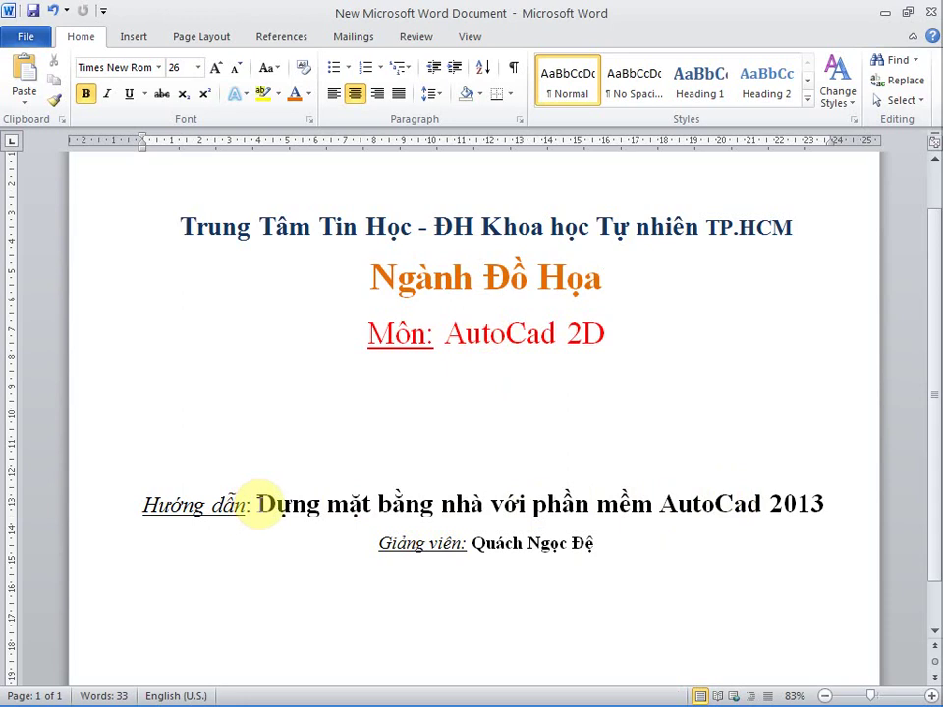
Step: Highlight the lesson topic and 'Môn: AutoCad 2D' course lines, then switch to MatBangNhaPho.PDF
drag(258, 504, 627, 499)
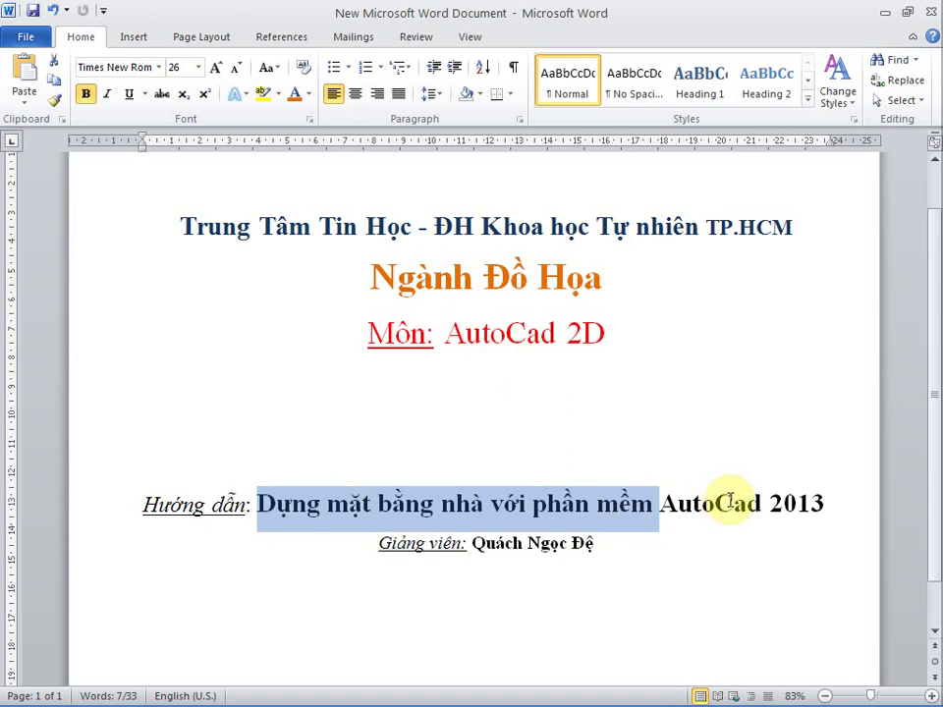
drag(729, 503, 658, 502)
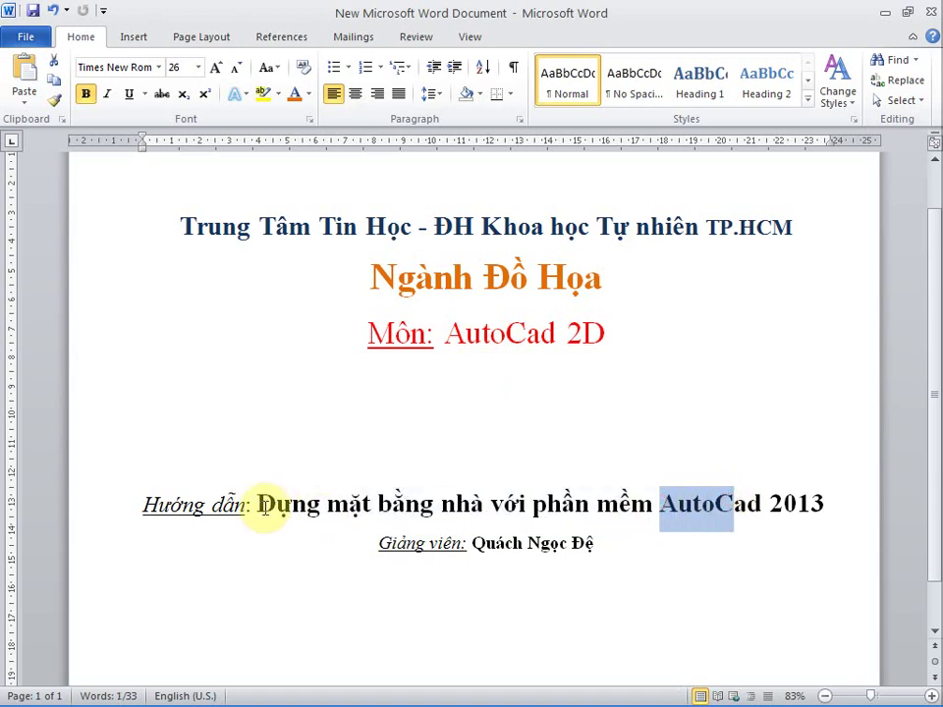
drag(257, 504, 823, 503)
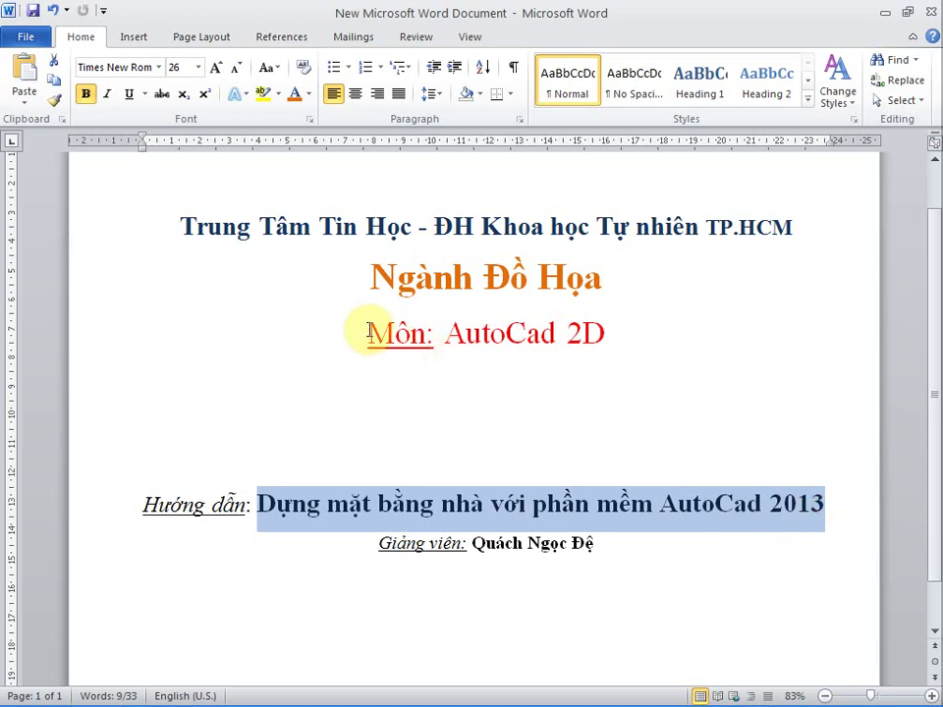
drag(368, 332, 592, 330)
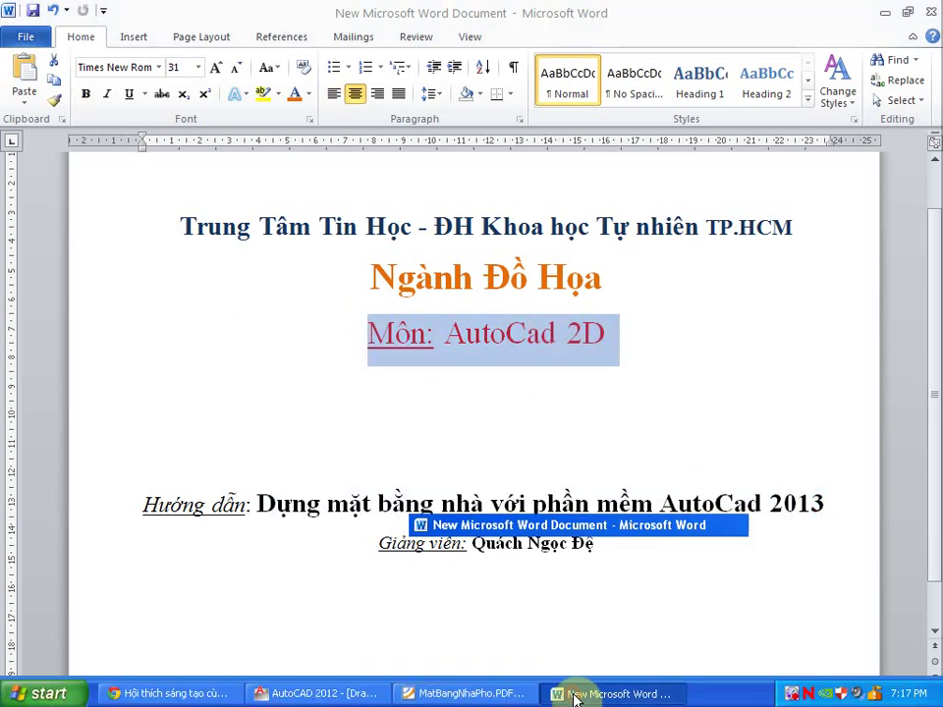
click(560, 696)
Step: Zoom and pan the plan to 150% on the WC, stair fixture and kitchen-dining area
click(474, 694)
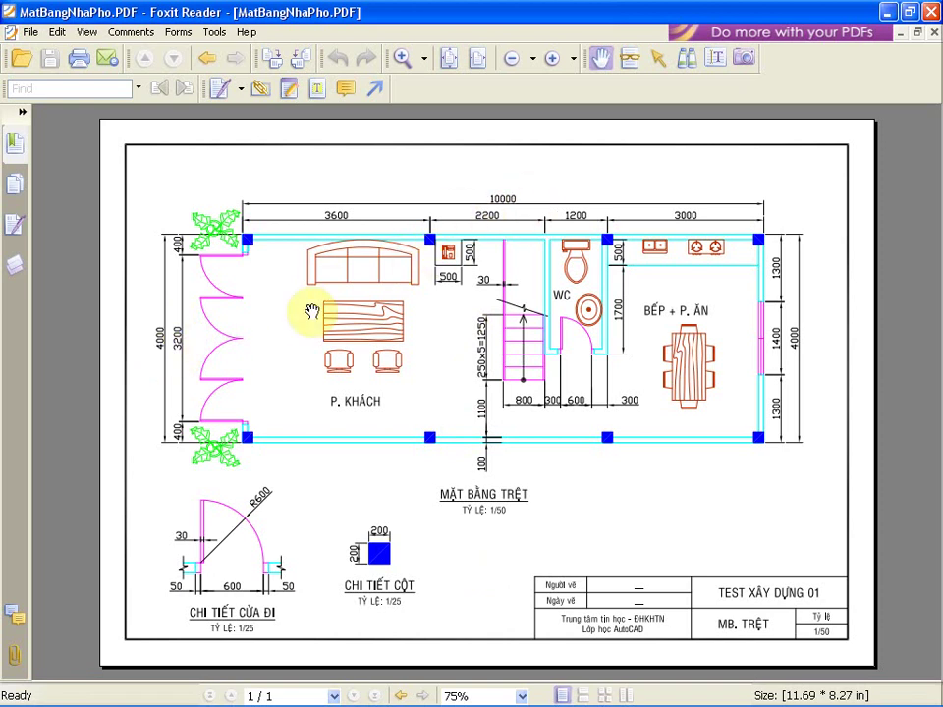
ctrl+scroll(212, 295, up, 2)
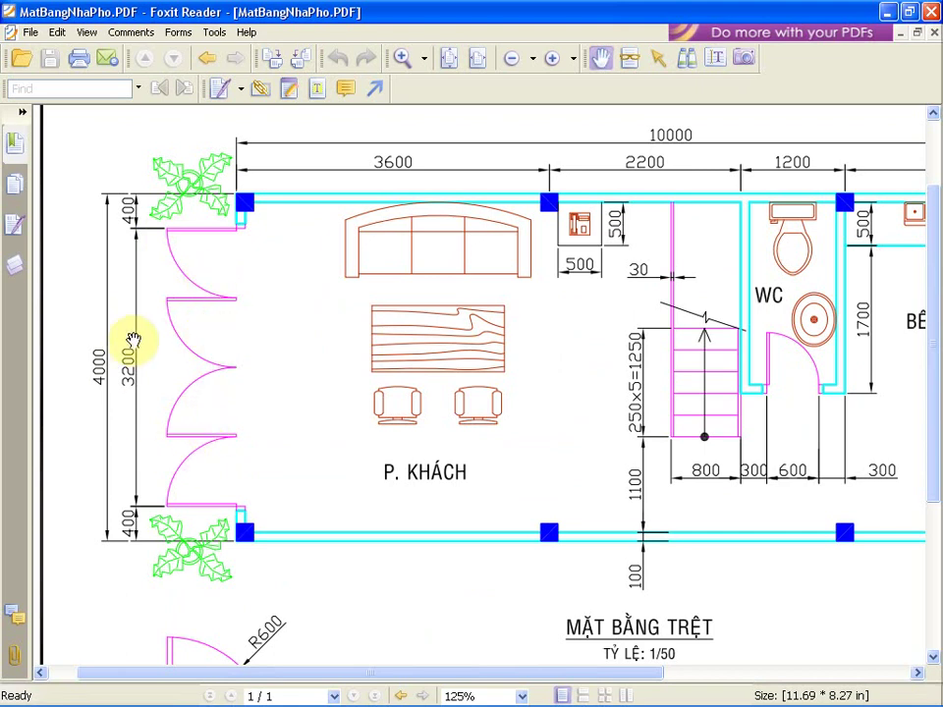
drag(389, 332, 309, 336)
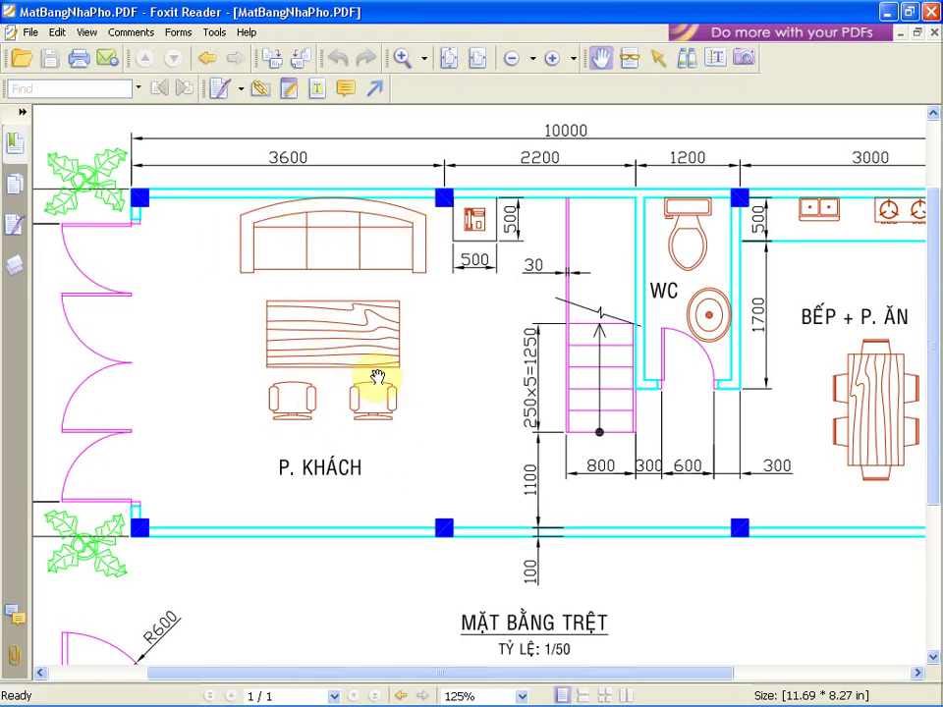
ctrl+scroll(459, 217, up, 5)
drag(472, 210, 442, 261)
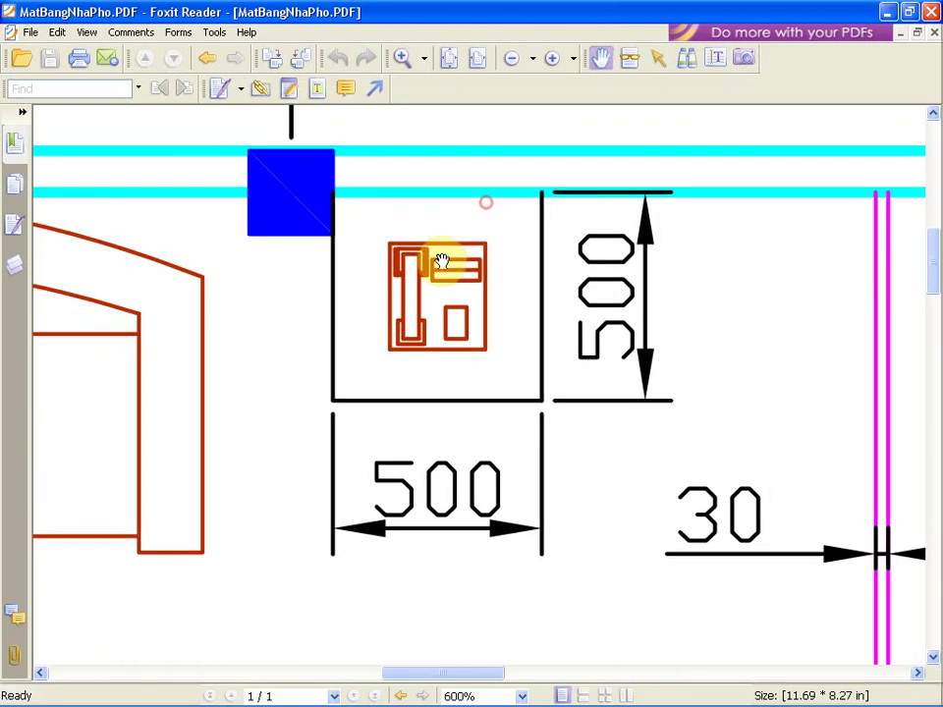
ctrl+scroll(442, 260, down, 2)
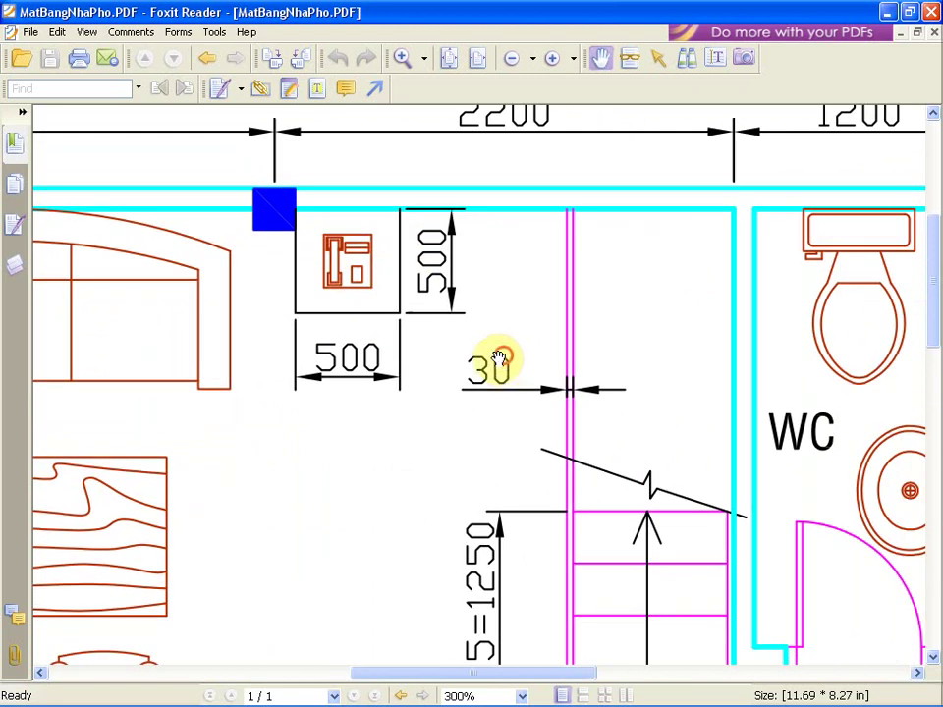
ctrl+scroll(370, 282, down, 2)
drag(458, 365, 350, 360)
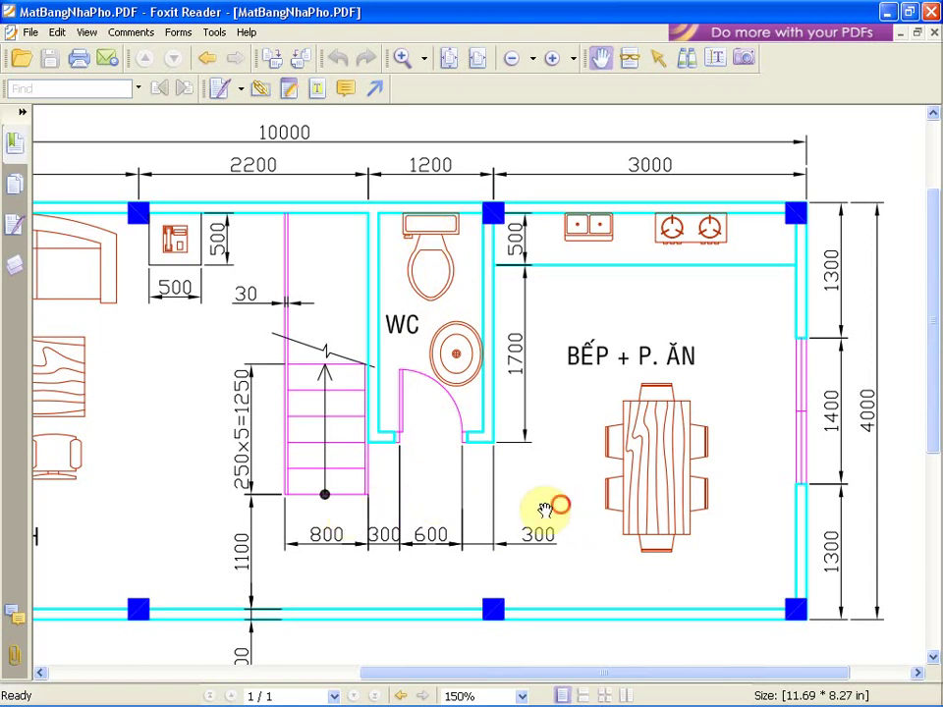
Step: Pan to the kitchen's right wall, then zoom back out to 75% to see the whole sheet
drag(558, 505, 340, 510)
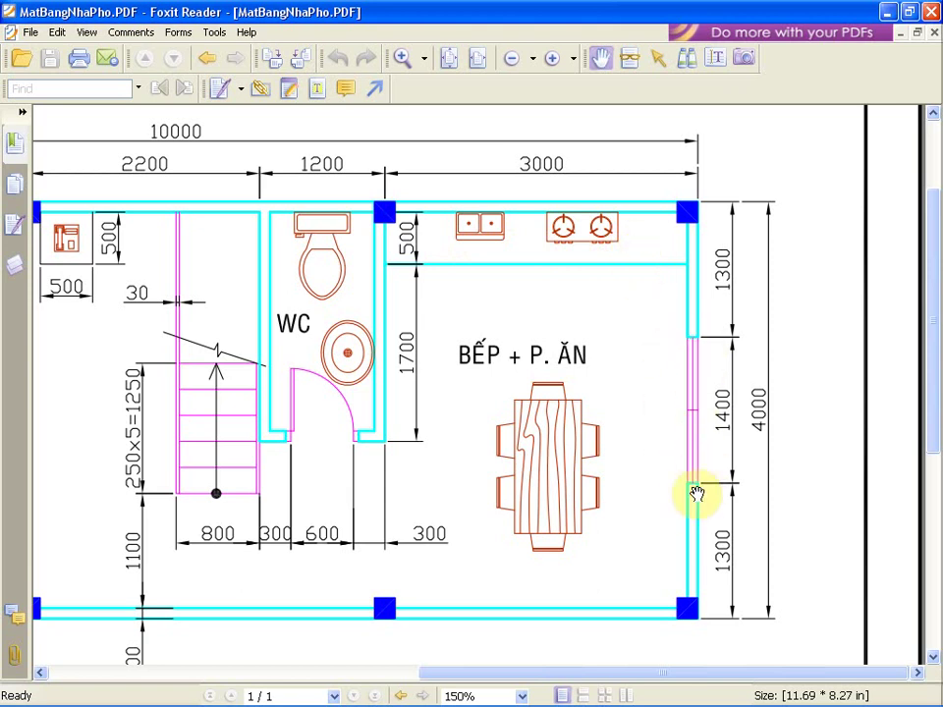
ctrl+scroll(669, 322, down, 3)
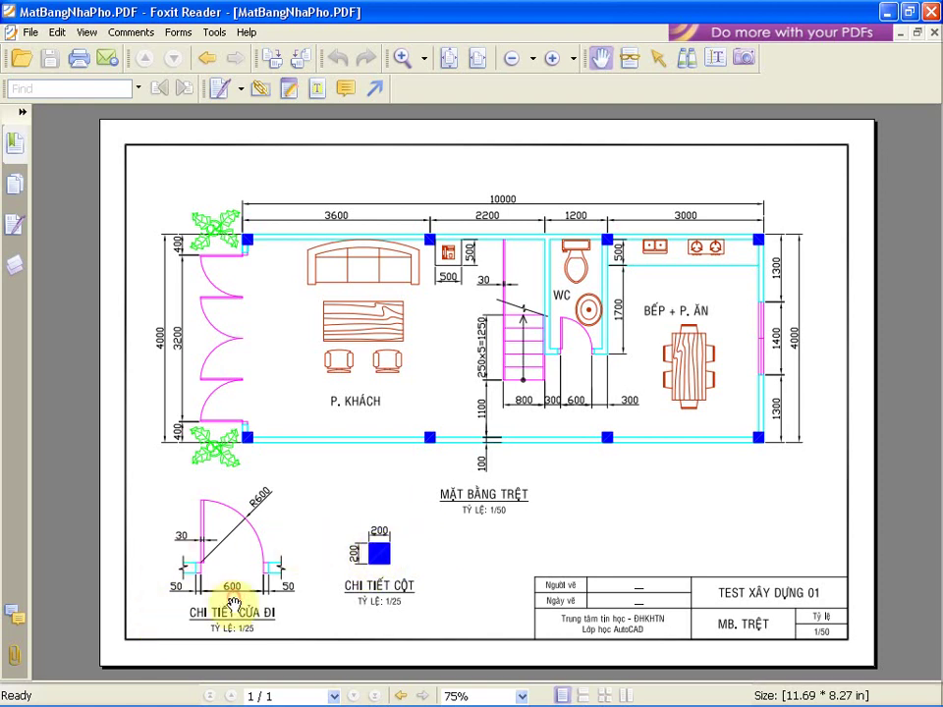
ctrl+scroll(233, 594, up, 2)
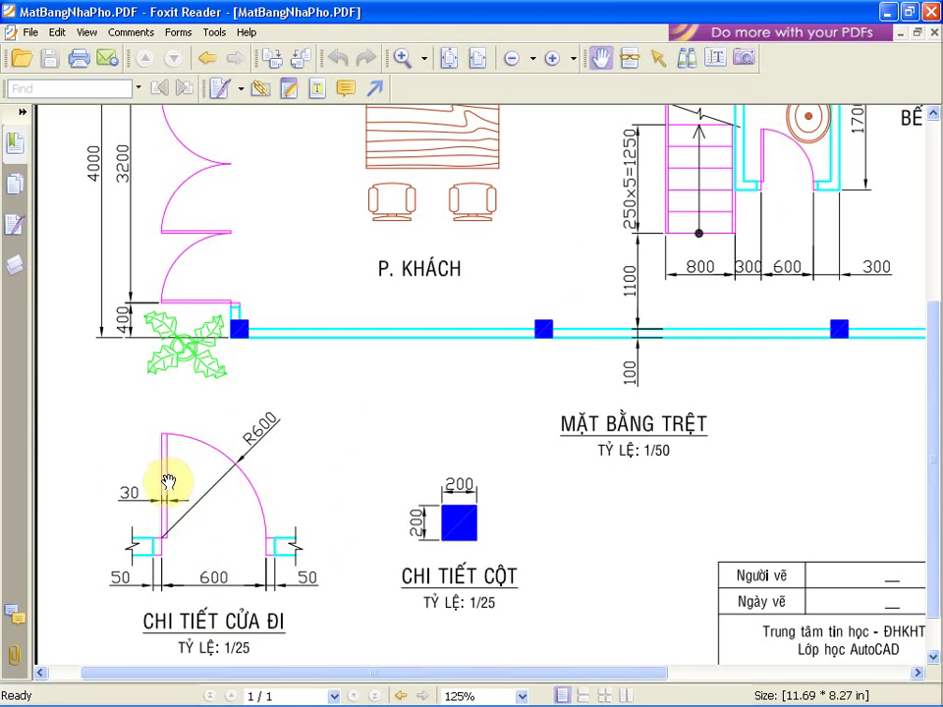
drag(162, 478, 168, 503)
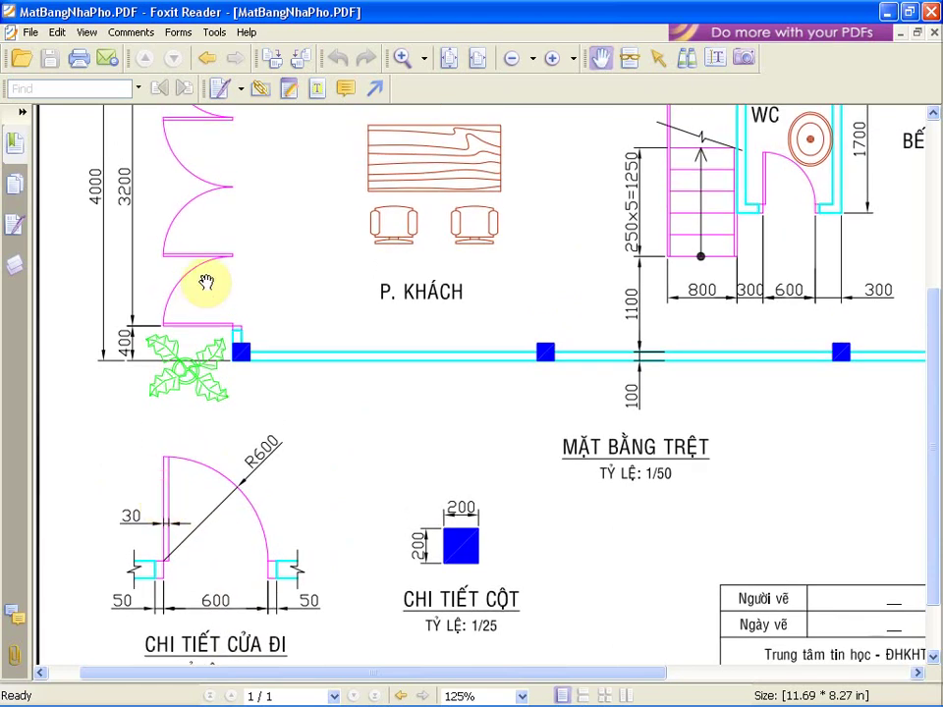
drag(221, 264, 216, 287)
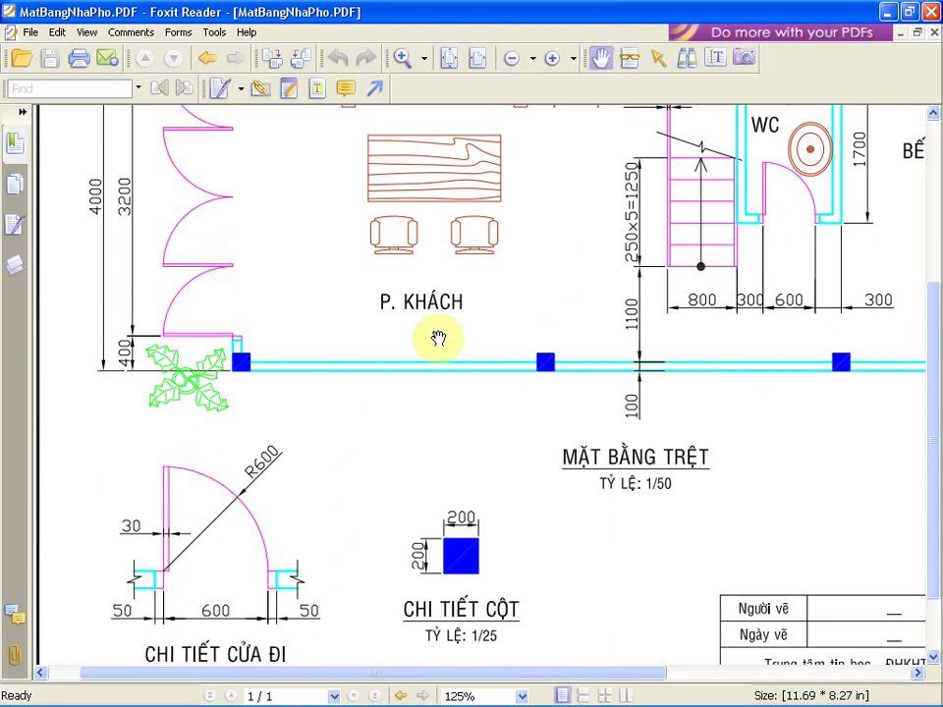
ctrl+scroll(438, 334, down, 2)
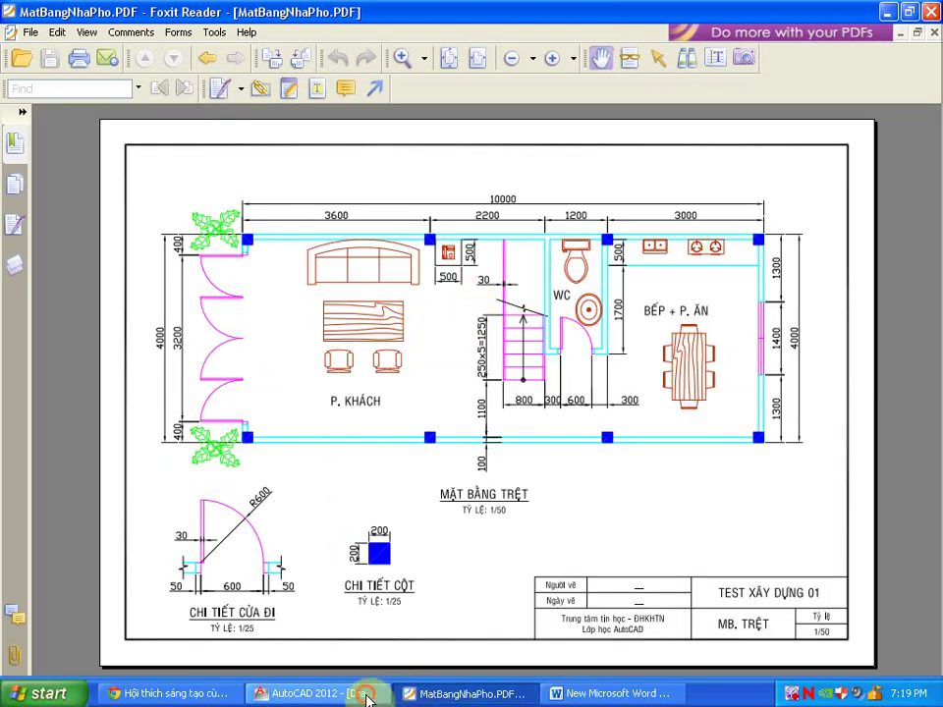
click(365, 696)
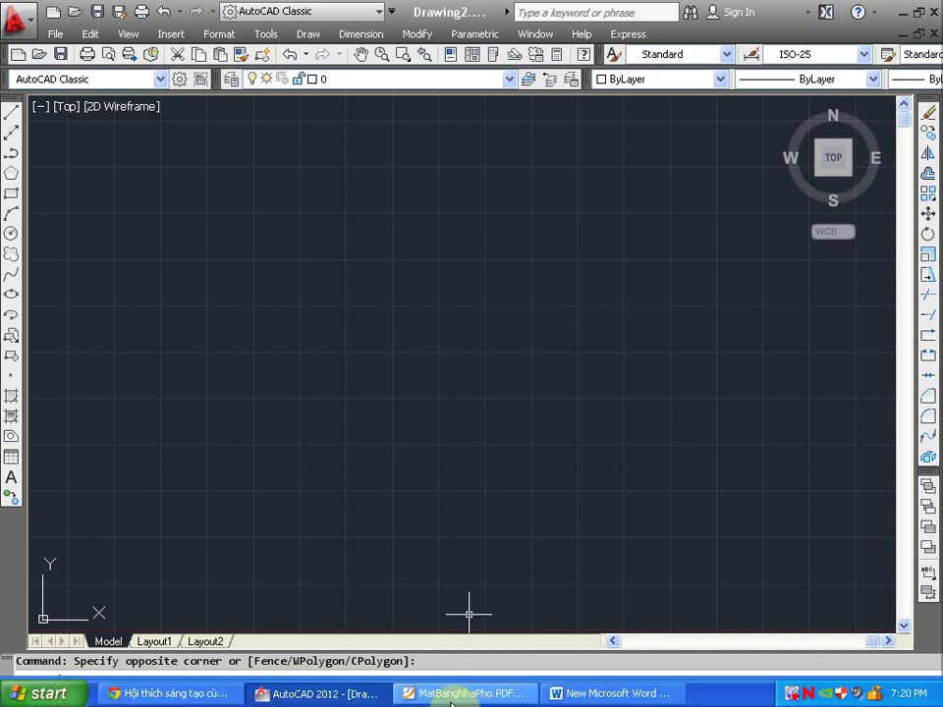
click(447, 700)
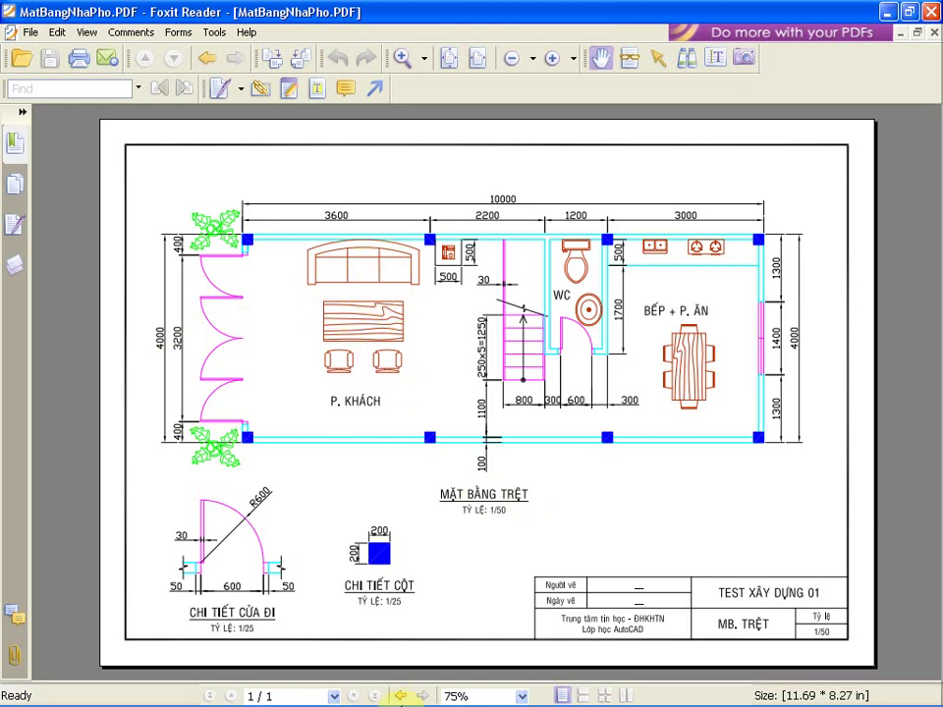
Step: Switch to AutoCAD, cancel the pending command, and enter LA for the Layer Properties Manager
click(353, 694)
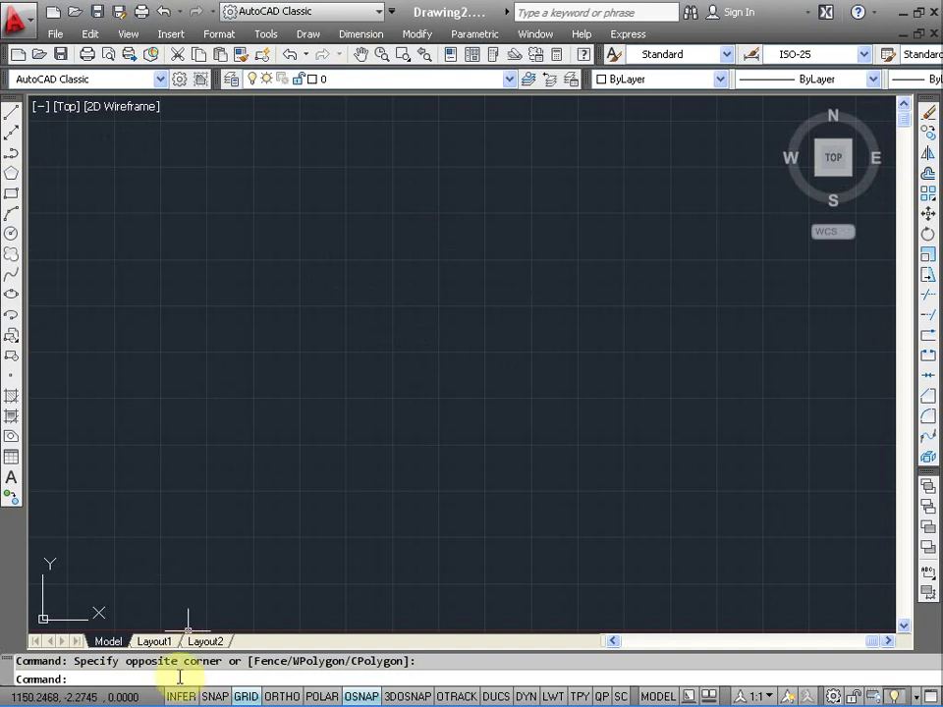
key(Escape)
text(la)
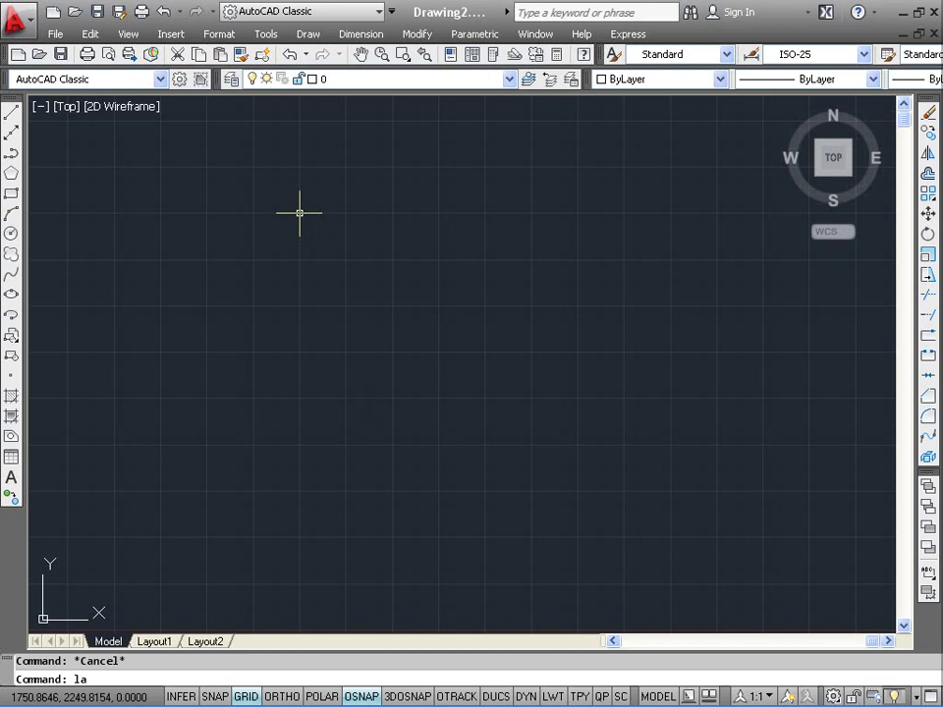
key(Return)
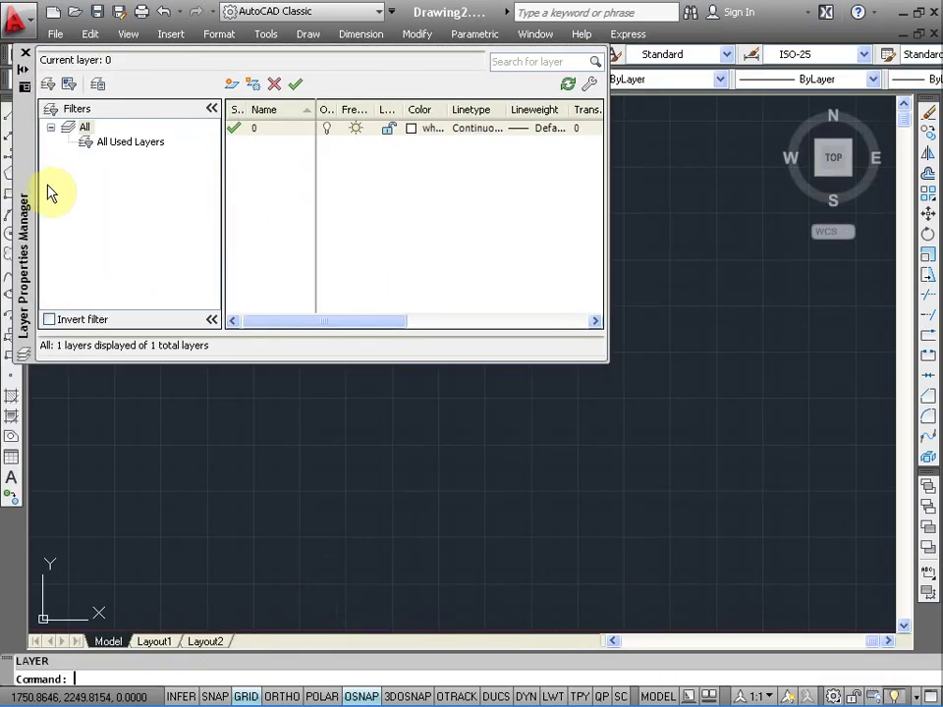
Step: Enlarge the layer manager palette and create a cyan layer named Tuong
mouse_move(30, 179)
mouse_down()
mouse_move(169, 351)
mouse_move(154, 340)
mouse_up()
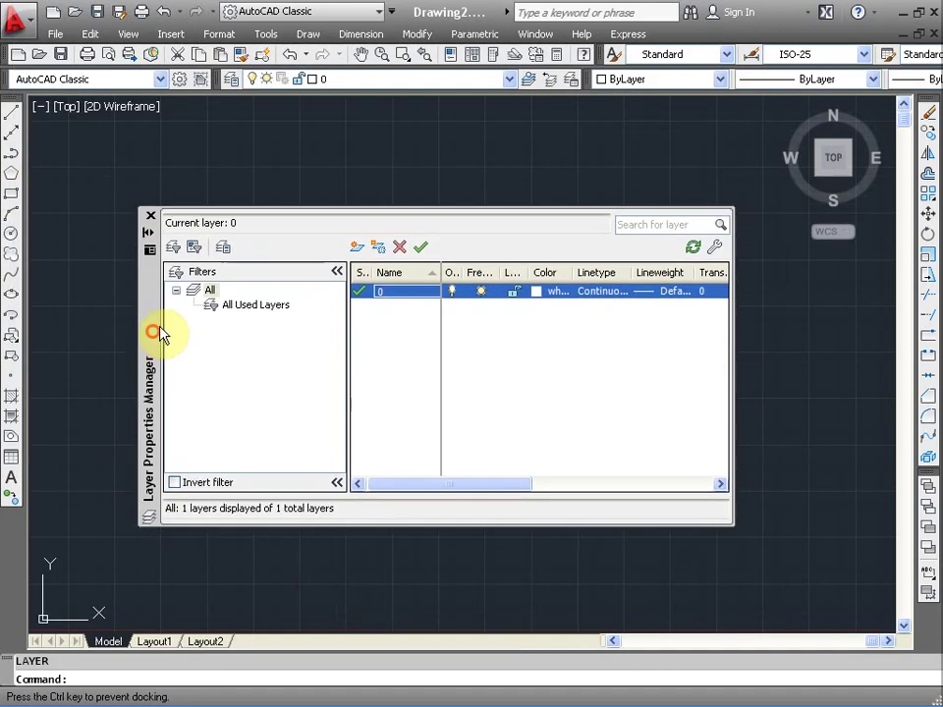
click(337, 273)
drag(729, 525, 785, 565)
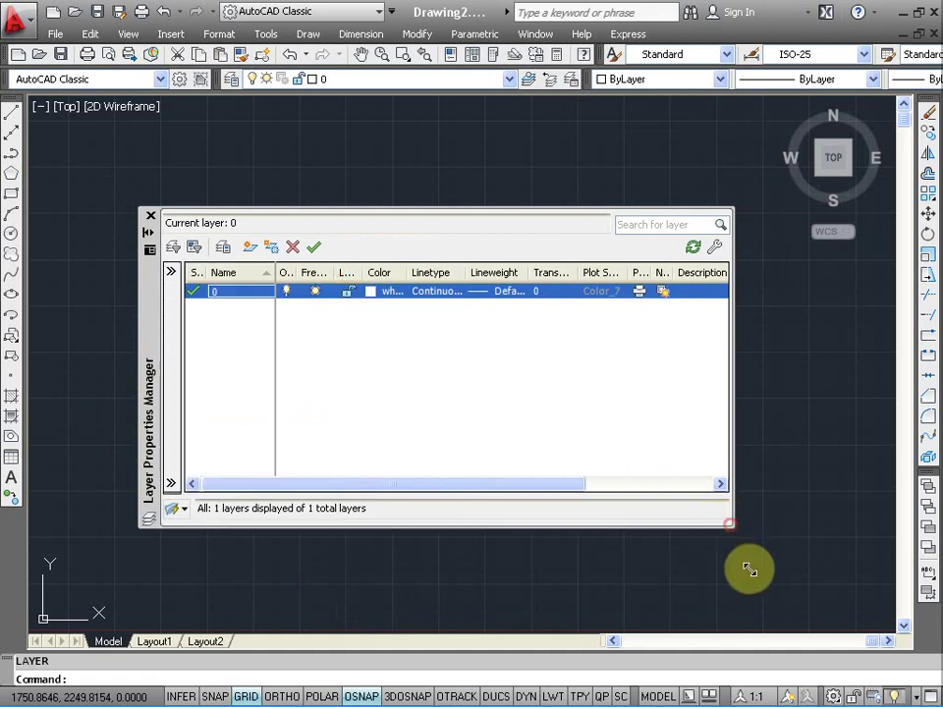
drag(139, 292, 133, 255)
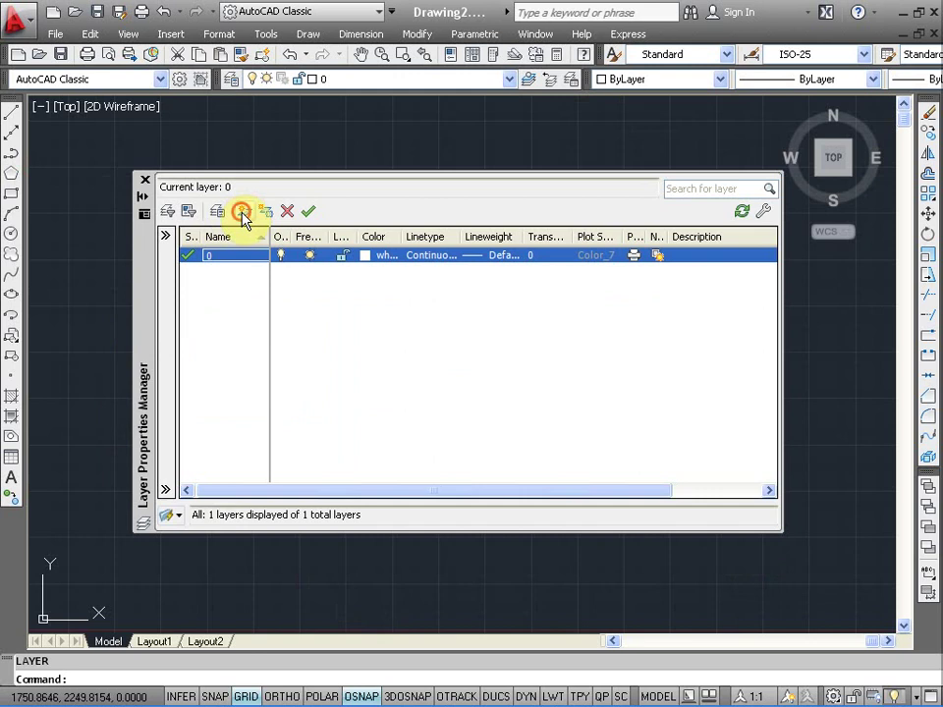
click(241, 212)
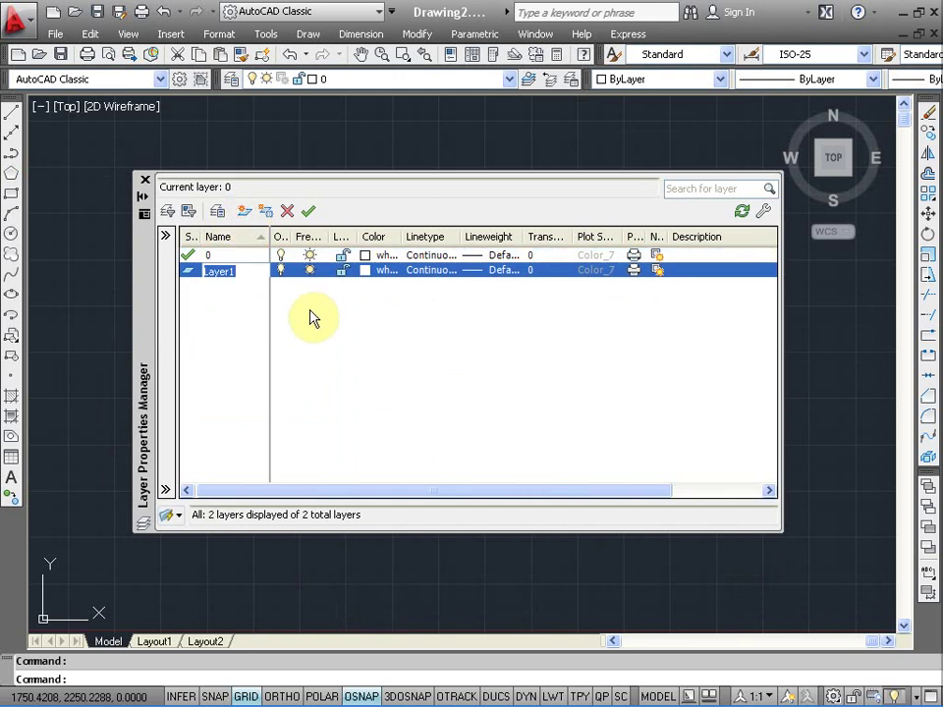
text(Tuong)
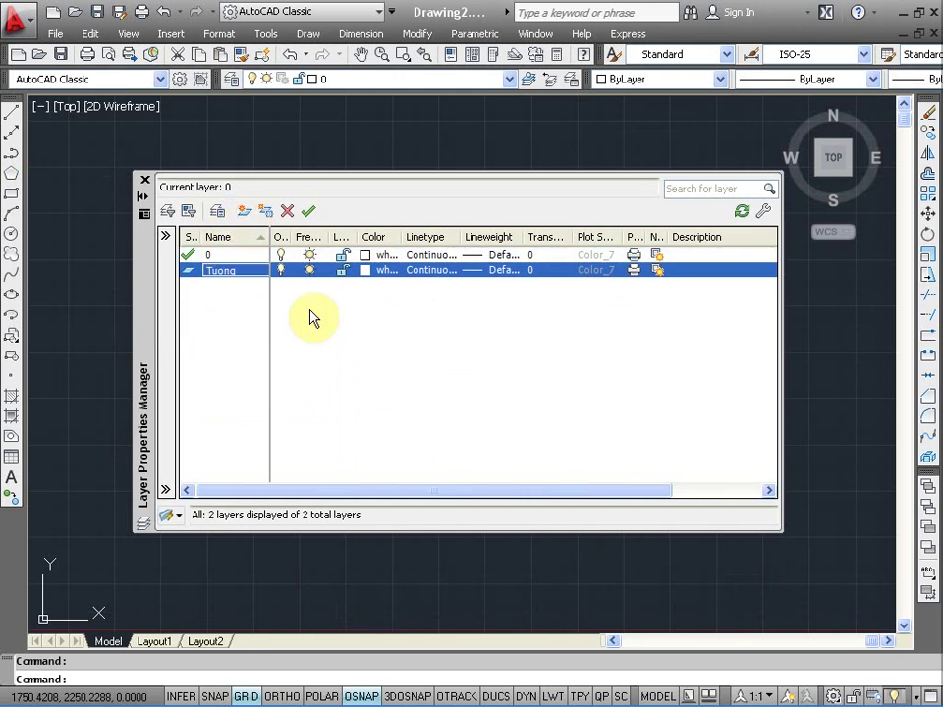
click(366, 270)
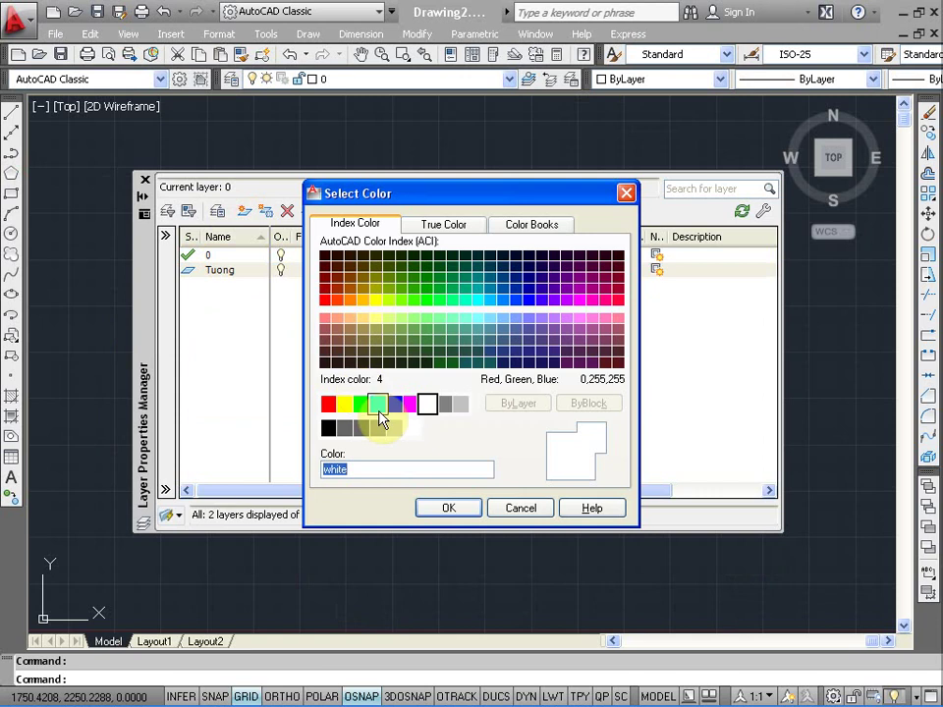
click(378, 406)
click(457, 509)
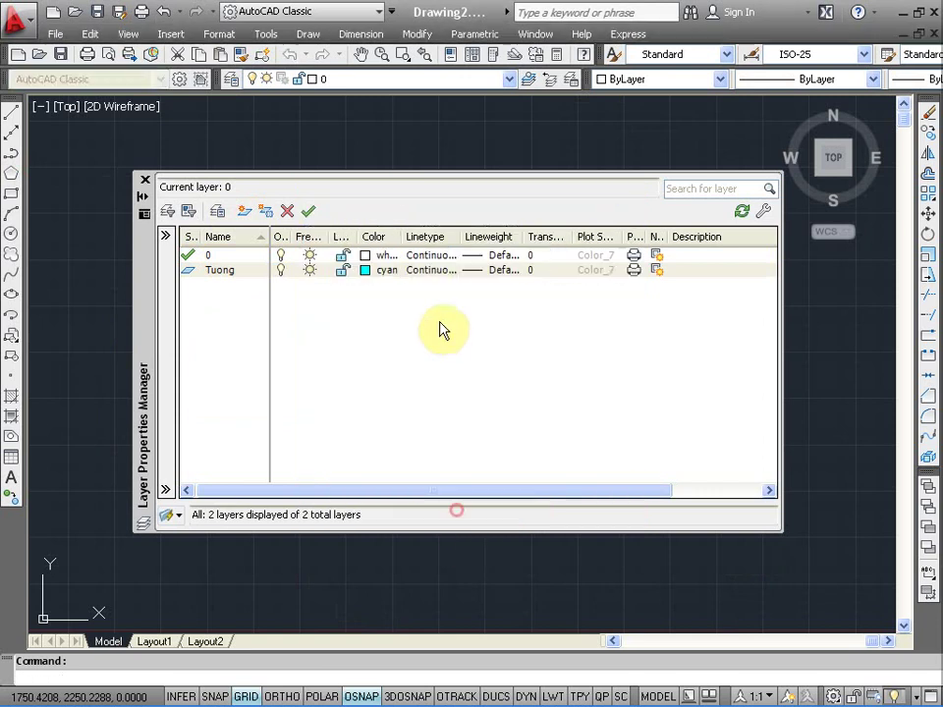
Step: Set Tuong's lineweight to 0.50 mm, then reselect layer 0
click(503, 271)
click(570, 399)
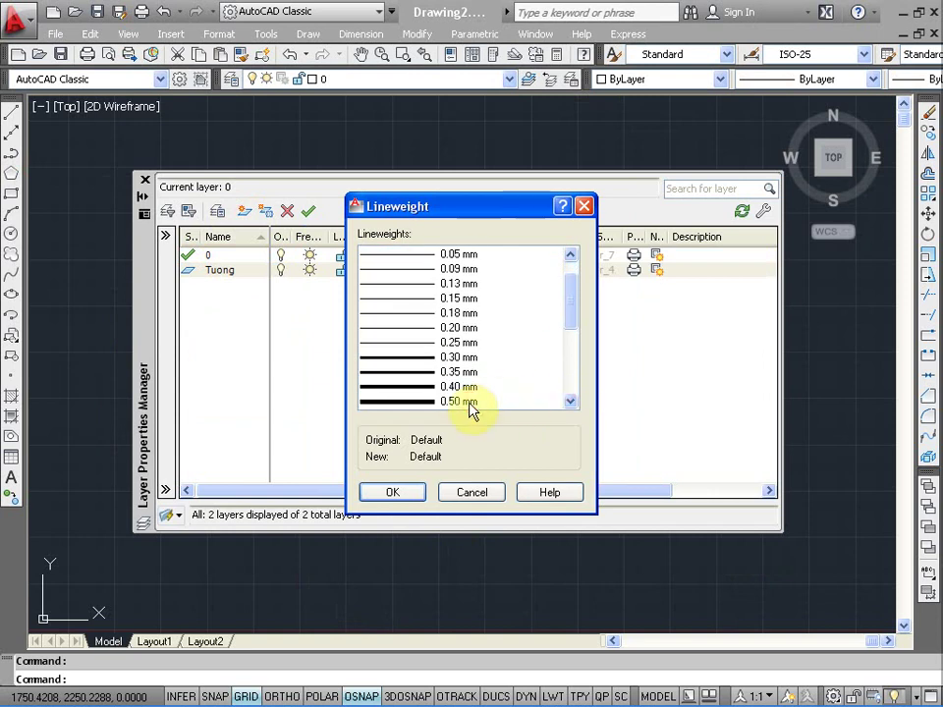
click(472, 402)
click(392, 492)
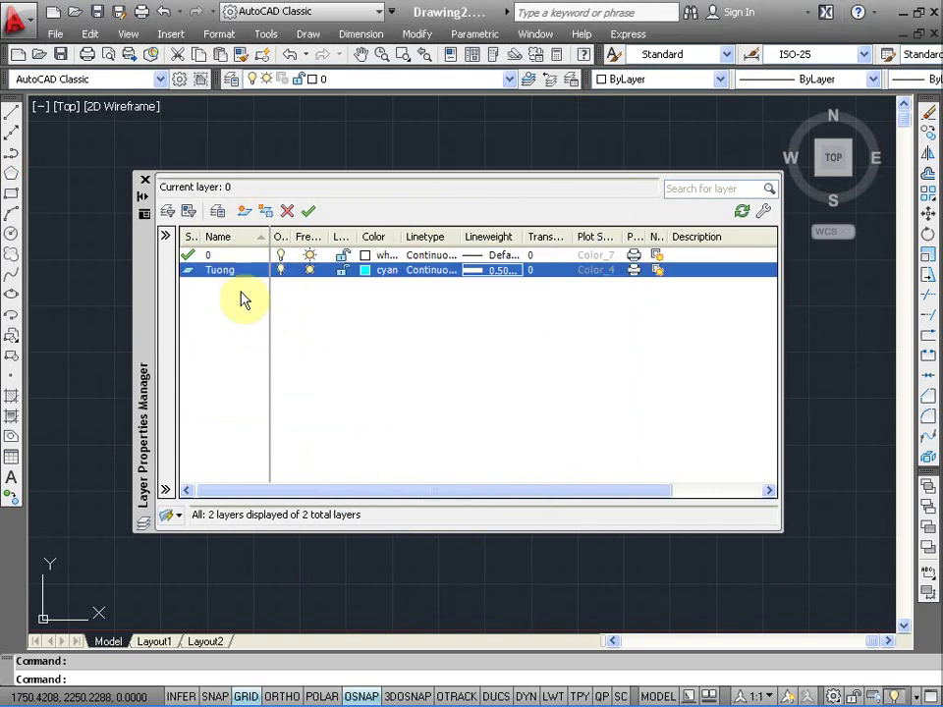
click(224, 254)
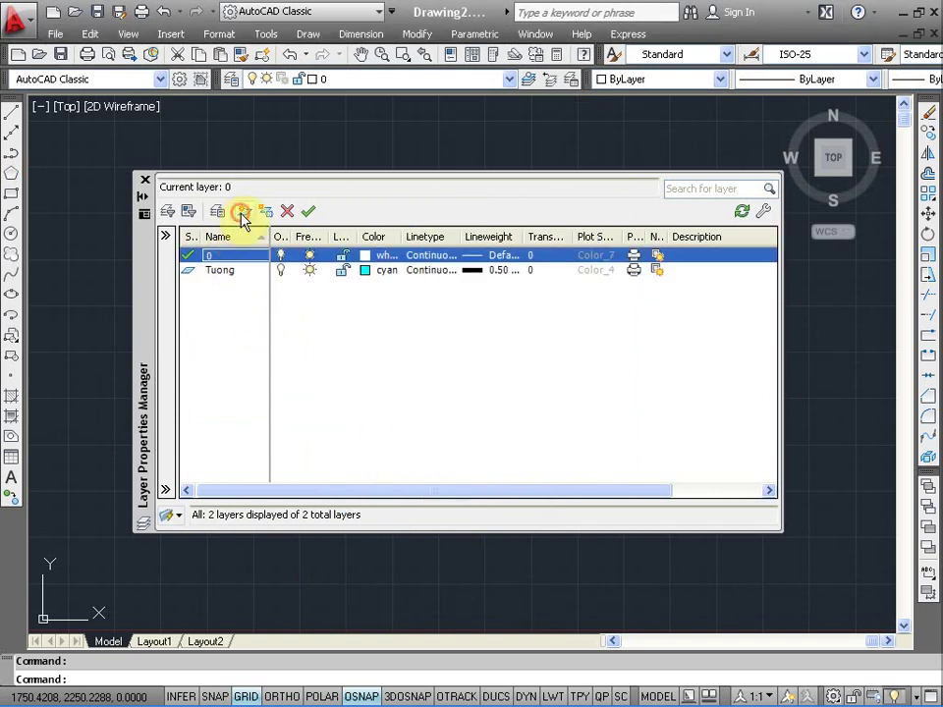
Step: Create layer Cua in magenta with a 0.25 mm lineweight, then reselect layer 0
click(241, 213)
text(Cua)
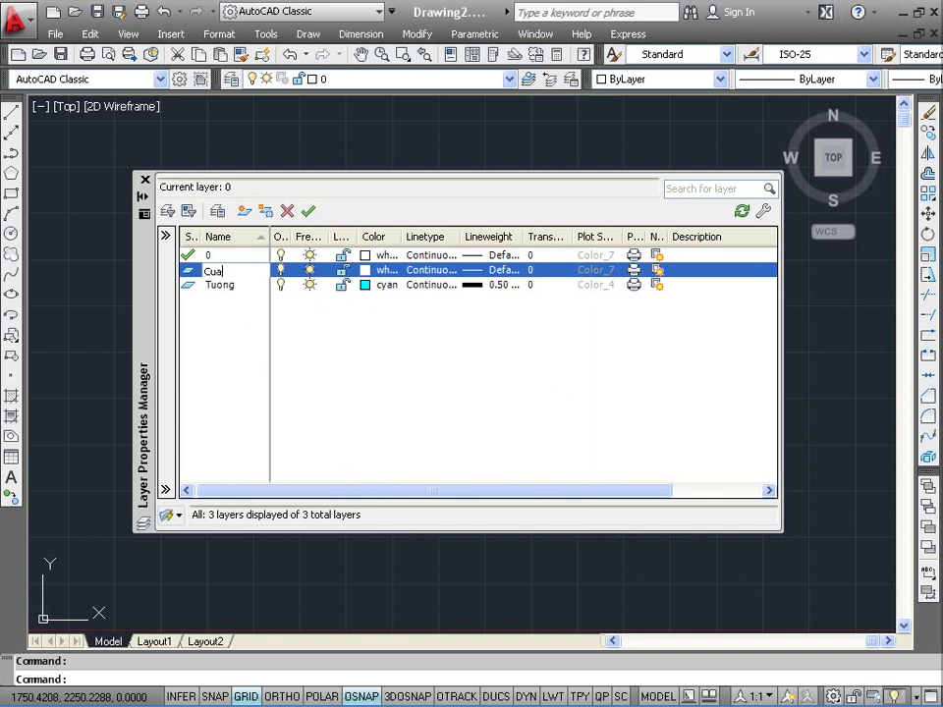
click(365, 270)
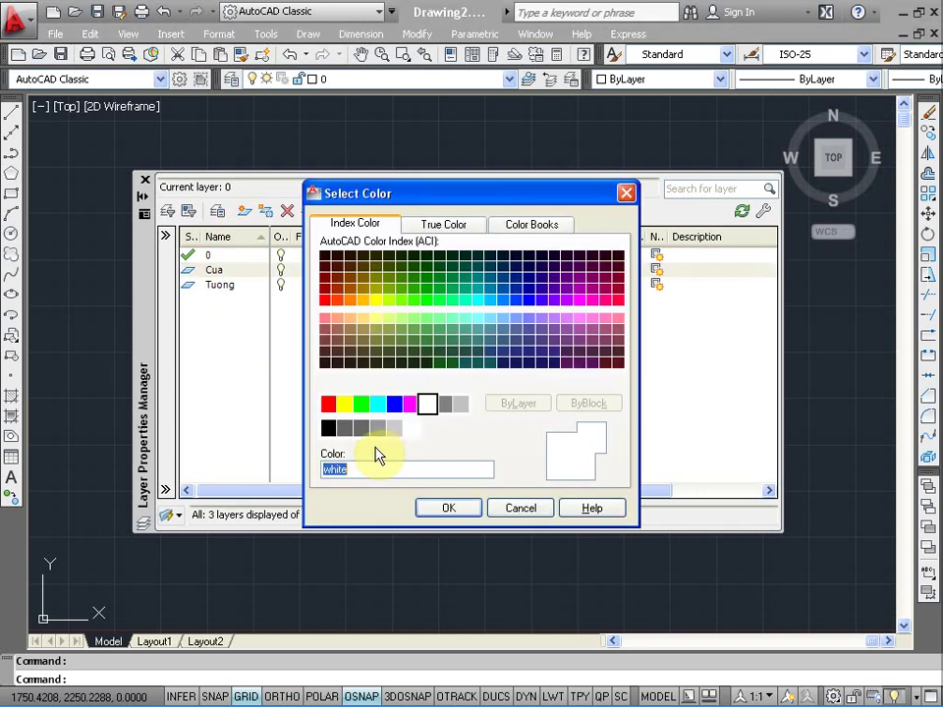
click(410, 404)
click(448, 508)
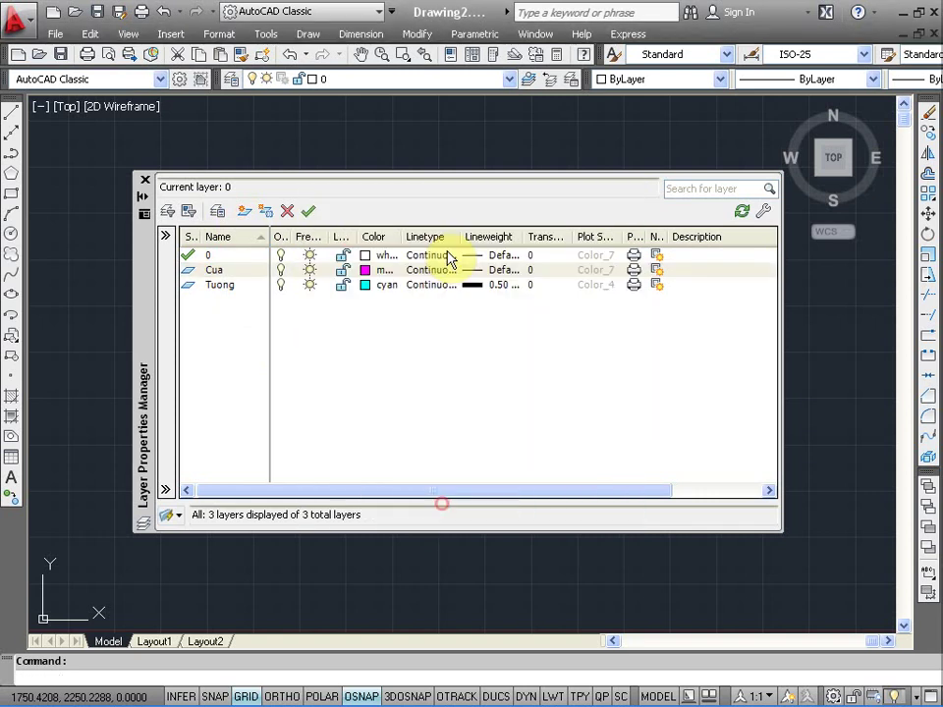
click(499, 271)
click(472, 373)
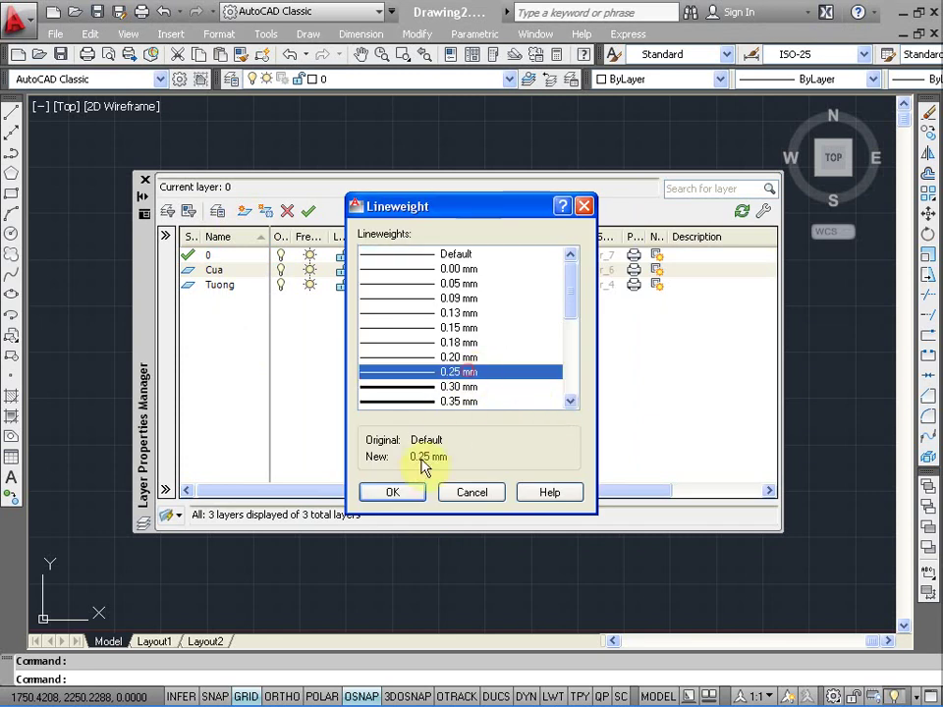
click(393, 493)
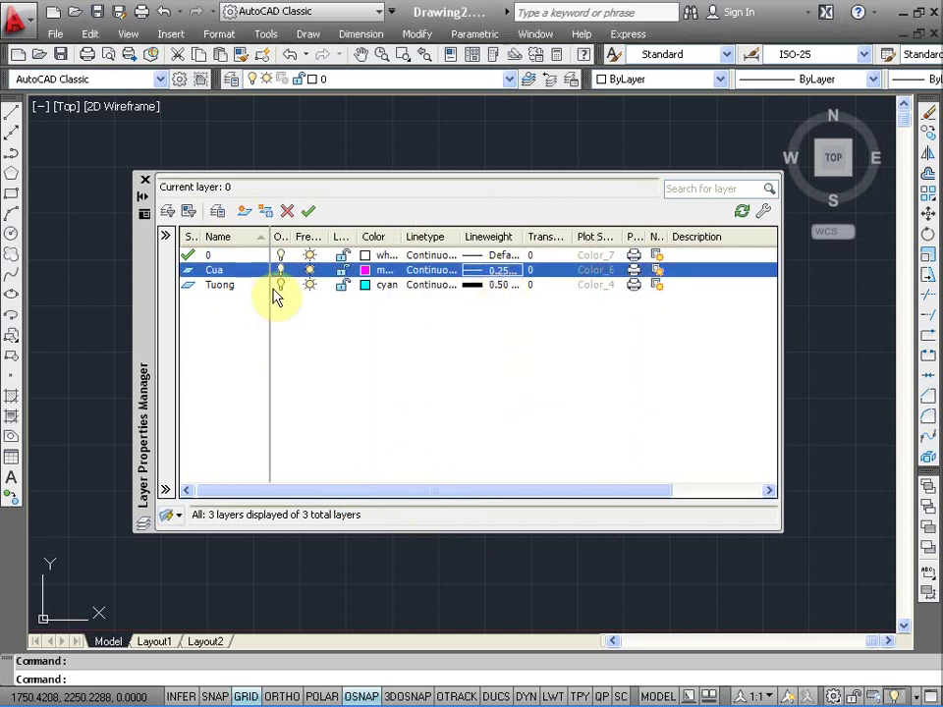
click(237, 286)
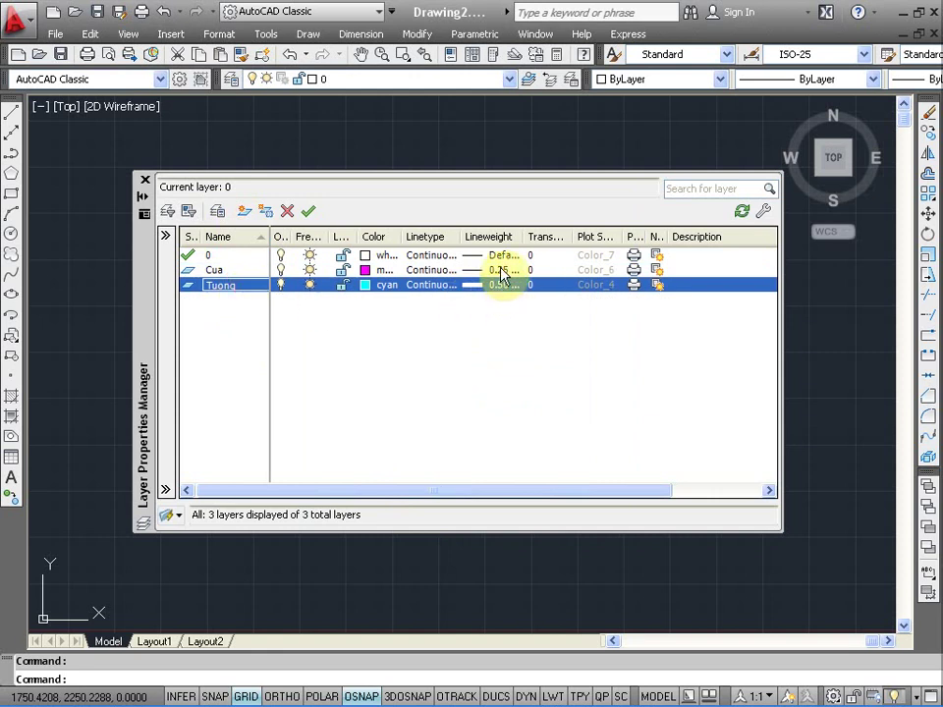
click(229, 272)
click(230, 255)
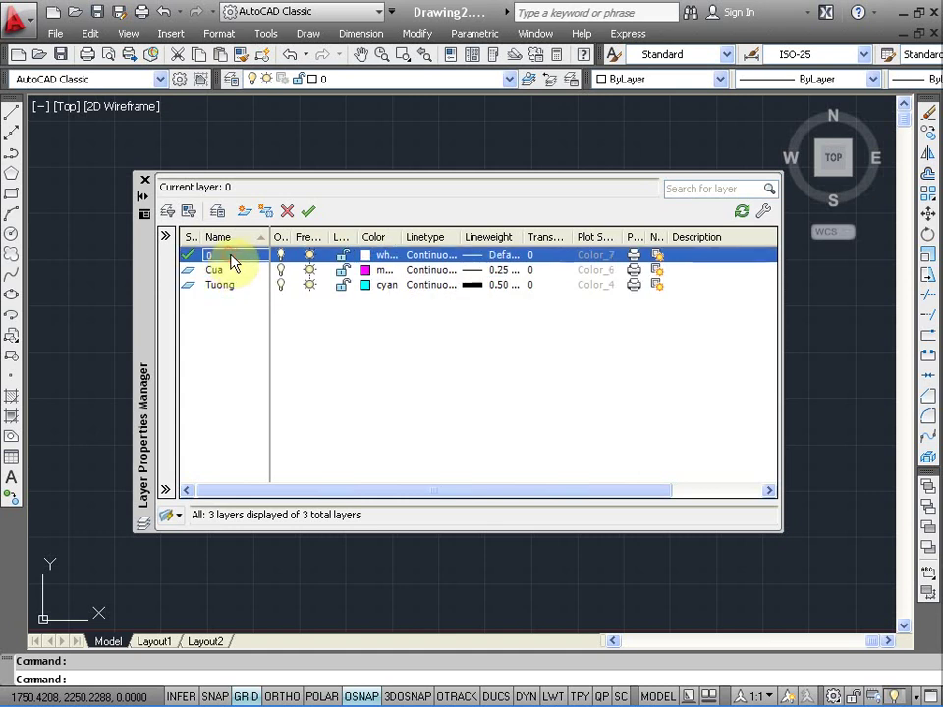
Step: Create layer KichThuoc with a 0.25 mm lineweight
click(244, 210)
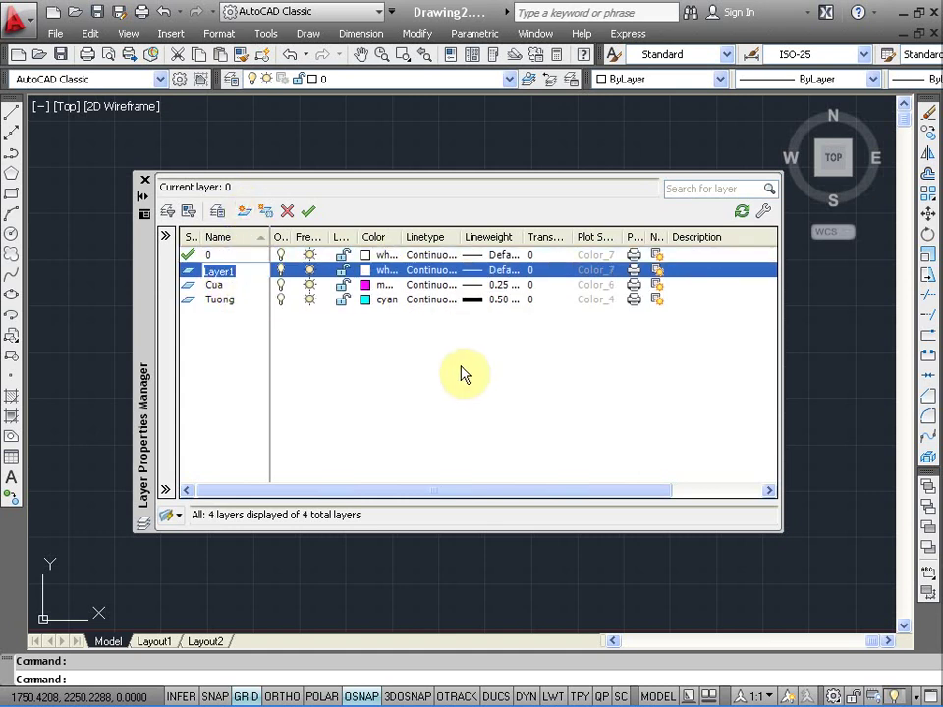
text(KichThuoc)
key(Return)
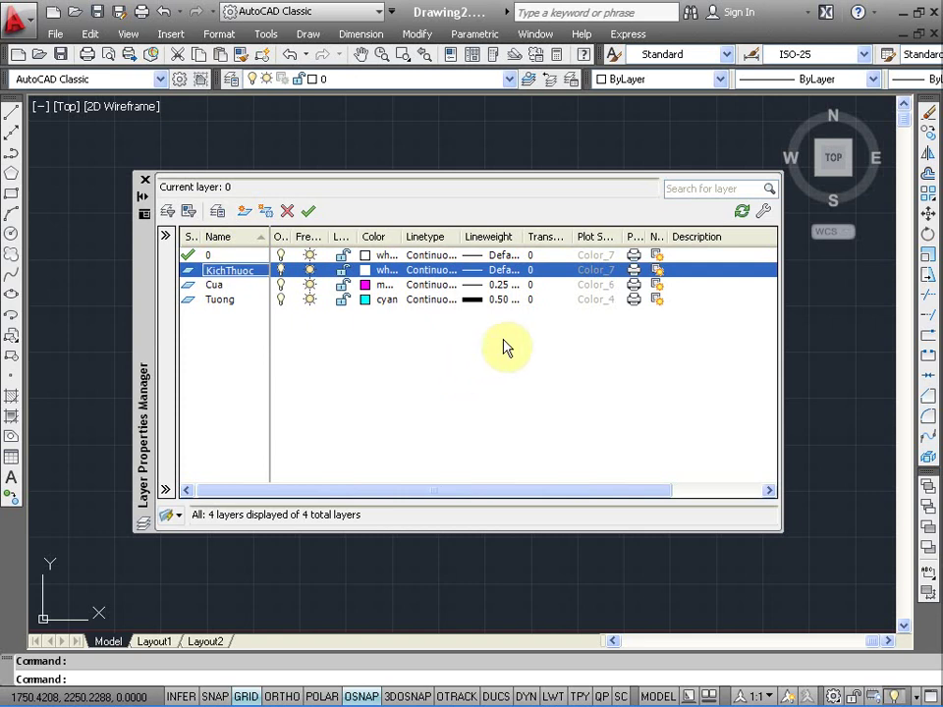
click(489, 269)
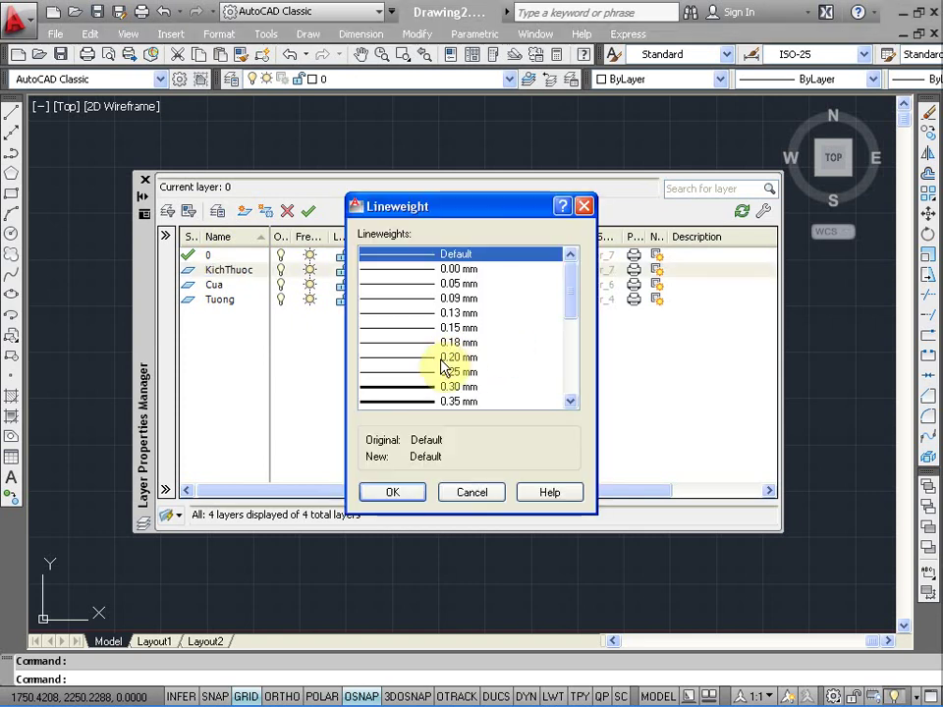
click(459, 374)
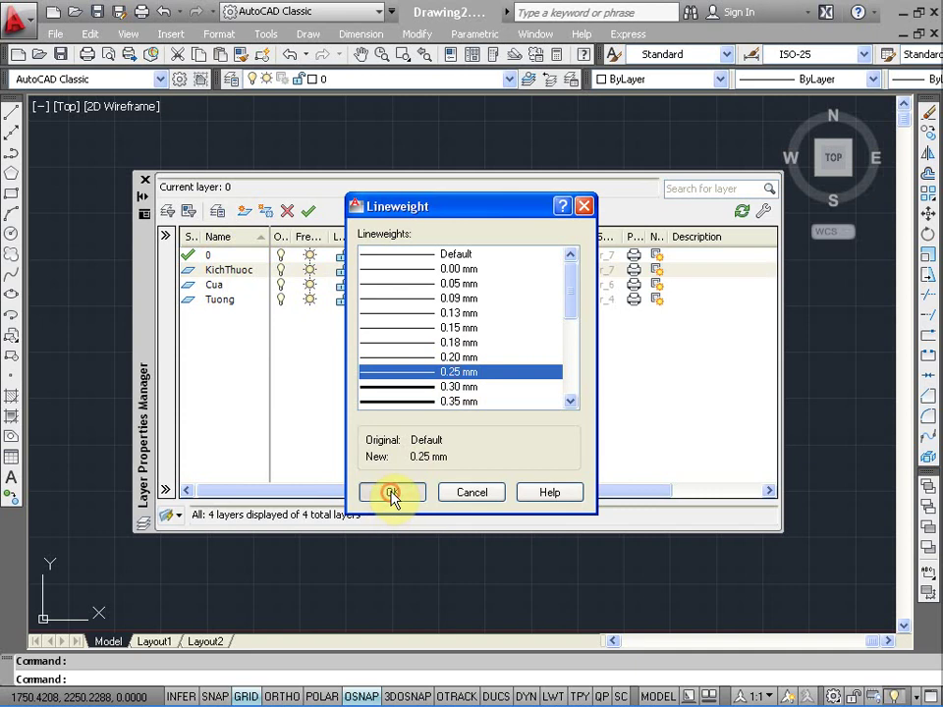
click(392, 492)
click(236, 255)
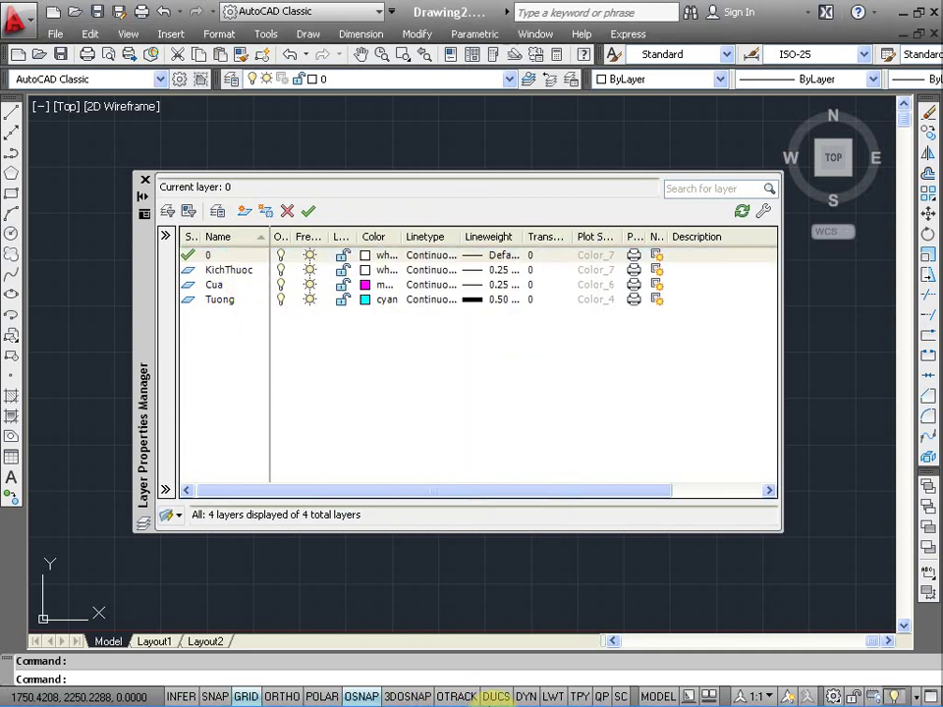
Step: Create layer NoiThat in colour 30 at 0.25 mm, make Tuong current, and close the manager
click(245, 210)
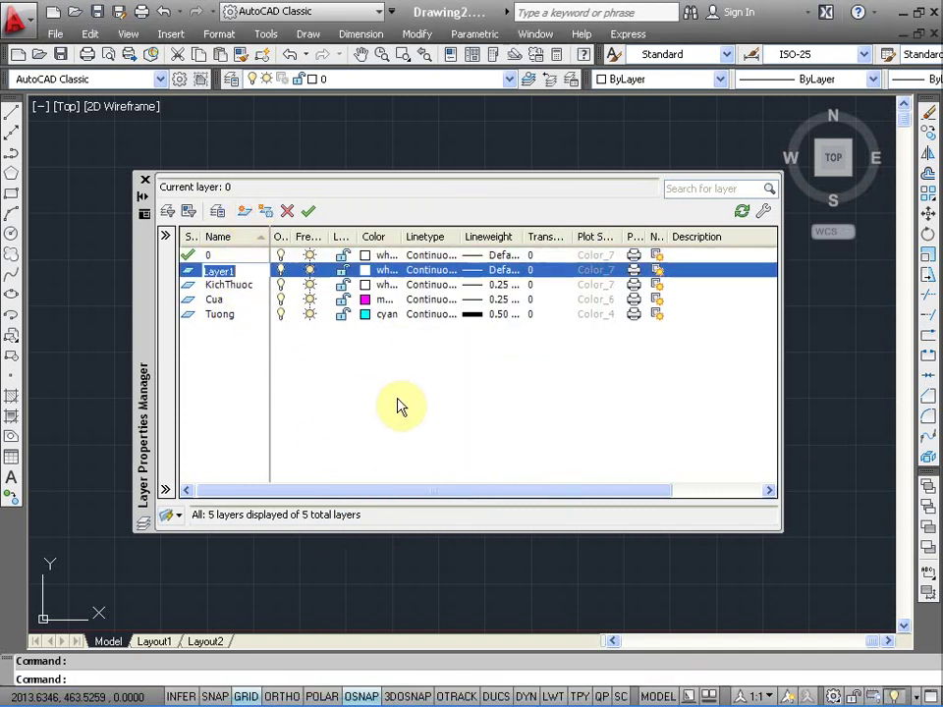
text(NoiThat)
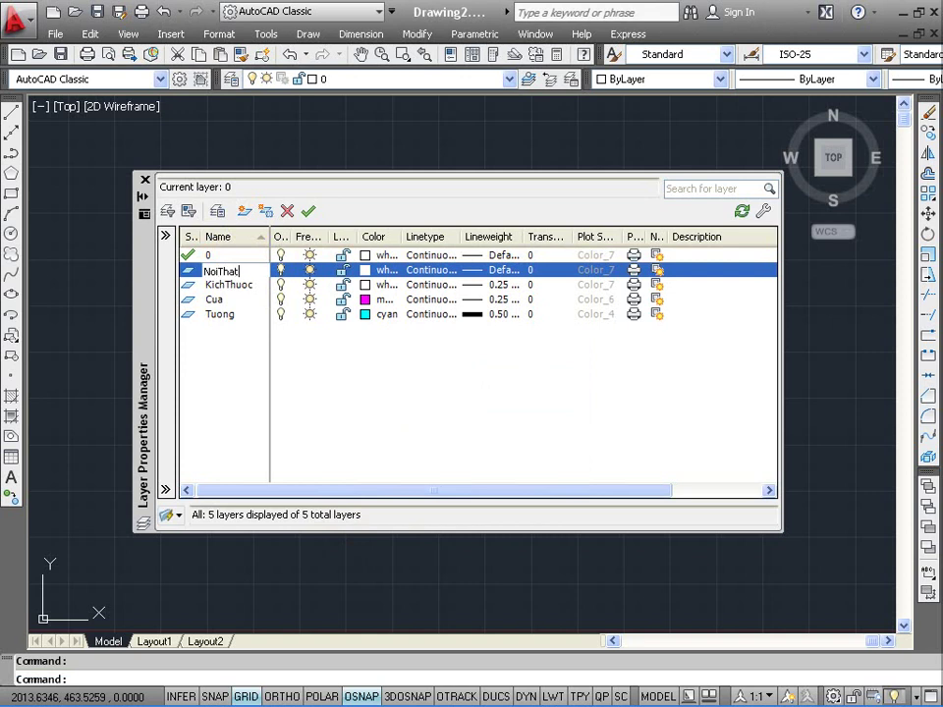
click(396, 406)
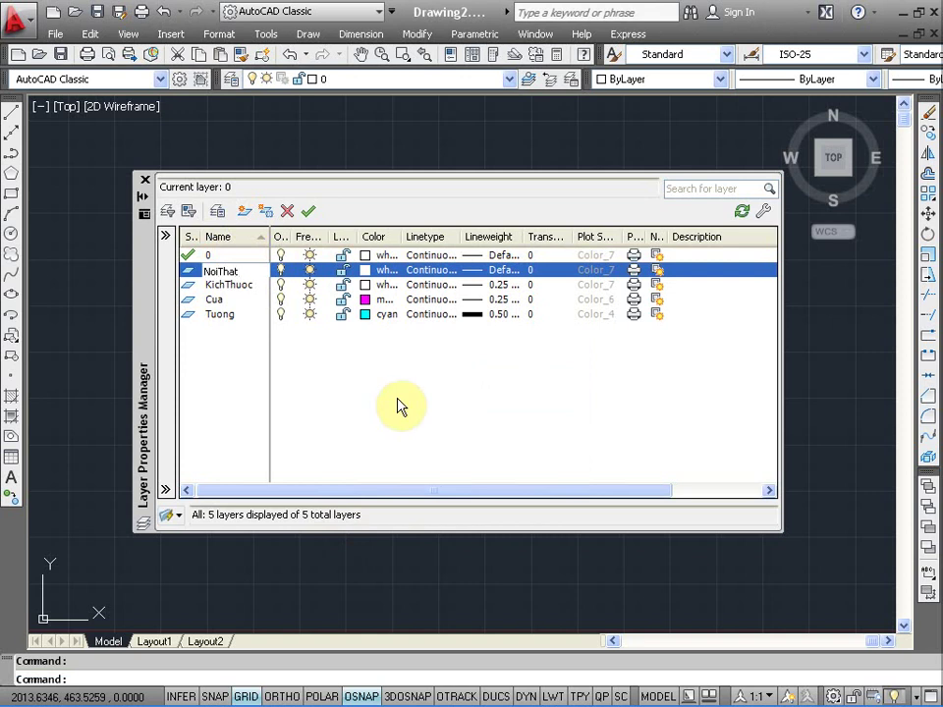
click(362, 270)
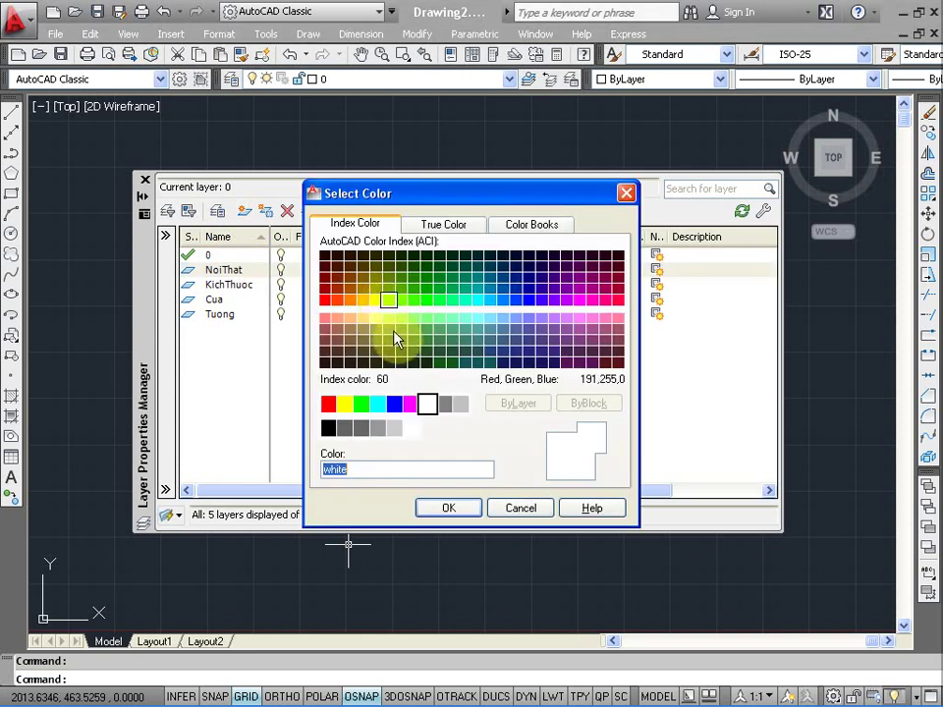
click(350, 300)
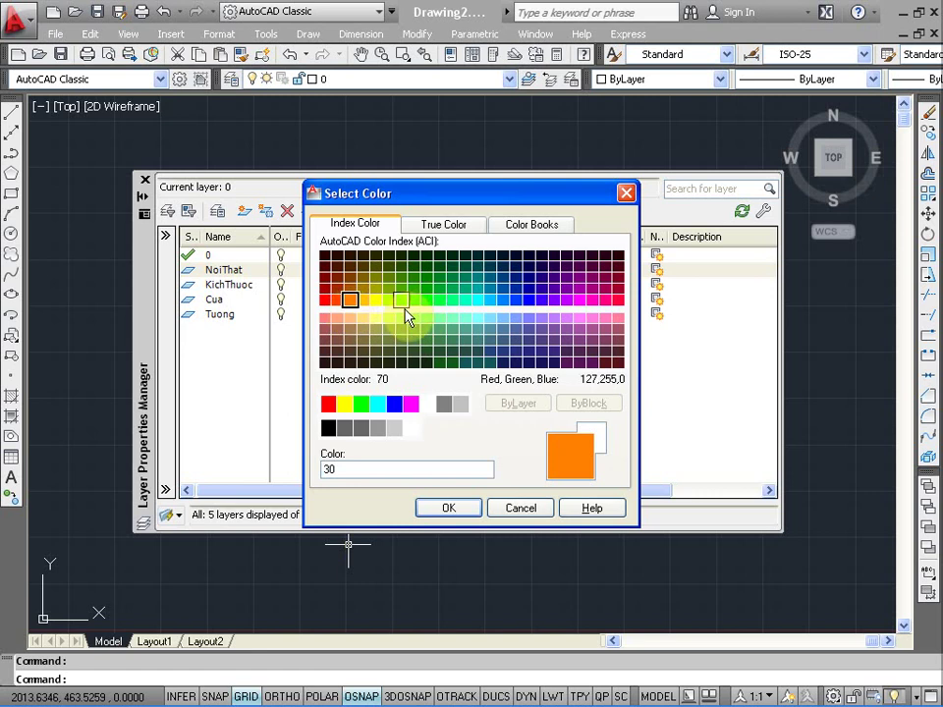
click(453, 508)
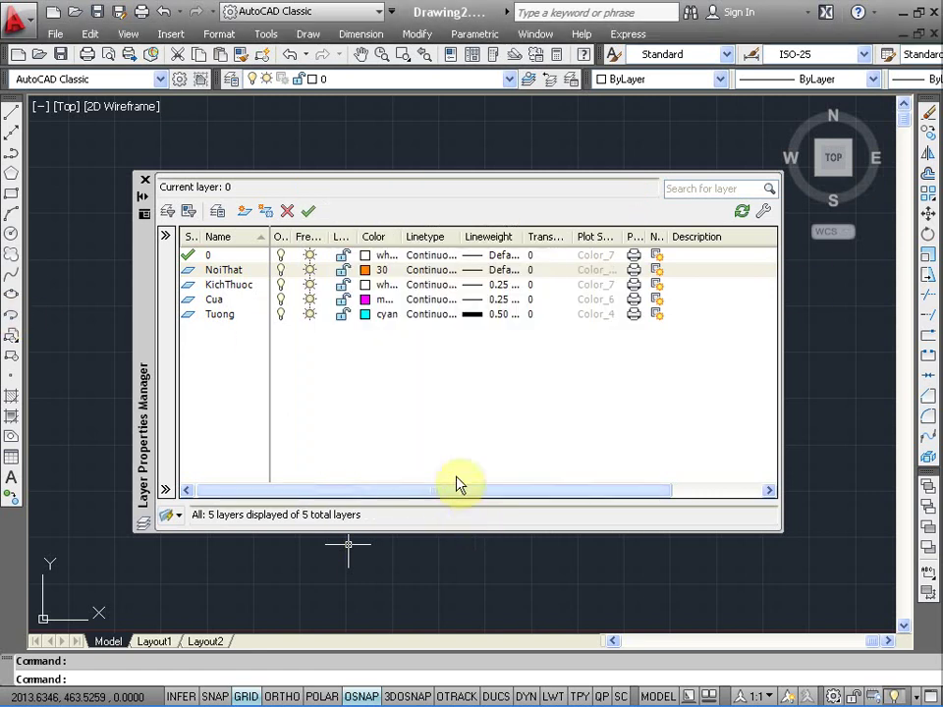
click(506, 271)
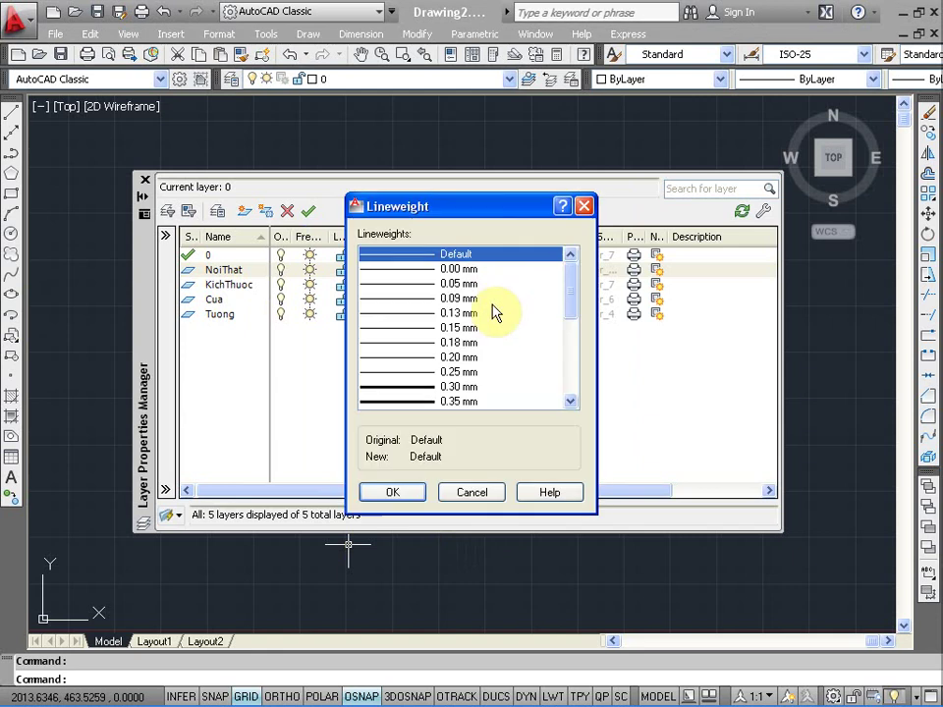
click(457, 374)
click(393, 492)
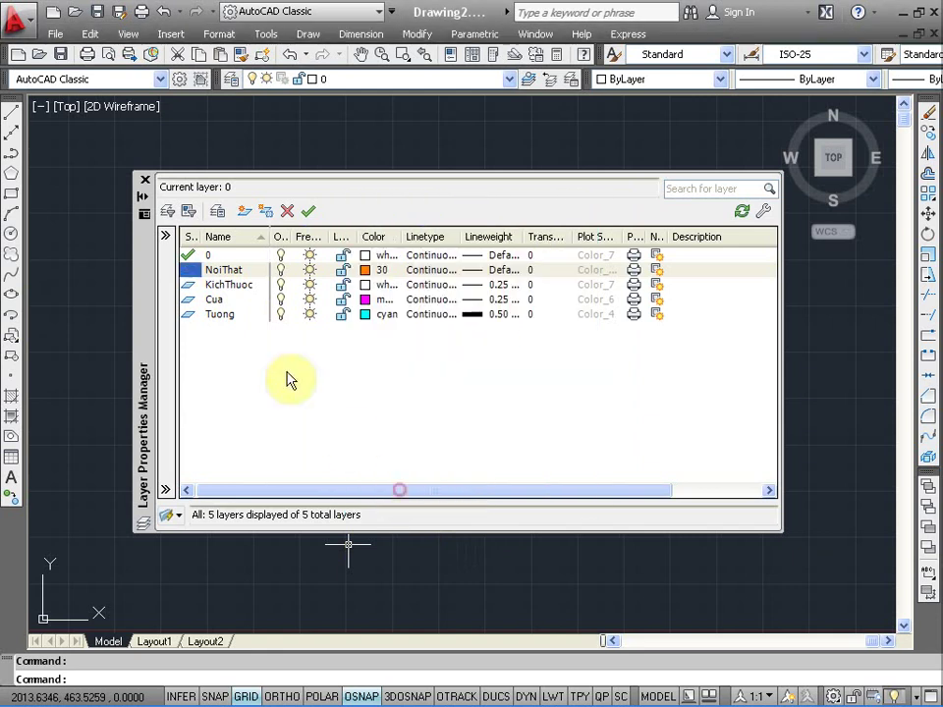
click(230, 259)
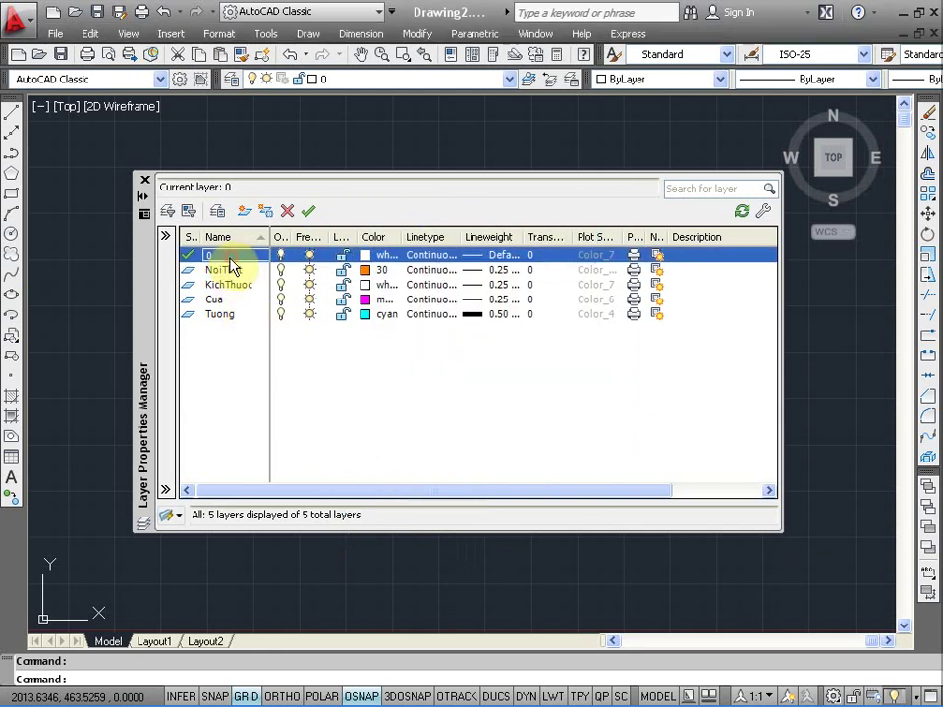
double_click(236, 317)
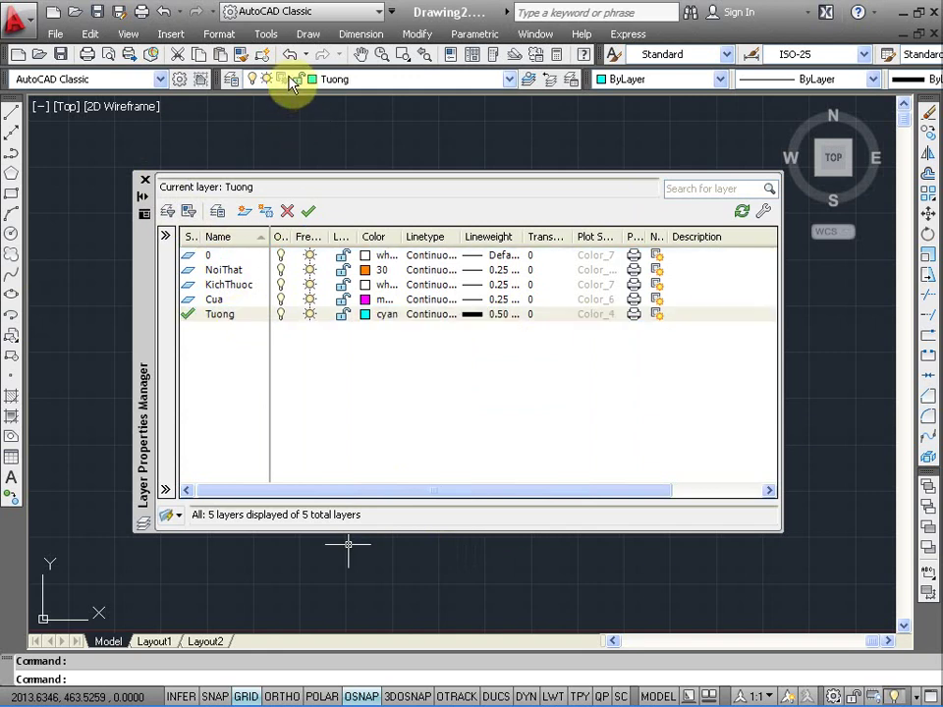
click(144, 184)
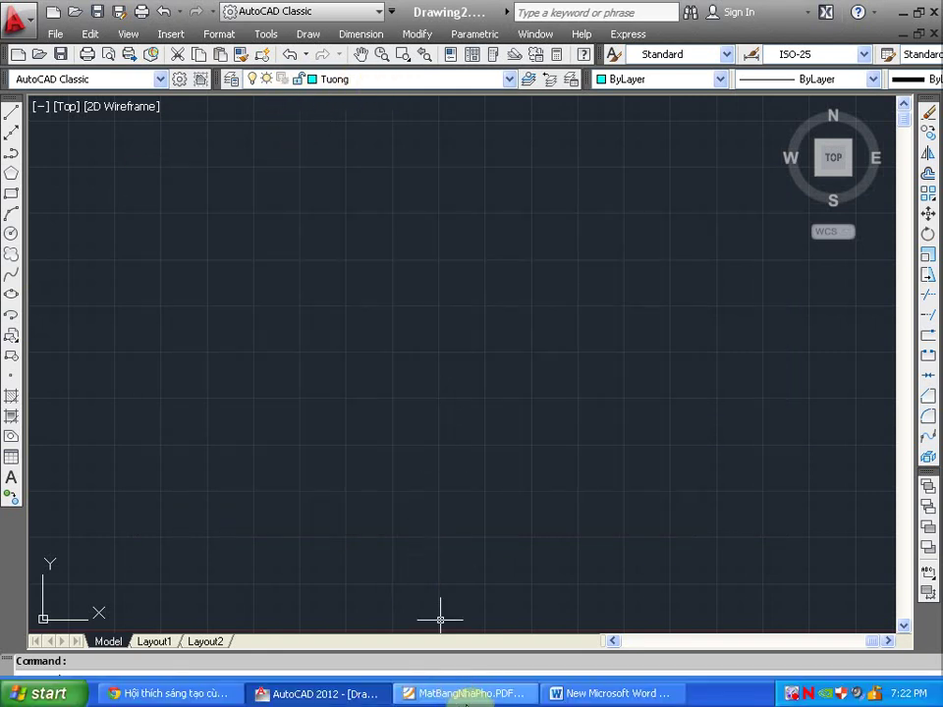
Step: After checking the reference PDF, start a rectangle with REC at a lower-left first corner
click(463, 694)
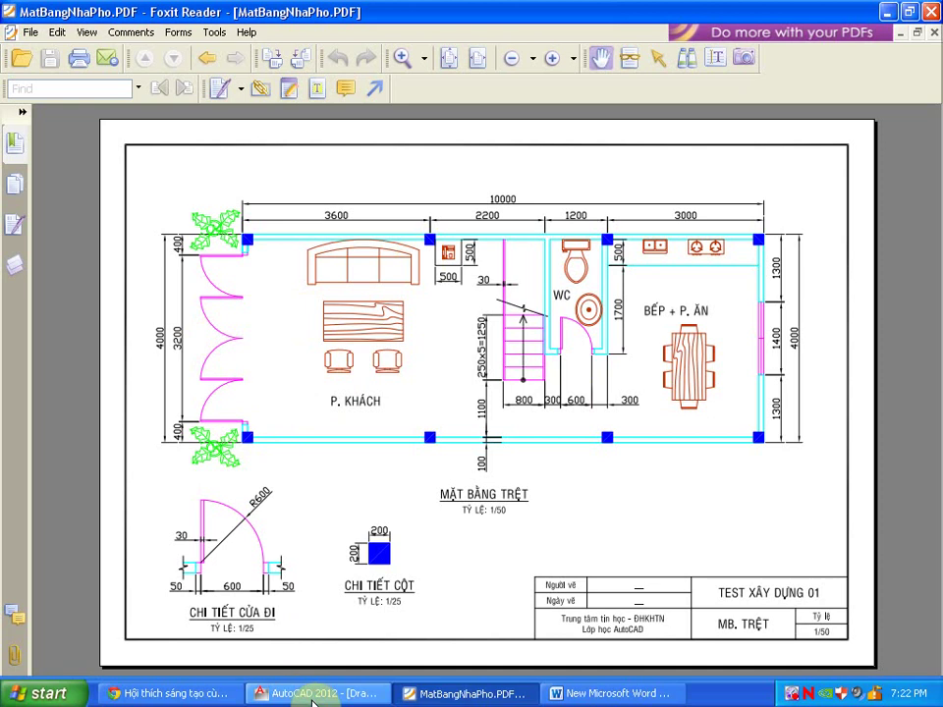
click(317, 693)
text(rec)
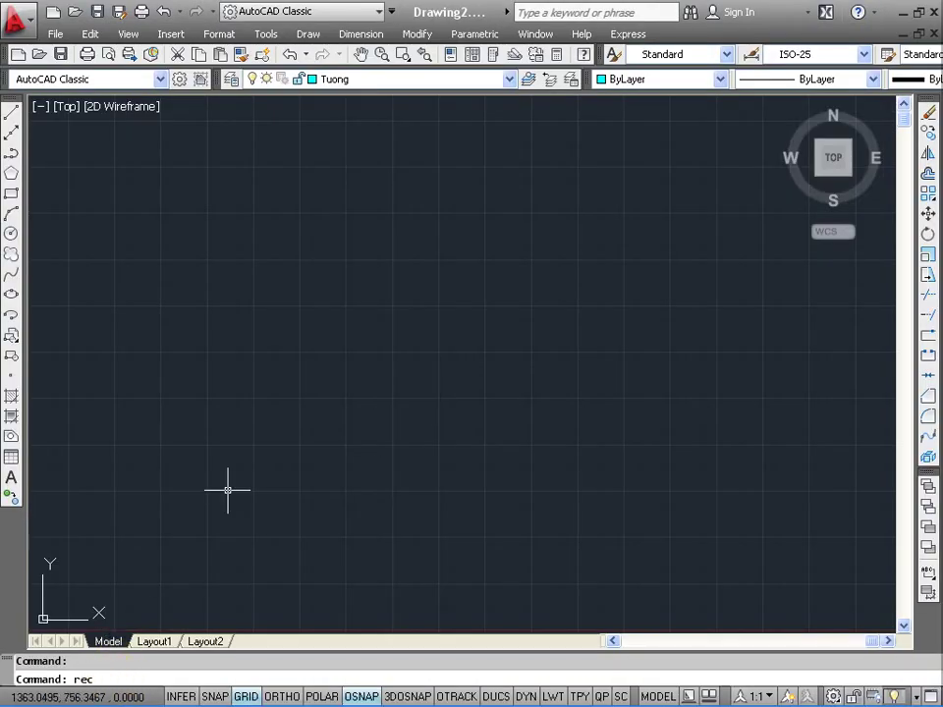
key(Return)
click(137, 569)
text(@10000,4000)
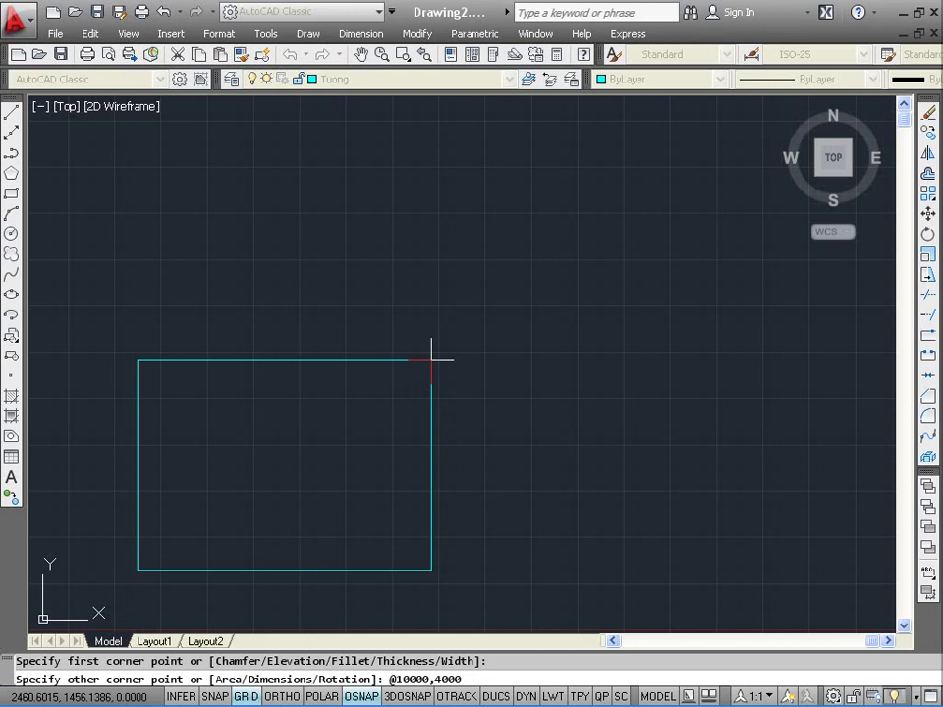
Step: Complete the 10000 × 4000 rectangle and pan the view to frame it
key(Return)
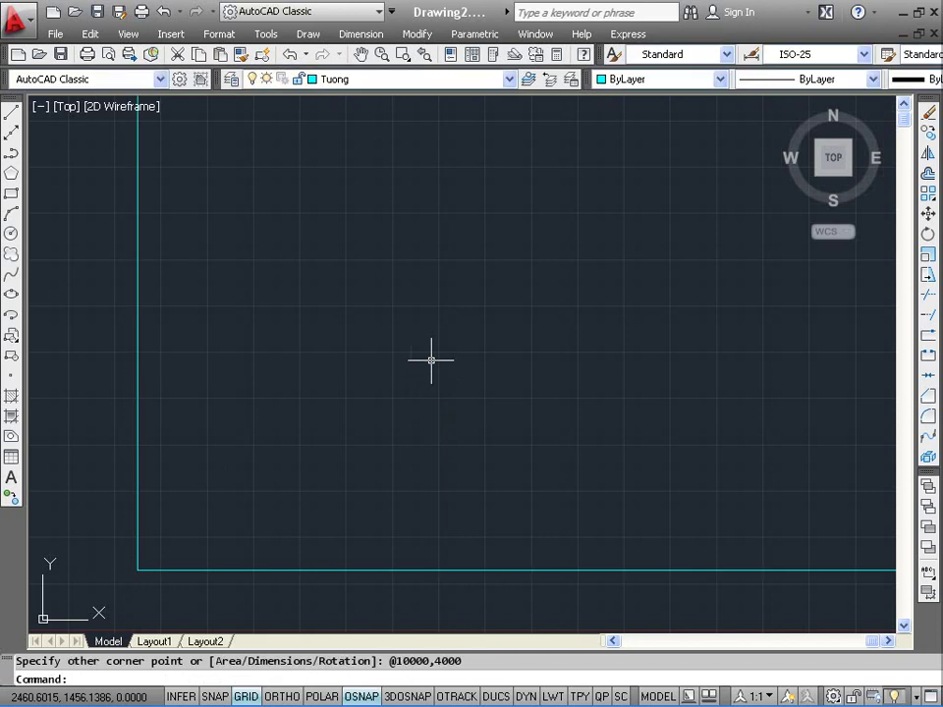
scroll(412, 442, down, 3)
text(p)
key(Return)
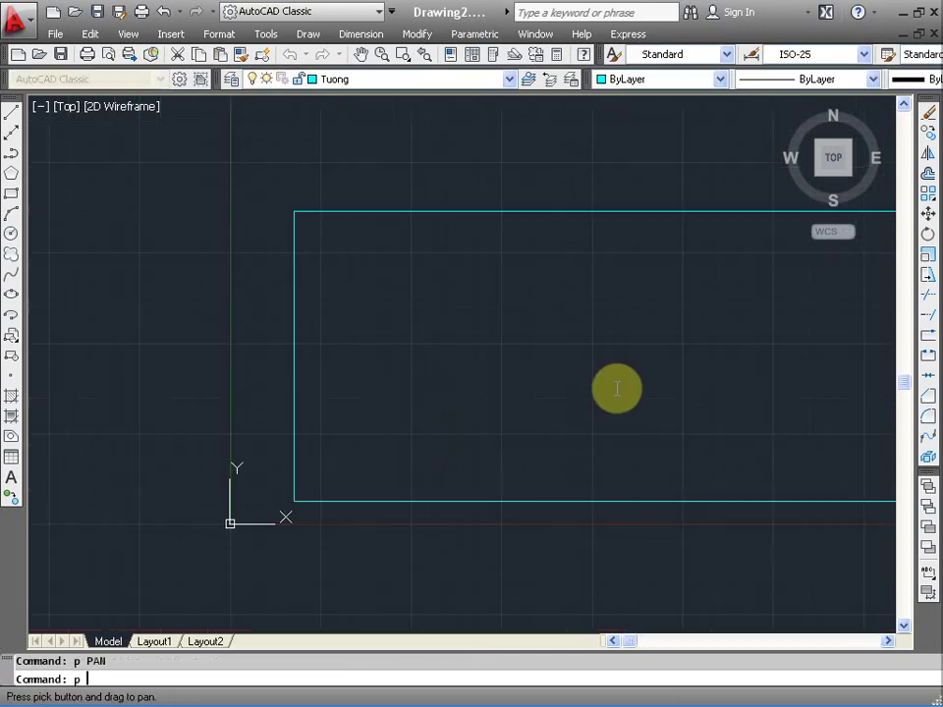
drag(614, 387, 428, 385)
key(Escape)
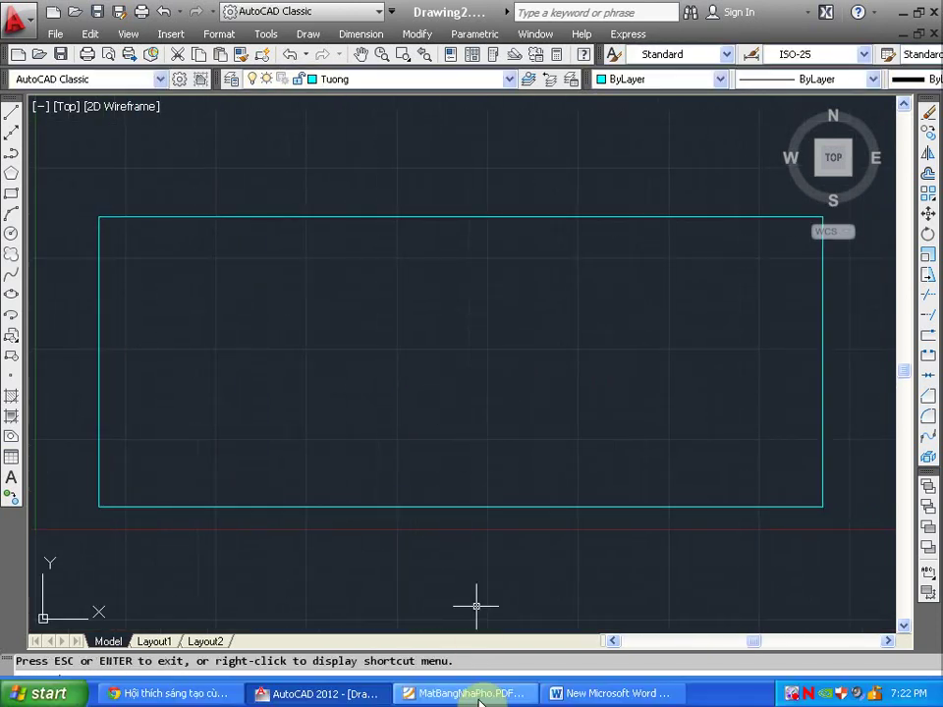
Step: Offset the house rectangle 100 units inward, checking against the reference PDF
click(481, 694)
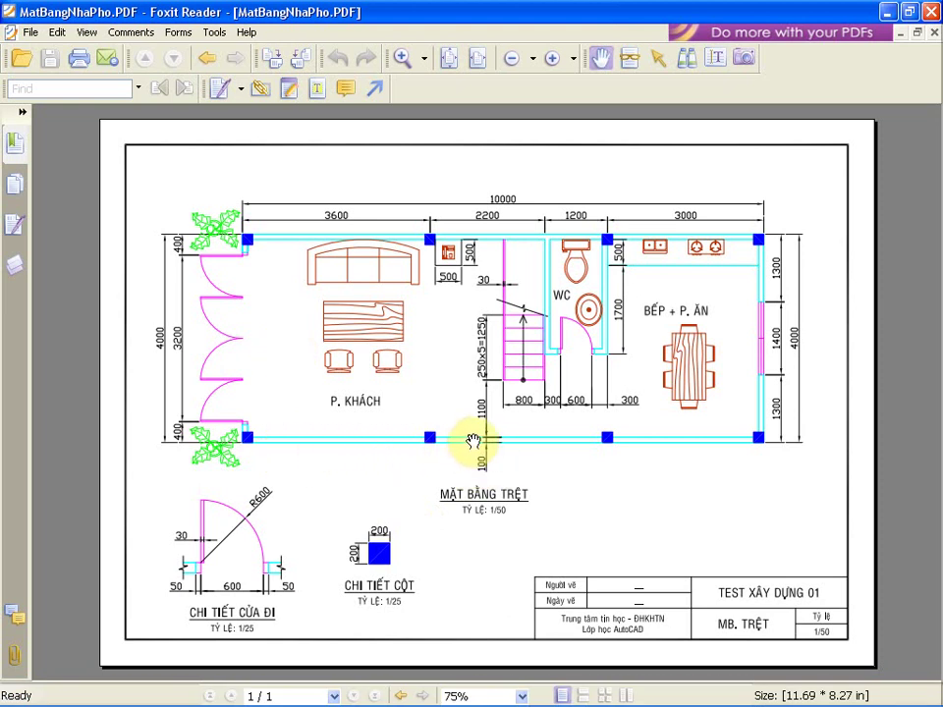
click(364, 692)
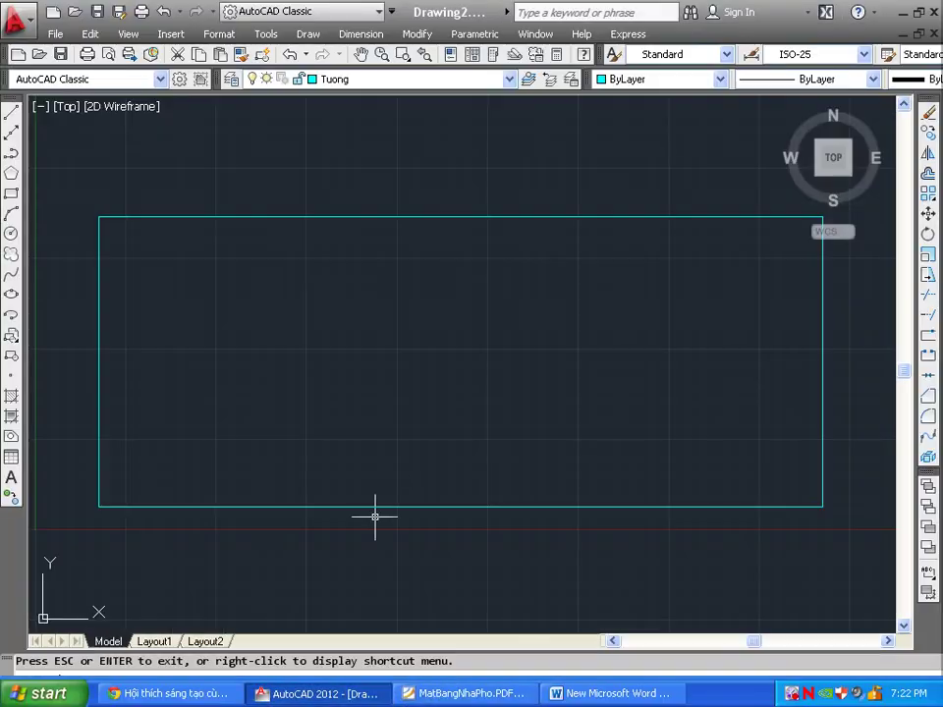
text(o)
key(Return)
text(100)
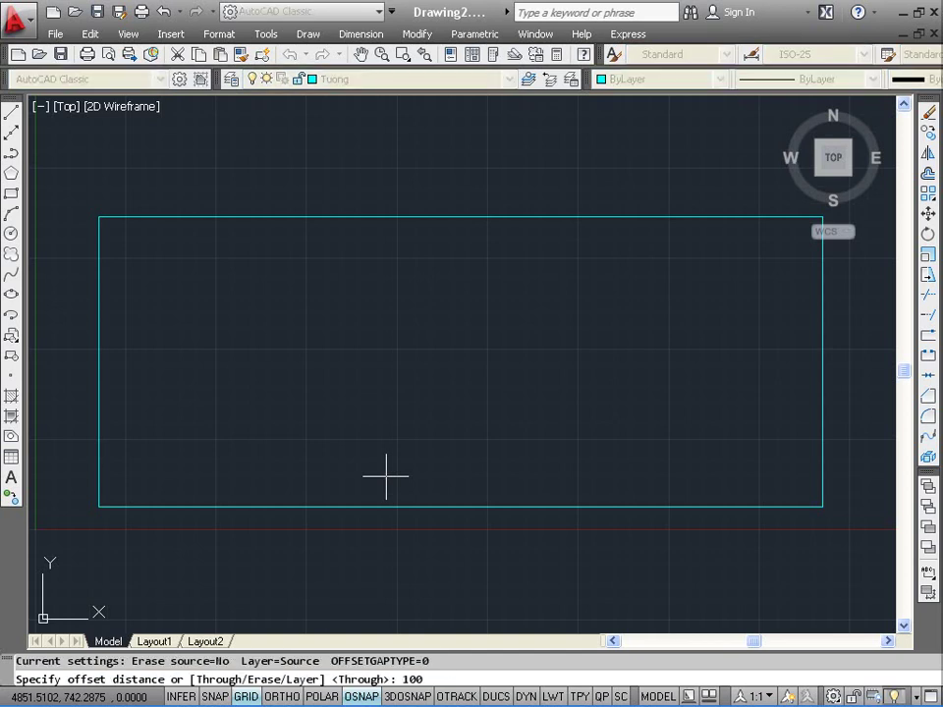
key(Return)
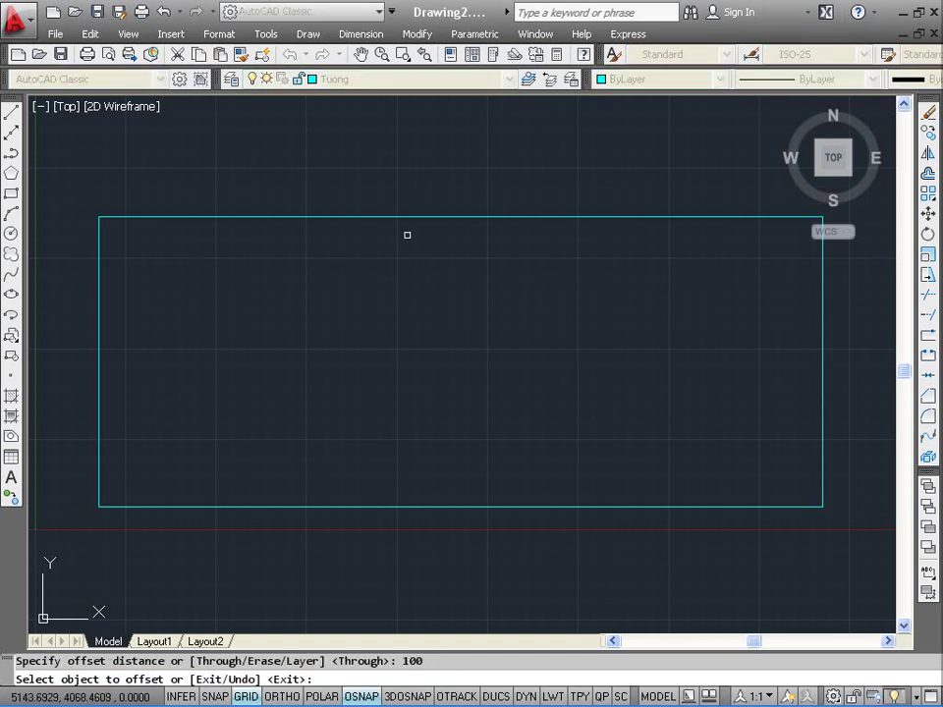
click(418, 215)
click(427, 317)
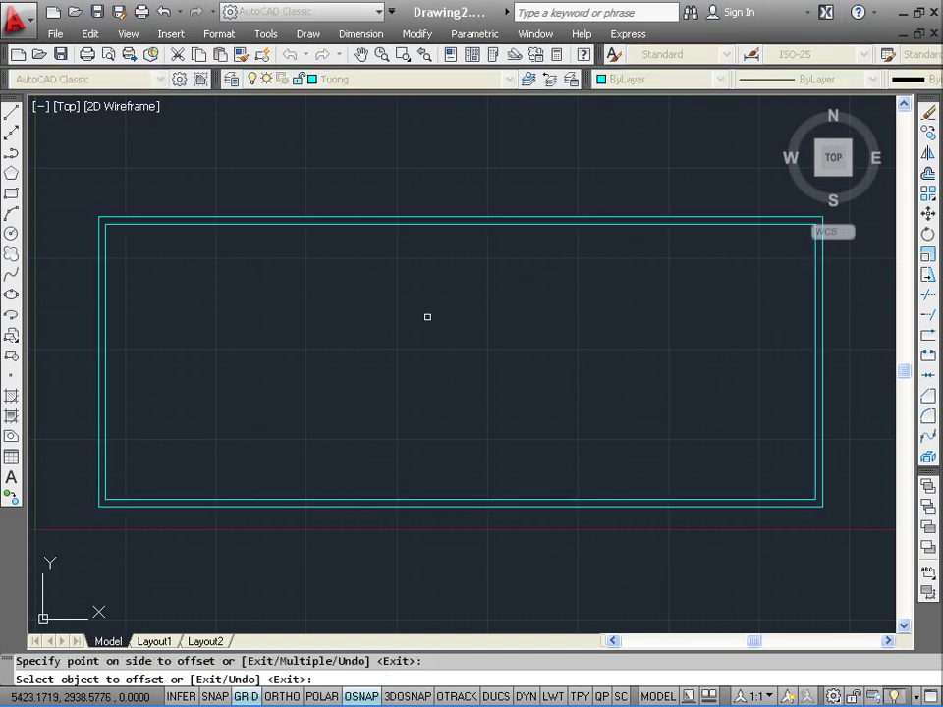
key(Return)
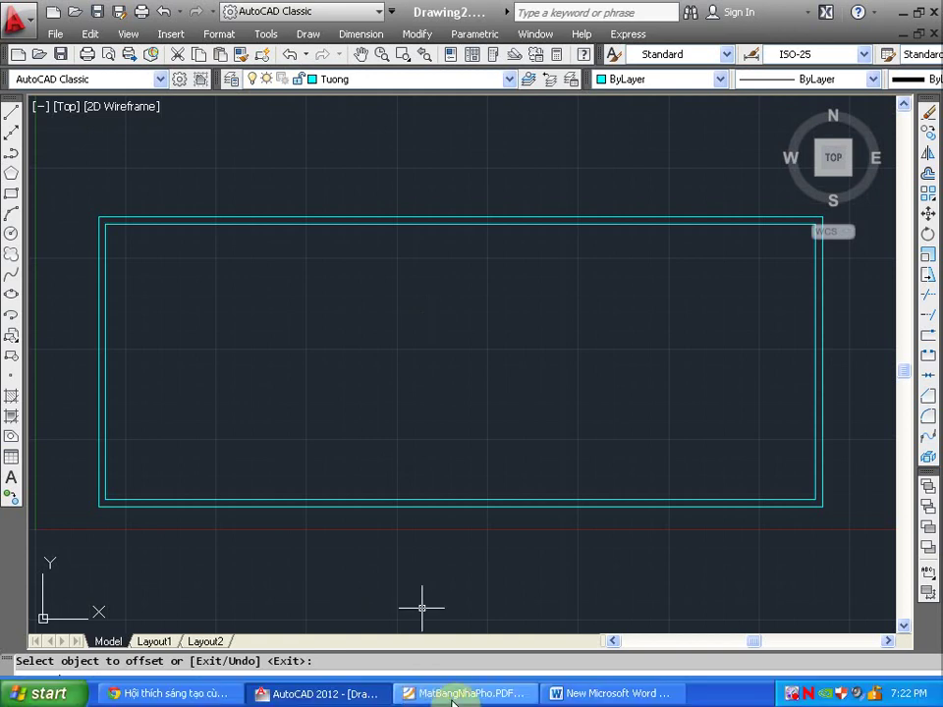
click(457, 693)
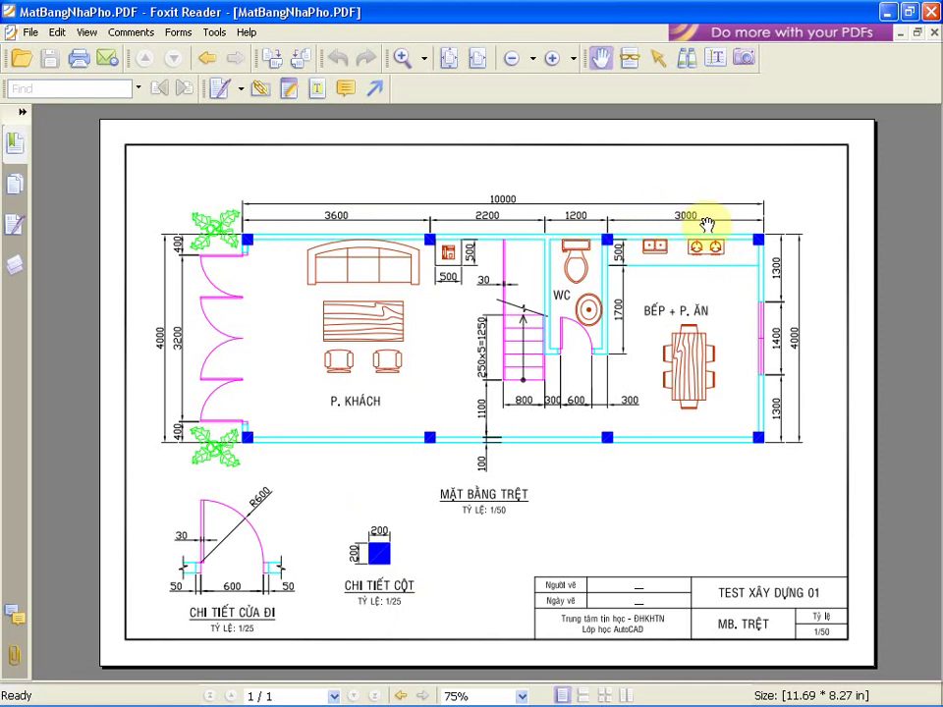
Step: Cancel the leftover offset and explode both wall rectangles using a crossing selection
click(344, 694)
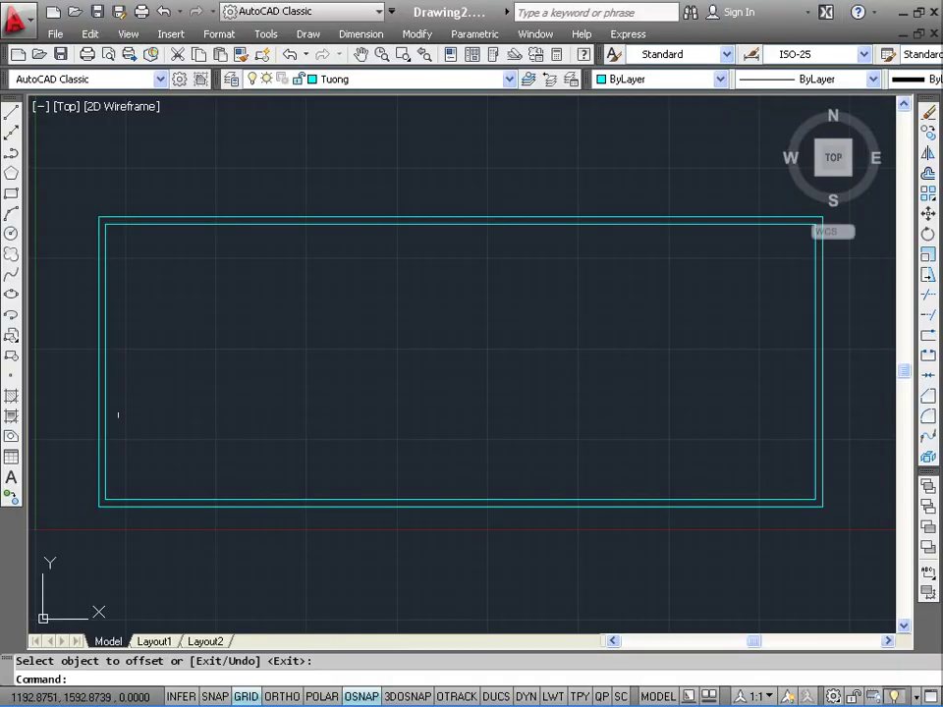
key(Escape)
click(102, 339)
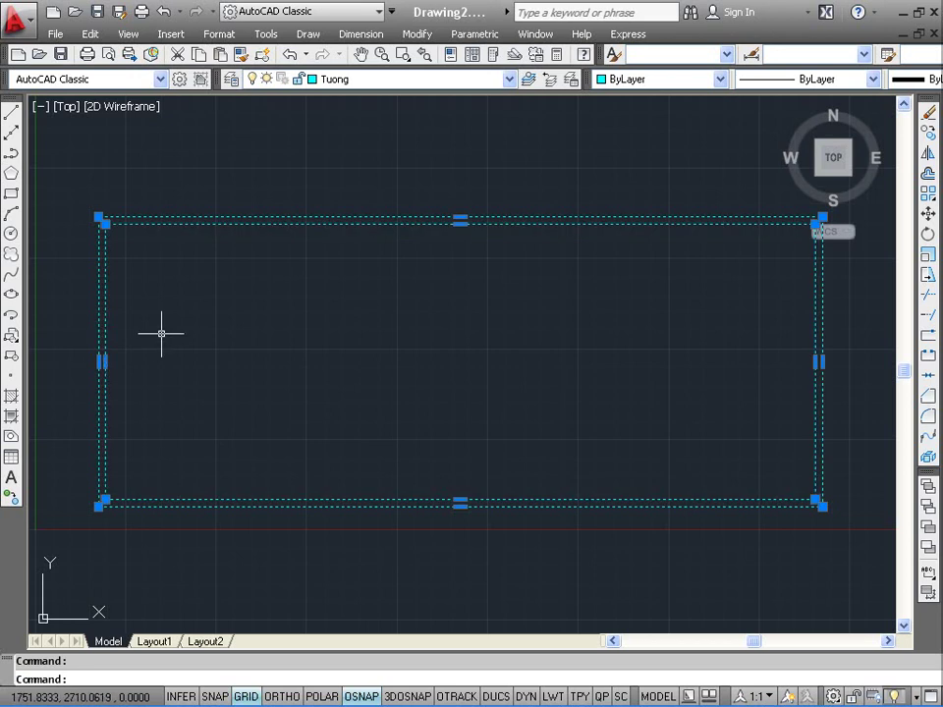
key(Escape)
text(x)
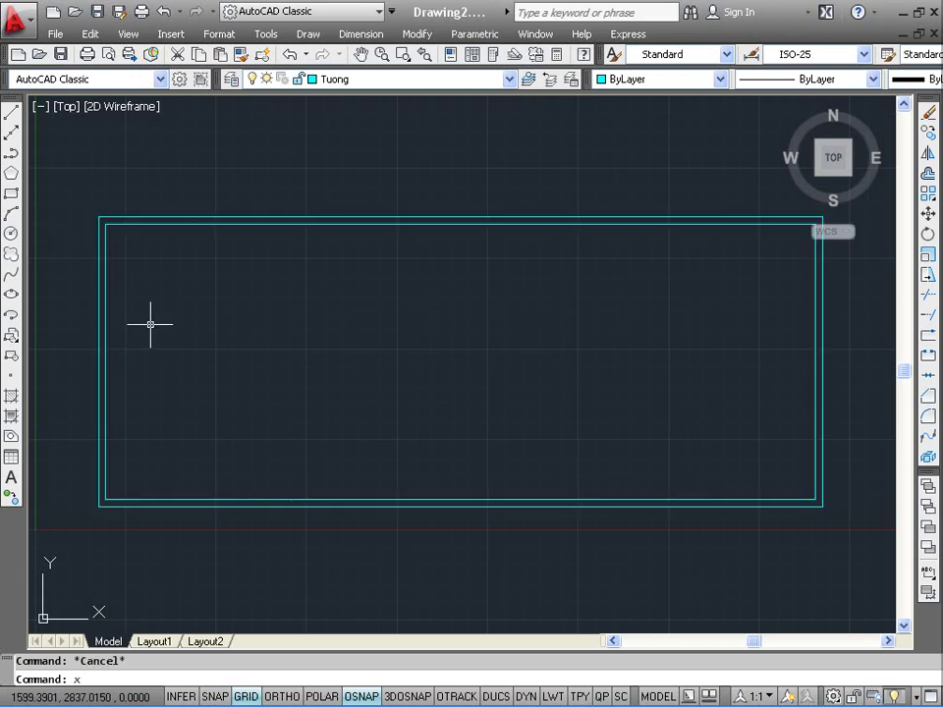
key(Return)
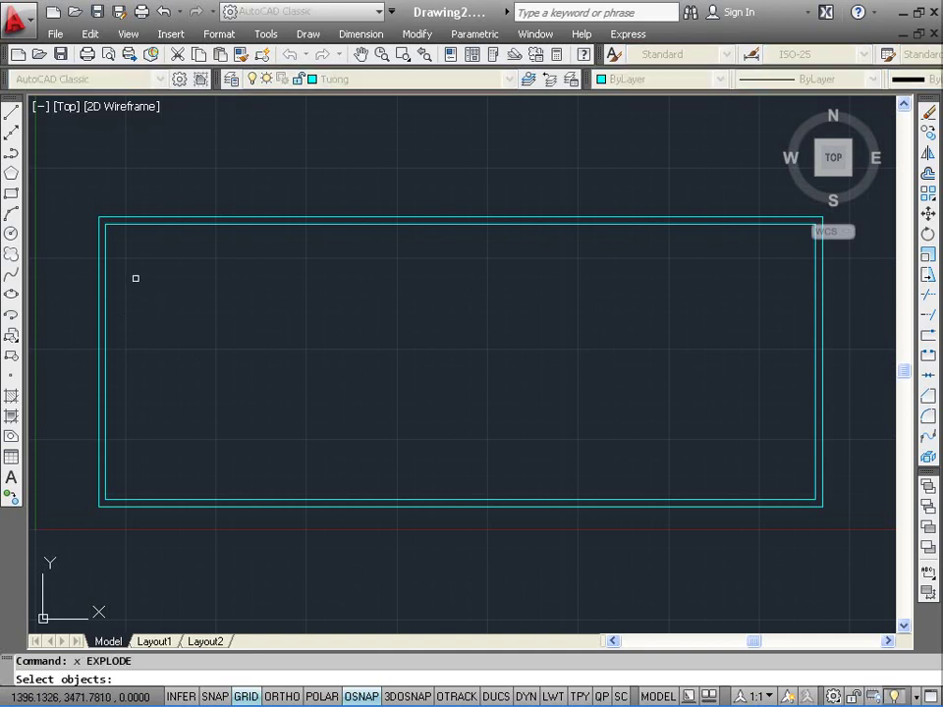
click(135, 276)
click(72, 369)
key(Return)
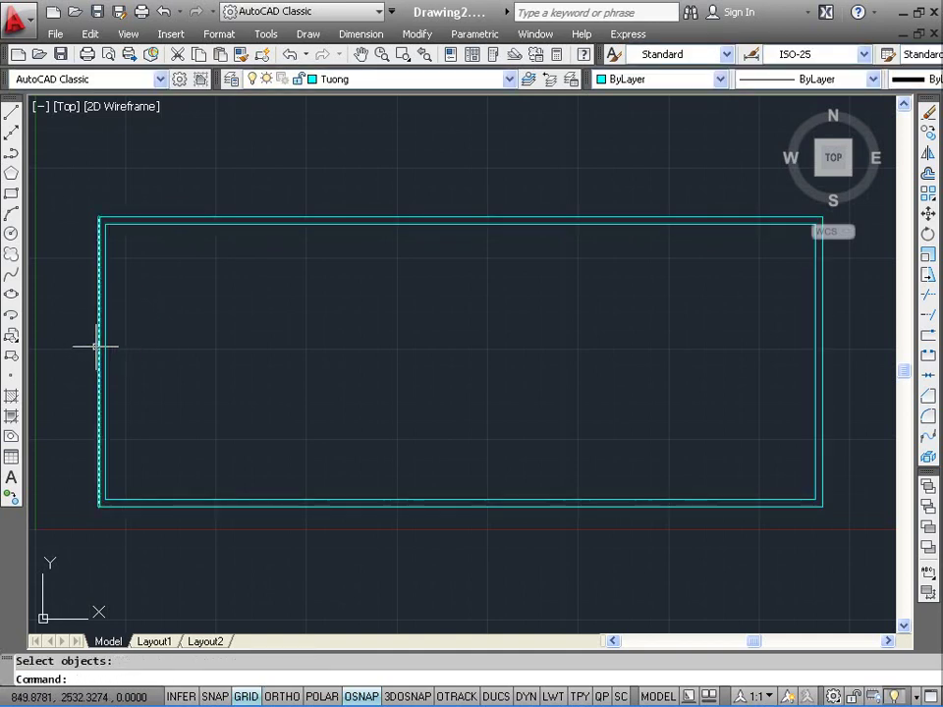
Step: Select the left and top wall edges to confirm they are now separate lines
click(99, 349)
click(183, 259)
click(148, 191)
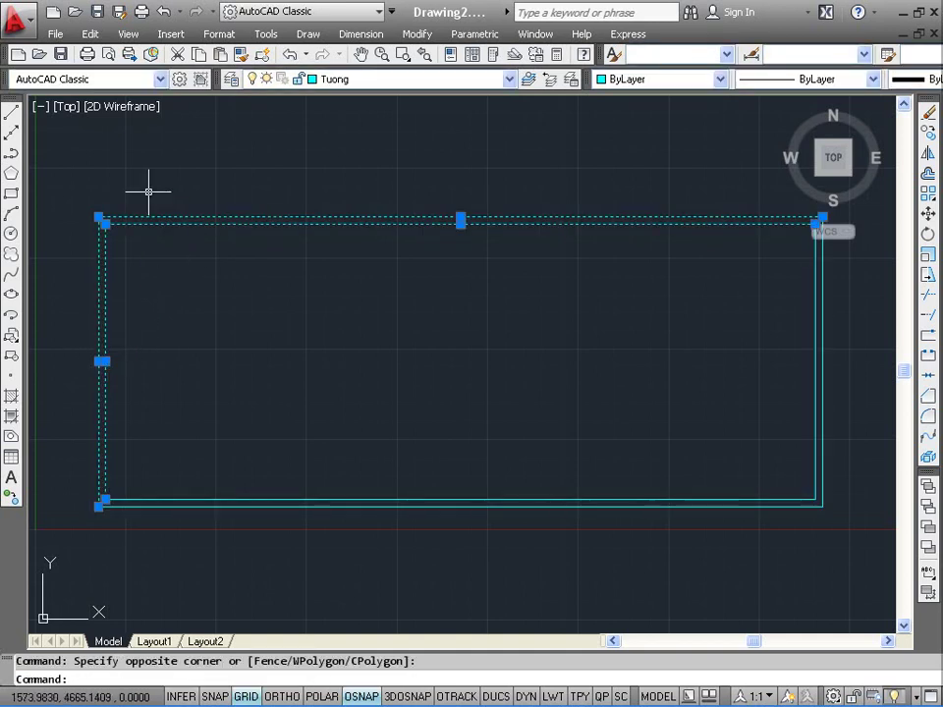
key(Escape)
text(o)
key(Return)
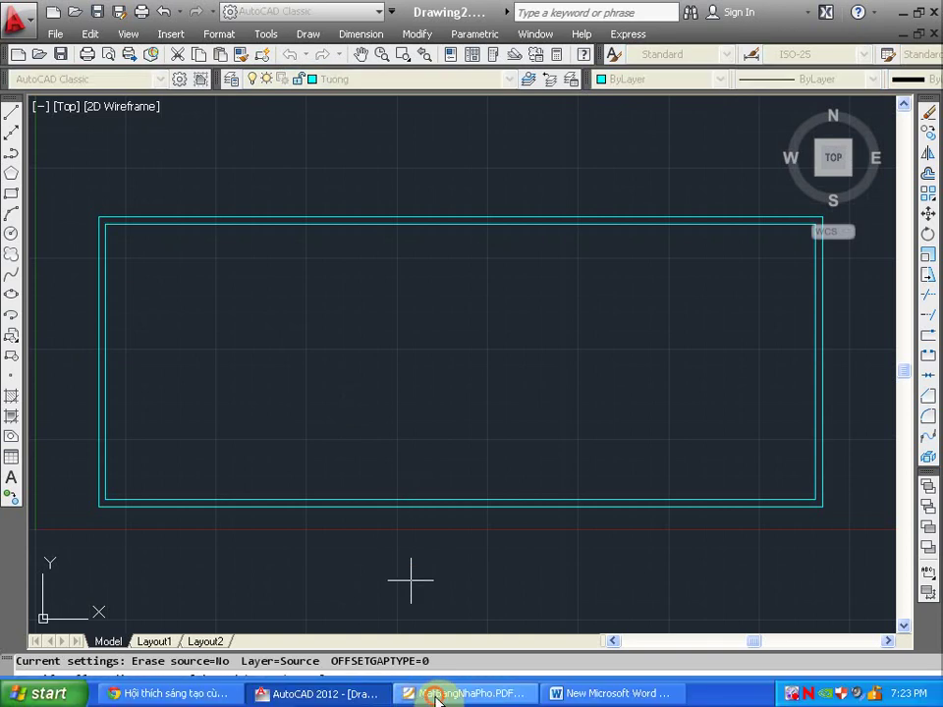
Step: Check the room widths in the PDF, then offset the left wall line 3600 to the right
click(435, 699)
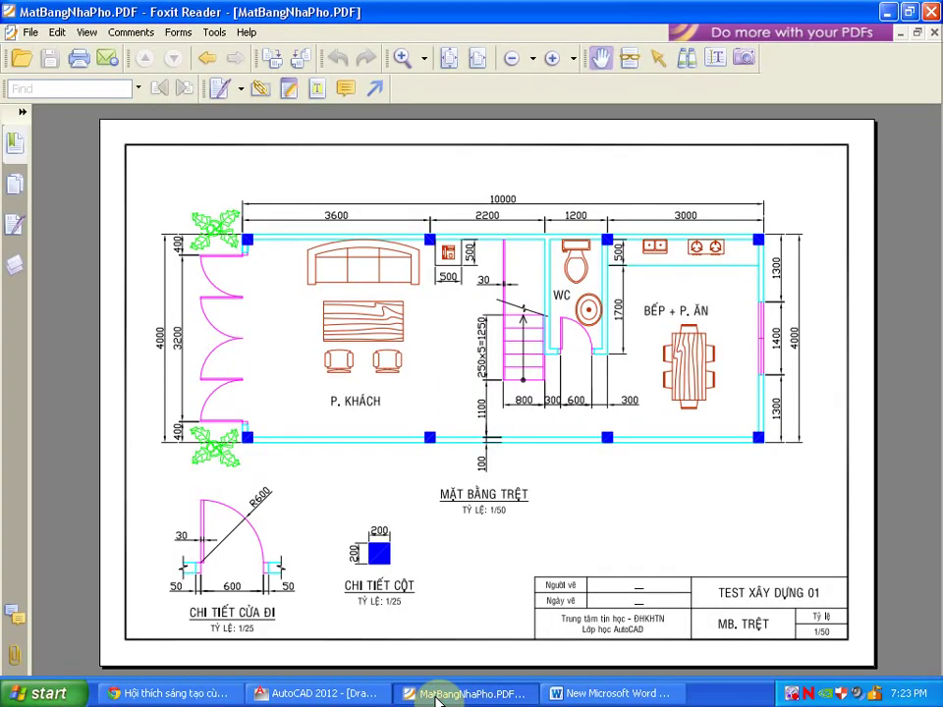
click(319, 694)
text(3600)
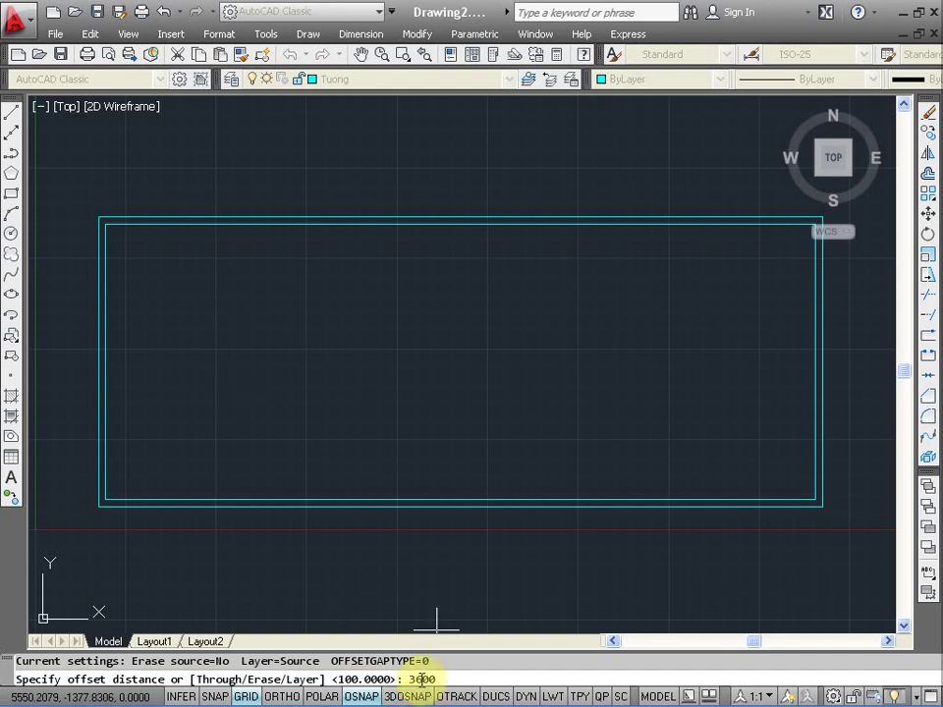
key(Return)
click(96, 361)
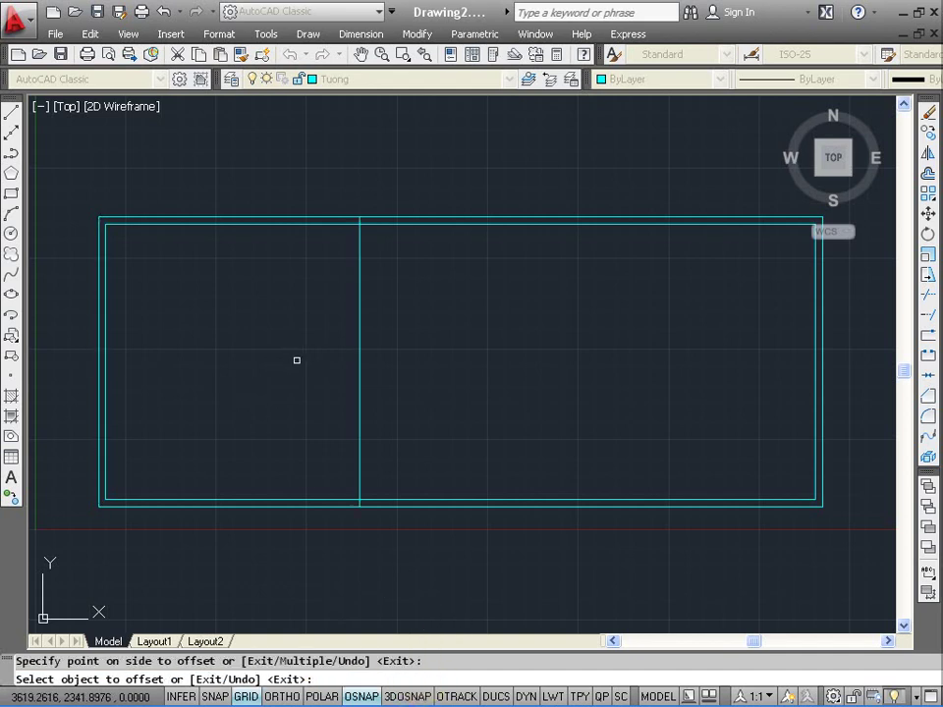
click(297, 360)
key(Return)
key(Return)
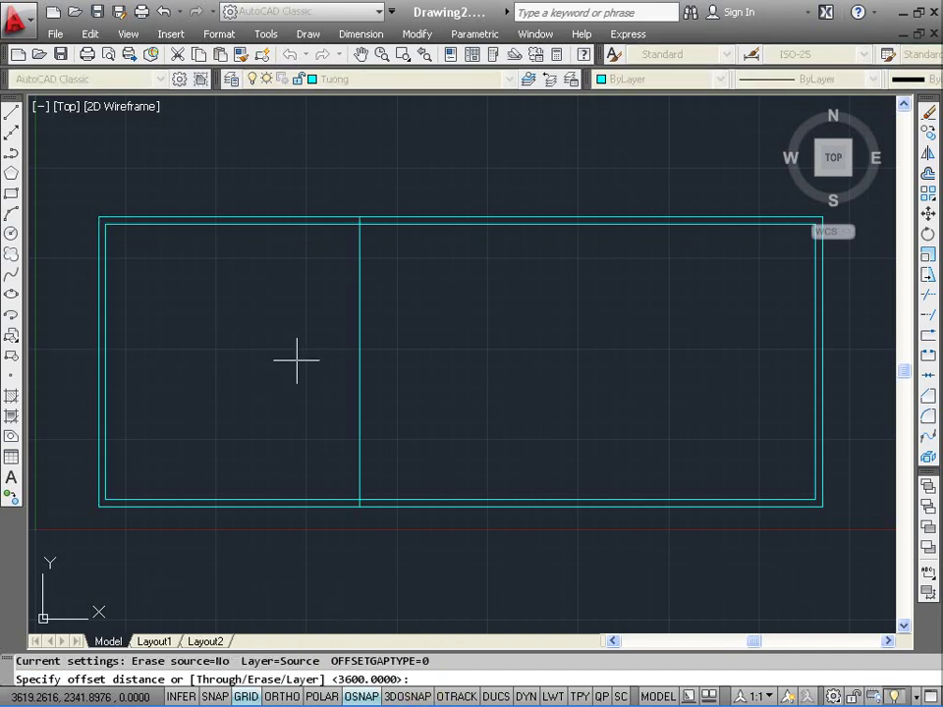
Step: Offset further interior wall lines 2200 and then 1200 to the right of the previous ones
click(464, 694)
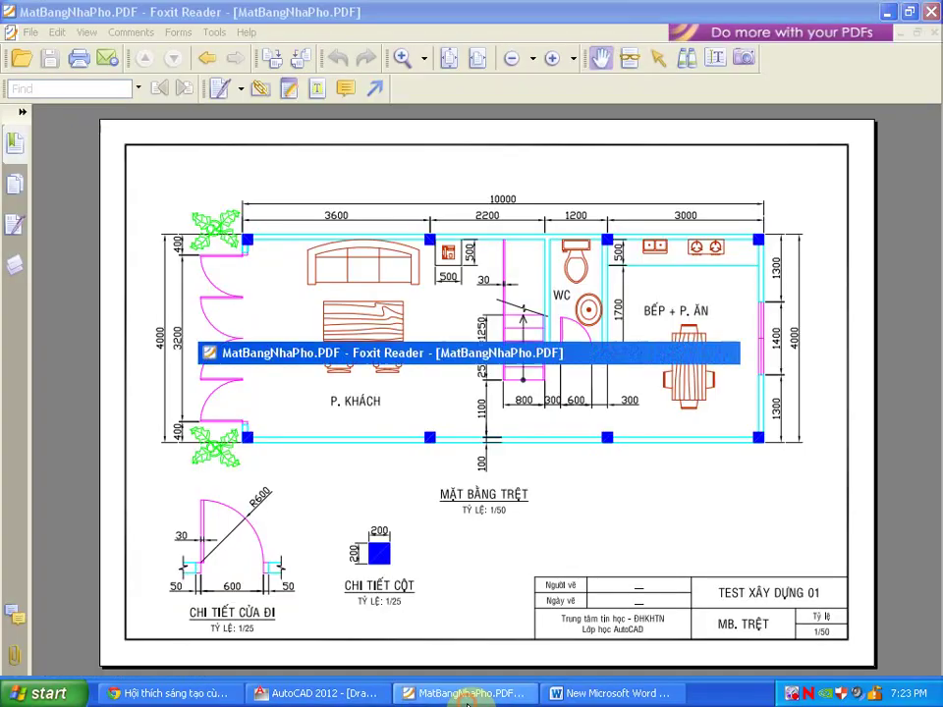
text(0)
key(Return)
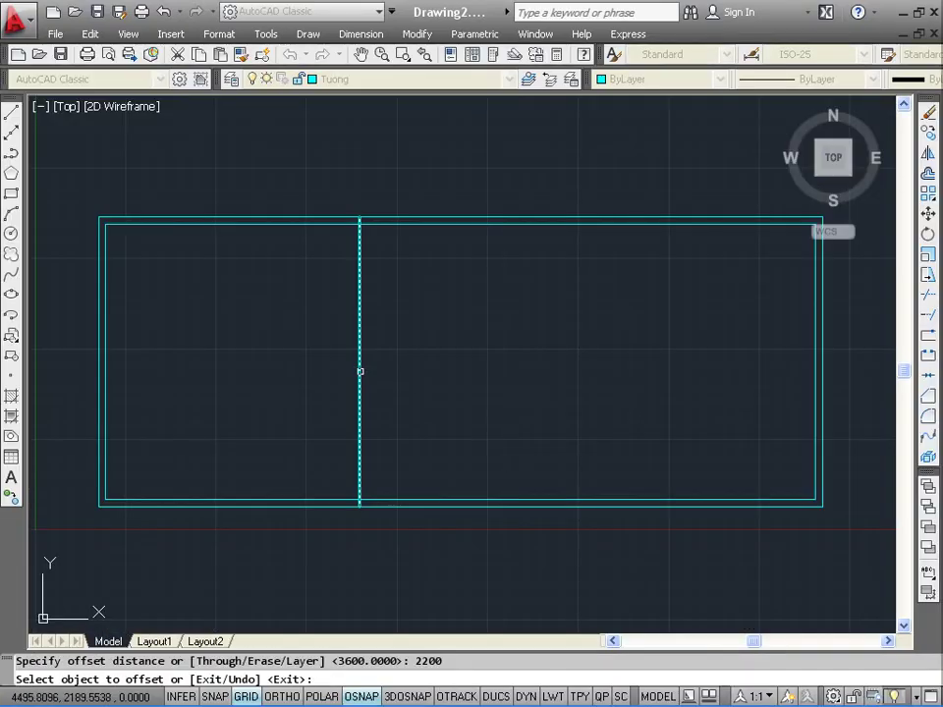
click(359, 373)
click(476, 373)
key(Return)
key(Return)
text(0)
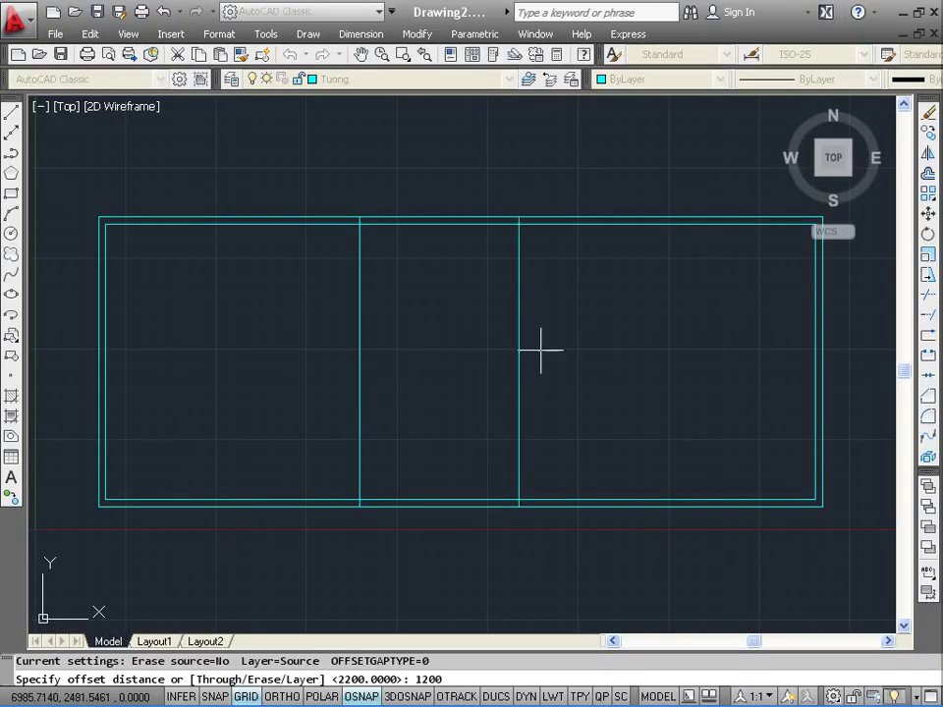
key(Return)
click(518, 343)
click(597, 356)
key(Return)
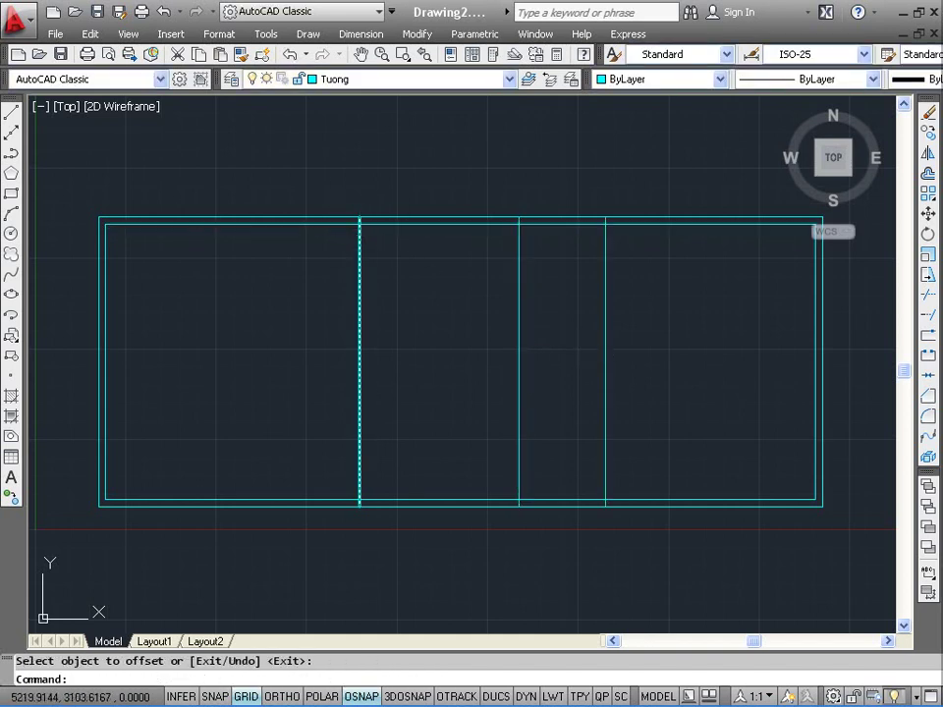
Step: Check the column detail in the PDF, then open and dismiss the layer list
click(485, 693)
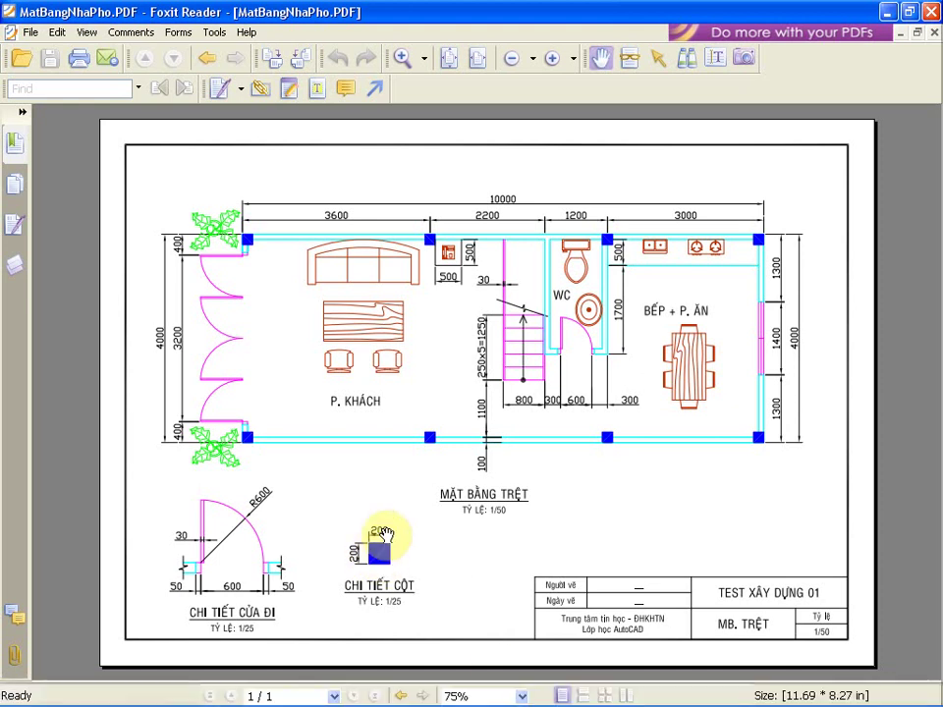
click(314, 697)
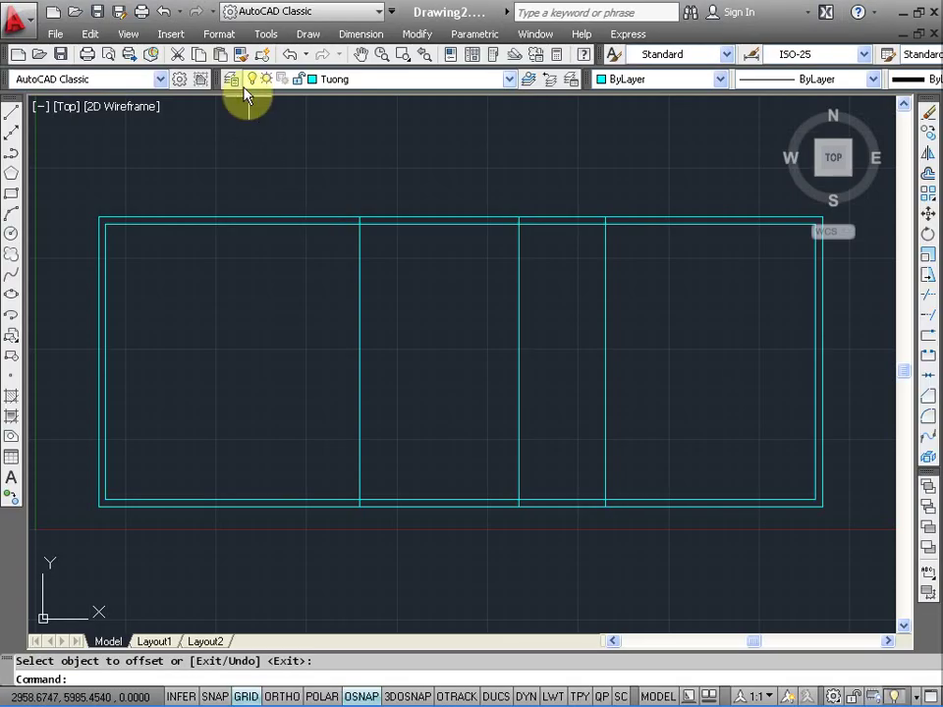
click(329, 80)
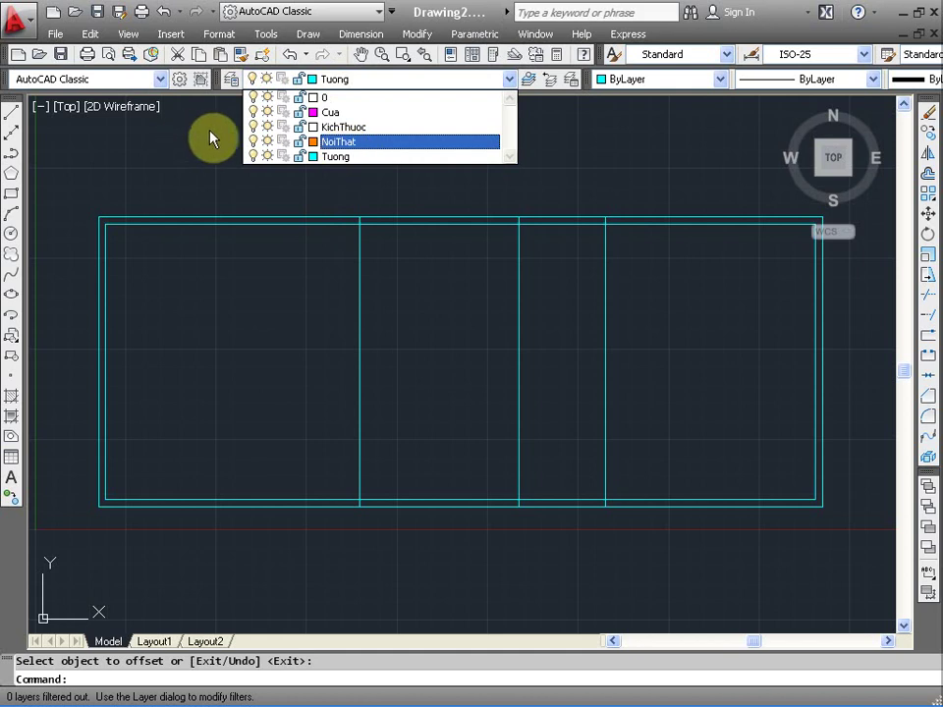
click(214, 137)
click(225, 141)
Step: Create layer Cot, make it current, and give it blue colour and 0.25 mm lineweight
click(231, 81)
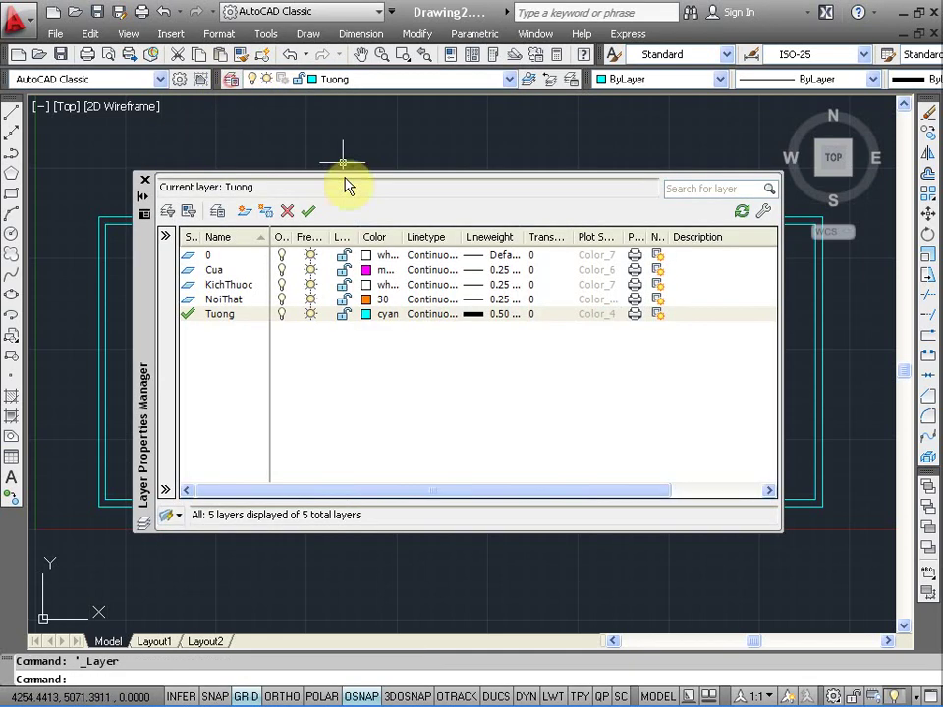
click(245, 222)
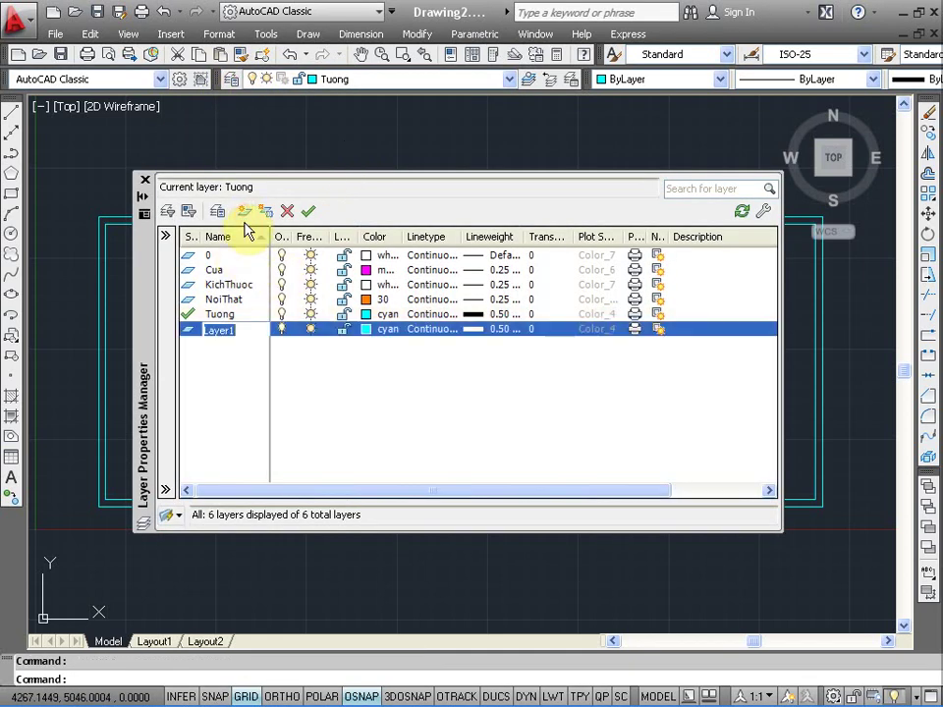
text(Cot)
key(Return)
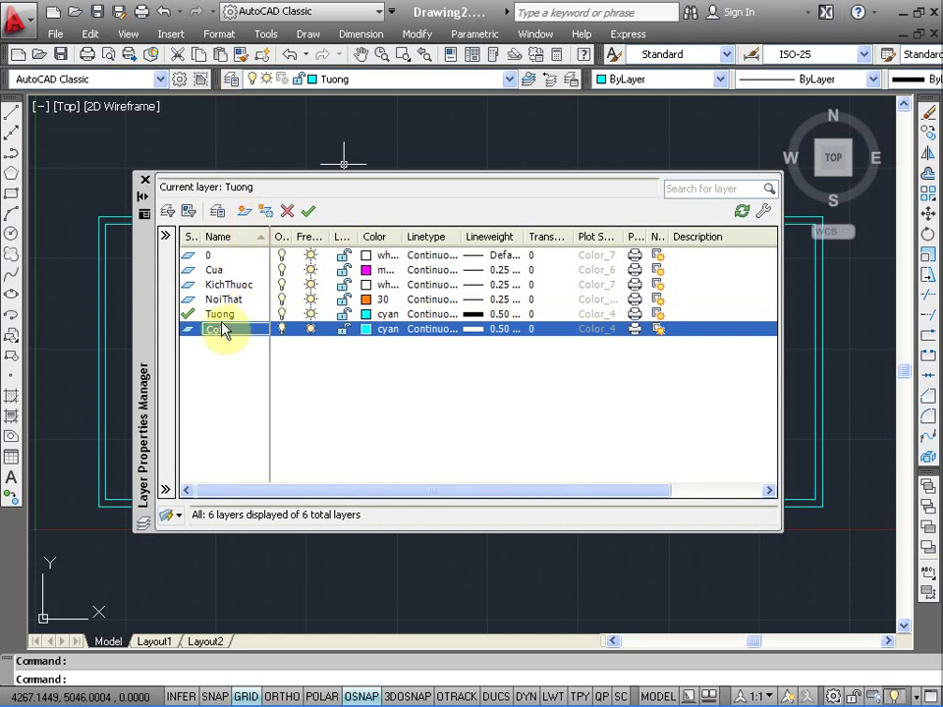
double_click(234, 330)
click(370, 335)
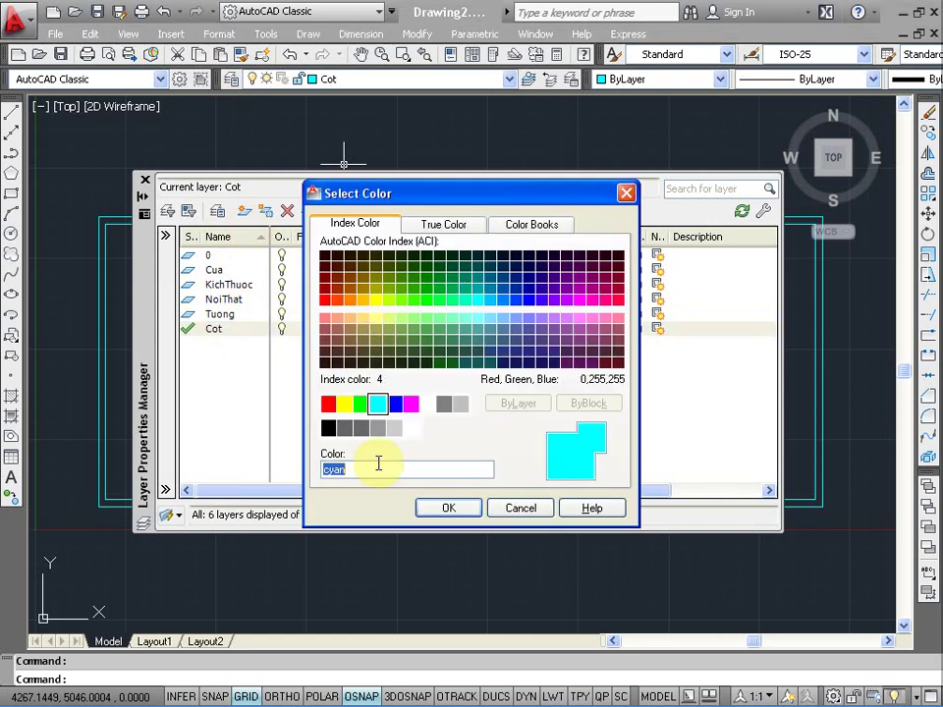
double_click(395, 409)
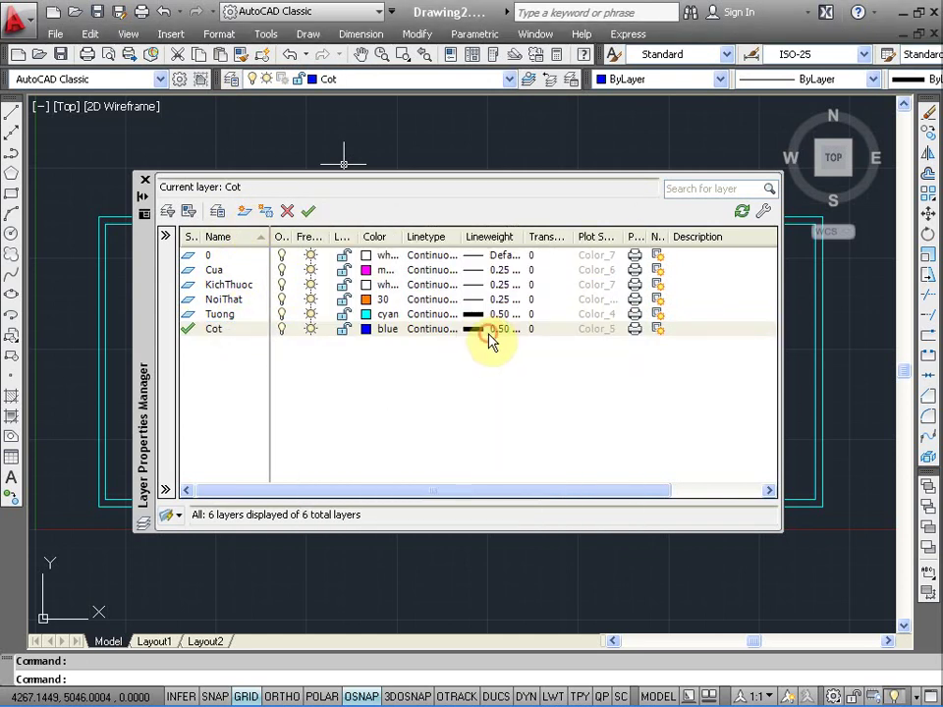
click(490, 340)
click(459, 342)
click(392, 492)
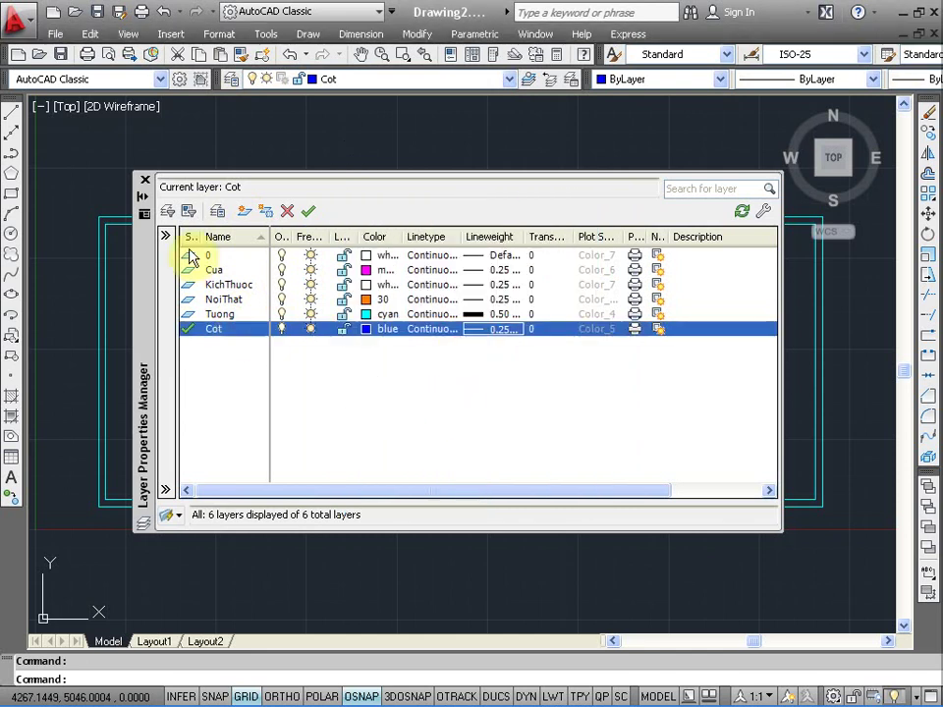
Step: Draw a 200 × 200 rectangle inside the walls on layer Cot
scroll(42, 227, up, 3)
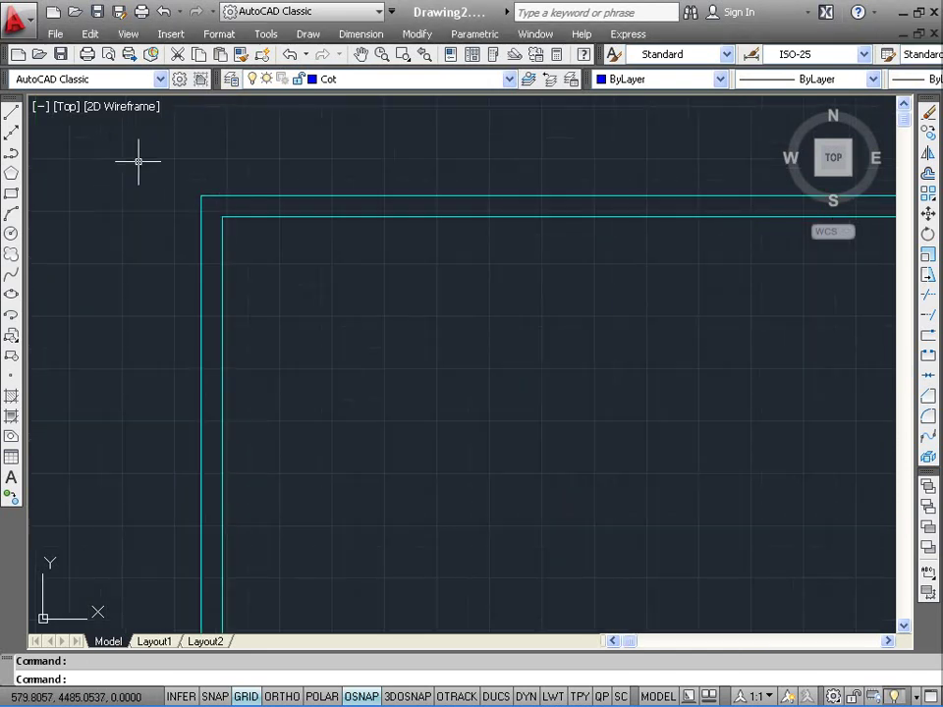
text(rec)
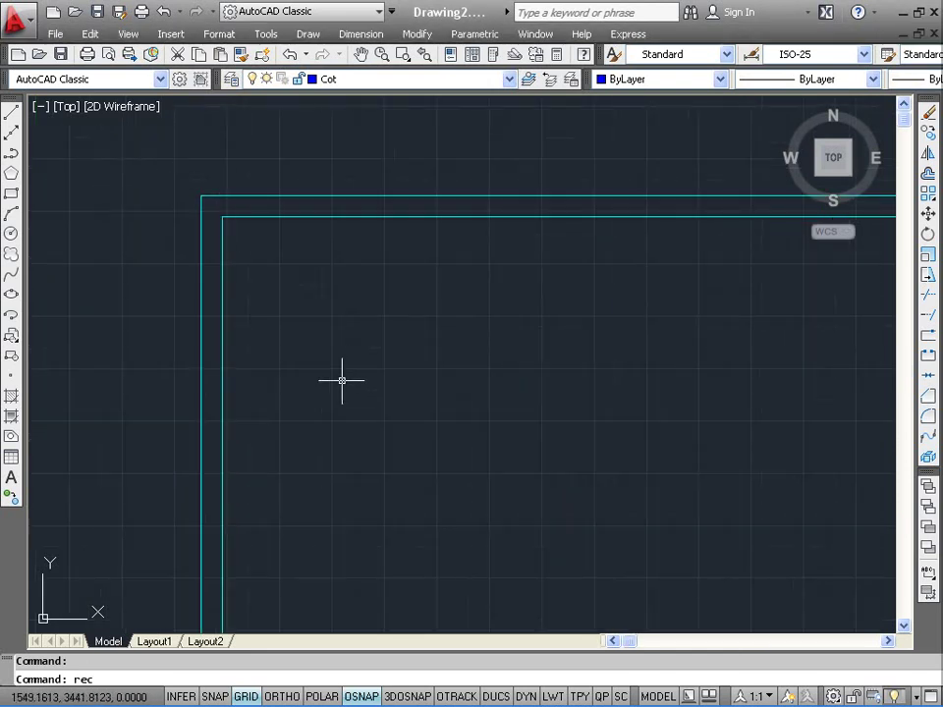
key(Return)
click(310, 391)
text(@200,200)
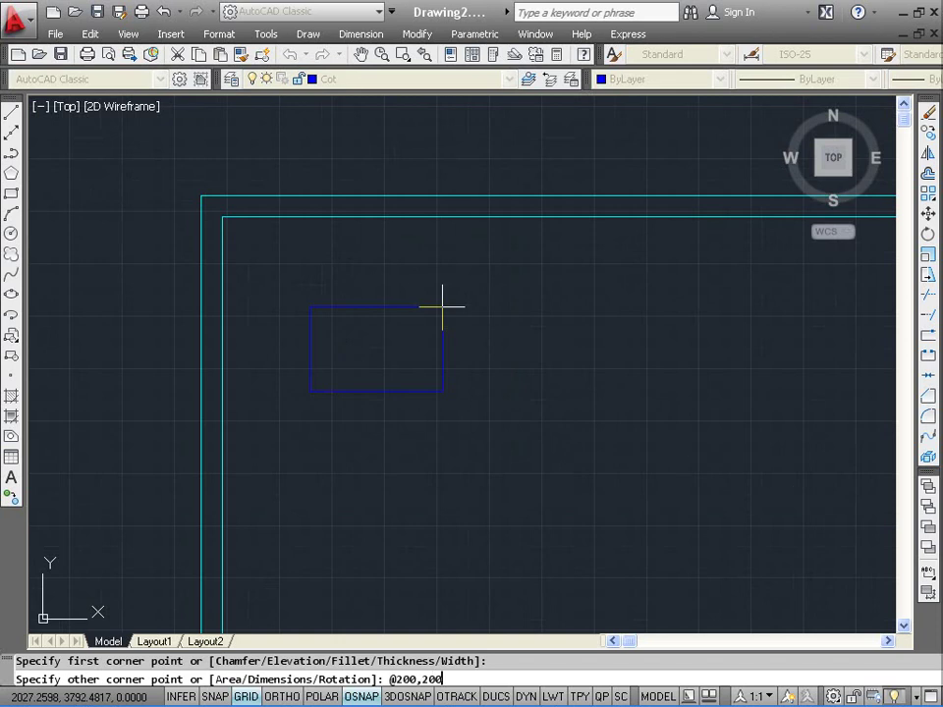
key(Return)
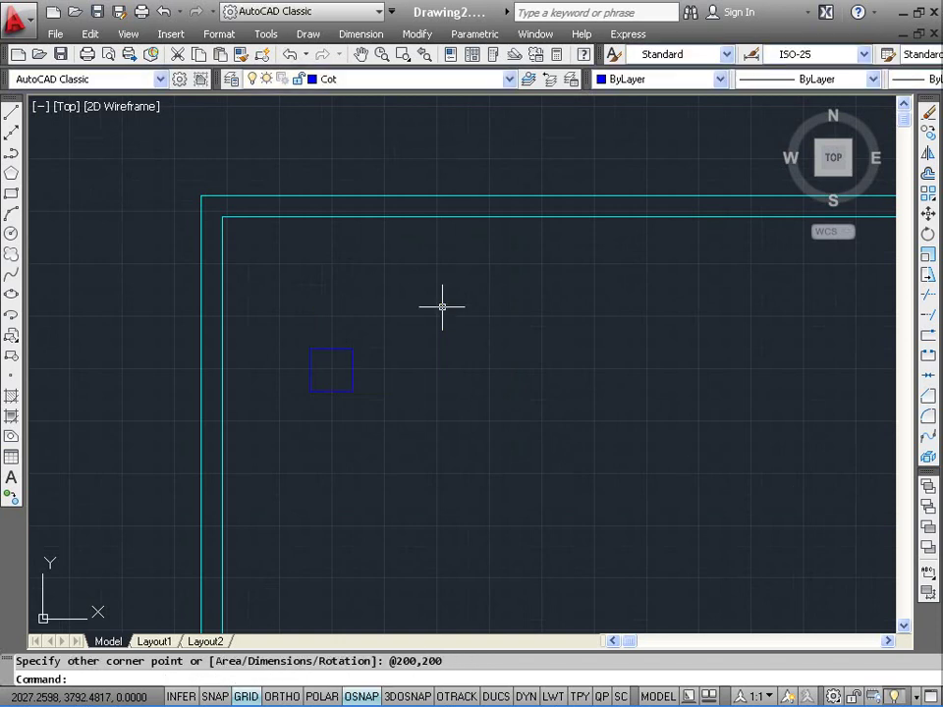
Step: Zoom in on the square and bring up the Hatch and Gradient dialog
scroll(311, 378, up, 2)
scroll(308, 370, up, 2)
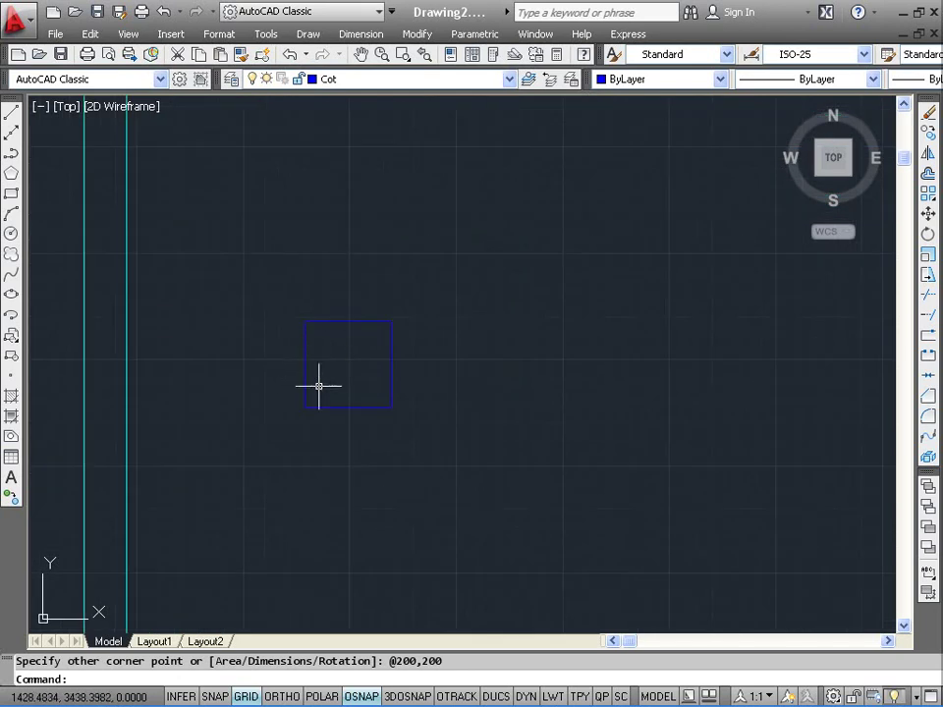
scroll(342, 354, up, 4)
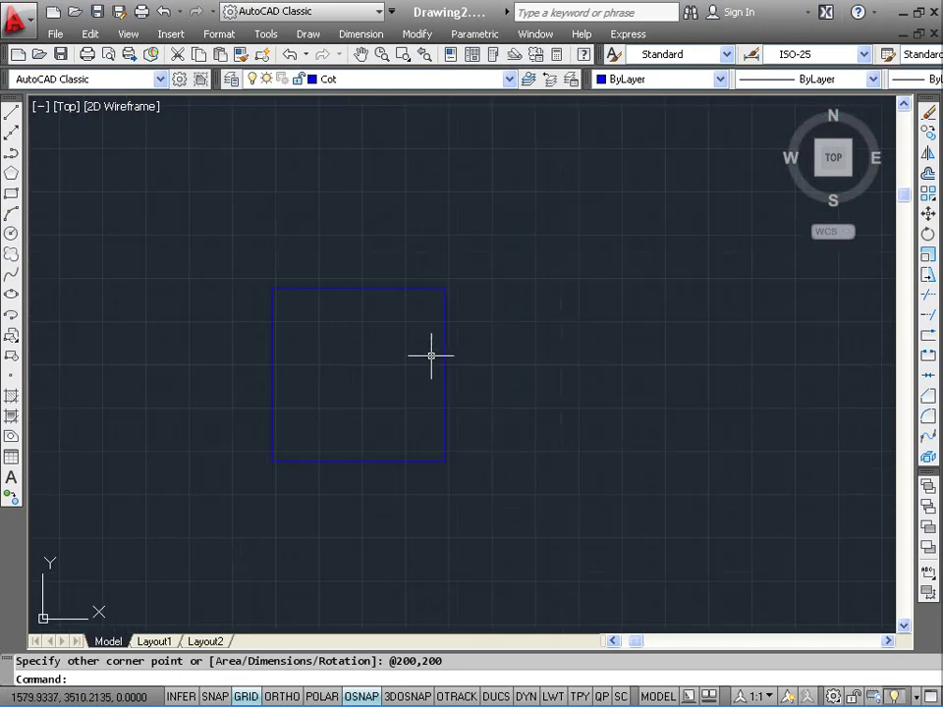
text(h)
key(Return)
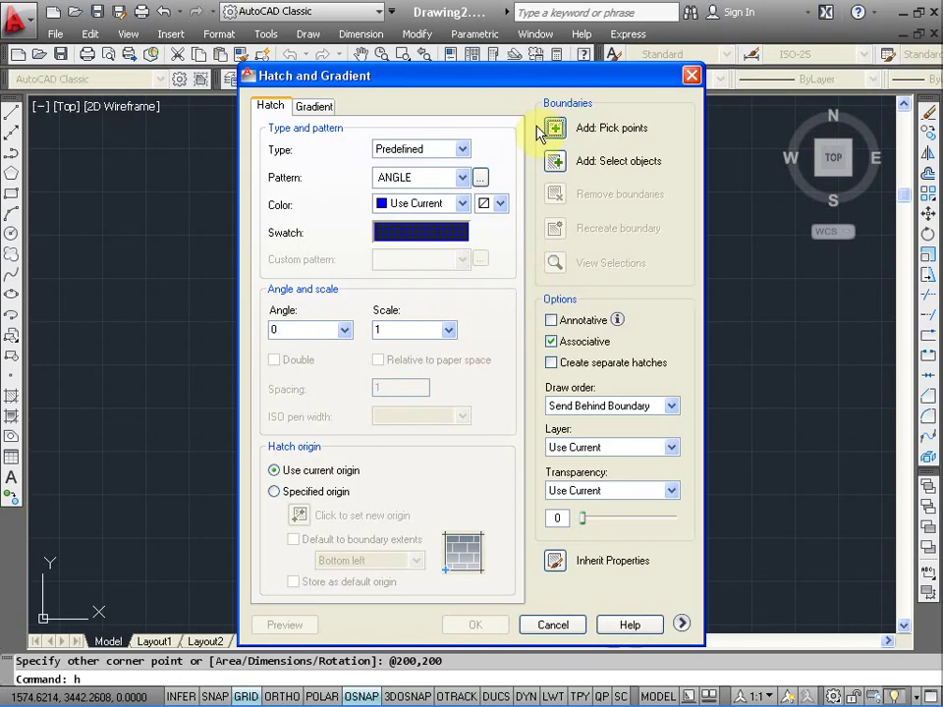
Step: Fill the inside of the square with the SOLID hatch pattern
click(557, 127)
click(340, 386)
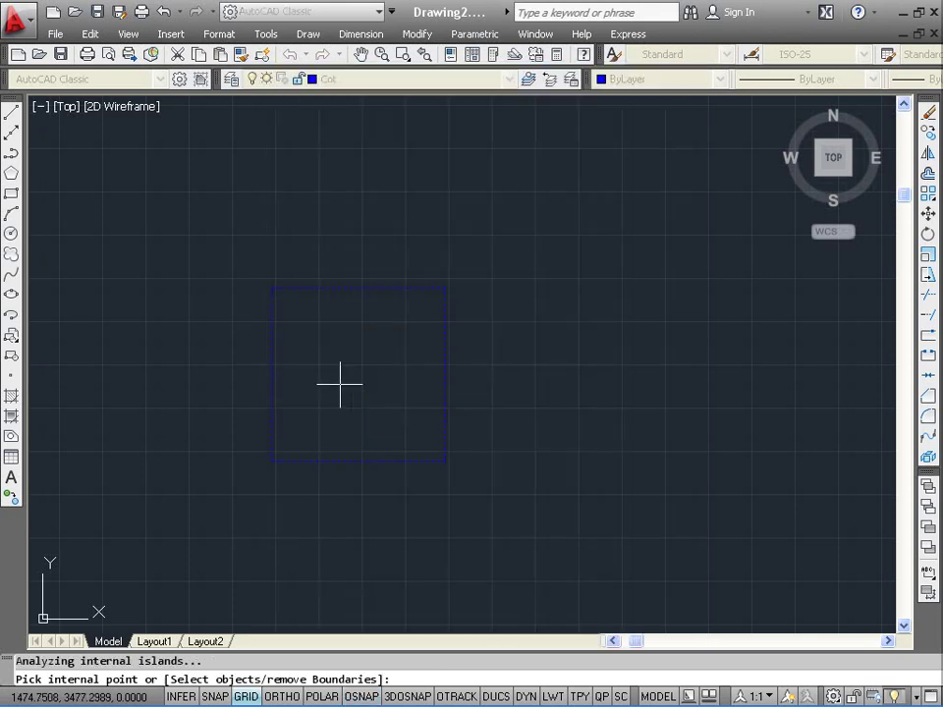
key(Return)
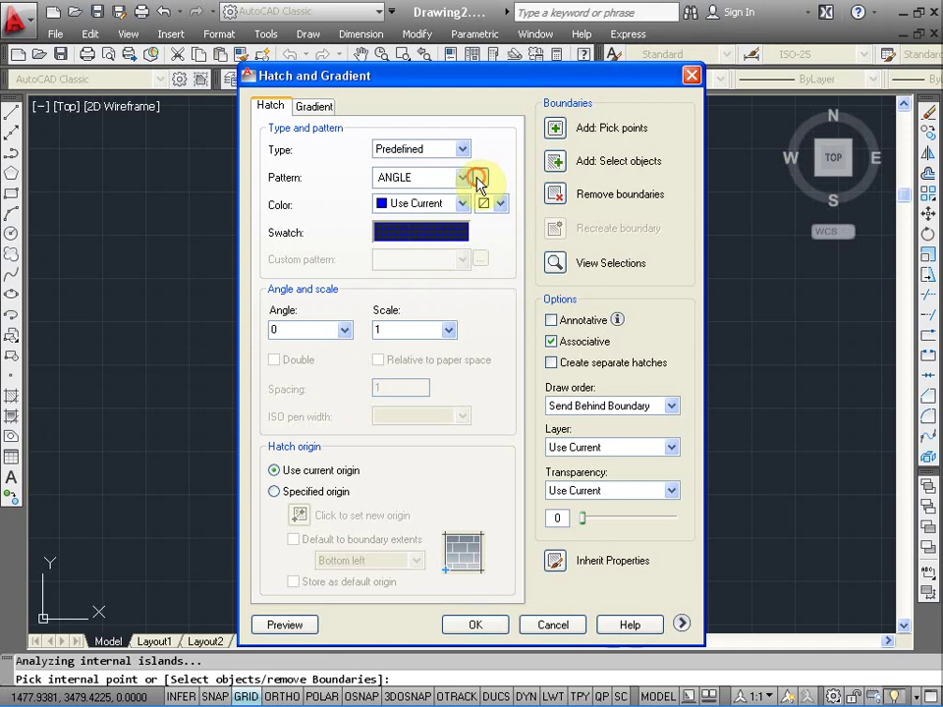
click(477, 178)
click(362, 239)
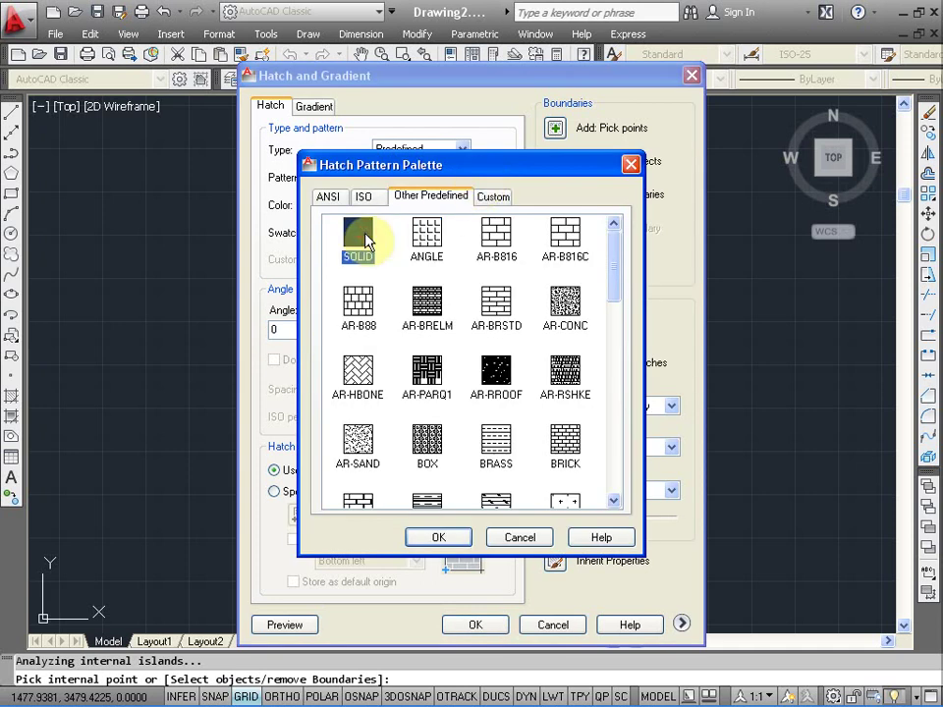
click(438, 539)
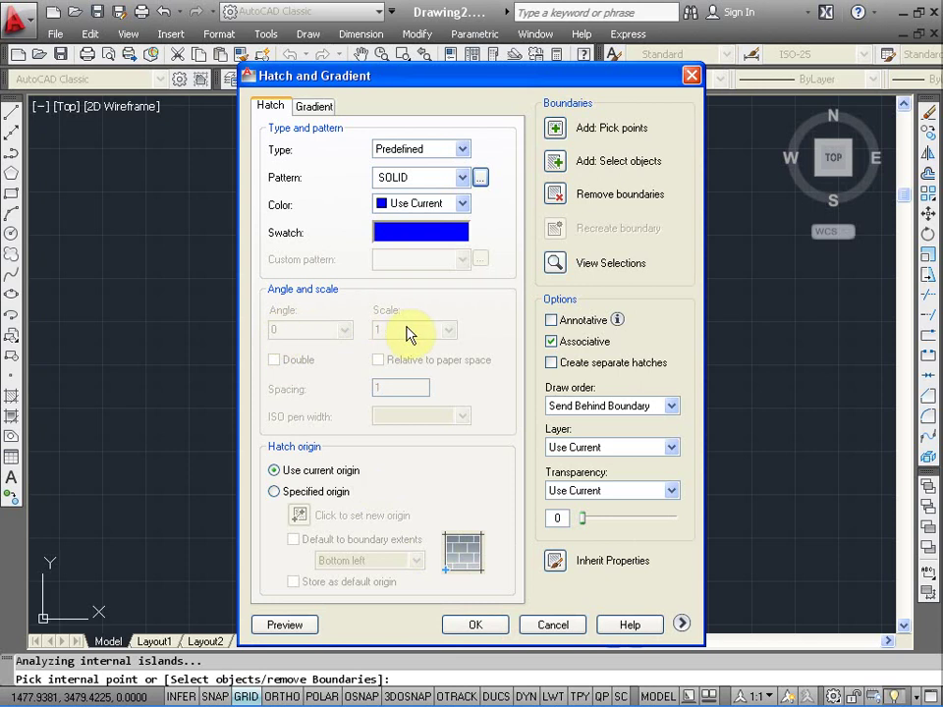
click(484, 626)
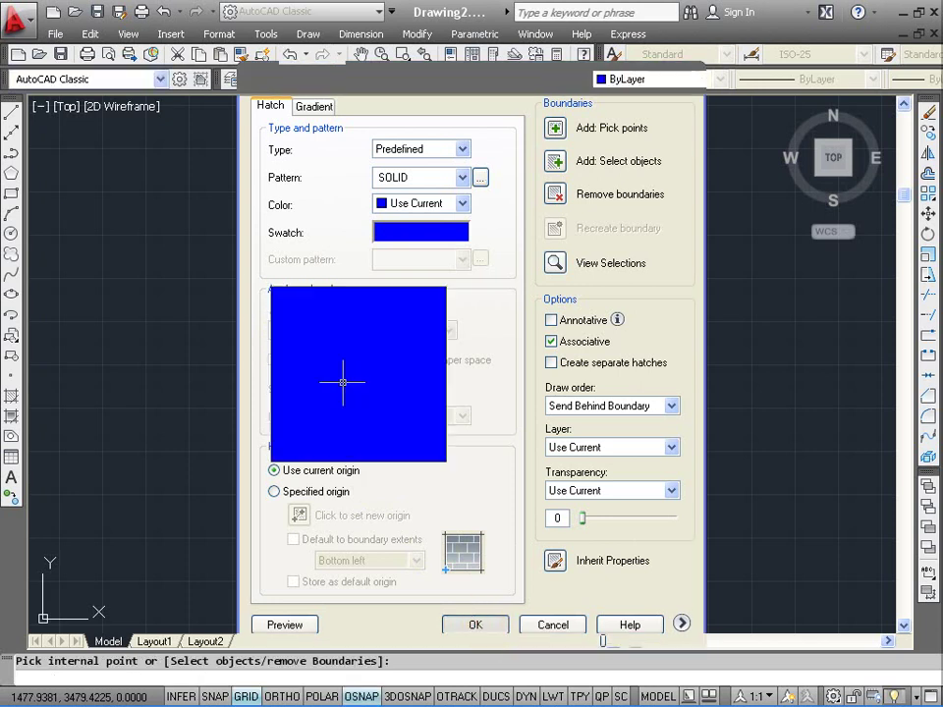
Step: Test-select the hatch fill and the square outline separately, then view the reference PDF
click(448, 431)
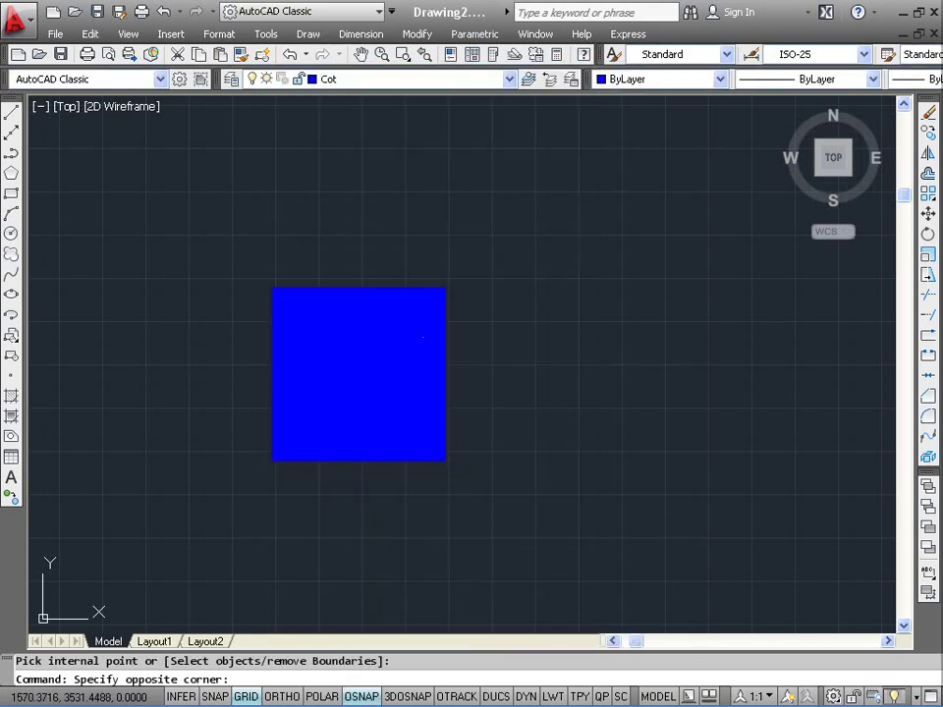
click(349, 391)
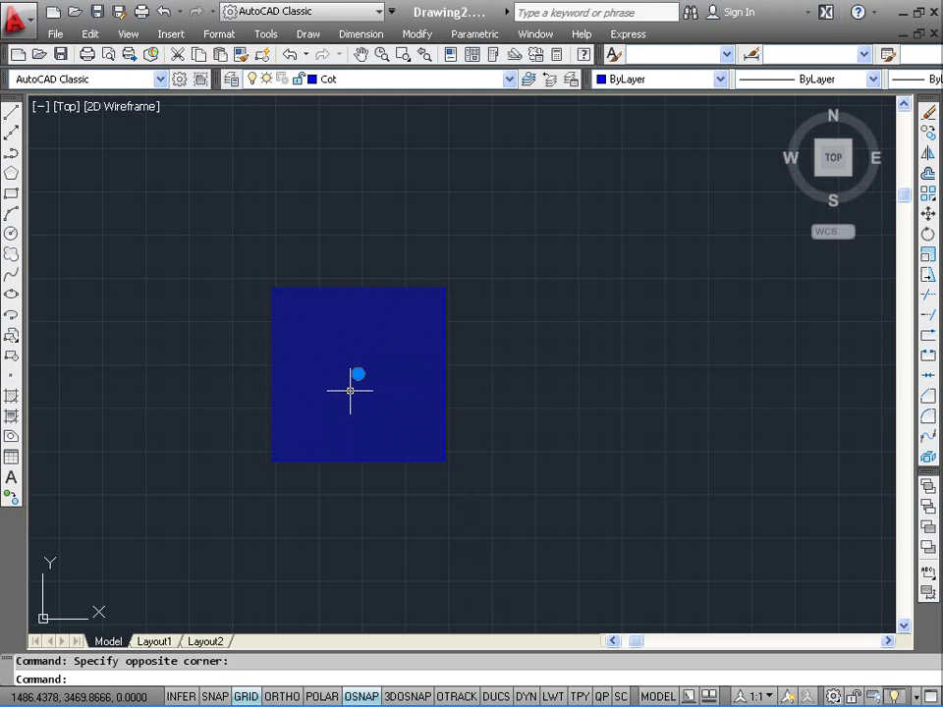
click(343, 396)
click(412, 374)
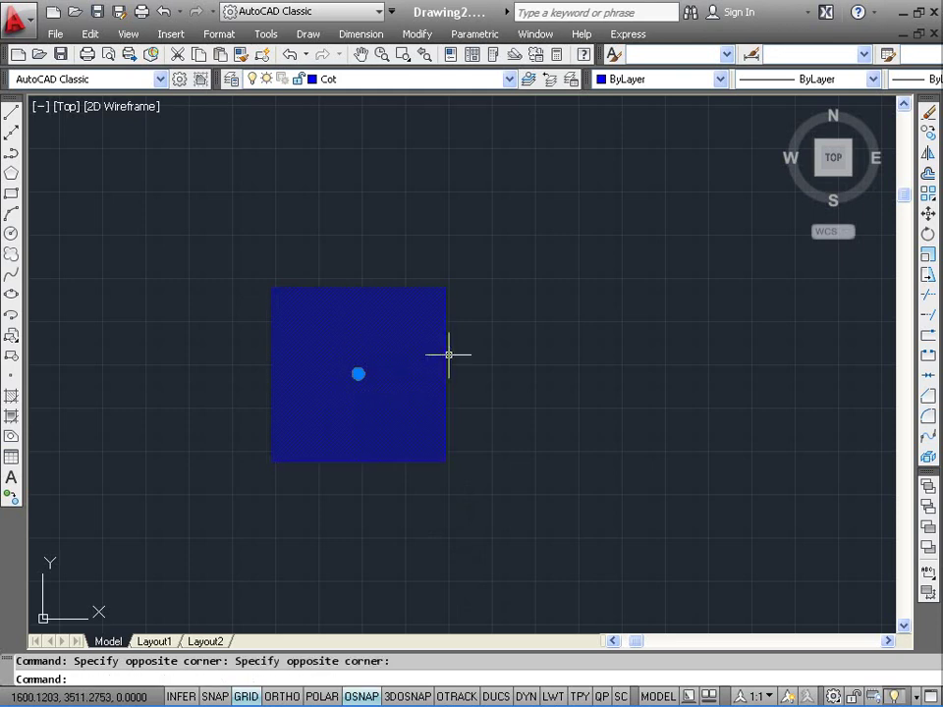
click(447, 355)
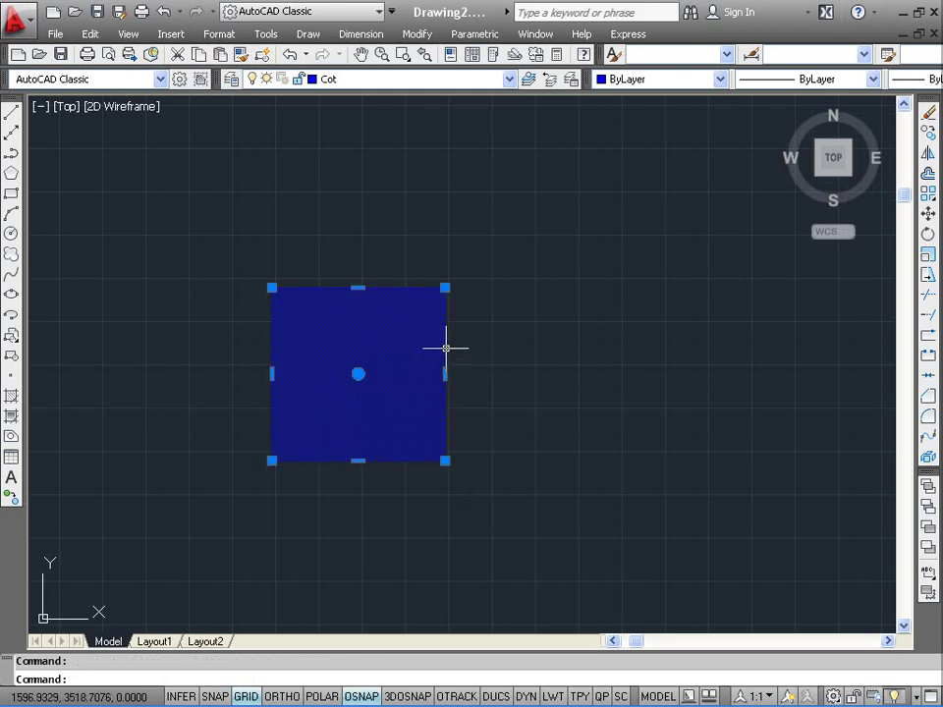
shift+click(446, 347)
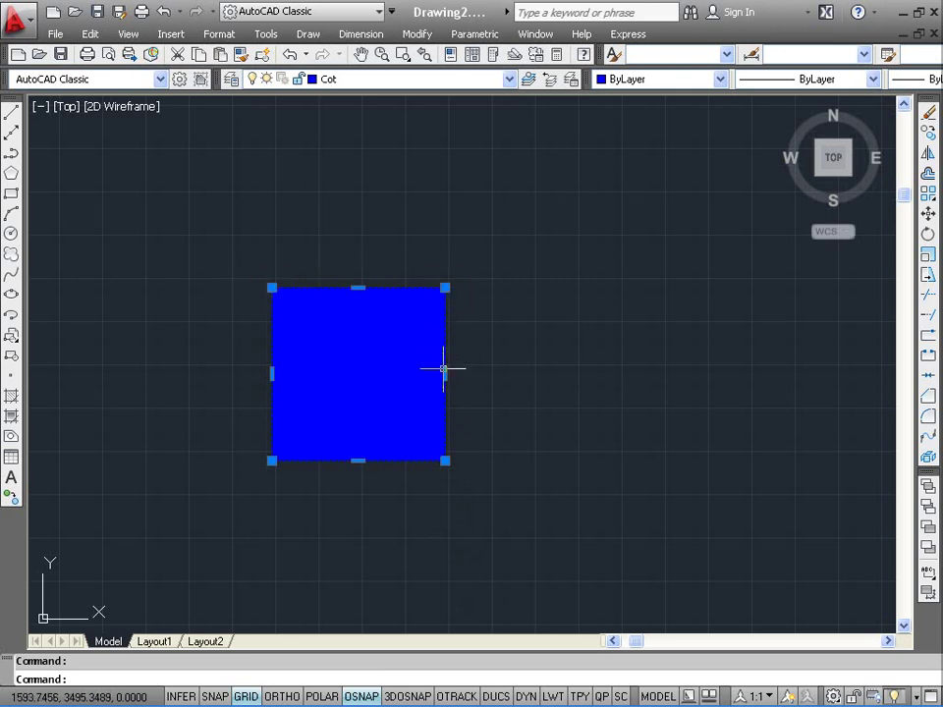
key(Escape)
click(319, 319)
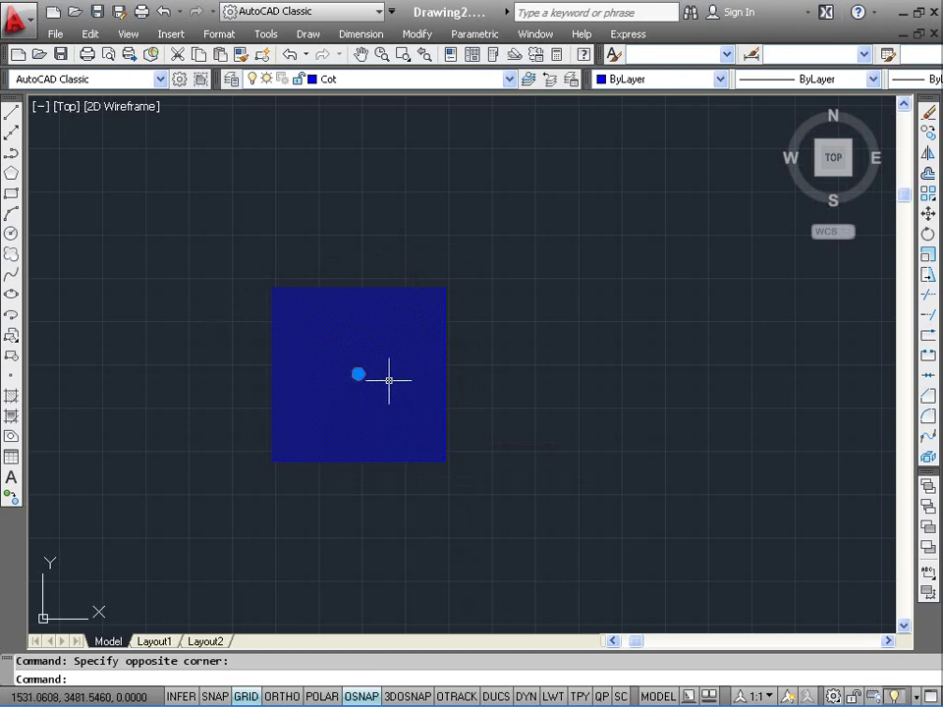
key(Escape)
click(445, 359)
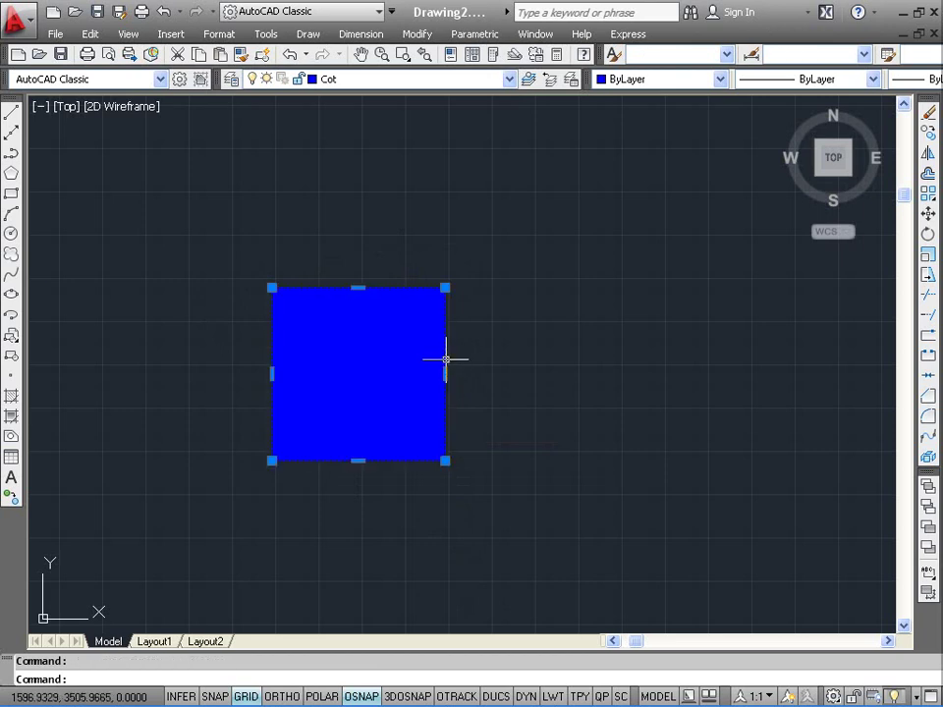
key(Escape)
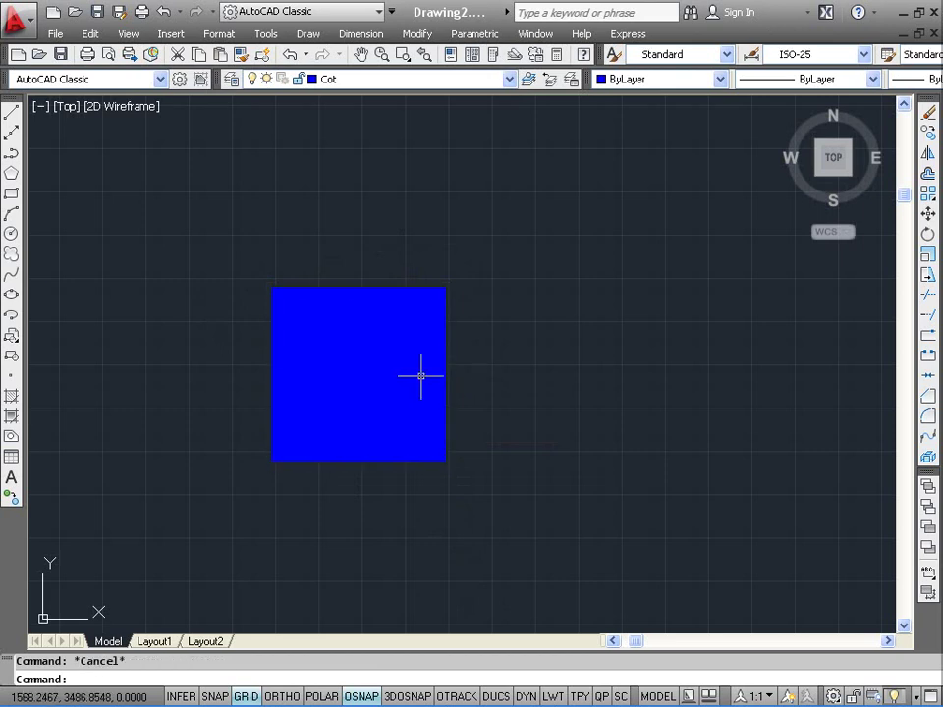
scroll(422, 373, down, 5)
click(456, 694)
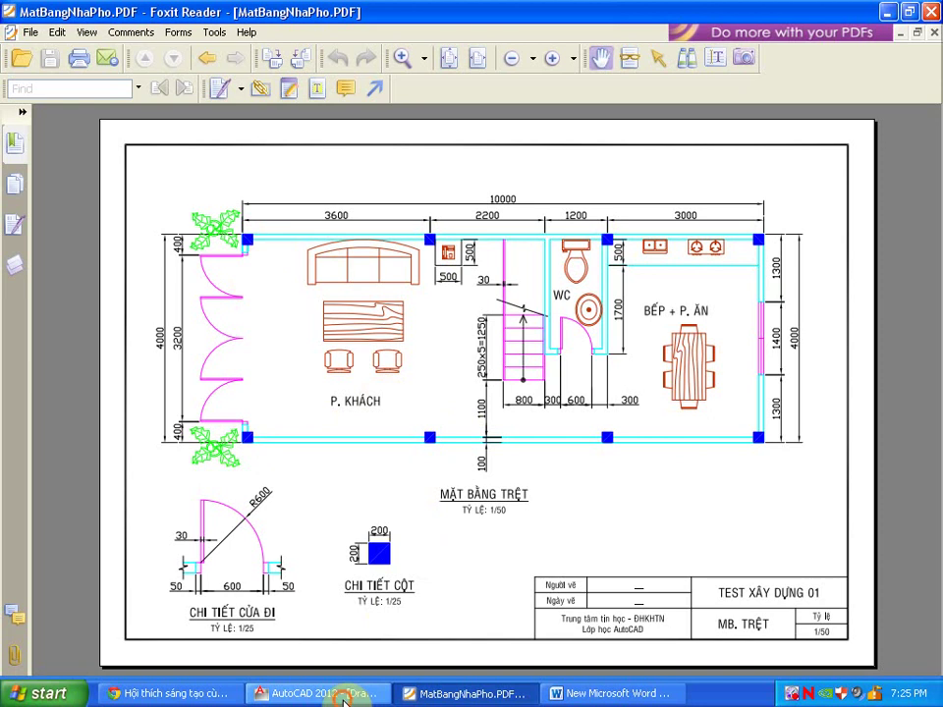
Step: Go back from the reference PDF to the AutoCAD drawing
click(343, 700)
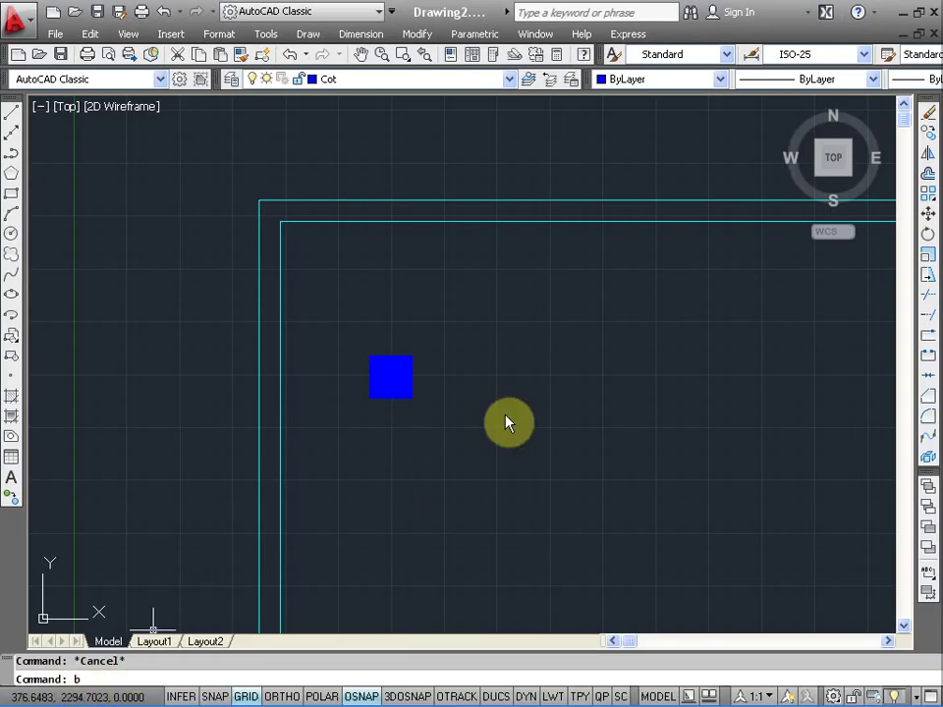
Step: Define block 'cot' from the square and its fill, with its top-left corner as base point
key(Return)
text(cot)
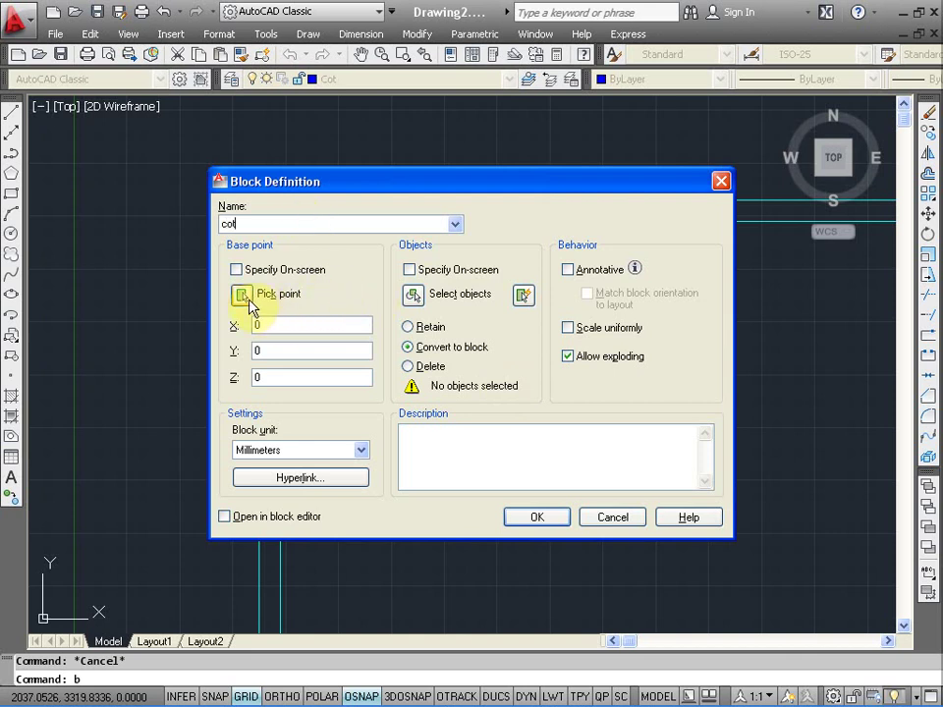
click(241, 295)
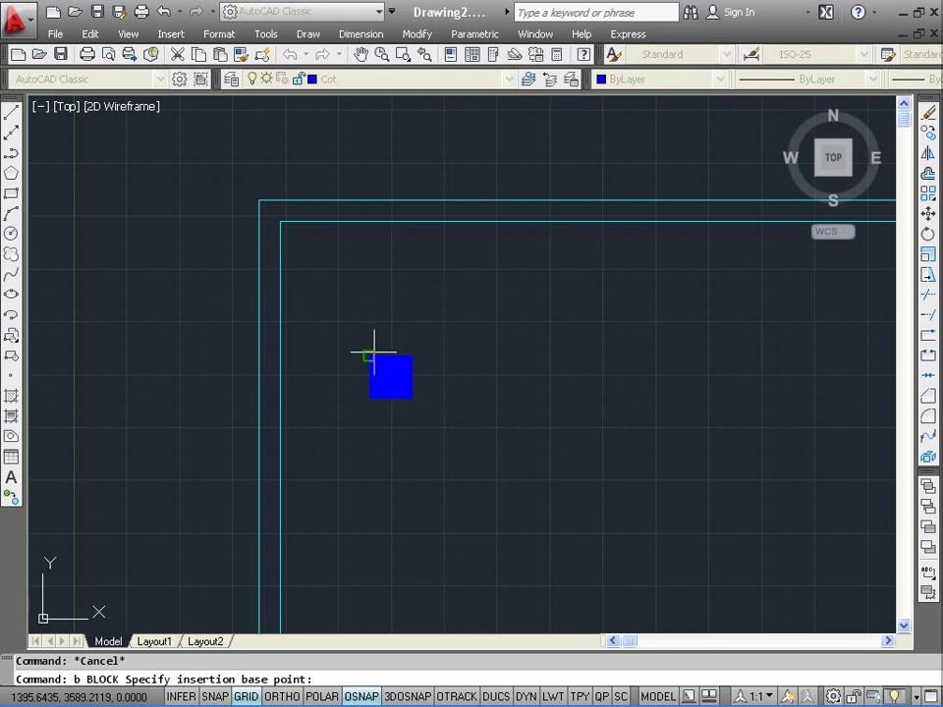
click(368, 398)
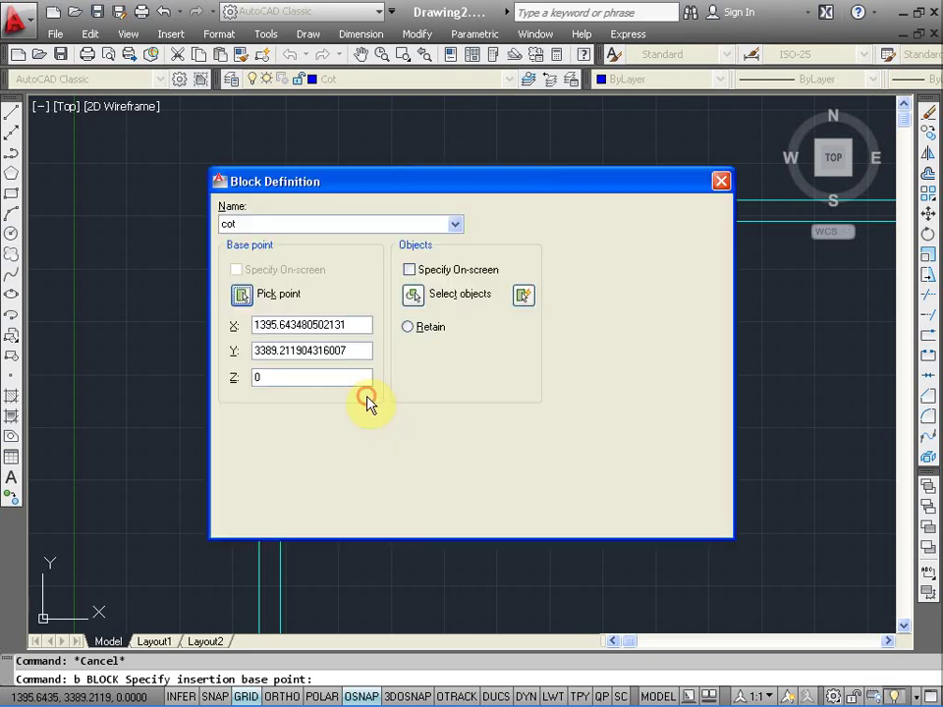
click(412, 306)
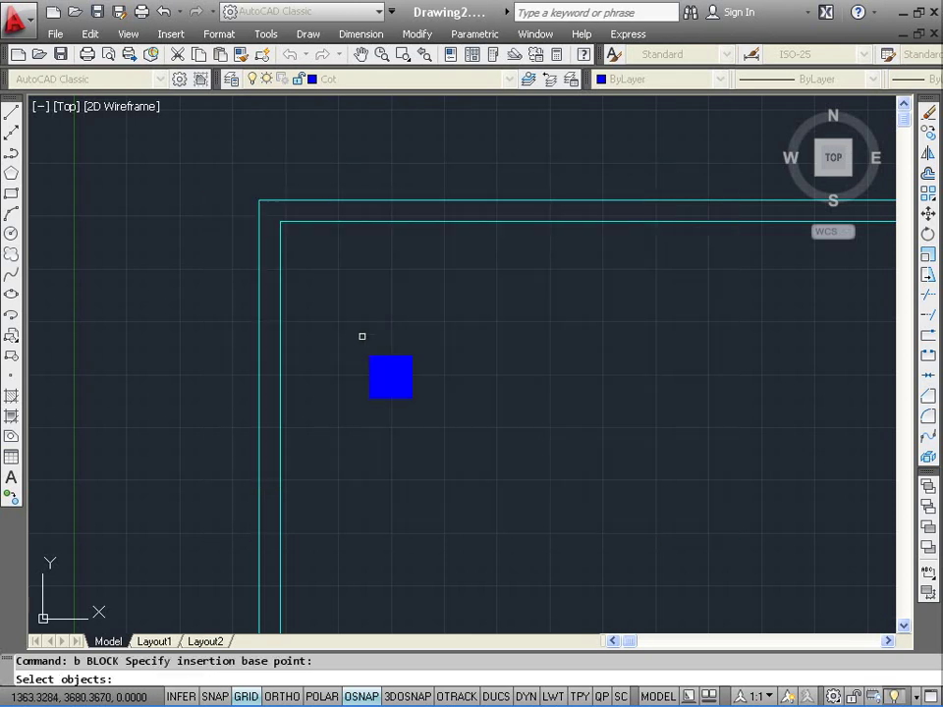
click(348, 330)
click(453, 431)
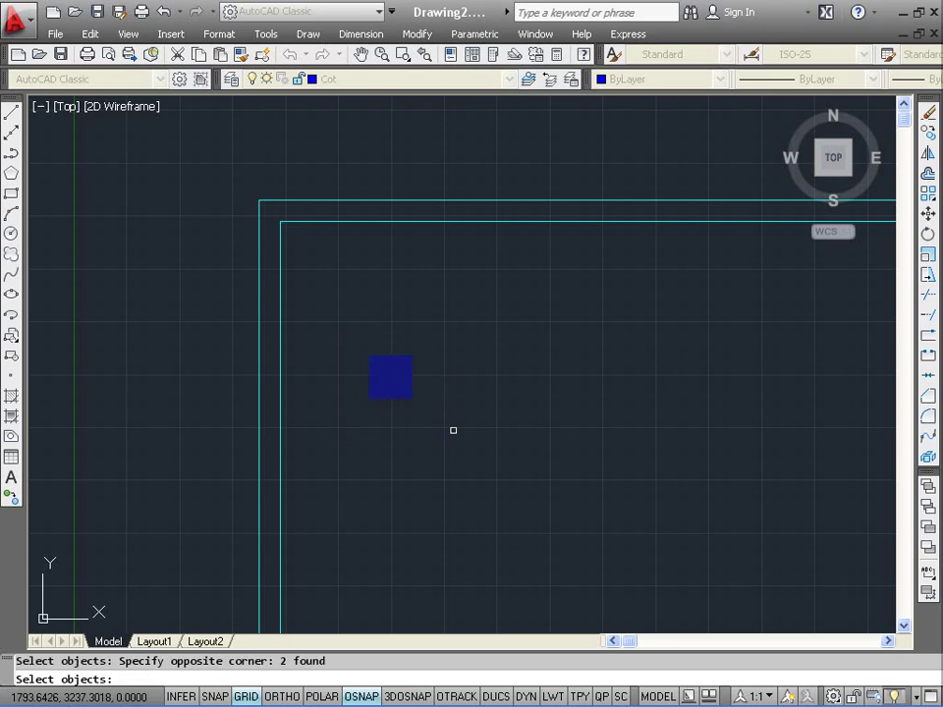
key(Return)
click(532, 517)
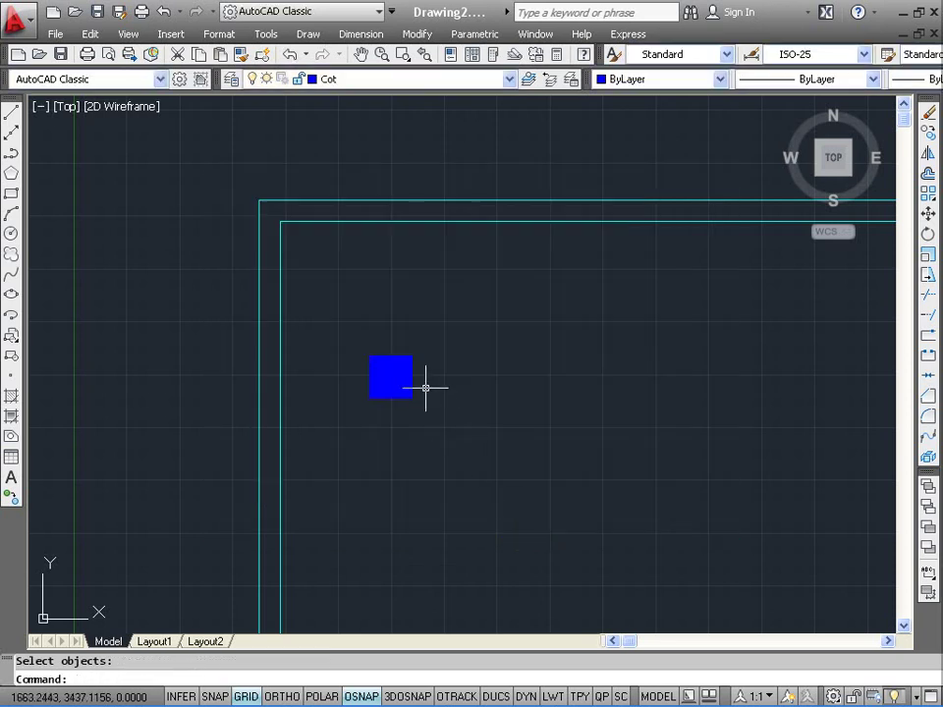
Step: Select the new cot block to verify it, then clear the selection
click(414, 379)
key(Escape)
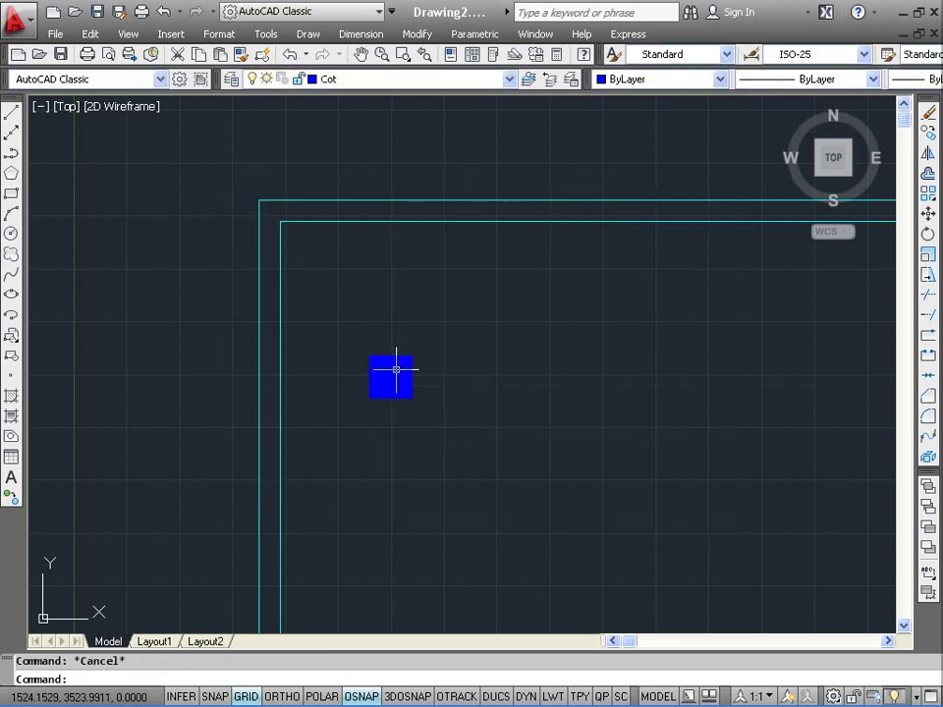
text(m)
key(Return)
Step: Move the cot column onto the outer wall's top-left corner
click(399, 324)
click(354, 391)
key(Return)
click(369, 356)
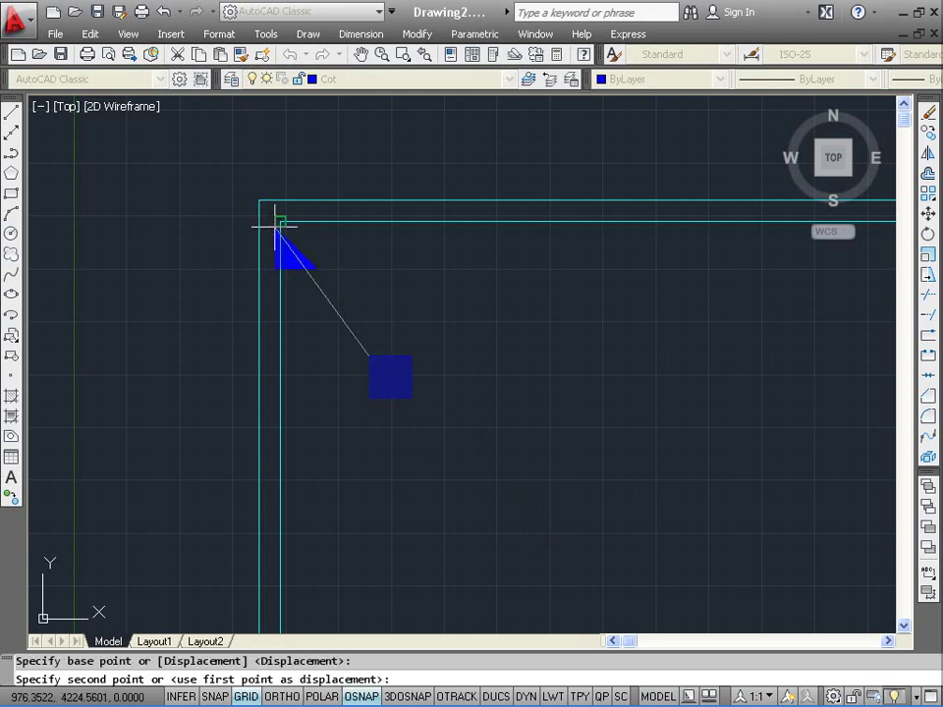
click(258, 200)
Step: Copy the column to the top wall's partition junctions and its right end
scroll(259, 201, down, 2)
scroll(254, 274, down, 2)
scroll(254, 274, up, 3)
text(c)
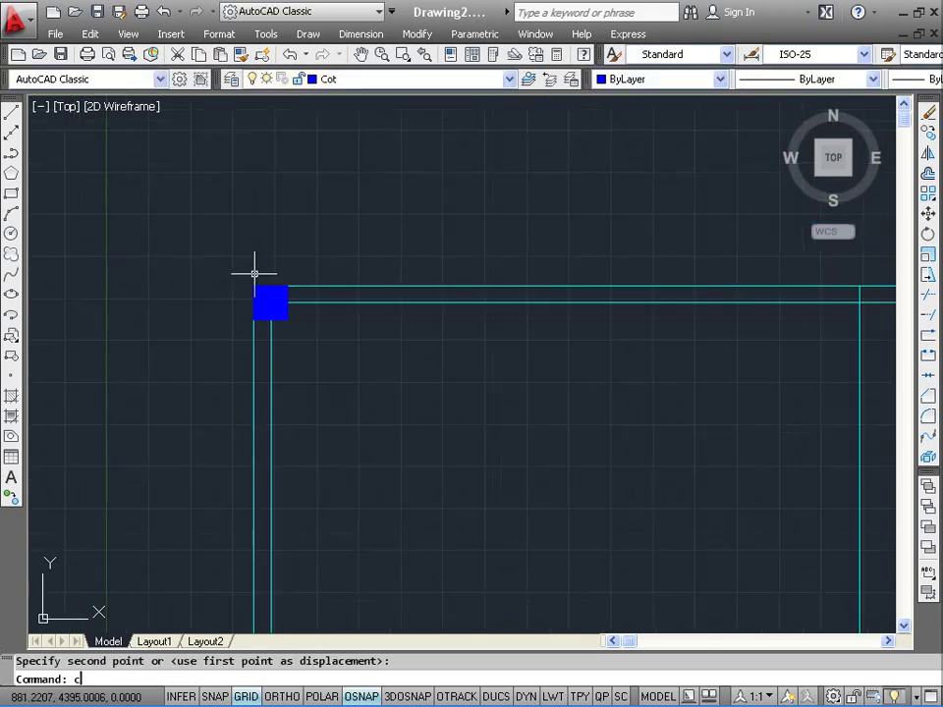
key(Return)
click(235, 231)
click(337, 354)
key(Return)
click(270, 285)
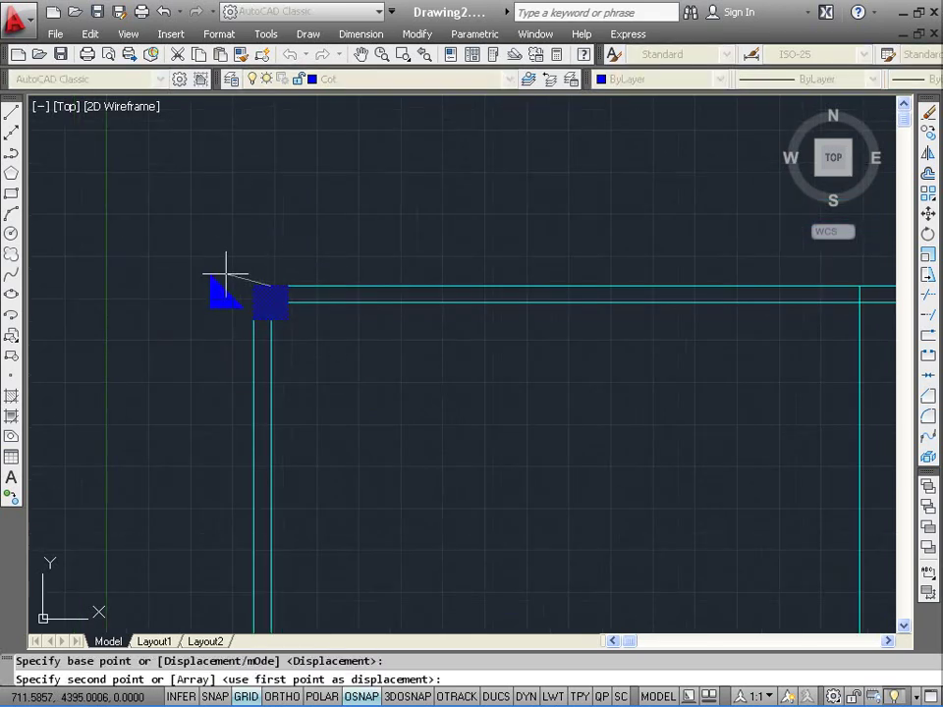
scroll(224, 275, down, 2)
click(623, 283)
scroll(393, 267, down, 2)
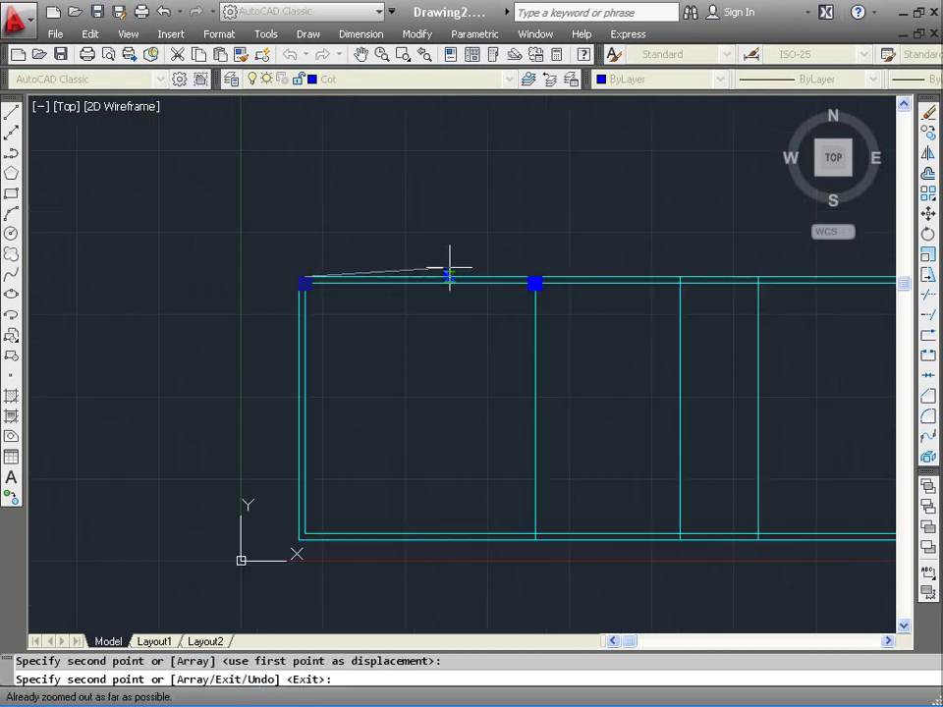
scroll(748, 265, up, 3)
click(767, 291)
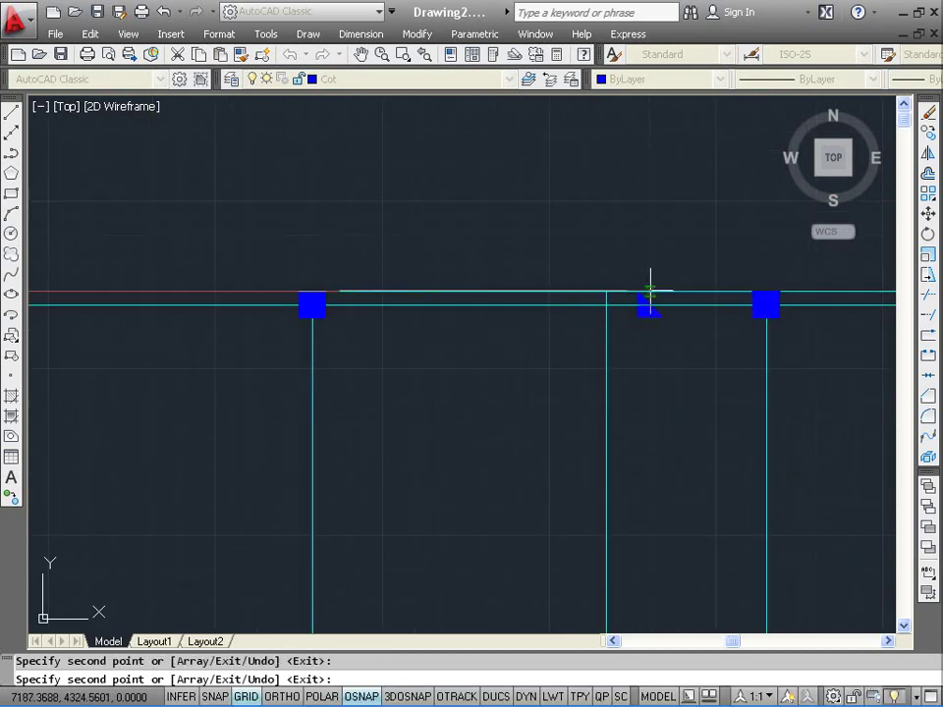
scroll(687, 284, down, 2)
scroll(890, 285, up, 4)
scroll(835, 285, down, 2)
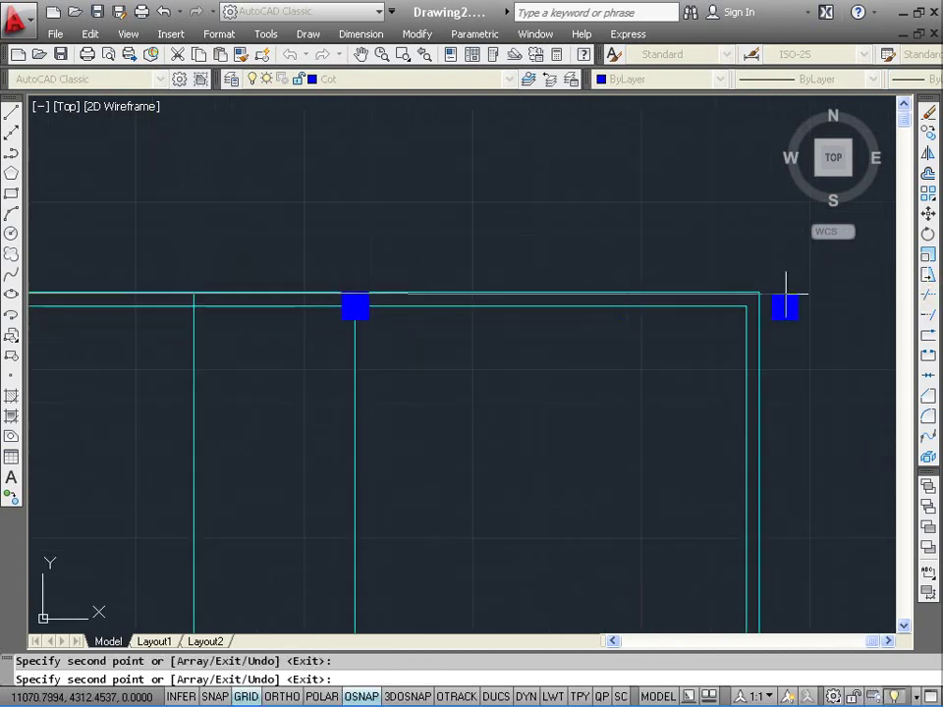
scroll(679, 295, up, 3)
click(650, 290)
key(Return)
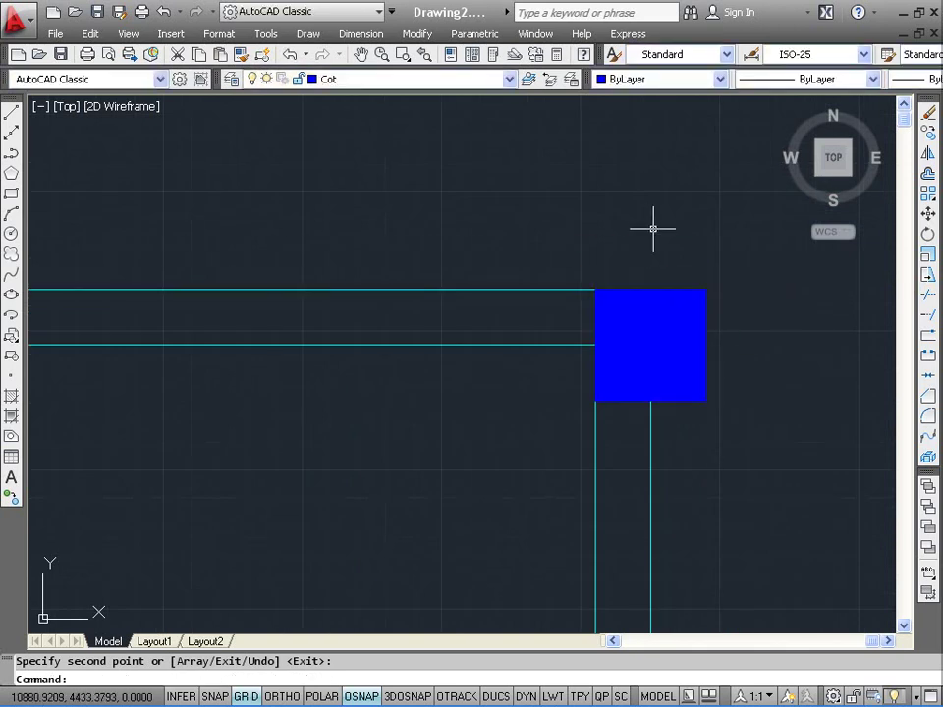
Step: Move the right-end column so its top-right corner aligns with the wall end
text(m)
key(Return)
click(716, 229)
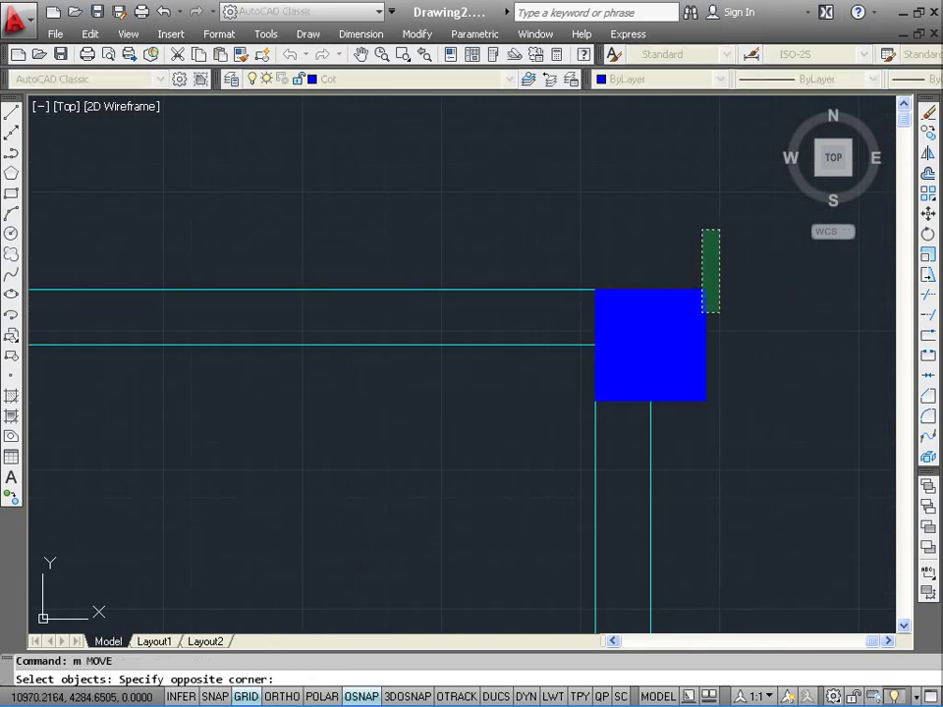
click(699, 315)
key(Return)
click(705, 289)
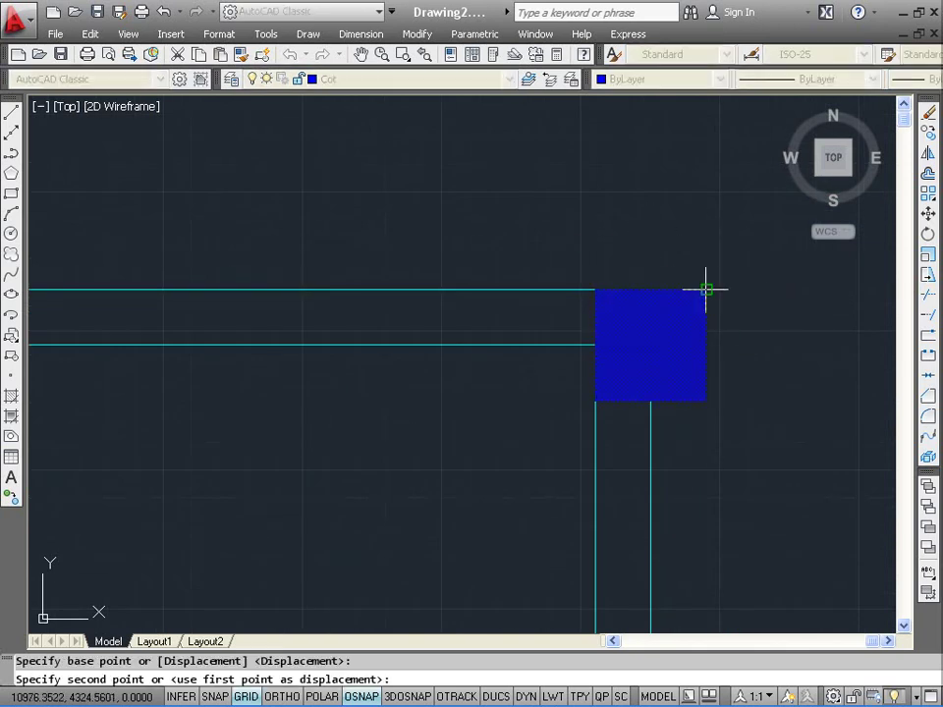
click(657, 290)
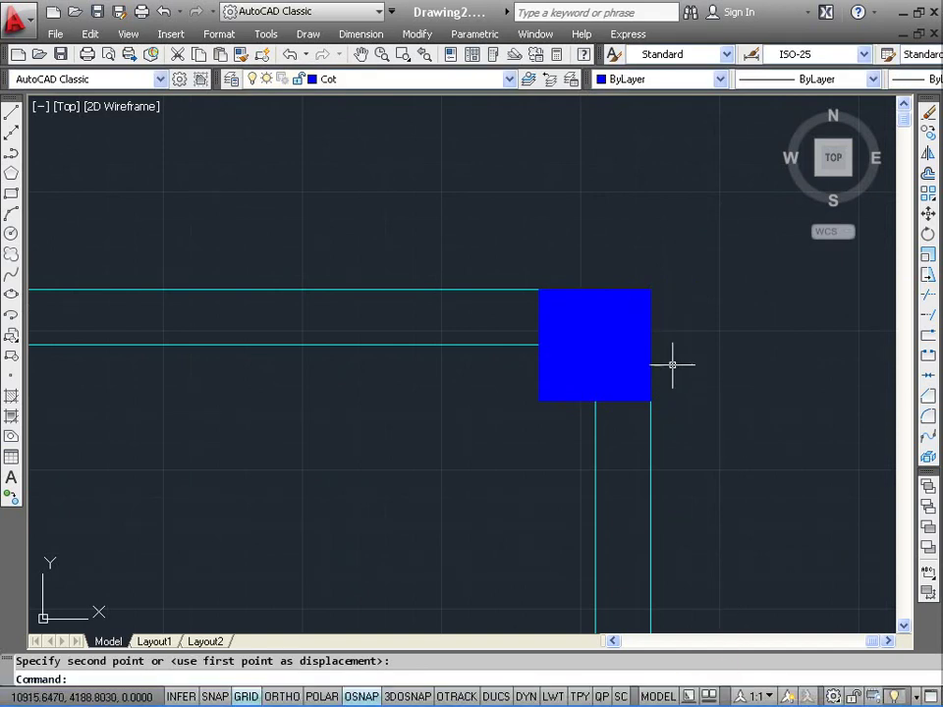
Step: Mirror the top-wall columns to the bottom wall across a horizontal mid-height line, keeping originals
scroll(572, 270, down, 6)
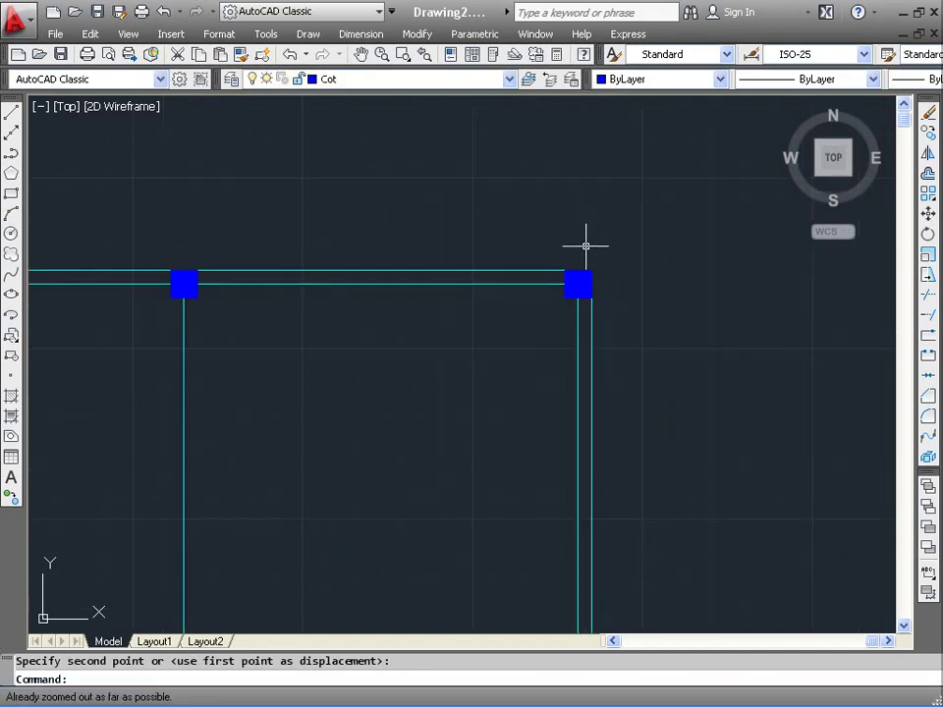
text(p)
key(Return)
mouse_move(354, 448)
mouse_down()
mouse_move(507, 285)
mouse_move(510, 375)
mouse_up()
key(Escape)
text(z)
key(Return)
text(e)
key(Return)
key(Return)
key(Return)
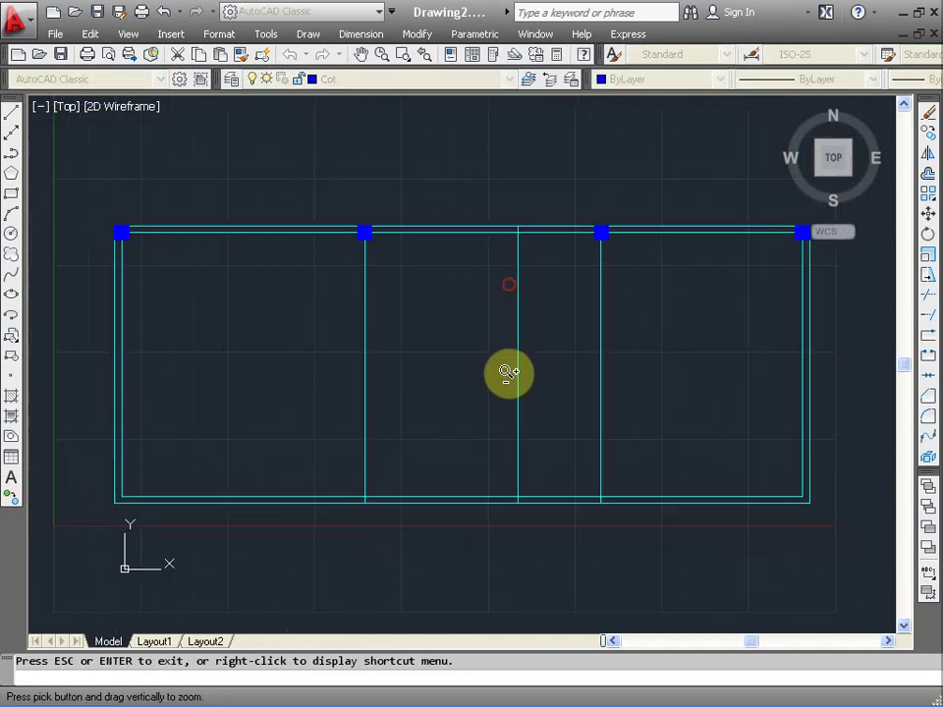
key(Escape)
text(mi)
key(Return)
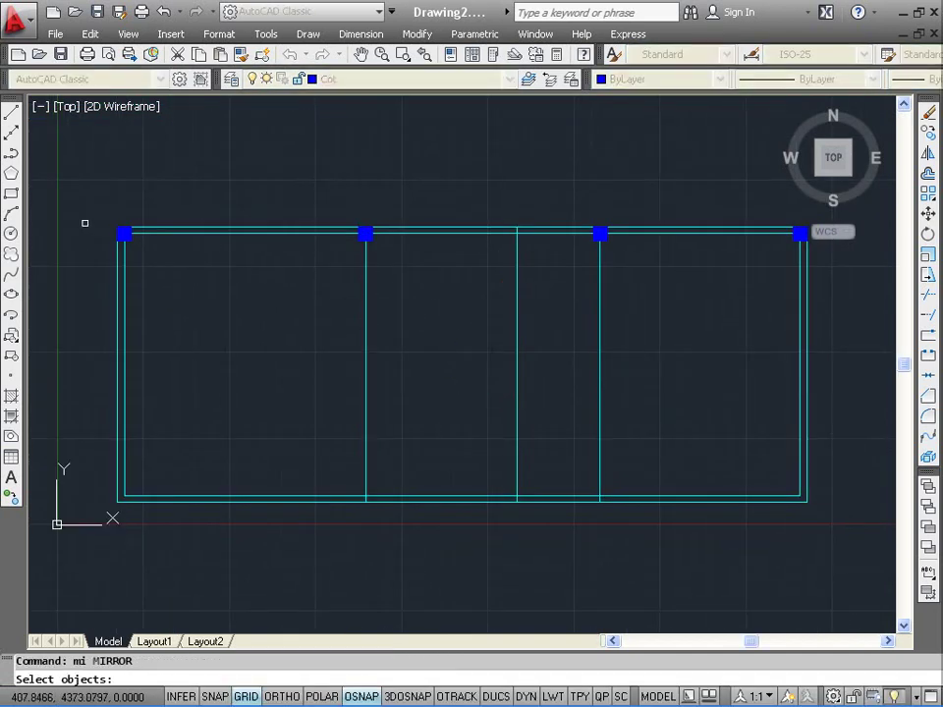
click(102, 208)
click(645, 268)
click(653, 186)
click(808, 269)
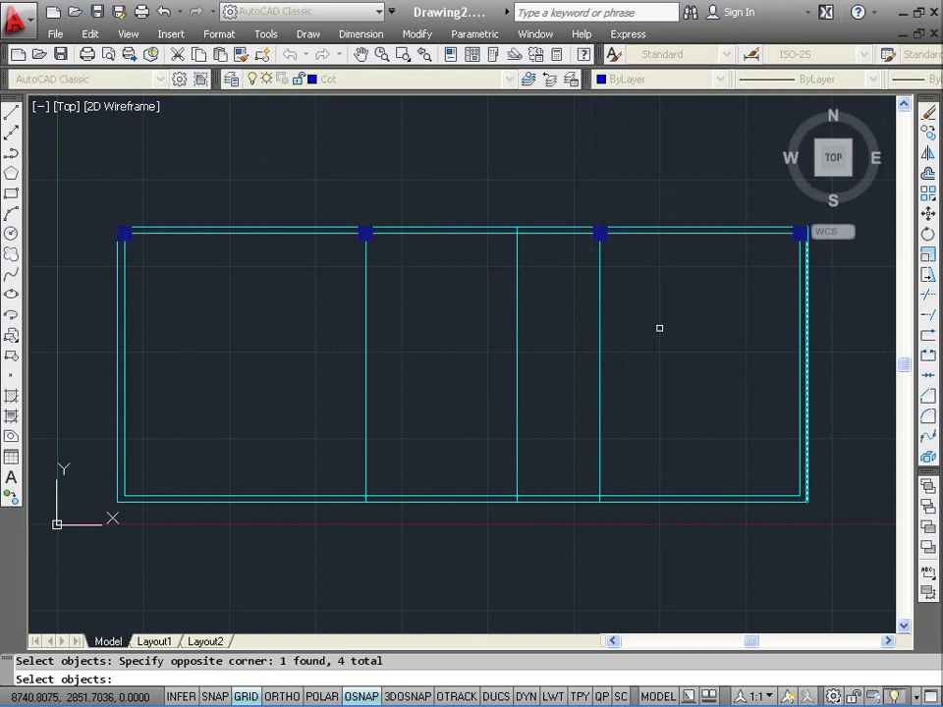
key(Return)
click(600, 367)
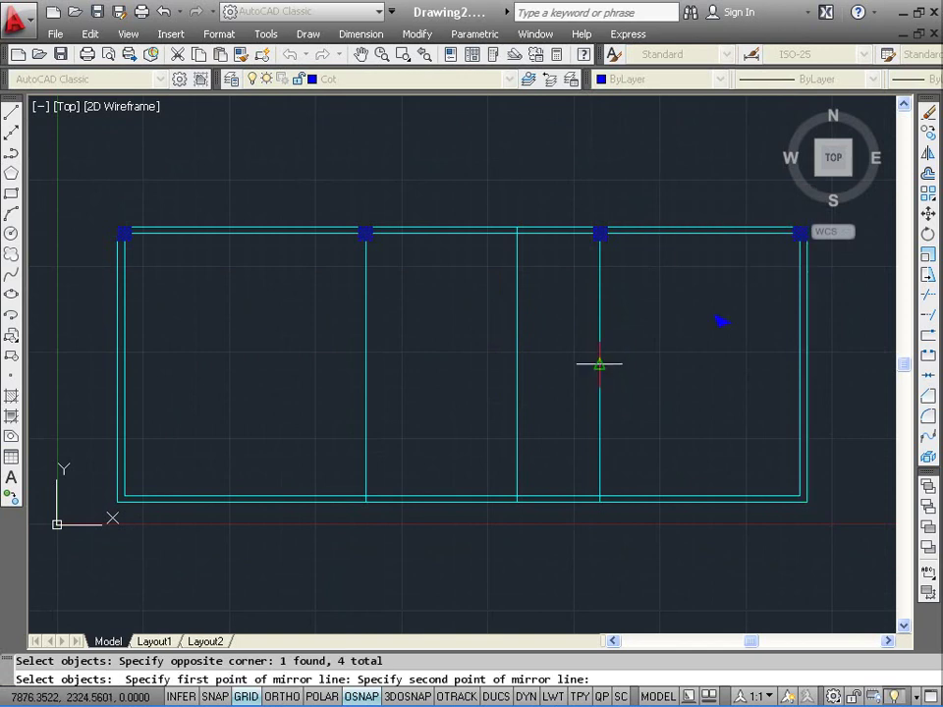
click(518, 362)
key(Return)
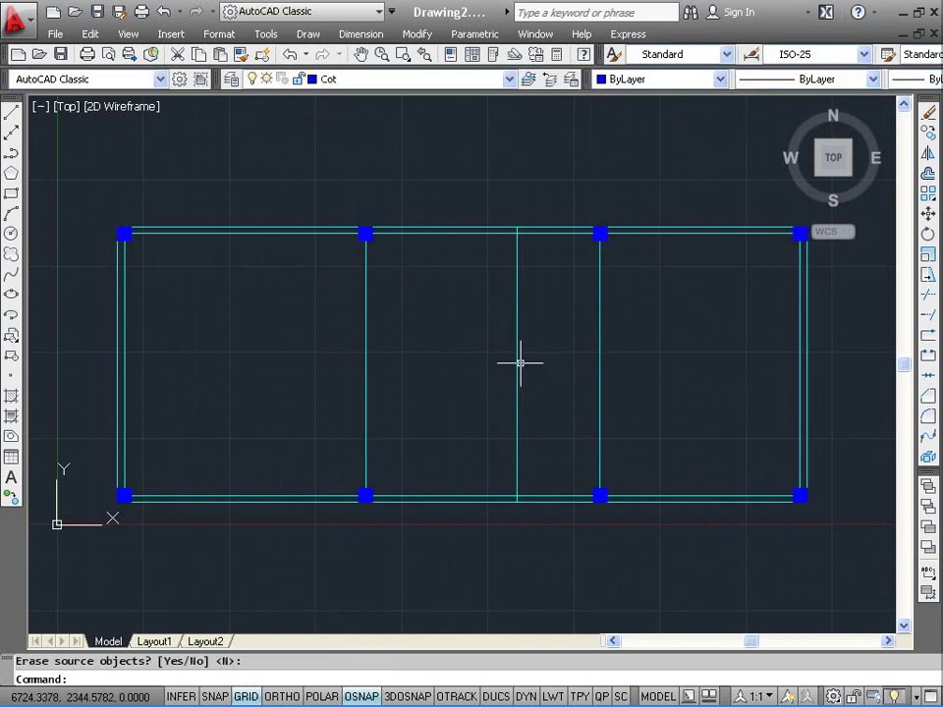
click(468, 688)
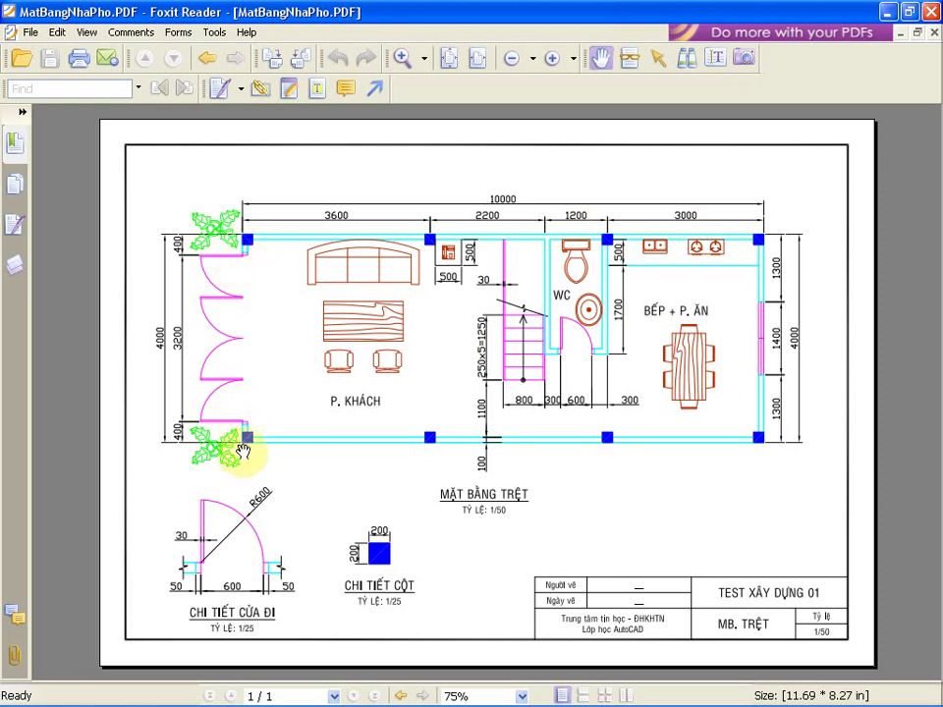
click(274, 699)
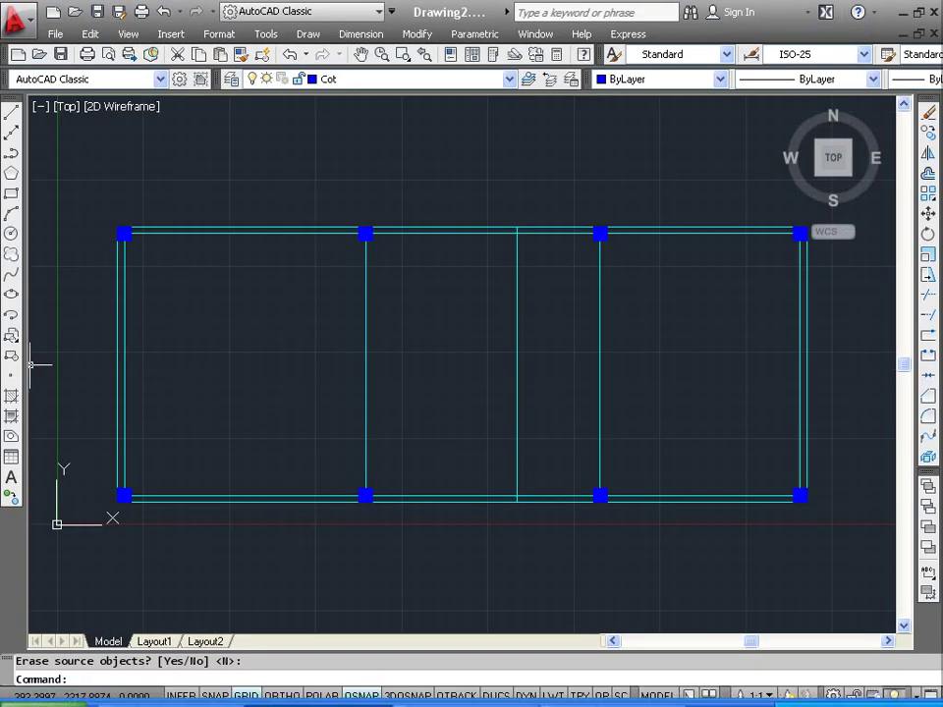
scroll(45, 359, up, 3)
scroll(392, 363, down, 2)
click(431, 691)
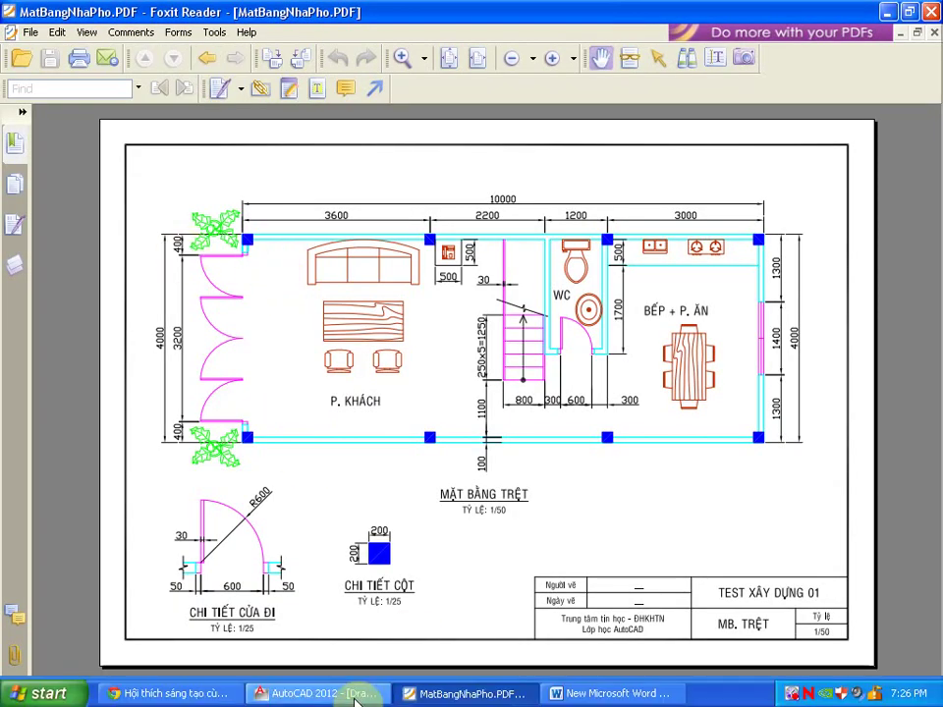
click(294, 702)
text(o)
Step: Offset the top and bottom wall lines 400 inward
key(Return)
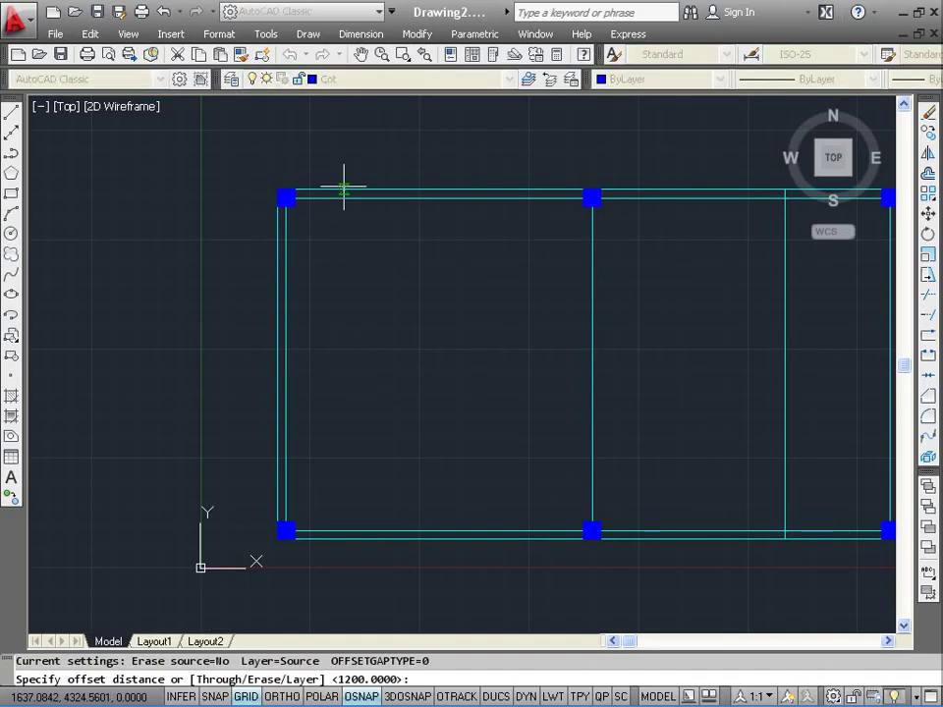
text(400)
key(Return)
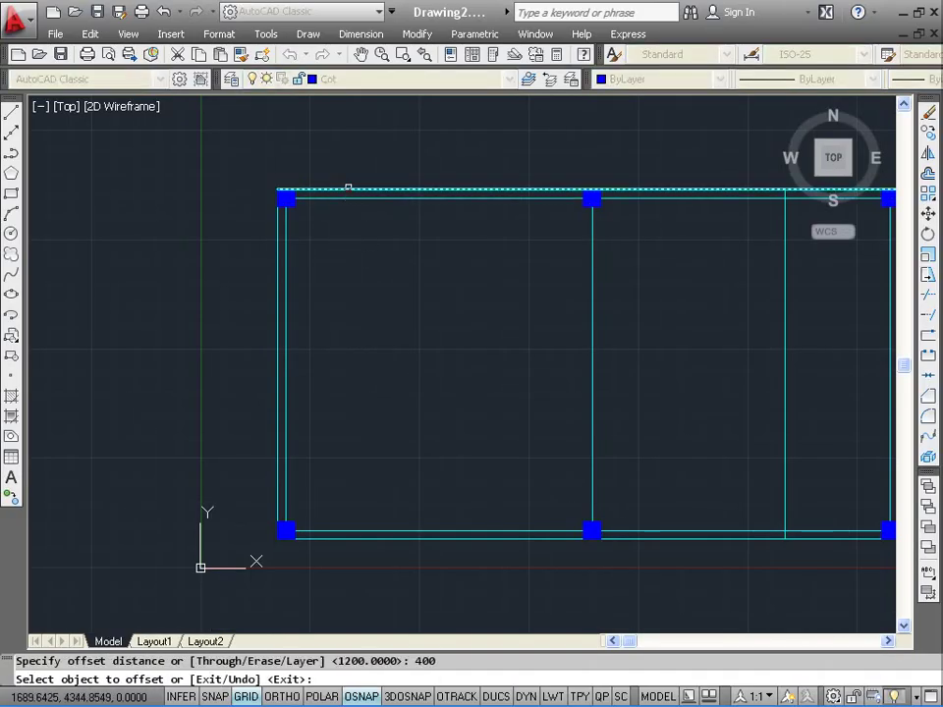
click(347, 191)
click(345, 277)
click(348, 536)
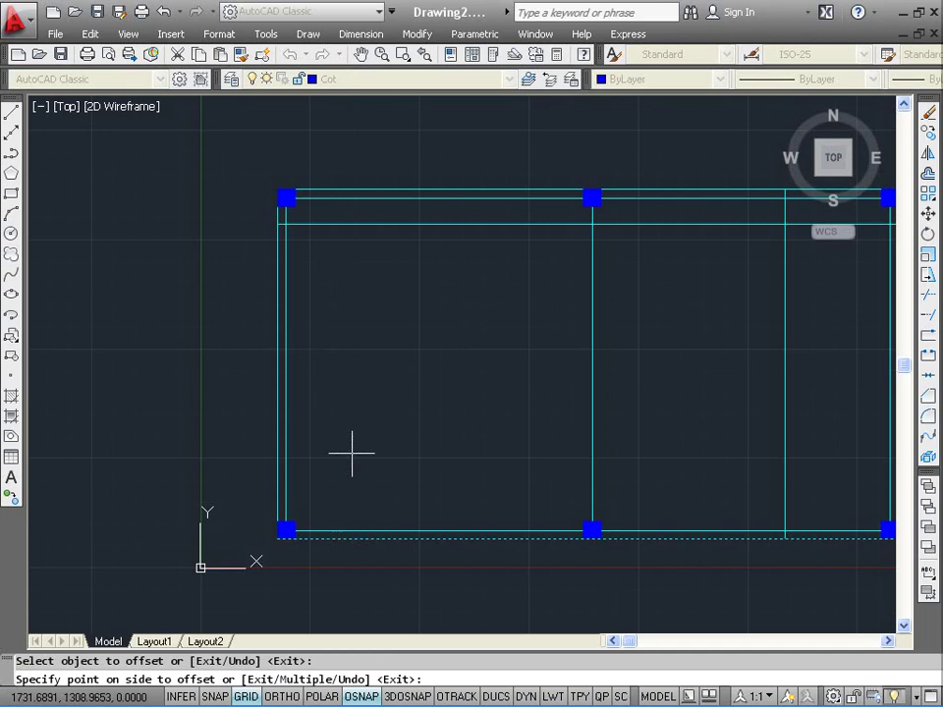
click(352, 440)
key(Return)
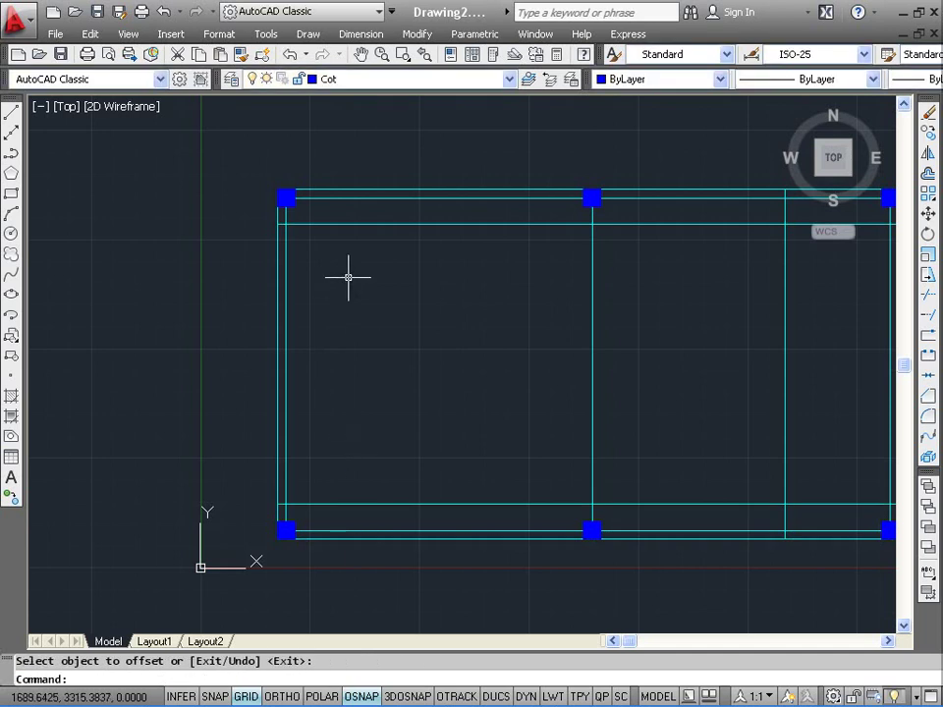
text(tr)
Step: Trim the left wall and the 400 offset lines down to short stubs at the left end
key(Return)
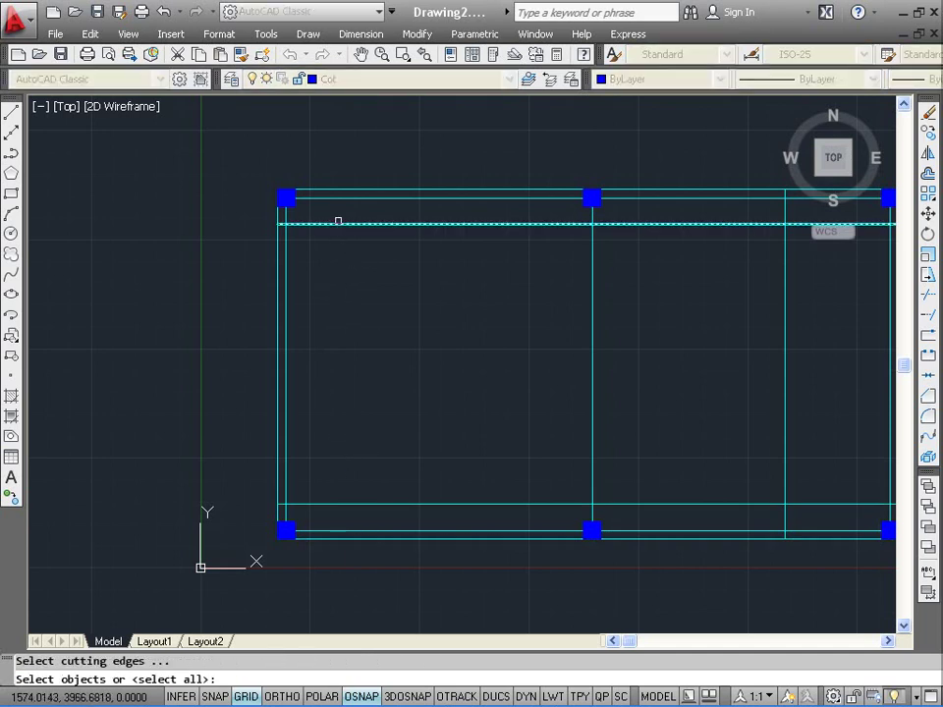
click(339, 215)
click(246, 516)
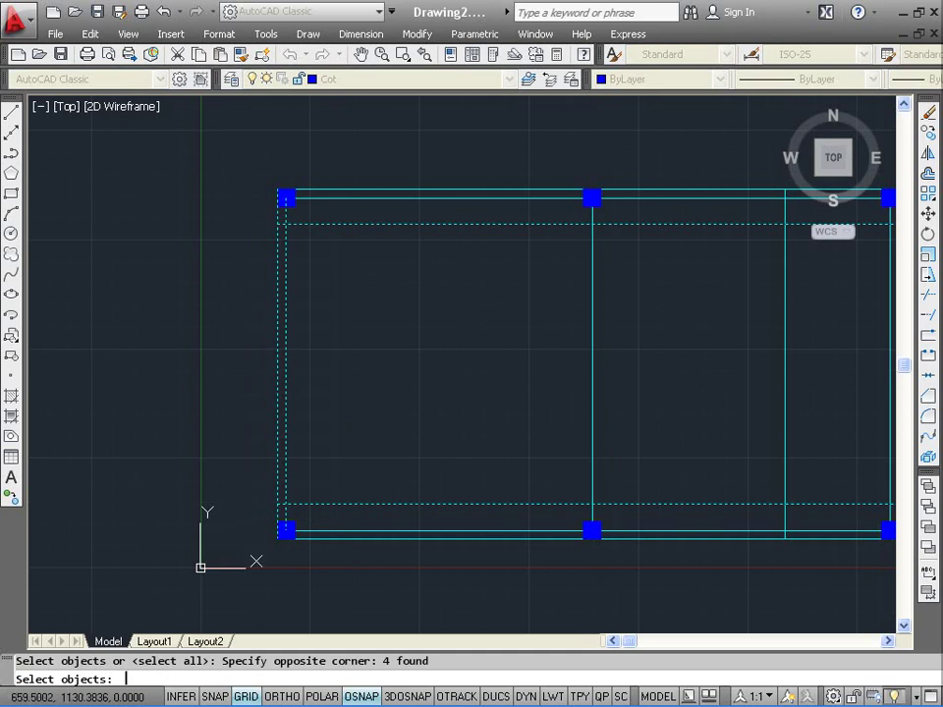
key(Return)
click(271, 423)
click(329, 260)
click(339, 221)
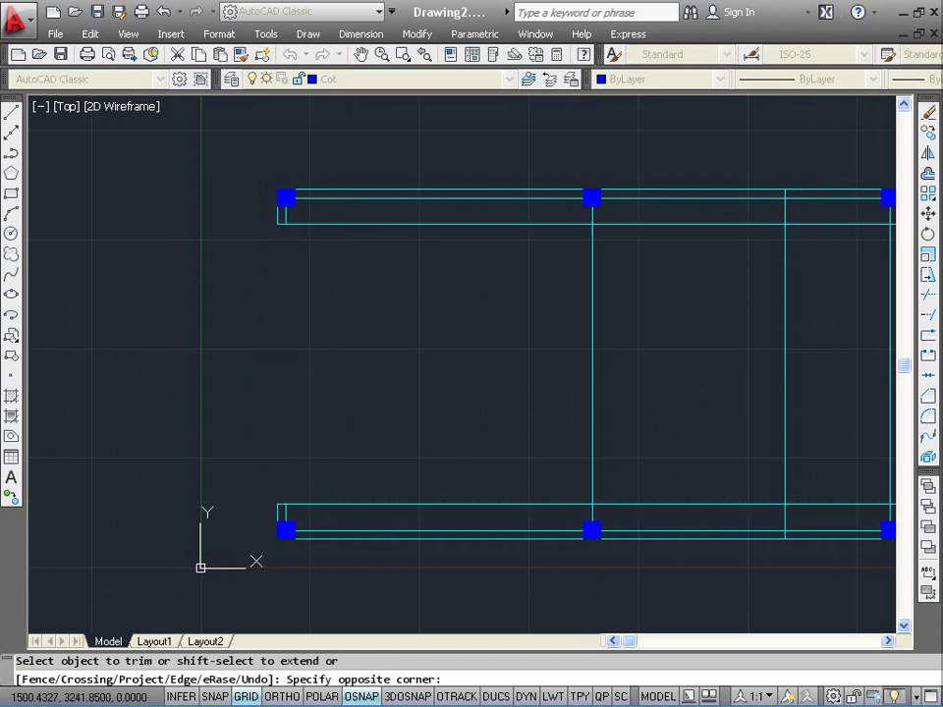
click(324, 480)
click(313, 502)
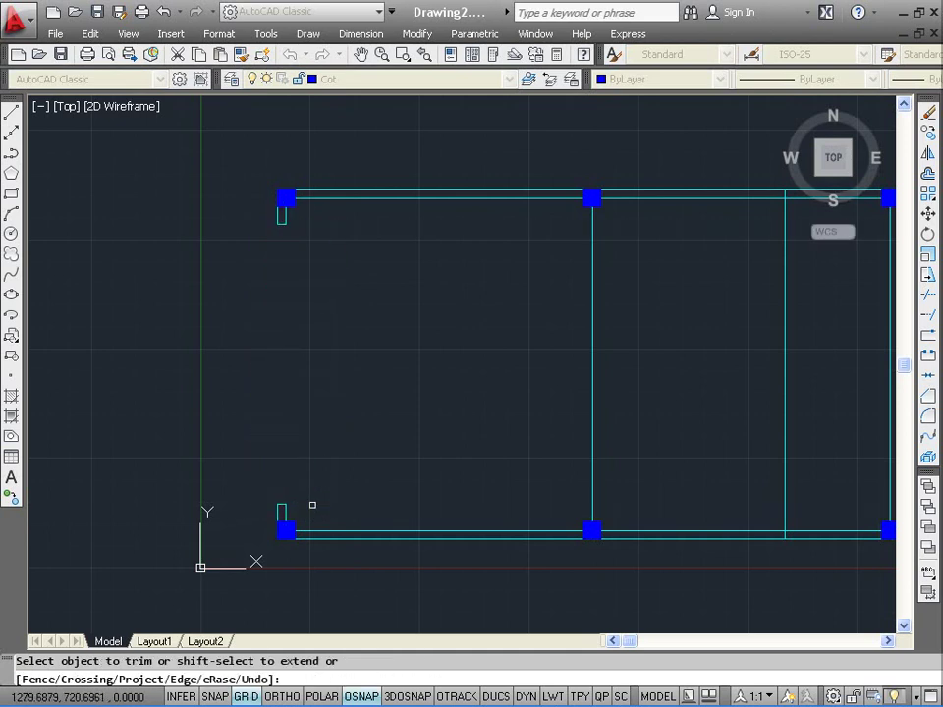
key(Return)
Step: Erase the extra vertical partition line
scroll(165, 281, down, 2)
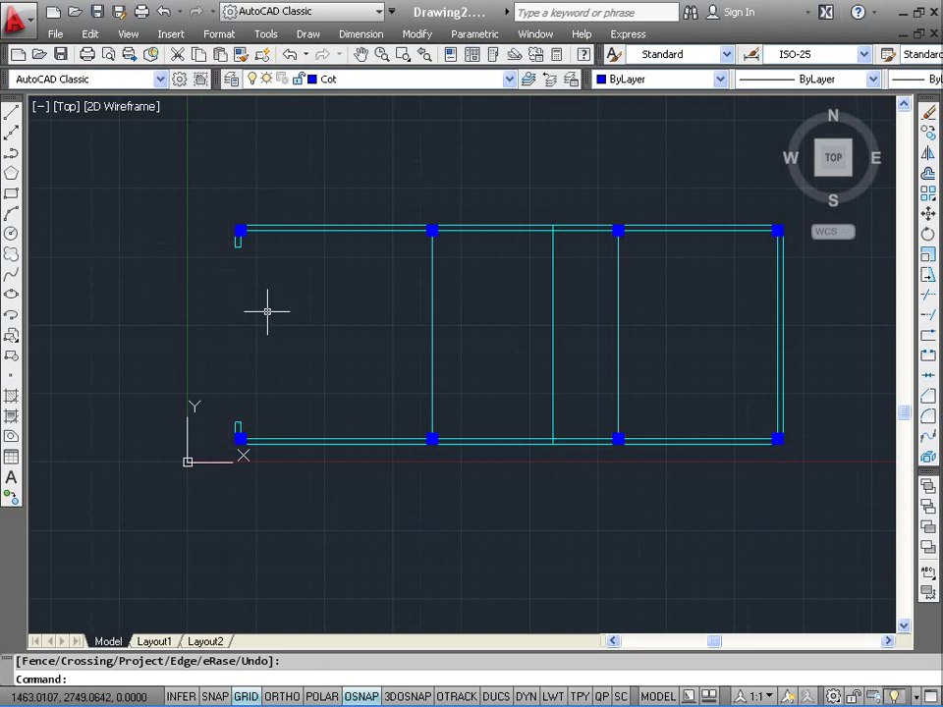
click(432, 324)
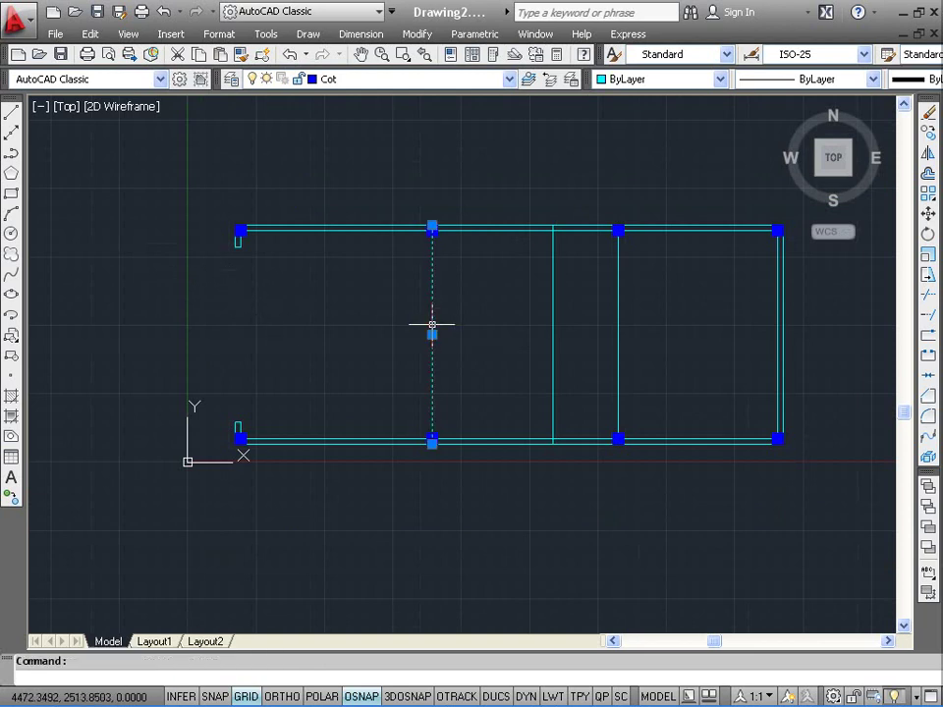
key(Delete)
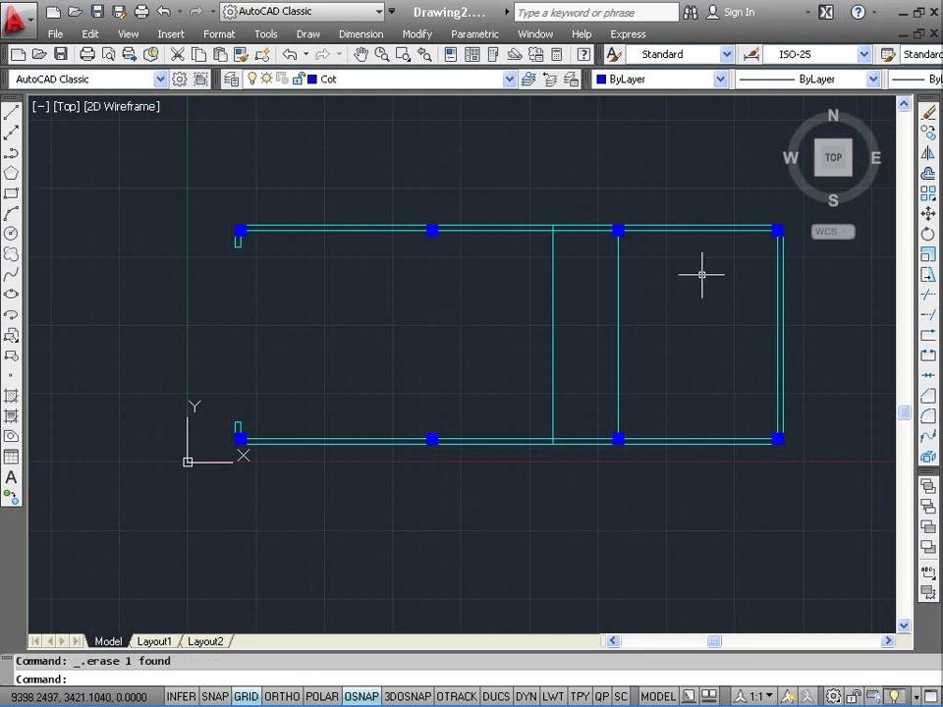
scroll(728, 262, up, 3)
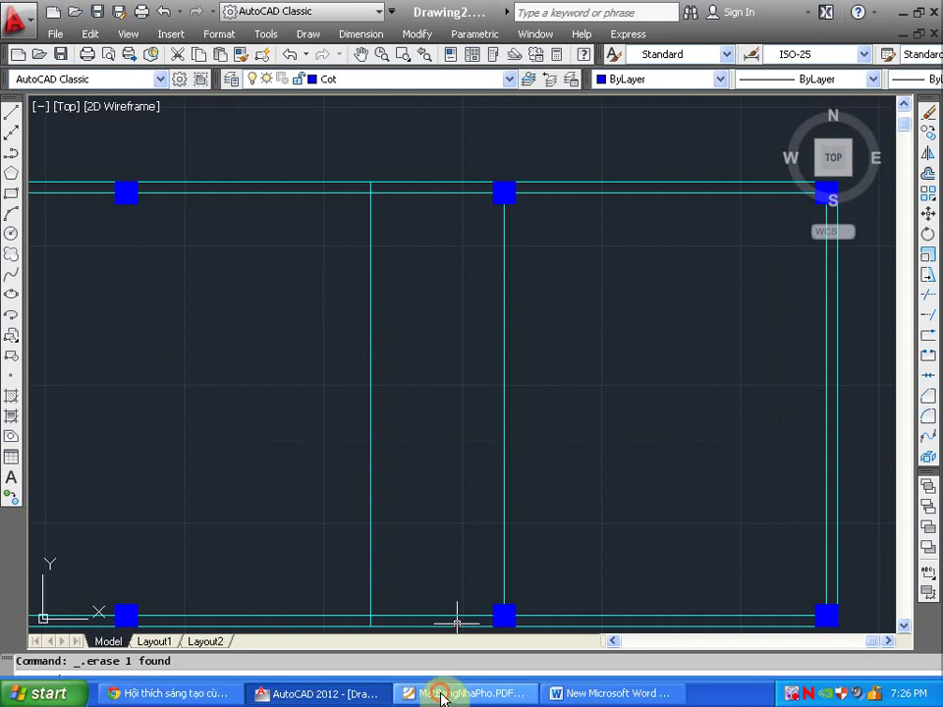
Step: Enlarge the reference PDF around the WC and kitchen to read their dimensions, then return to AutoCAD
click(438, 690)
ctrl+scroll(642, 253, up, 2)
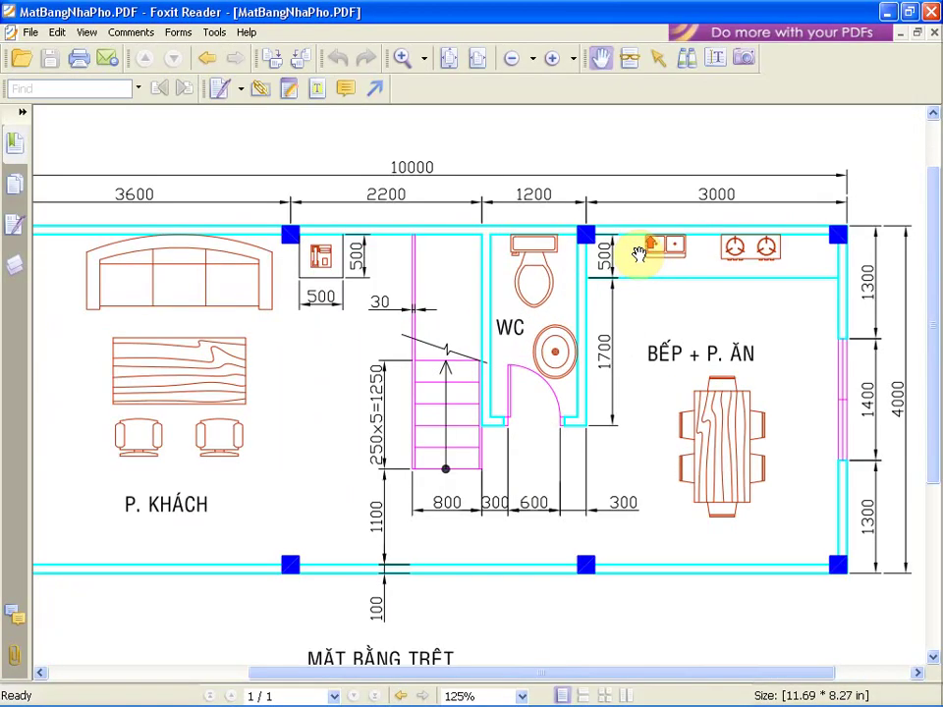
ctrl+scroll(629, 252, up, 1)
drag(492, 238, 389, 278)
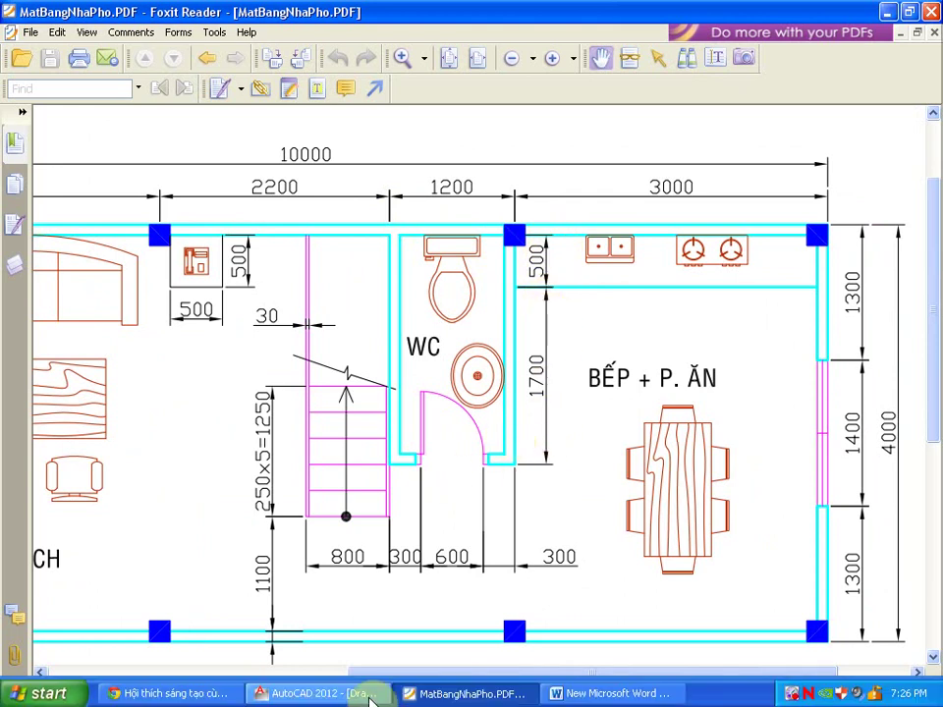
click(324, 694)
Step: Offset the vertical wall lines 100 to make the WC wall thickness
text(o)
key(Return)
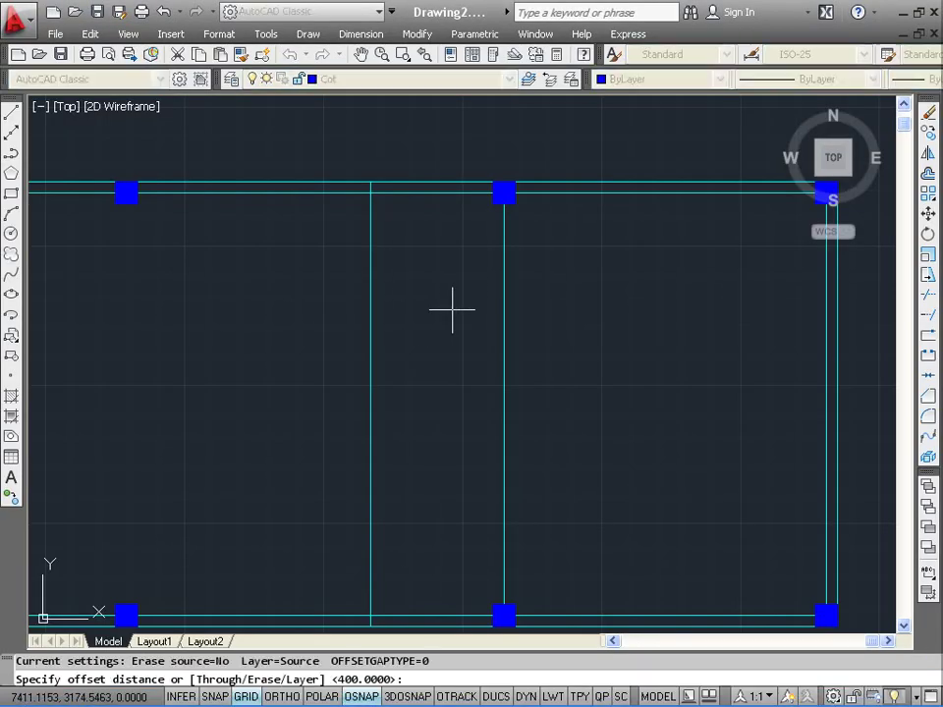
text(00)
key(Return)
click(370, 267)
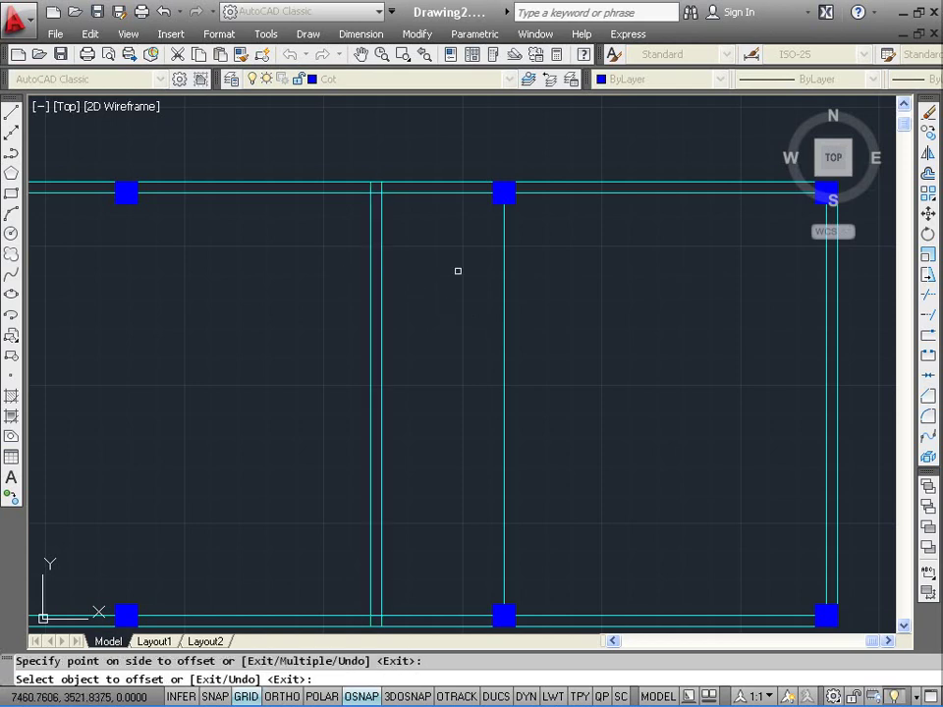
click(459, 268)
click(435, 270)
key(Return)
Step: Add a kitchen counter line 500 below the top wall, after checking the reference plan
key(Return)
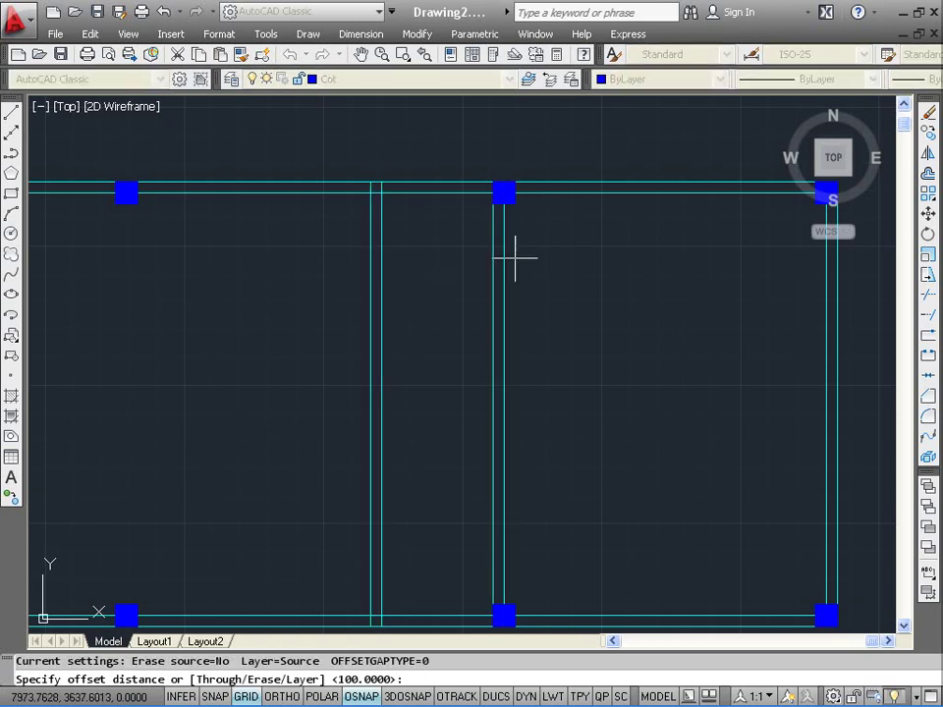
text(500)
key(Return)
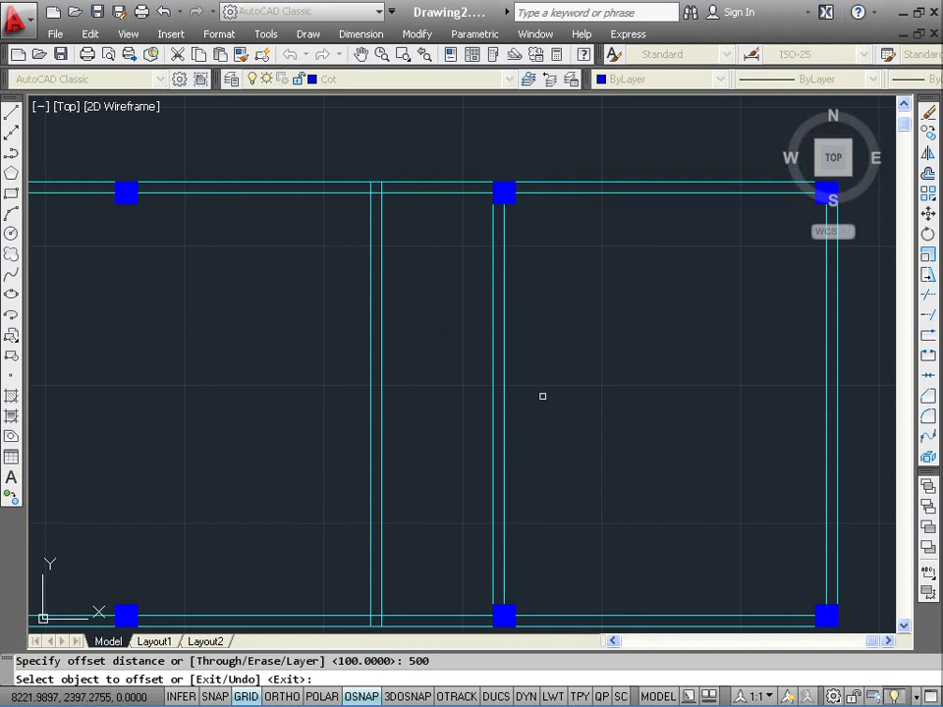
click(479, 695)
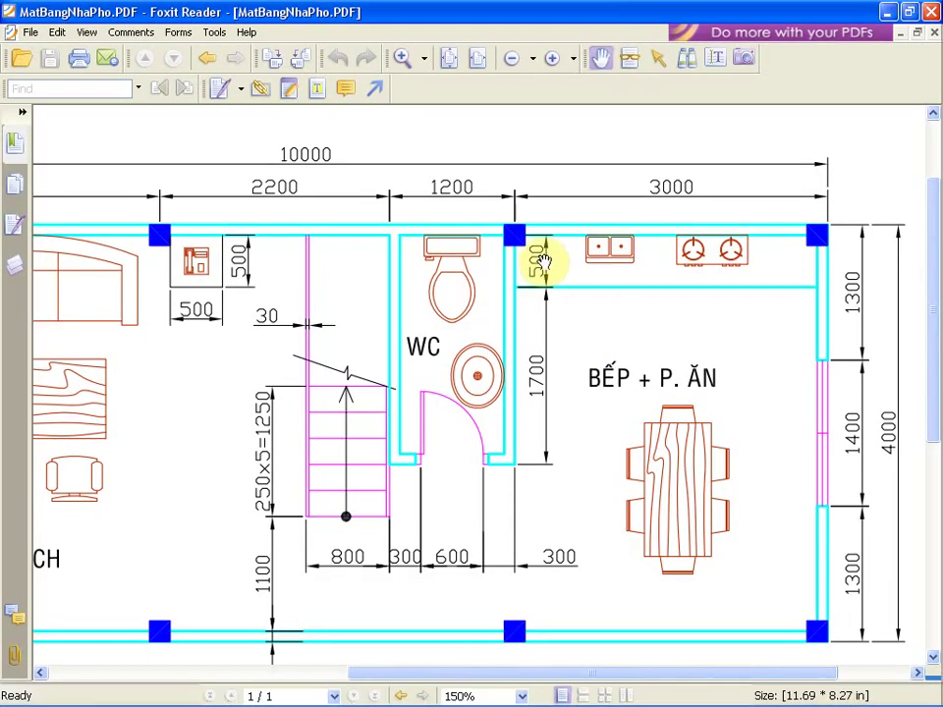
click(324, 694)
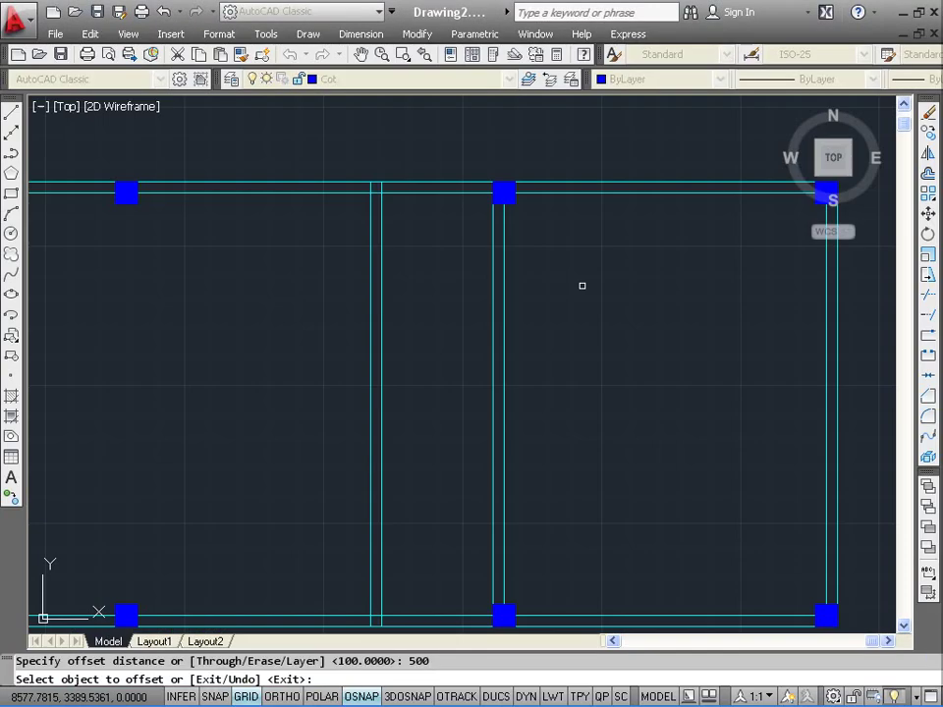
click(572, 237)
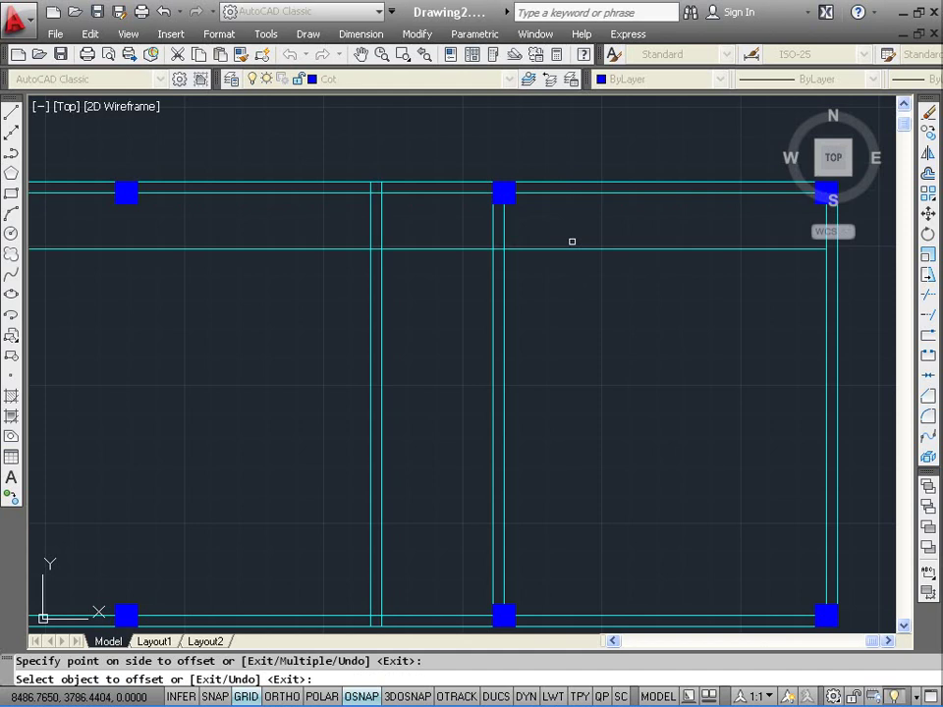
key(Return)
key(Return)
Step: Copy the 500 line 1700 further down, then add a 100 copy above the lower line
key(Return)
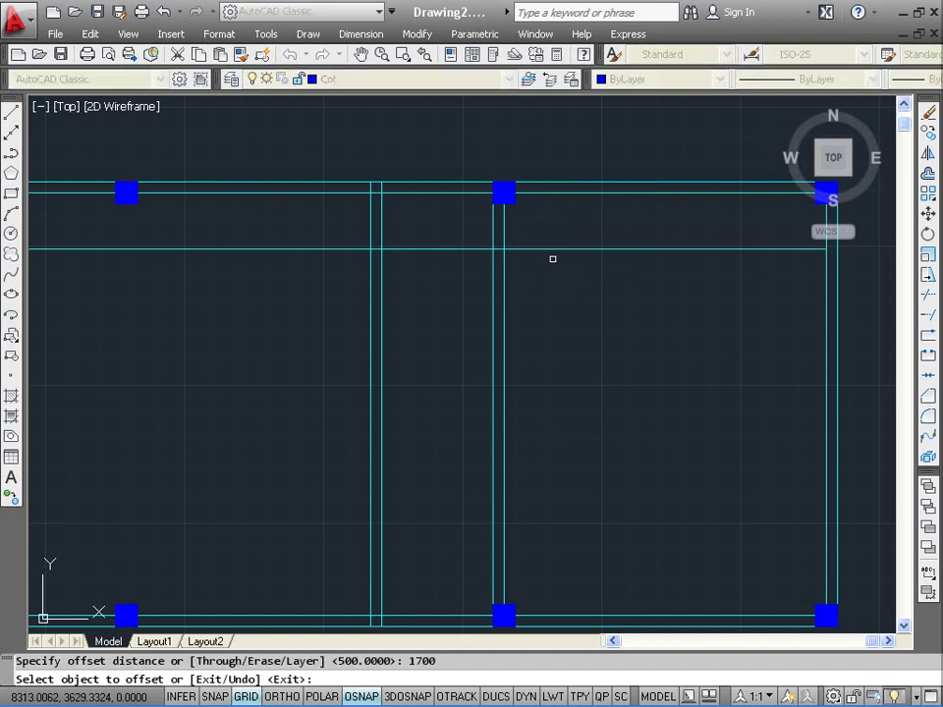
click(551, 248)
click(468, 377)
key(Return)
key(Return)
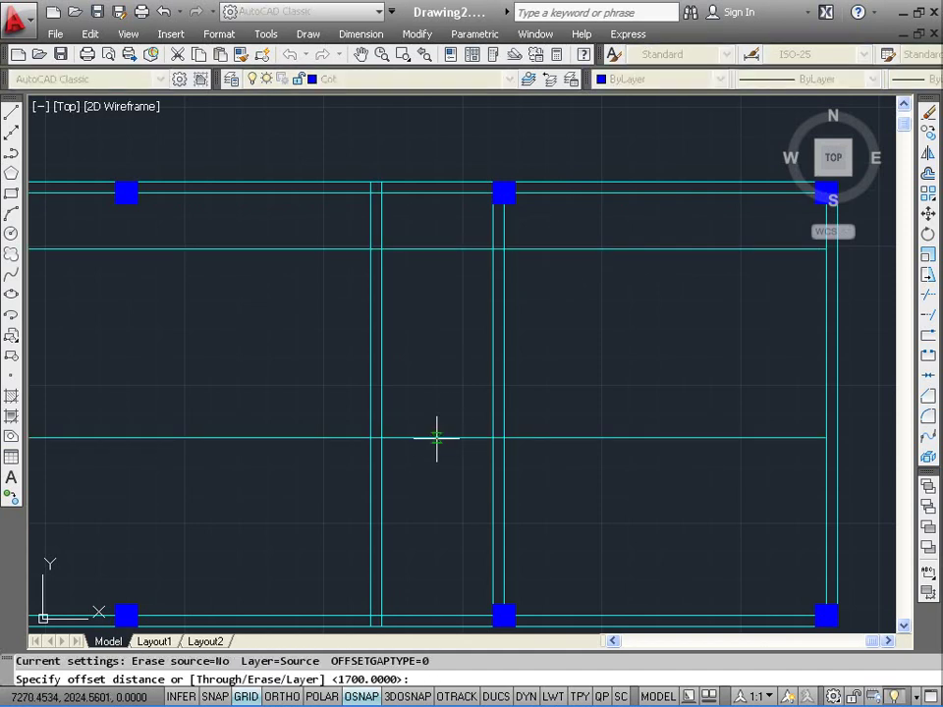
text(100)
key(Return)
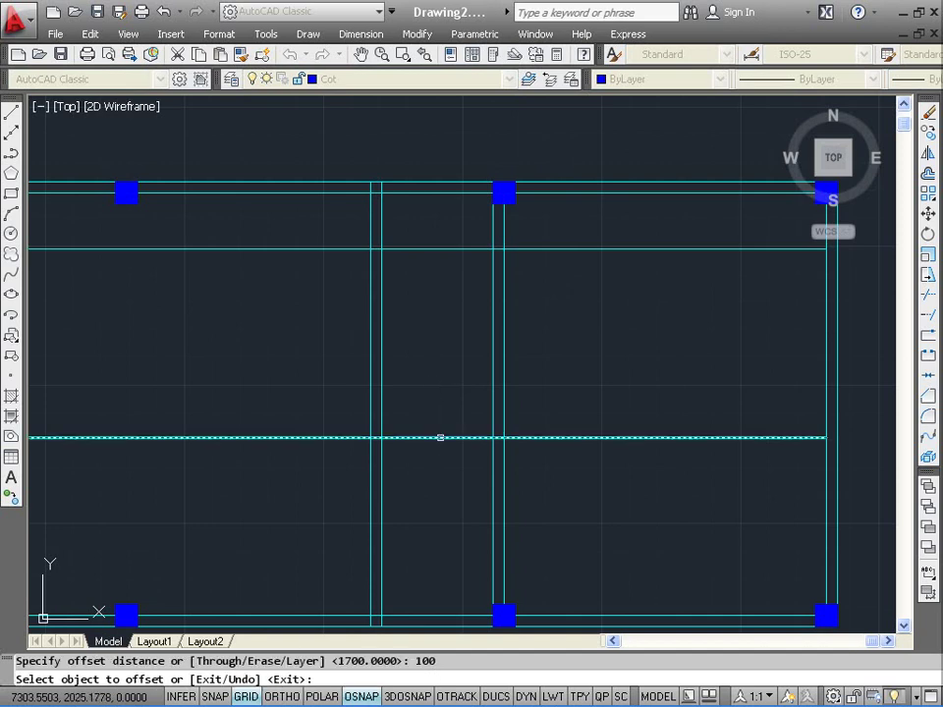
click(438, 436)
click(440, 369)
Step: Start a trim with the vertical wall as the cutting edge
key(Return)
text(t)
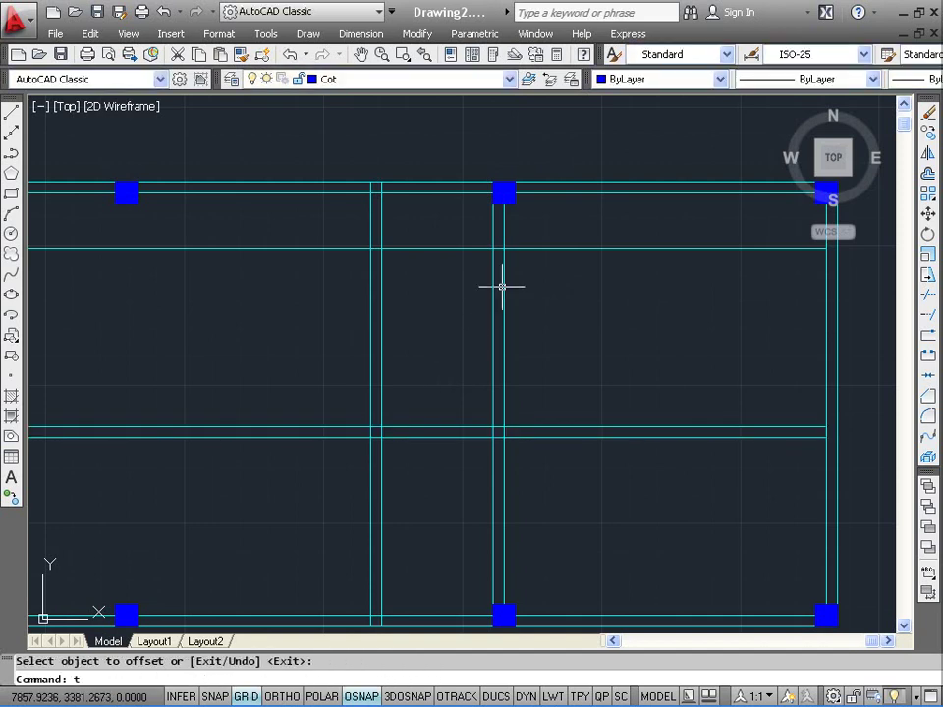
text(r)
key(Return)
click(503, 261)
key(Return)
Step: Trim away the 500 line left of the vertical wall
click(471, 248)
key(Return)
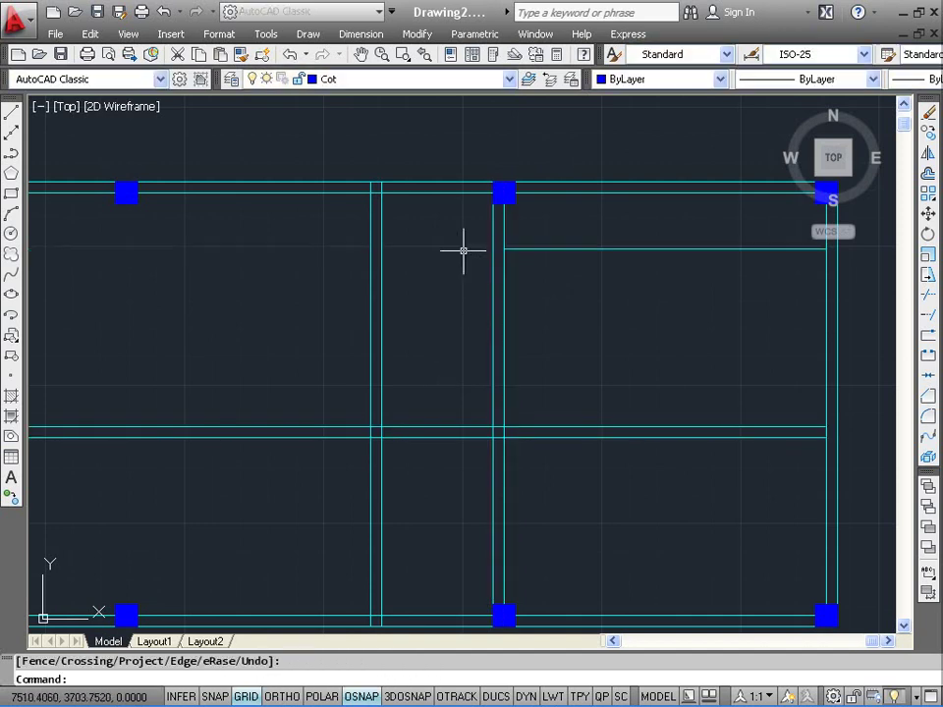
scroll(376, 169, up, 4)
scroll(337, 164, up, 3)
text(tr)
Step: Trim the interior wall lines back to the top wall's inner face using a crossing window
key(Return)
click(539, 238)
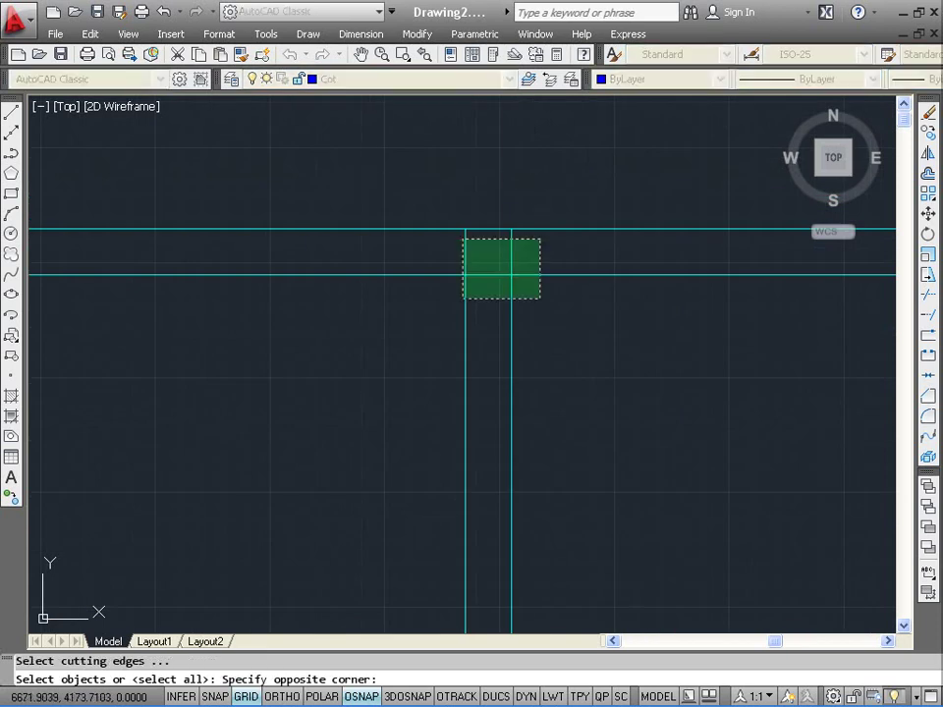
click(463, 293)
key(Return)
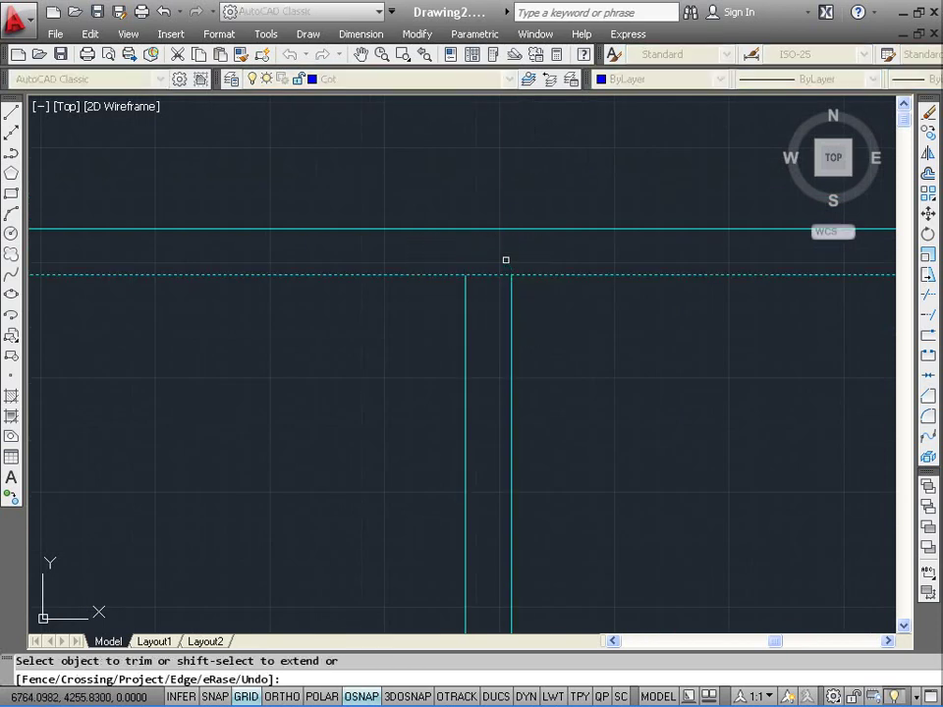
key(Return)
scroll(352, 247, down, 4)
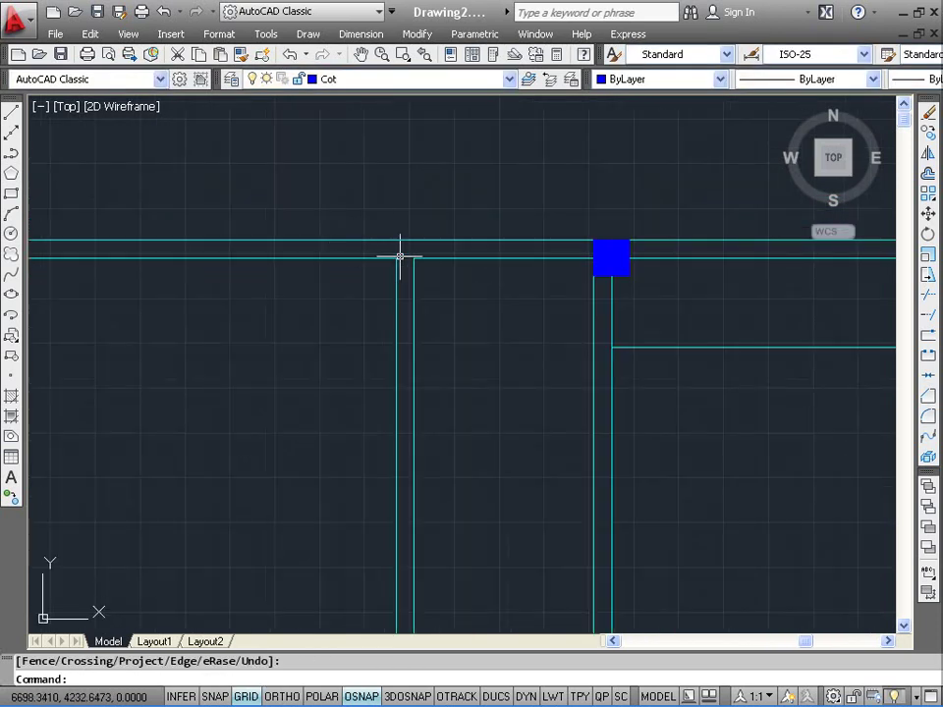
scroll(399, 257, up, 3)
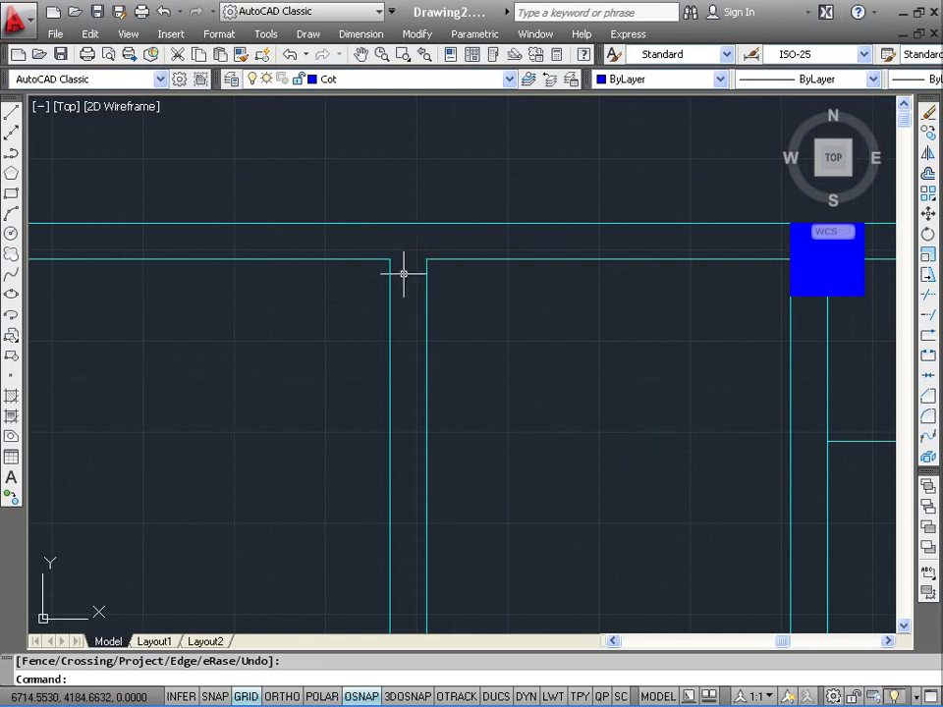
scroll(396, 252, down, 4)
scroll(560, 249, up, 2)
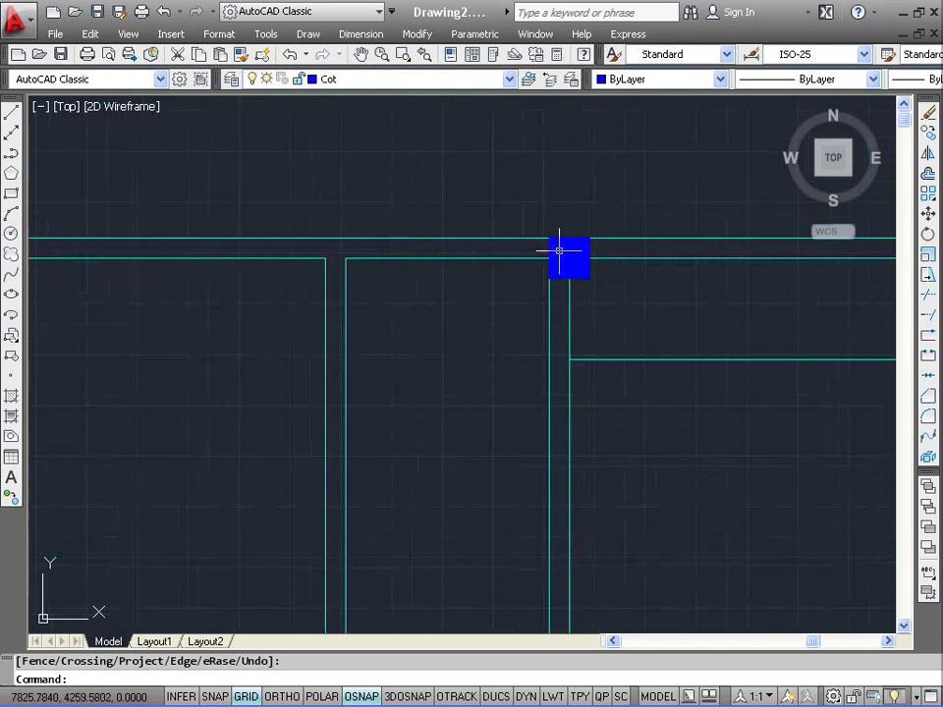
scroll(590, 249, up, 3)
Step: Move the blue column down and to the right, then undo the move
text(m)
key(Return)
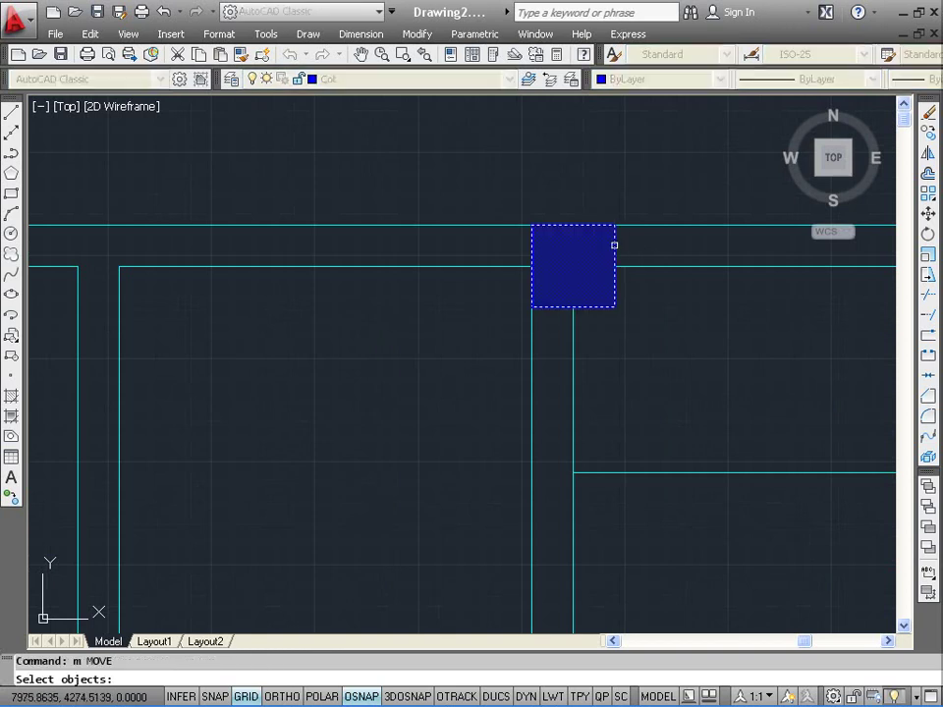
click(613, 245)
key(Return)
click(608, 265)
click(708, 356)
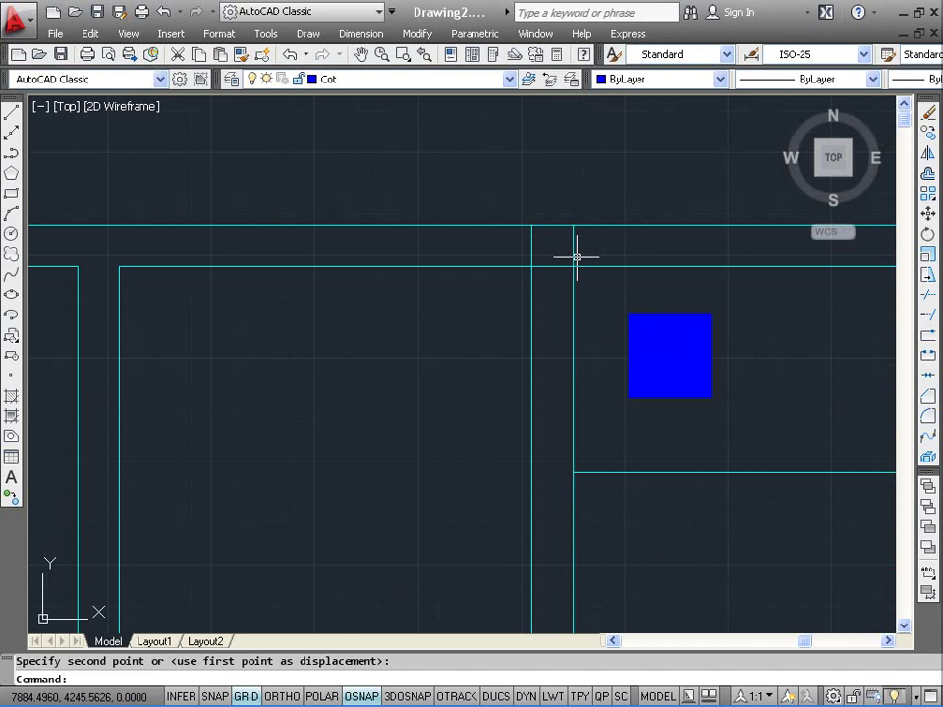
text(u)
key(Return)
Step: Bring the reference floor-plan PDF back up in Foxit Reader
scroll(476, 203, down, 9)
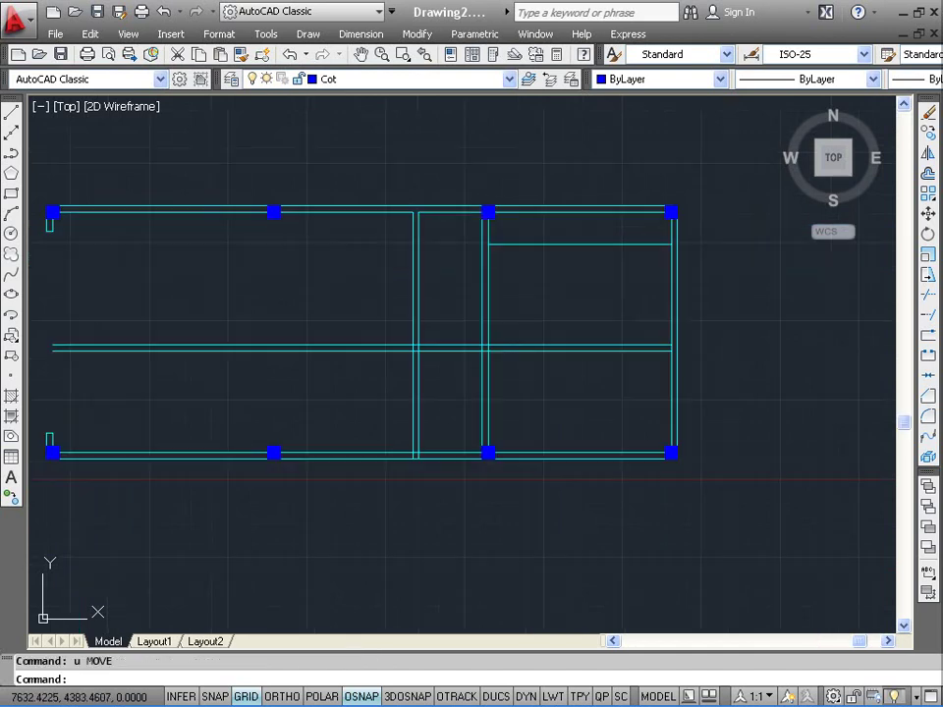
scroll(442, 354, up, 5)
click(491, 691)
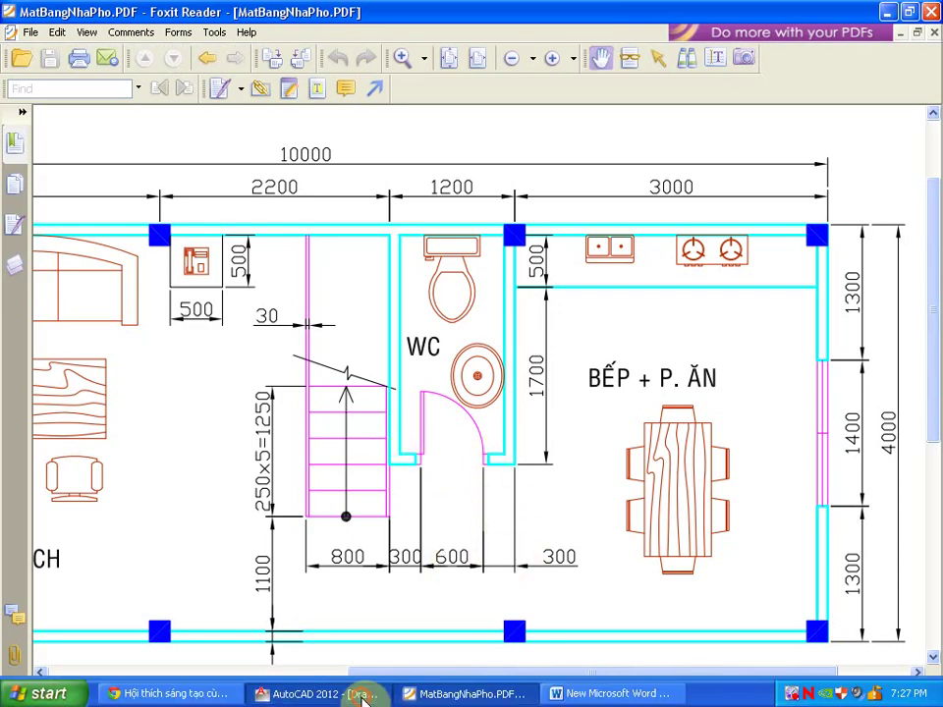
Step: Fillet the inner left and right vertical lines to the horizontal line with radius 0
click(357, 691)
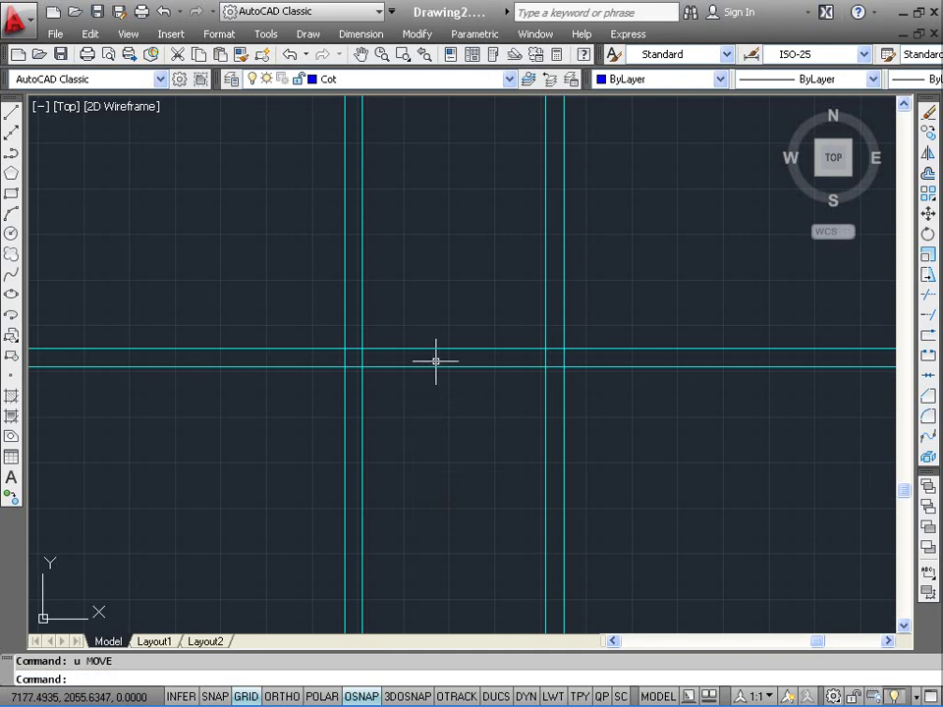
text(f)
key(Return)
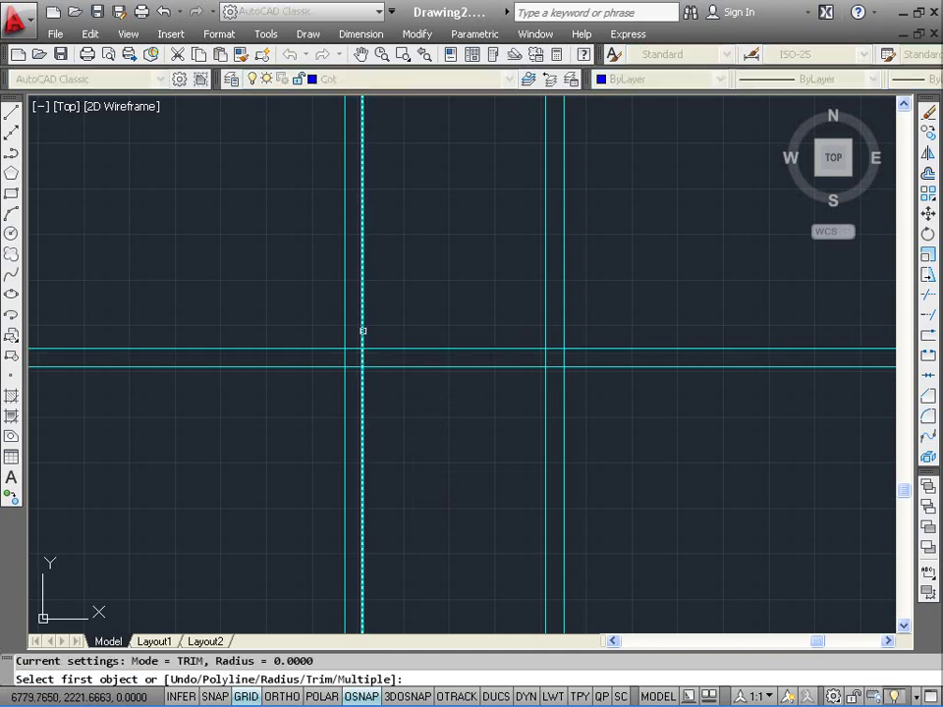
text(m)
key(Return)
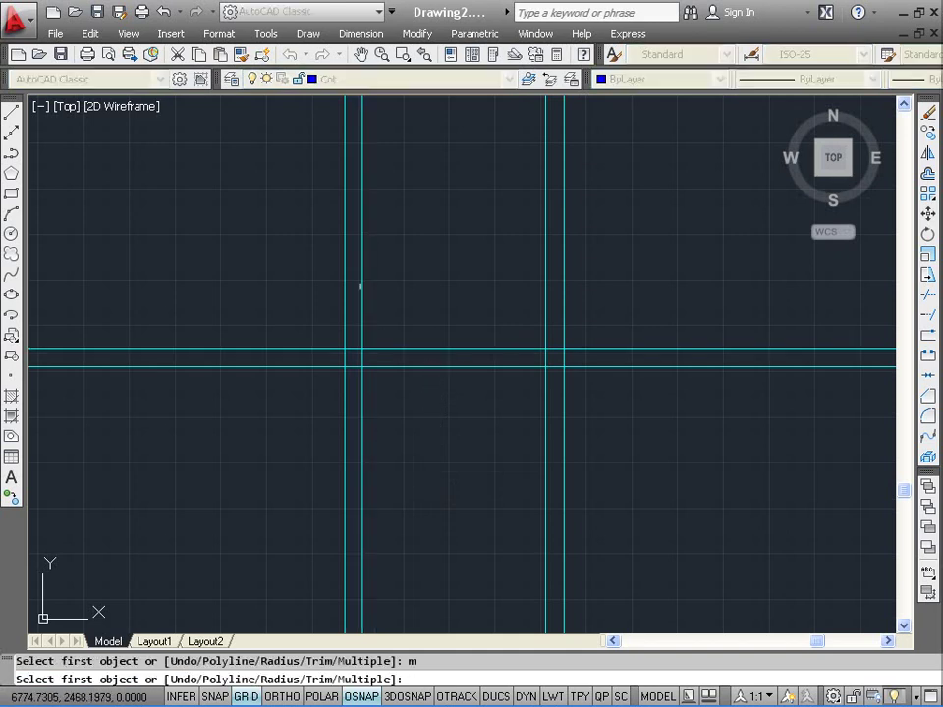
click(362, 282)
click(447, 348)
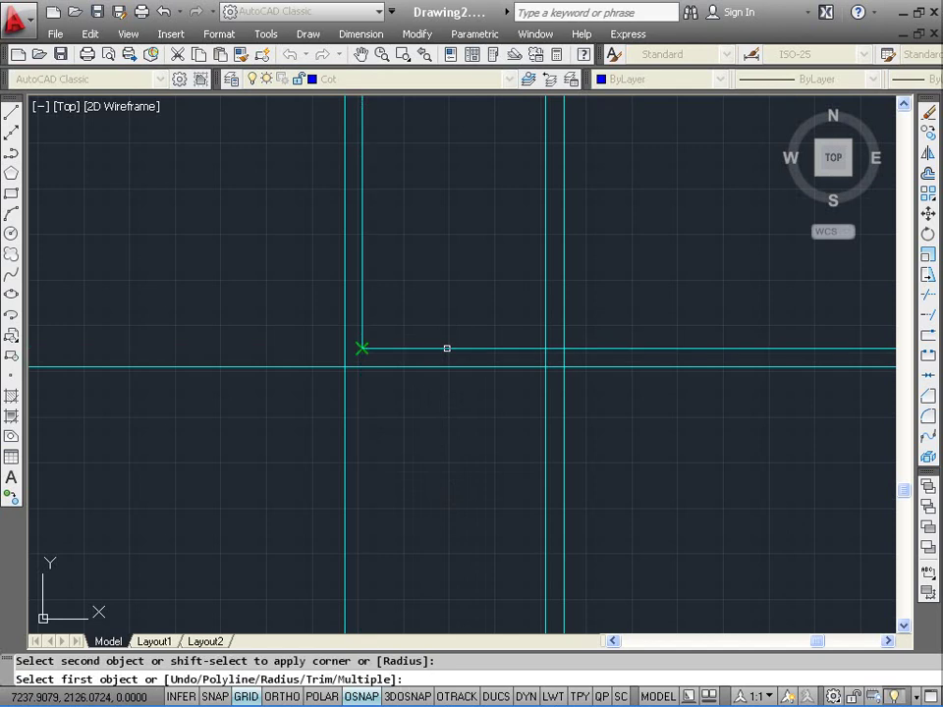
click(545, 289)
click(495, 347)
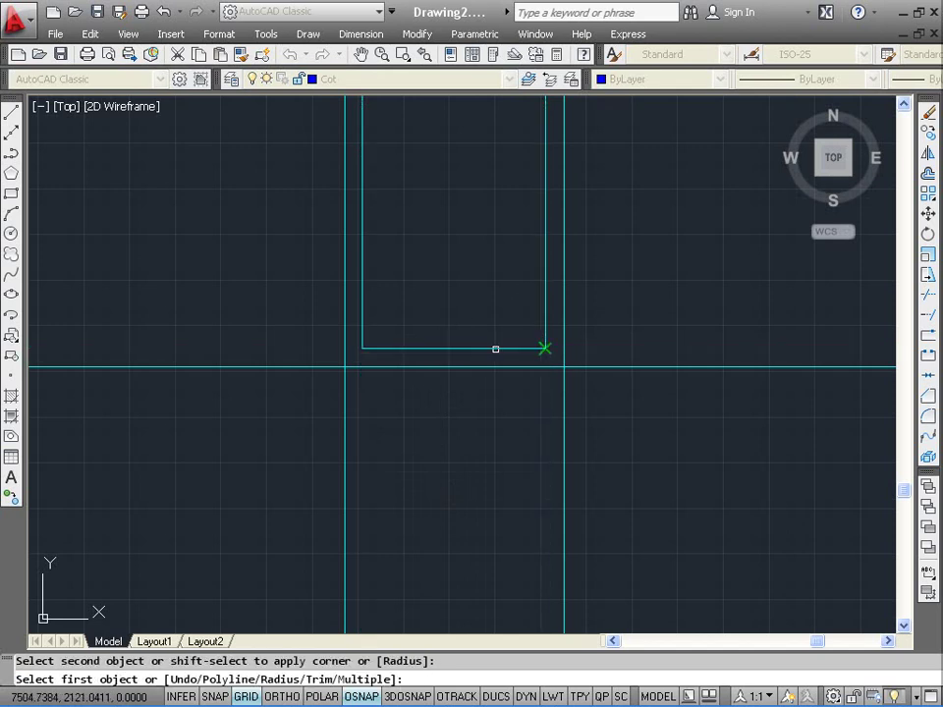
Step: Join the outer right and left wall lines to the bottom line in sharp corners
click(565, 308)
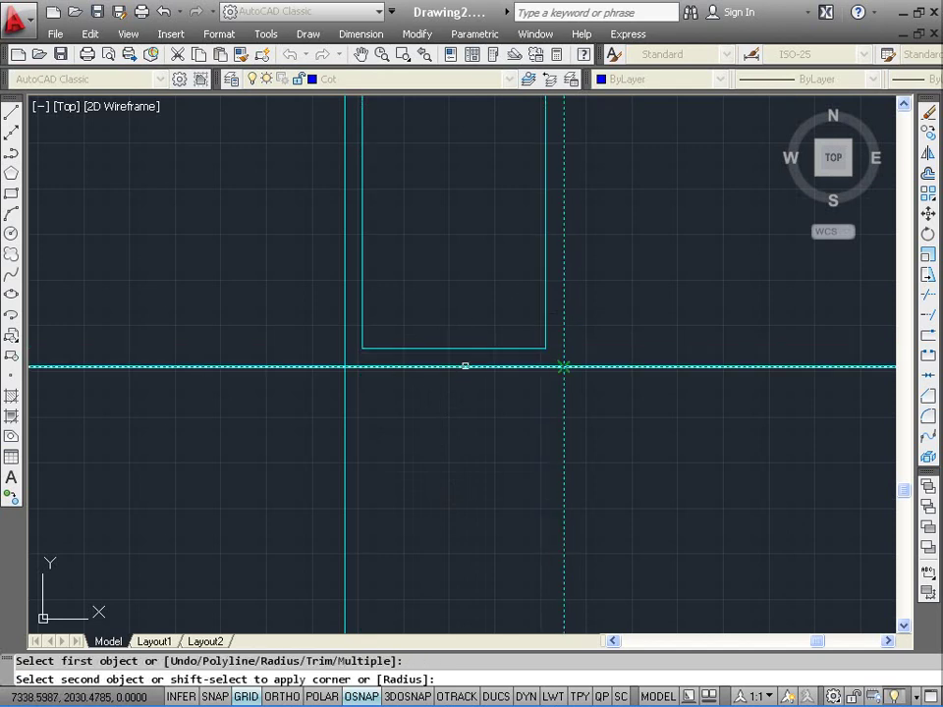
click(462, 368)
click(344, 298)
click(462, 367)
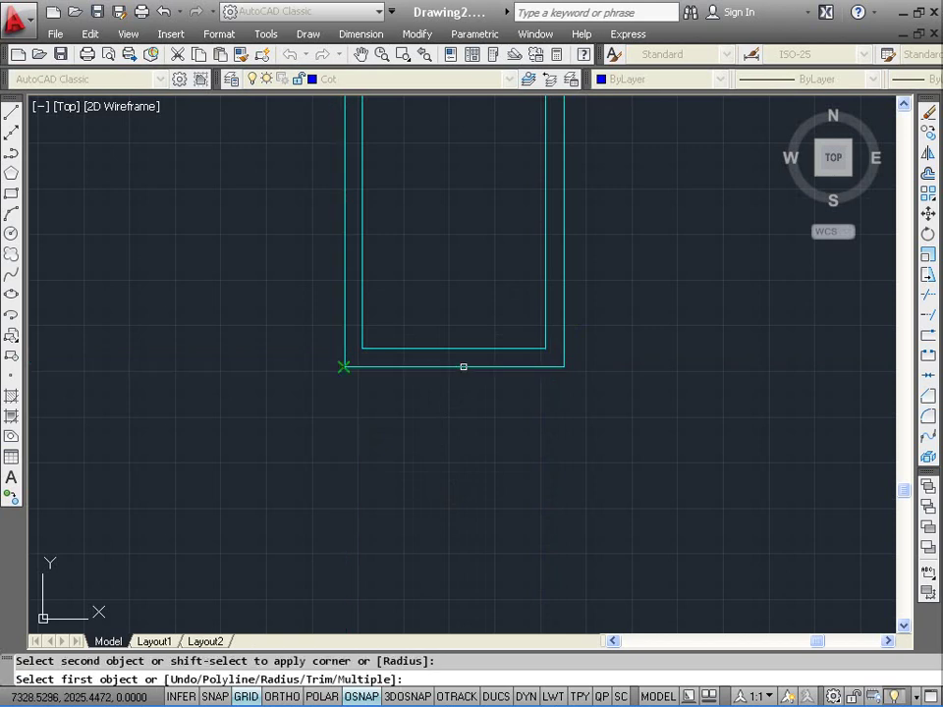
key(Escape)
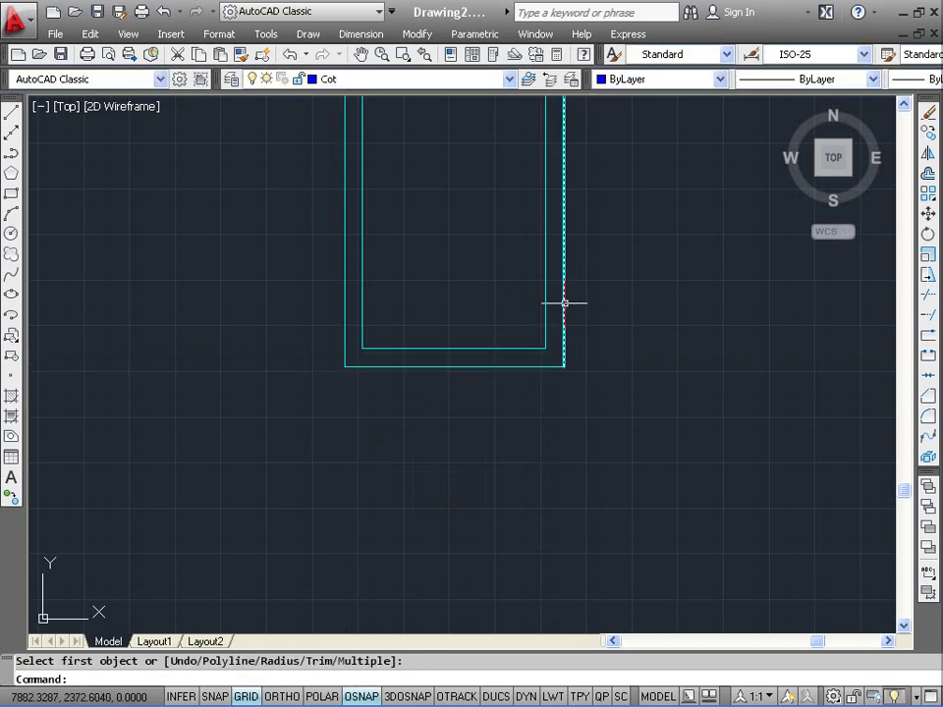
text(o)
Step: Offset the left and right outer WC wall lines 300 inward
key(Return)
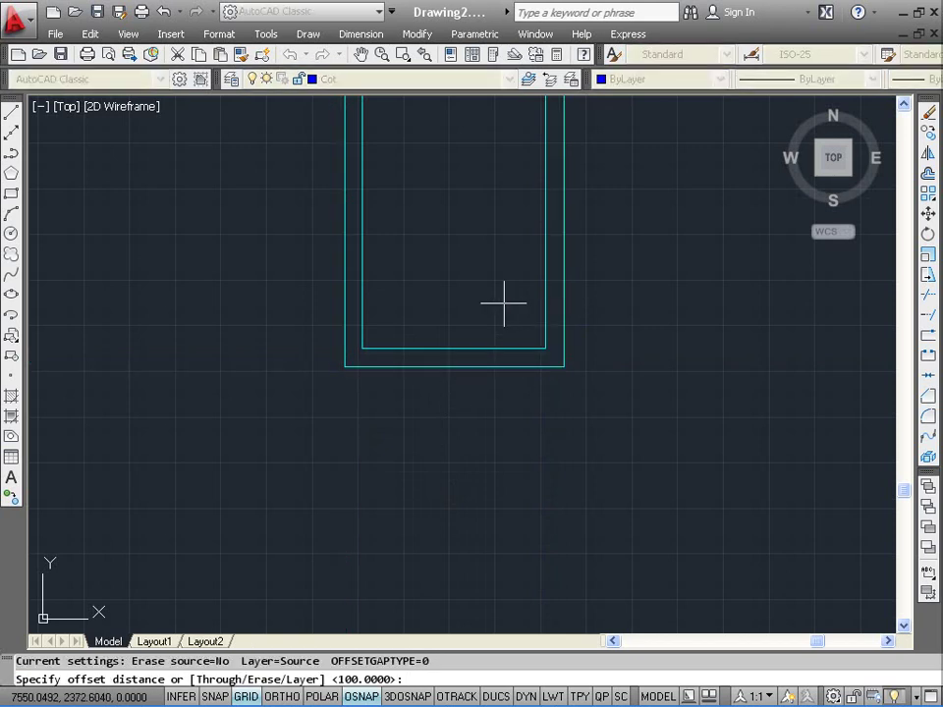
text(300)
key(Return)
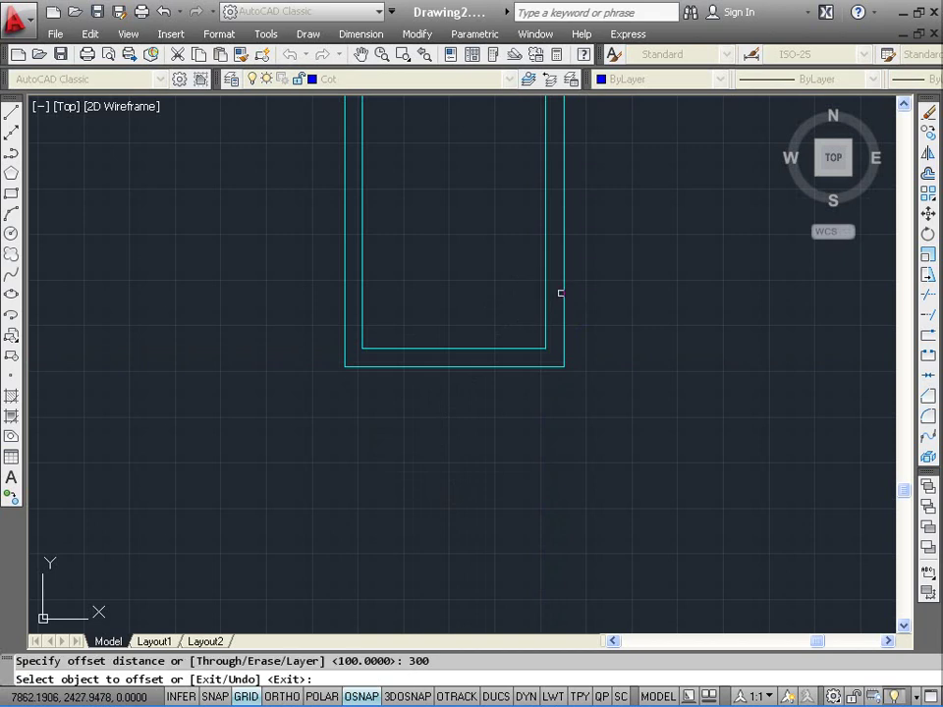
click(562, 293)
click(431, 295)
click(345, 295)
click(452, 291)
key(Return)
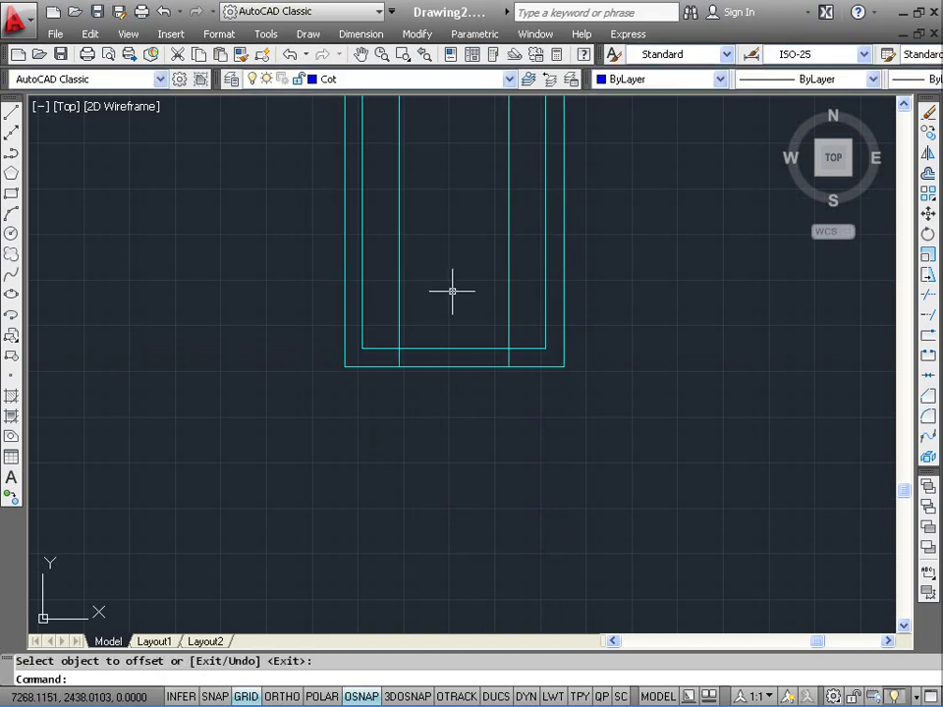
text(tr)
Step: Trim the new lines to stubs and remove the bottom wall between them as a doorway
key(Return)
click(518, 296)
click(396, 420)
key(Return)
click(399, 309)
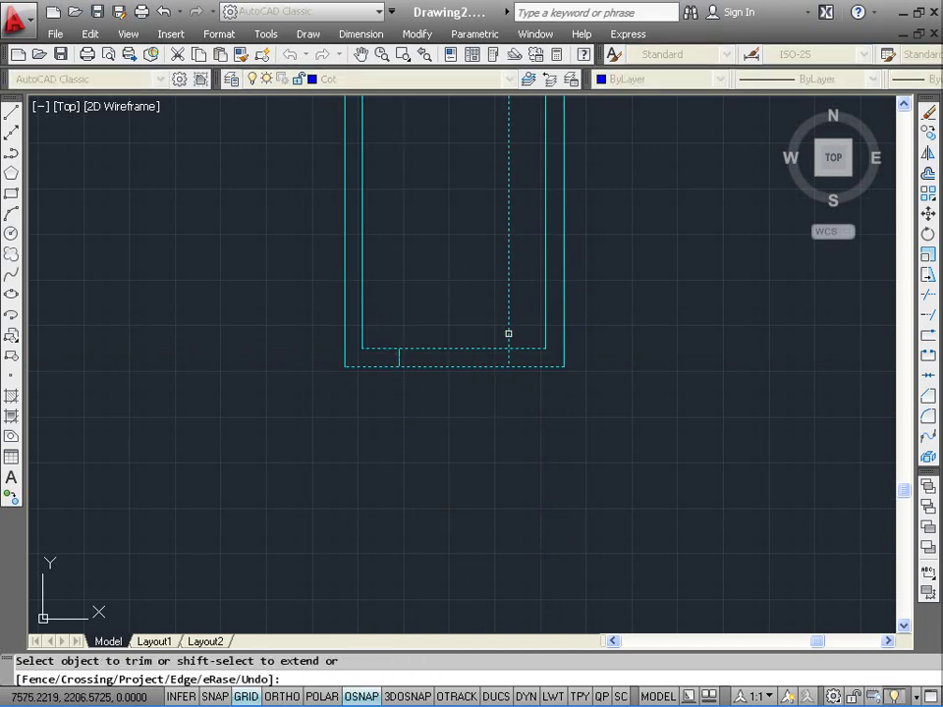
click(440, 385)
key(Return)
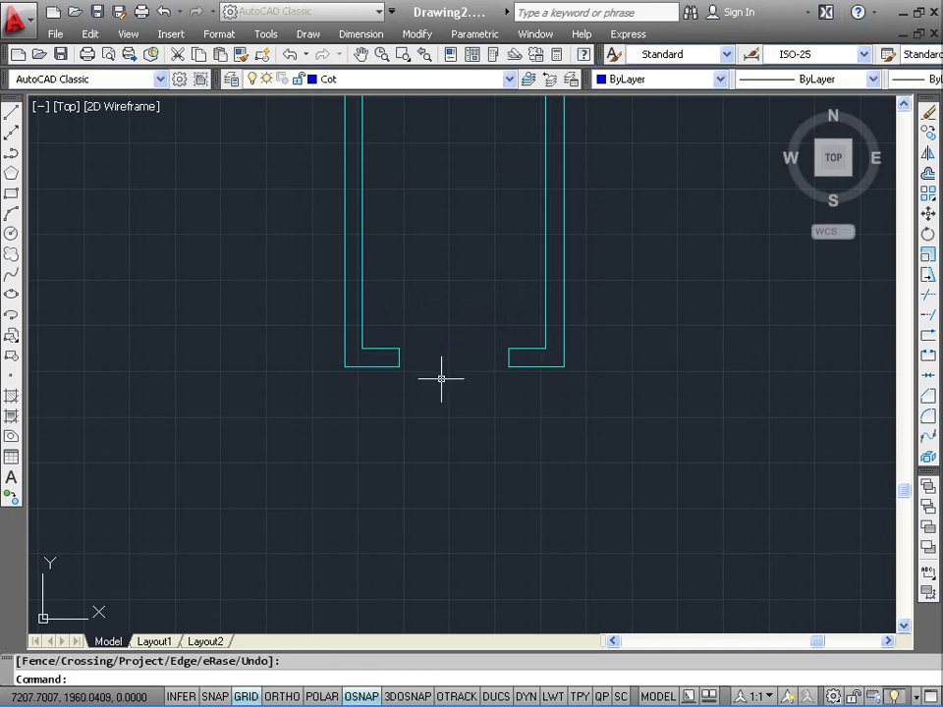
scroll(440, 381, down, 3)
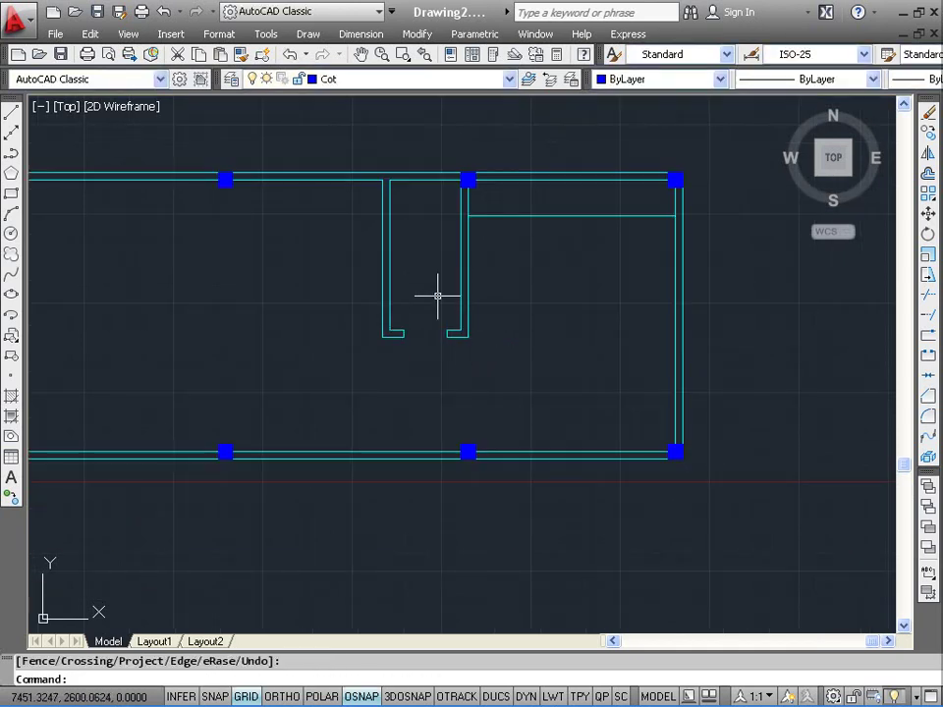
Step: Read the right-wall dimensions in the reference PDF, starting OFFSET in AutoCAD between checks
click(462, 693)
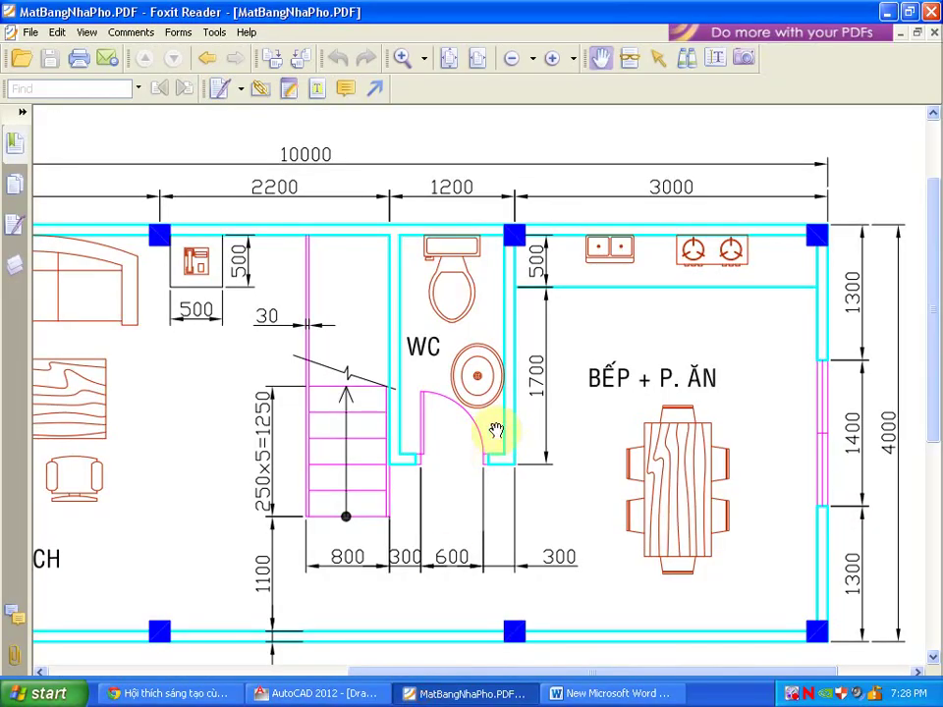
ctrl+scroll(516, 305, down, 2)
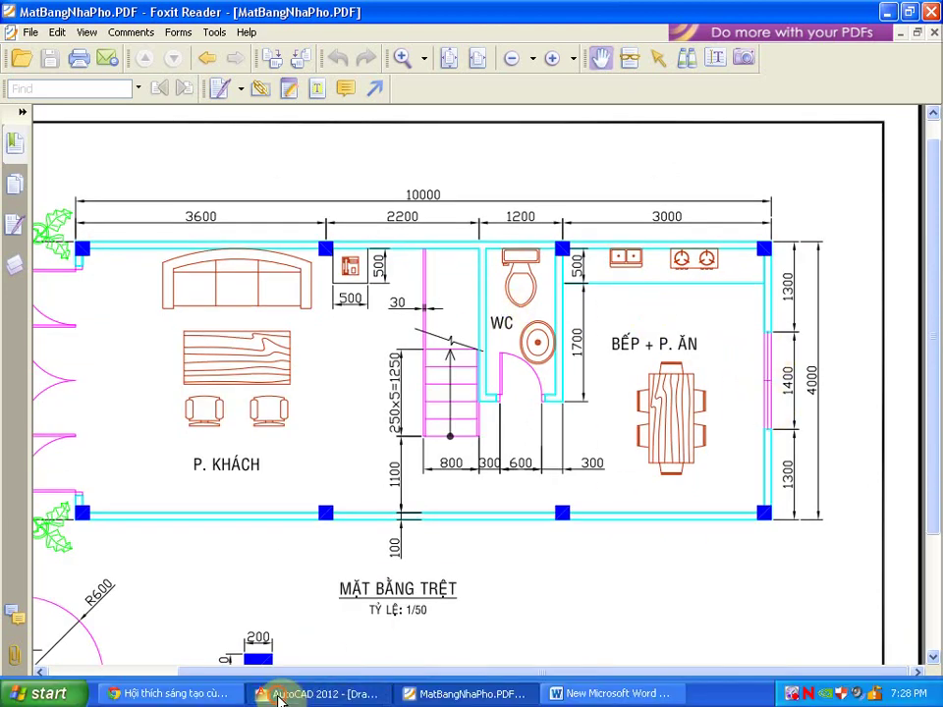
click(280, 697)
text(o)
key(Return)
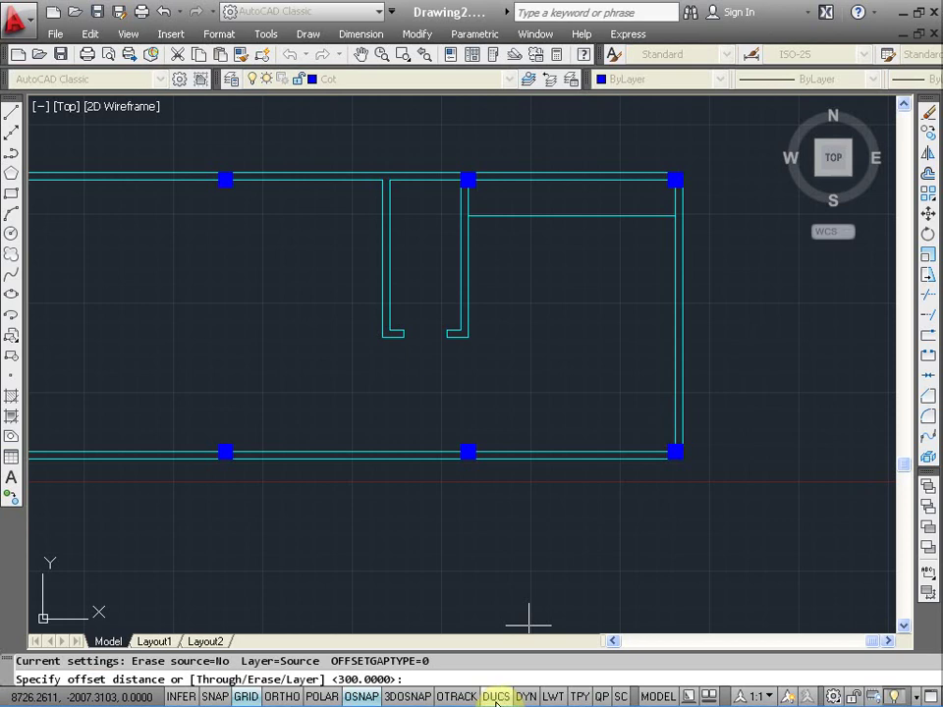
click(496, 697)
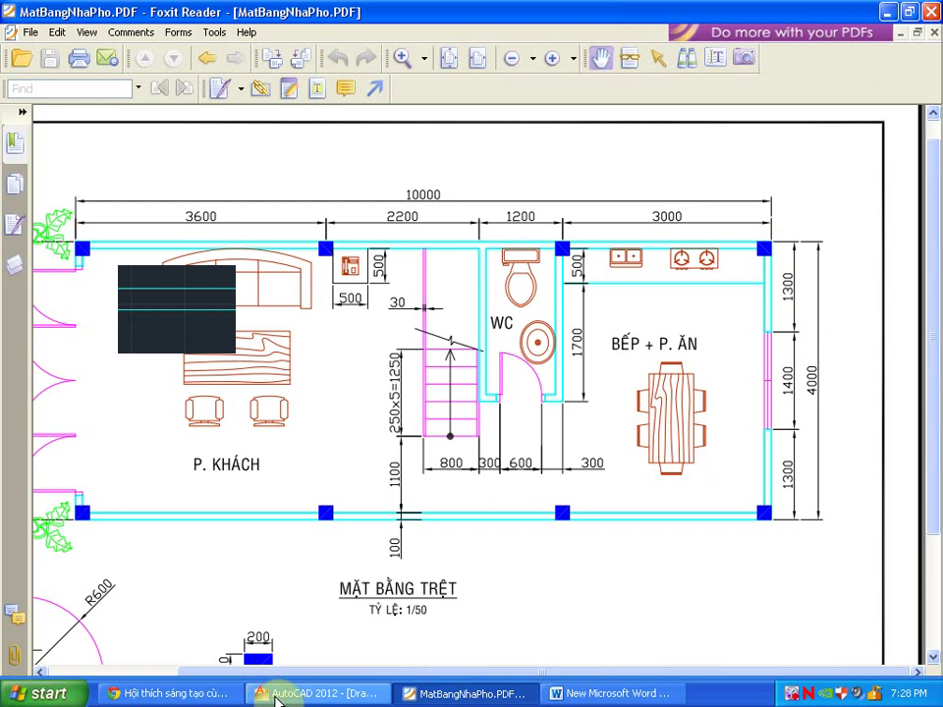
click(278, 697)
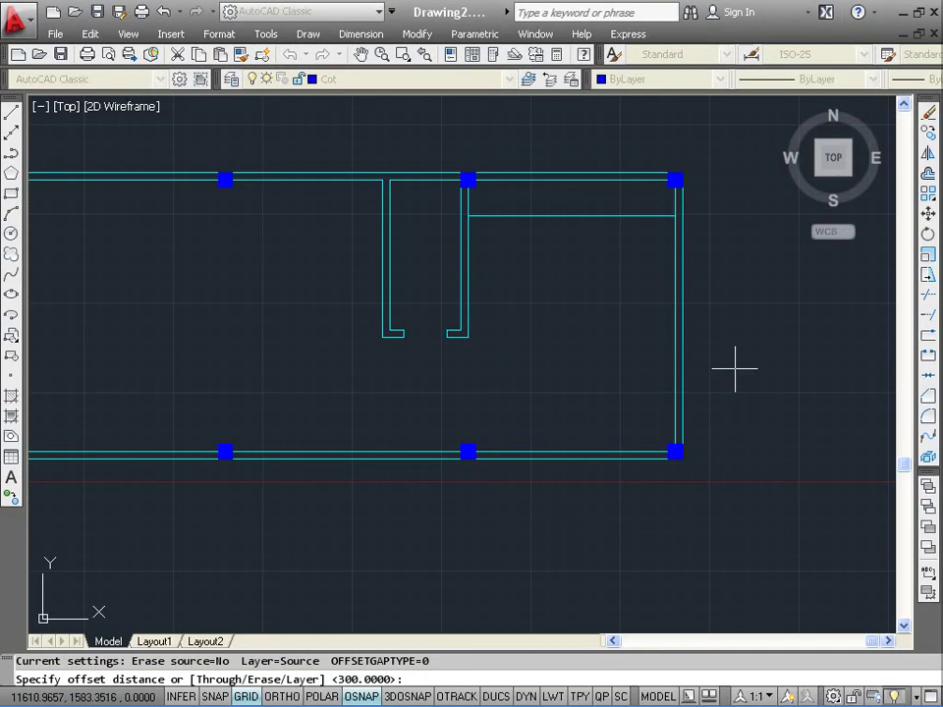
text(1300)
Step: Offset the top and bottom wall lines 1300 inward
key(Return)
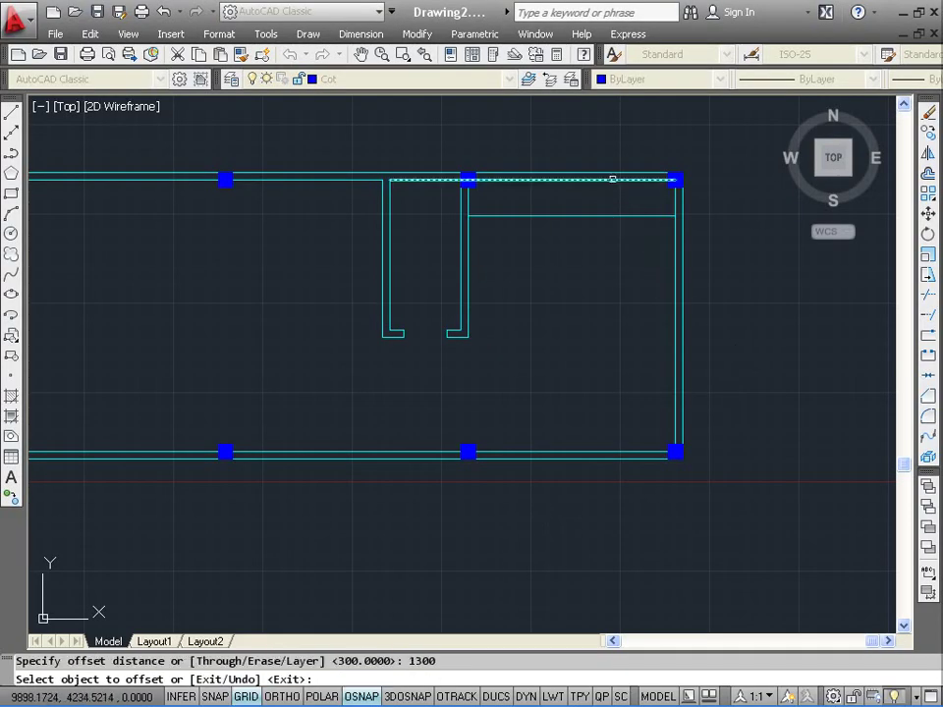
click(611, 177)
click(614, 292)
click(620, 457)
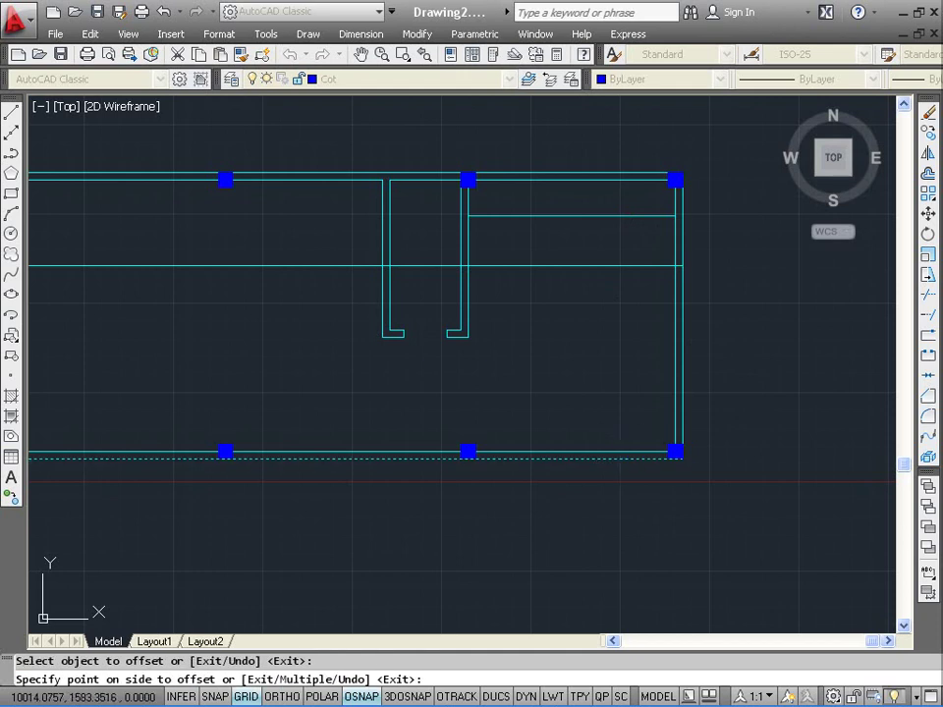
click(719, 346)
key(Return)
Step: Trim the outer and inner right wall lines between the 1300 copies to open the gap
scroll(720, 349, up, 3)
key(Return)
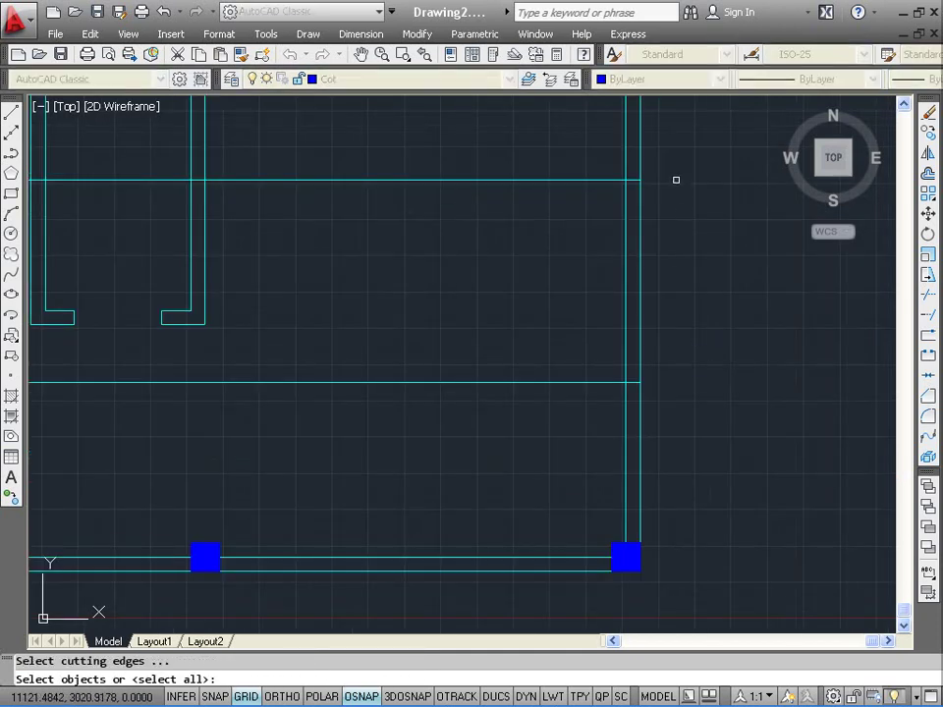
click(678, 162)
click(607, 389)
key(Return)
click(595, 381)
click(502, 180)
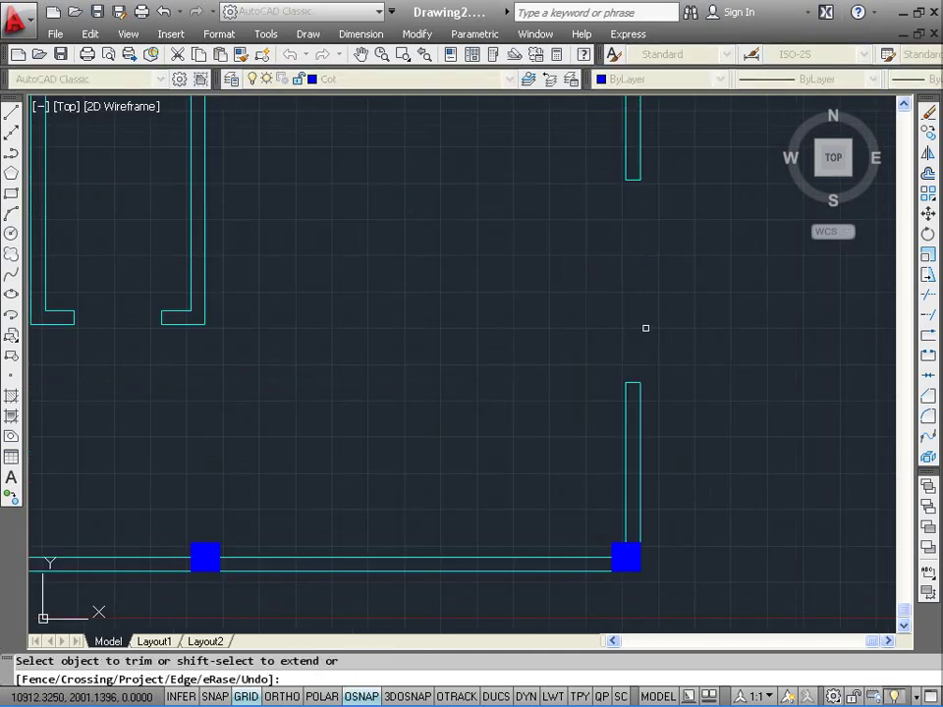
key(Return)
scroll(734, 217, up, 2)
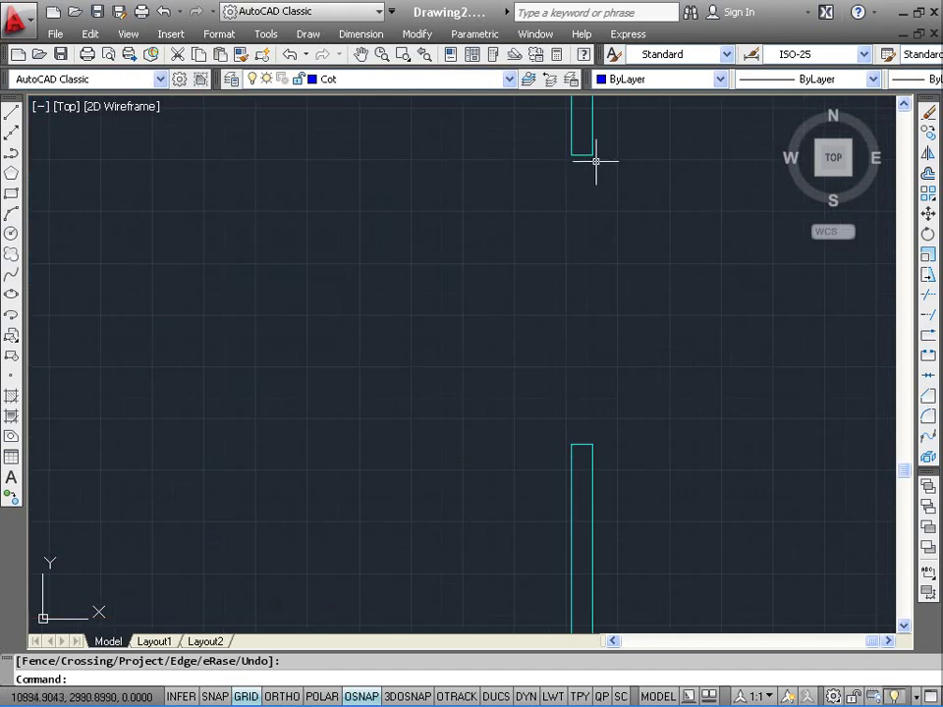
scroll(646, 148, up, 3)
scroll(512, 169, down, 4)
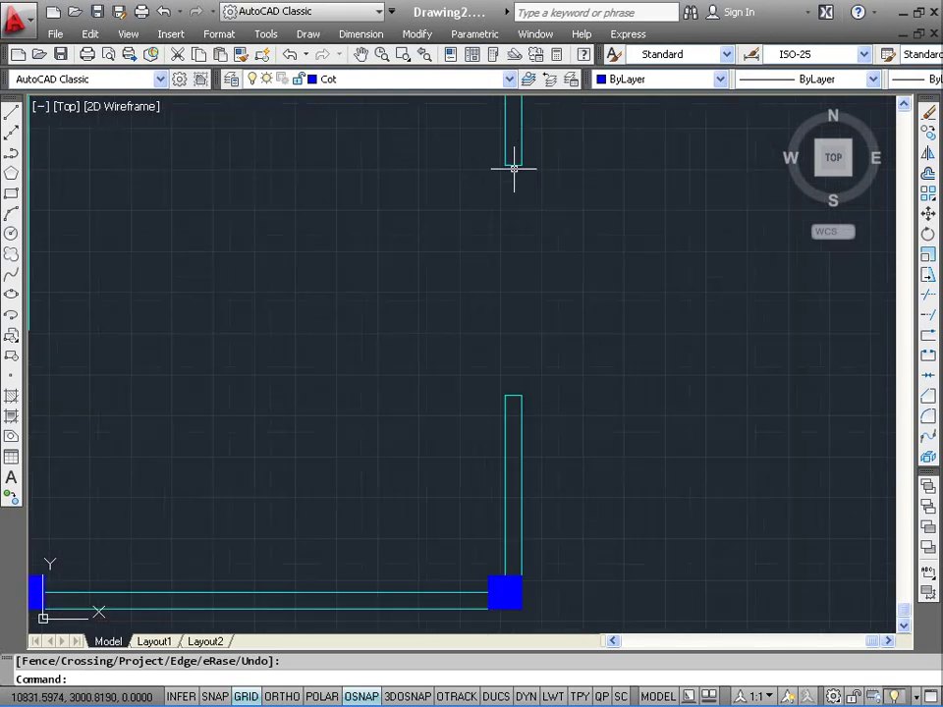
Step: Make Cua the current layer and draw three vertical lines spanning the right-wall gap
click(425, 83)
click(389, 125)
text(1)
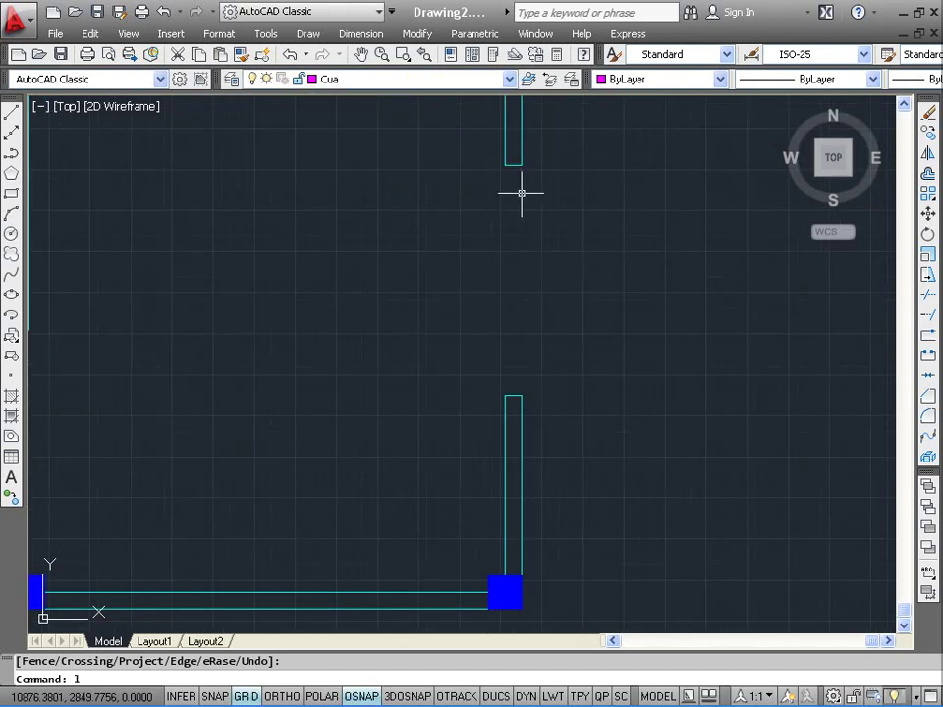
key(Return)
click(522, 164)
click(521, 395)
key(Return)
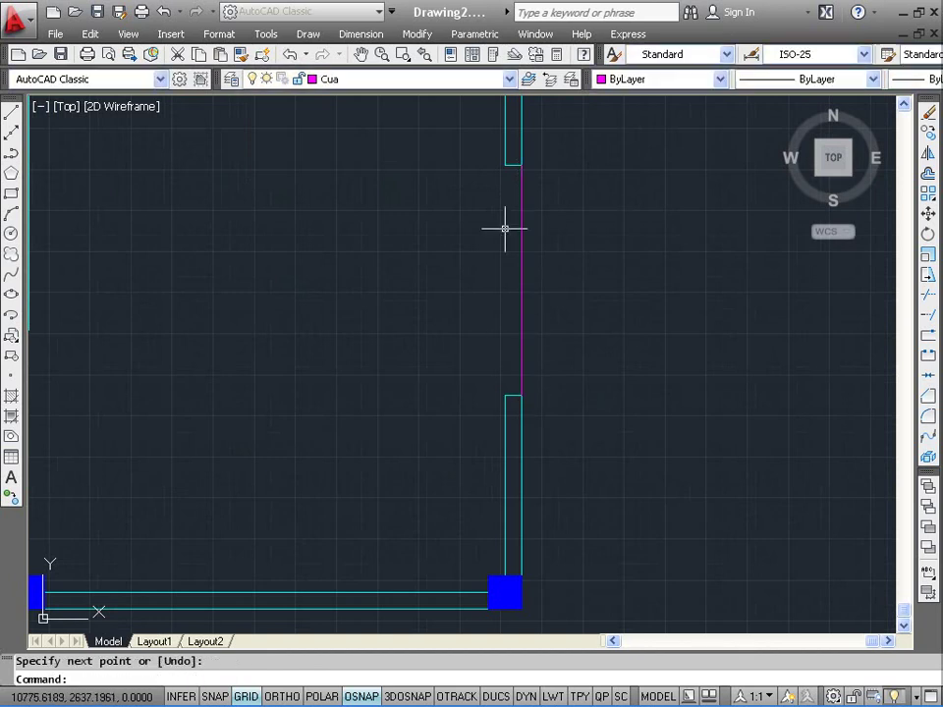
key(Return)
click(505, 164)
click(505, 395)
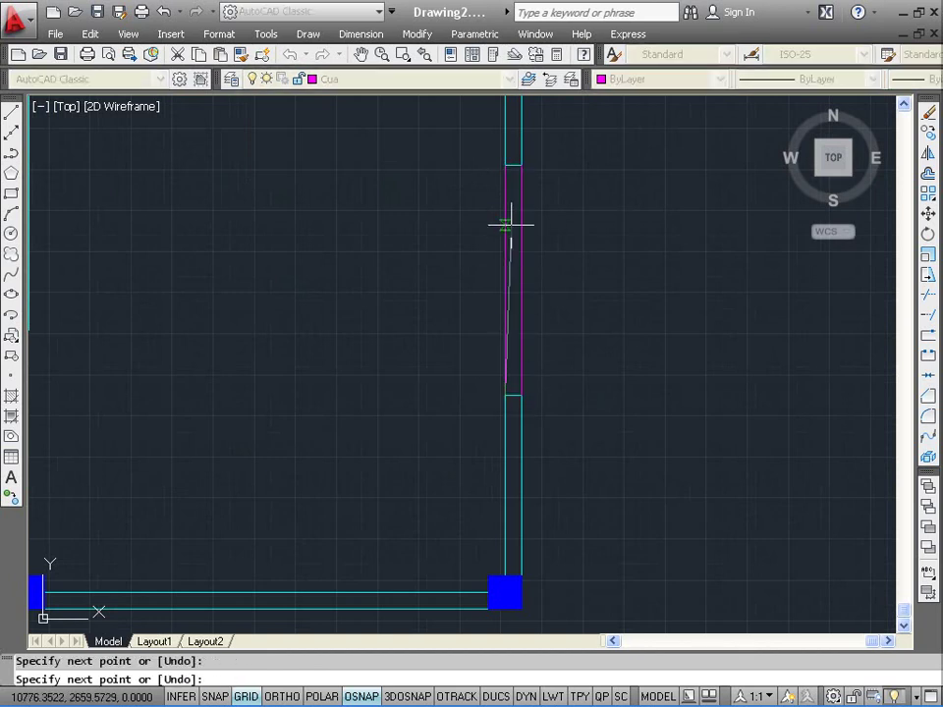
scroll(511, 225, up, 2)
key(Return)
Step: Add three horizontal cross lines across the window, the last snapped perpendicular to the right edge
key(Return)
click(513, 147)
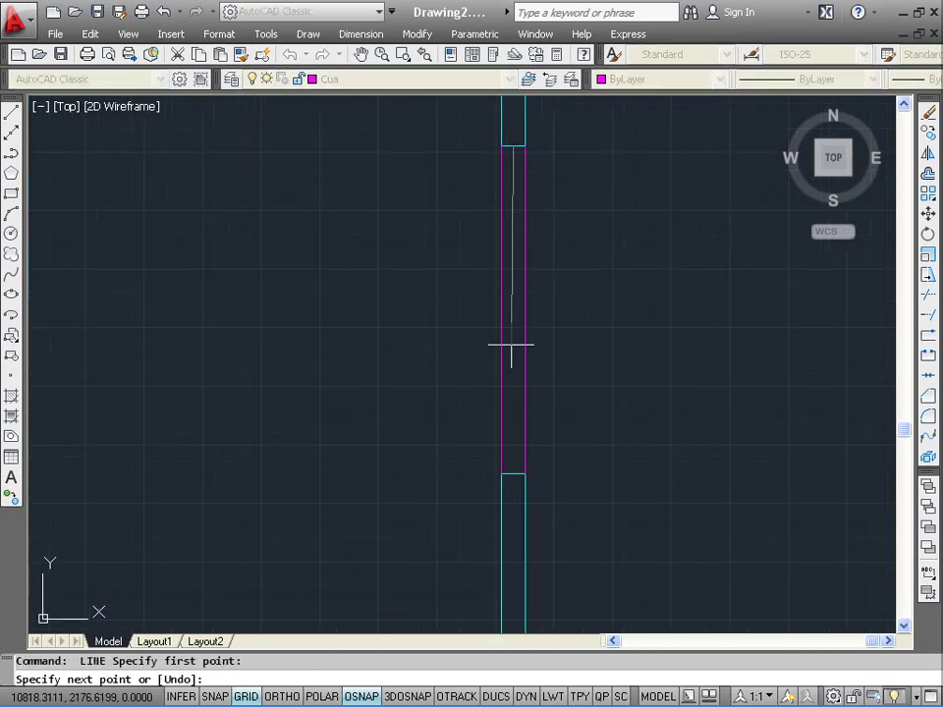
click(513, 474)
key(Return)
key(Return)
click(501, 310)
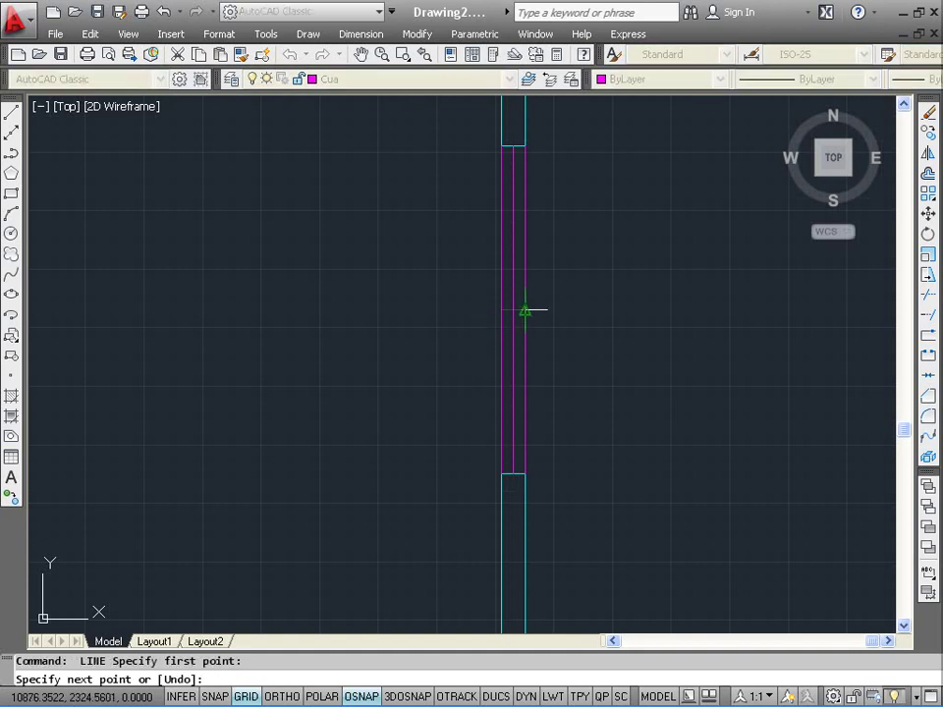
click(524, 310)
key(Return)
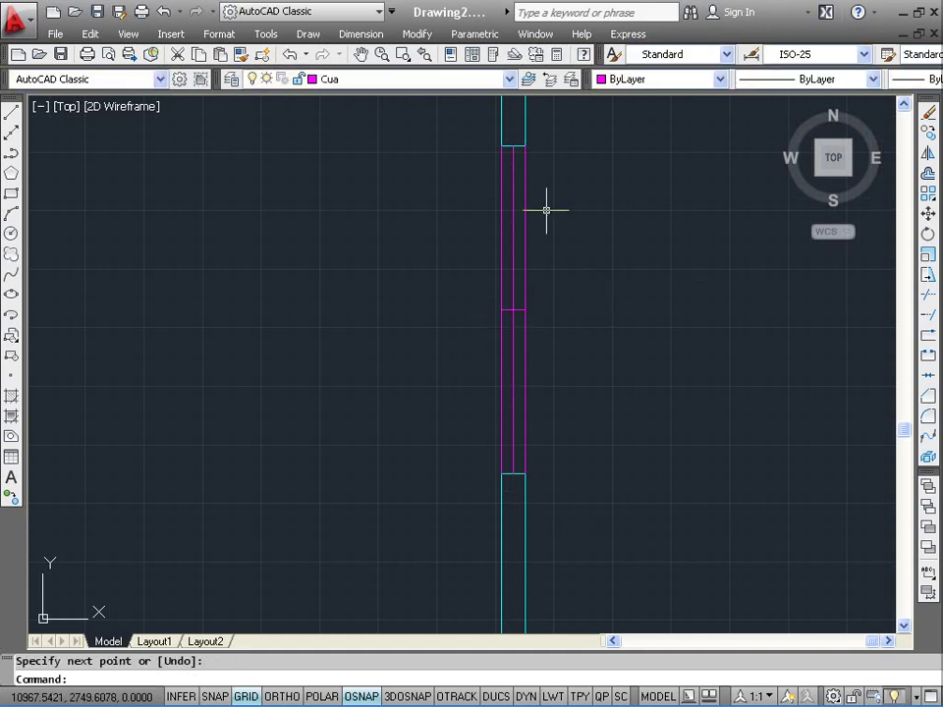
key(Return)
click(501, 225)
click(525, 225)
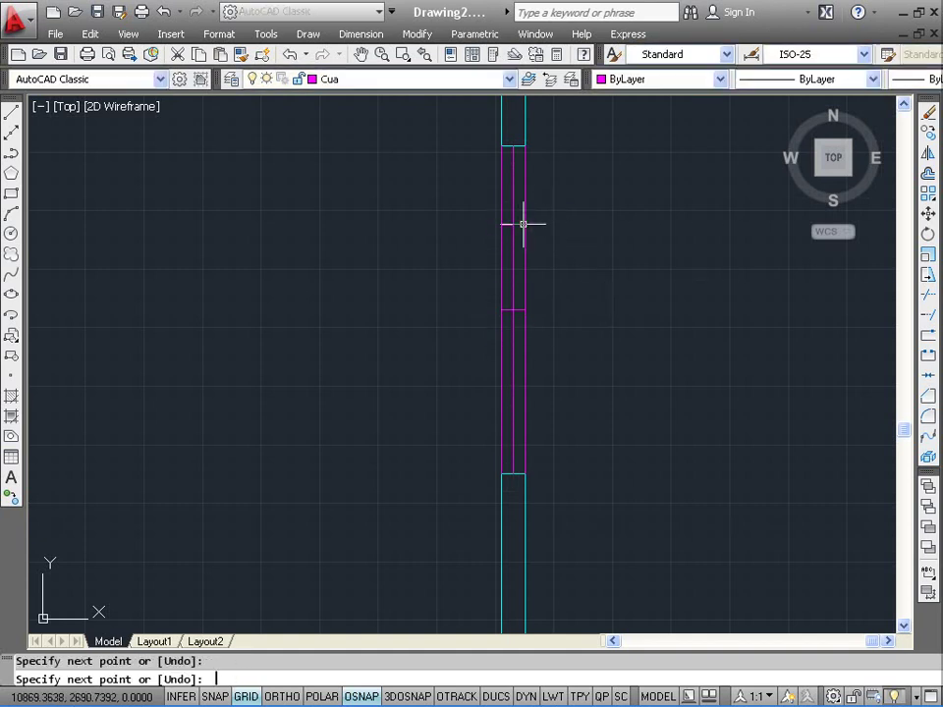
key(Return)
key(Return)
click(502, 383)
shift+right_click(524, 383)
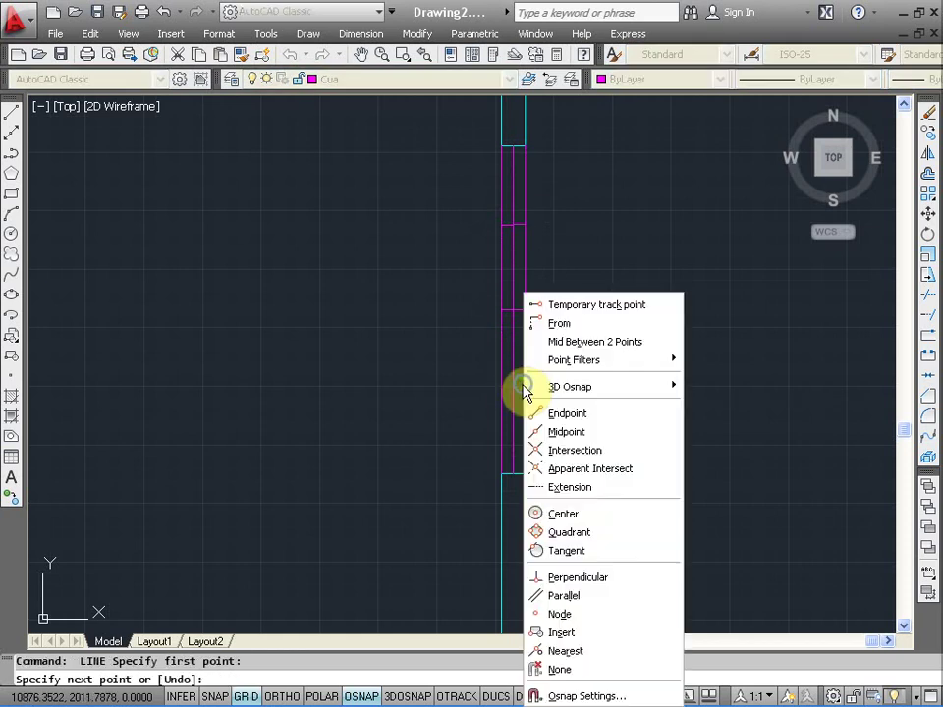
click(579, 575)
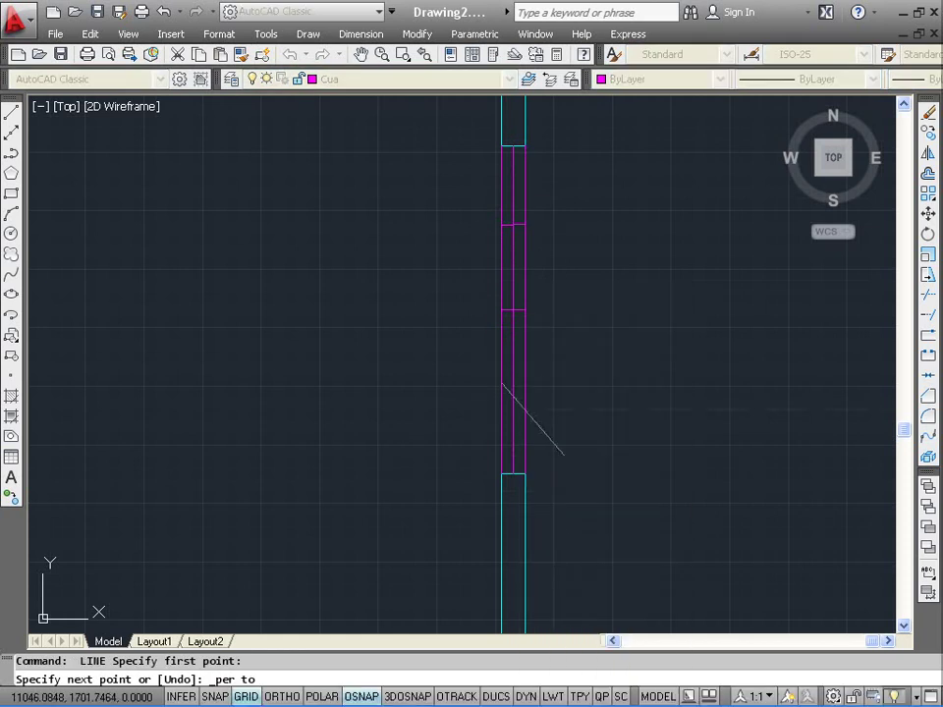
click(525, 383)
key(Return)
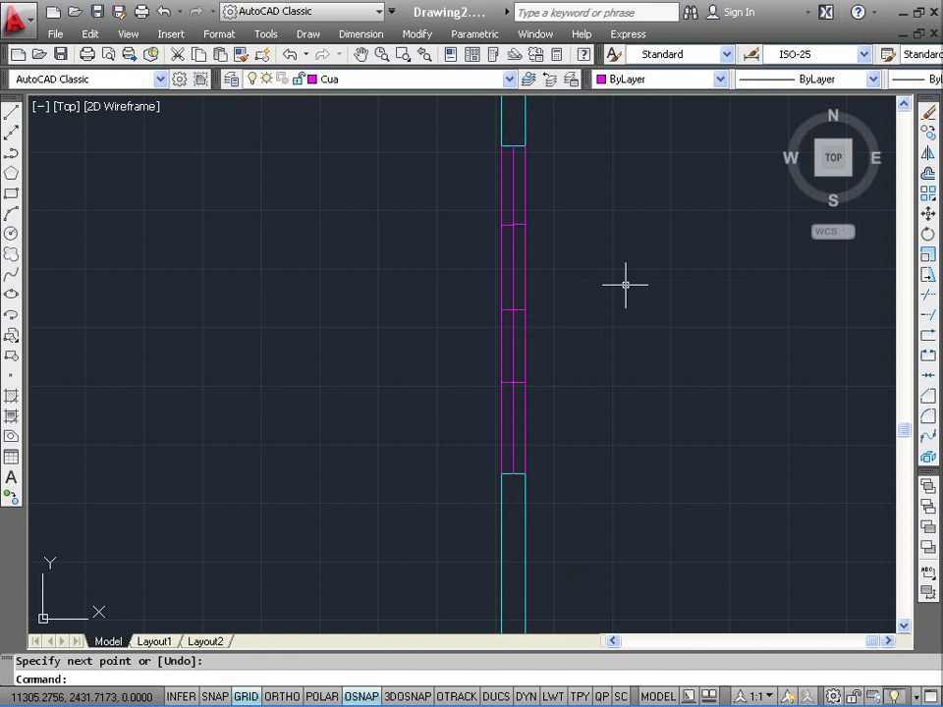
scroll(735, 272, down, 5)
Step: Zoom the reference PDF onto the CHI TIẾT CỬA ĐI door detail, then return to AutoCAD
scroll(251, 248, up, 2)
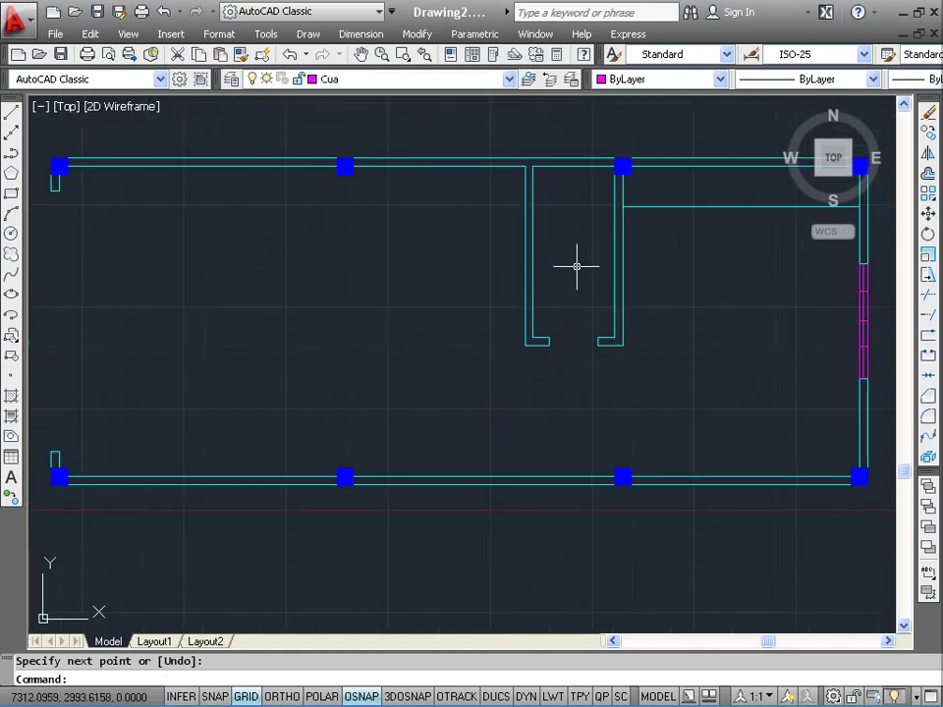
scroll(575, 266, down, 2)
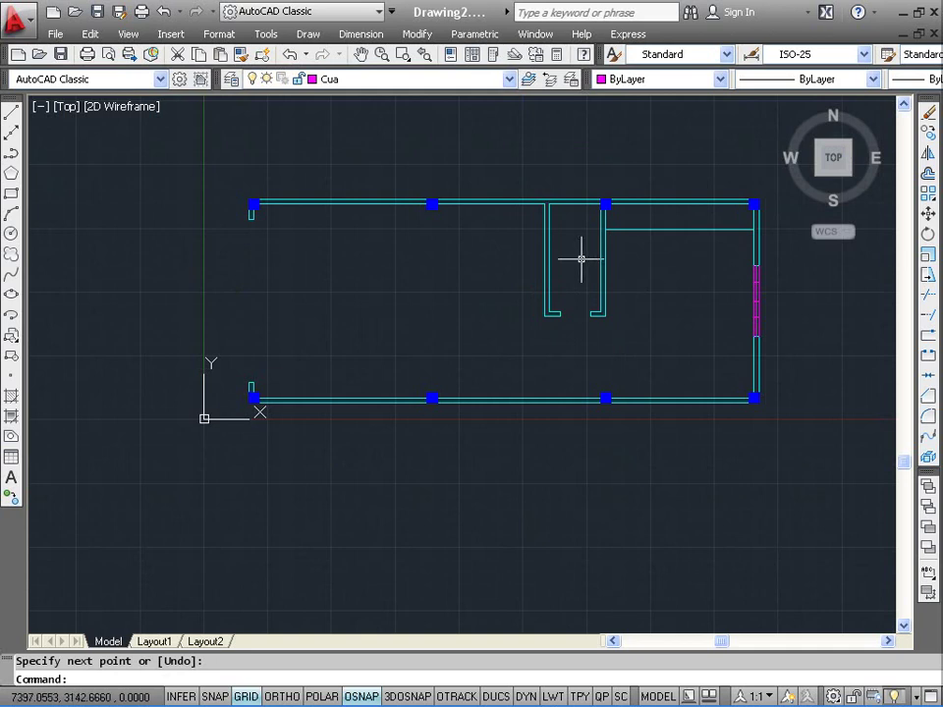
click(462, 693)
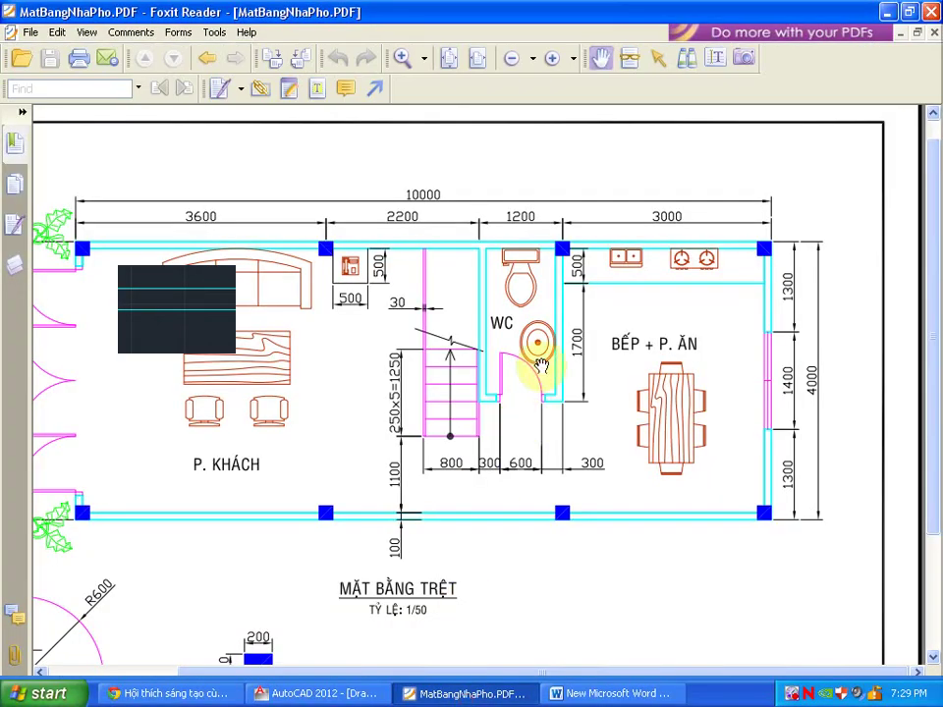
ctrl+scroll(607, 205, down, 1)
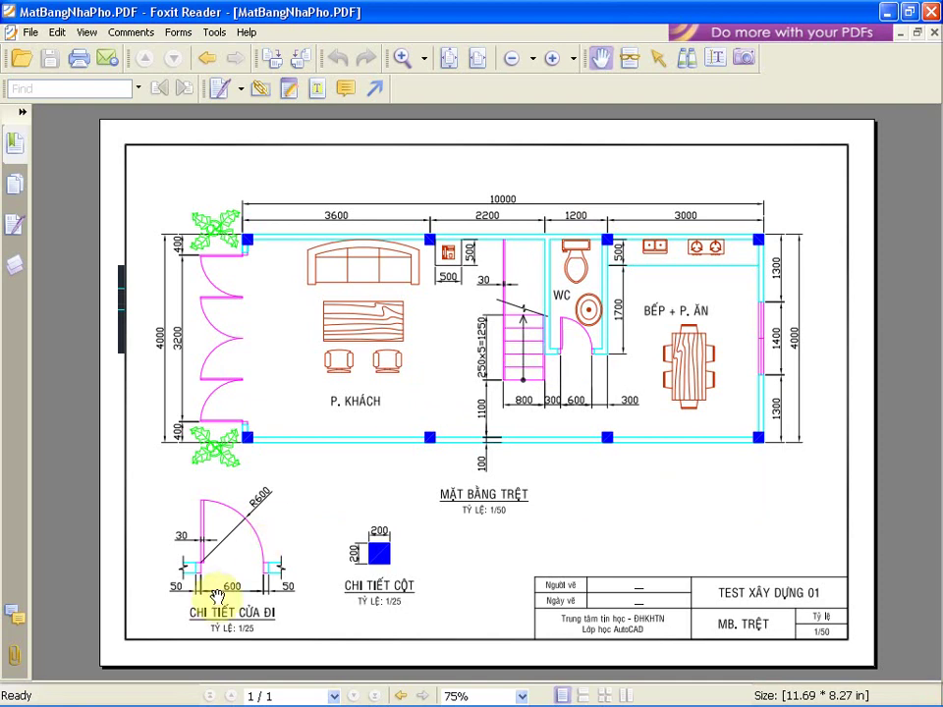
ctrl+scroll(222, 640, up, 3)
ctrl+scroll(197, 619, up, 1)
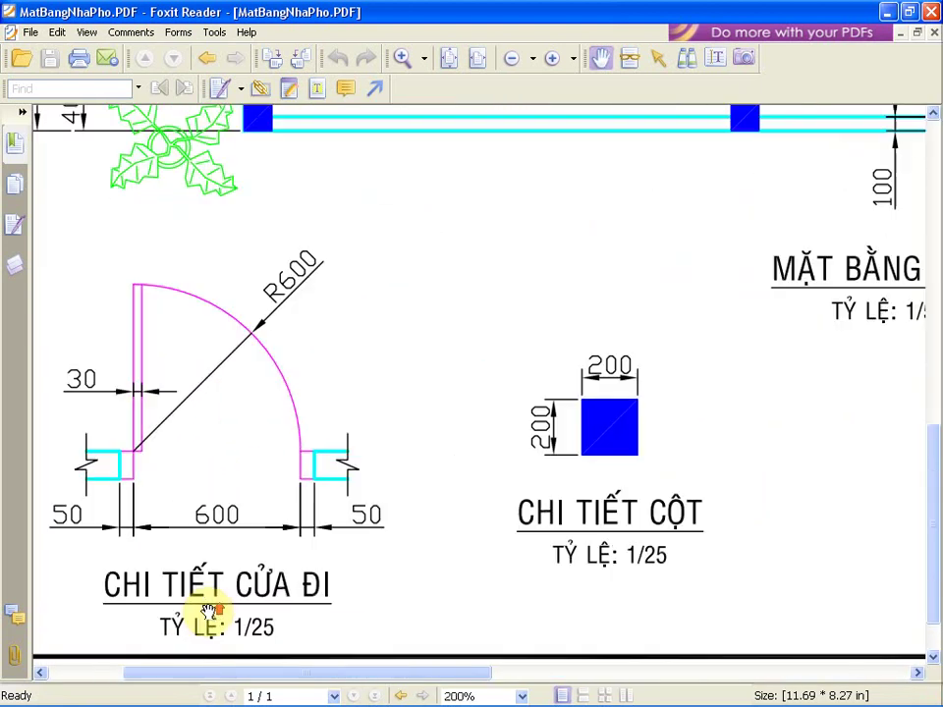
drag(184, 497, 352, 419)
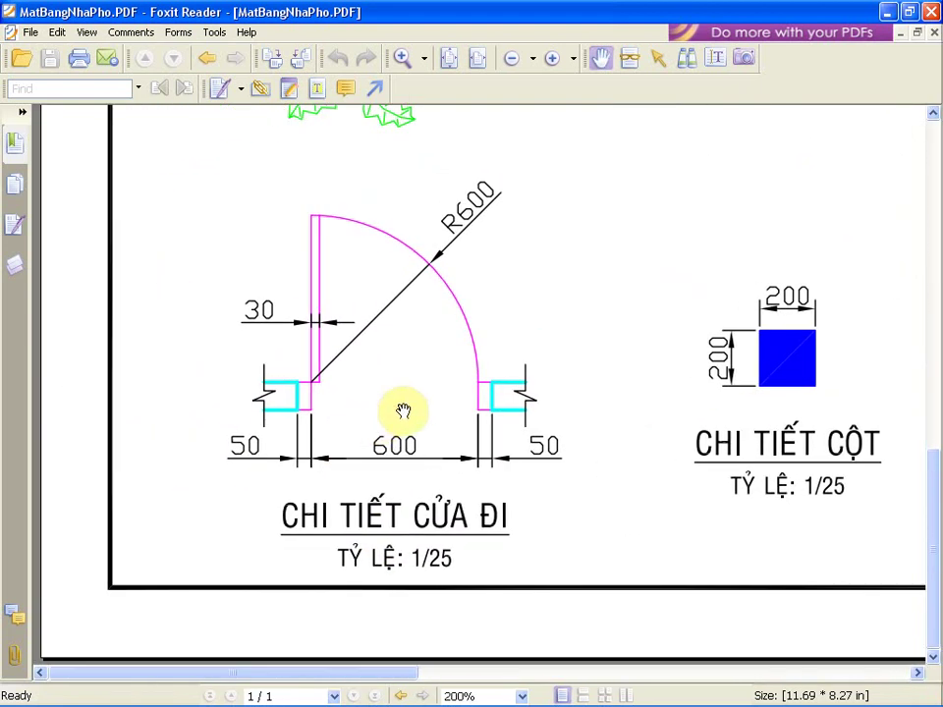
ctrl+scroll(405, 383, up, 1)
drag(502, 344, 511, 353)
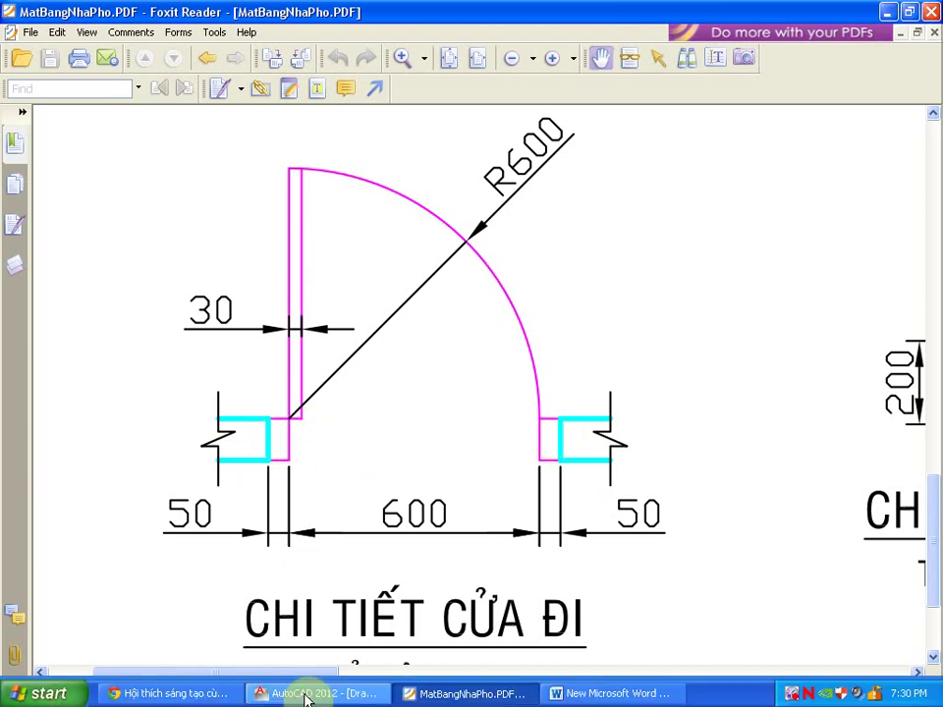
click(306, 690)
Step: Offset the notch's short end line 50 into the wall to mark the jamb width
scroll(589, 305, up, 2)
scroll(547, 312, up, 5)
scroll(513, 324, up, 3)
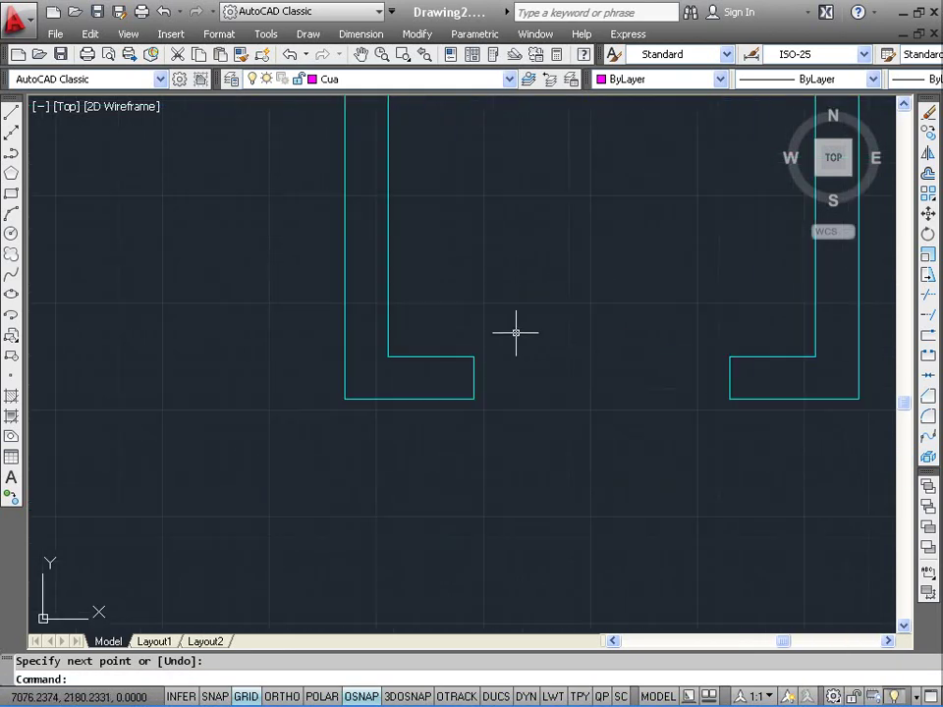
text(o)
key(Return)
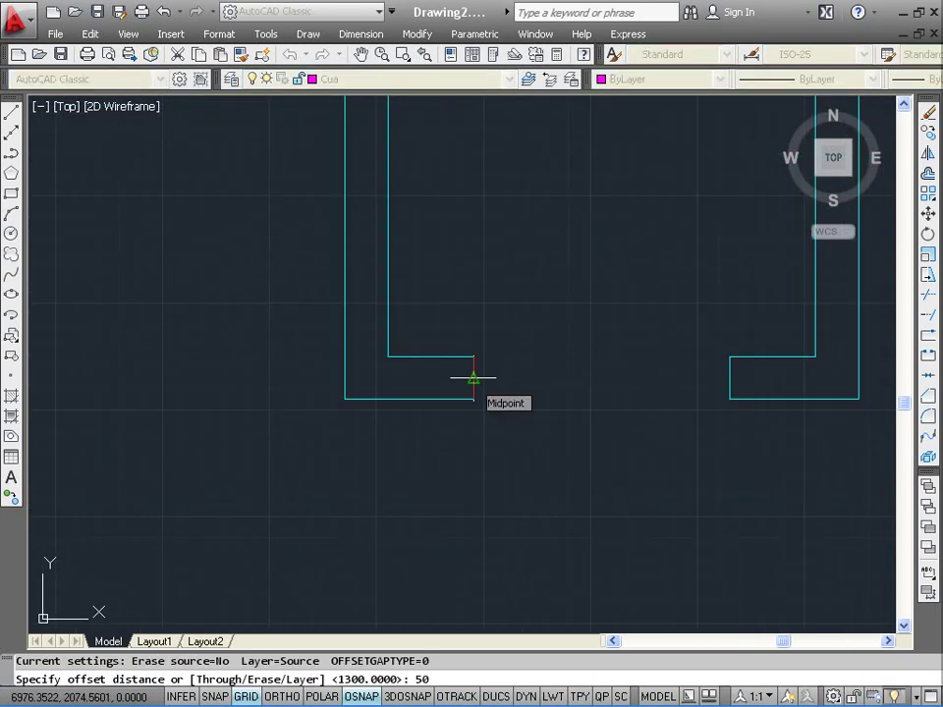
key(Return)
click(473, 378)
click(413, 379)
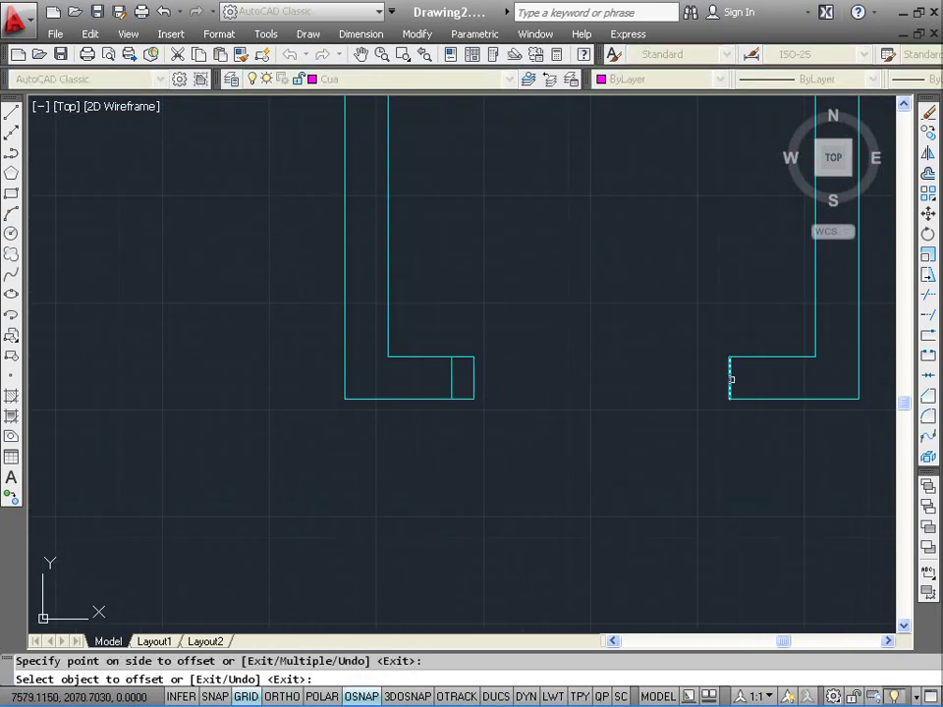
key(Return)
Step: Break the wall lines at the left jamb and move the left jamb rectangle to layer Cua
scroll(621, 380, up, 1)
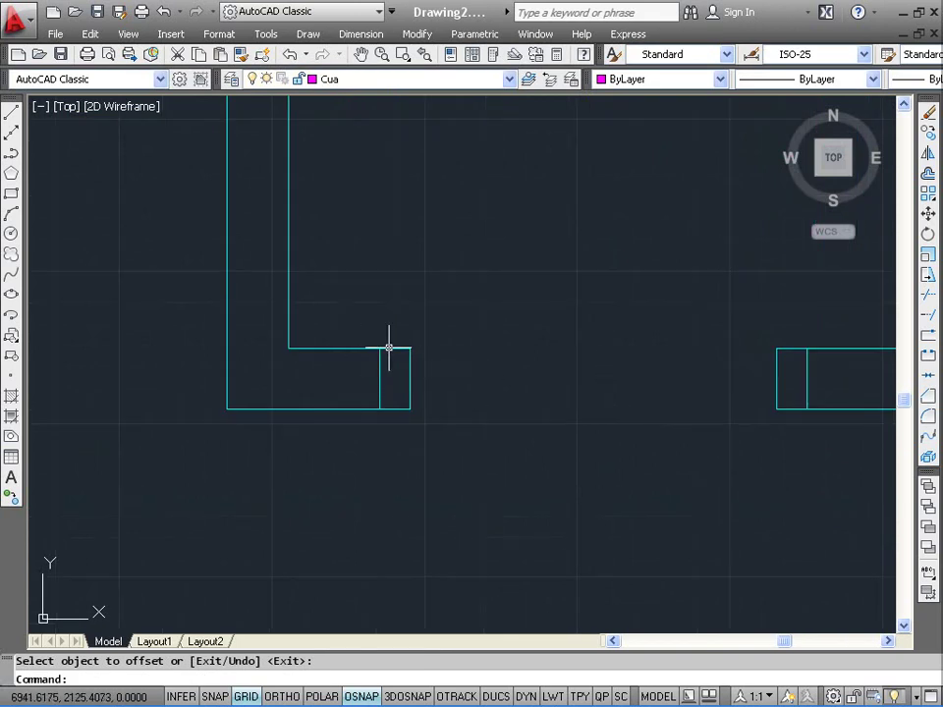
scroll(386, 357, up, 1)
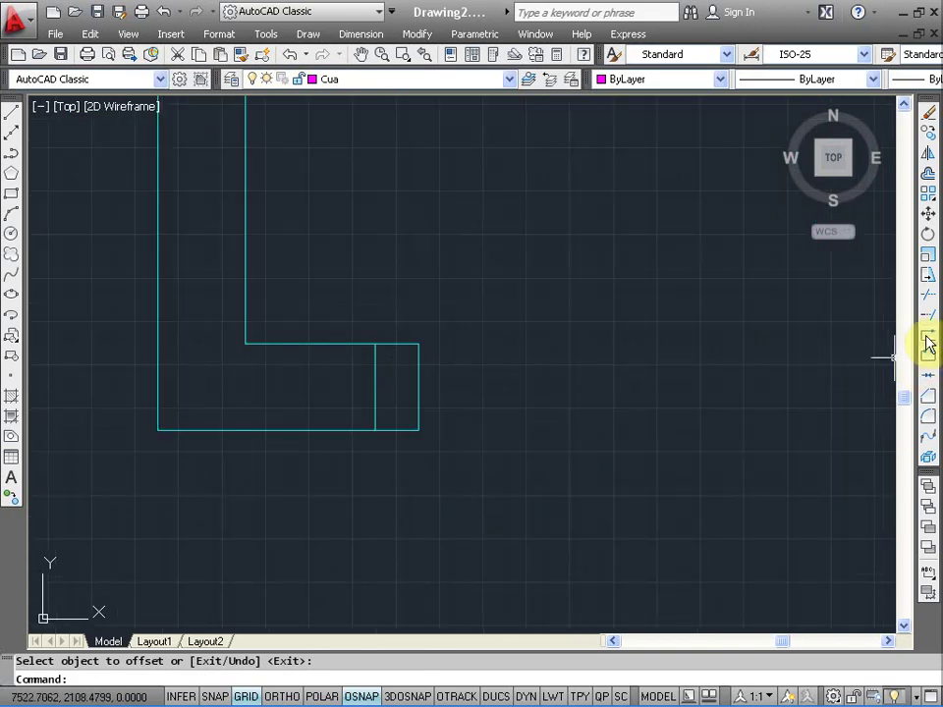
click(928, 343)
click(337, 344)
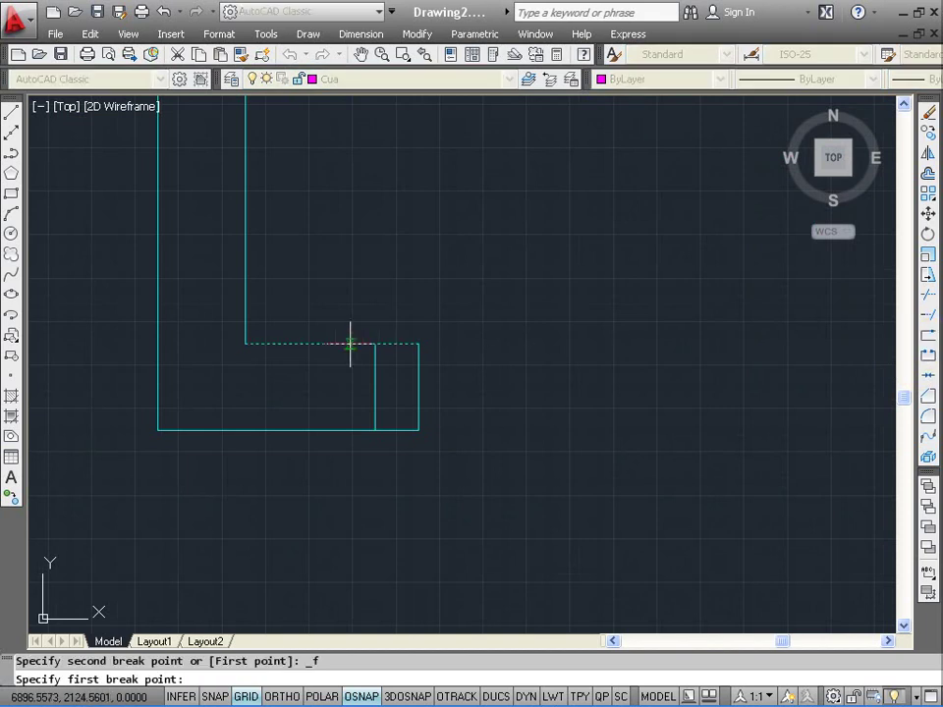
click(374, 344)
click(929, 344)
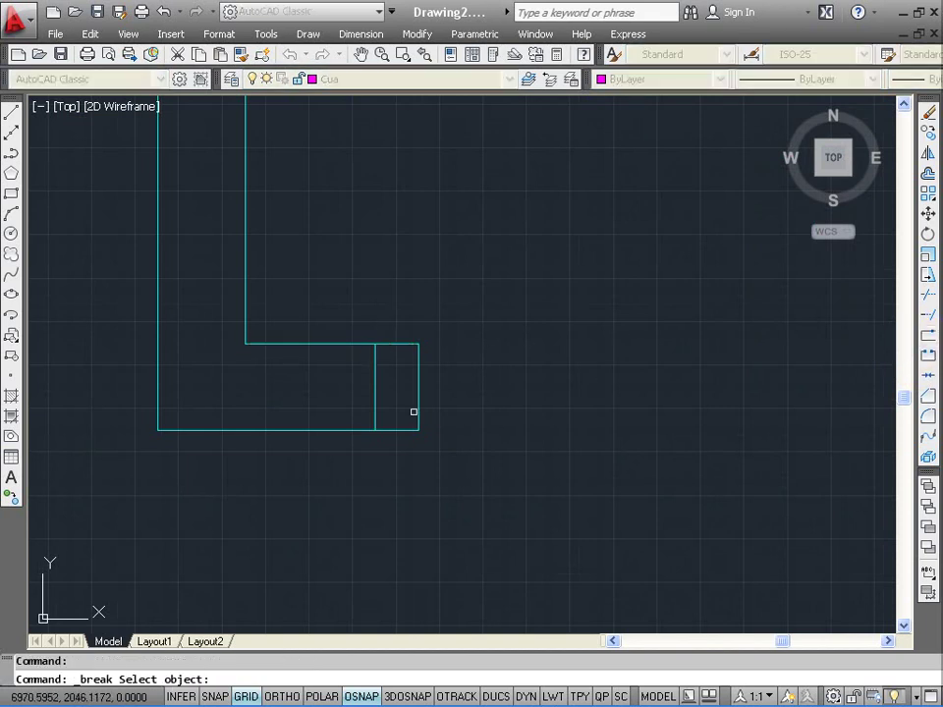
click(351, 430)
click(374, 430)
click(446, 445)
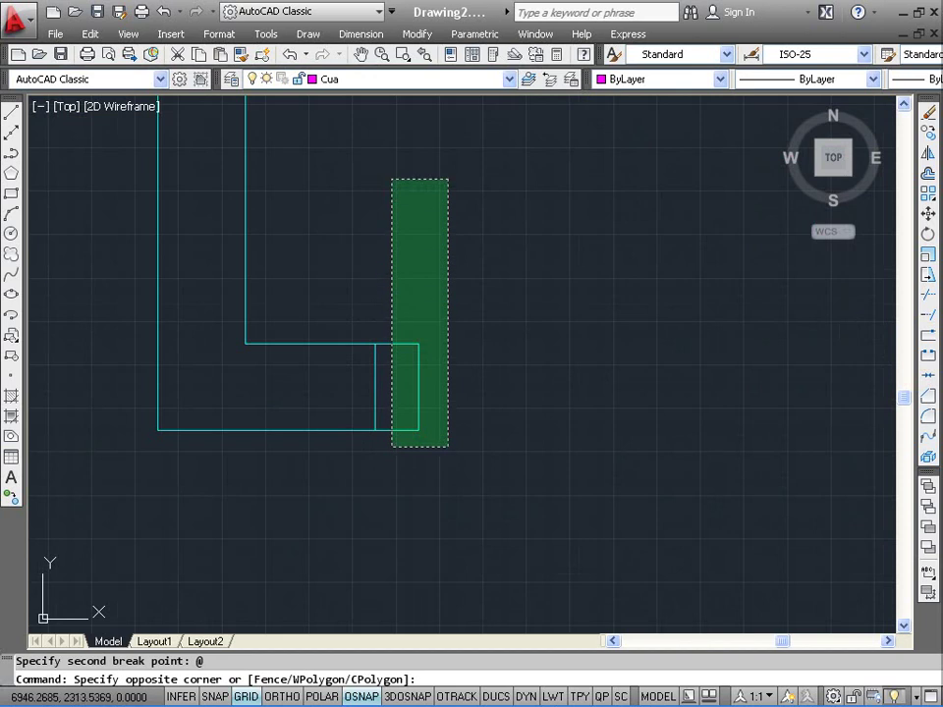
click(392, 206)
click(419, 81)
click(413, 127)
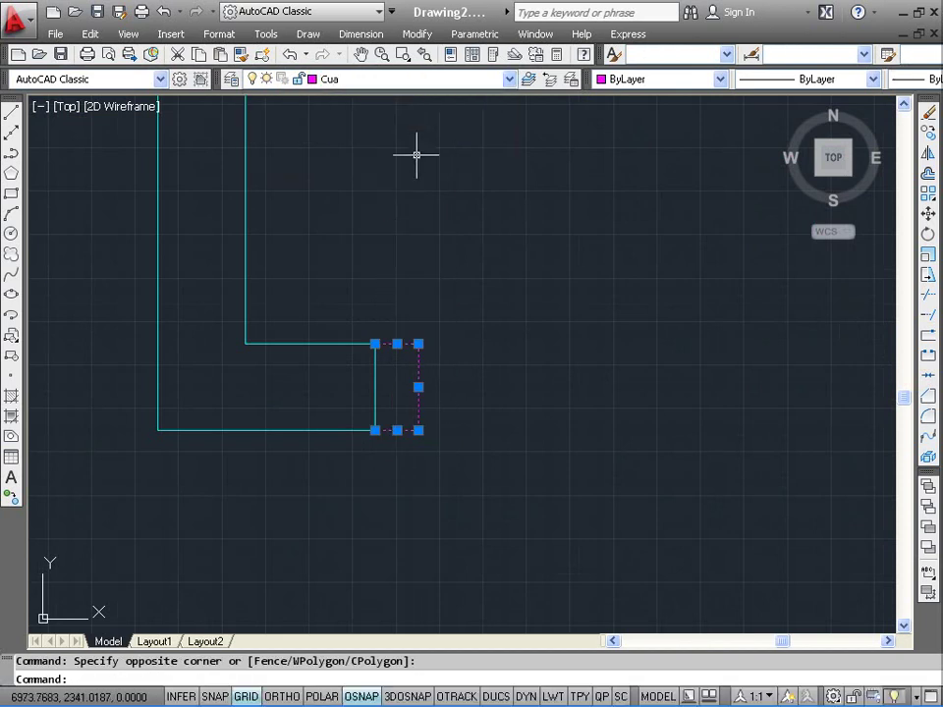
key(Escape)
Step: Break the wall lines at the right jamb and move the right jamb rectangle to layer Cua
scroll(357, 293, down, 5)
scroll(614, 365, up, 5)
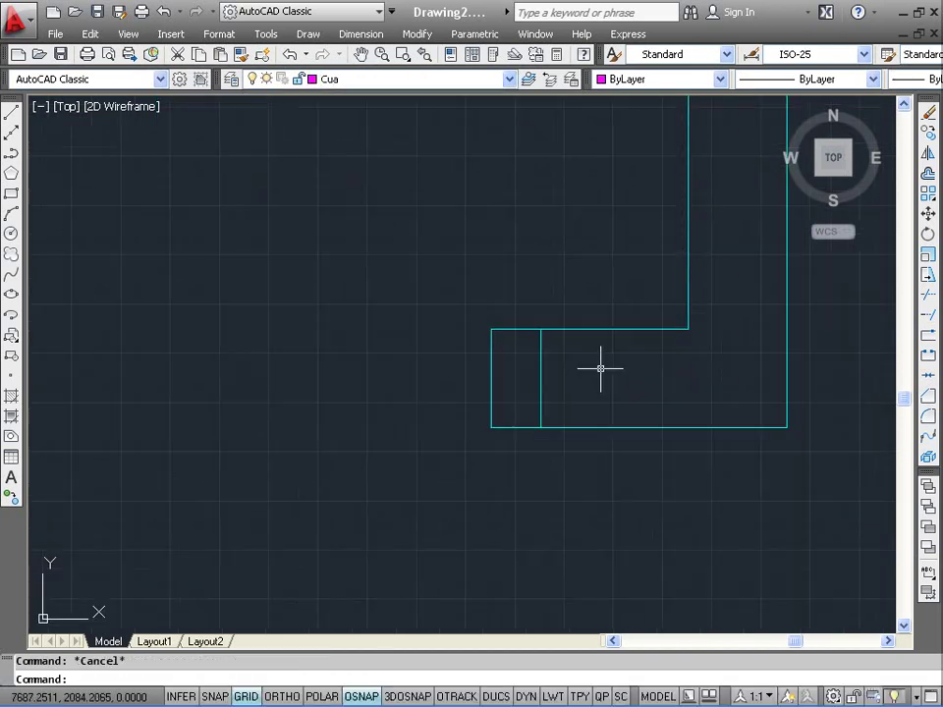
click(929, 336)
click(541, 329)
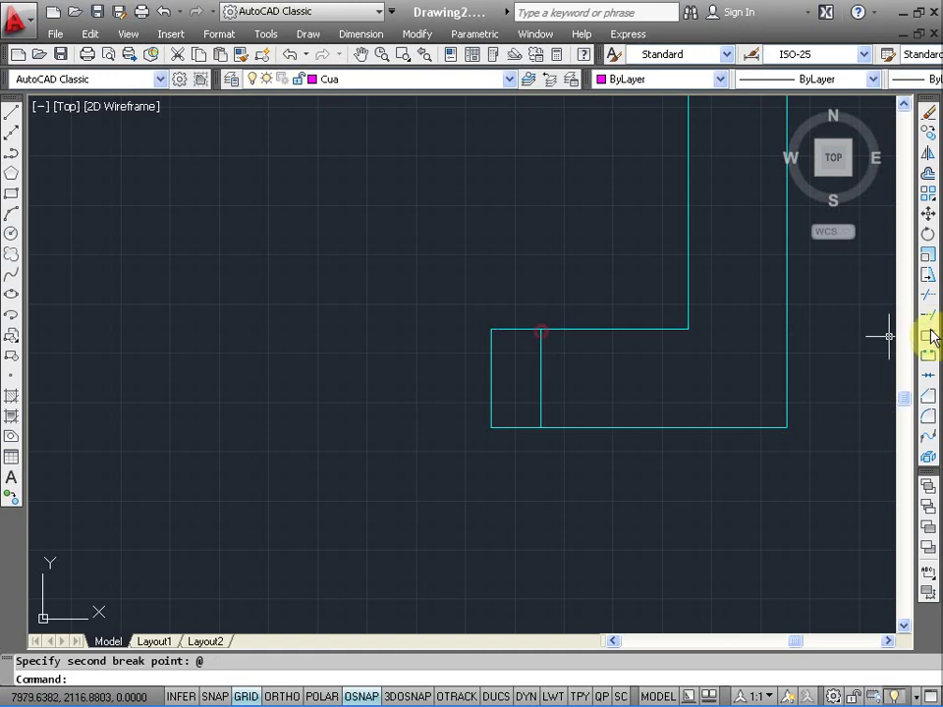
click(928, 336)
click(590, 427)
click(541, 427)
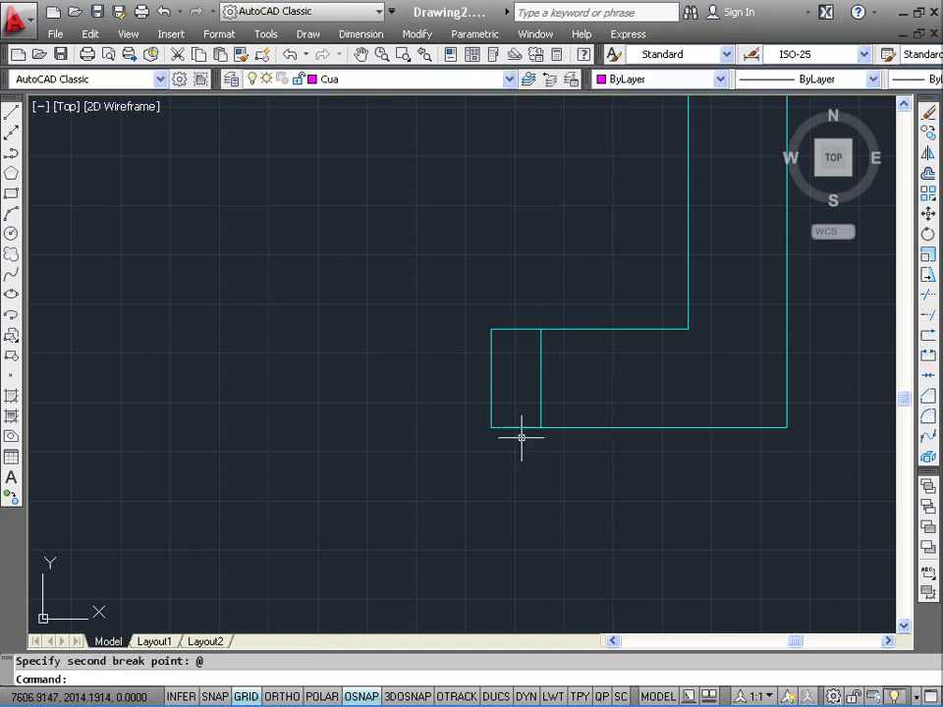
click(518, 437)
click(408, 174)
click(407, 78)
click(407, 127)
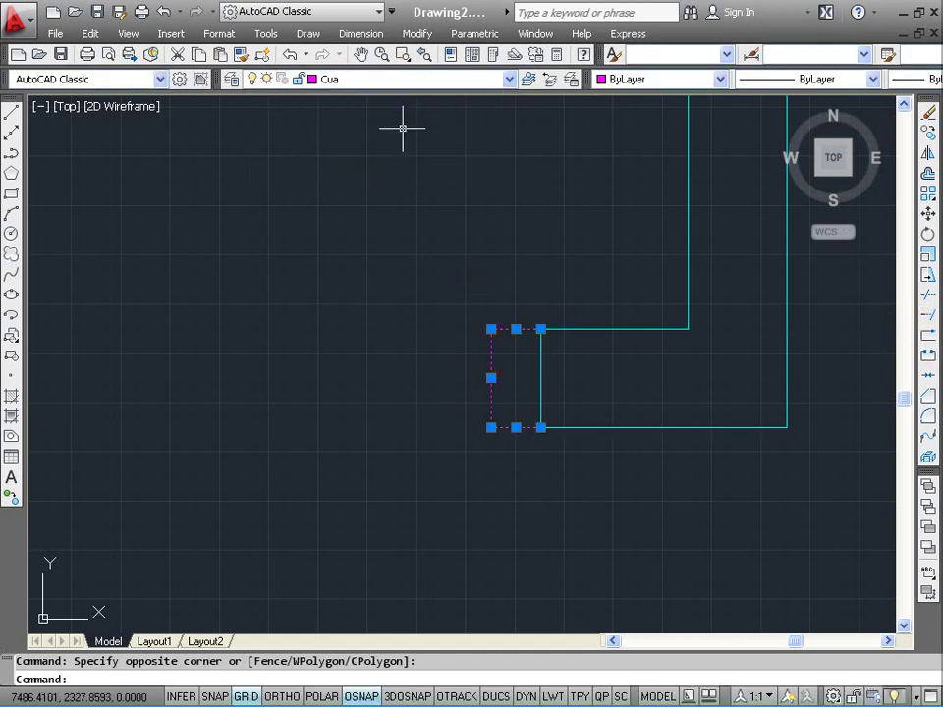
key(Escape)
scroll(549, 417, down, 5)
scroll(440, 341, up, 2)
scroll(435, 347, up, 3)
text(c)
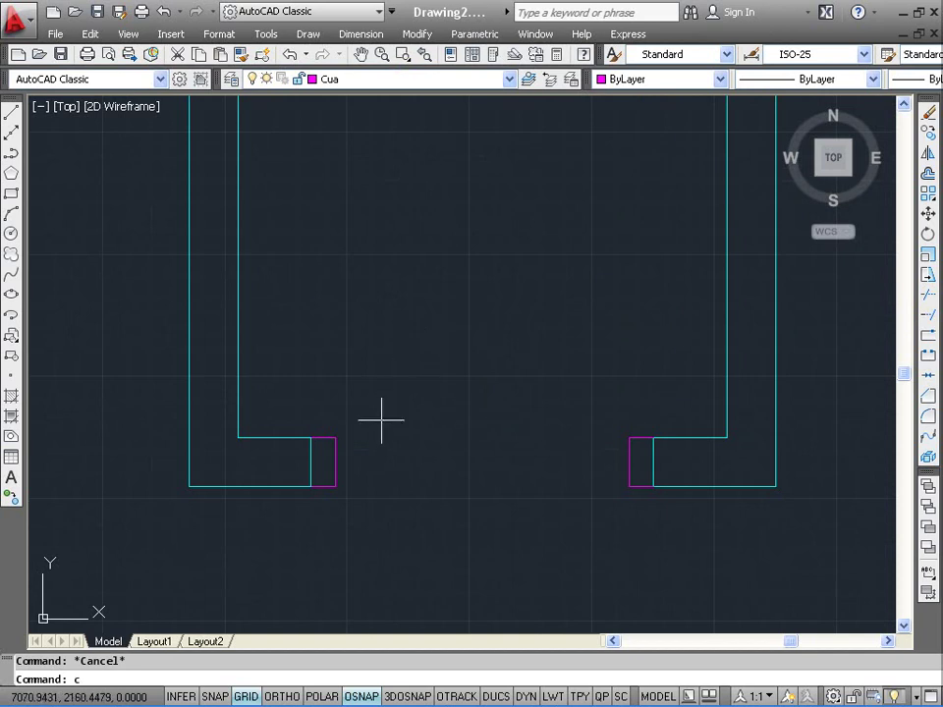
Step: Draw a radius-600 circle at the left jamb corner and a vertical door leaf line to its top
key(Return)
click(335, 438)
text(600)
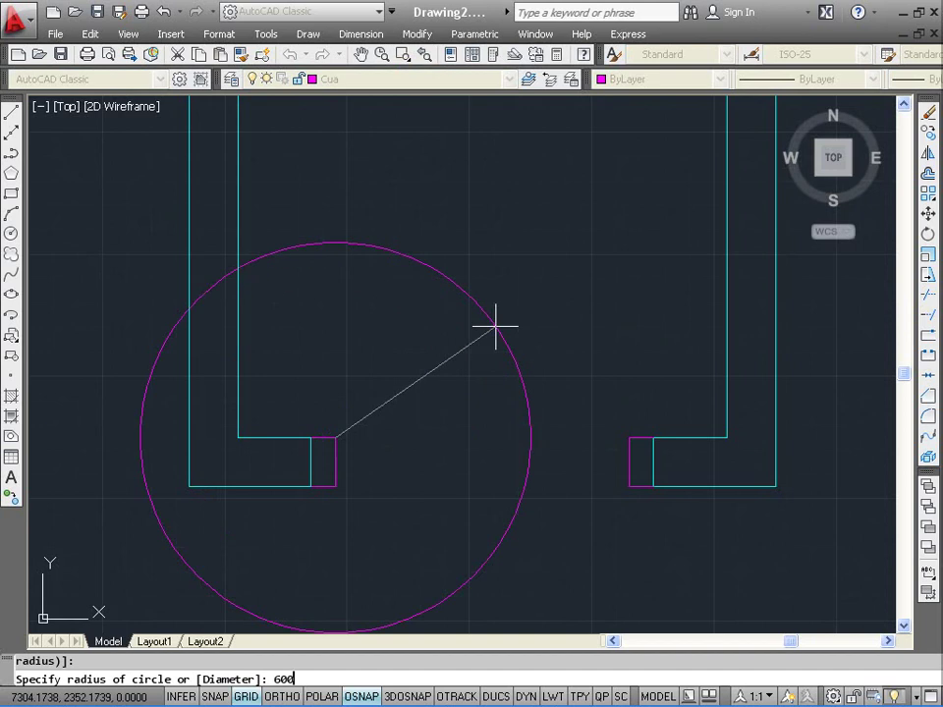
key(Return)
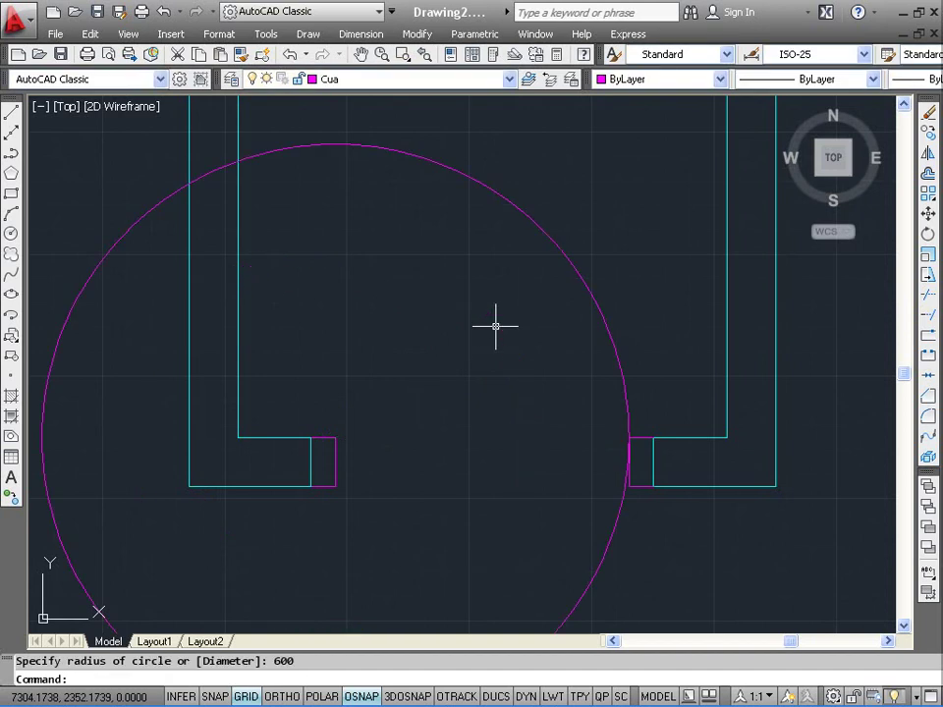
key(Return)
click(335, 438)
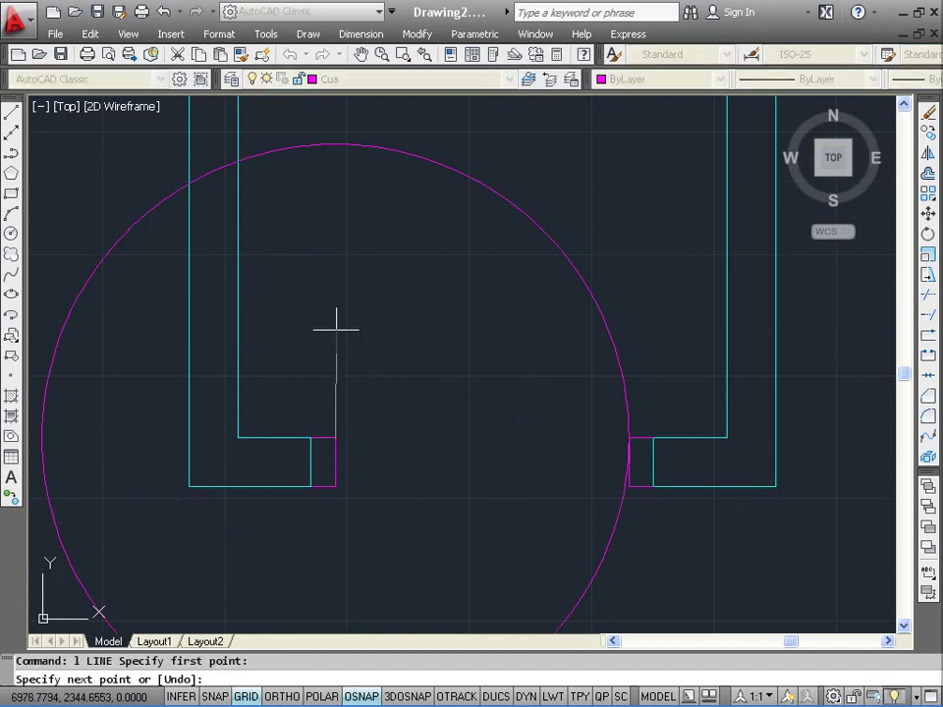
click(335, 145)
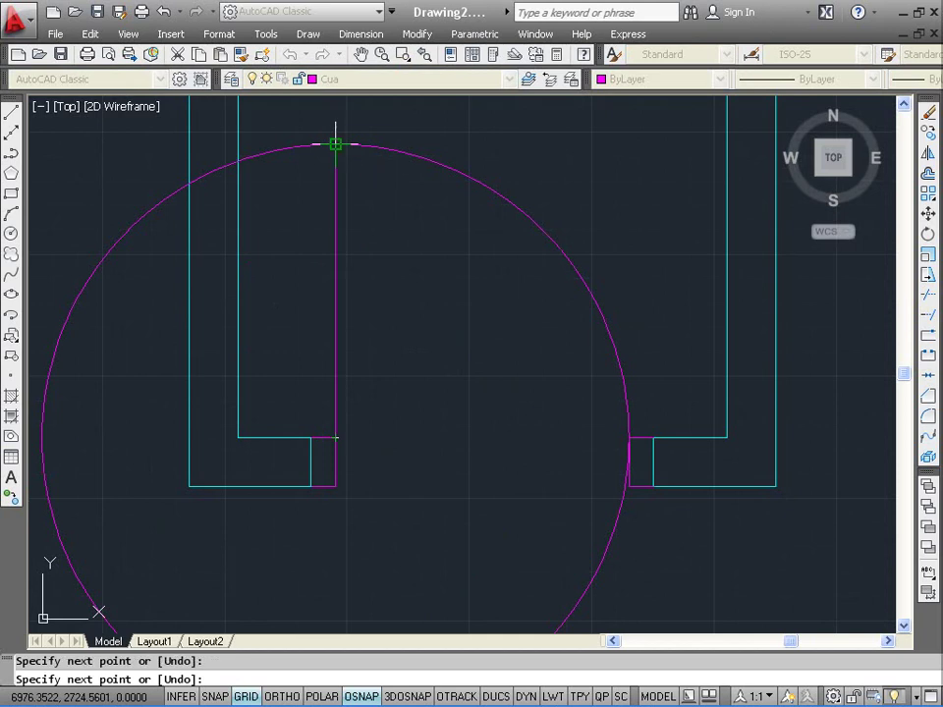
key(Return)
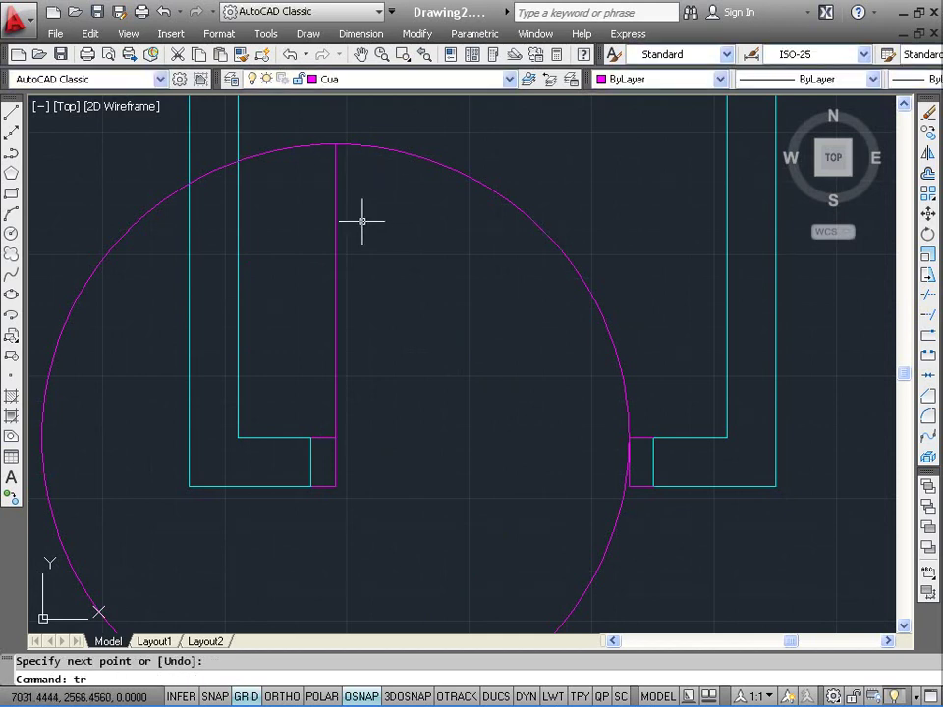
Step: Trim the circle to the quarter-arc door swing between the leaf line and the right jamb
key(Return)
click(334, 180)
click(636, 438)
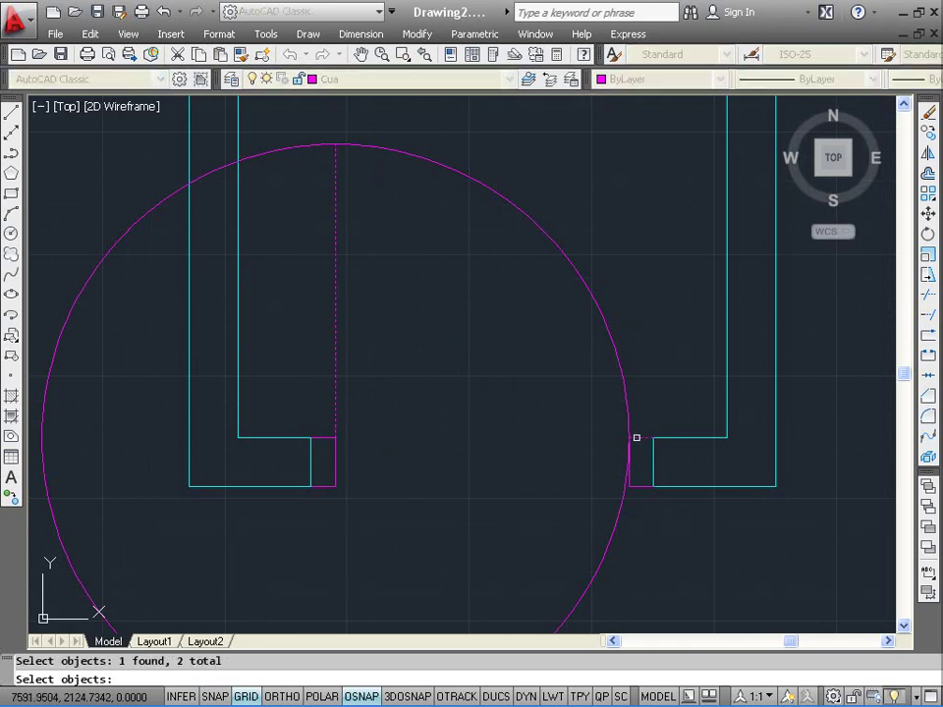
key(Return)
click(621, 516)
key(Return)
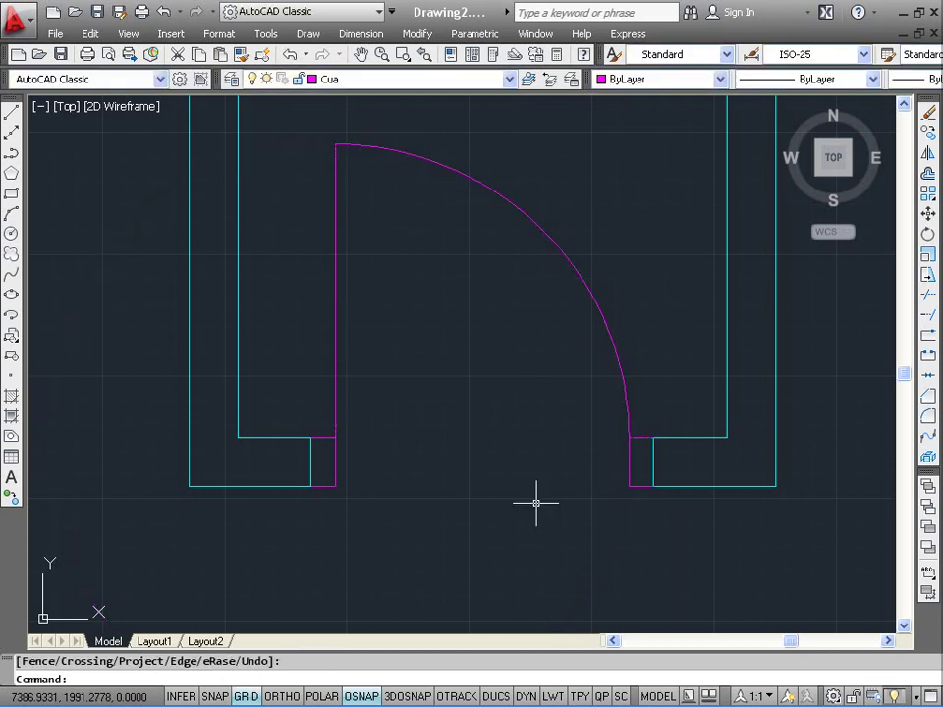
key(Return)
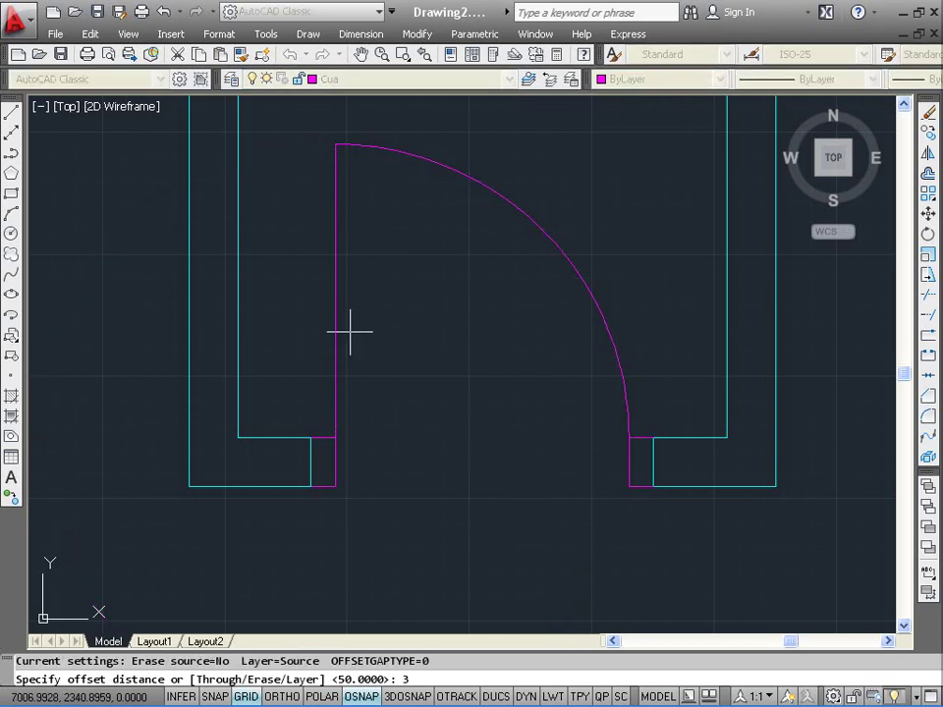
Step: Offset the door leaf line 30 toward the swing side
key(Return)
click(336, 334)
click(367, 356)
key(Return)
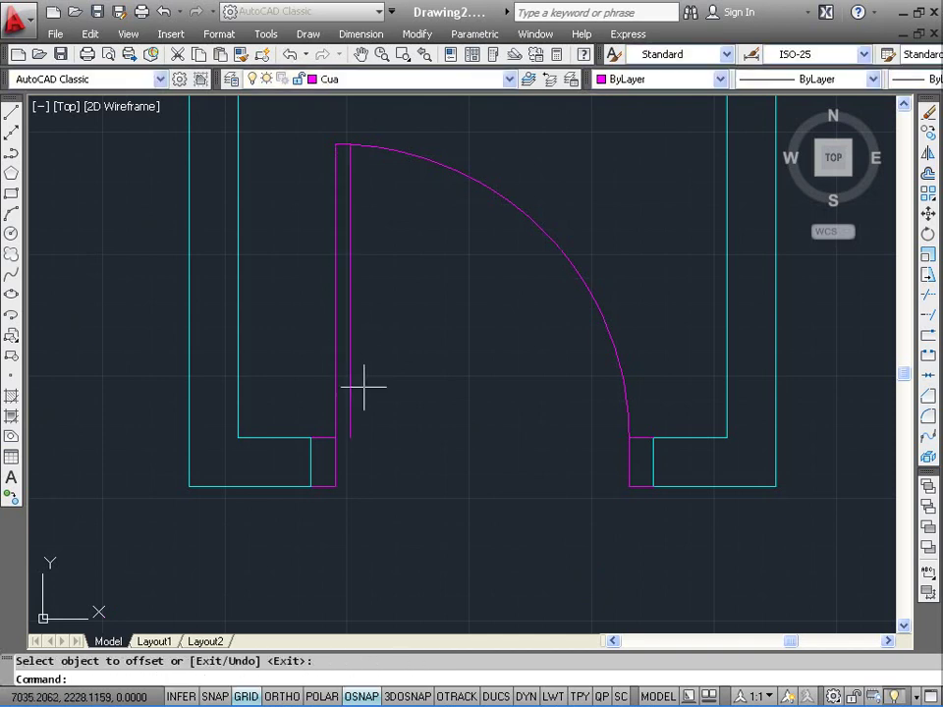
Step: Draw lines closing the jamb corner gap and the top of the door leaf
scroll(357, 453, up, 3)
scroll(356, 453, up, 3)
text(l)
key(Return)
click(262, 397)
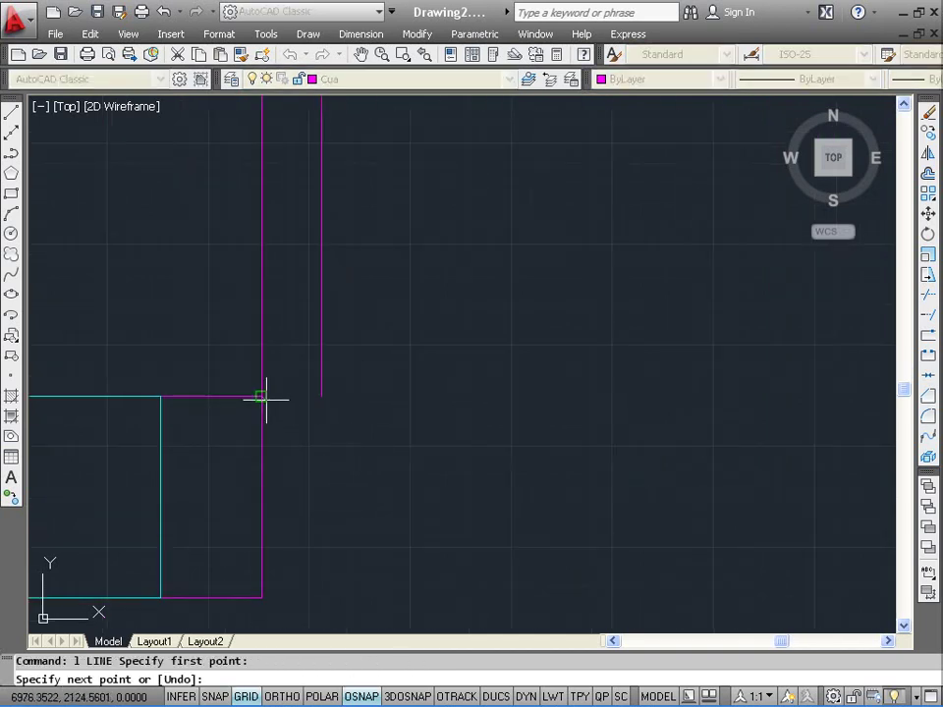
click(322, 397)
key(Return)
scroll(374, 448, down, 3)
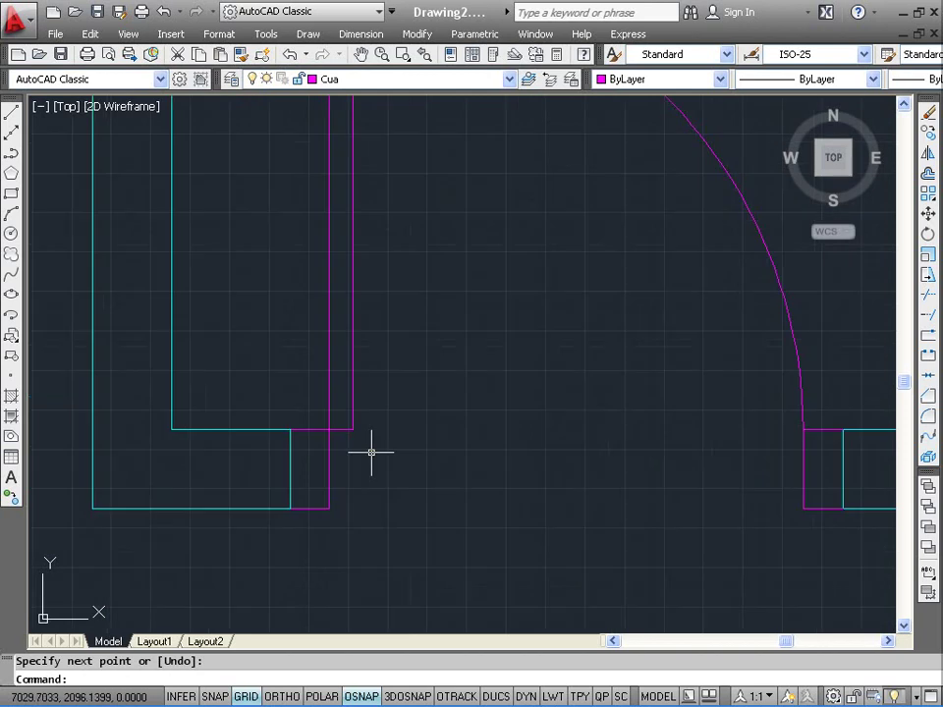
scroll(374, 448, down, 2)
scroll(351, 269, up, 3)
scroll(340, 270, up, 2)
scroll(351, 275, up, 4)
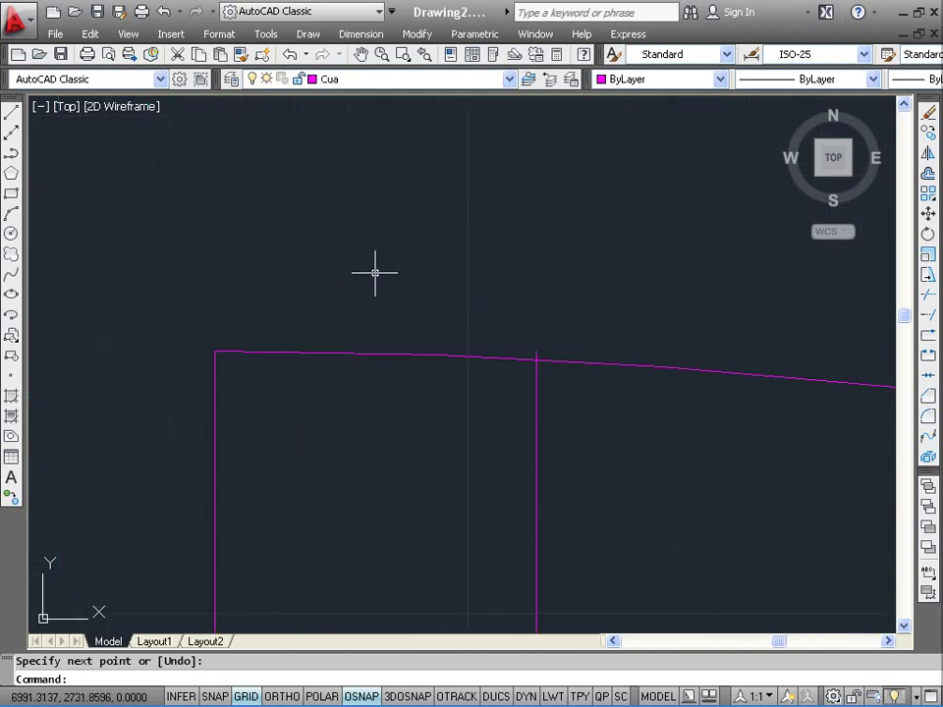
text(l)
key(Return)
scroll(501, 336, up, 2)
click(548, 355)
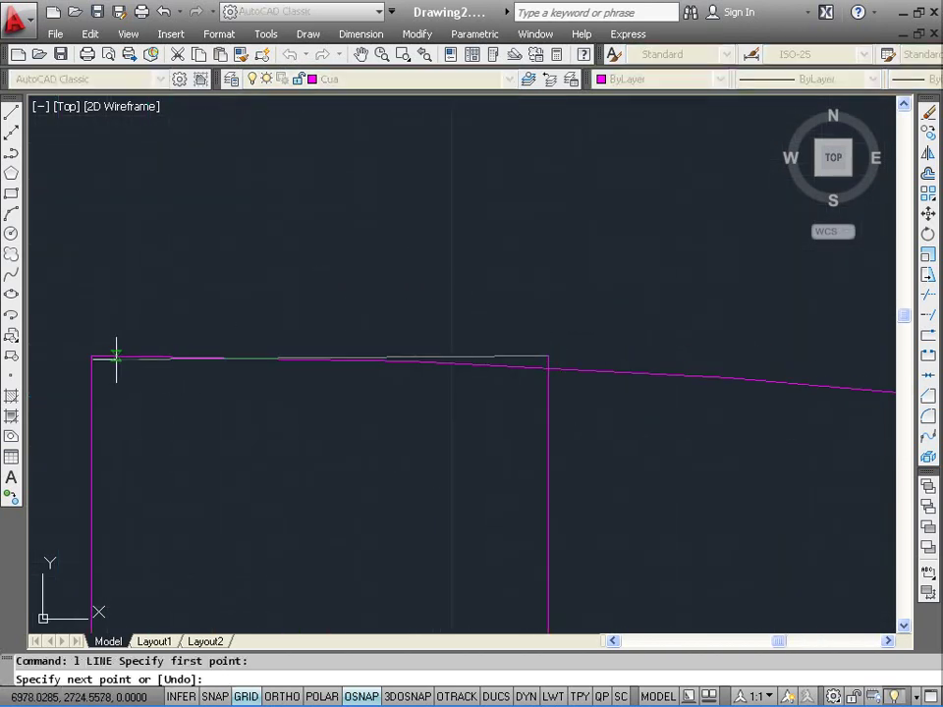
click(91, 356)
key(Return)
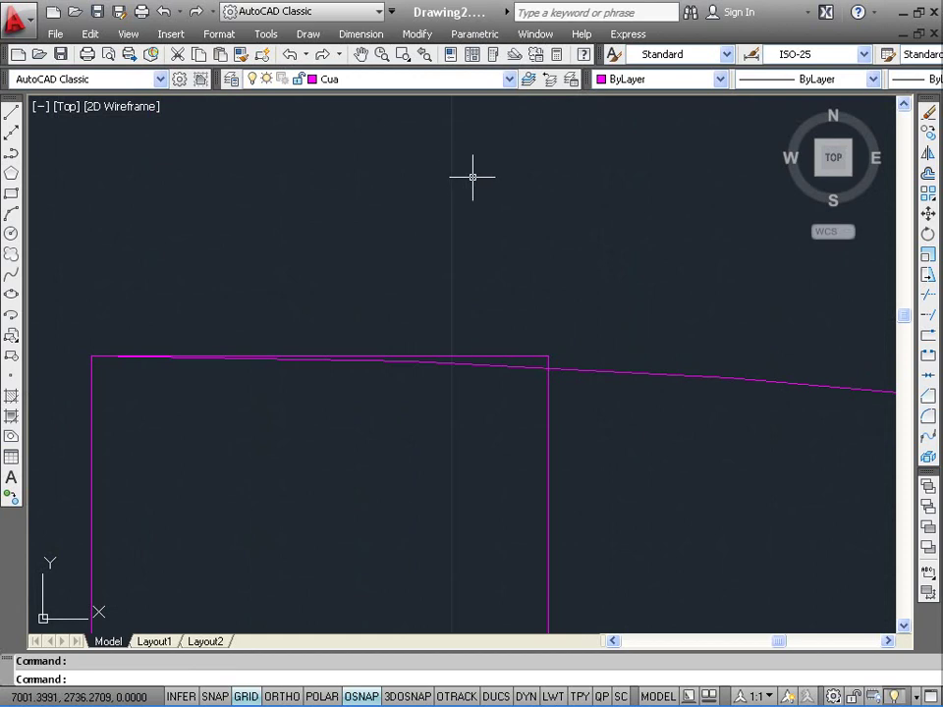
Step: Select the jamb lines, door leaf lines and swing arc to check the door outline
scroll(473, 177, down, 6)
scroll(444, 200, down, 6)
scroll(444, 255, down, 2)
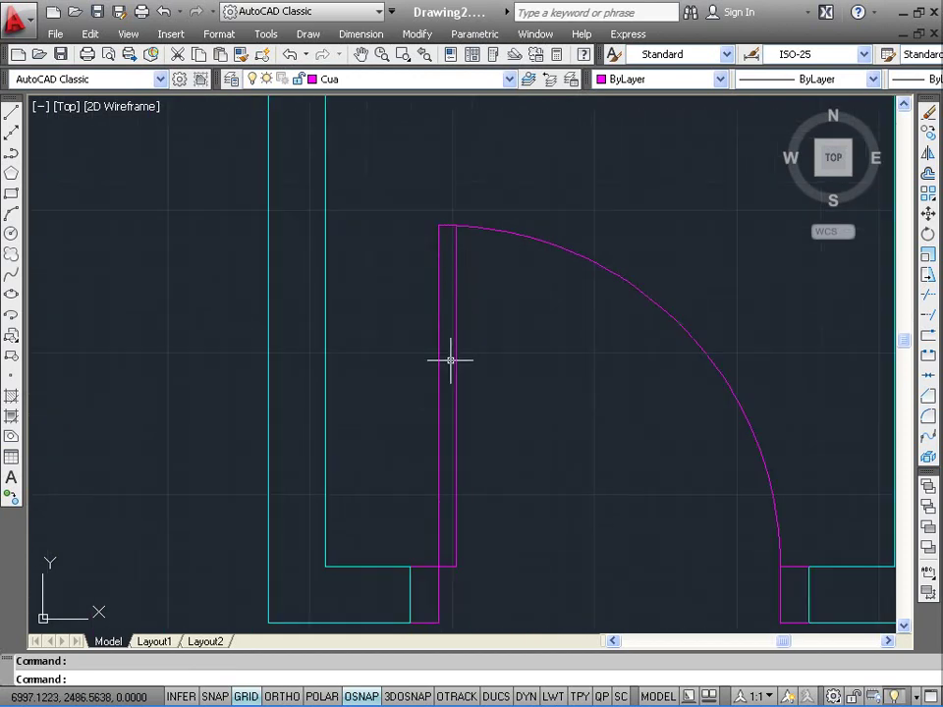
click(433, 587)
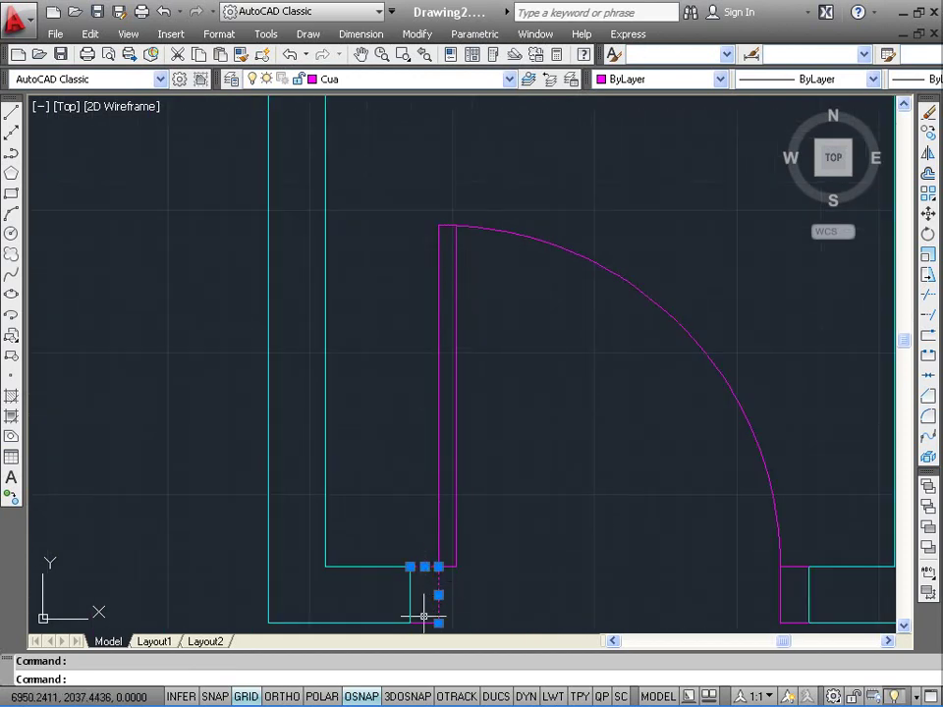
scroll(491, 589, down, 3)
scroll(580, 550, up, 4)
click(615, 543)
click(622, 461)
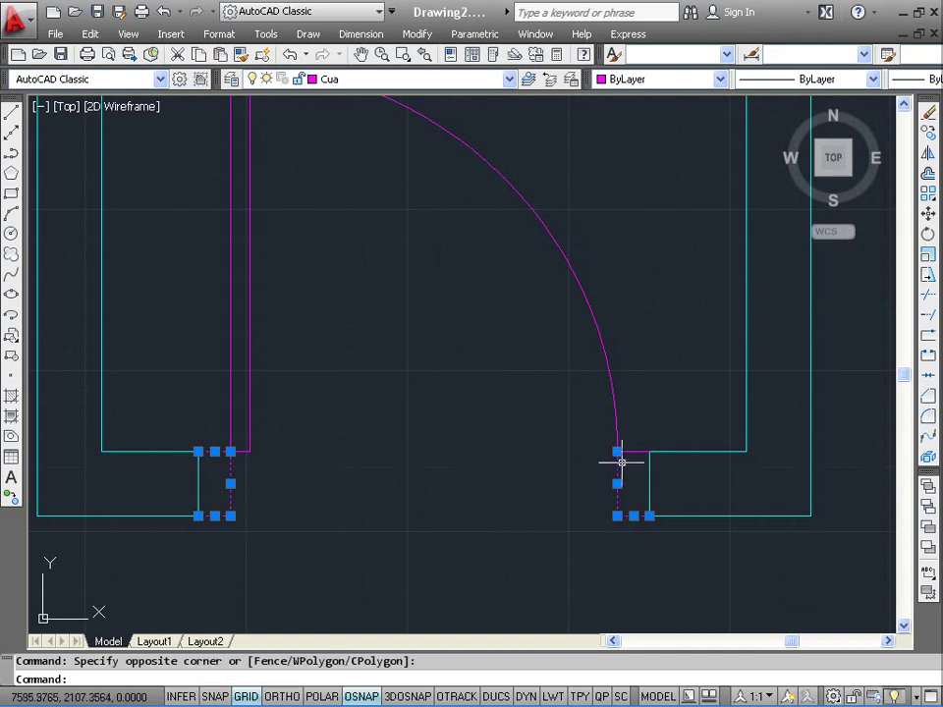
click(638, 452)
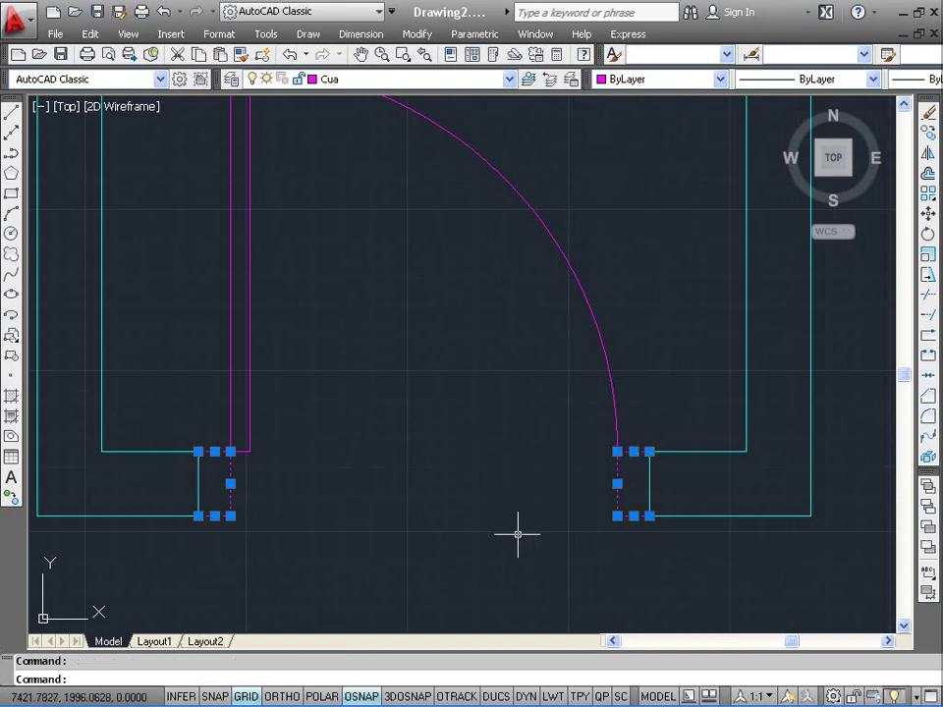
scroll(518, 534, down, 2)
click(396, 400)
click(317, 354)
scroll(350, 482, up, 3)
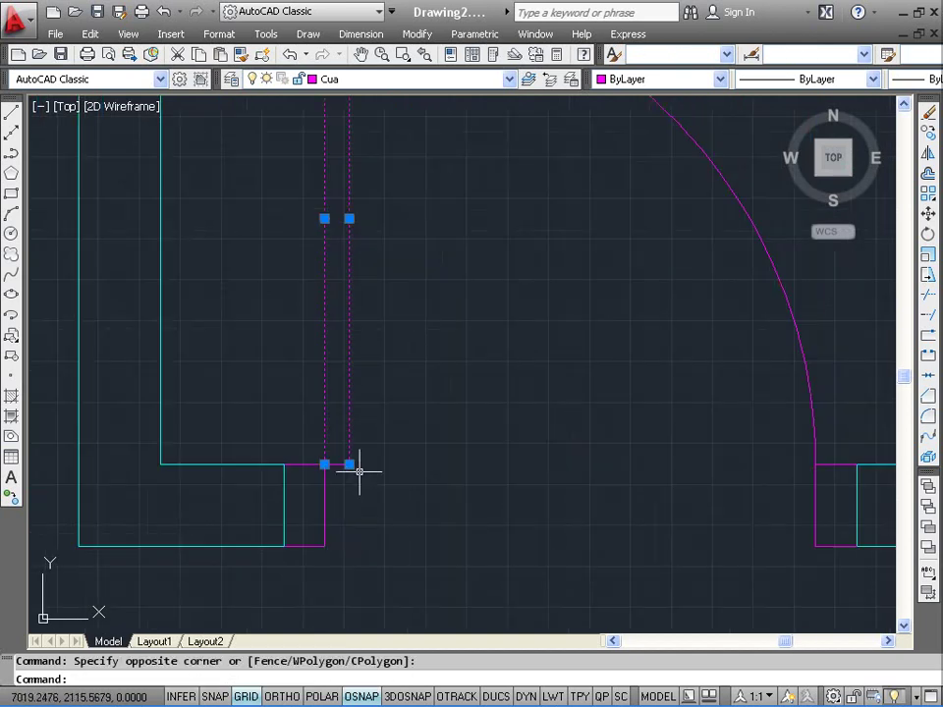
scroll(333, 442, down, 2)
key(Escape)
drag(584, 288, 569, 291)
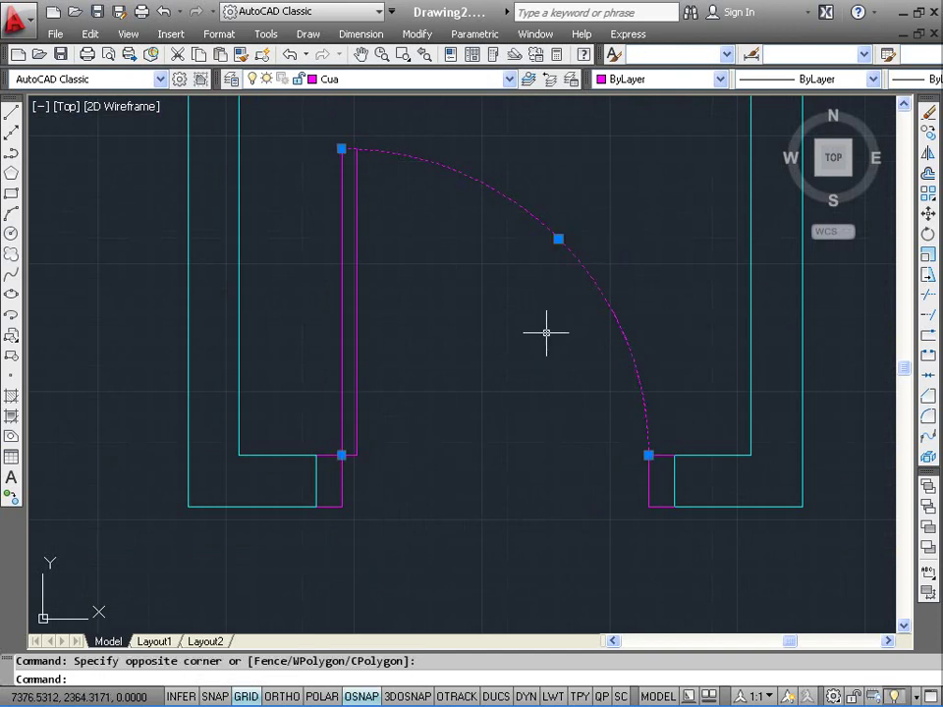
key(Escape)
Step: Offset the small cyan rectangle's top edge 50 units inward
scroll(645, 373, down, 2)
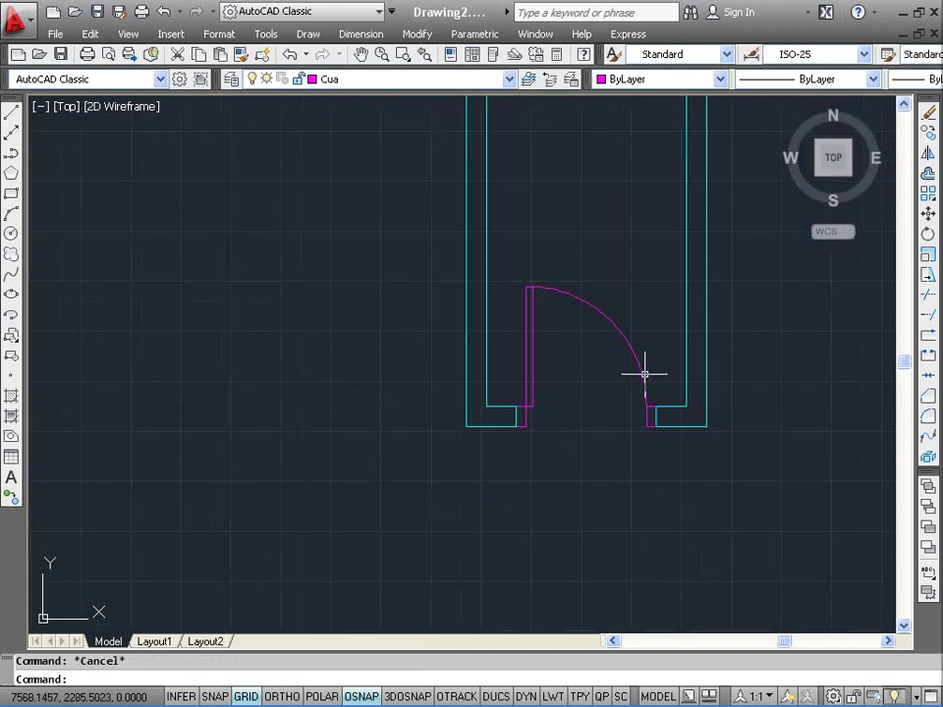
scroll(642, 377, down, 2)
scroll(30, 349, up, 1)
scroll(25, 339, up, 1)
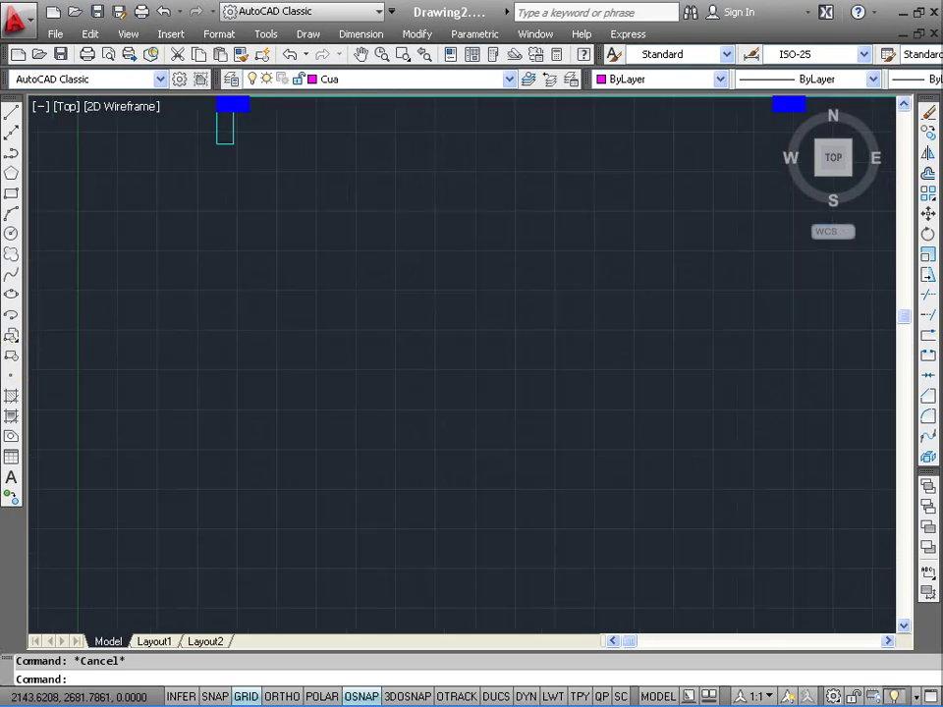
scroll(418, 335, down, 1)
scroll(178, 575, up, 2)
scroll(301, 569, up, 1)
scroll(393, 516, up, 3)
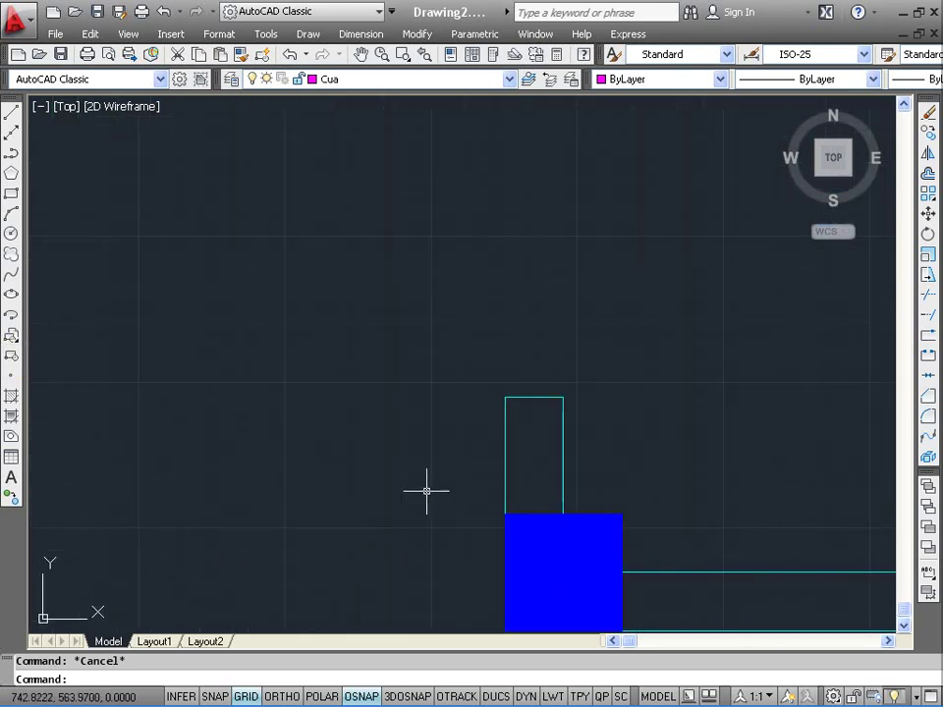
key(Return)
text(50)
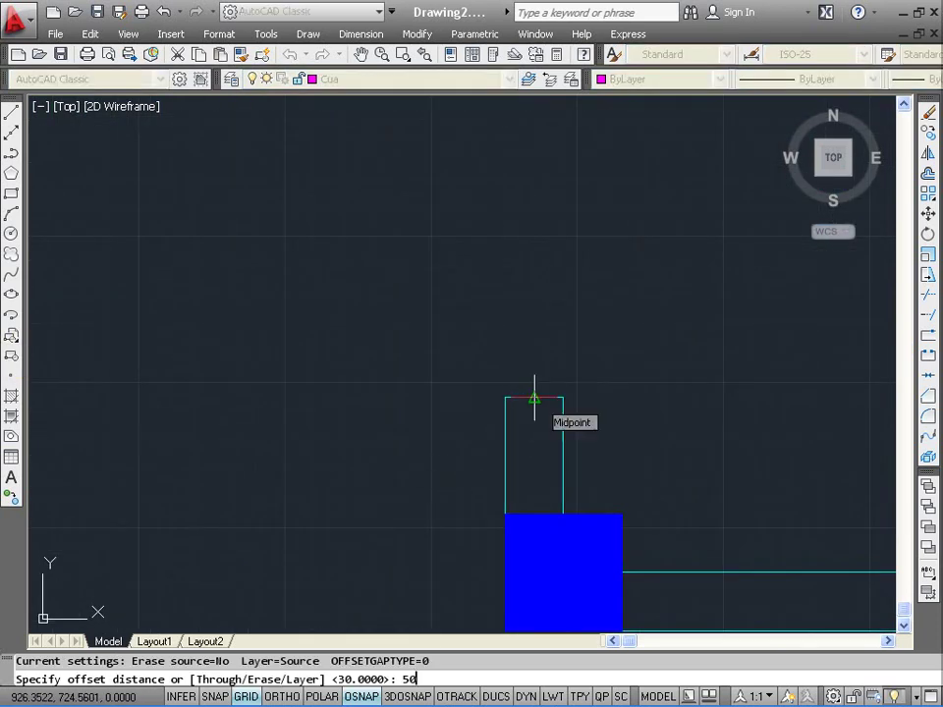
key(Return)
click(540, 398)
click(541, 432)
key(Escape)
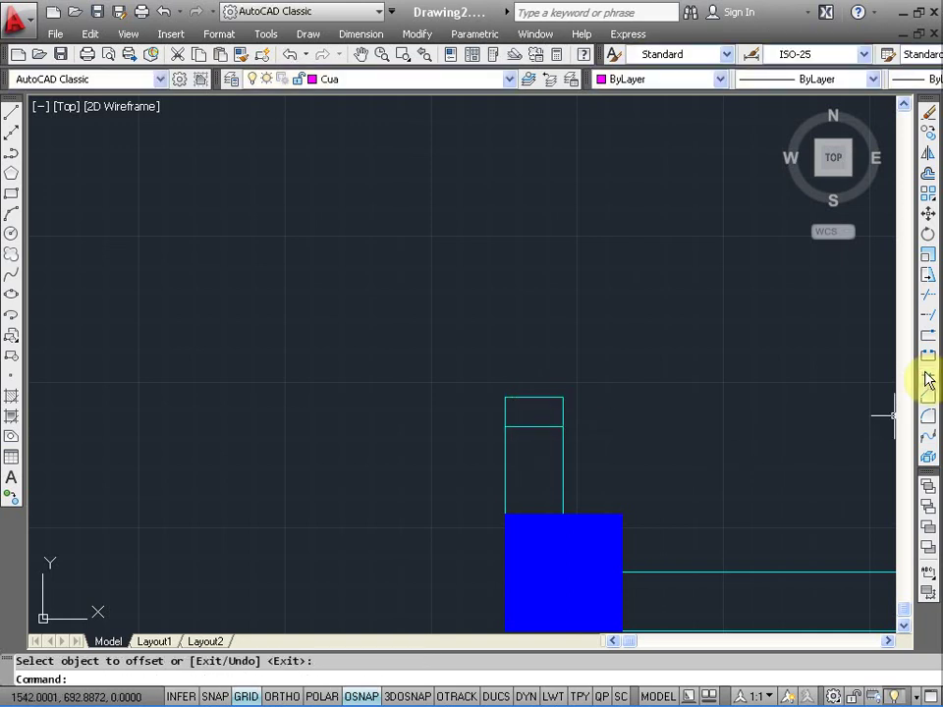
Step: Break the rectangle's right and left edges where they meet the offset line
click(927, 335)
click(566, 447)
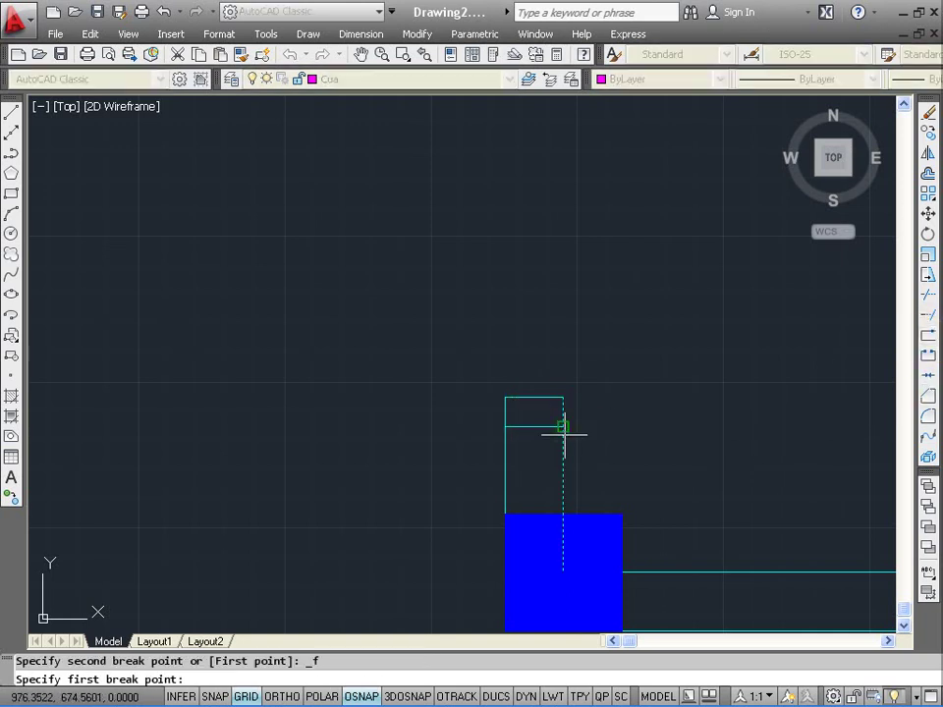
click(563, 427)
click(927, 337)
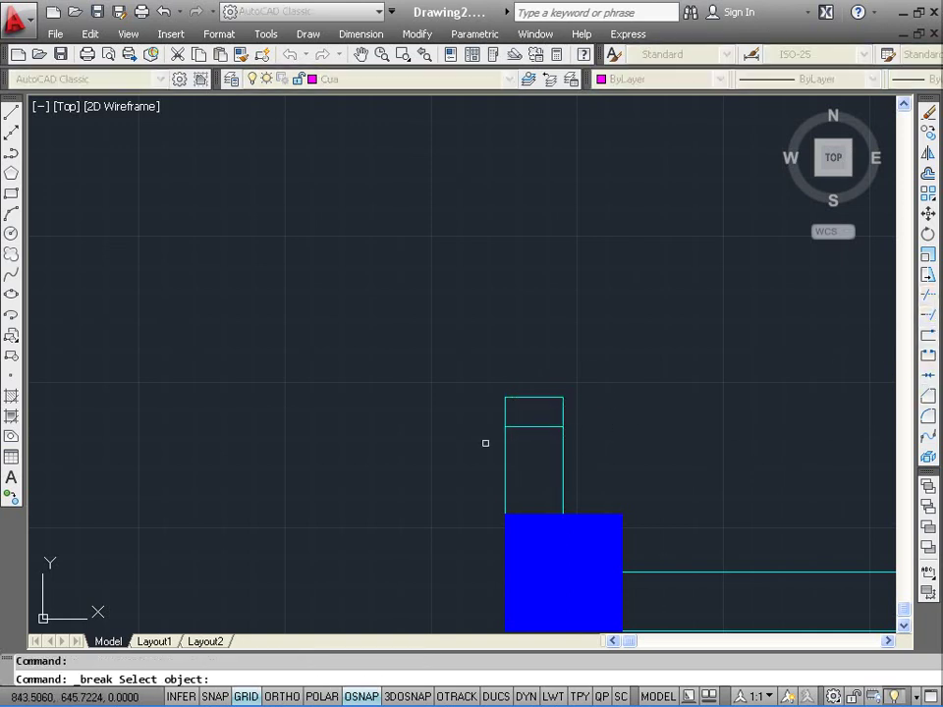
click(505, 442)
click(505, 427)
Step: Move the separated top strip onto the Cua layer
drag(623, 420, 413, 368)
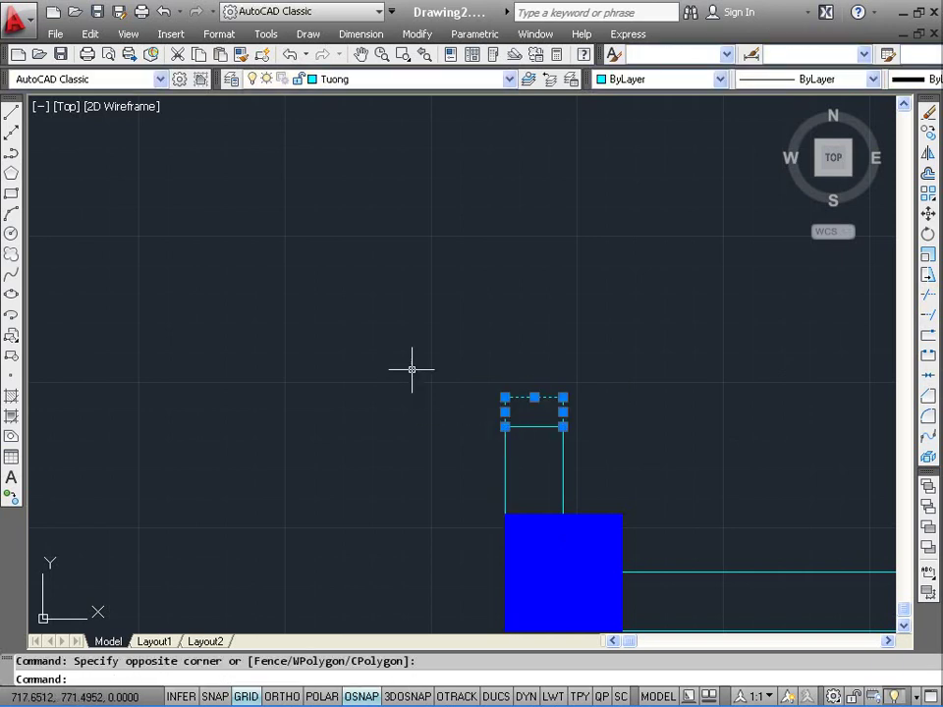
click(480, 79)
click(454, 126)
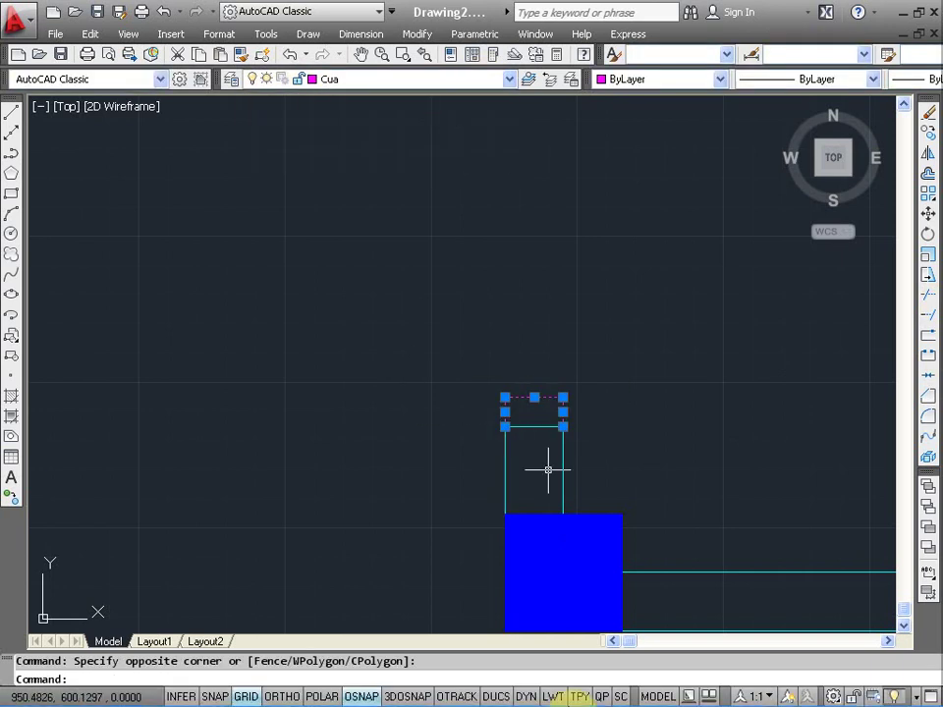
key(Escape)
Step: Draw an 800-radius circle centred on the strip's corner
text(c)
key(Return)
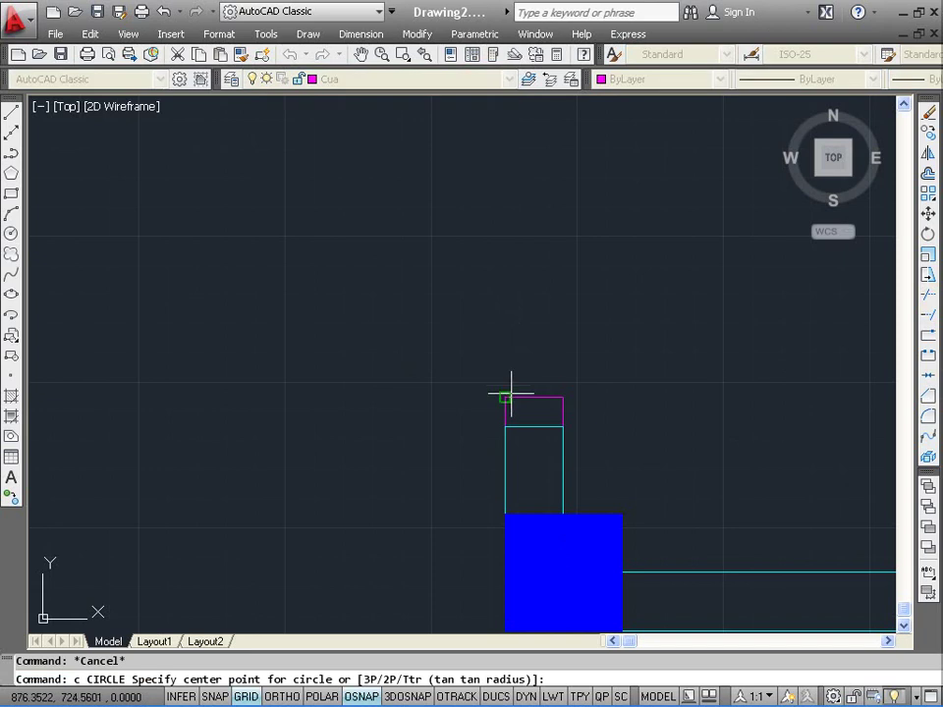
click(505, 397)
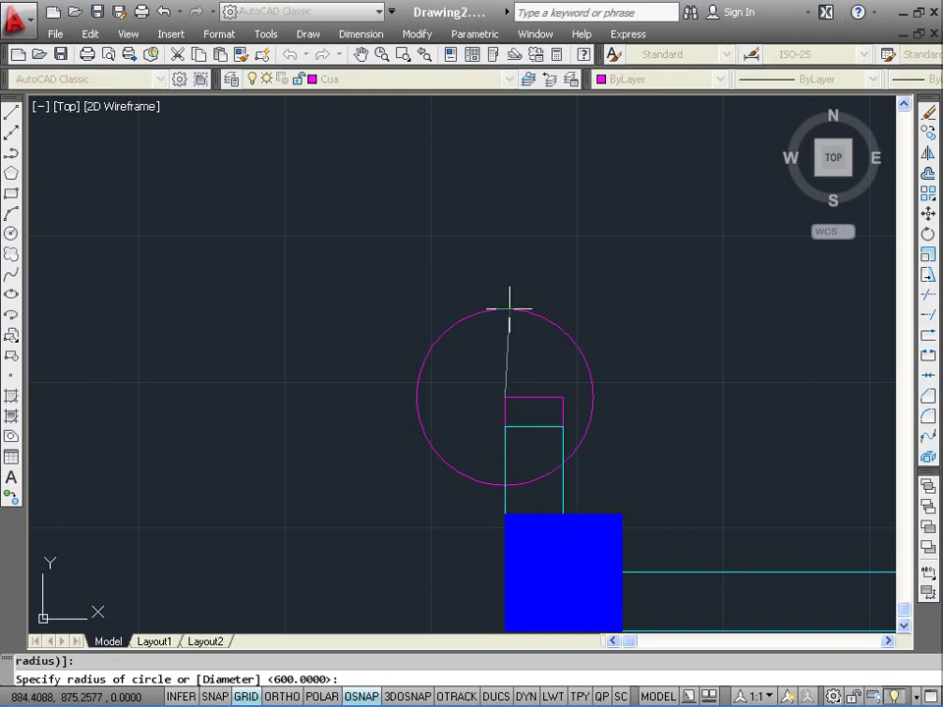
key(Return)
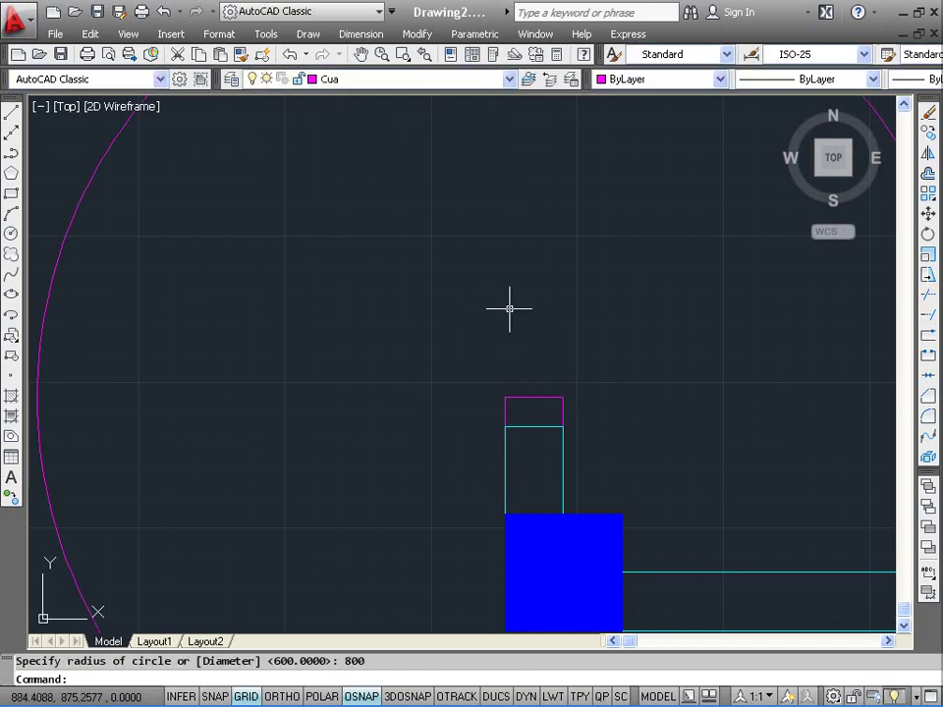
scroll(489, 344, down, 1)
Step: Draw two lines from the strip's corner to the circle's top and left points
text(l)
key(Return)
click(499, 381)
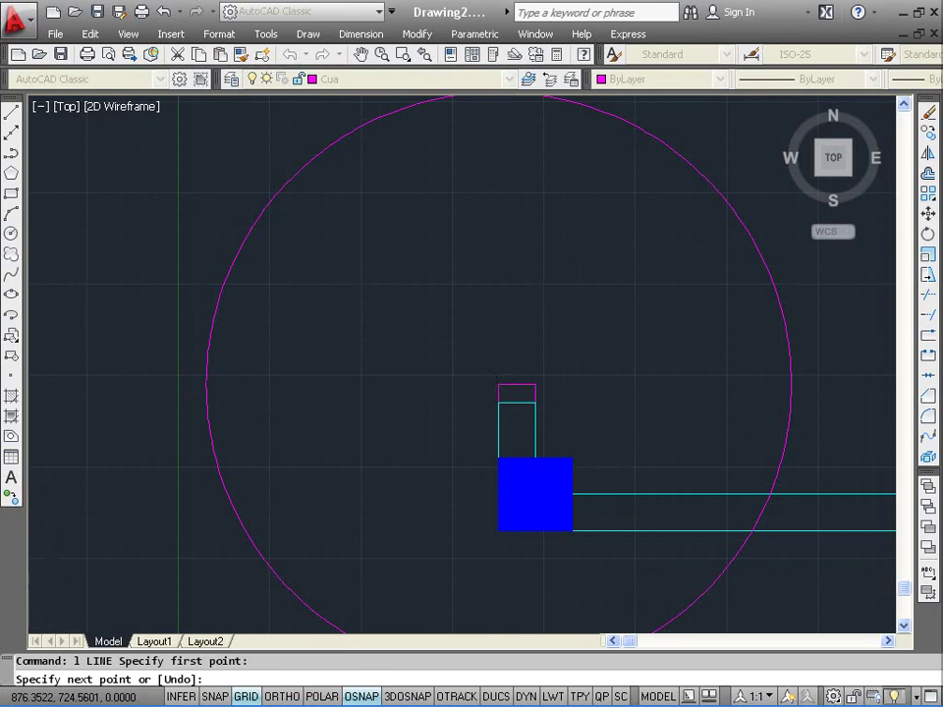
scroll(499, 381, down, 5)
click(494, 265)
key(Return)
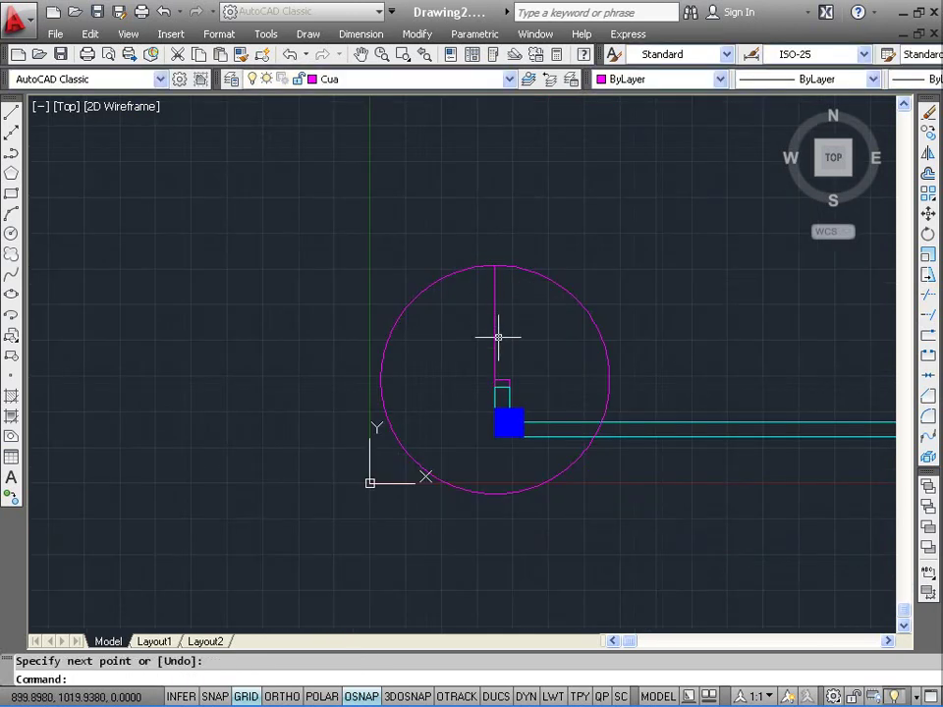
key(Return)
click(494, 379)
click(381, 380)
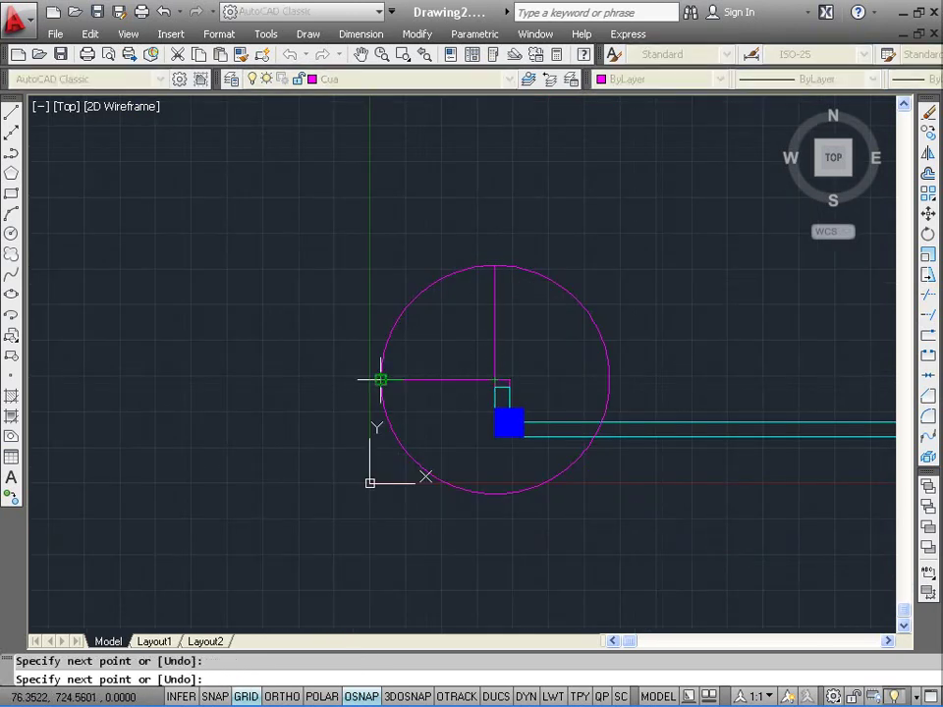
key(Return)
Step: Trim the circle with those lines, leaving only the upper-left quarter arc
key(Return)
click(493, 394)
click(448, 327)
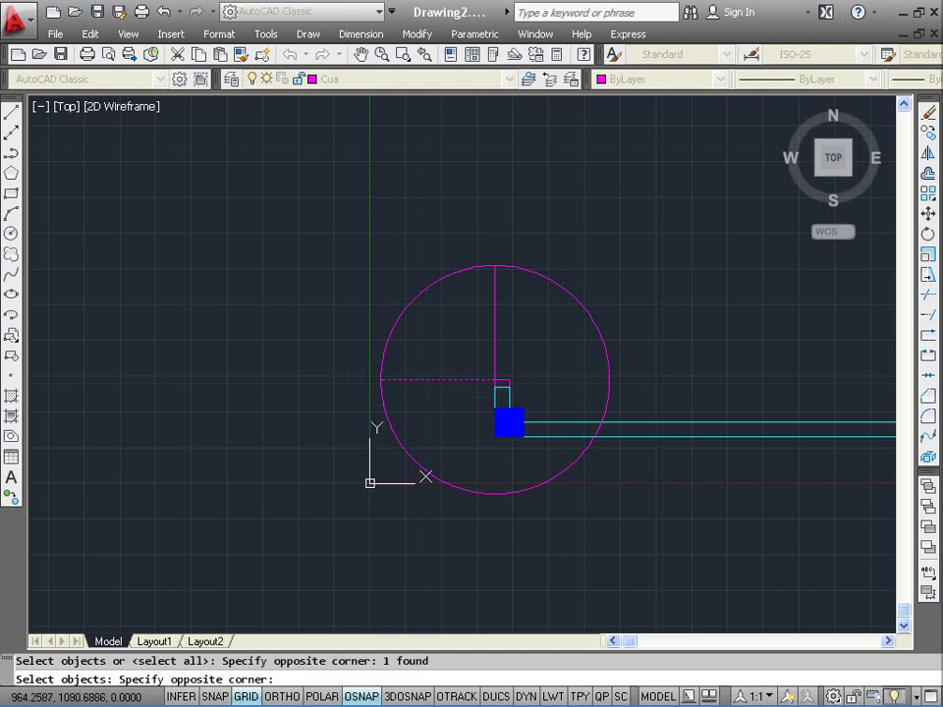
key(Return)
click(522, 269)
key(Return)
scroll(417, 376, up, 5)
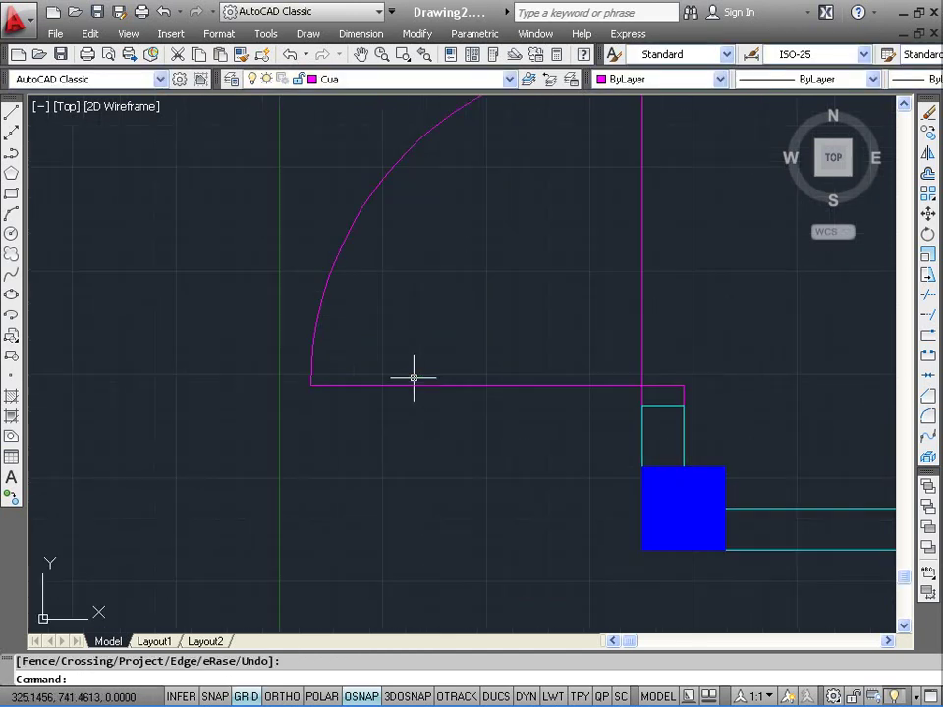
Step: Offset the door's bottom horizontal line upward to form the door leaf
key(Return)
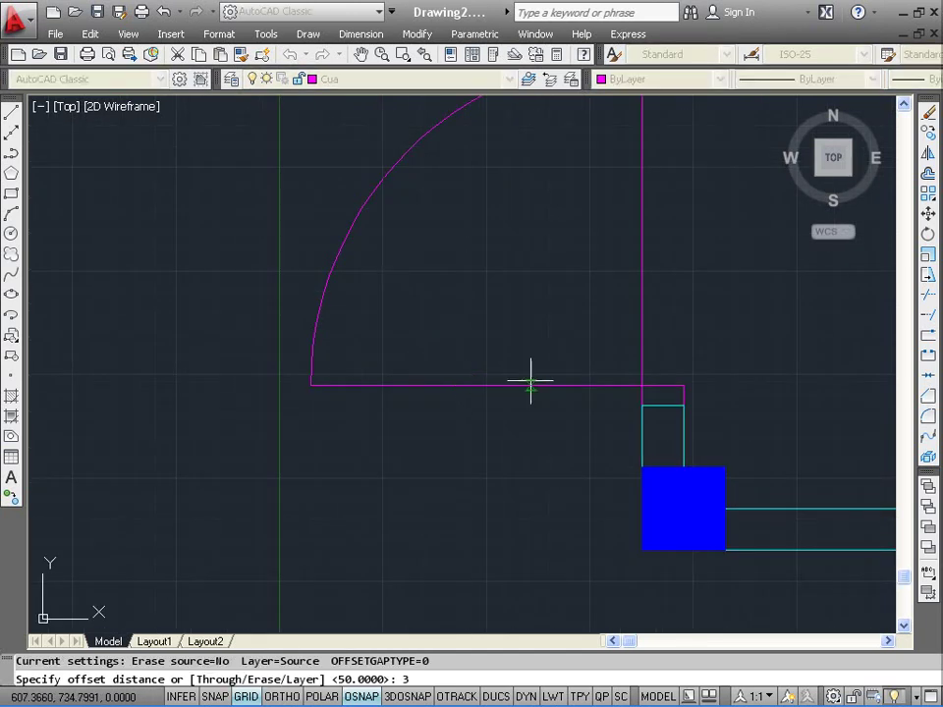
key(Return)
click(551, 385)
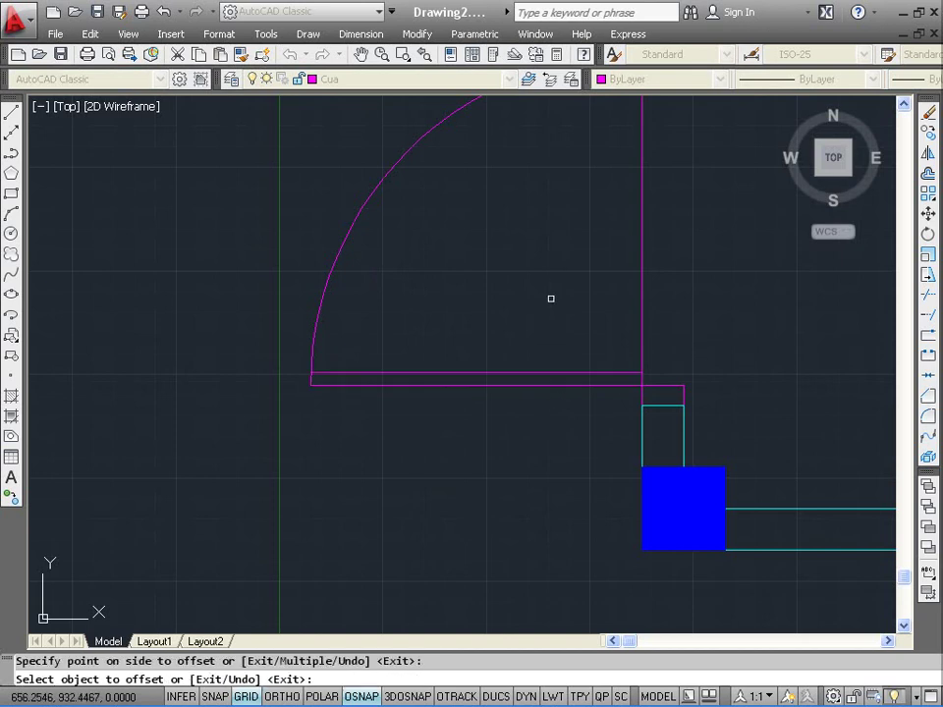
click(551, 297)
key(Return)
Step: Trim the vertical line's overshoot above the door leaf using all edges
scroll(663, 374, up, 1)
scroll(663, 374, up, 3)
text(tr)
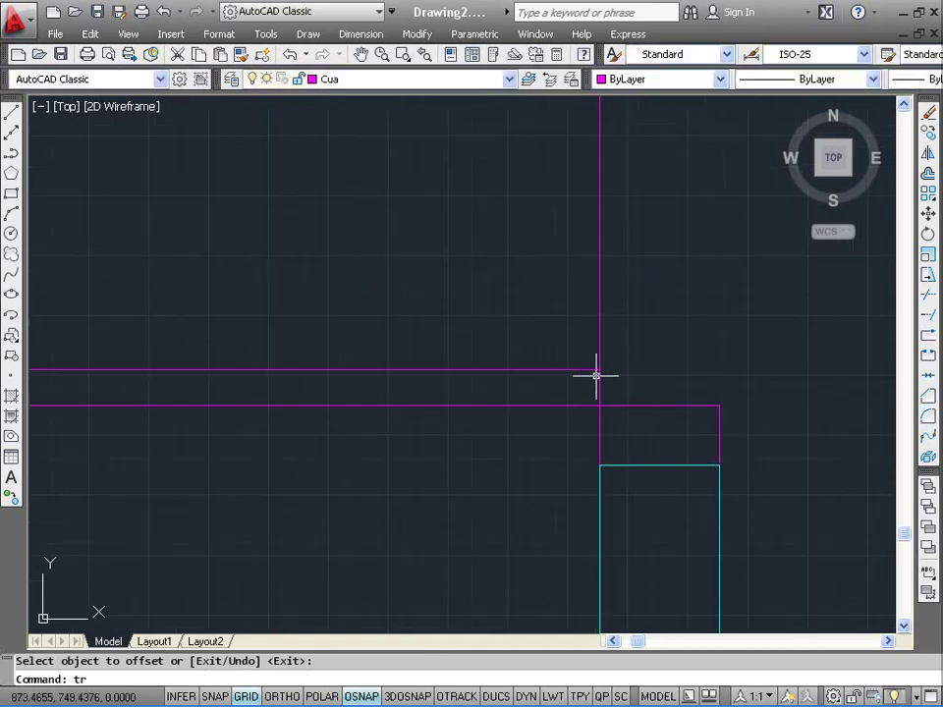
key(Return)
key(Return)
click(599, 362)
key(Return)
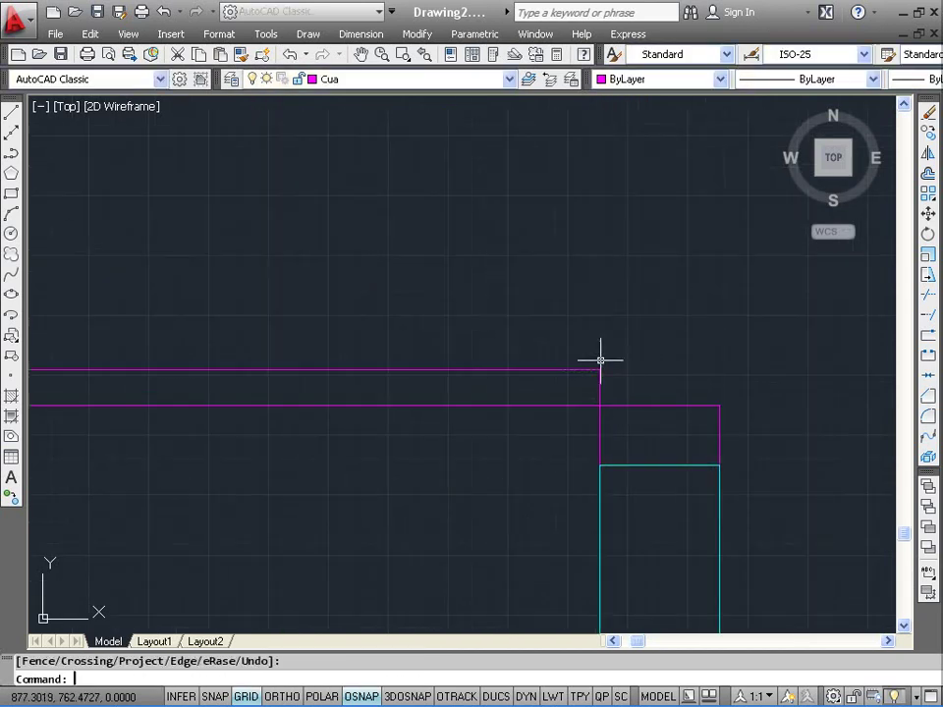
scroll(526, 397, down, 4)
scroll(512, 351, down, 4)
scroll(522, 347, up, 2)
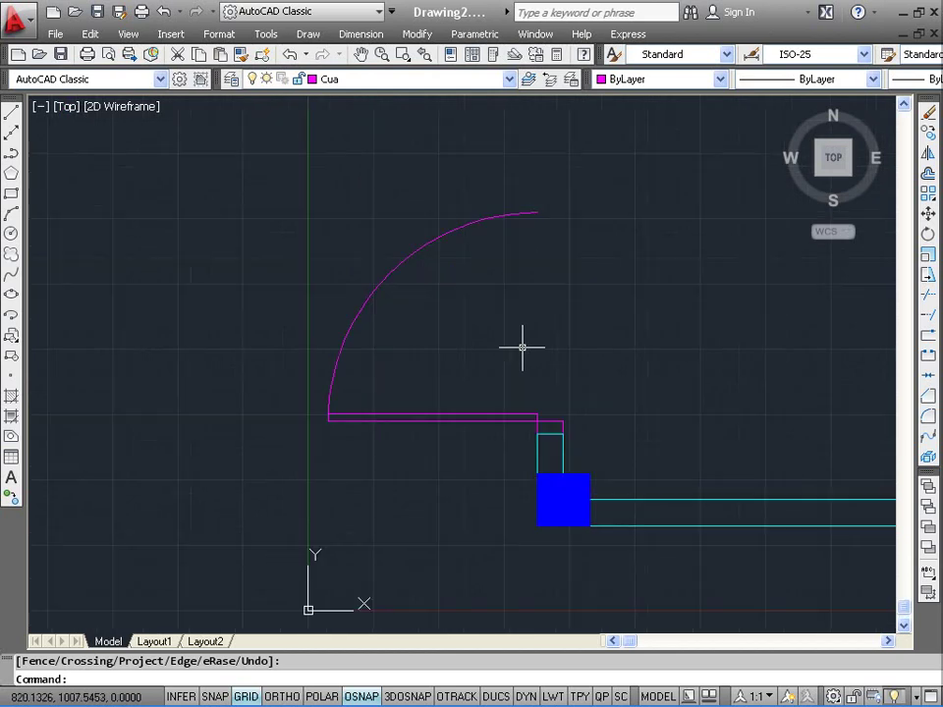
key(Return)
Step: Copy the door arc and leaf so the copy sits at the first arc's end
click(505, 193)
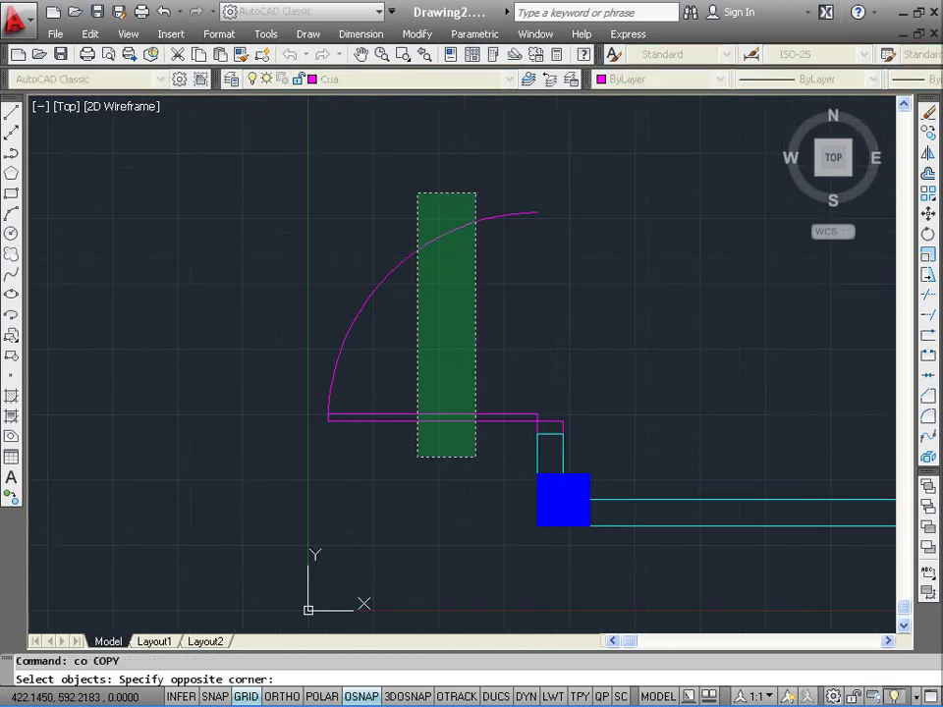
click(417, 458)
scroll(520, 424, up, 4)
click(603, 401)
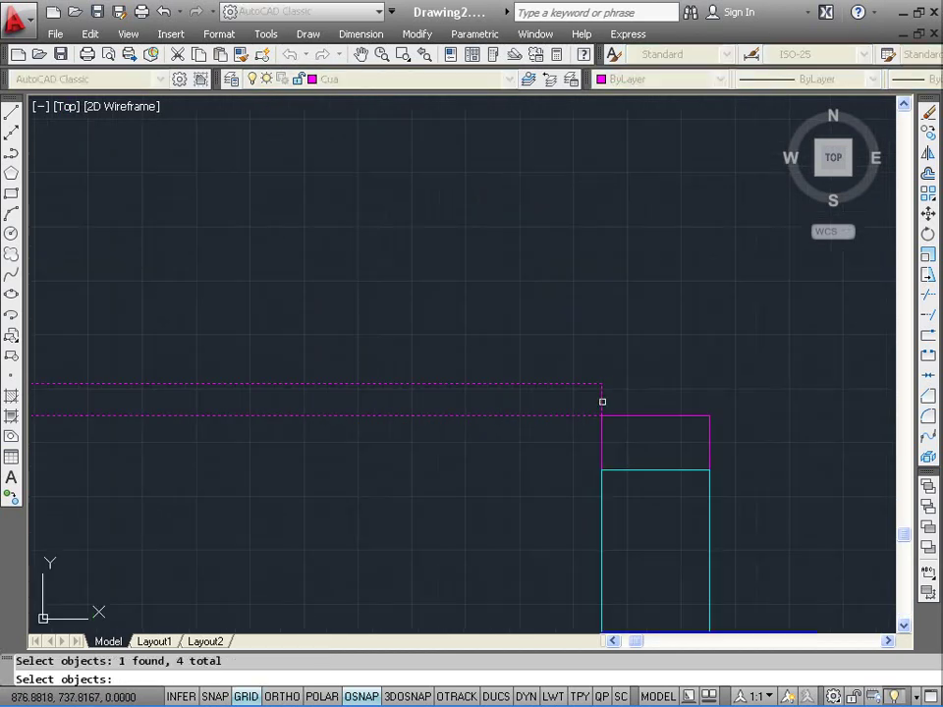
key(Return)
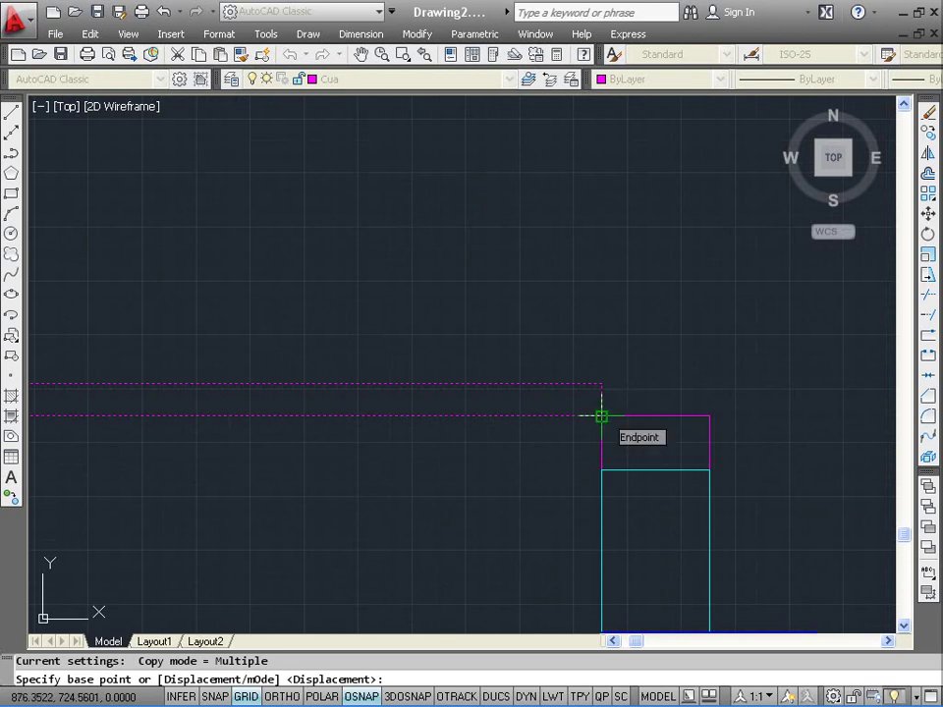
click(602, 417)
scroll(466, 456, down, 5)
click(487, 318)
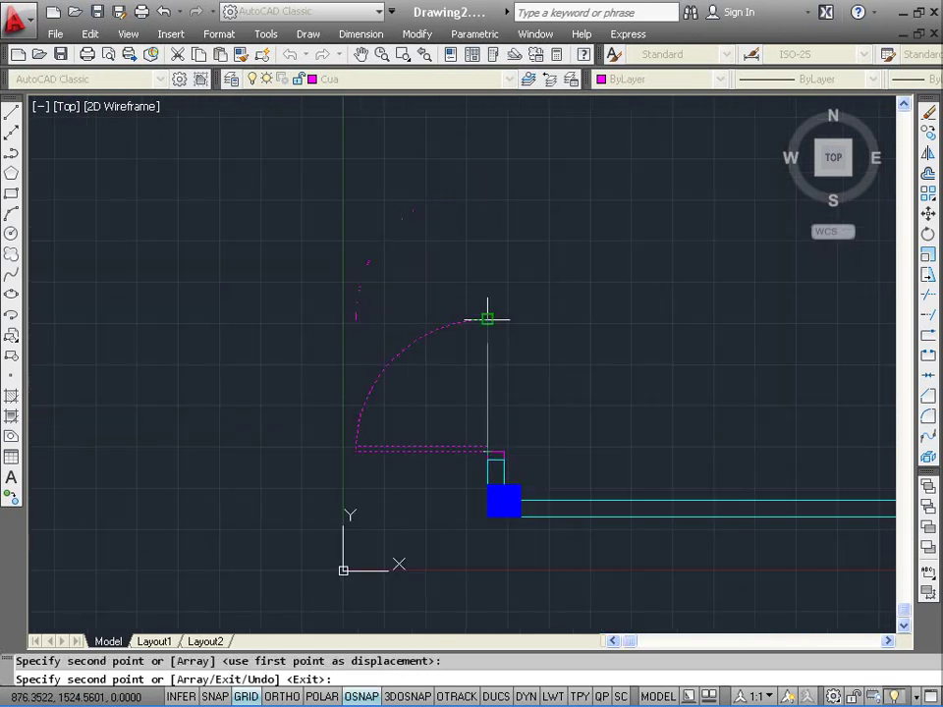
key(Return)
scroll(480, 410, down, 2)
scroll(480, 344, down, 1)
scroll(480, 258, up, 1)
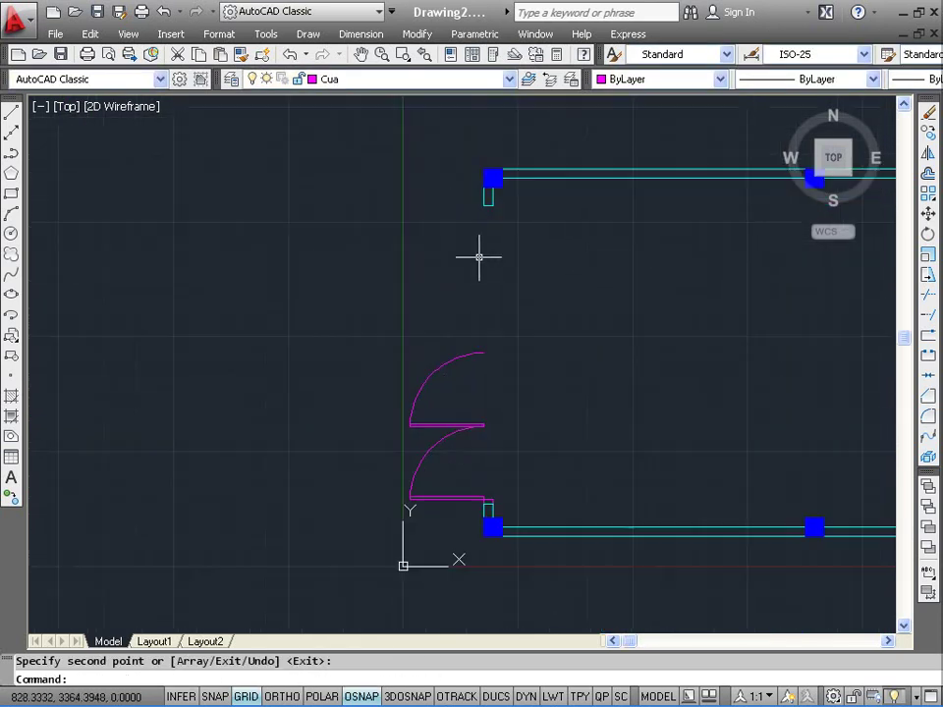
scroll(523, 374, up, 1)
Step: Mirror both doors about a horizontal line through the top arc's end, keeping originals
key(Return)
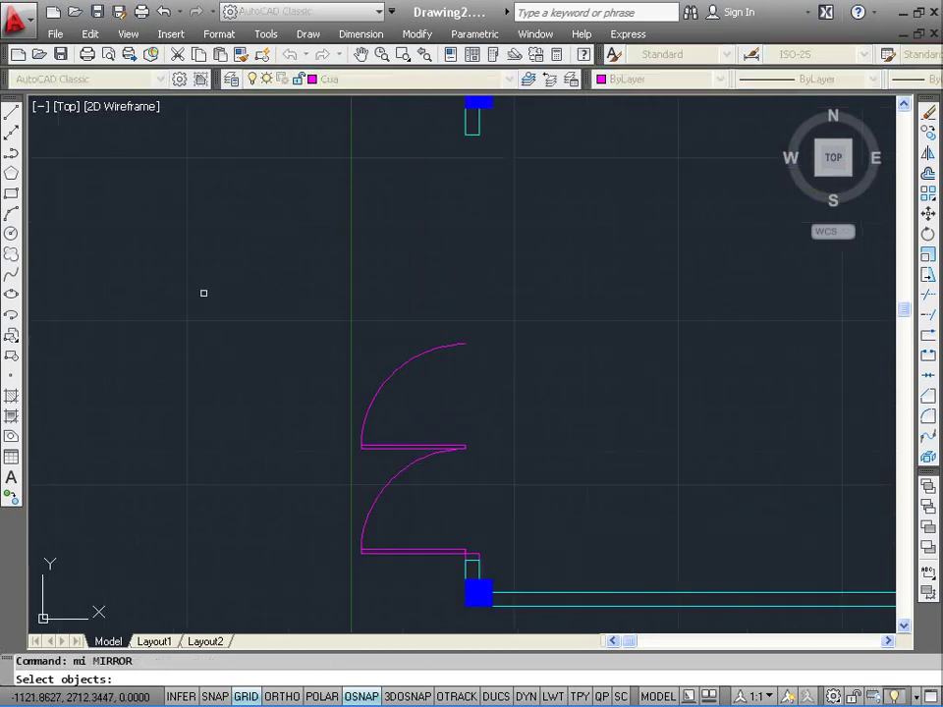
click(208, 284)
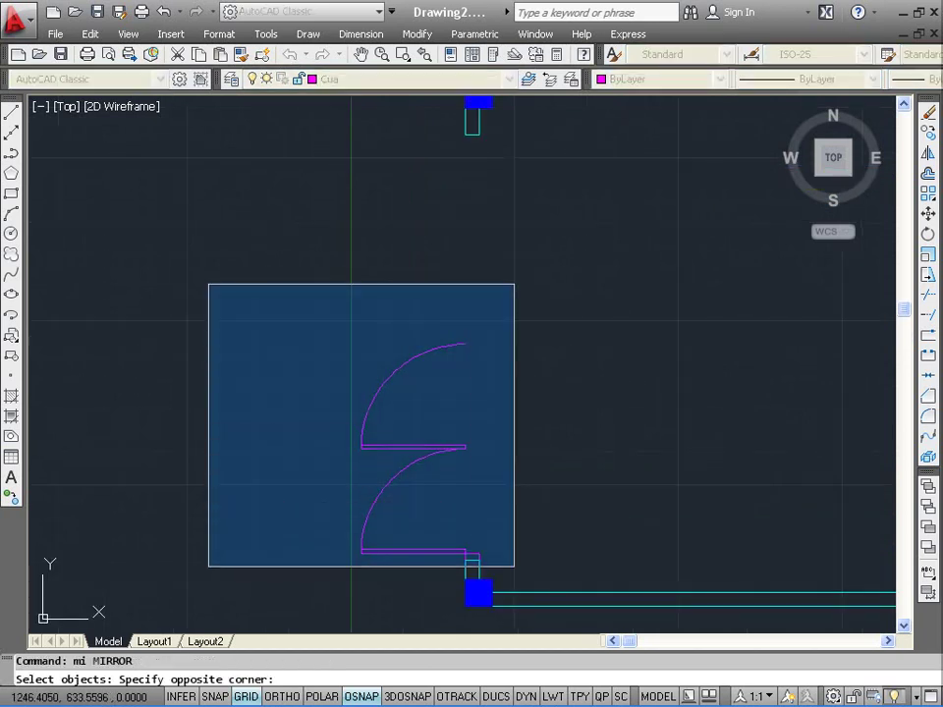
click(513, 566)
key(Return)
scroll(345, 396, down, 3)
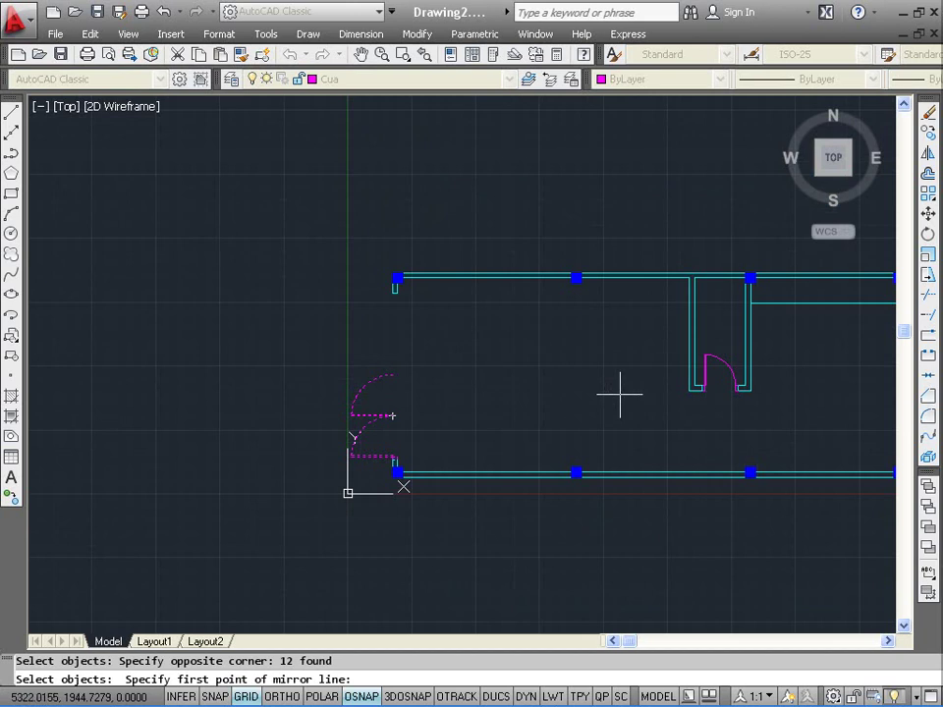
scroll(487, 354, down, 2)
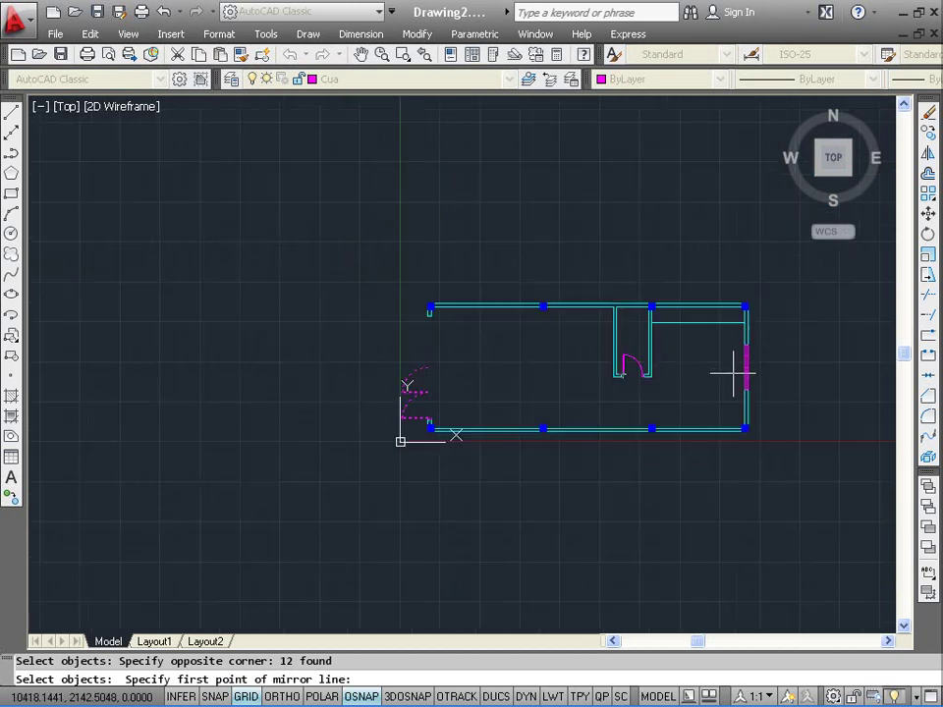
scroll(733, 373, up, 2)
scroll(259, 371, up, 5)
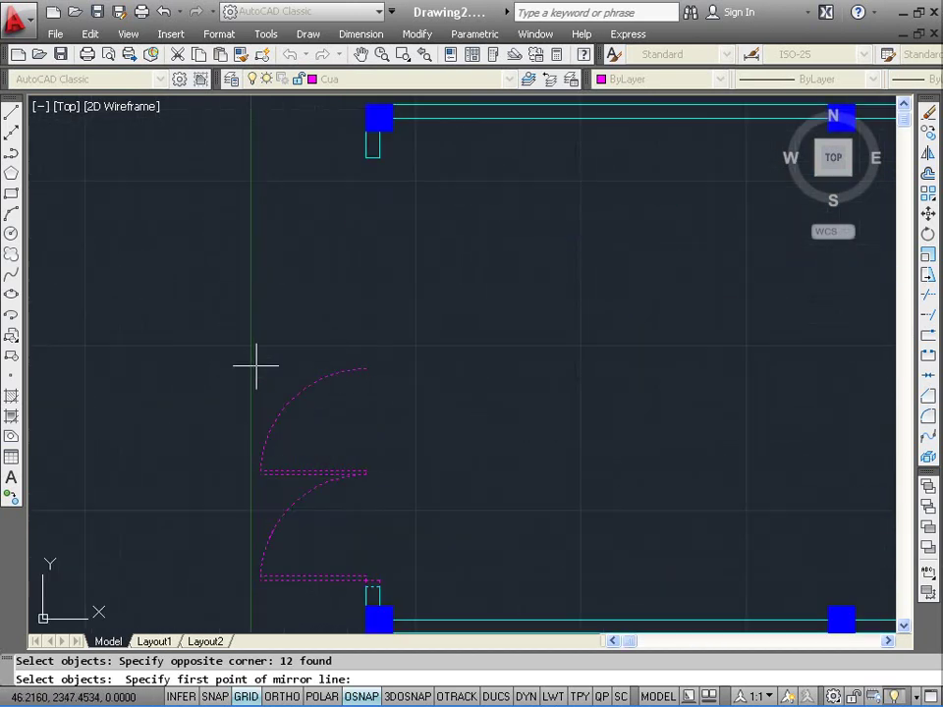
click(365, 370)
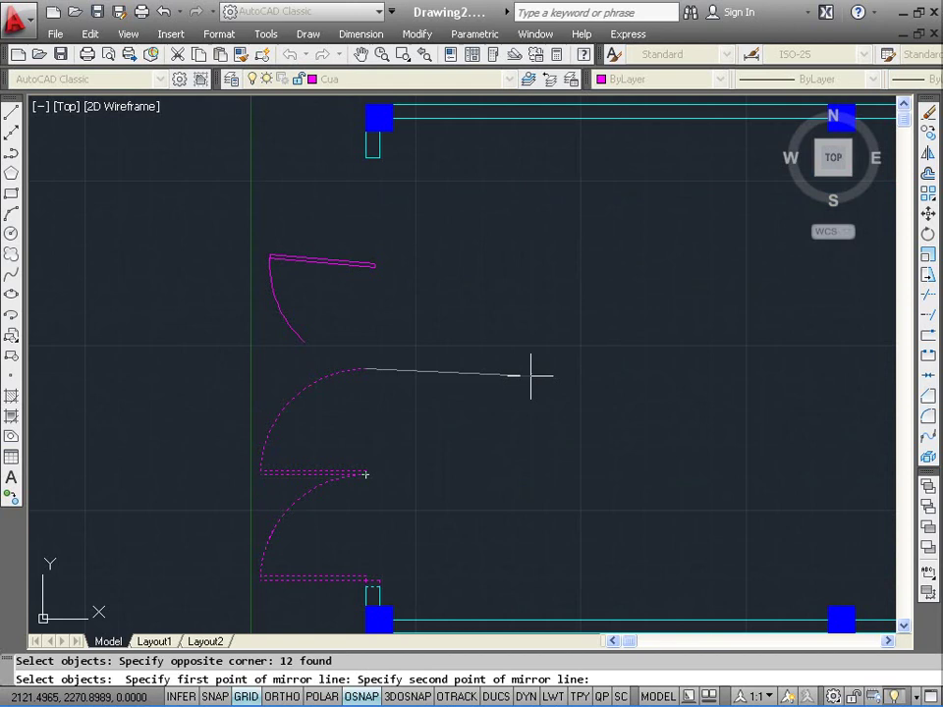
key(F8)
click(600, 408)
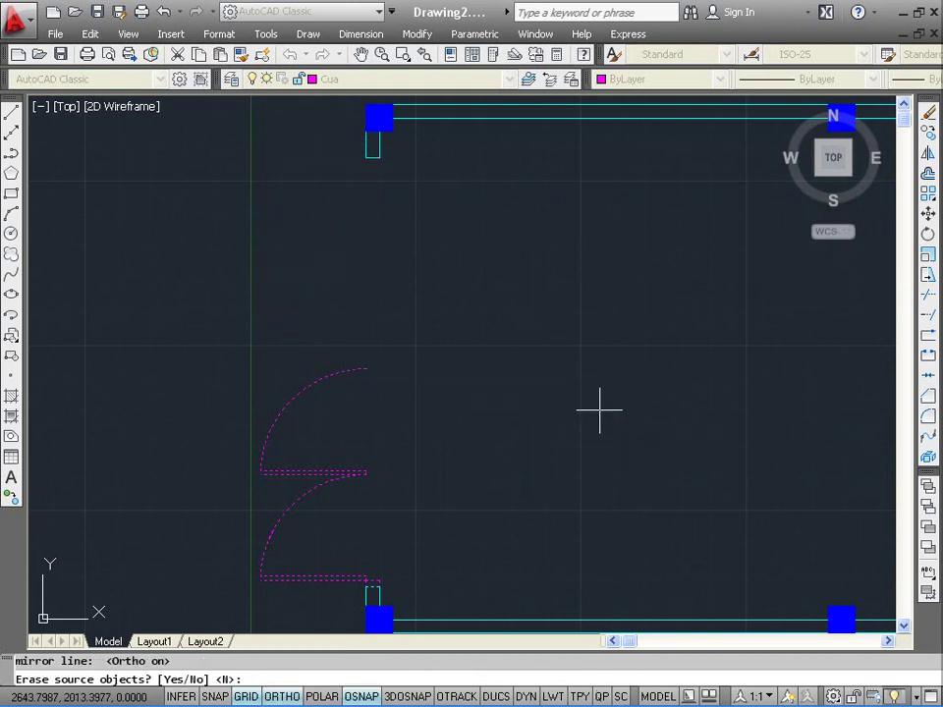
key(Return)
scroll(329, 142, up, 4)
Step: Shorten both cyan jamb lines at the top door up to the wall line
scroll(486, 179, up, 2)
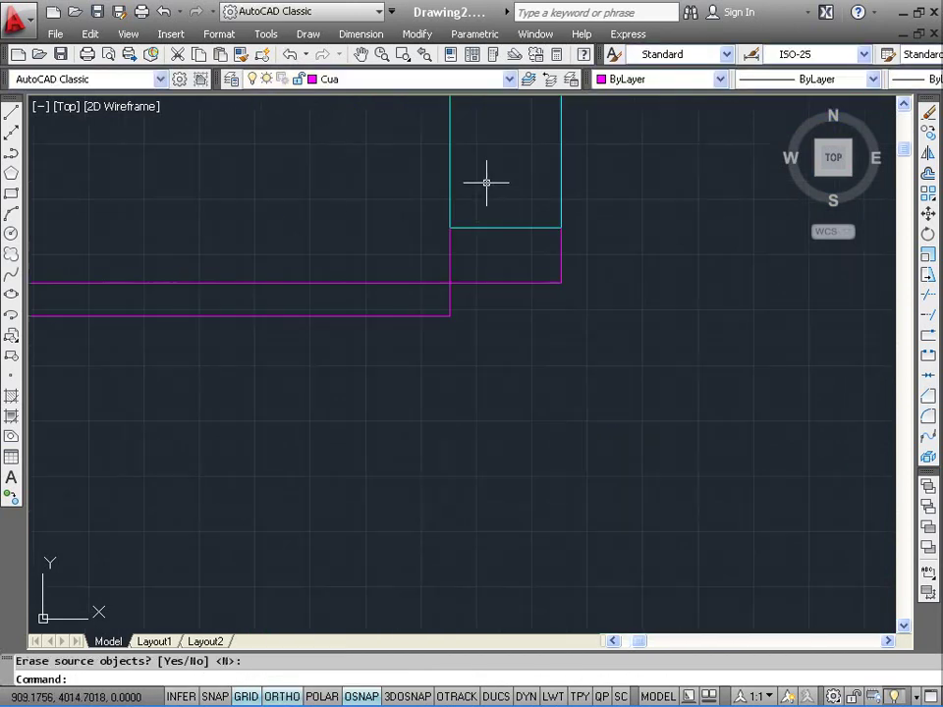
click(572, 158)
click(407, 160)
click(561, 283)
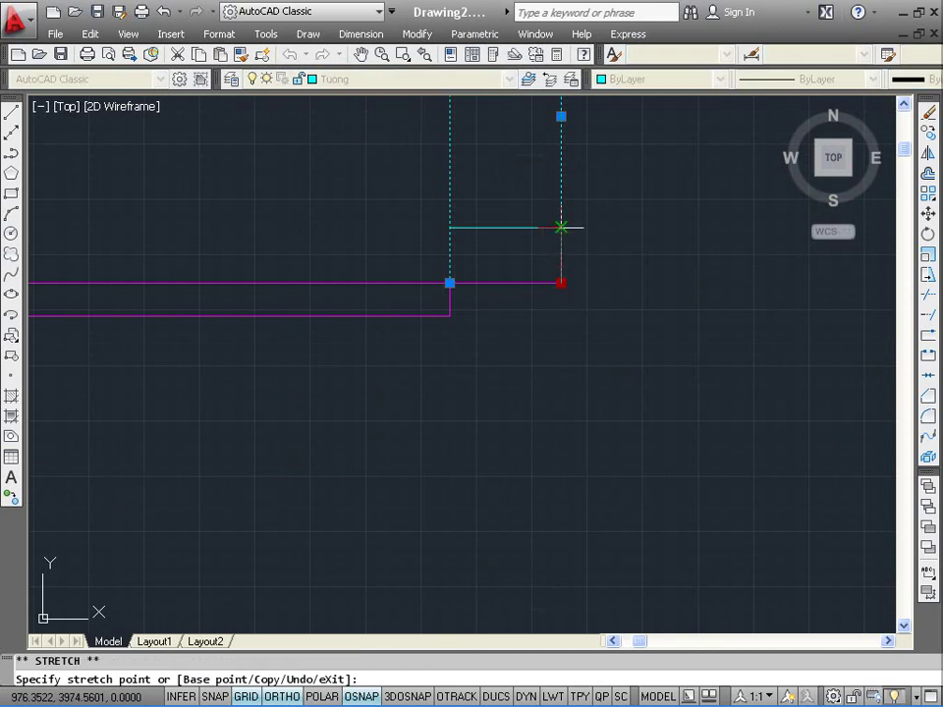
click(561, 227)
click(450, 283)
click(450, 228)
key(Escape)
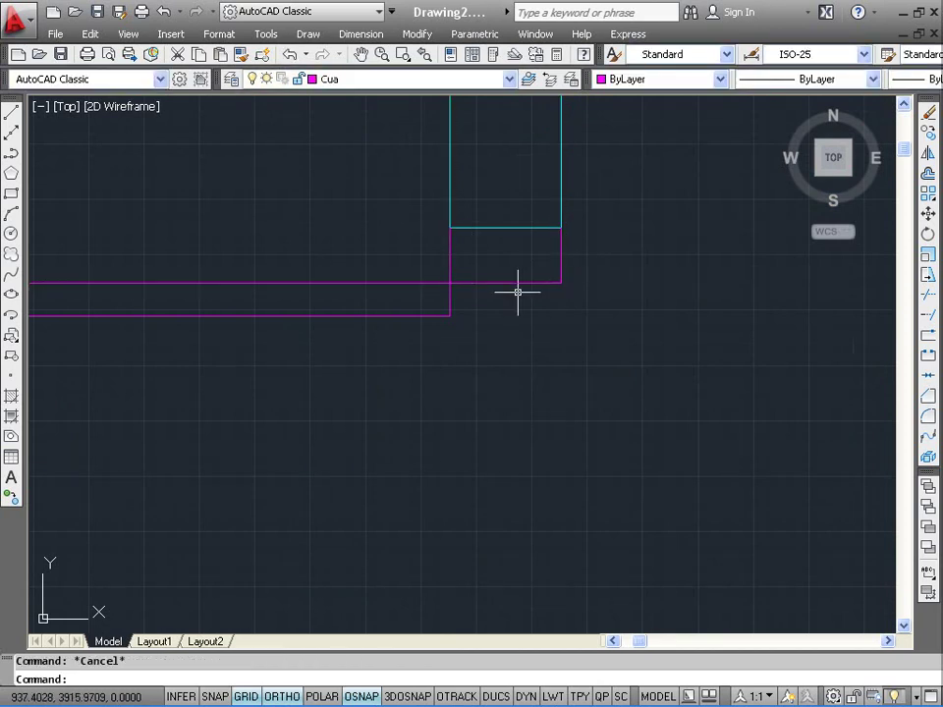
Step: Delete the leftover magenta line beside the doors
click(516, 283)
click(511, 269)
click(525, 283)
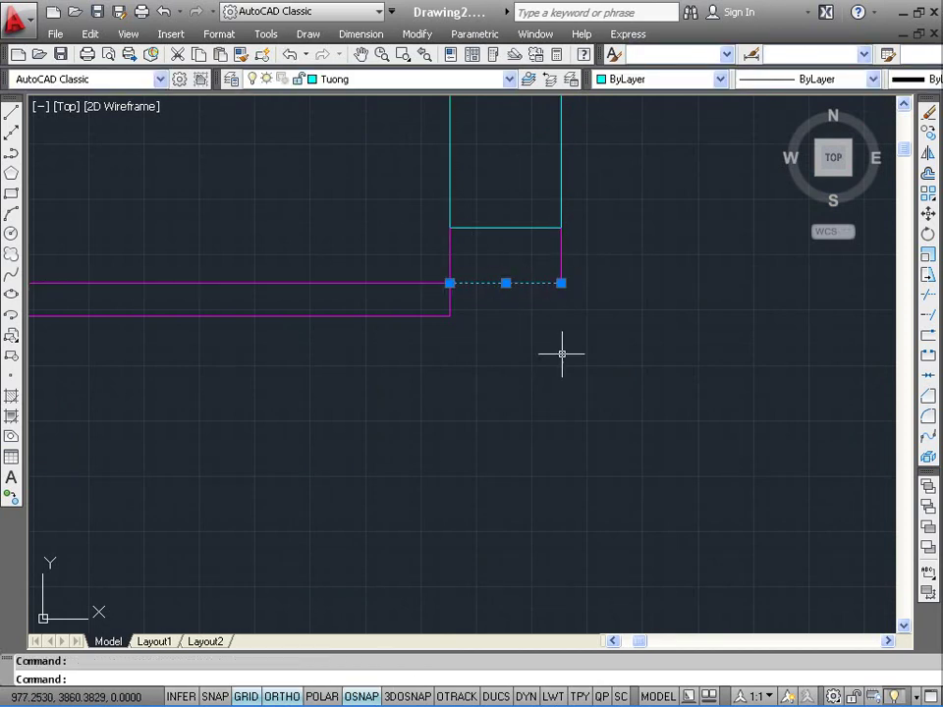
key(Delete)
Step: Switch to the reference plan PDF in Foxit Reader
scroll(405, 294, down, 3)
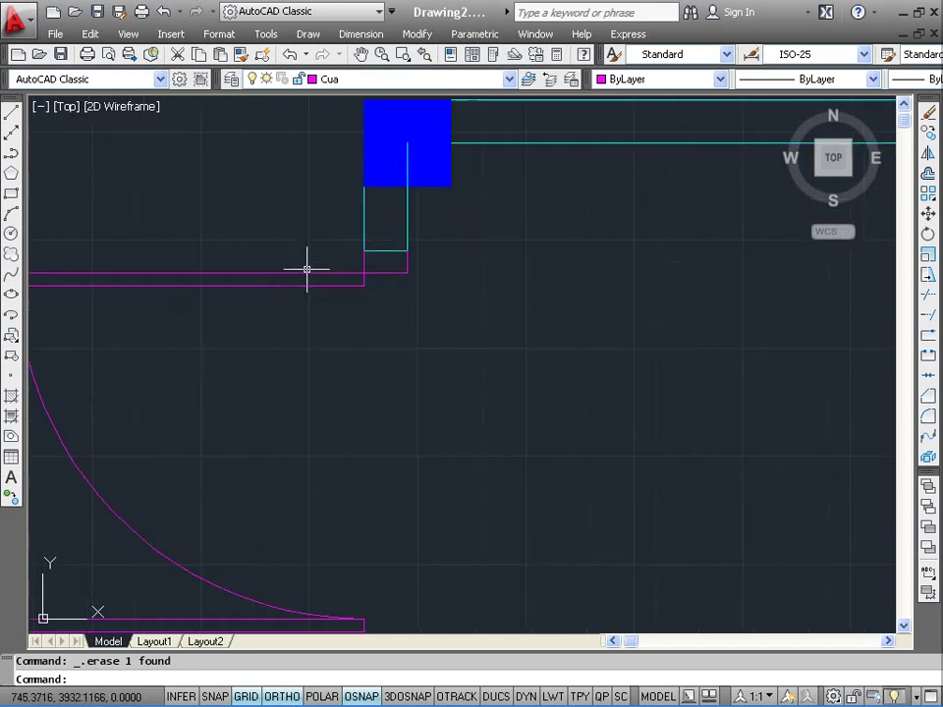
scroll(307, 267, down, 2)
scroll(260, 268, down, 2)
scroll(257, 271, down, 2)
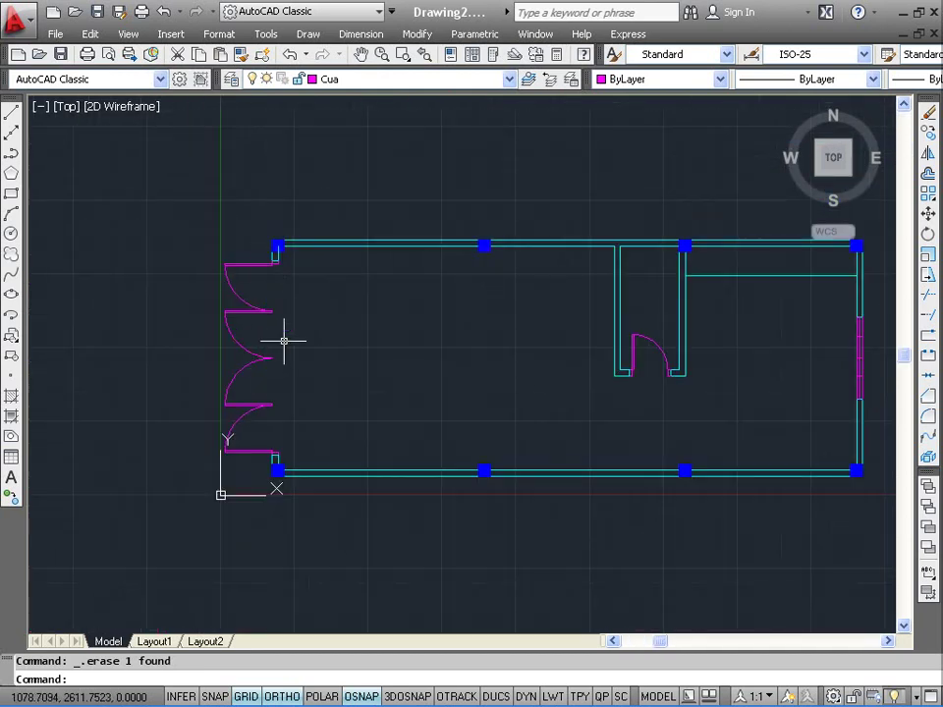
click(461, 695)
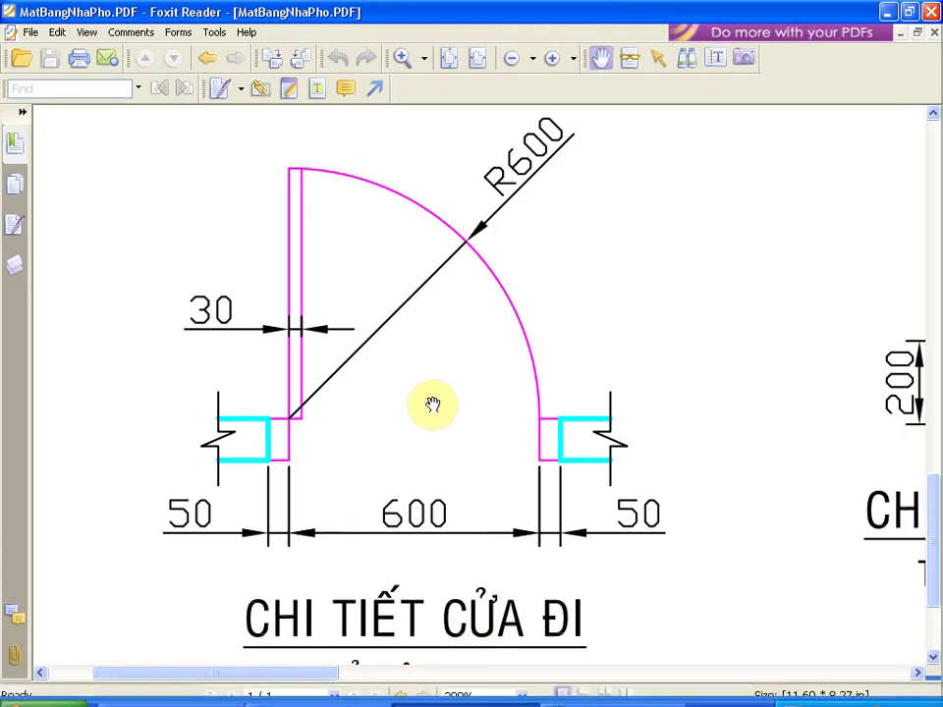
Step: Zoom and pan to the stair (250×5=1250 long, 800 wide) beside the WC doorway
ctrl+scroll(321, 407, down, 1)
ctrl+scroll(337, 400, down, 3)
ctrl+scroll(489, 315, down, 1)
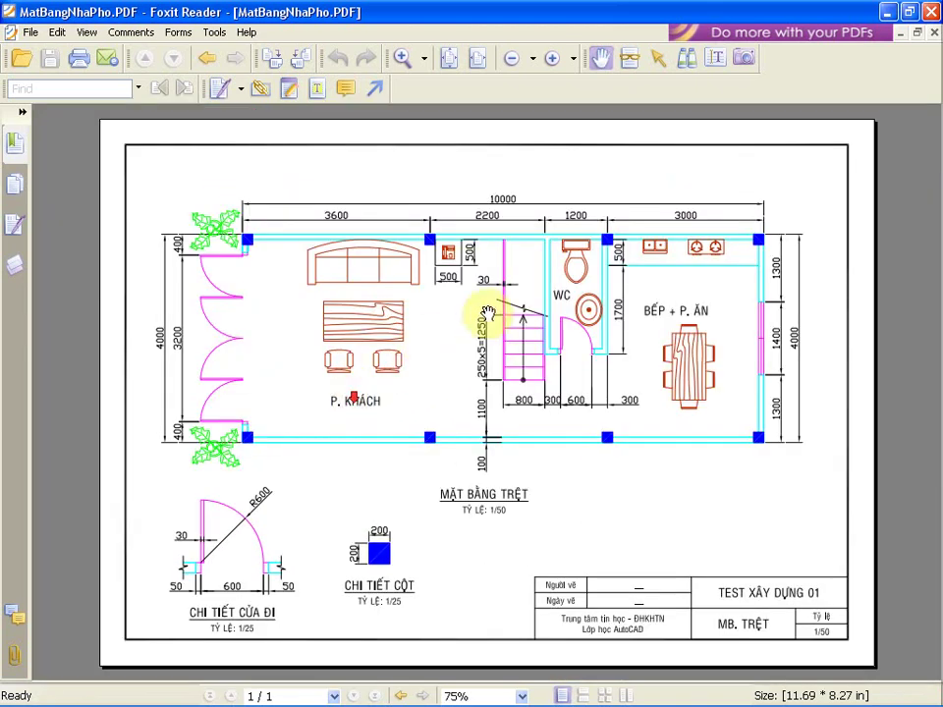
click(663, 321)
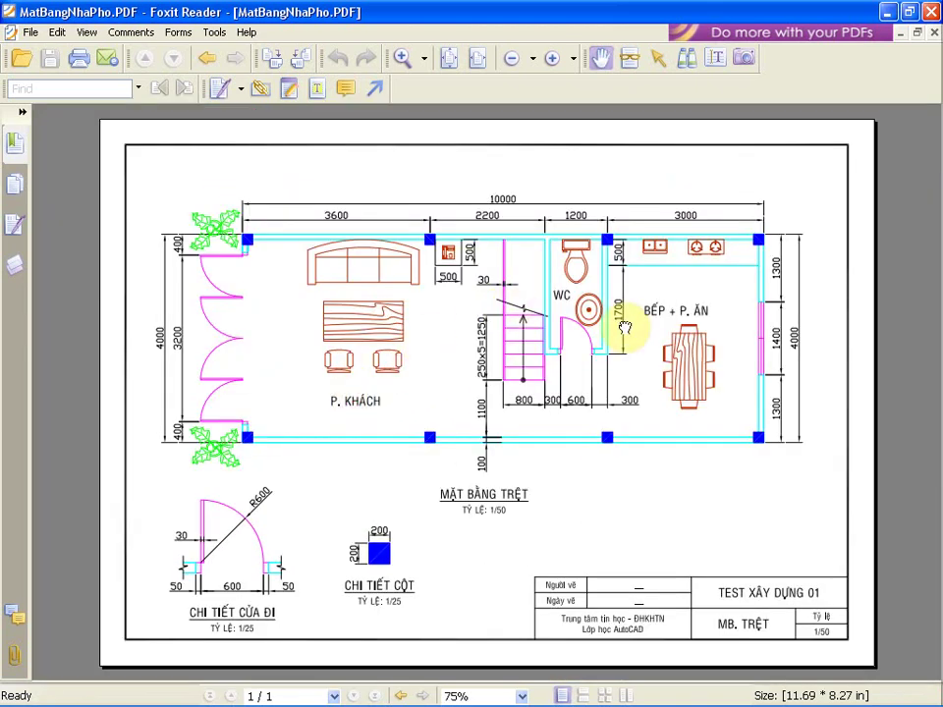
ctrl+scroll(596, 312, up, 2)
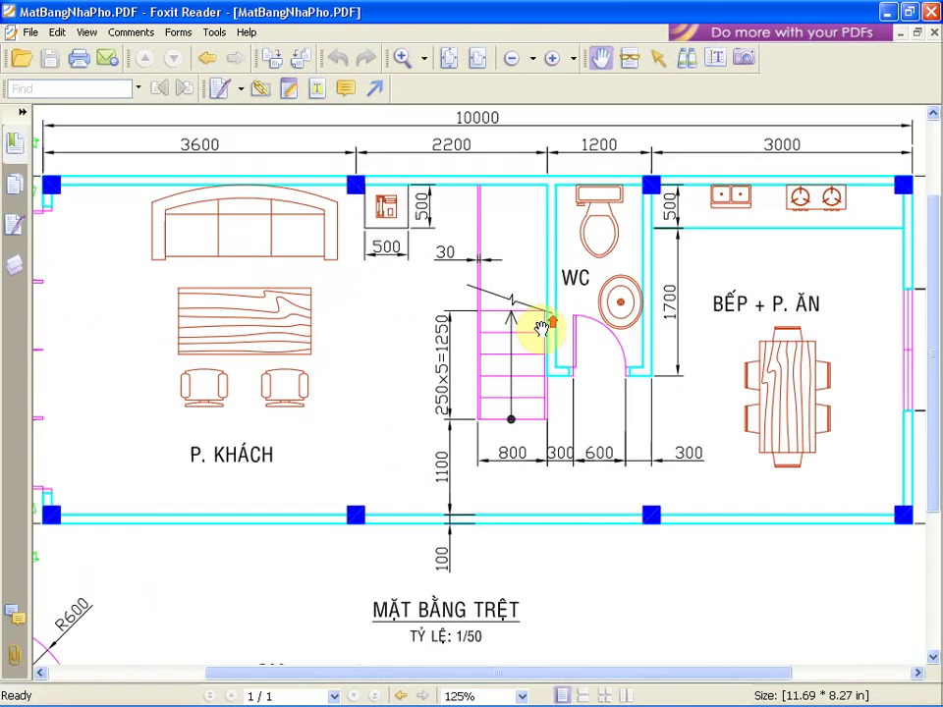
ctrl+scroll(539, 327, up, 2)
drag(538, 326, 516, 347)
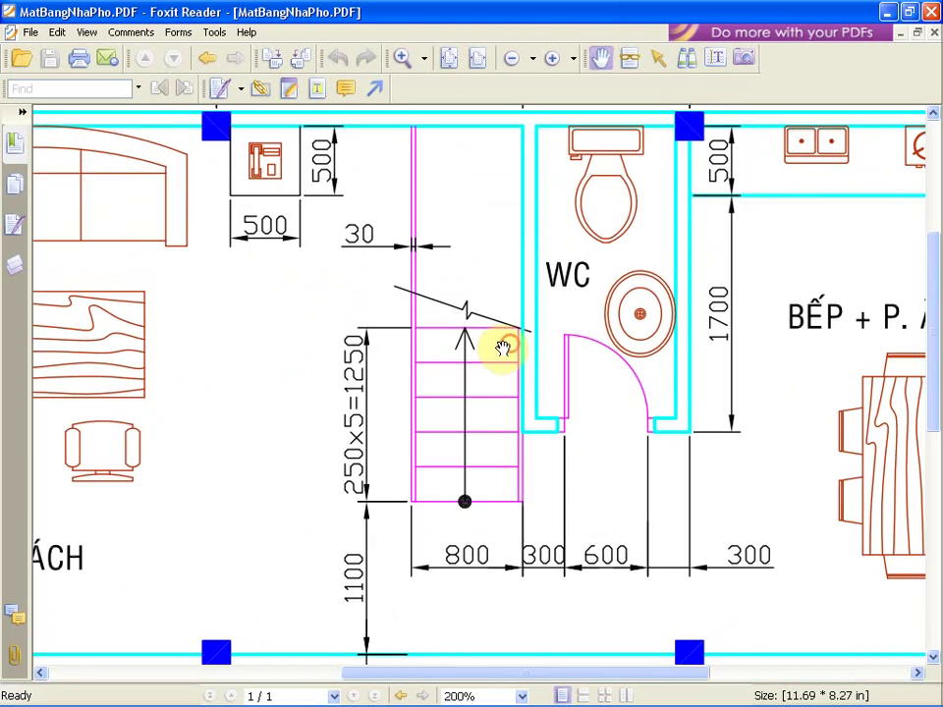
scroll(457, 414, down, 1)
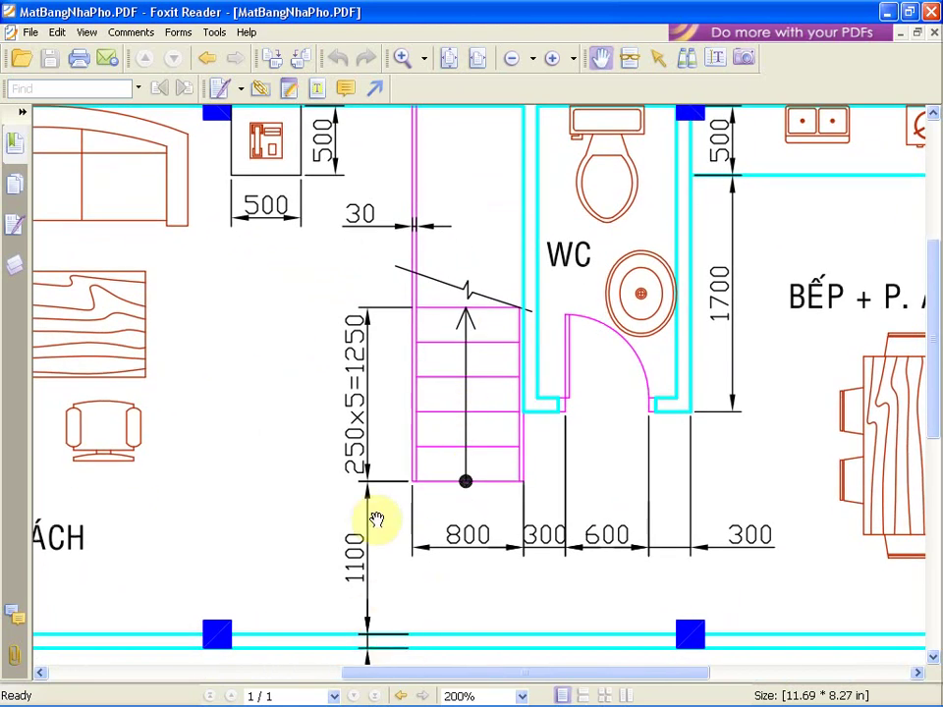
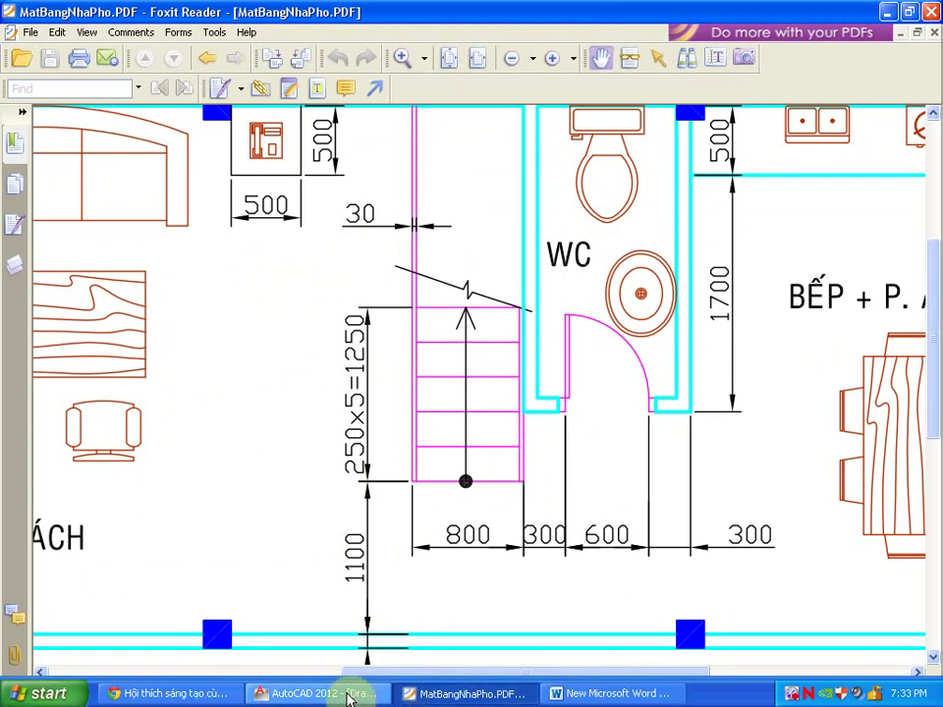
Step: Leave the Foxit reference plan and return to the AutoCAD drawing of the WC walls
click(349, 699)
scroll(625, 343, up, 2)
Step: Offset the WC's left wall 800 to the left and extend the copy to the bottom wall
scroll(626, 337, up, 3)
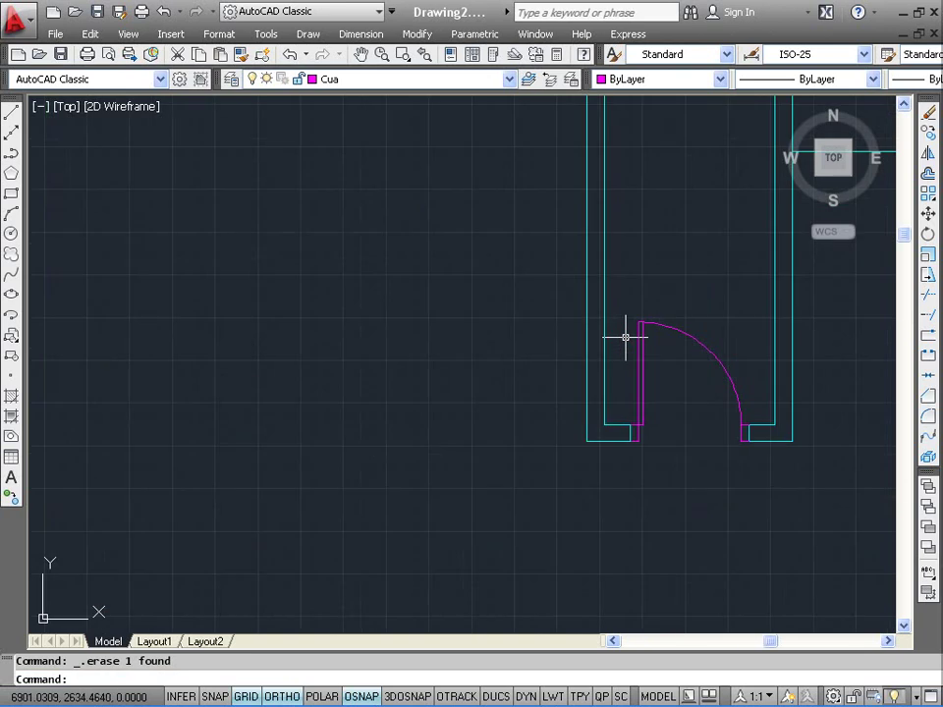
text(o)
key(Return)
text(800)
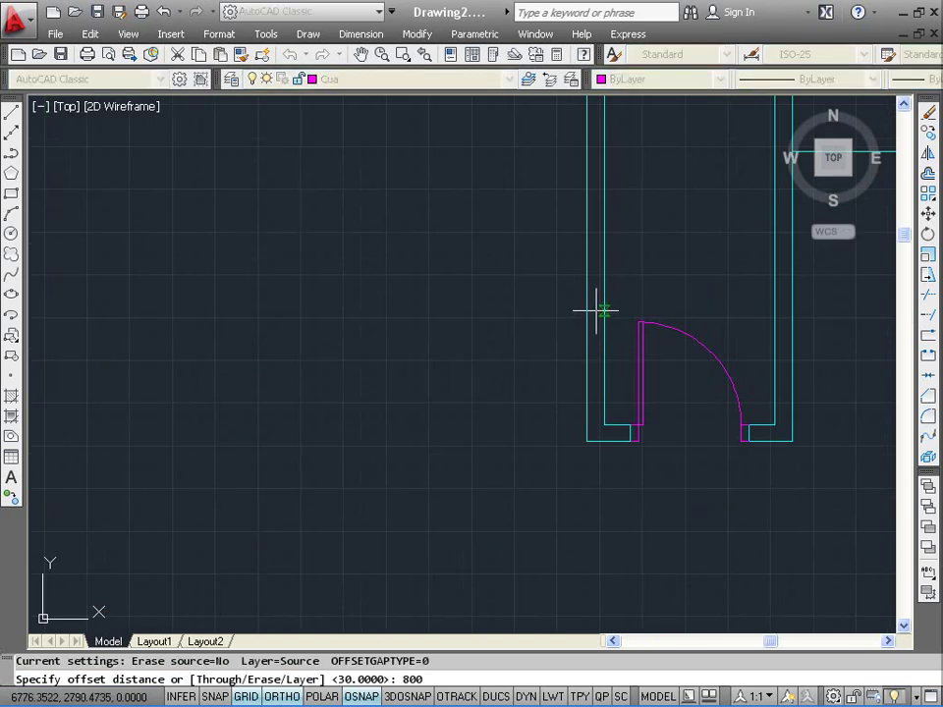
key(Return)
click(588, 300)
click(461, 298)
key(Return)
key(Return)
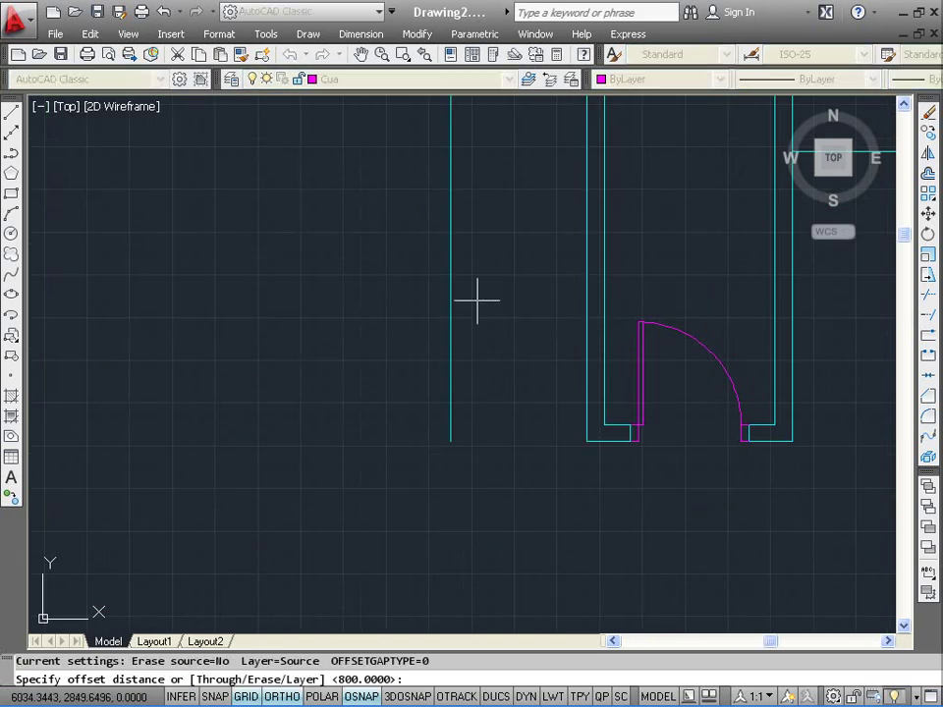
text(3)
key(Escape)
scroll(513, 351, down, 2)
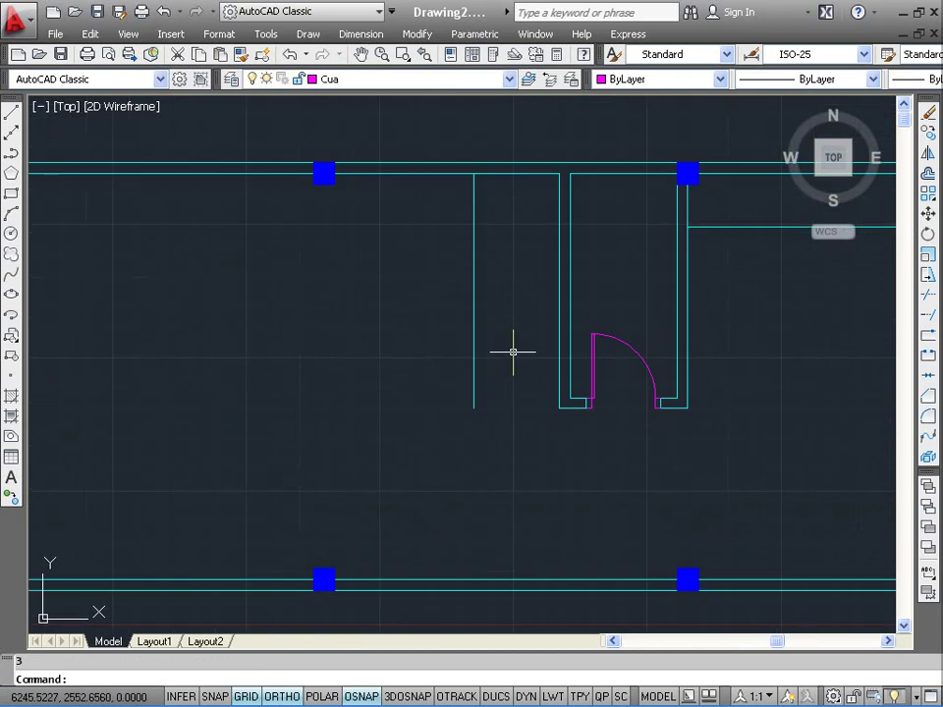
text(ex)
key(Return)
click(493, 579)
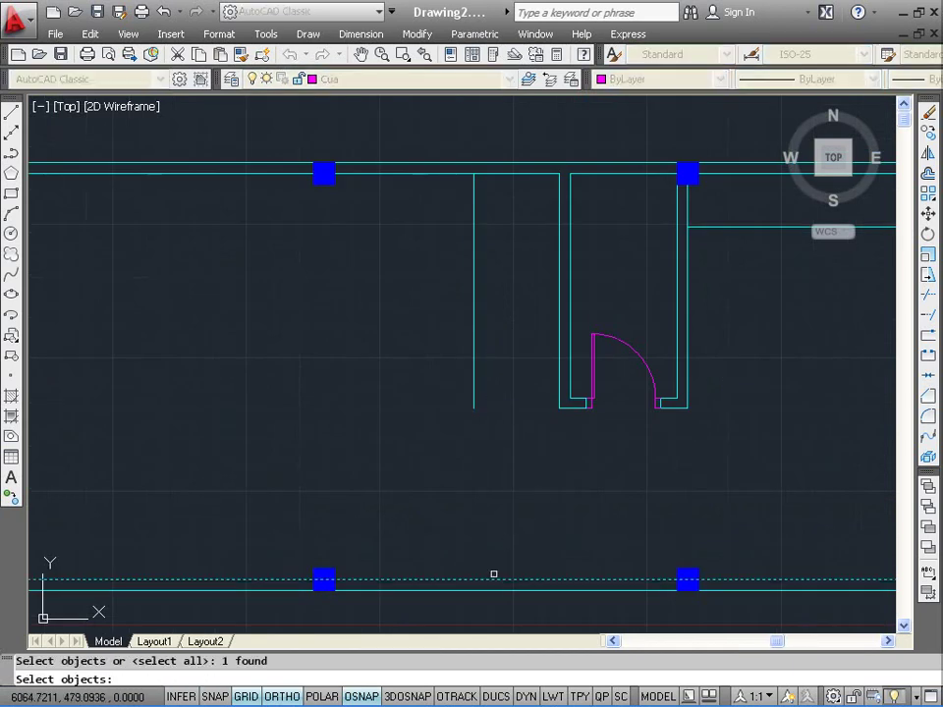
key(Return)
click(466, 397)
key(Return)
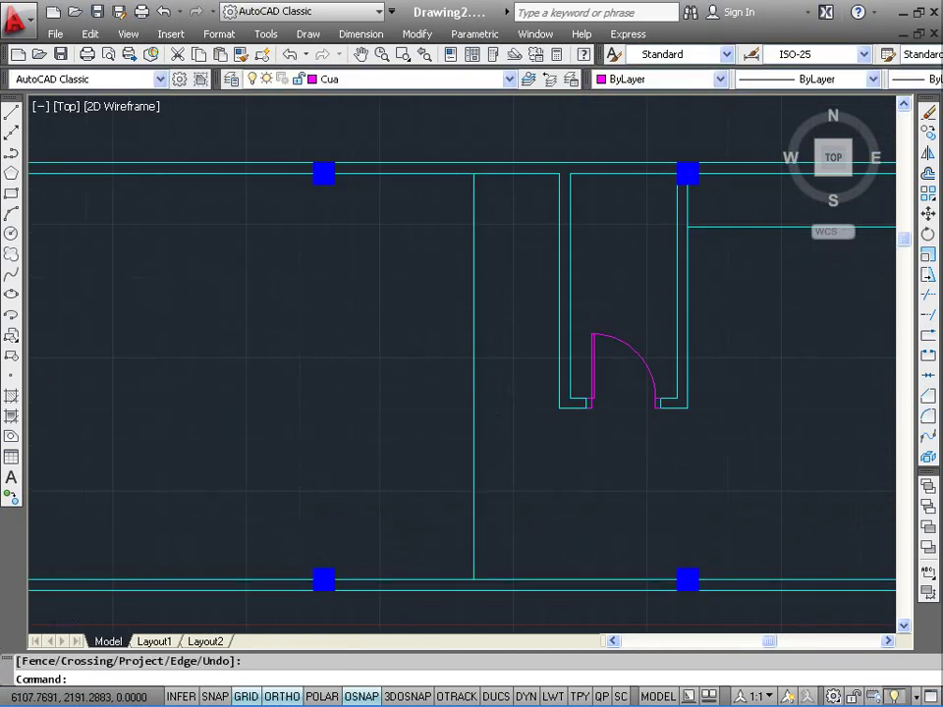
Step: Offset the new stair line by 30 to make it a double line
scroll(498, 391, up, 2)
text(o)
key(Return)
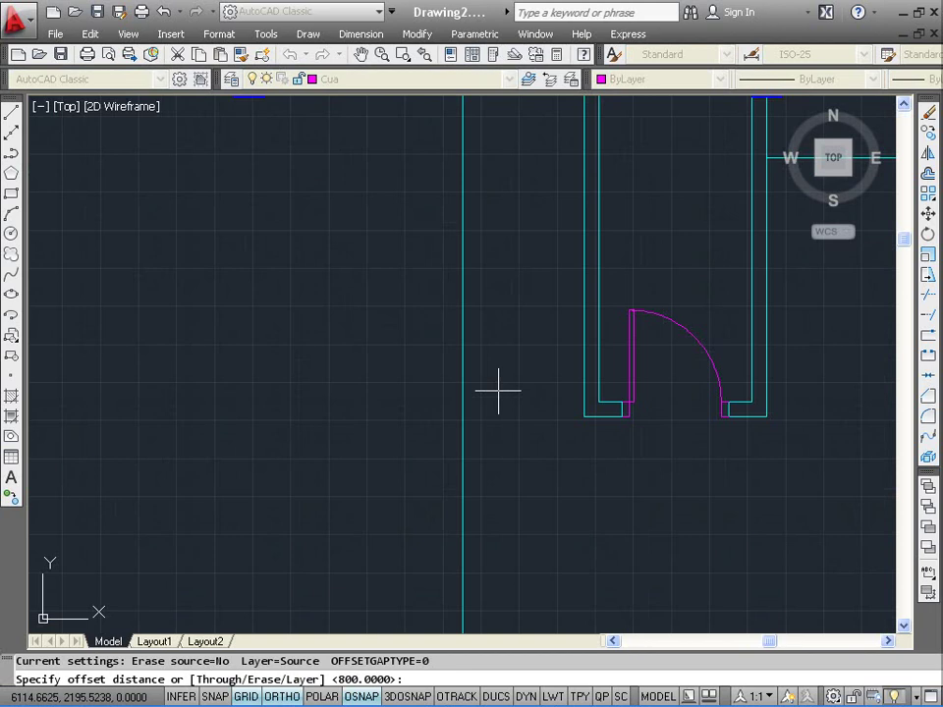
text(0)
key(Return)
click(463, 369)
click(549, 366)
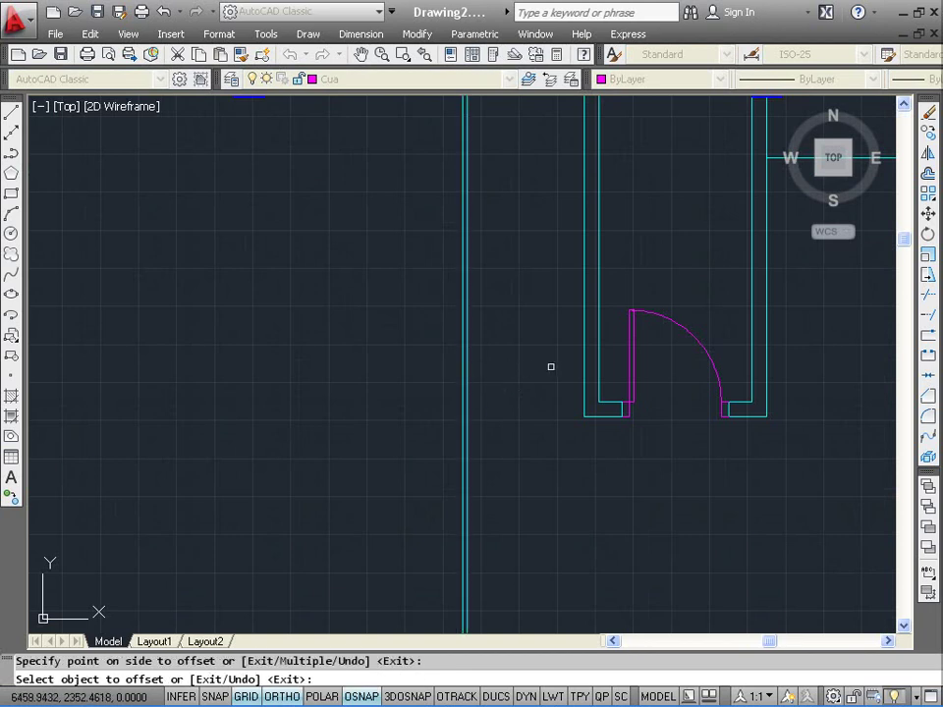
click(584, 368)
click(558, 368)
key(Return)
Step: Copy the bottom wall line 1100 upward as the stair's cross line
scroll(533, 373, down, 2)
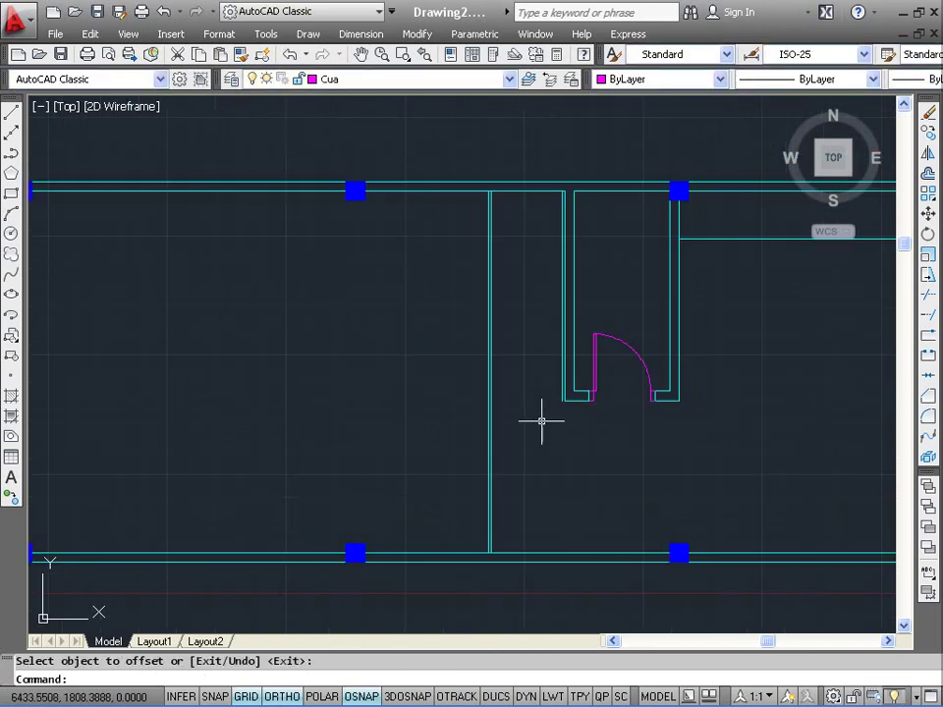
text(o)
key(Return)
scroll(544, 555, up, 2)
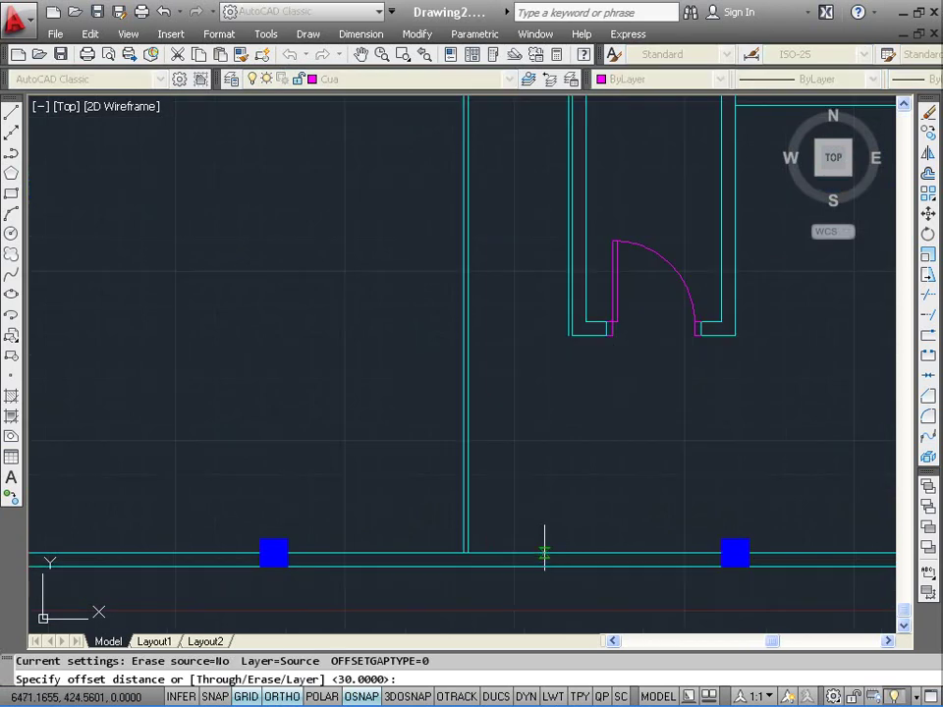
text(1100)
key(Return)
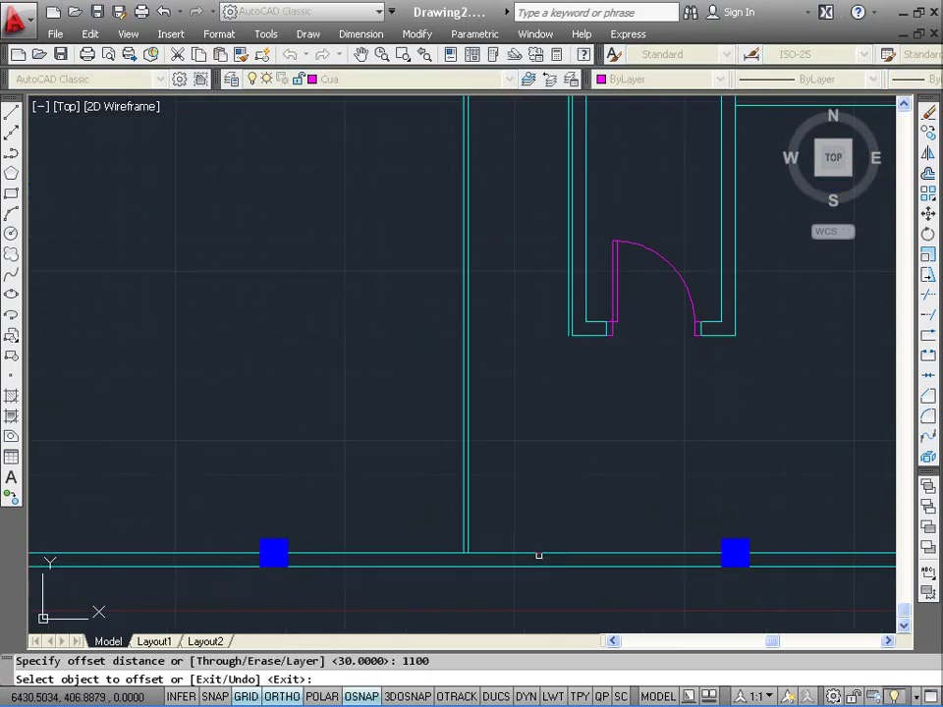
click(539, 556)
click(536, 488)
key(Return)
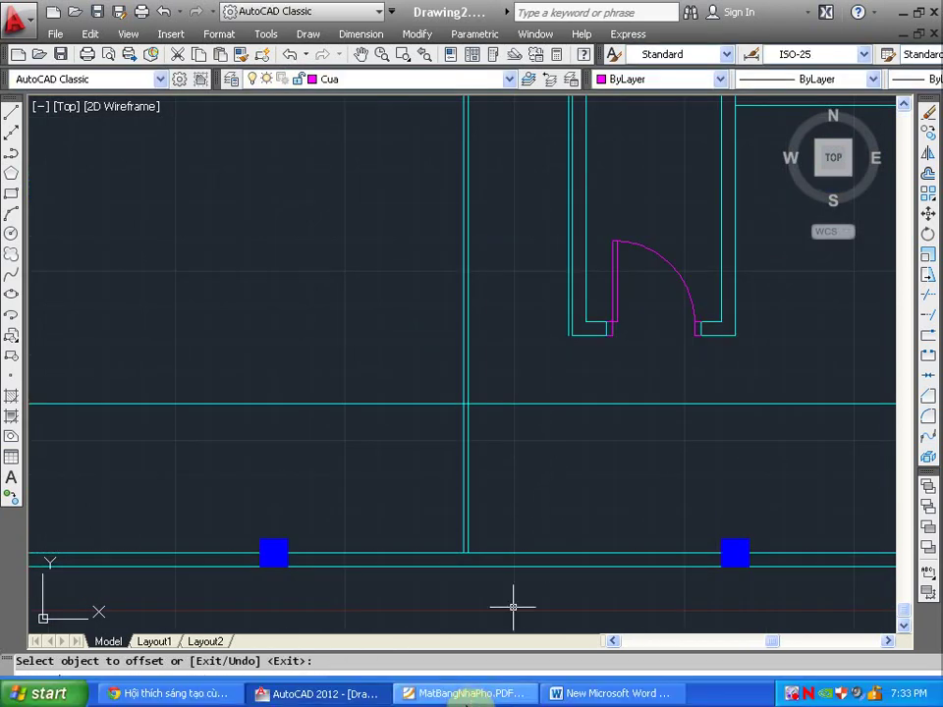
Step: After checking the reference plan, trim the overhanging line ends at the stair corner
key(alt+Tab)
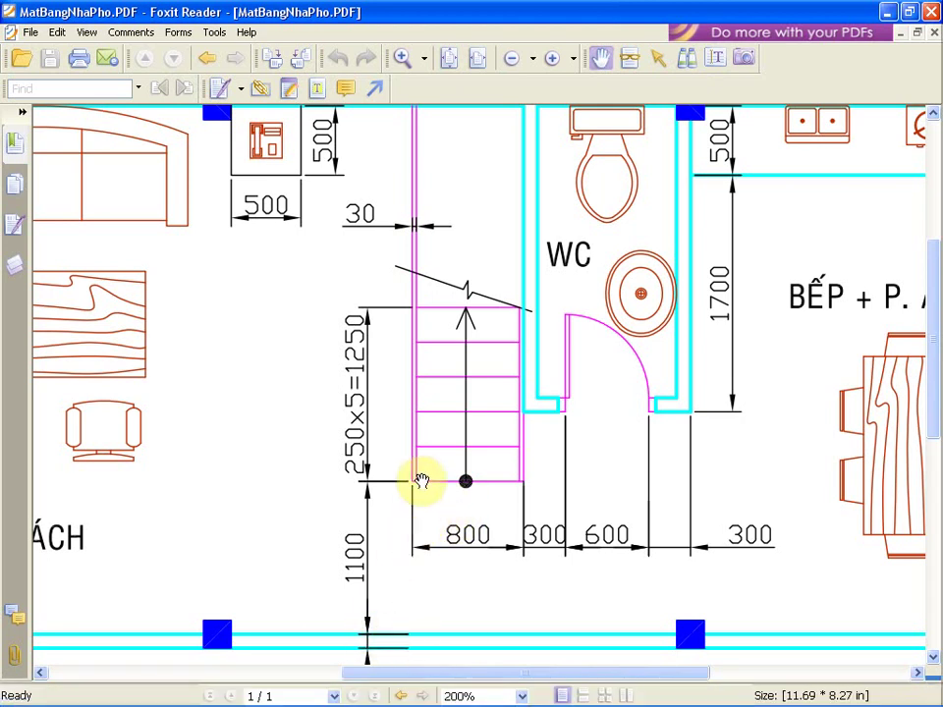
key(alt+Tab)
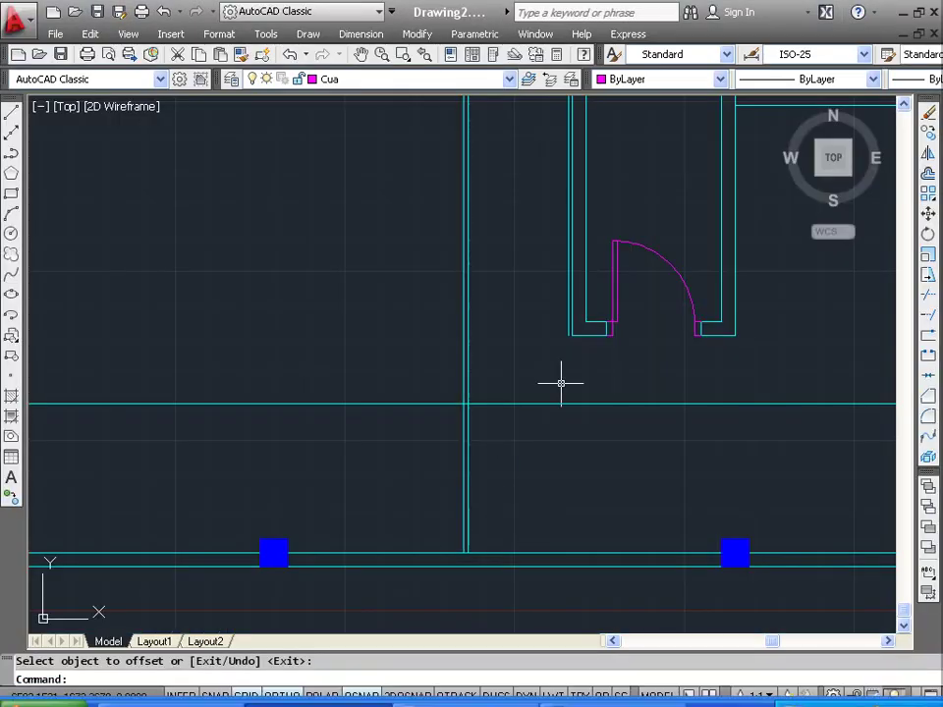
text(t)
key(Return)
mouse_move(537, 427)
mouse_down()
mouse_move(457, 393)
mouse_move(433, 400)
mouse_up()
key(Return)
key(Return)
scroll(600, 404, up, 2)
text(x)
Step: Extend the WC wall line down to the cross line and begin a line from its corner
key(Return)
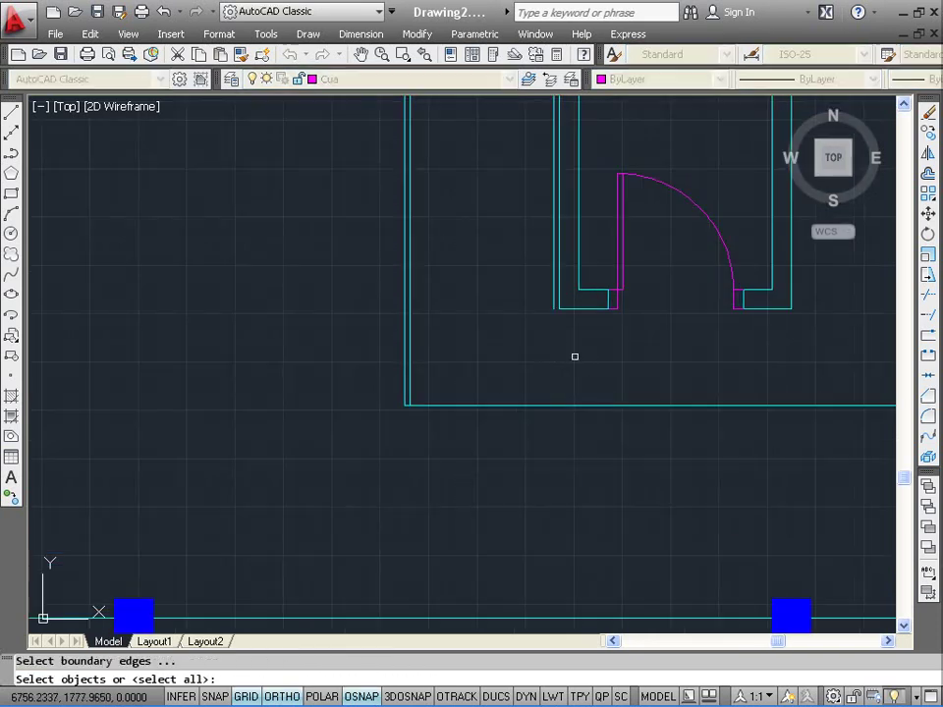
key(Return)
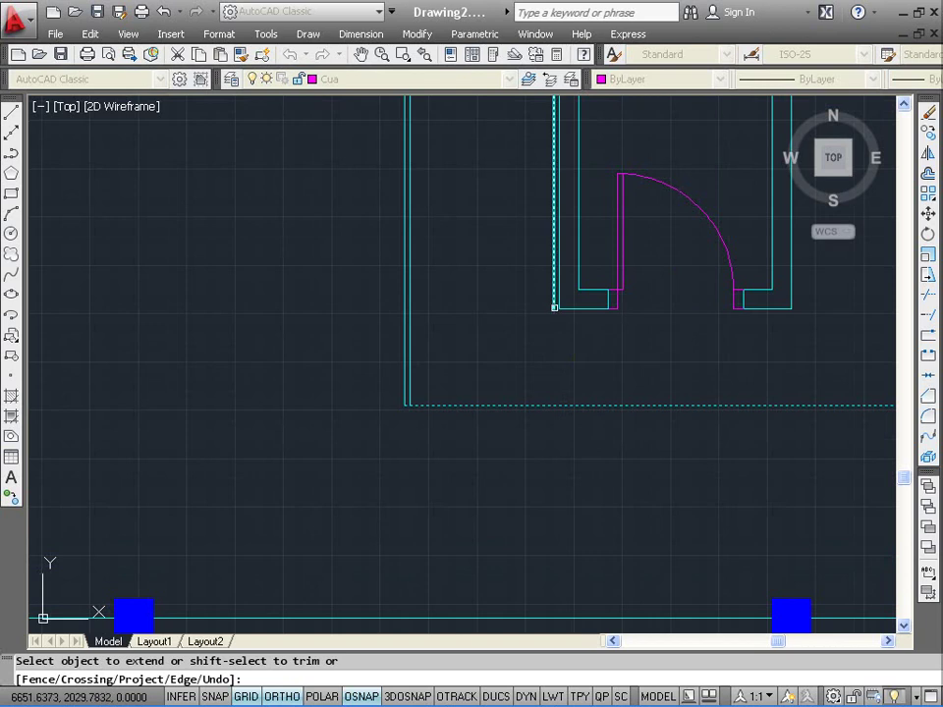
click(553, 309)
key(Return)
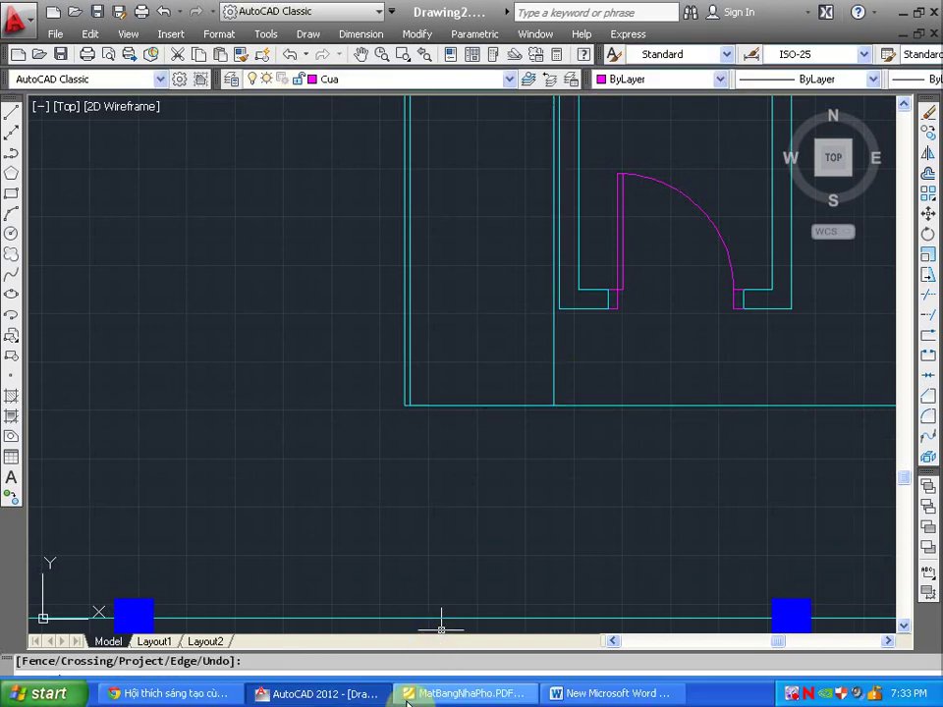
click(435, 696)
key(alt+Tab)
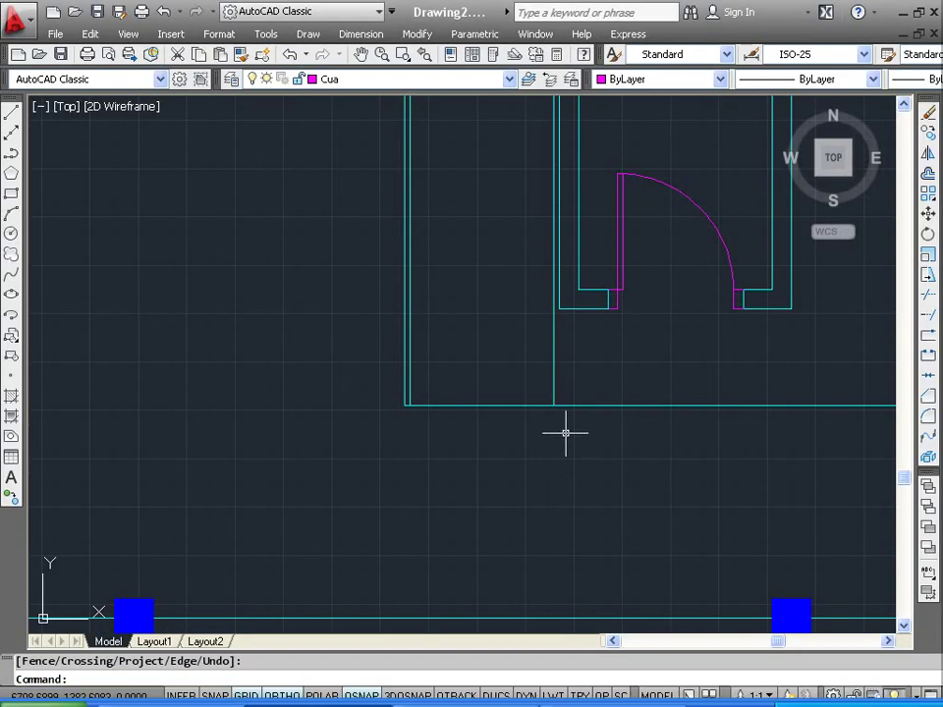
click(549, 253)
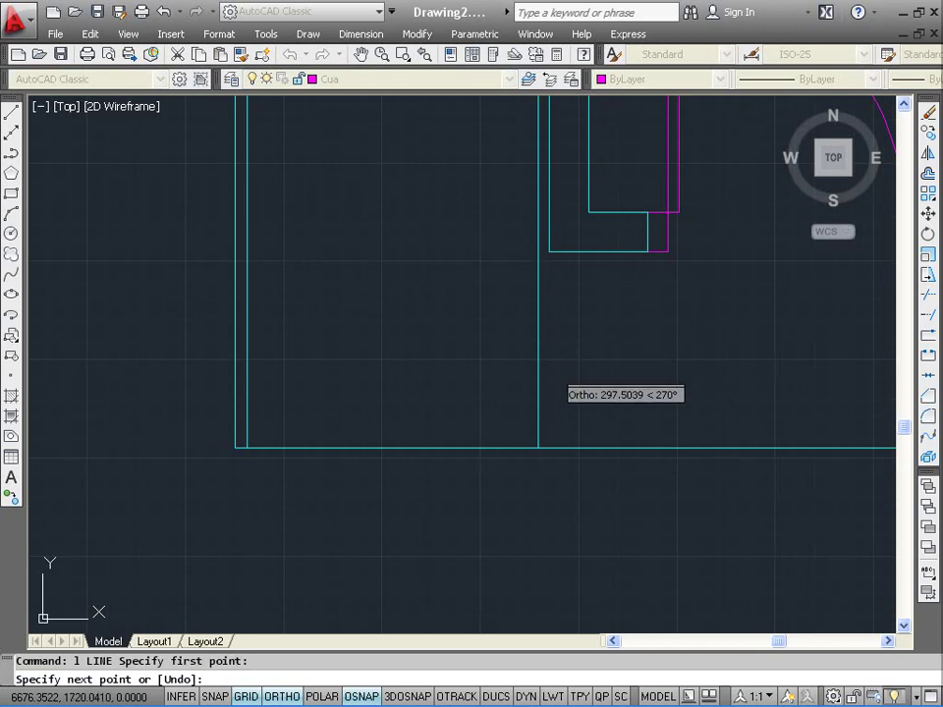
Step: Enable Perpendicular object snap and end the line perpendicular on the cross line
right_click(363, 697)
click(393, 671)
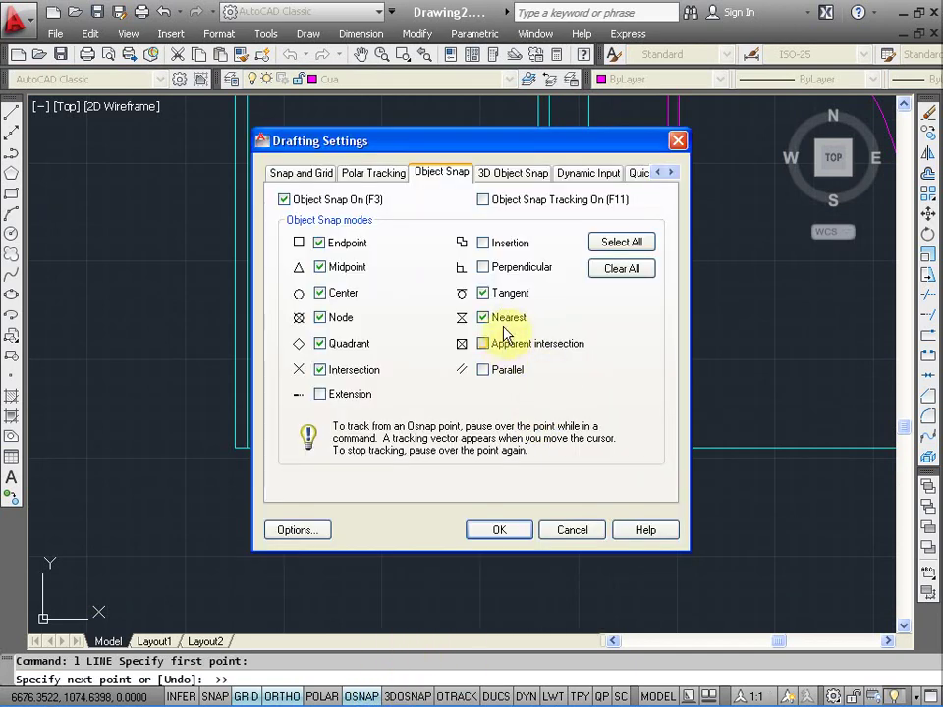
click(486, 268)
click(499, 530)
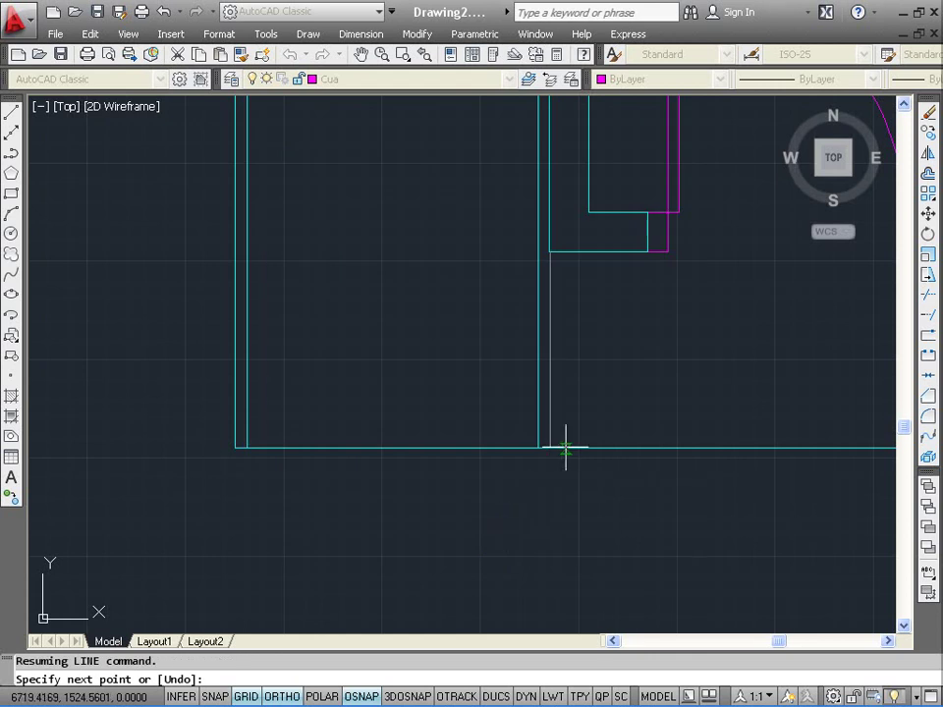
click(549, 447)
key(Return)
Step: Trim away the cross line to the right of the new vertical line
text(tr)
key(Return)
click(551, 421)
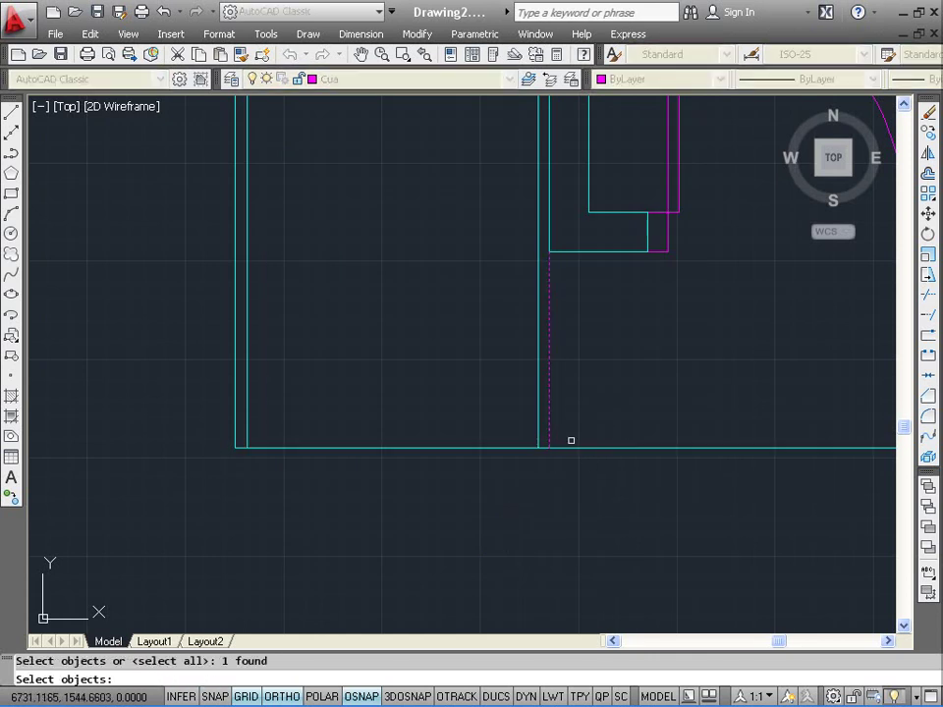
key(Return)
click(573, 446)
key(Return)
Step: Match the stair outline lines to the magenta door line's properties
scroll(551, 496, down, 2)
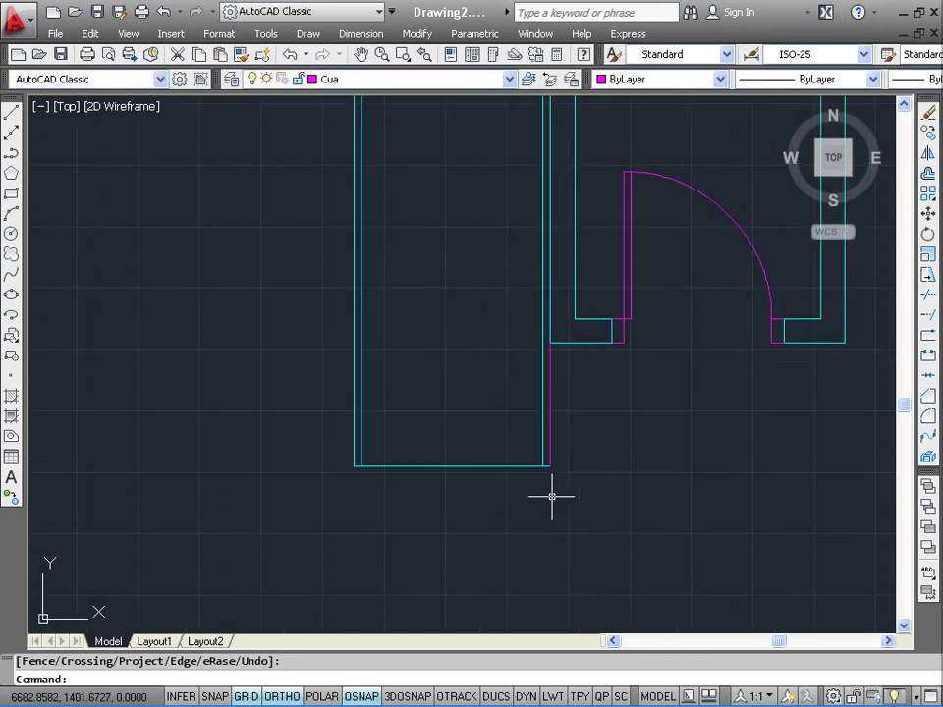
key(Return)
click(551, 429)
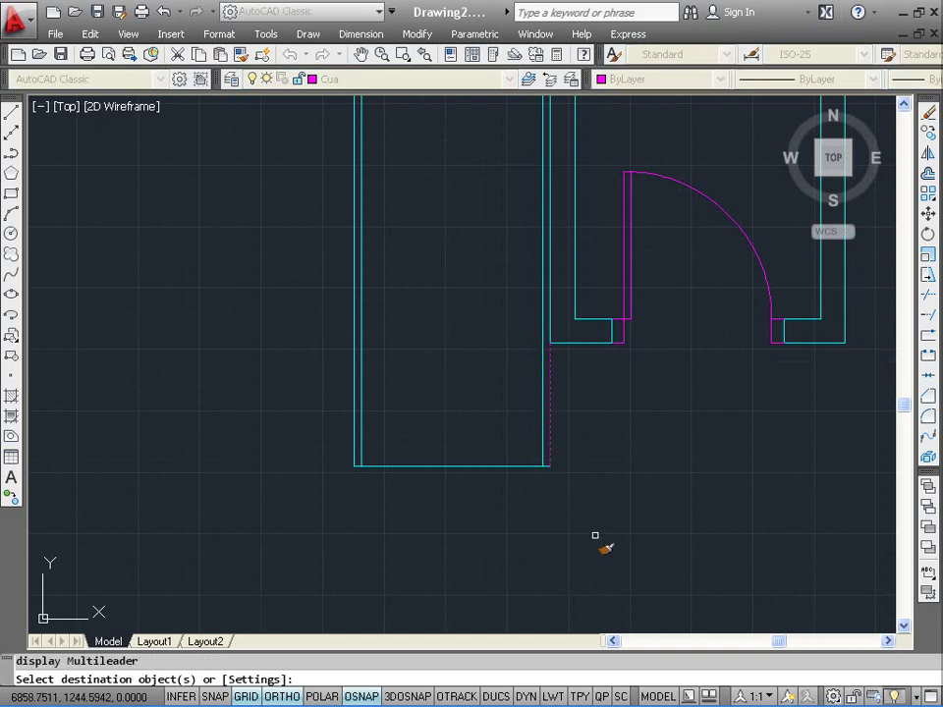
click(604, 543)
click(313, 427)
key(Return)
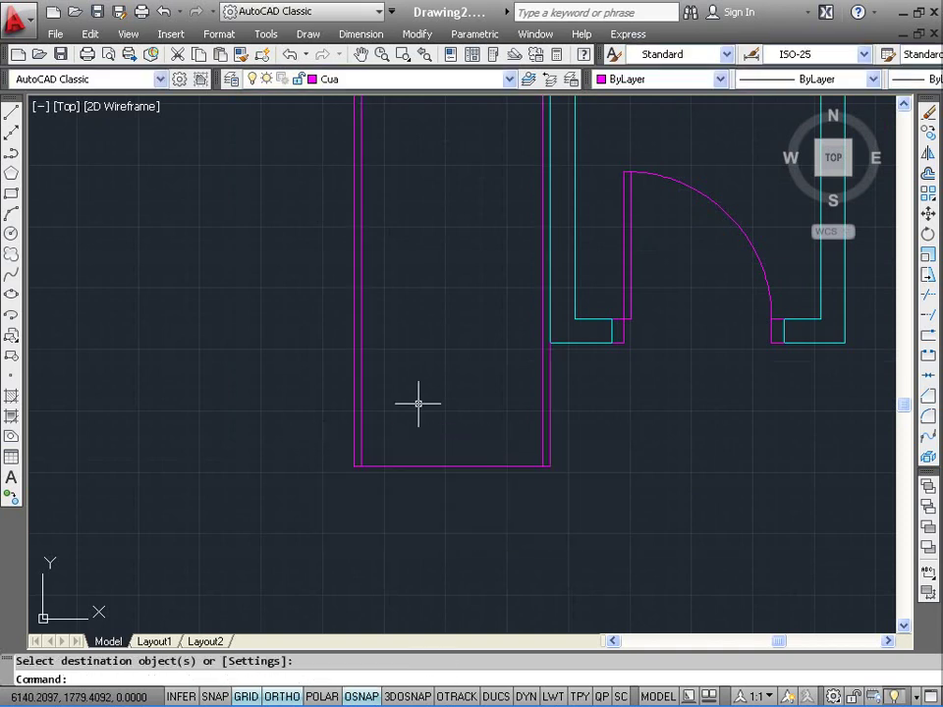
scroll(525, 436, down, 2)
scroll(476, 421, up, 3)
text(o)
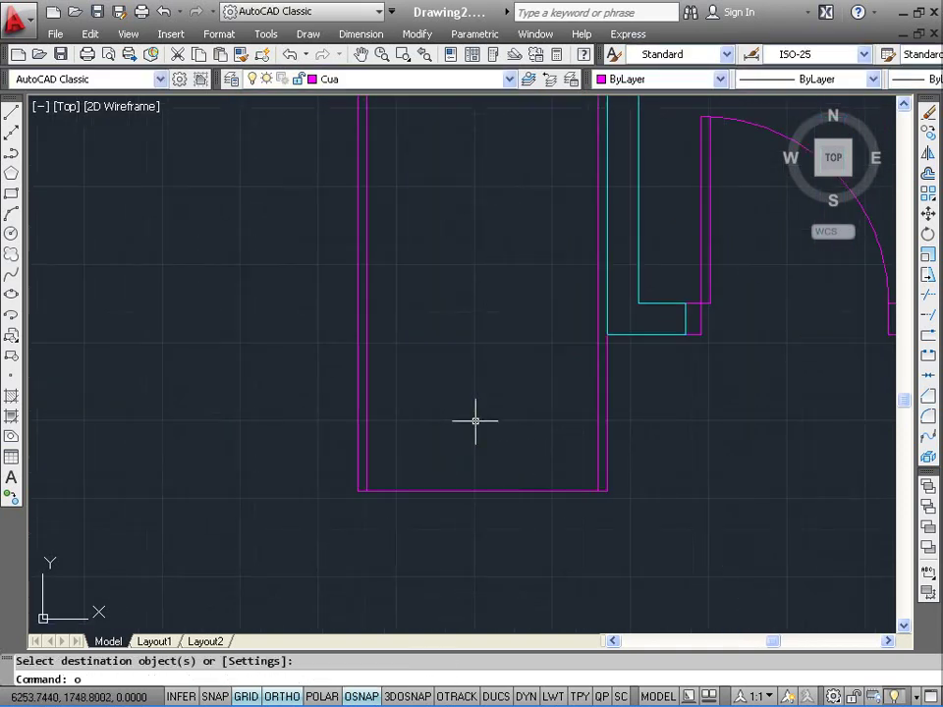
Step: Offset the stair's bottom edge 250 upward as the first tread line
key(Return)
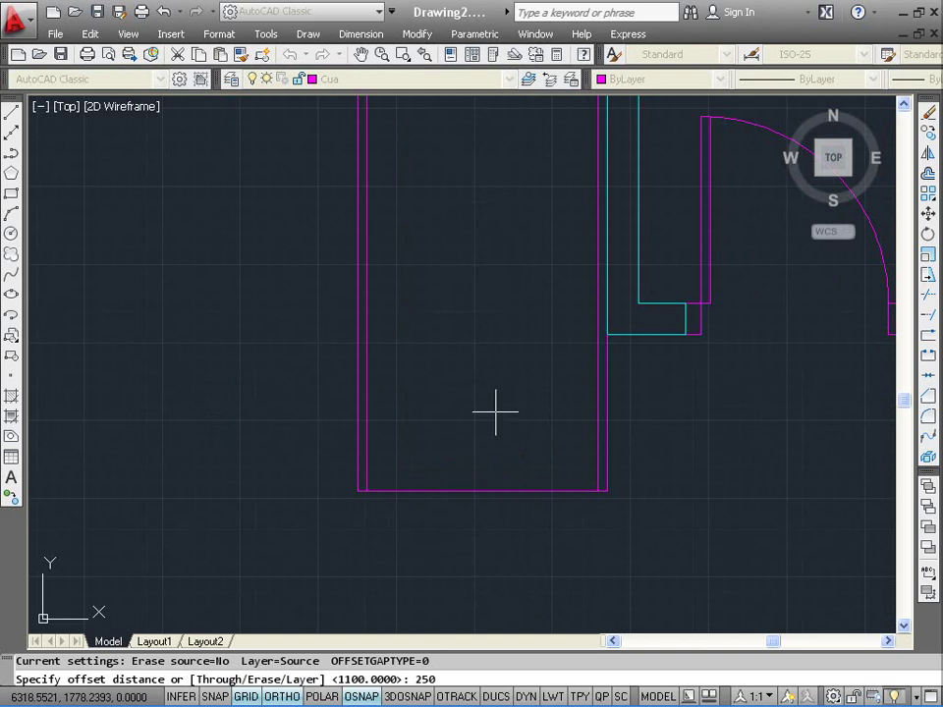
key(Return)
click(494, 489)
click(494, 385)
key(Return)
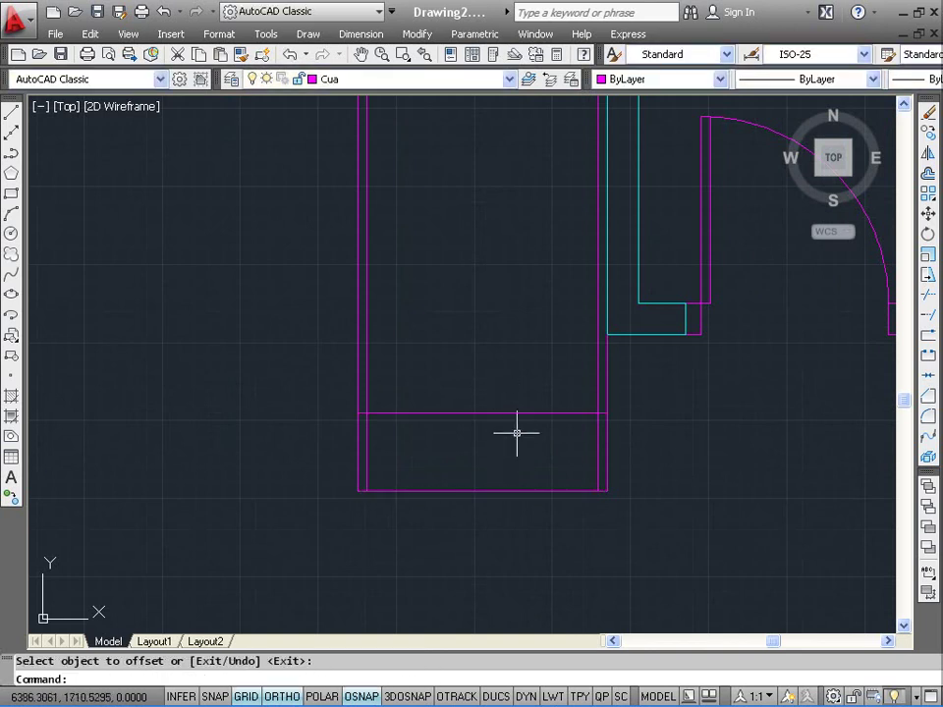
scroll(516, 432, up, 2)
scroll(518, 480, up, 3)
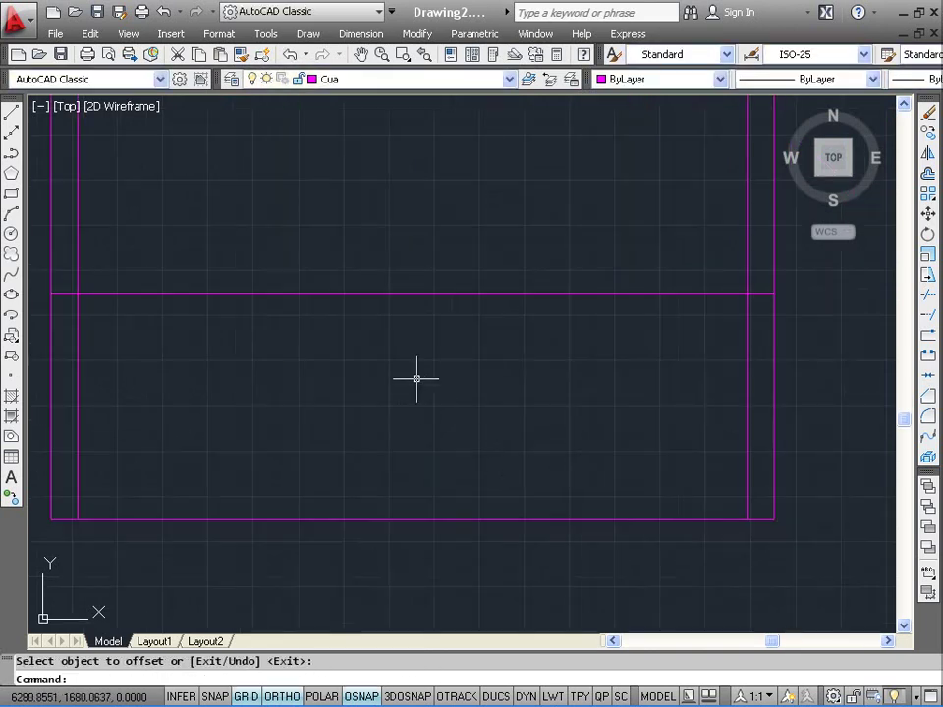
text(tr)
Step: Trim the right stub off the horizontal line, using the vertical lines as cutting edges
key(Return)
click(79, 307)
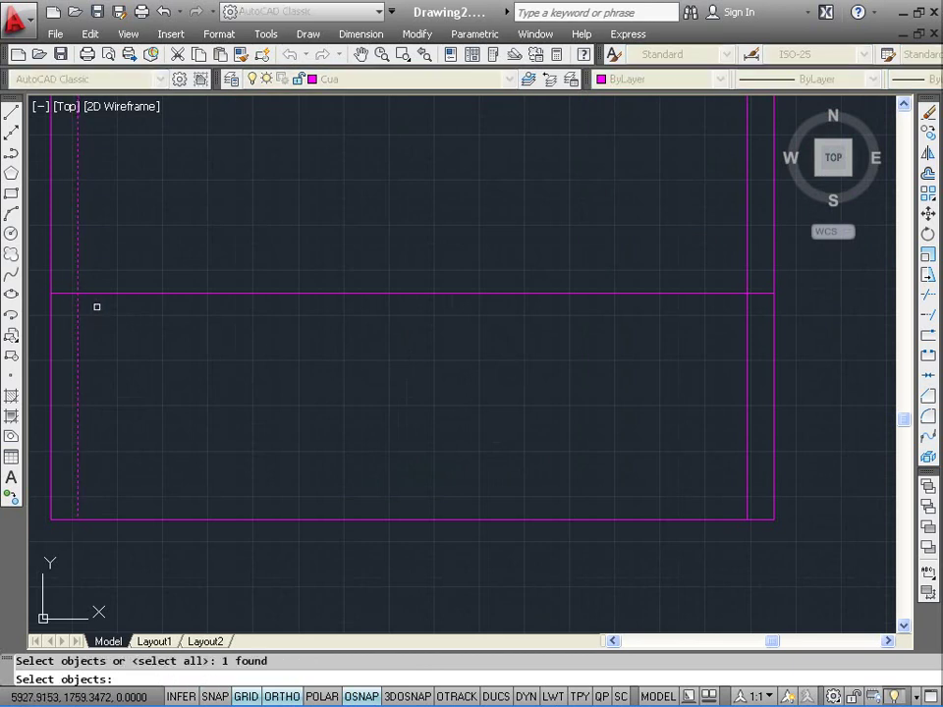
click(759, 314)
click(712, 312)
key(Return)
click(755, 293)
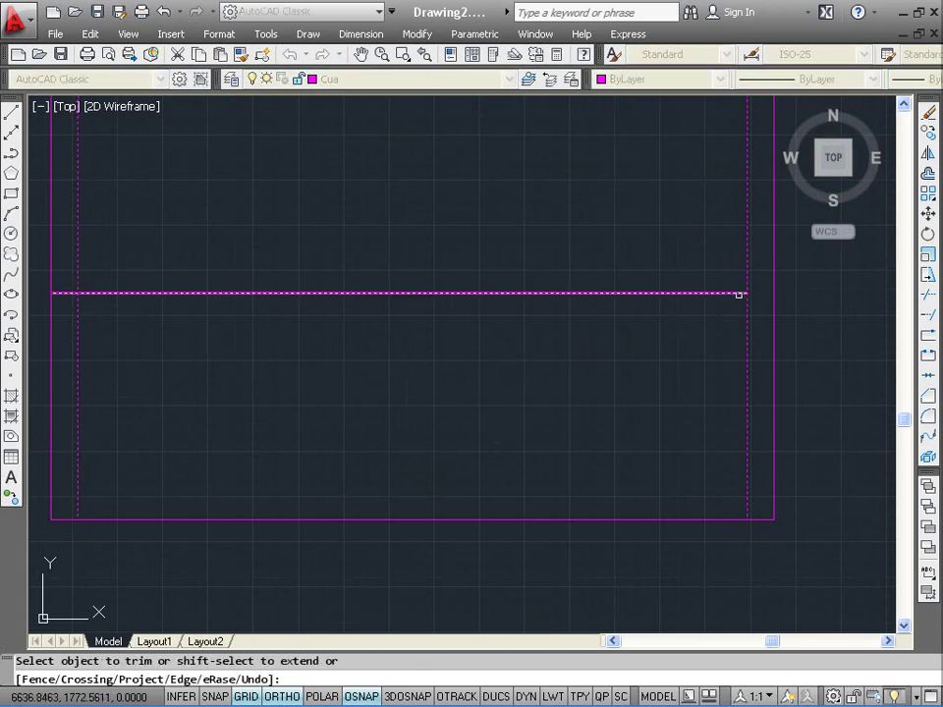
key(Return)
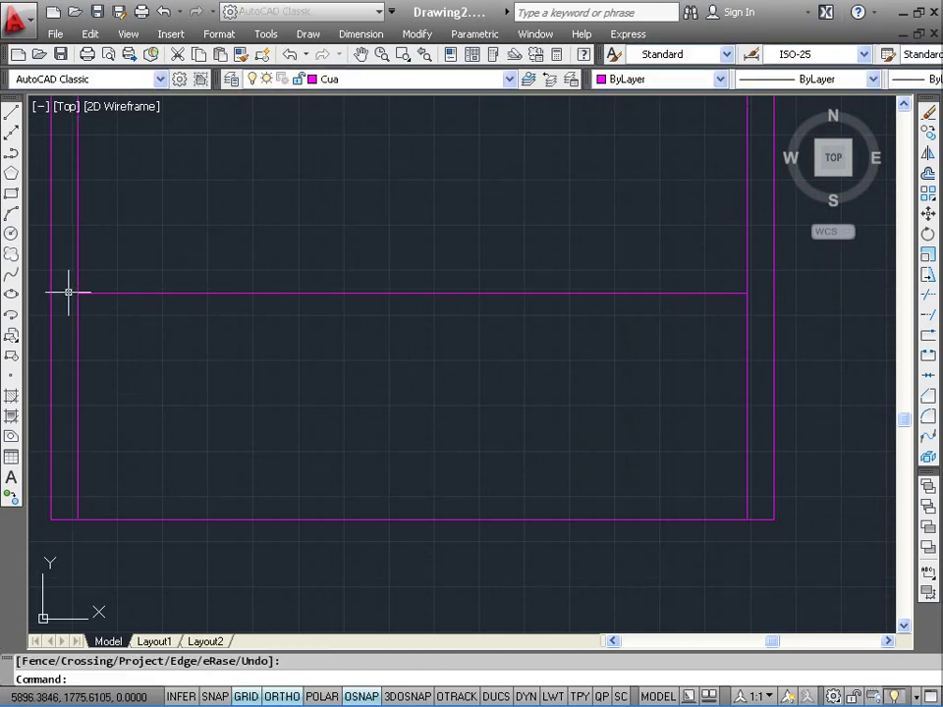
scroll(379, 361, down, 4)
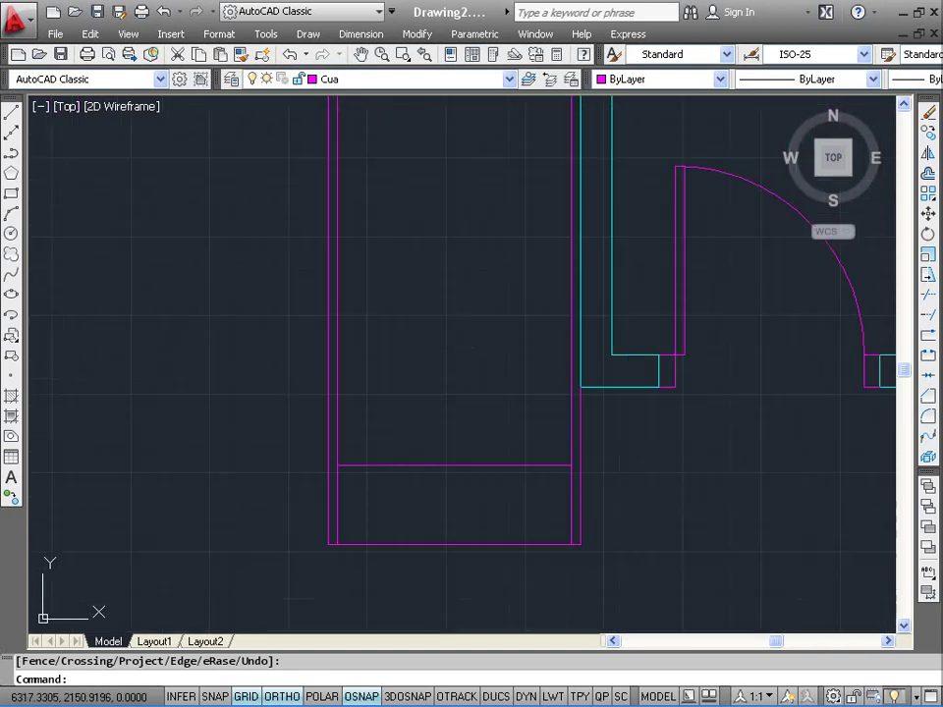
text(o)
Step: Add four more tread lines up the stair, each 250 above the previous
key(Return)
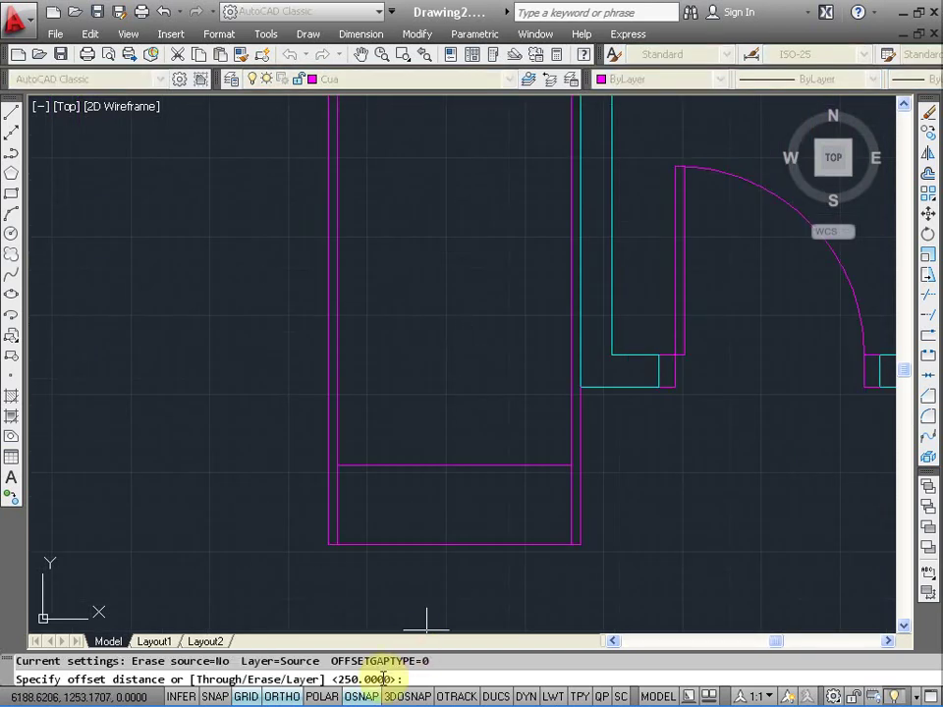
key(Return)
click(446, 467)
click(448, 414)
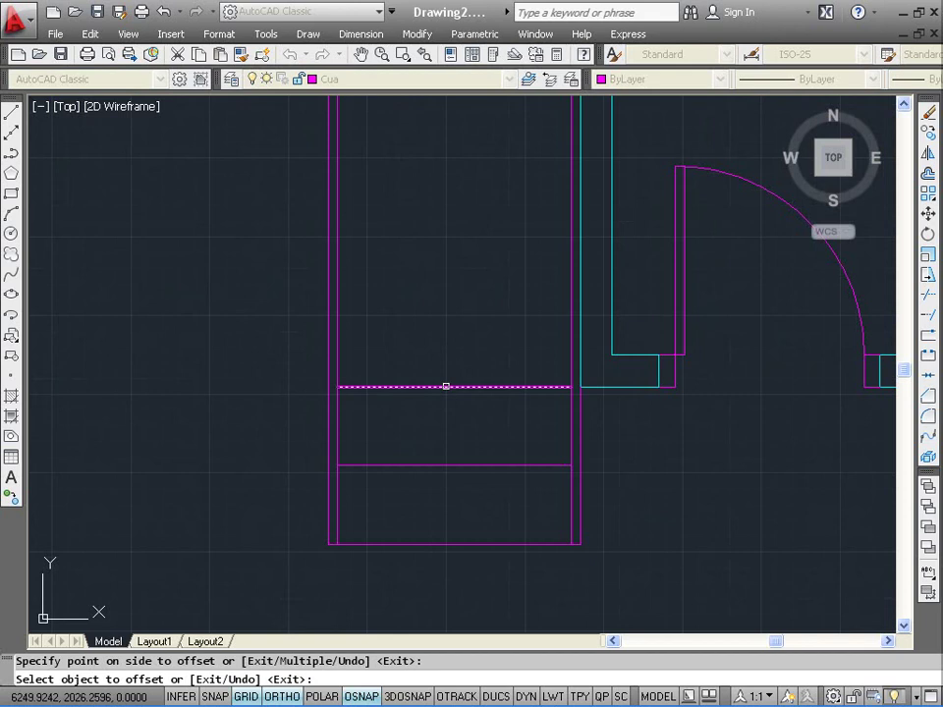
click(446, 386)
click(447, 332)
click(448, 310)
click(446, 289)
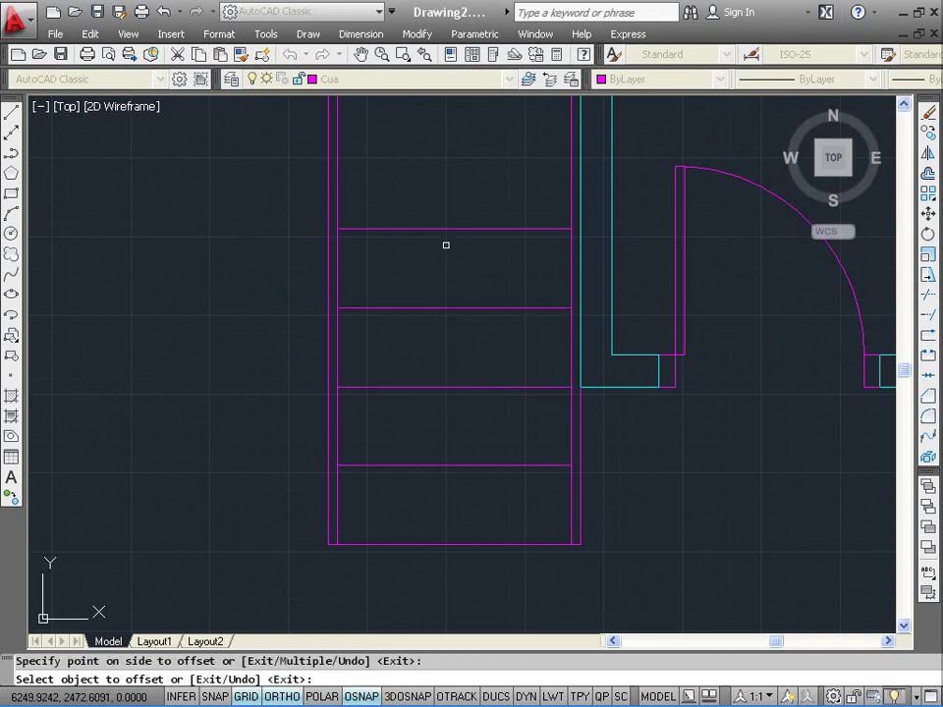
click(445, 229)
click(444, 207)
key(Return)
scroll(454, 256, down, 3)
scroll(464, 231, up, 1)
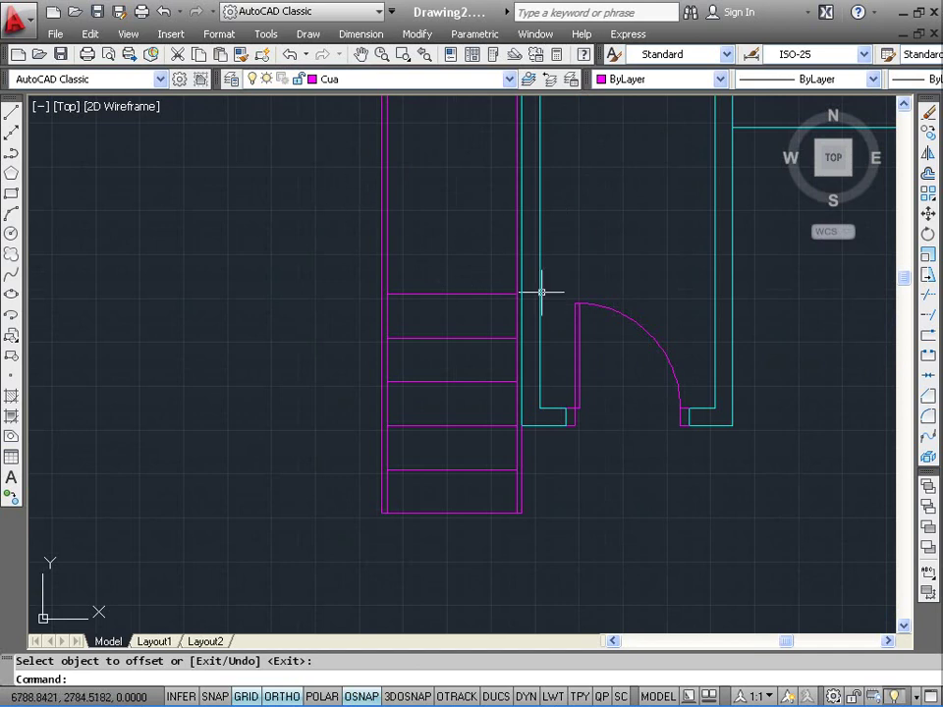
scroll(462, 245, up, 2)
click(447, 694)
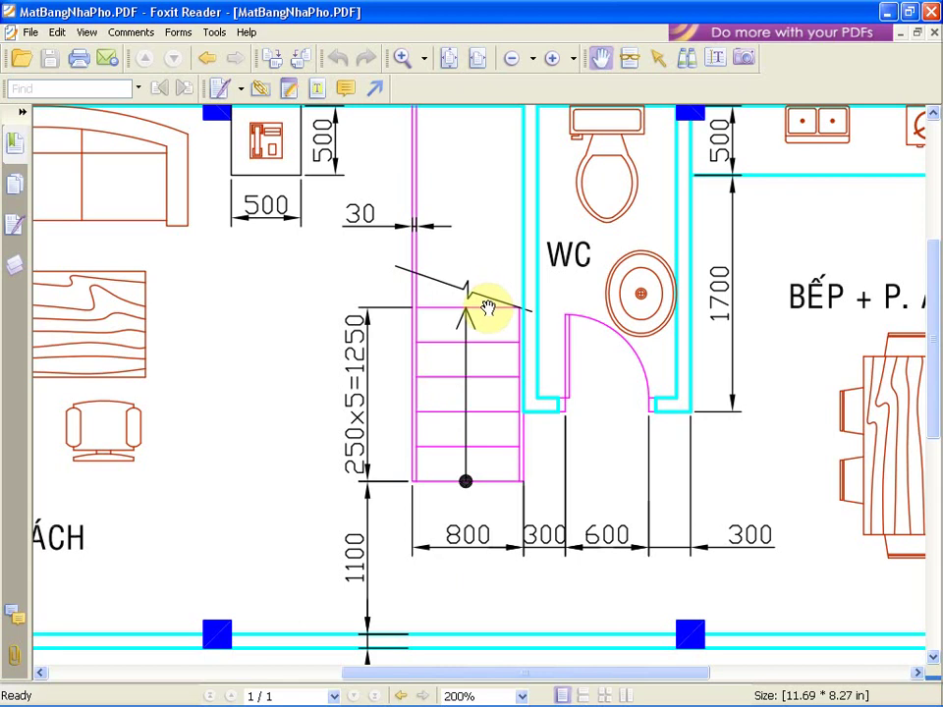
drag(488, 308, 486, 316)
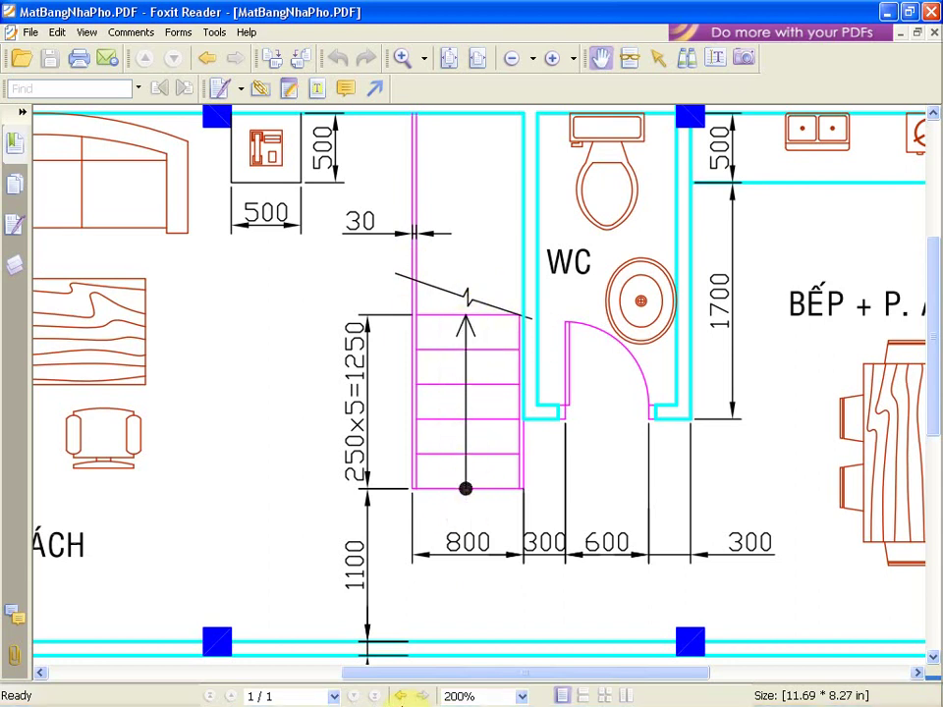
click(357, 695)
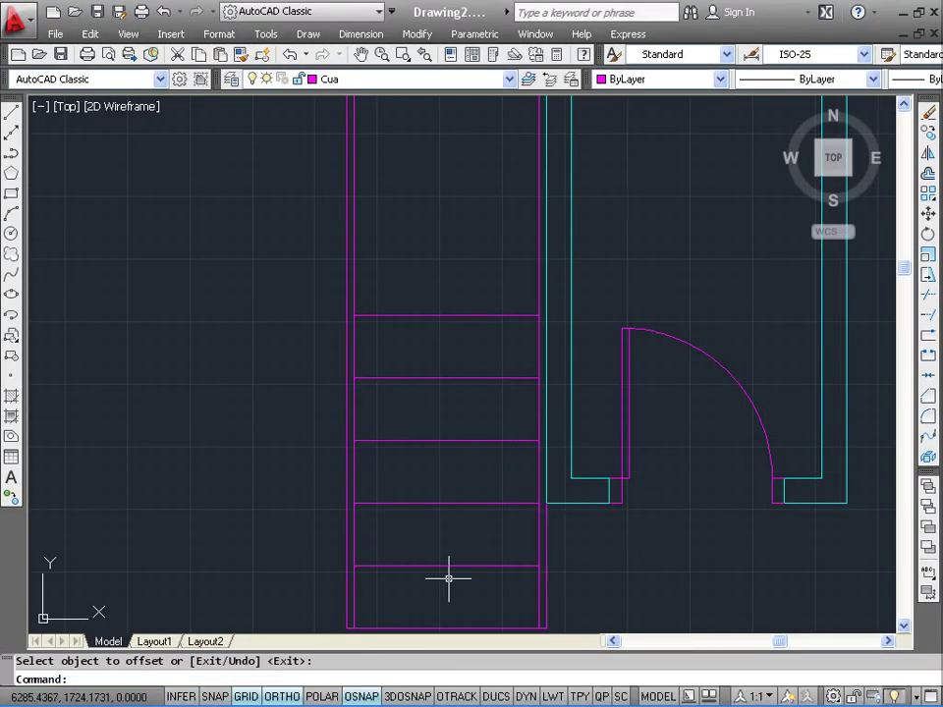
Step: Choose KichThuoc from the Layers toolbar dropdown to make it current
scroll(463, 354, down, 4)
scroll(461, 448, up, 2)
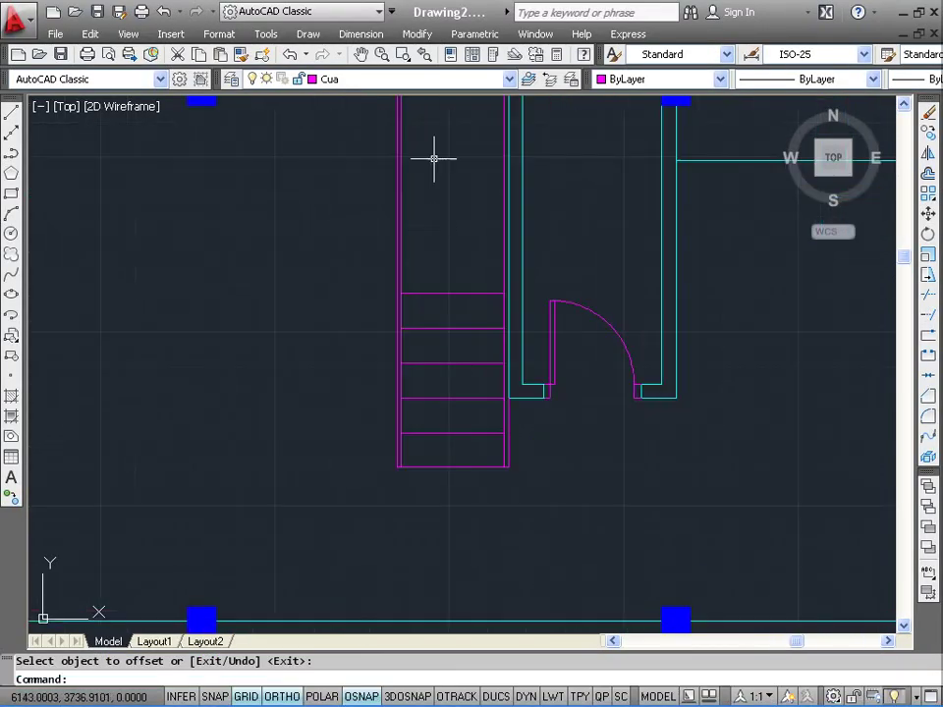
click(442, 79)
click(426, 142)
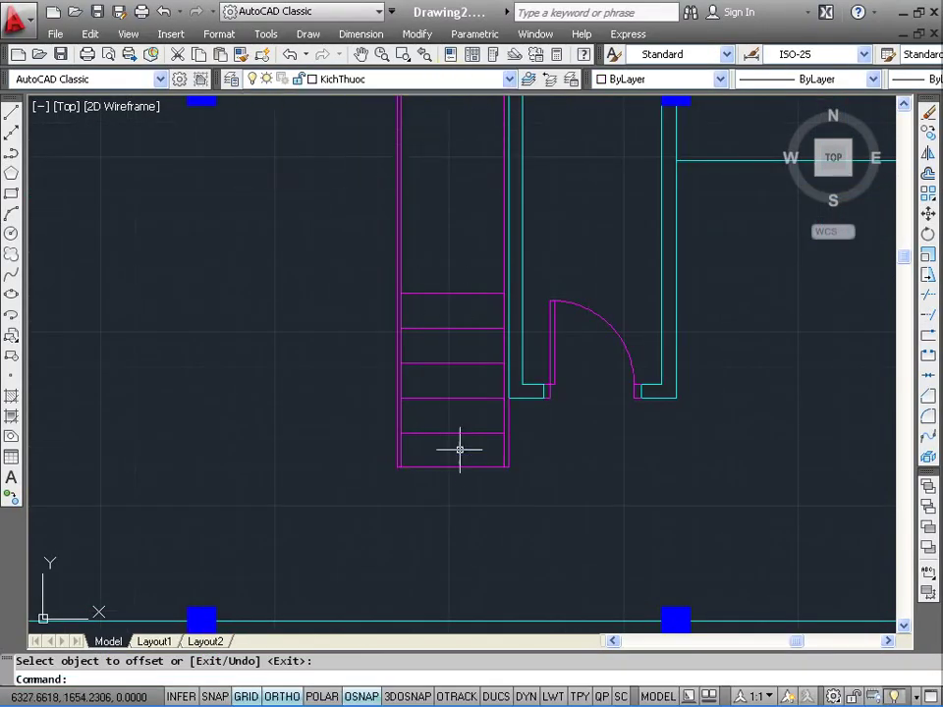
scroll(459, 444, up, 3)
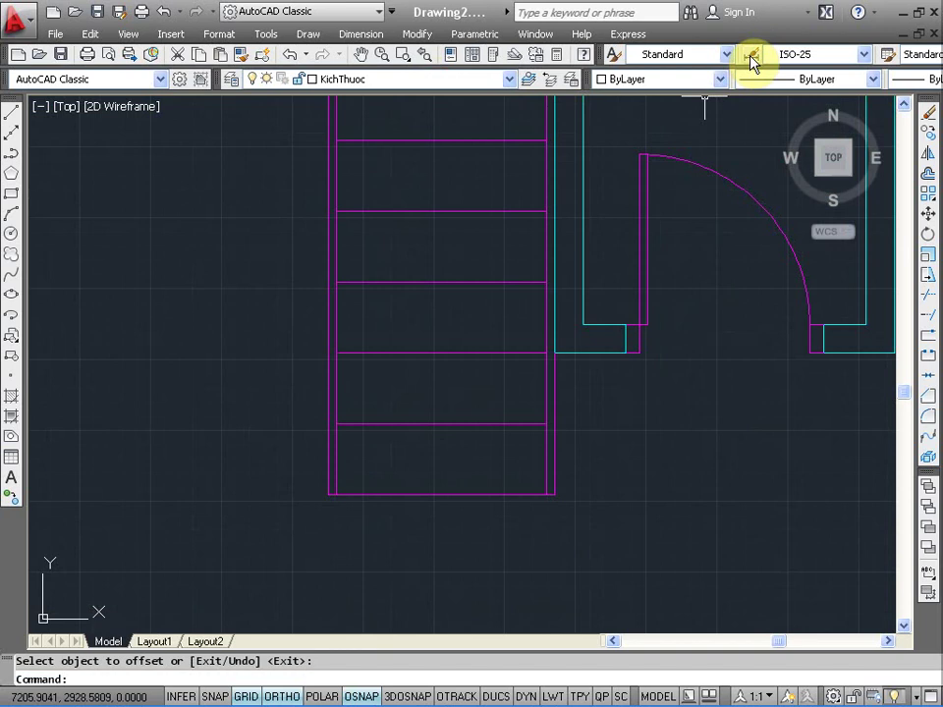
Step: Create a new dimension style named dim50 based on ISO-25
click(751, 57)
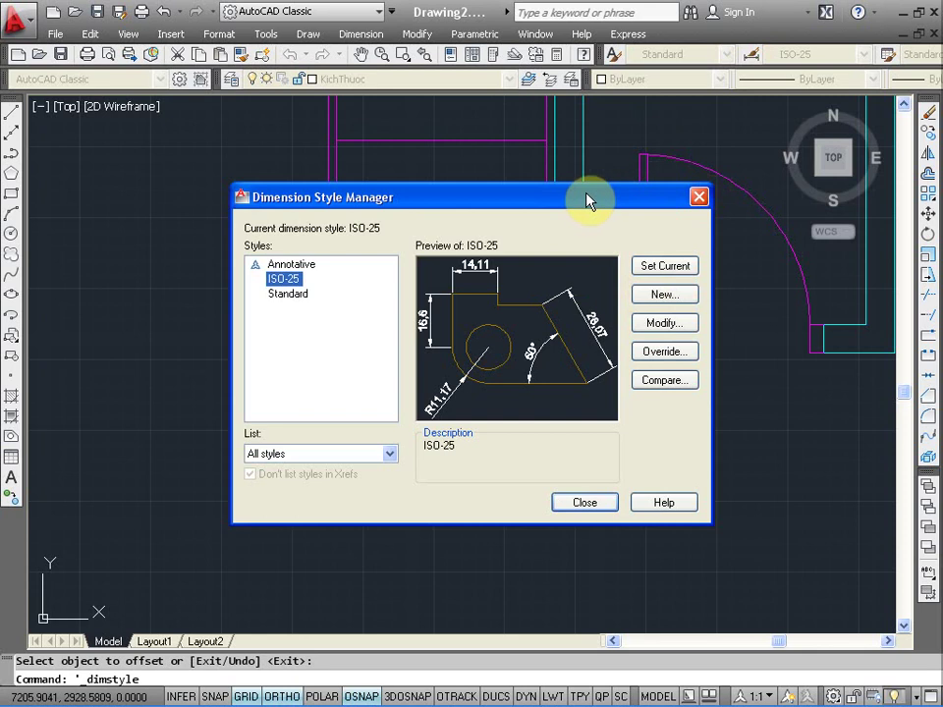
click(658, 299)
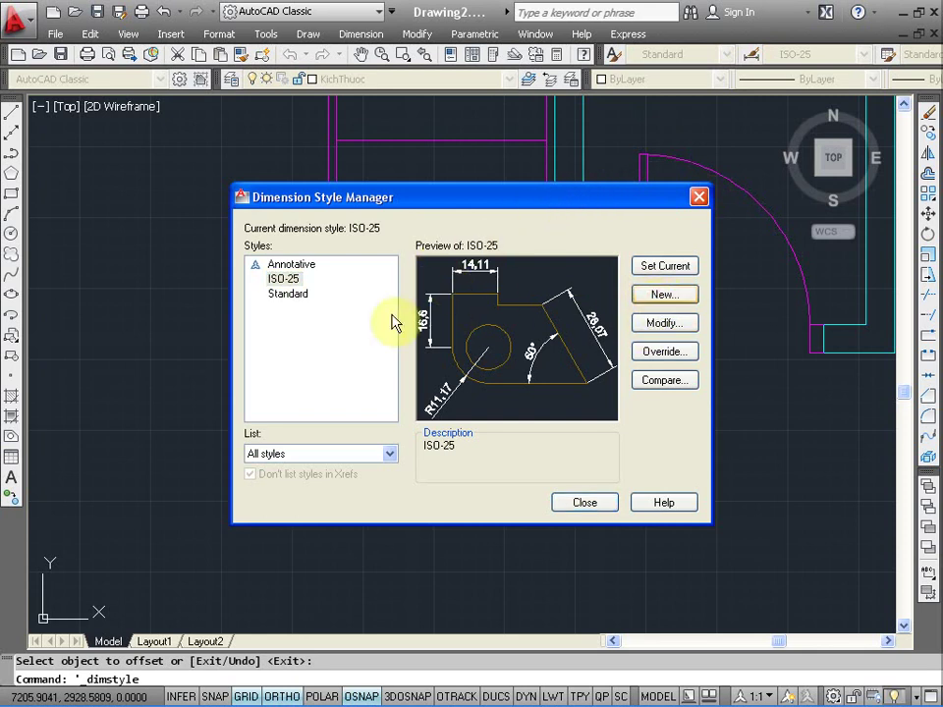
click(287, 292)
click(287, 280)
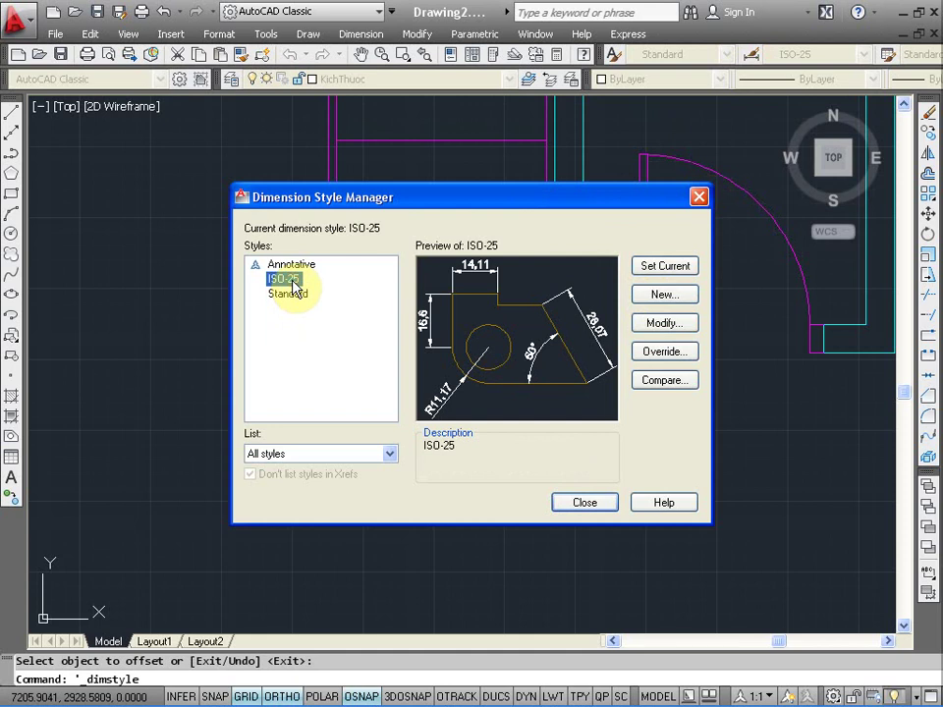
click(665, 295)
text(dim50)
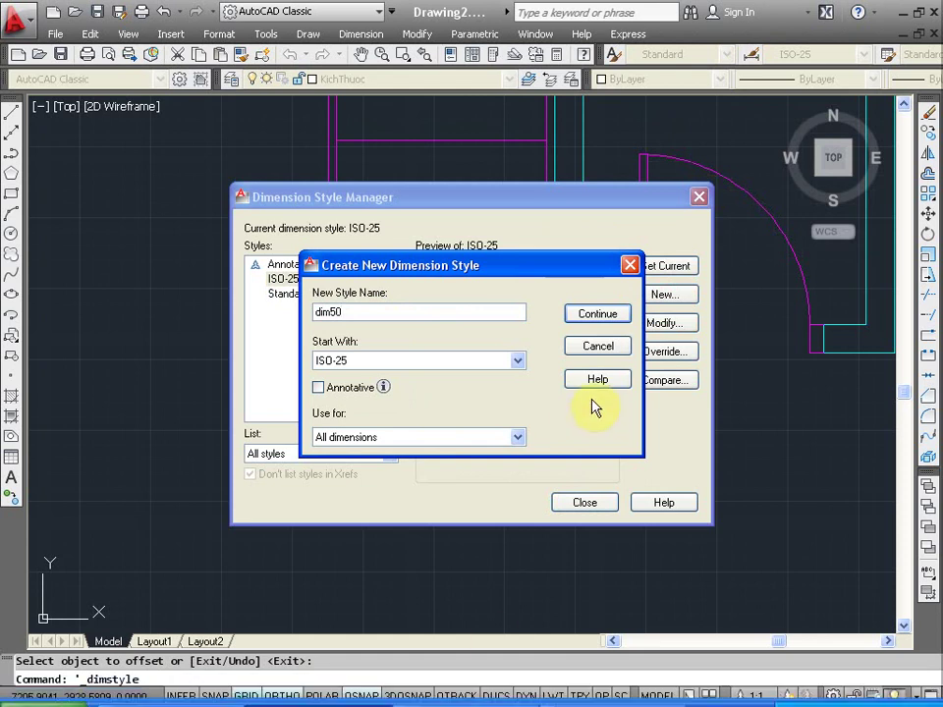
click(597, 314)
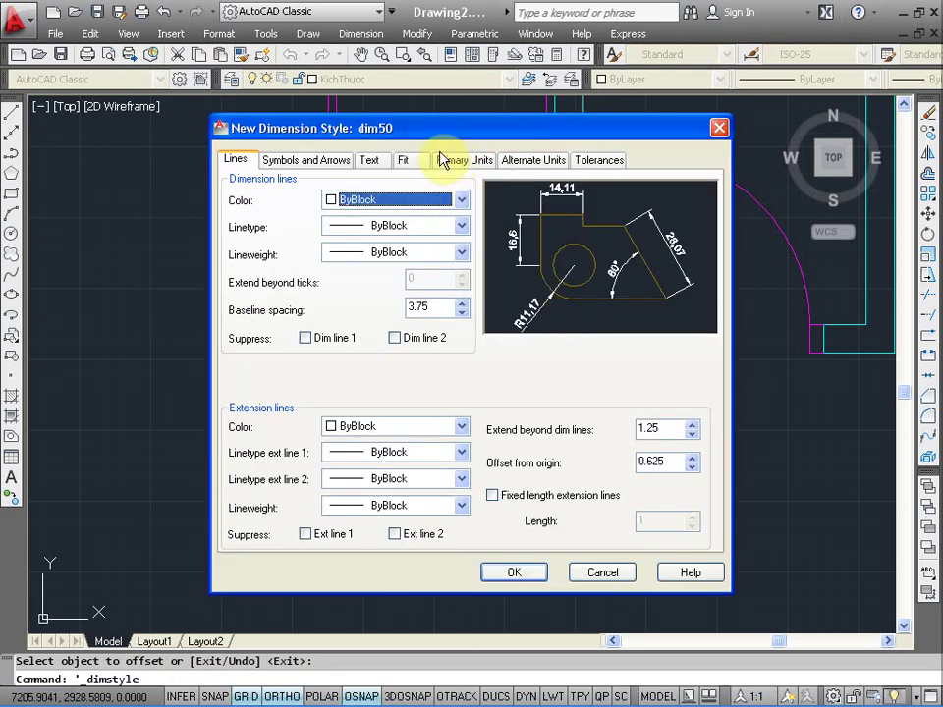
Step: Set dim50's overall dimension scale to 50 on the Fit tab
click(280, 161)
click(375, 160)
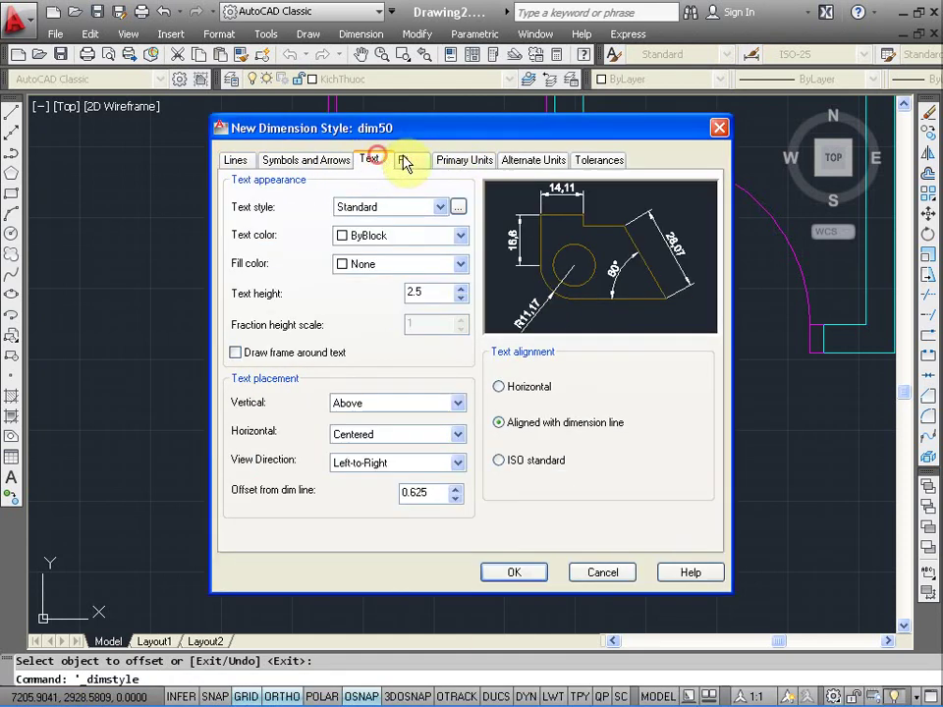
click(409, 159)
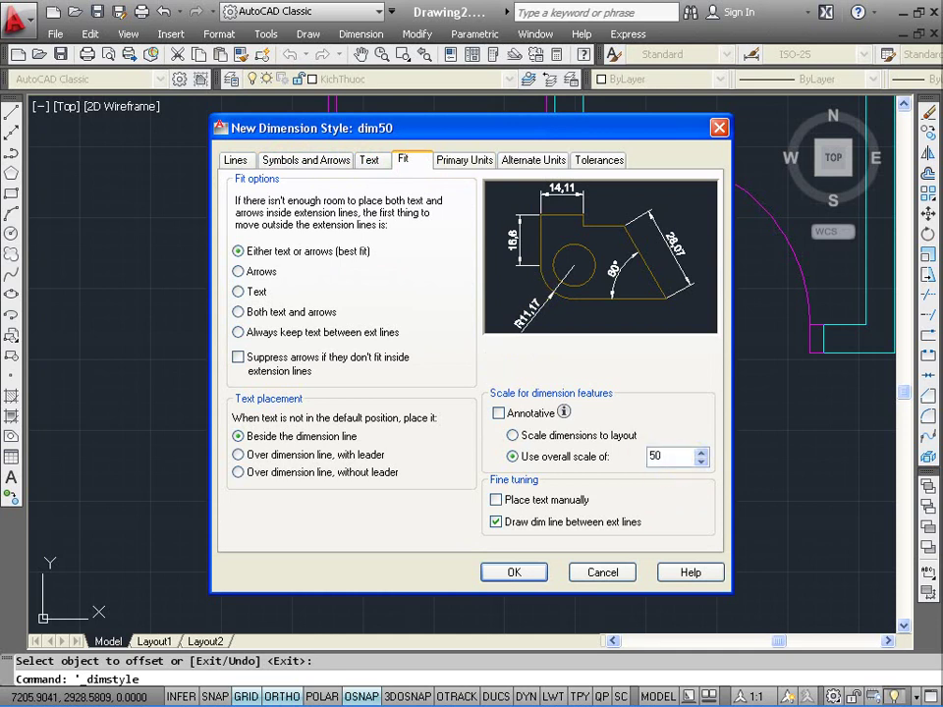
click(668, 452)
Step: Review each dim50 settings tab and compare with the reference floor plan
click(236, 160)
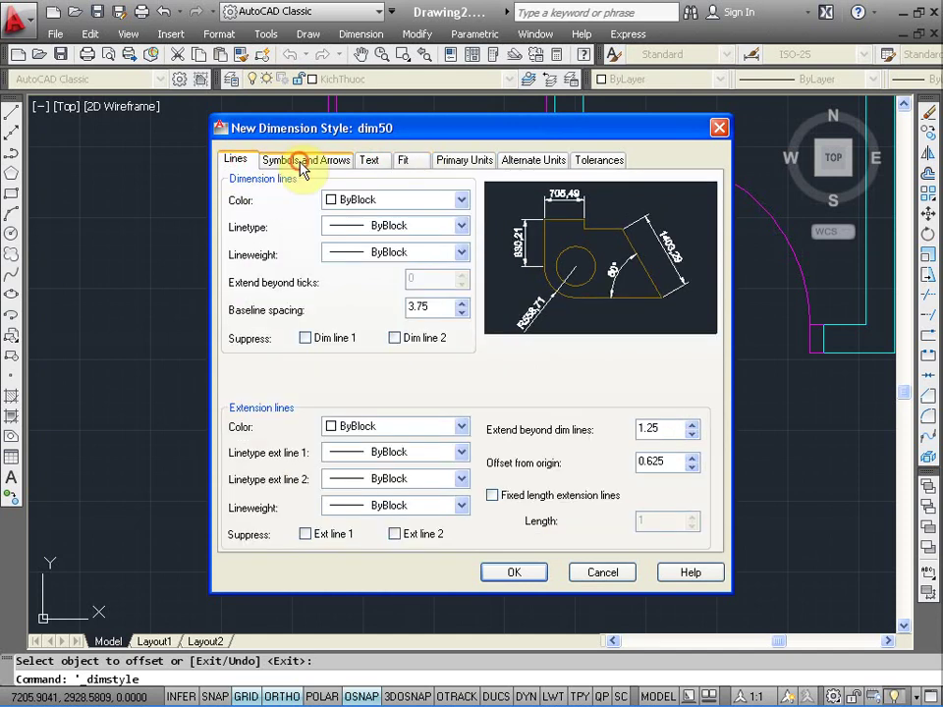
click(301, 163)
click(368, 161)
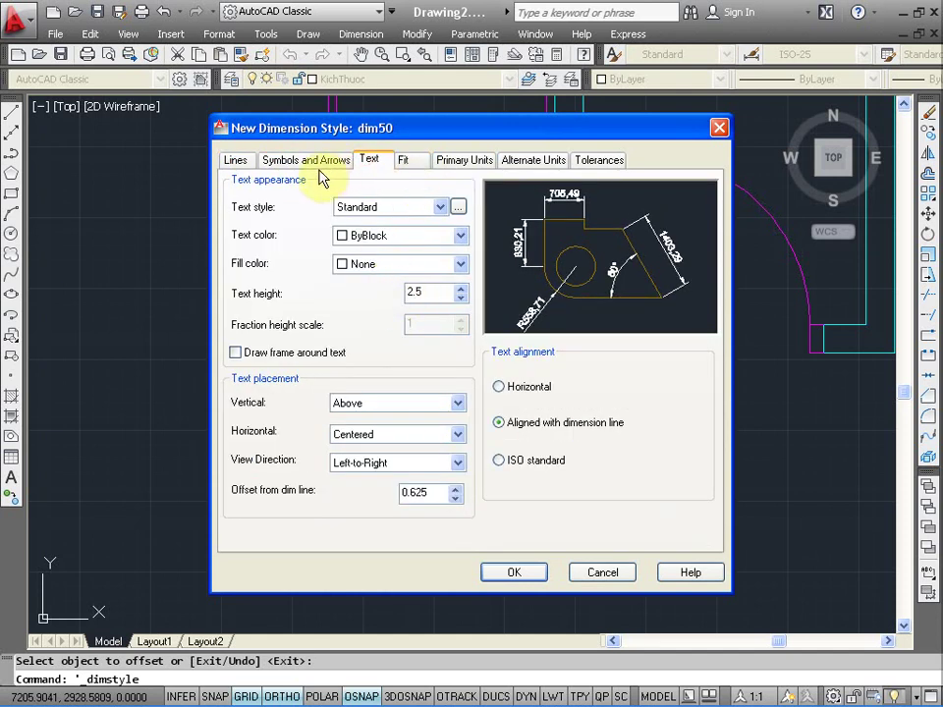
click(407, 161)
click(470, 165)
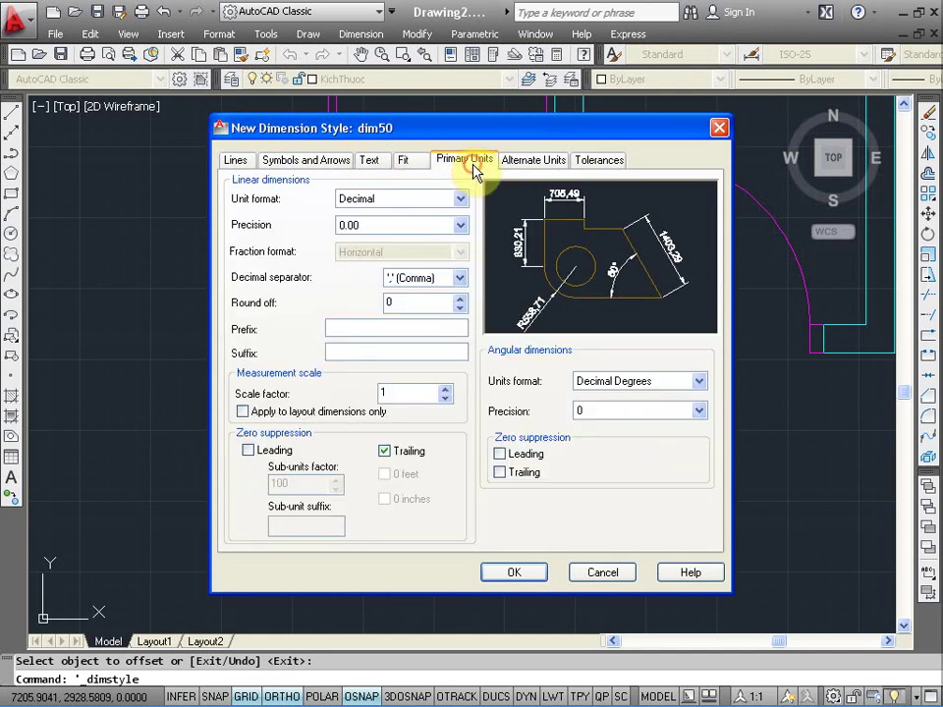
click(497, 690)
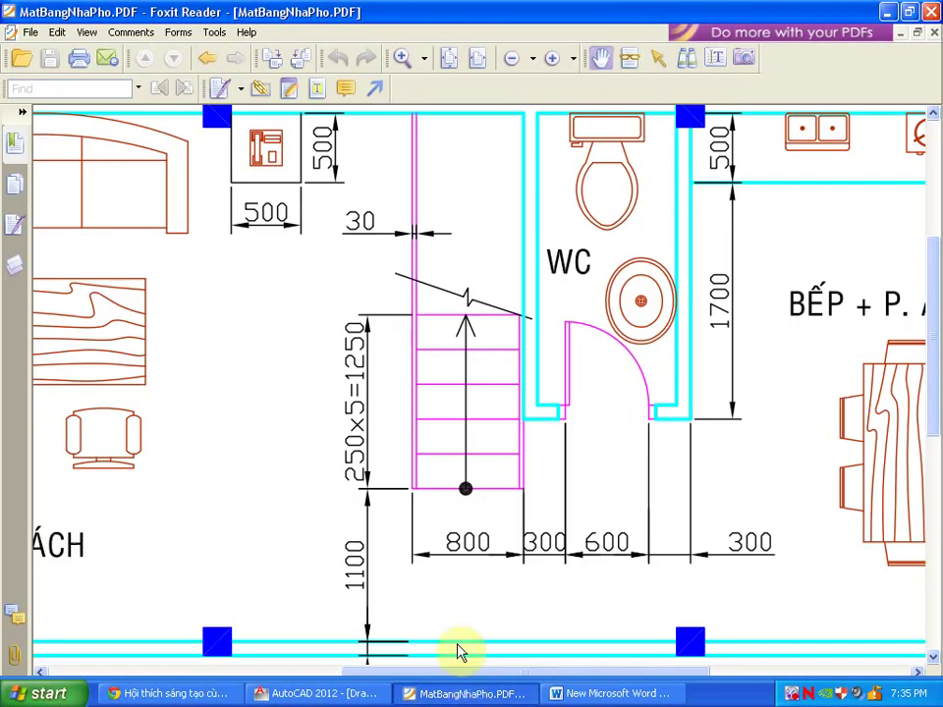
ctrl+scroll(480, 358, down, 2)
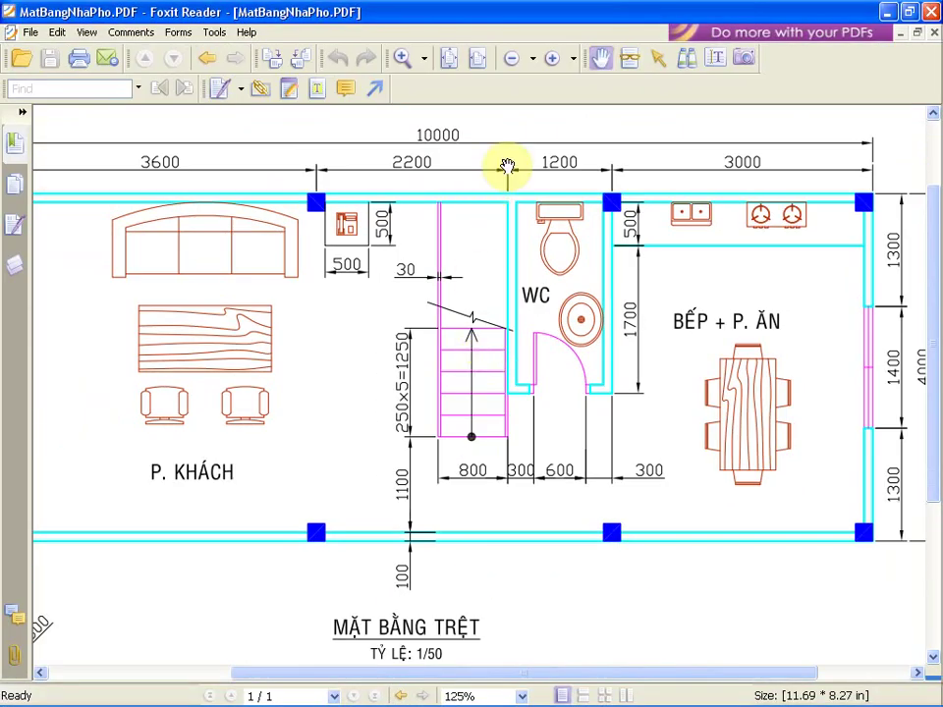
click(354, 692)
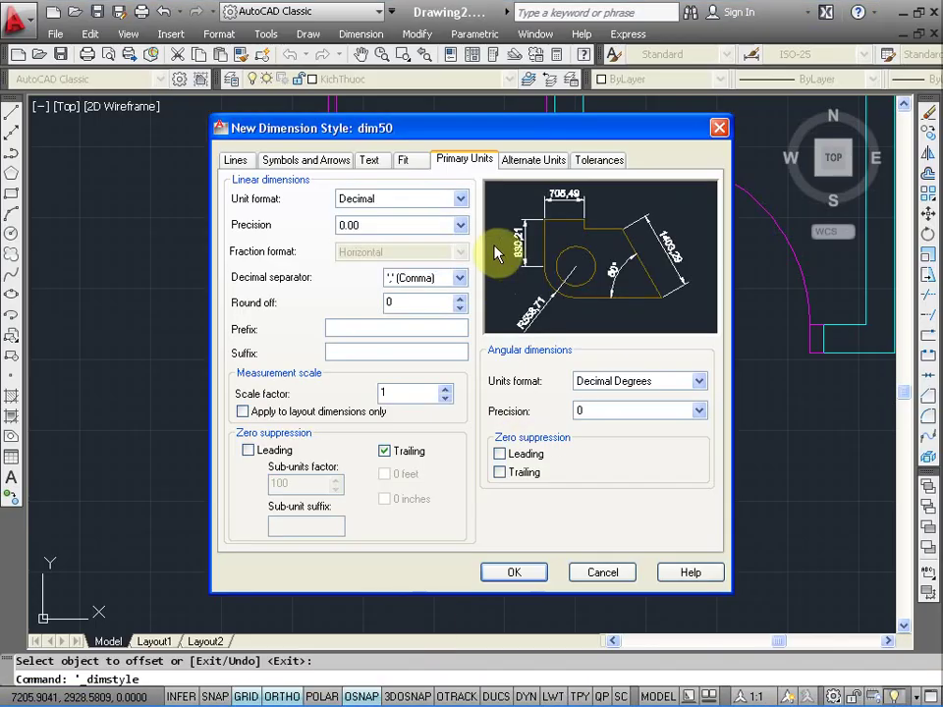
click(515, 578)
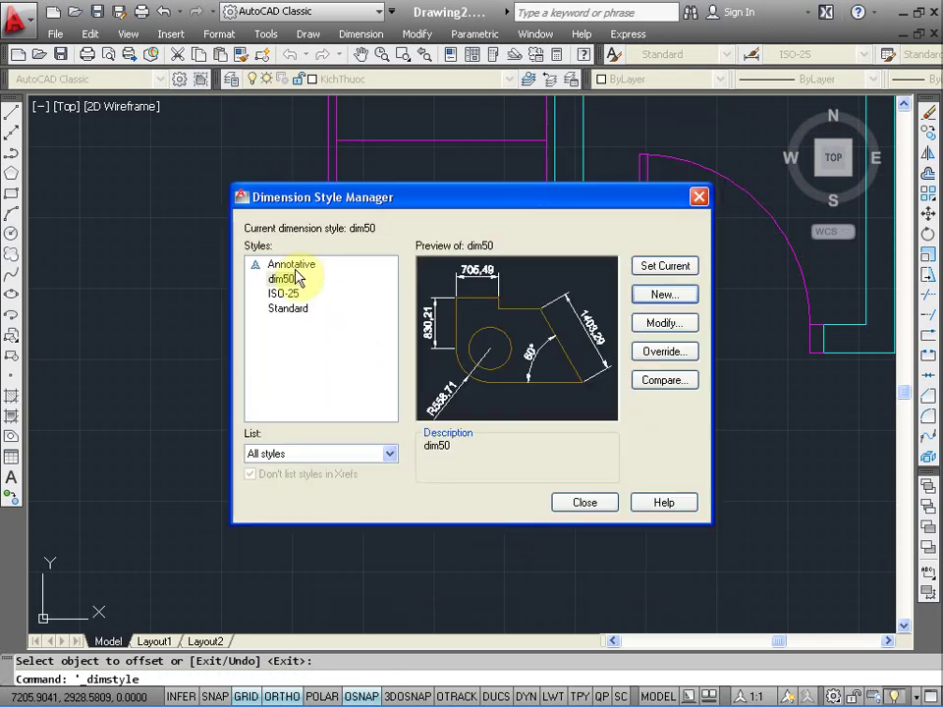
click(665, 265)
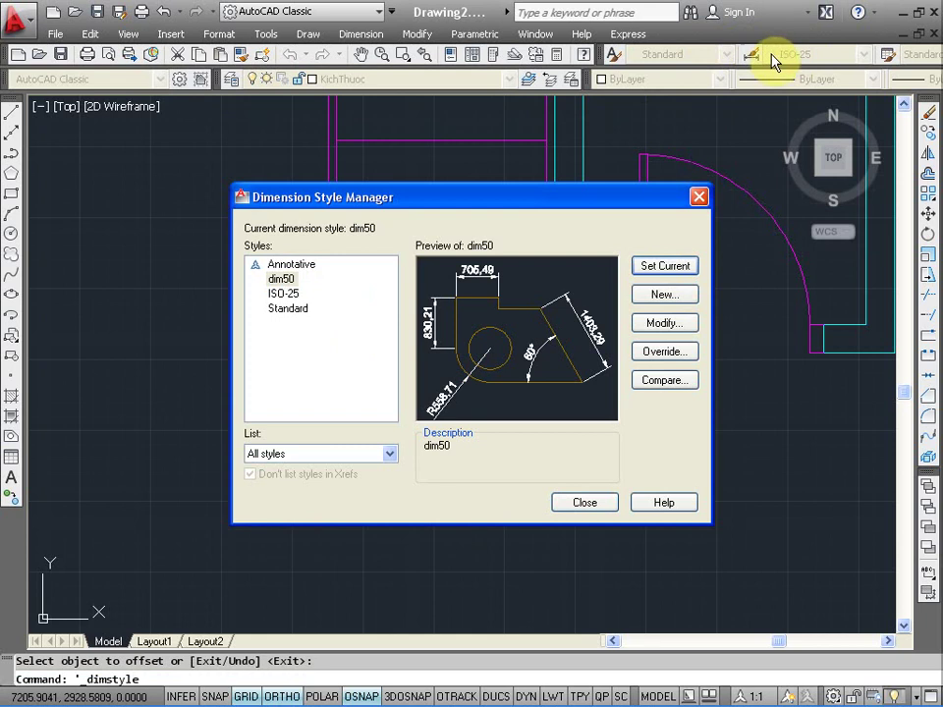
click(589, 504)
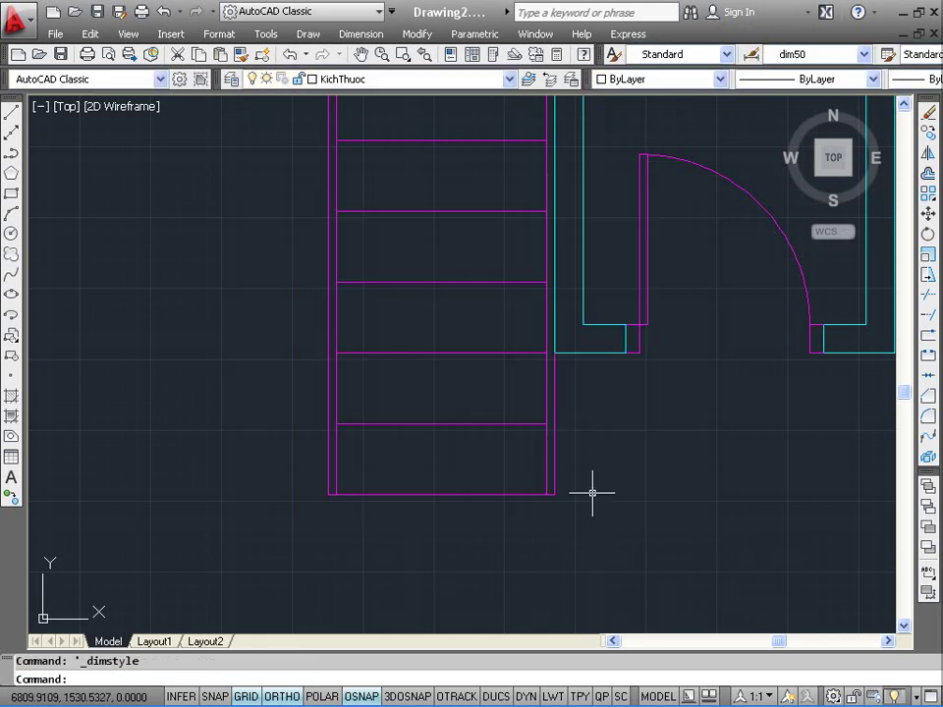
scroll(516, 391, down, 2)
scroll(515, 393, down, 2)
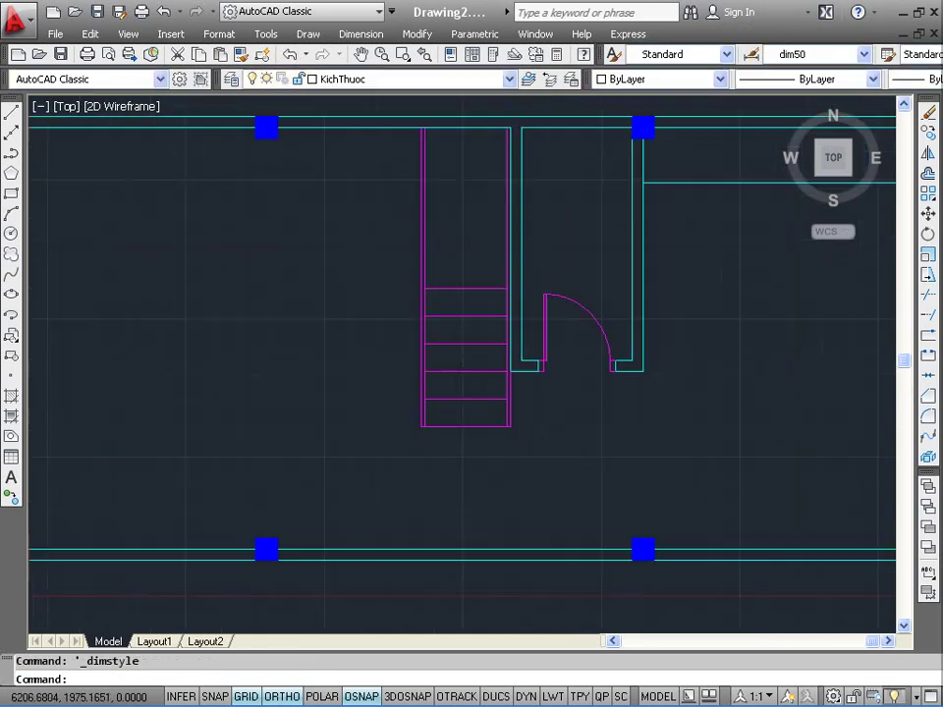
scroll(458, 365, down, 2)
scroll(458, 366, down, 2)
scroll(308, 265, up, 3)
text(d)
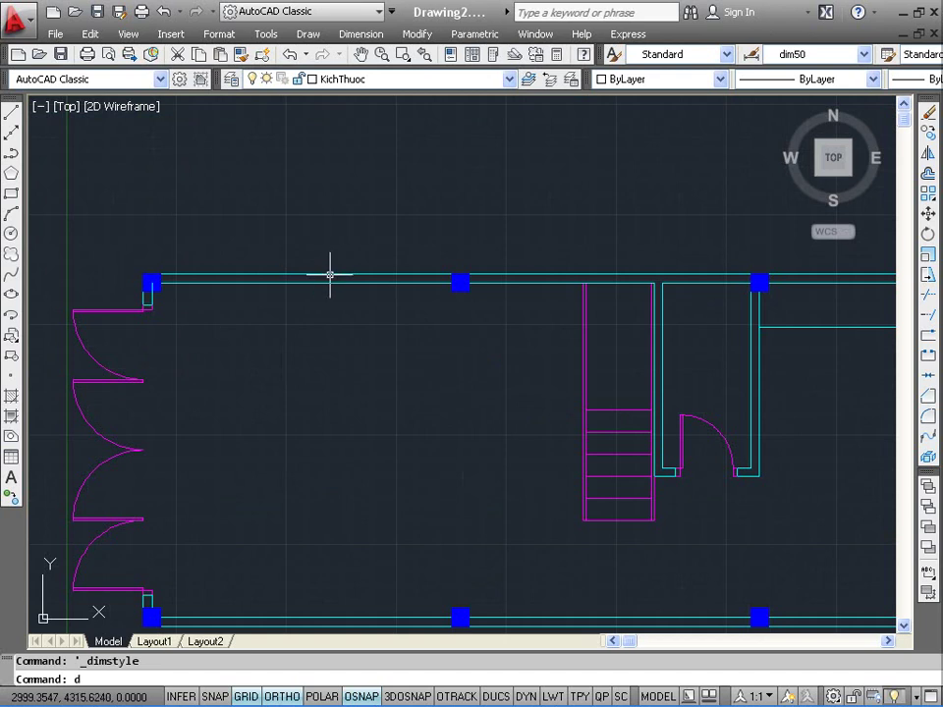
Step: Place a 3600 linear dimension above the top wall from the top-left corner
text(li)
key(Return)
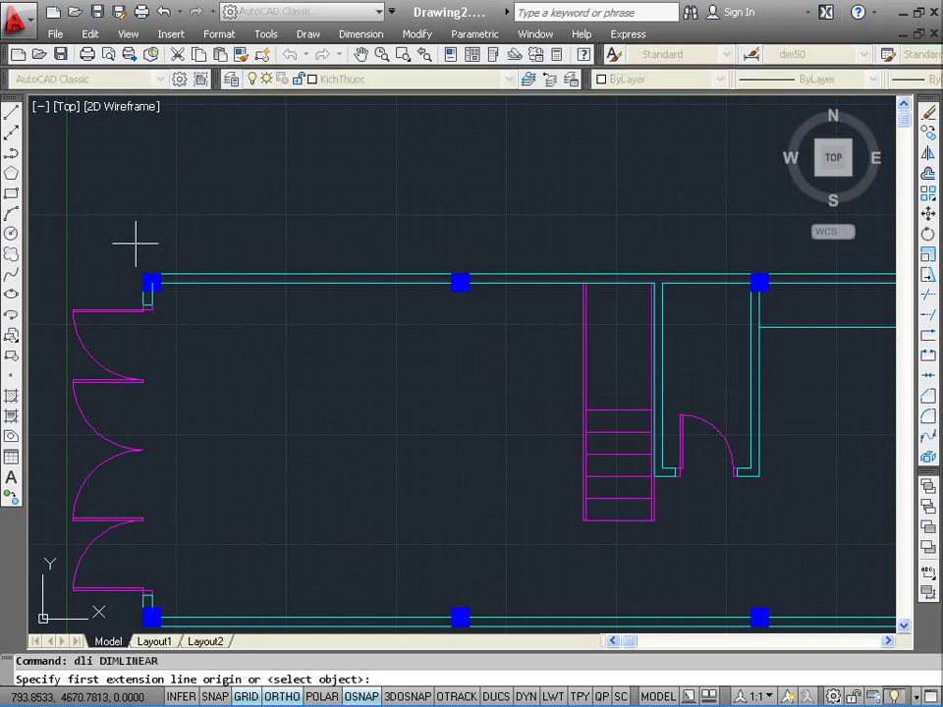
click(143, 275)
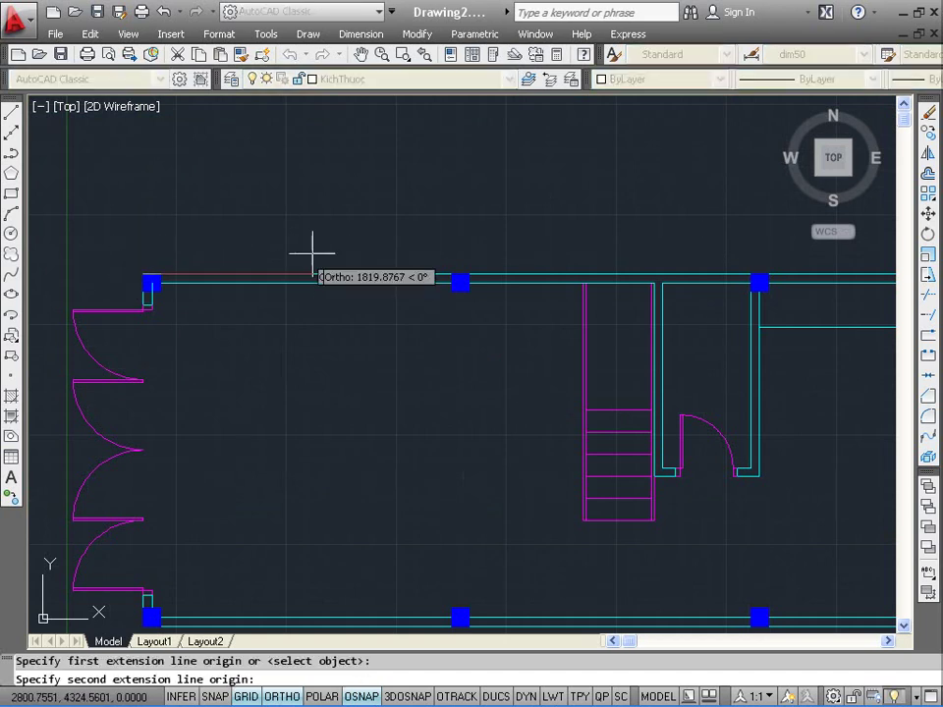
click(444, 257)
click(445, 245)
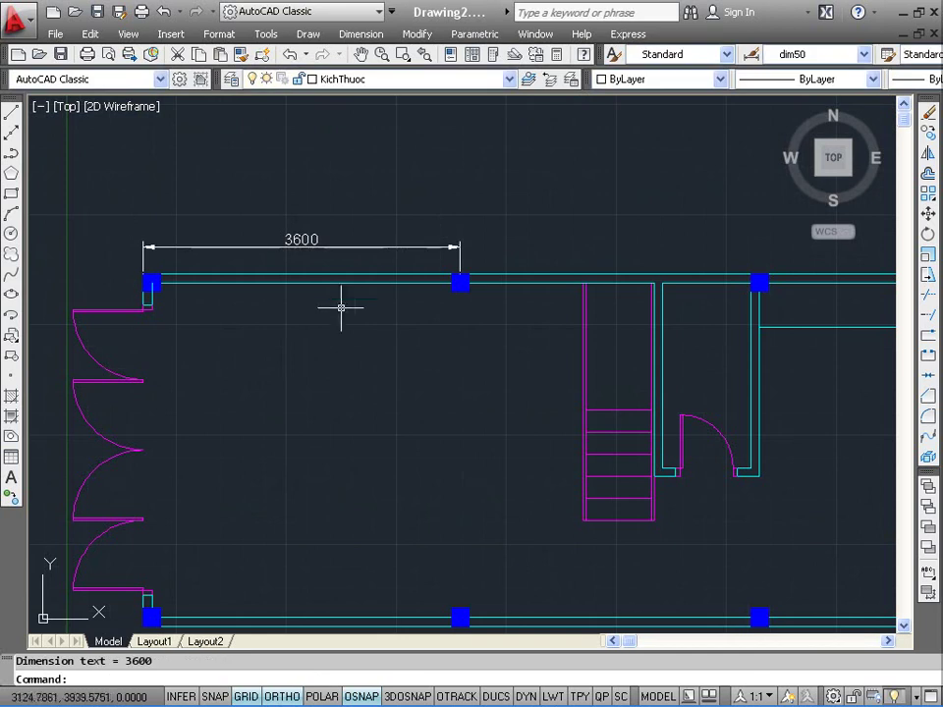
scroll(128, 297, down, 2)
scroll(461, 265, up, 1)
text(dco)
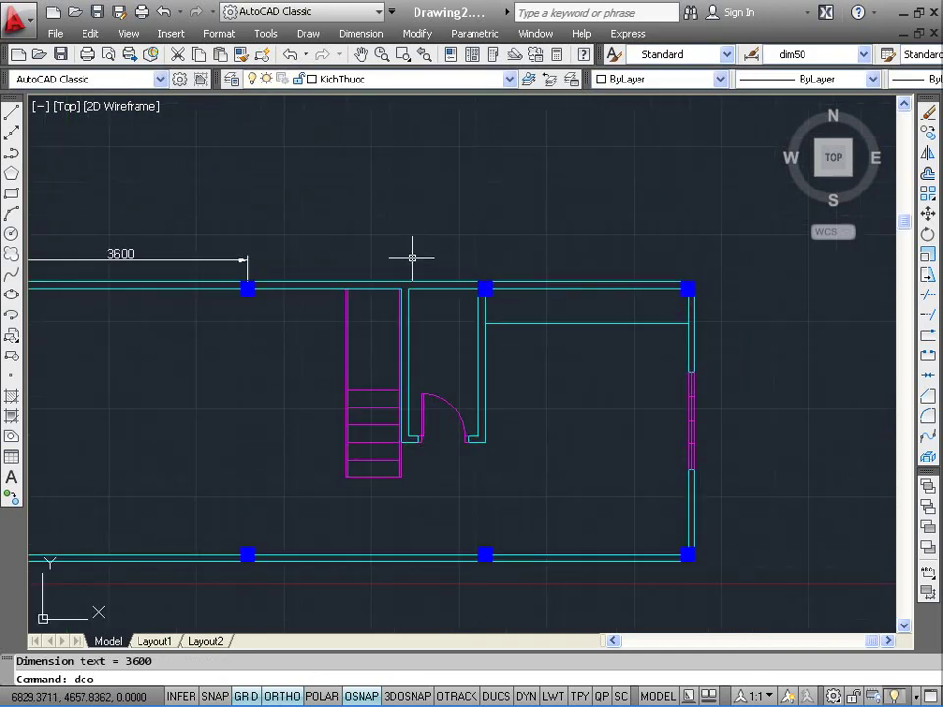
Step: Continue the chain with 2200, 1200 and 3000 spans to the right corner
key(Return)
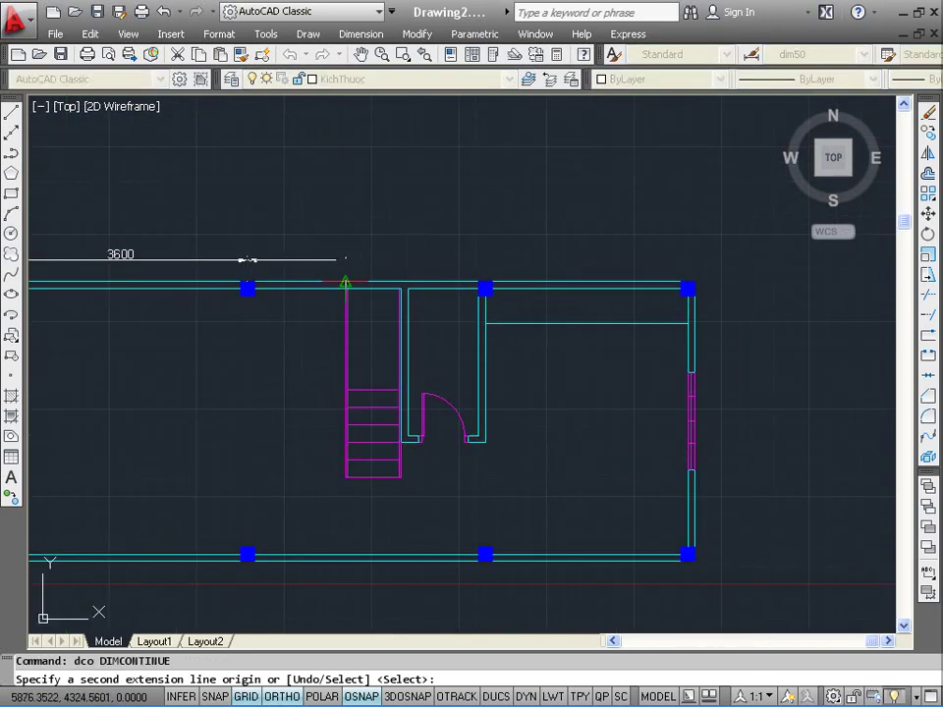
scroll(393, 287, up, 2)
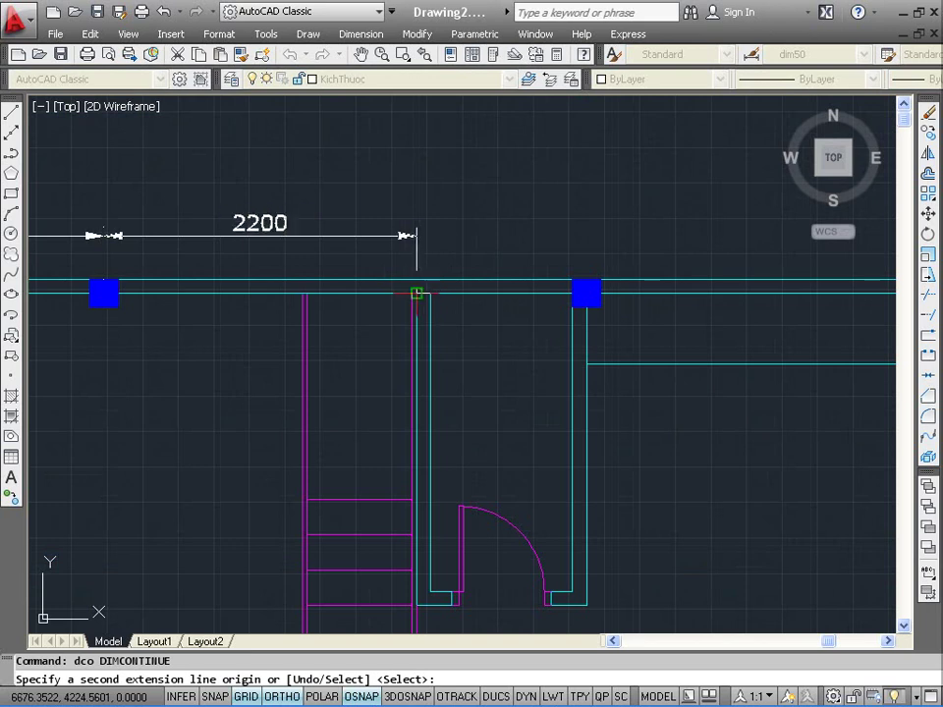
click(416, 293)
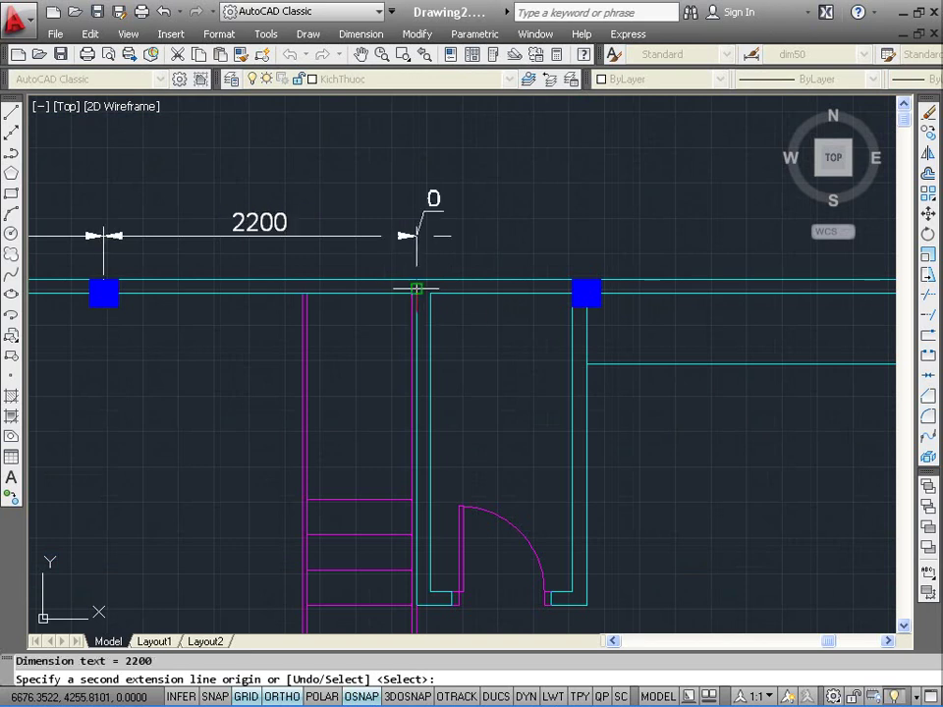
click(586, 284)
scroll(550, 280, down, 5)
scroll(727, 294, up, 5)
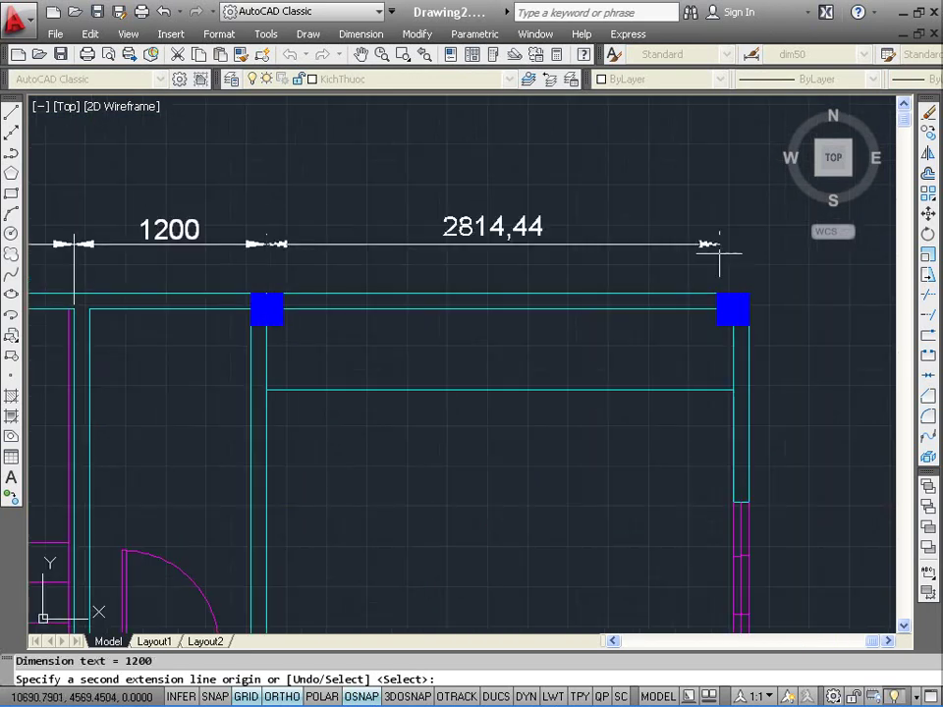
click(749, 293)
key(Return)
key(Return)
scroll(636, 261, down, 4)
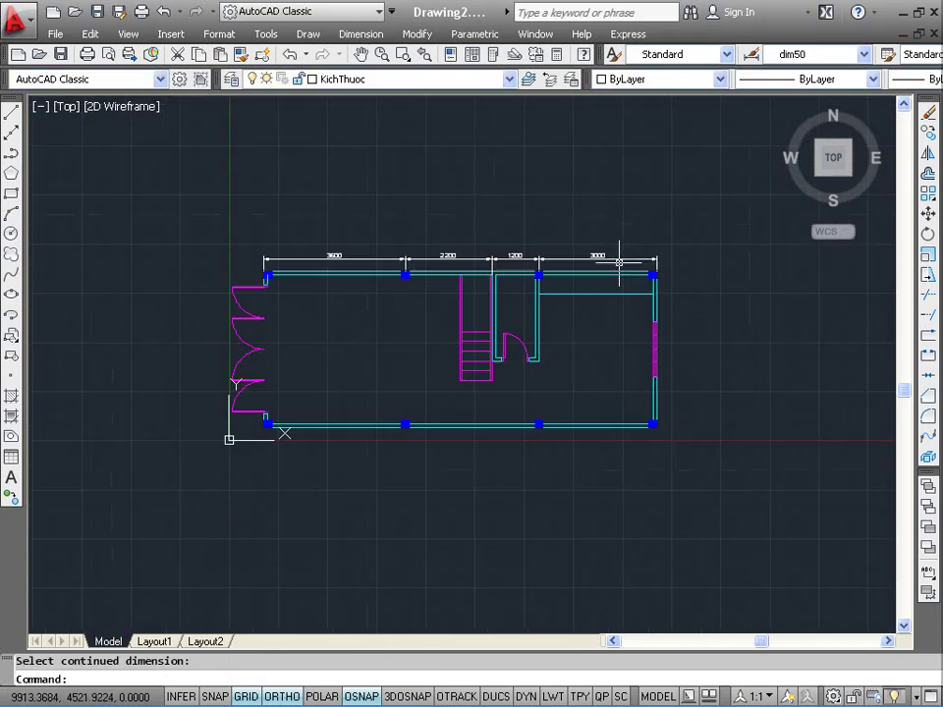
scroll(459, 233, up, 2)
text(dli)
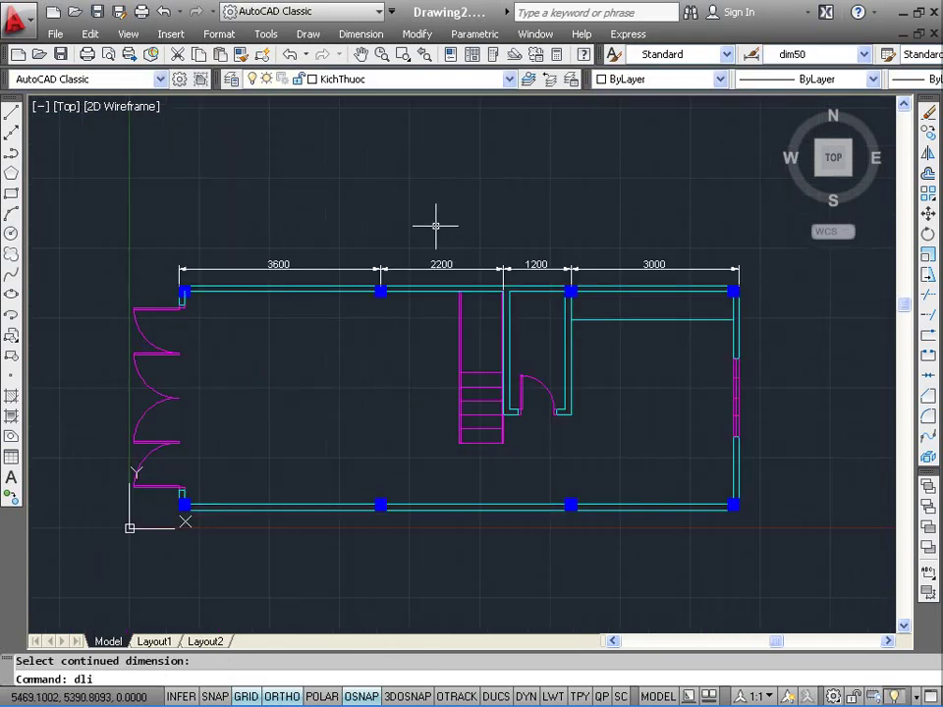
key(Return)
Step: Draw a linear dimension from the top wall's left corner to its right corner, placed above the chain
click(180, 263)
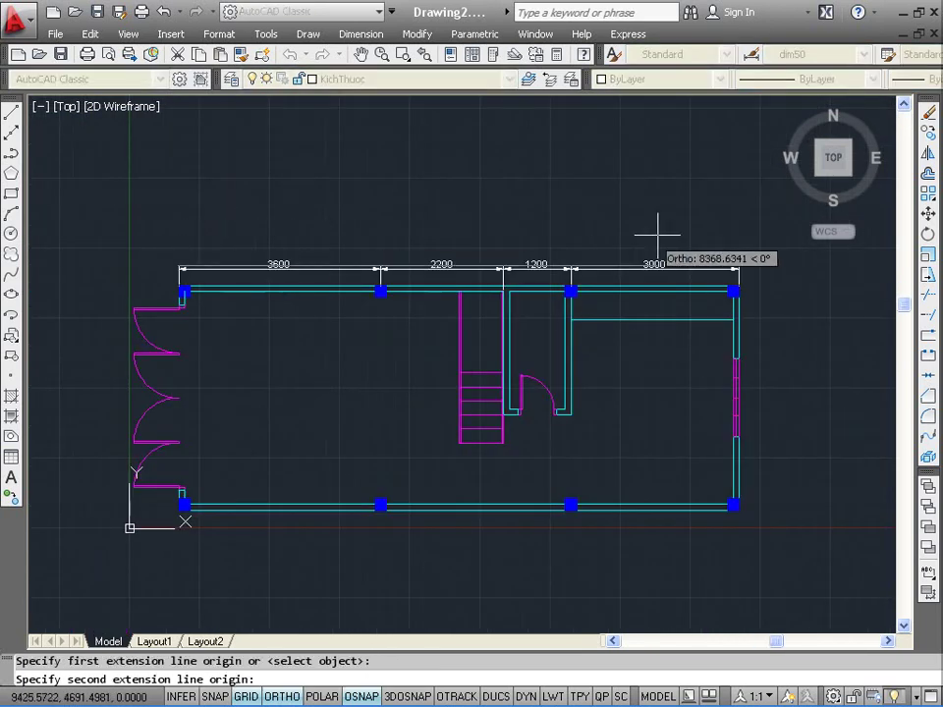
click(732, 262)
scroll(732, 257, up, 2)
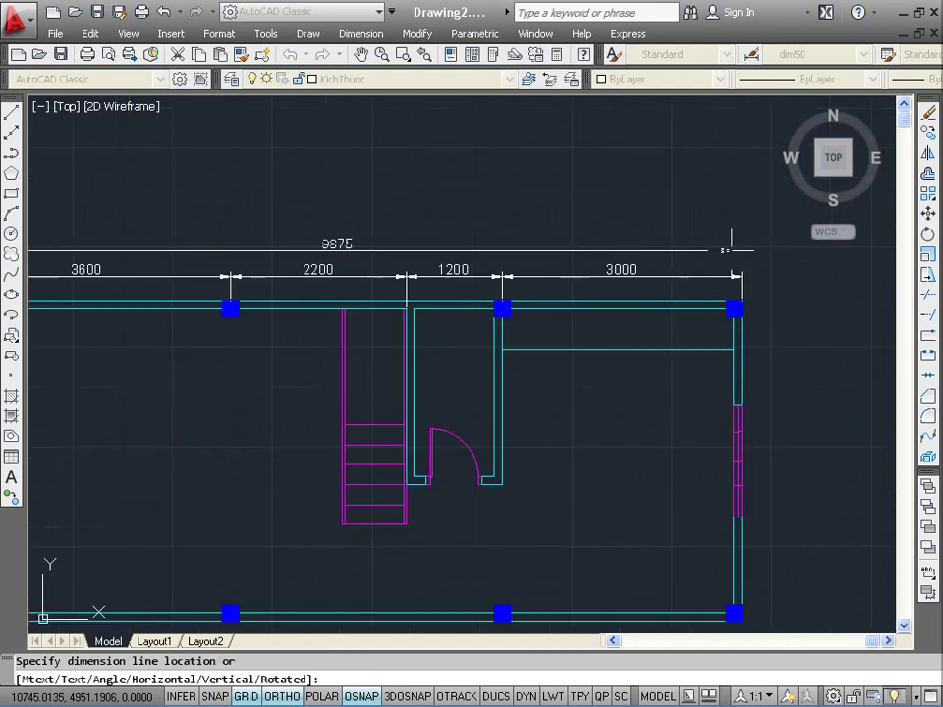
click(725, 244)
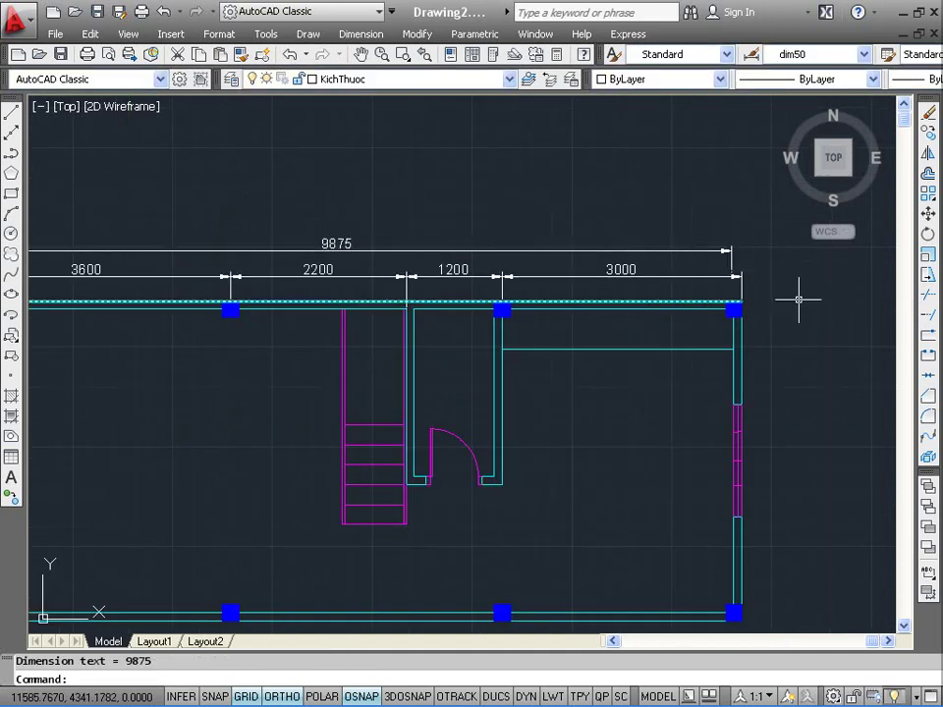
scroll(791, 293, up, 5)
Step: Stretch that dimension's right end to the wall corner so it reads 10000
click(582, 196)
click(582, 225)
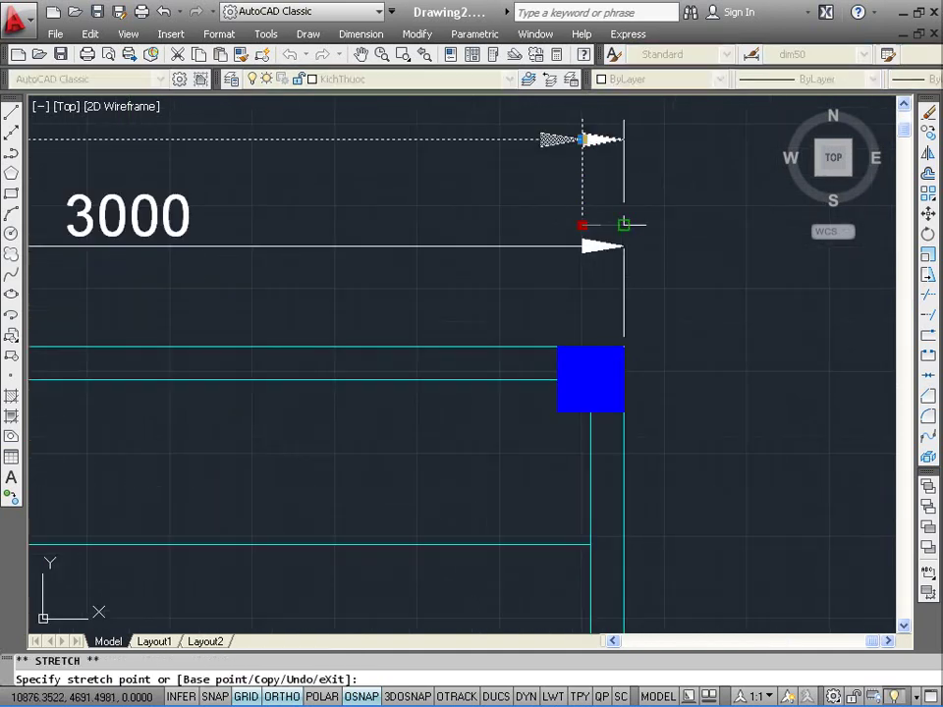
click(623, 225)
key(Escape)
scroll(674, 268, down, 3)
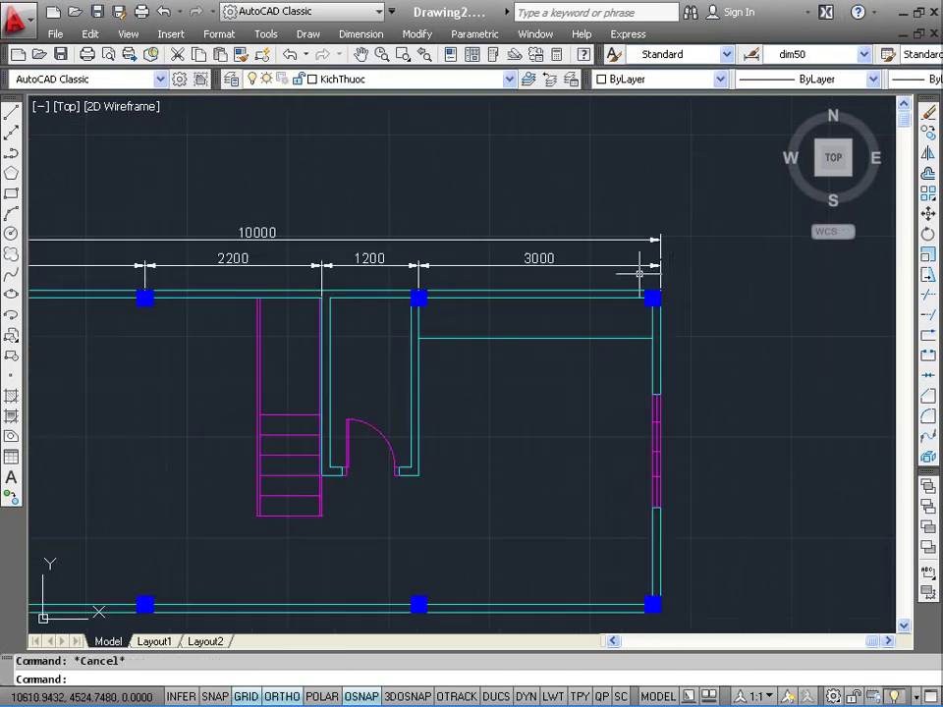
scroll(719, 386, up, 1)
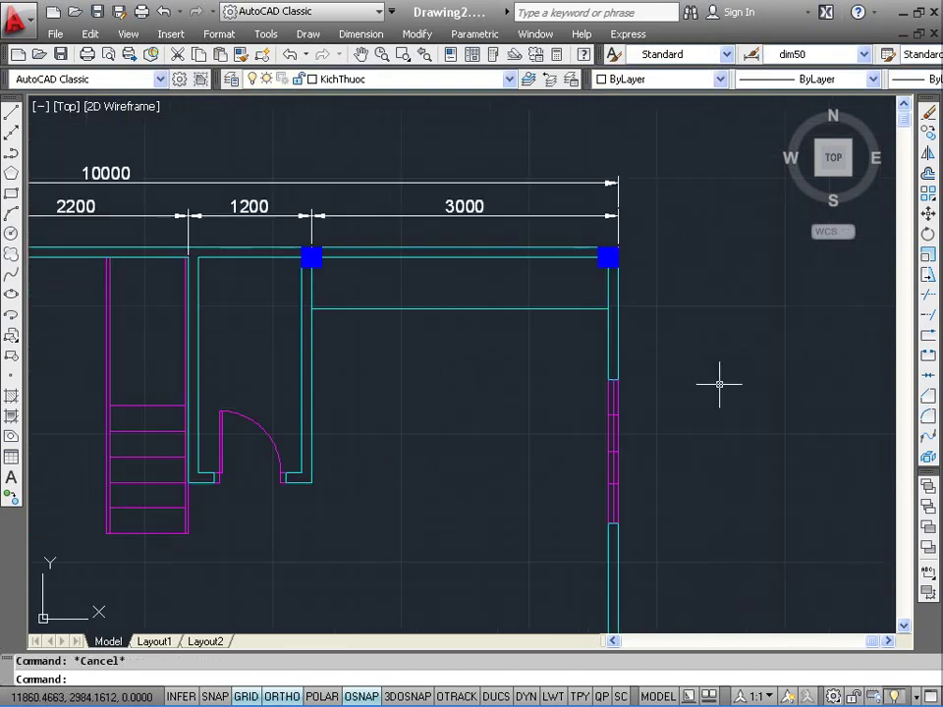
text(dli)
key(Return)
scroll(541, 136, up, 3)
Step: Dimension the right wall as a 1300, 1400, 1300 chain around the window
scroll(535, 139, up, 1)
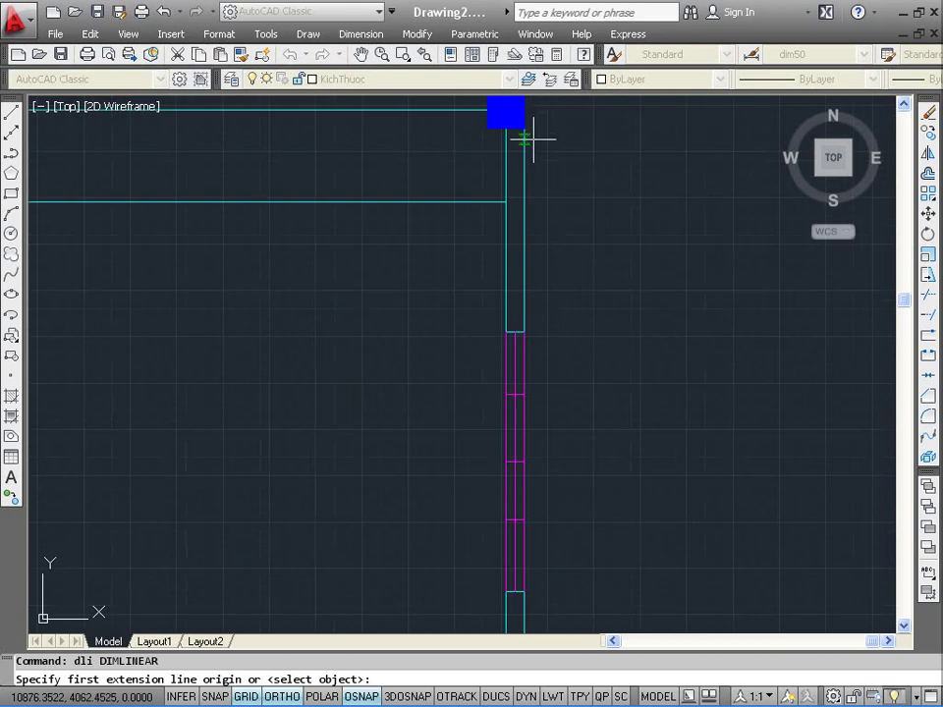
scroll(526, 147, down, 2)
scroll(511, 127, up, 2)
click(512, 142)
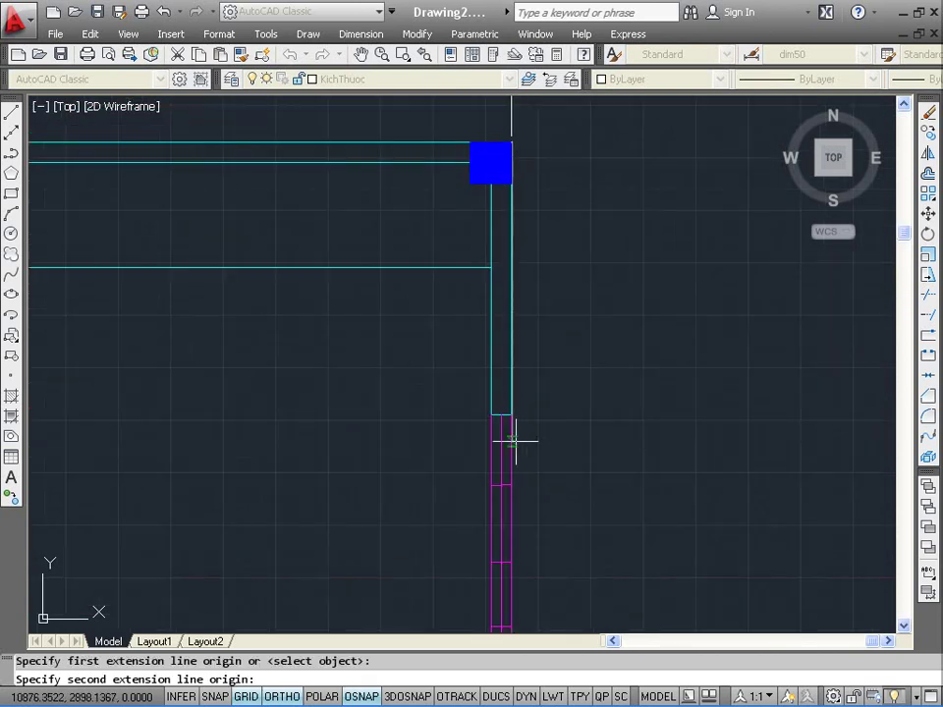
click(512, 415)
click(577, 382)
scroll(555, 288, down, 3)
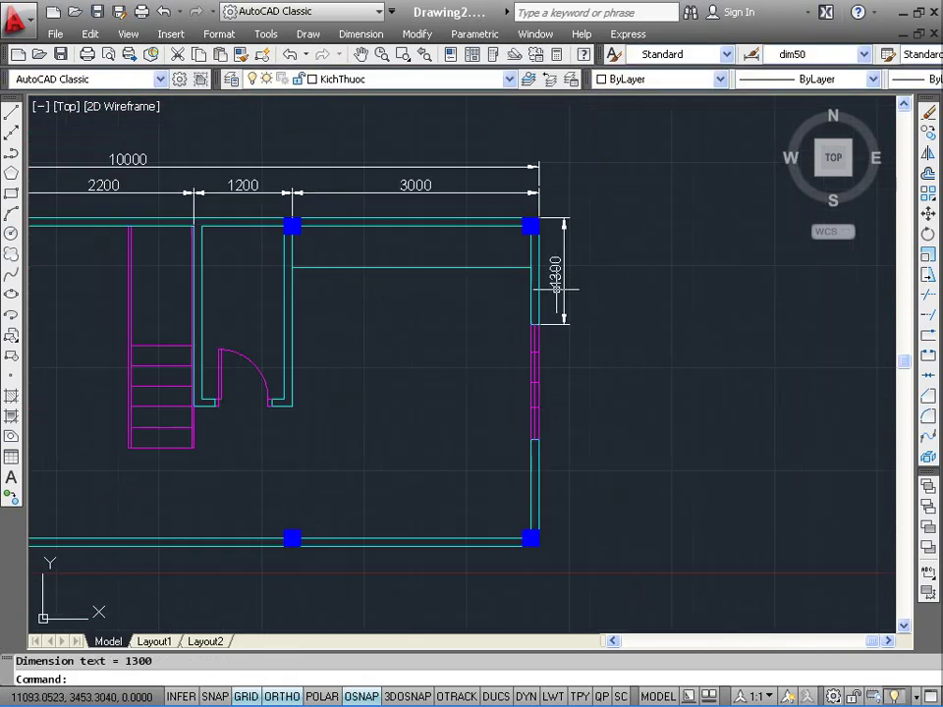
text(dco)
key(Return)
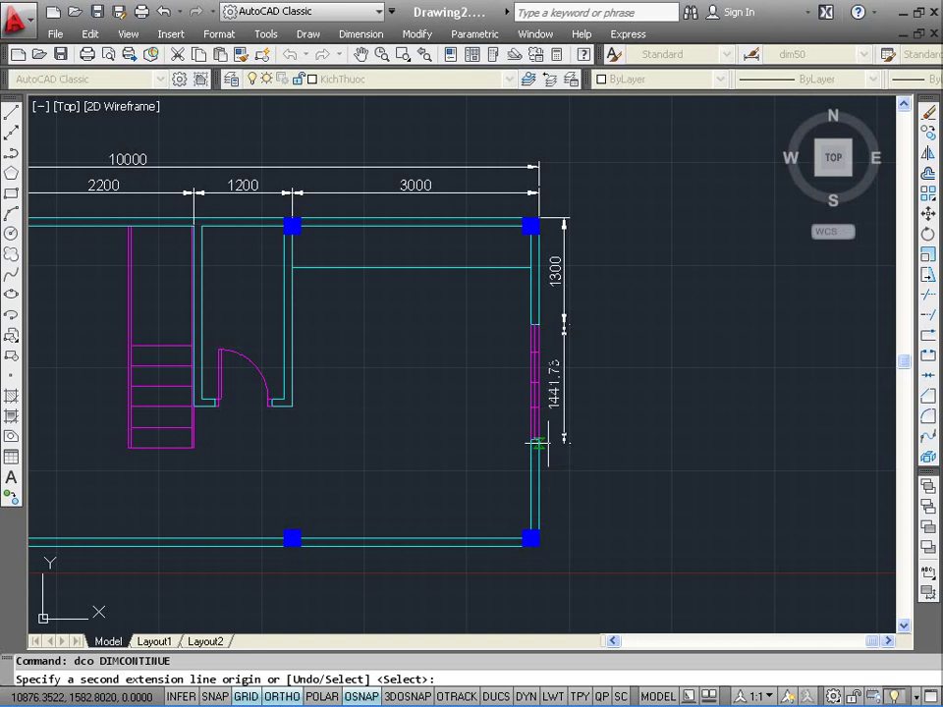
click(536, 438)
scroll(531, 541, up, 3)
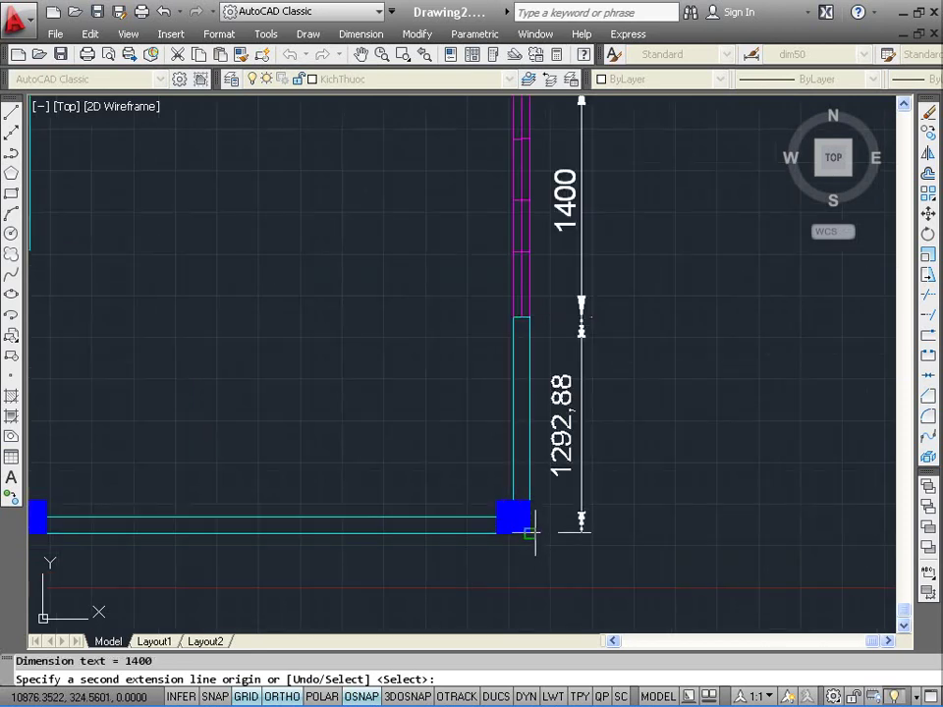
click(534, 534)
key(Return)
key(Return)
text(d)
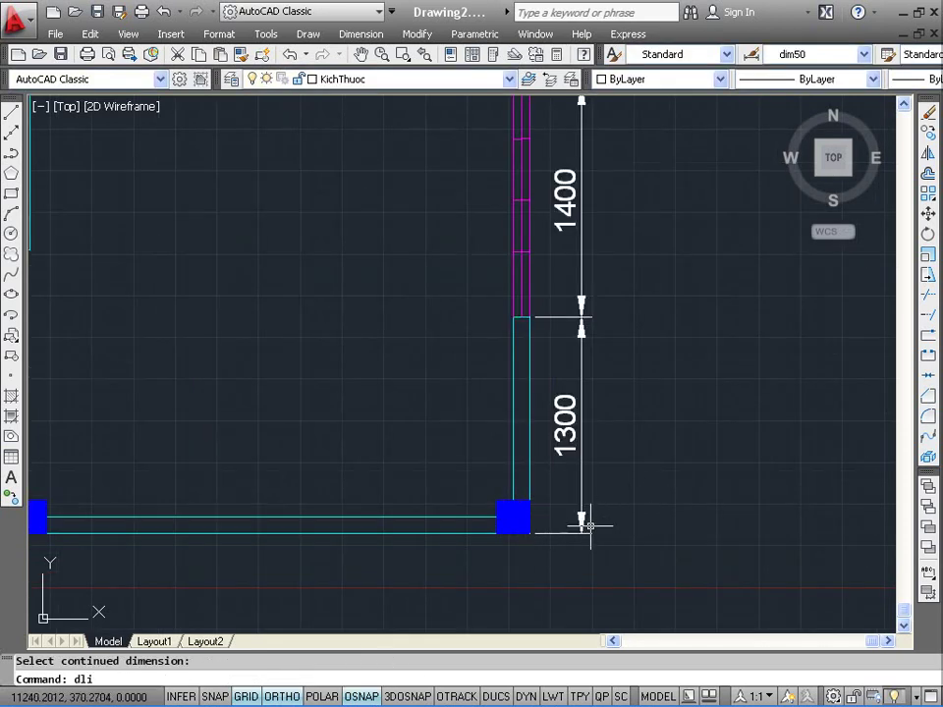
key(Return)
Step: Add an overall 4000 dimension outside the right wall's chain
click(584, 529)
scroll(580, 530, down, 2)
click(596, 116)
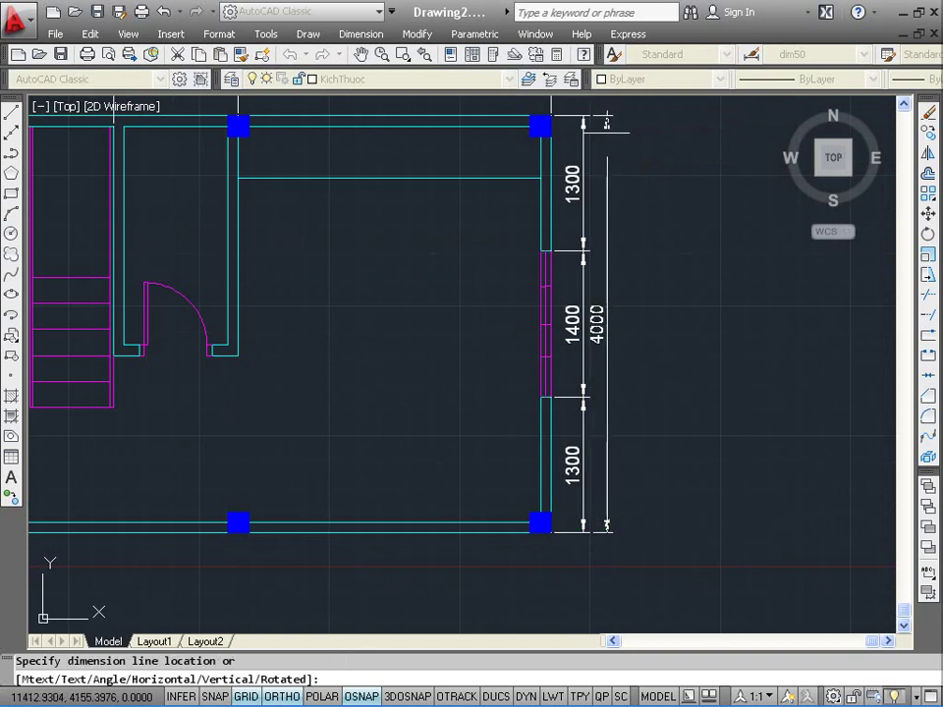
click(606, 324)
scroll(724, 341, down, 4)
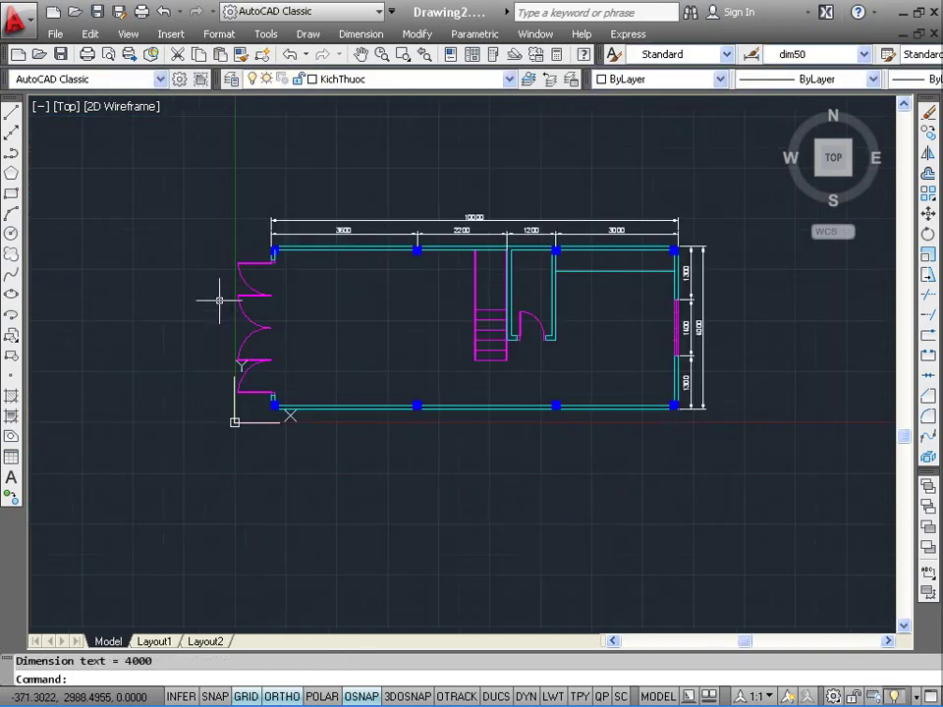
scroll(218, 300, up, 4)
scroll(284, 179, up, 3)
key(Return)
Step: Add a 400 dimension left of the door, stretching its lower end to the door arc's end
click(451, 195)
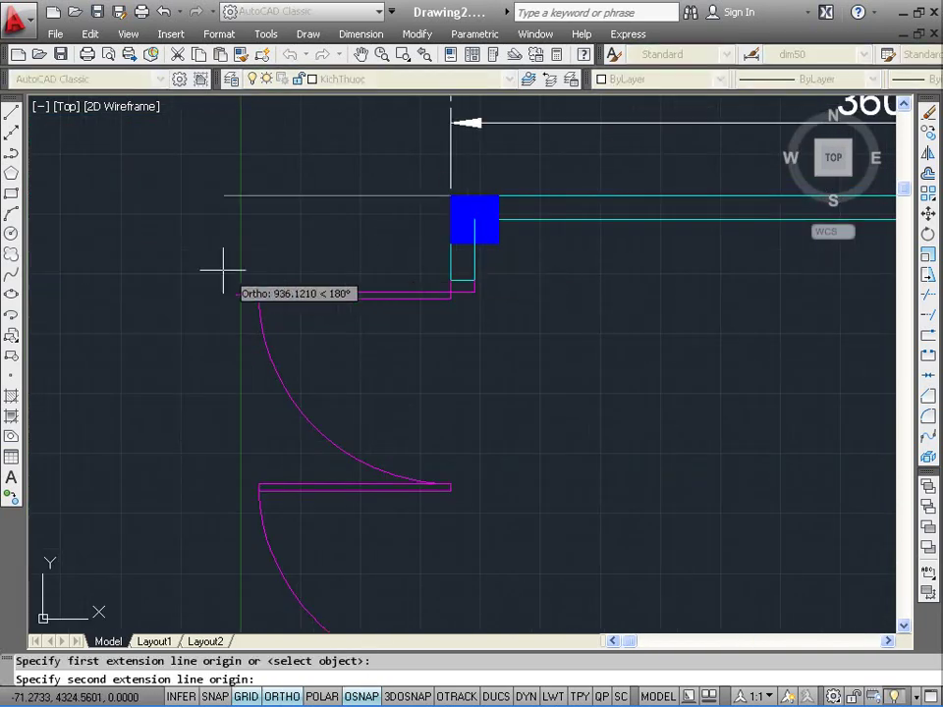
click(258, 292)
click(192, 268)
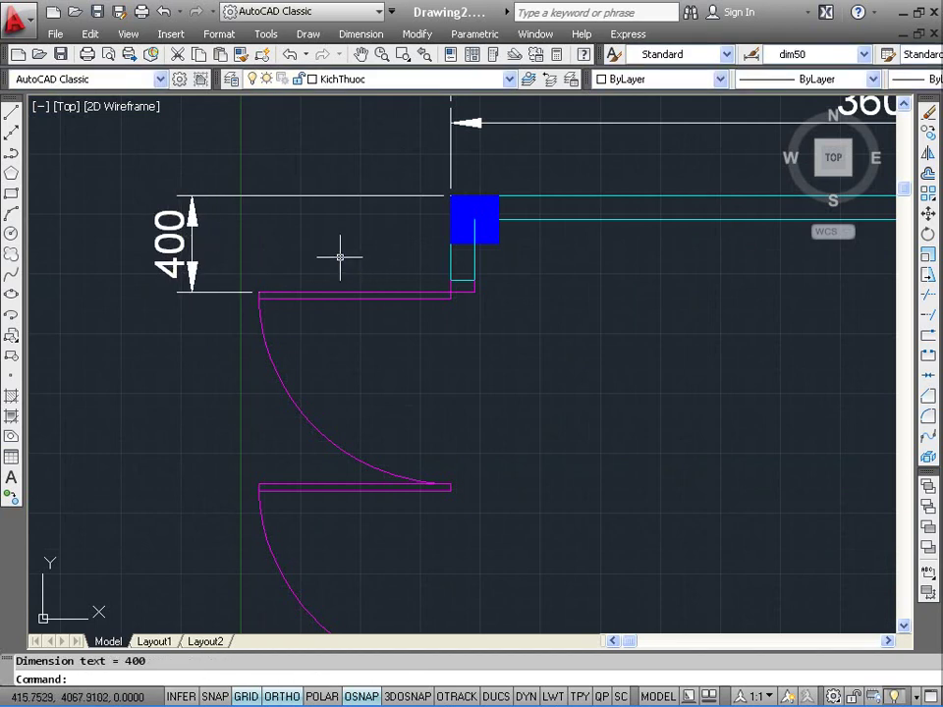
scroll(366, 191, up, 2)
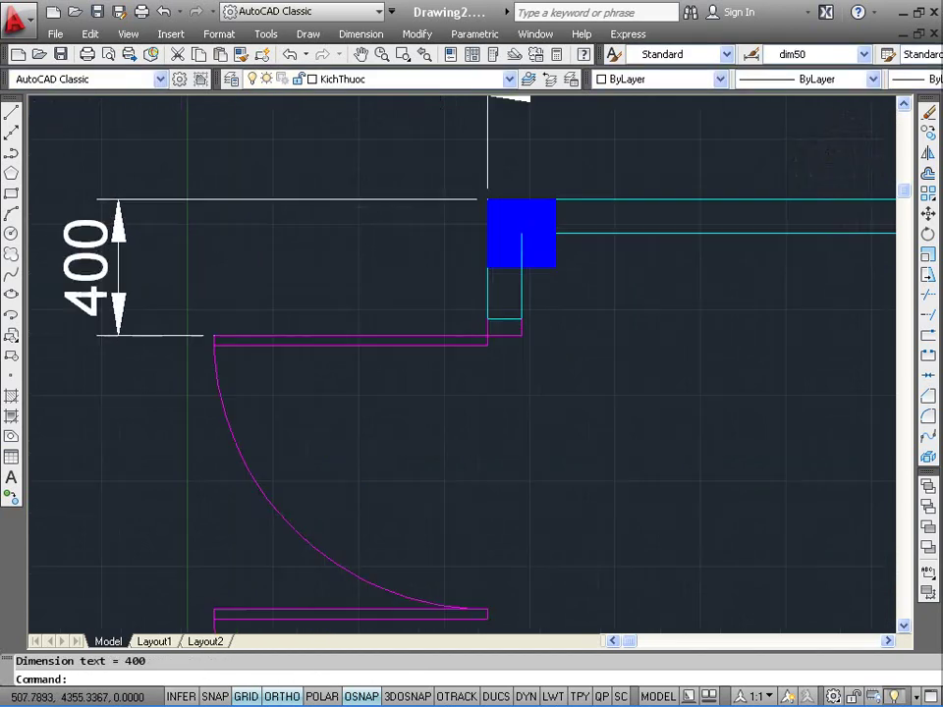
click(376, 336)
click(202, 332)
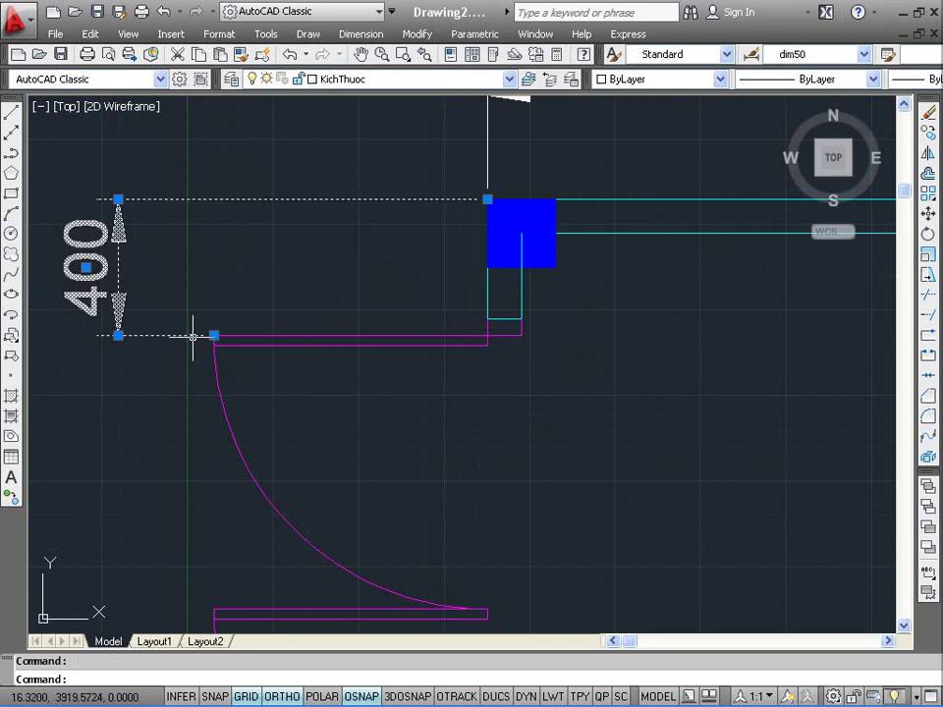
click(213, 336)
click(481, 336)
key(Escape)
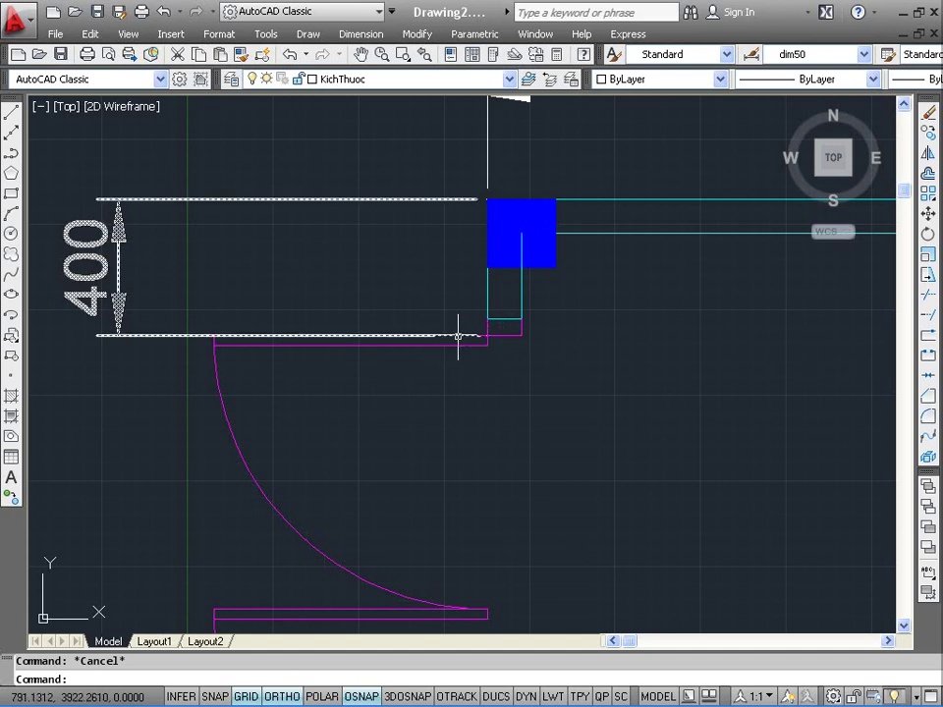
click(458, 336)
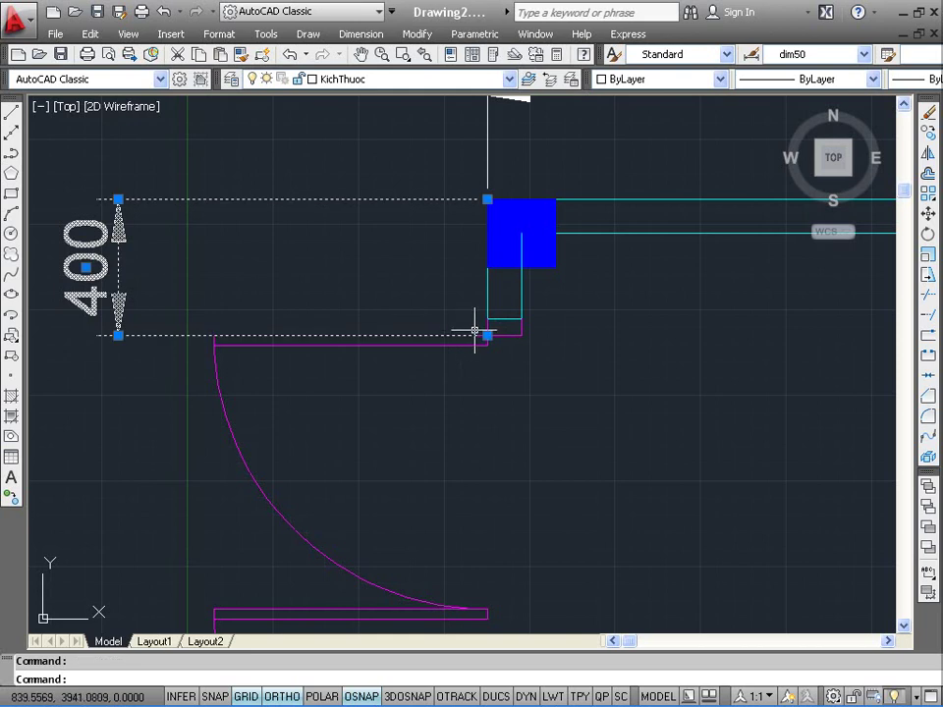
click(488, 335)
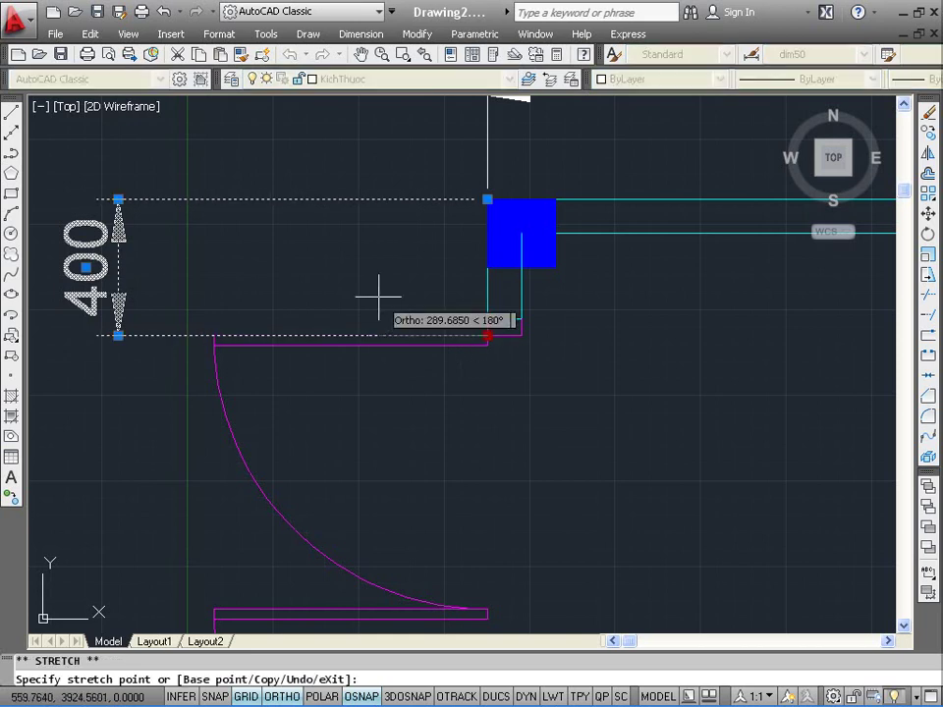
click(215, 335)
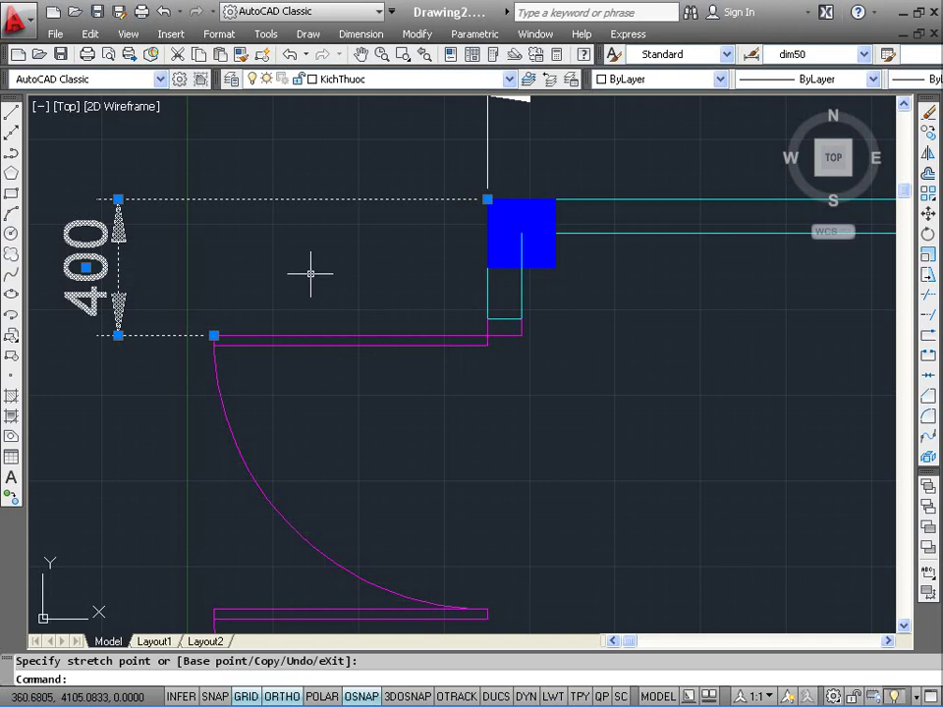
key(Escape)
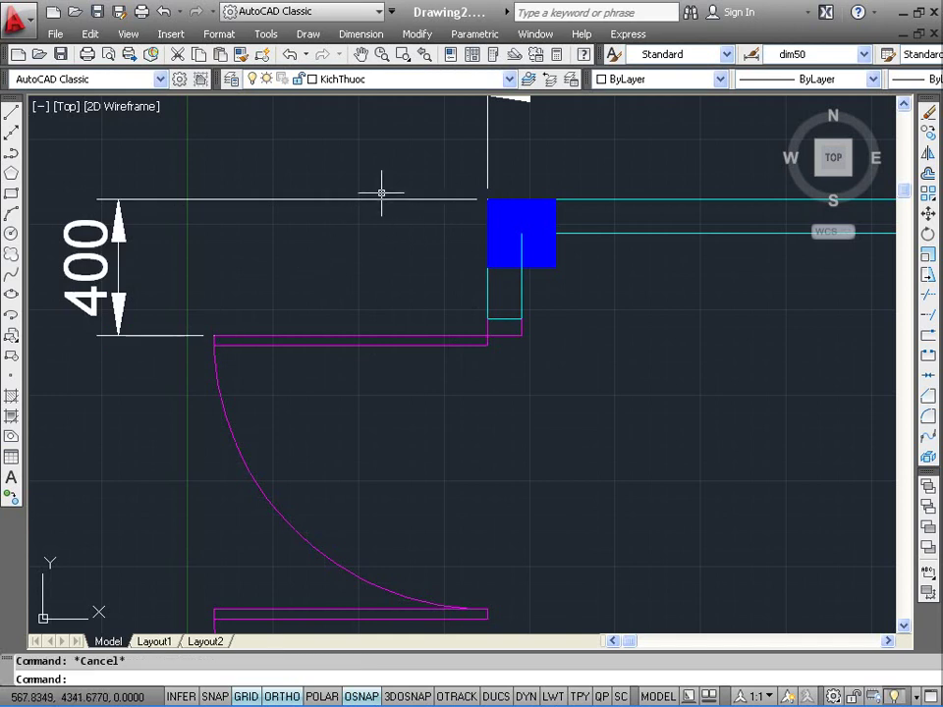
scroll(382, 197, down, 5)
text(dco)
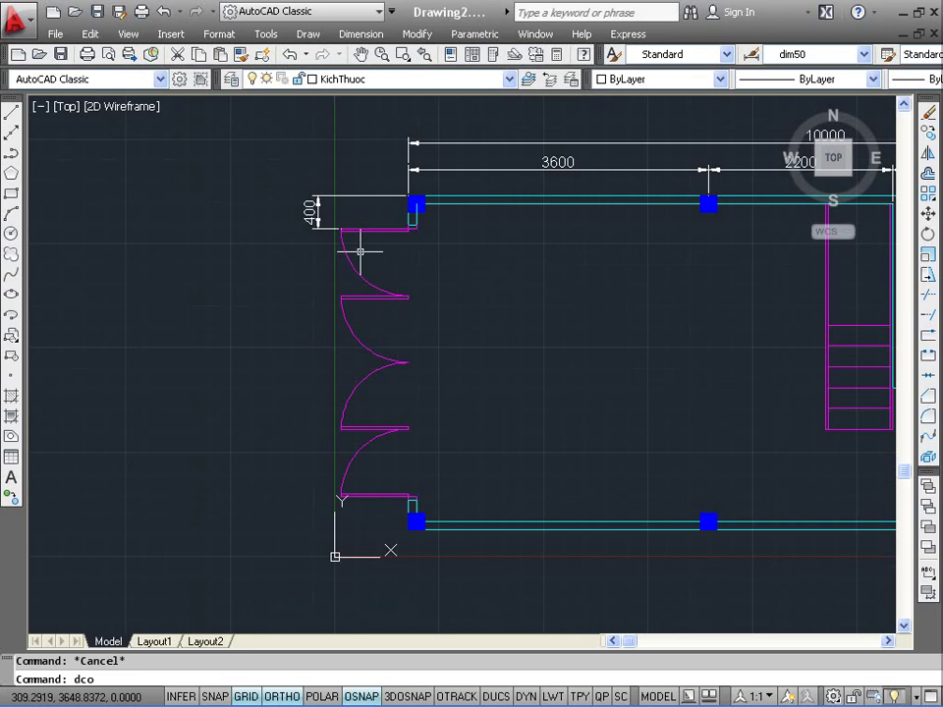
Step: Continue the chain with 3200 along the doors and 400 to the lower wall
key(Return)
click(339, 496)
scroll(393, 530, up, 2)
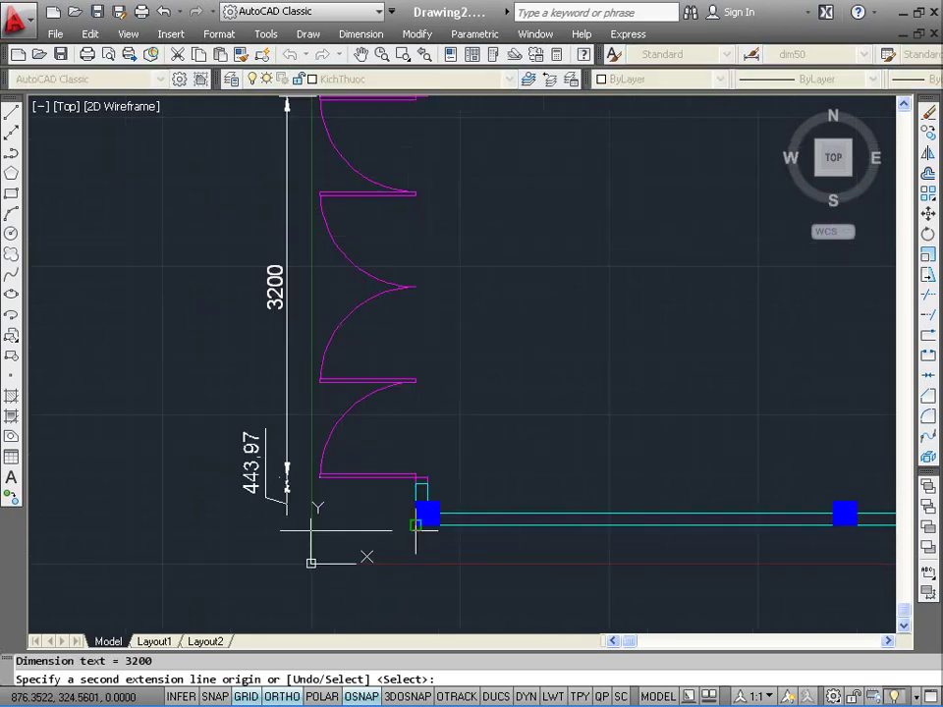
click(416, 526)
key(Return)
key(Return)
Step: Add an overall 4000 dimension beside the entrance wall using DLI
text(dli)
key(Return)
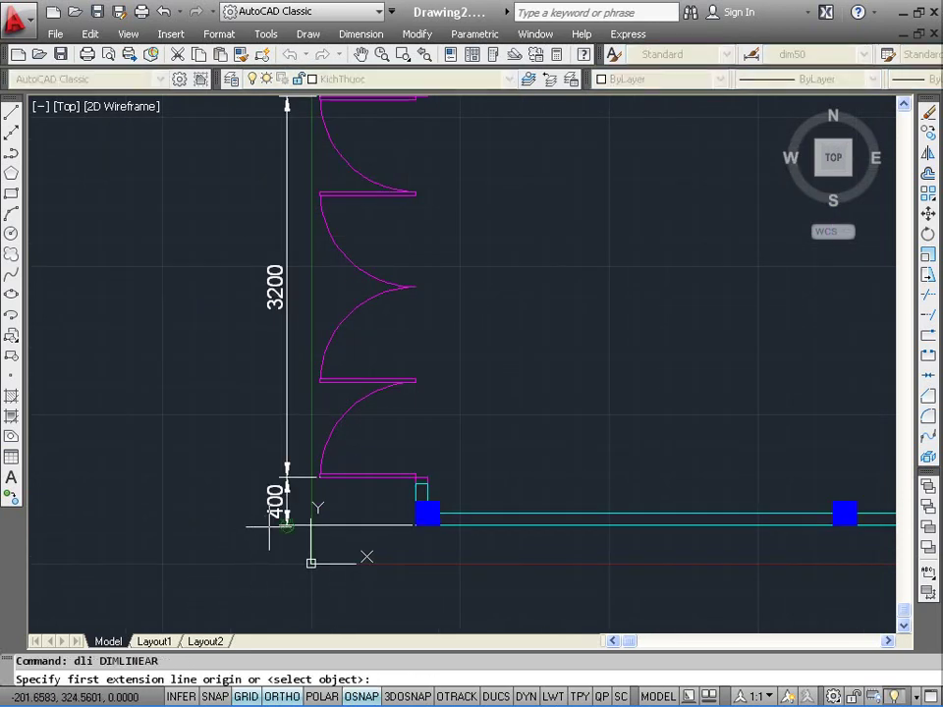
click(285, 527)
scroll(283, 529, down, 2)
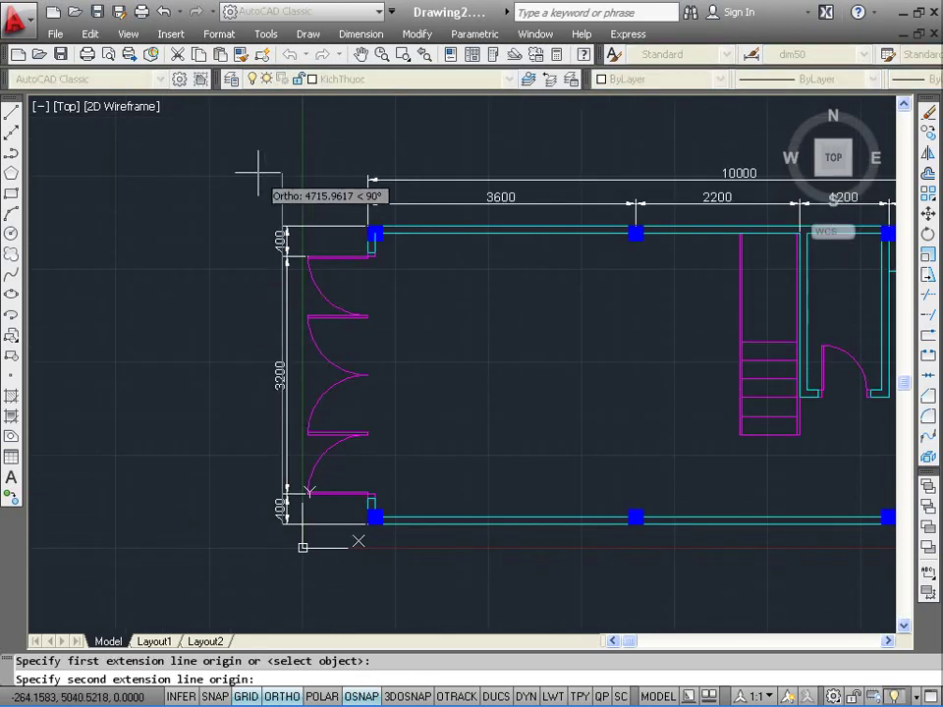
click(280, 222)
click(262, 256)
scroll(271, 257, down, 3)
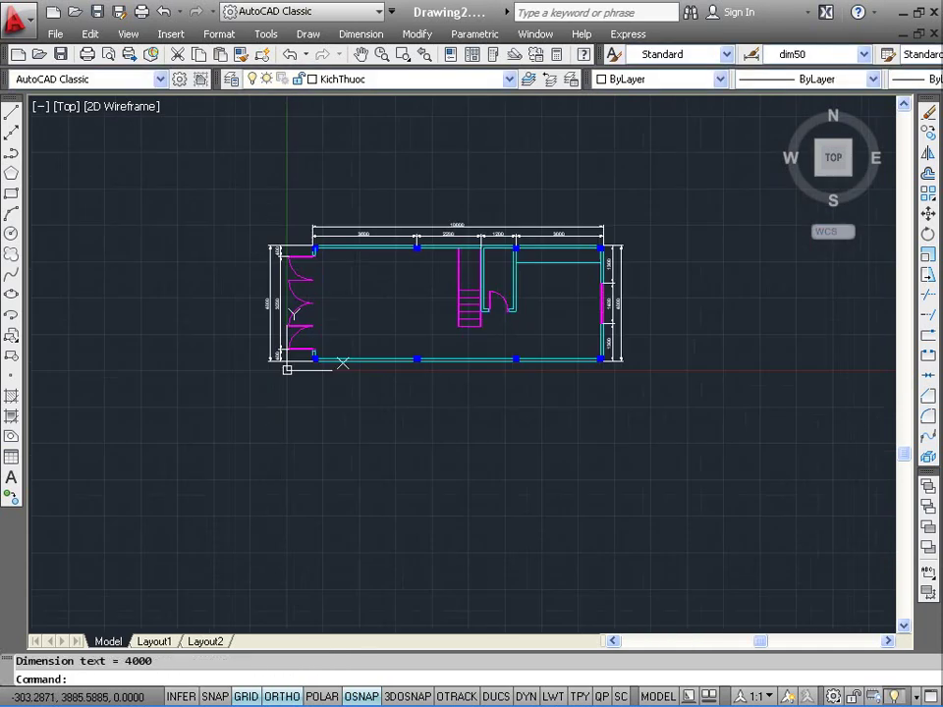
scroll(459, 385, up, 2)
scroll(459, 385, up, 1)
scroll(446, 330, up, 2)
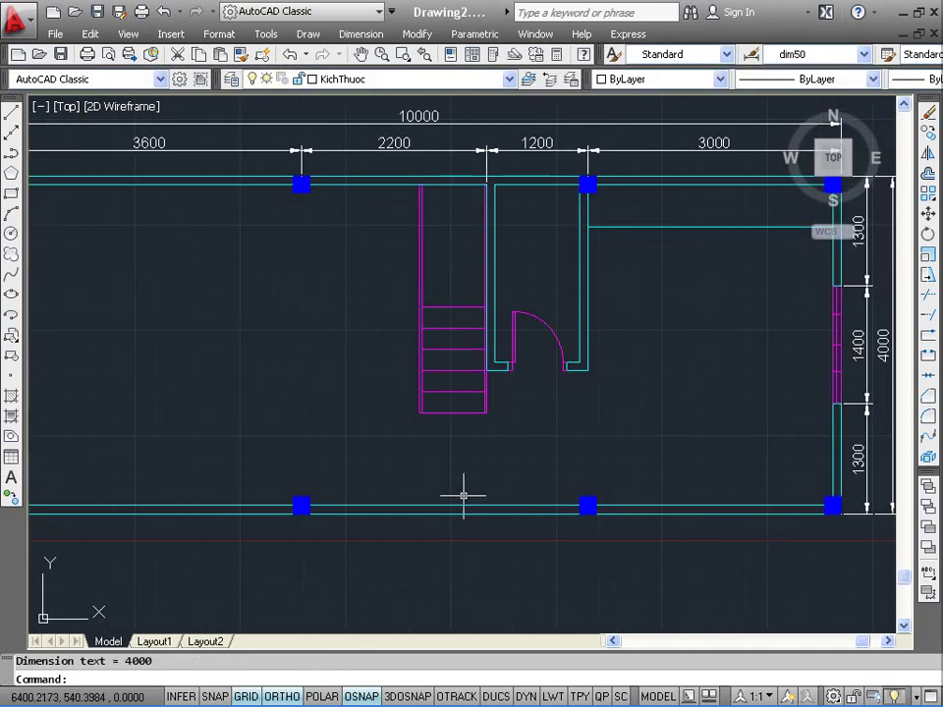
scroll(536, 376, down, 2)
Step: Bring up the reference PDF and zoom to about 150% around the staircase
click(462, 694)
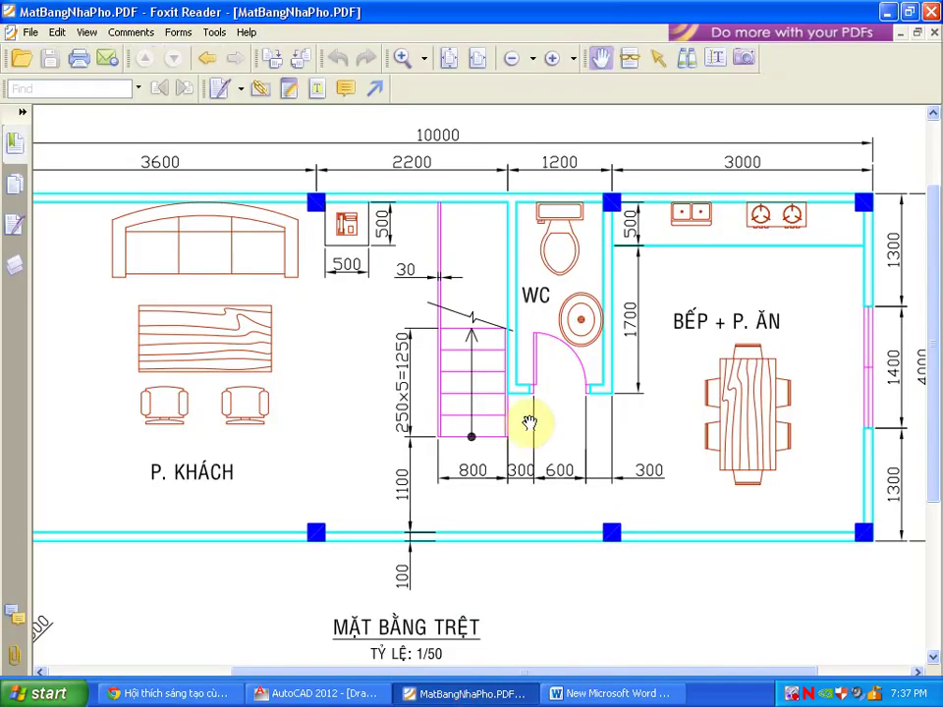
ctrl+scroll(488, 327, down, 1)
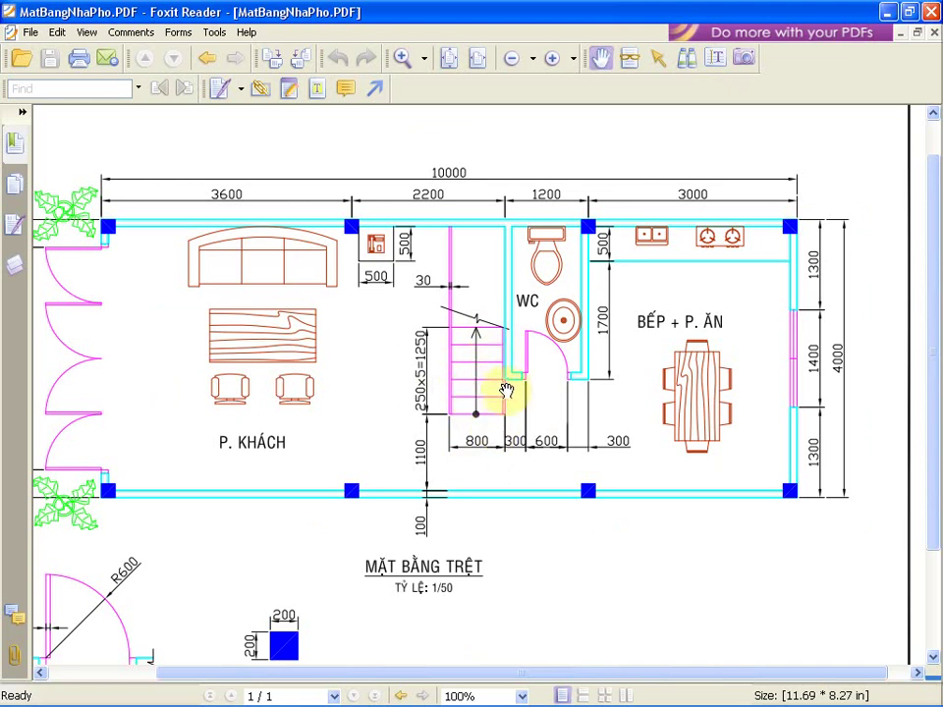
ctrl+scroll(498, 414, up, 1)
ctrl+scroll(481, 312, up, 1)
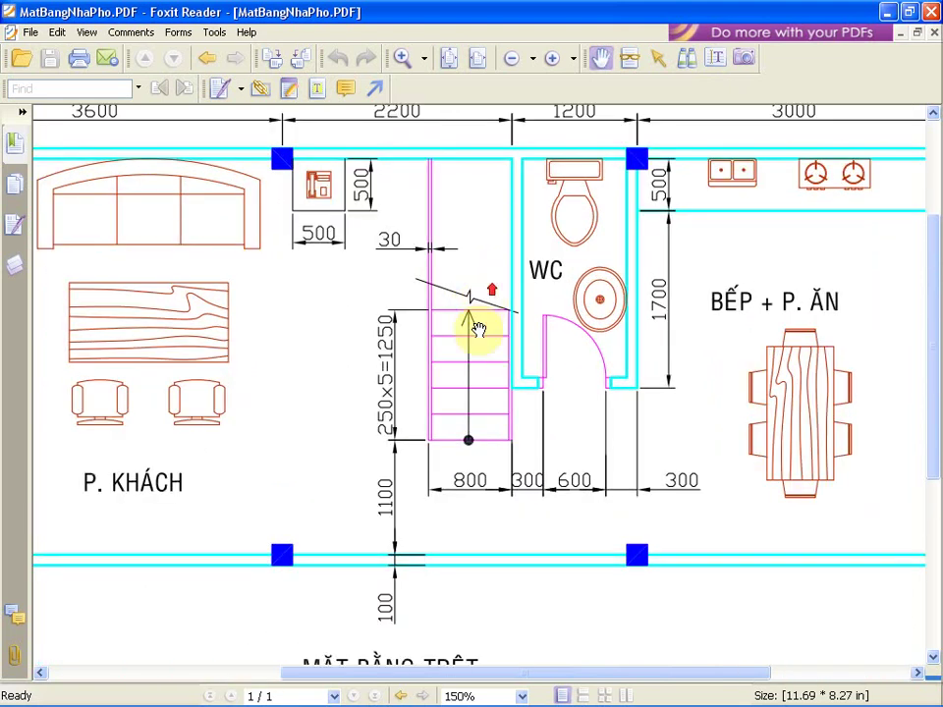
Step: Dimension the 100 front wall thickness and the 1100 gap up to the stair's bottom corner
click(360, 698)
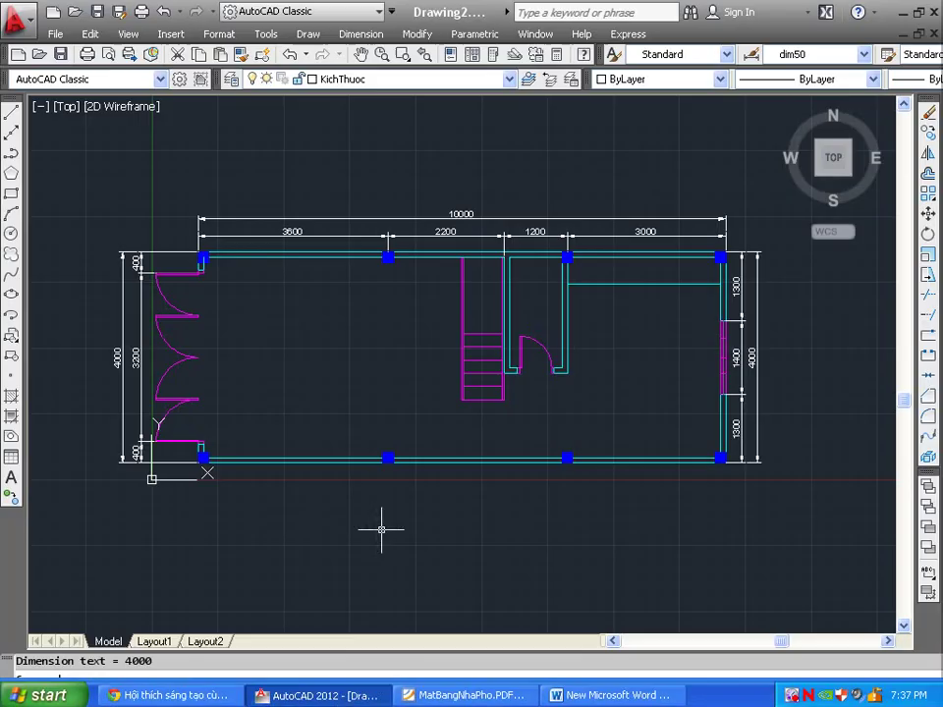
scroll(435, 448, up, 3)
text(i)
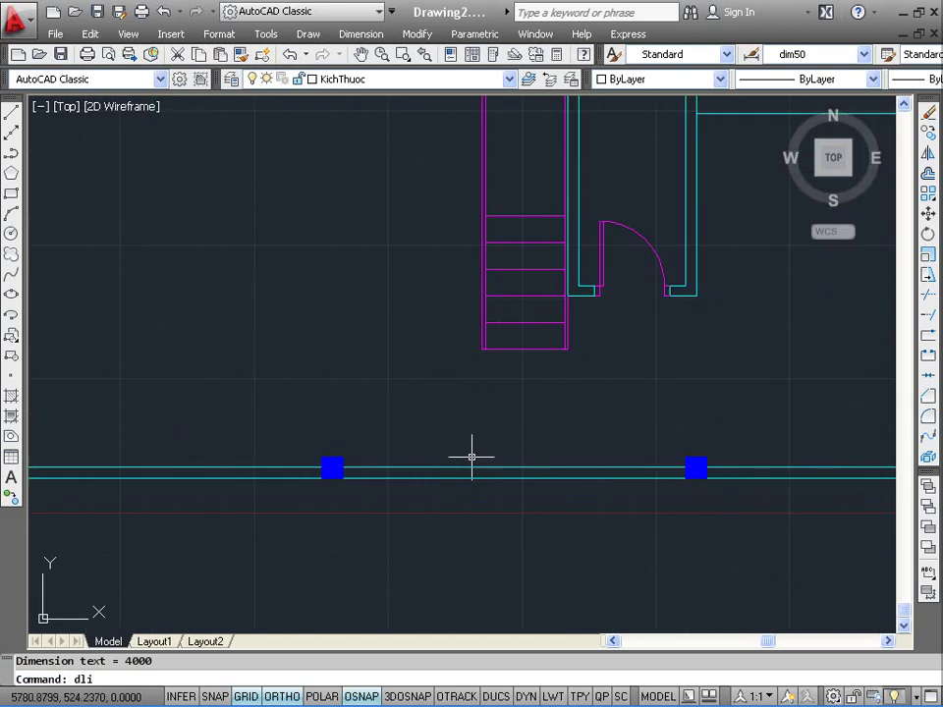
key(Return)
click(459, 467)
click(457, 478)
click(446, 468)
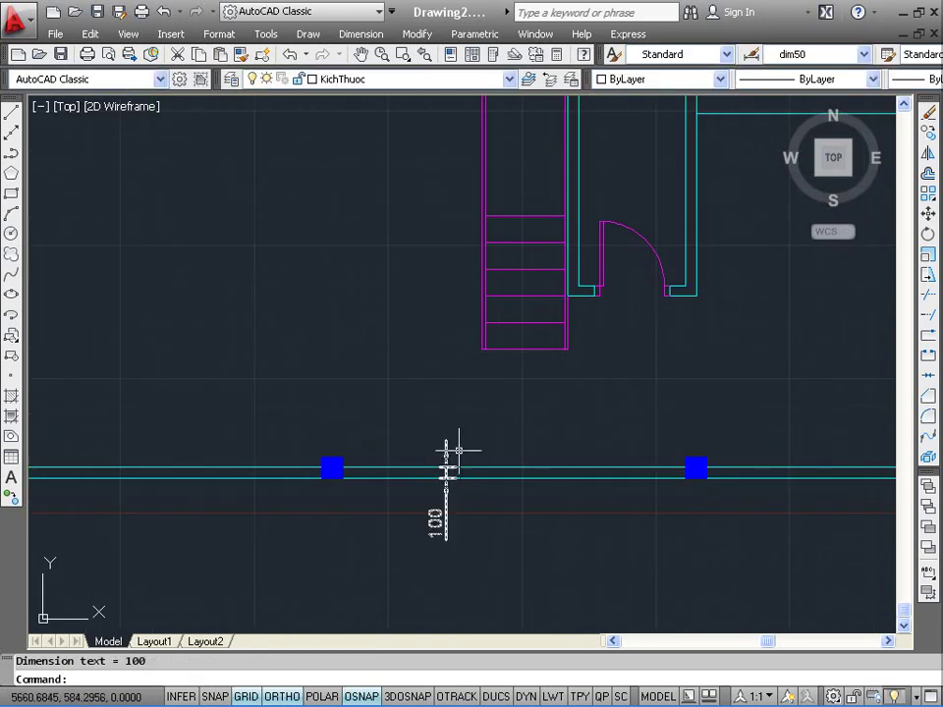
key(Return)
click(459, 466)
click(481, 348)
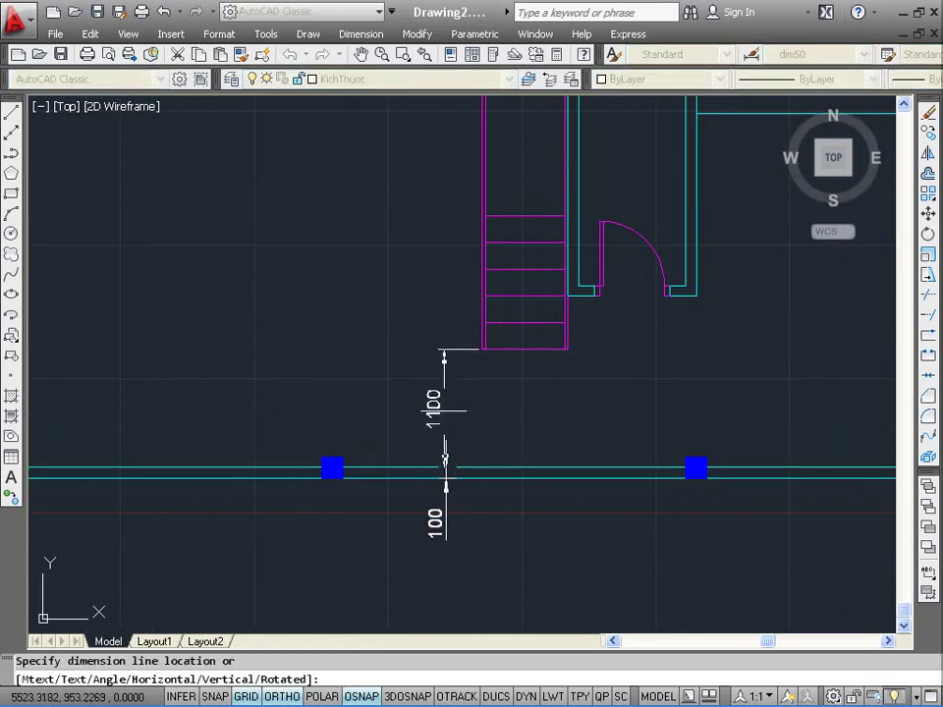
click(445, 442)
text(dc)
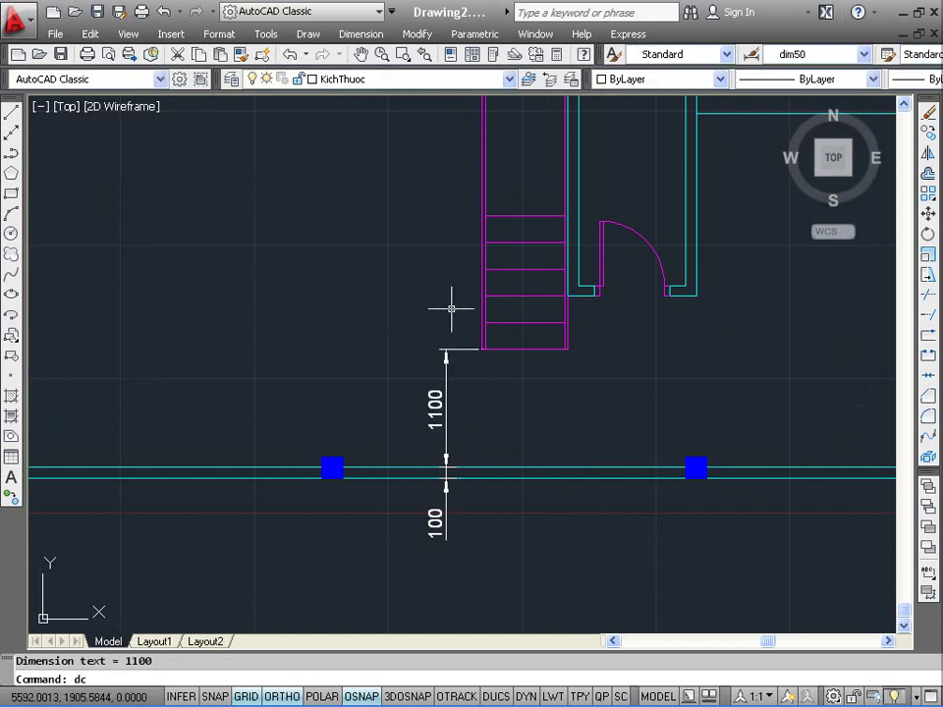
Step: Continue with a 1250 dimension to the stair top and compare against the reference PDF
text(o)
key(Return)
click(483, 216)
key(Return)
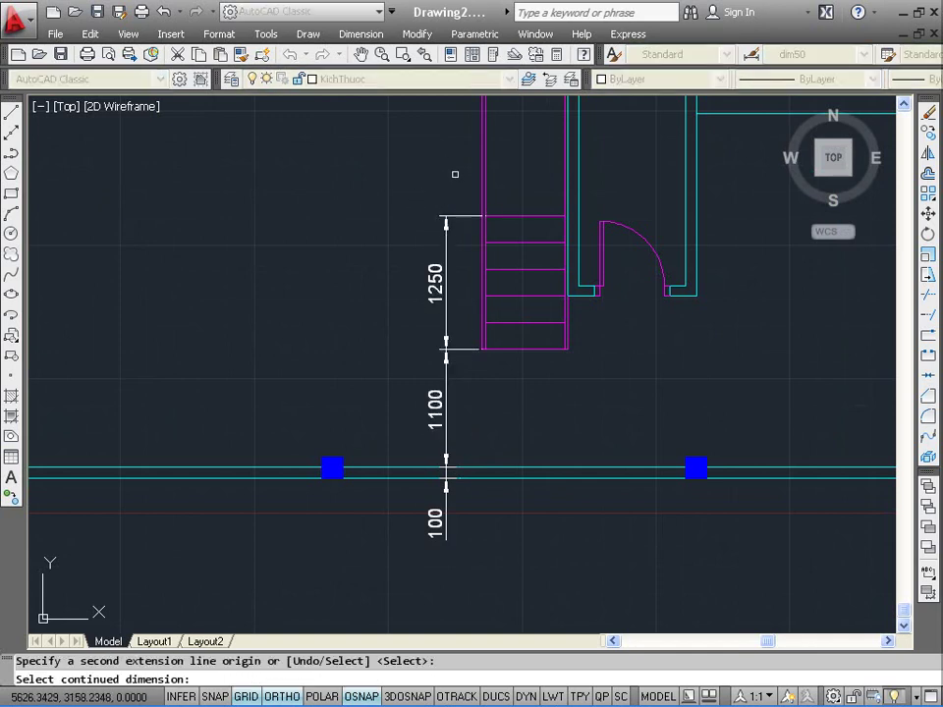
key(Return)
scroll(447, 220, up, 2)
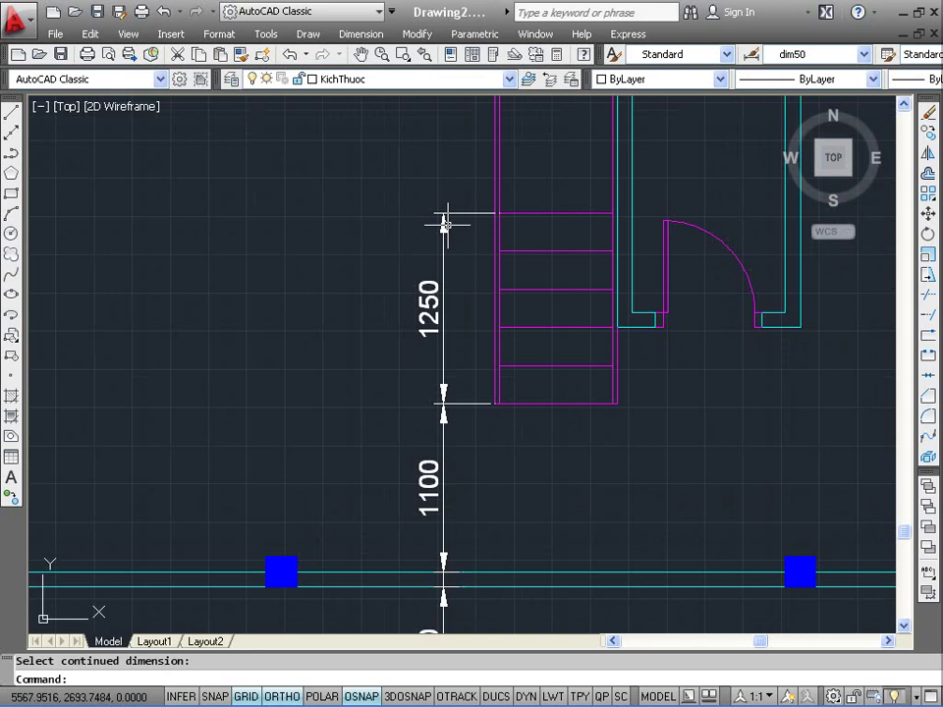
click(433, 693)
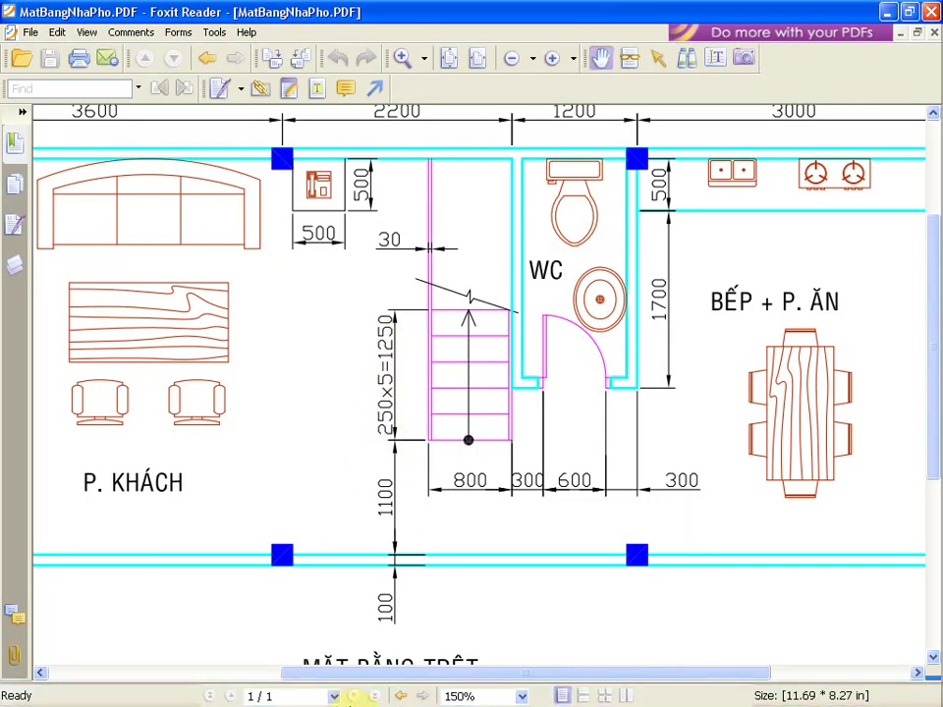
click(324, 693)
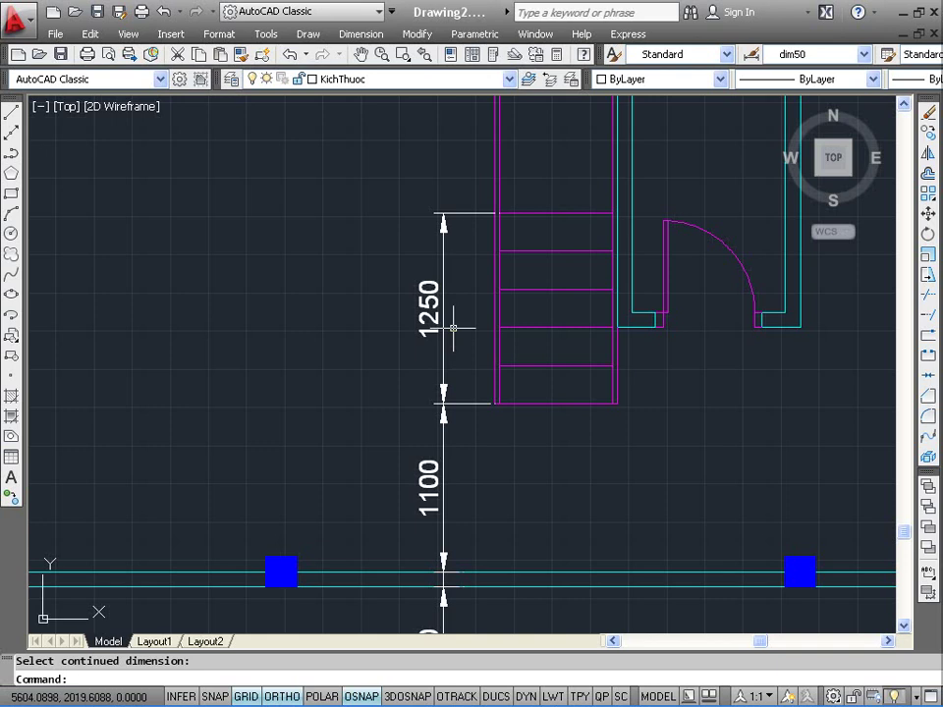
text(ed)
Step: Edit the stair's 1250 dimension text, inserting '250x5=' before the value
key(Return)
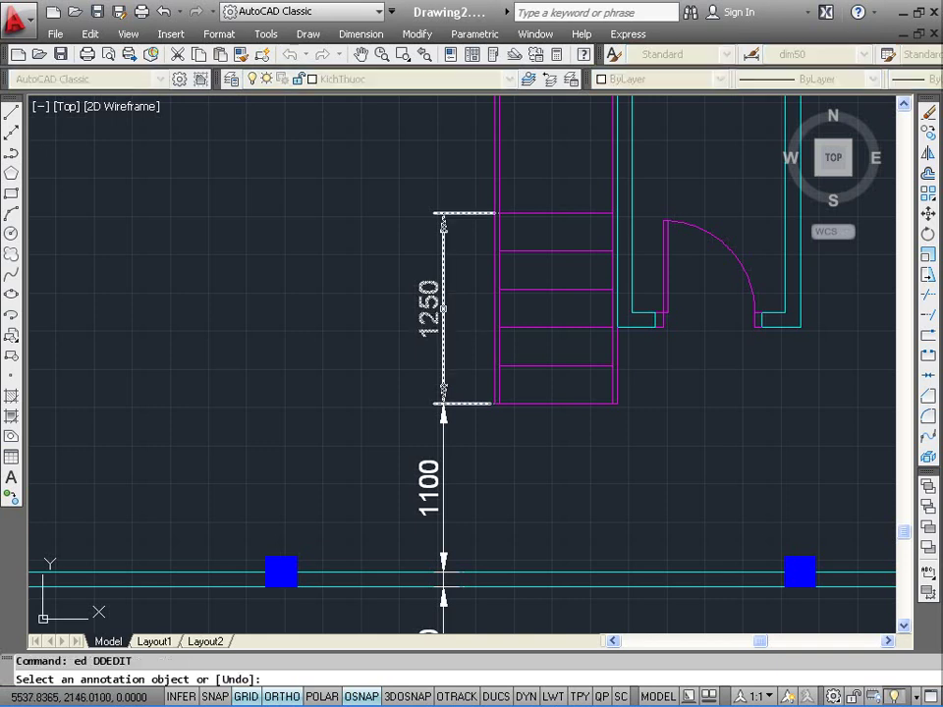
click(432, 310)
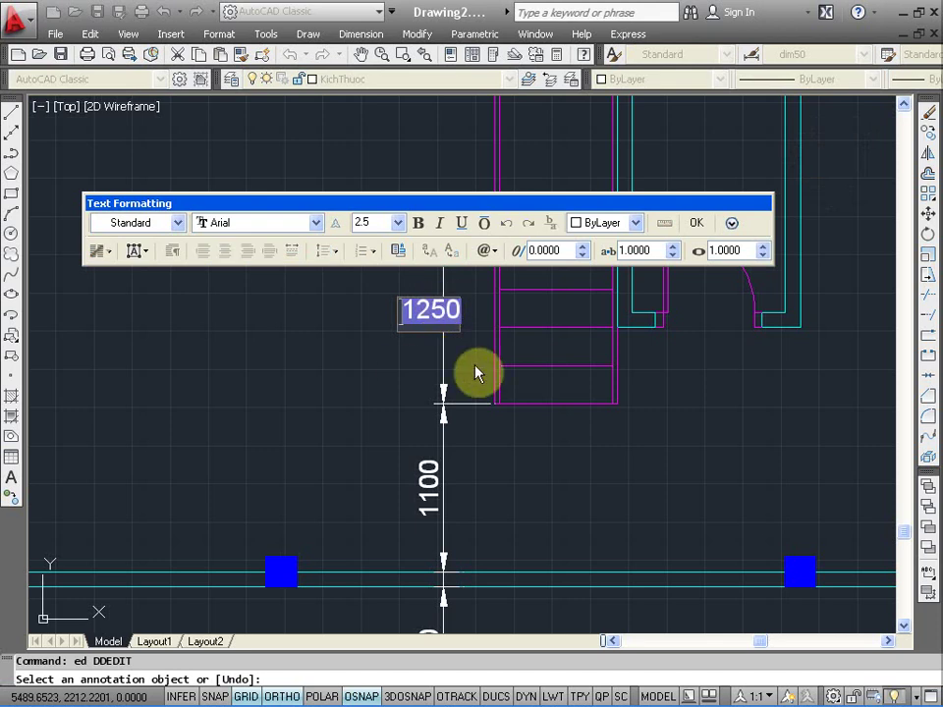
key(Home)
text(250x)
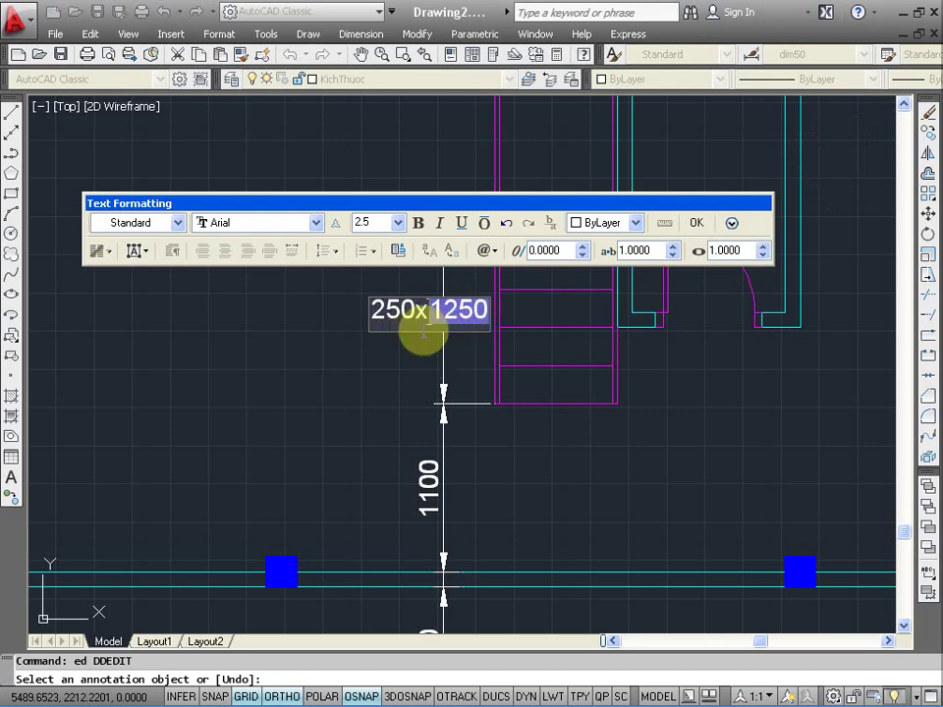
text(5)
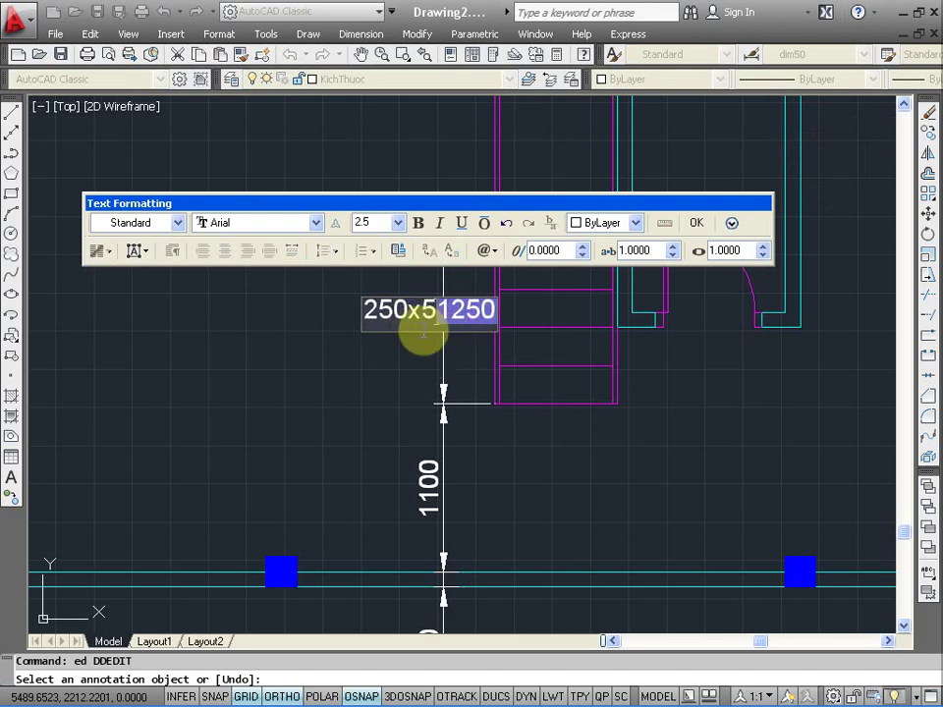
text(=)
click(715, 224)
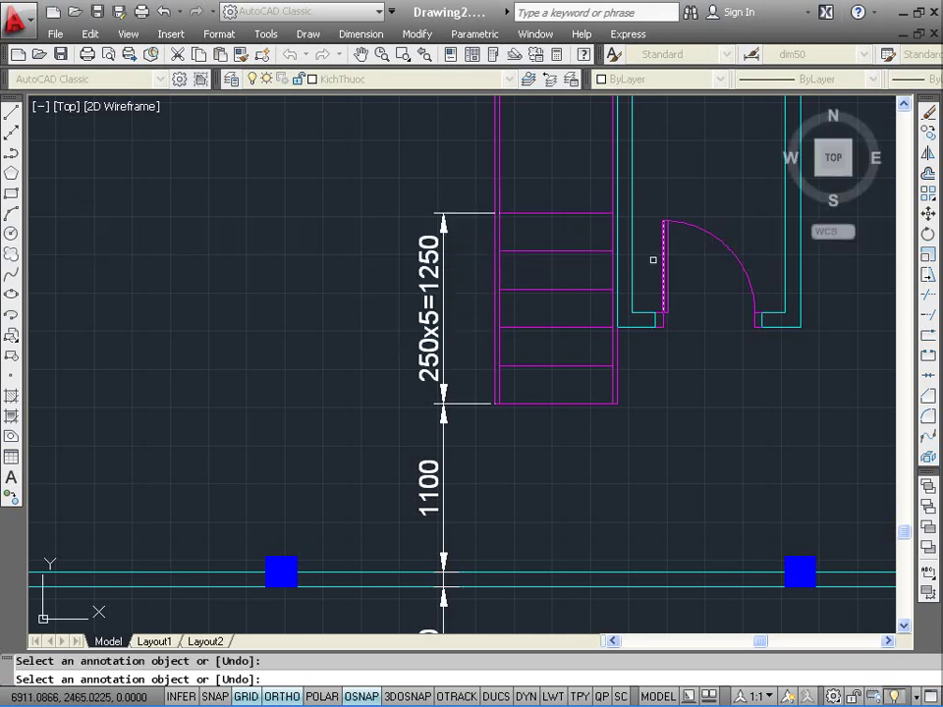
key(Return)
scroll(494, 427, down, 2)
scroll(501, 309, up, 3)
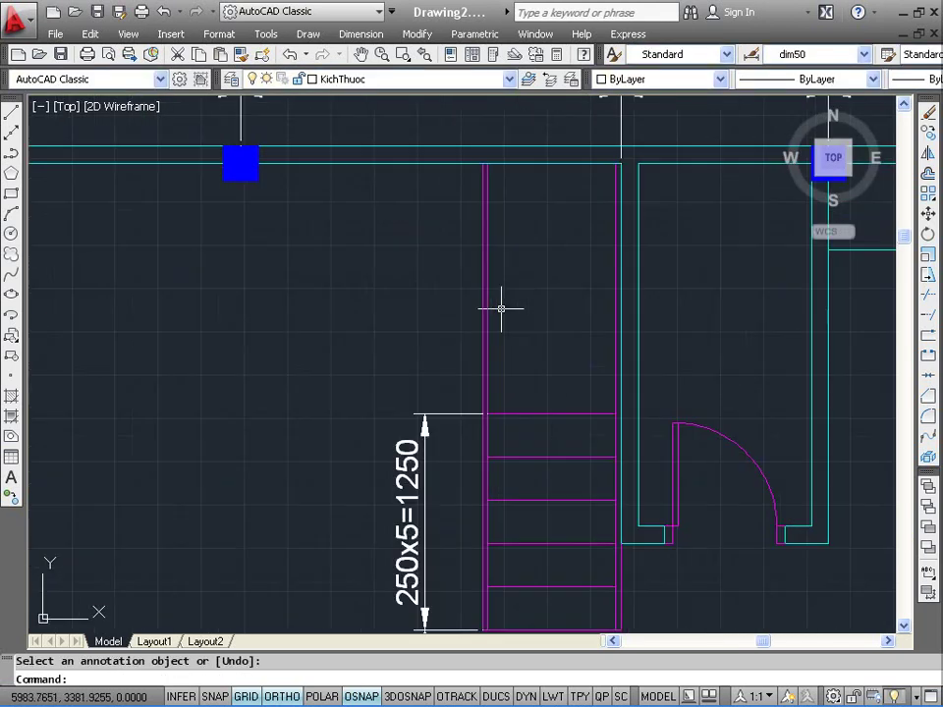
text(dli)
key(Return)
click(486, 308)
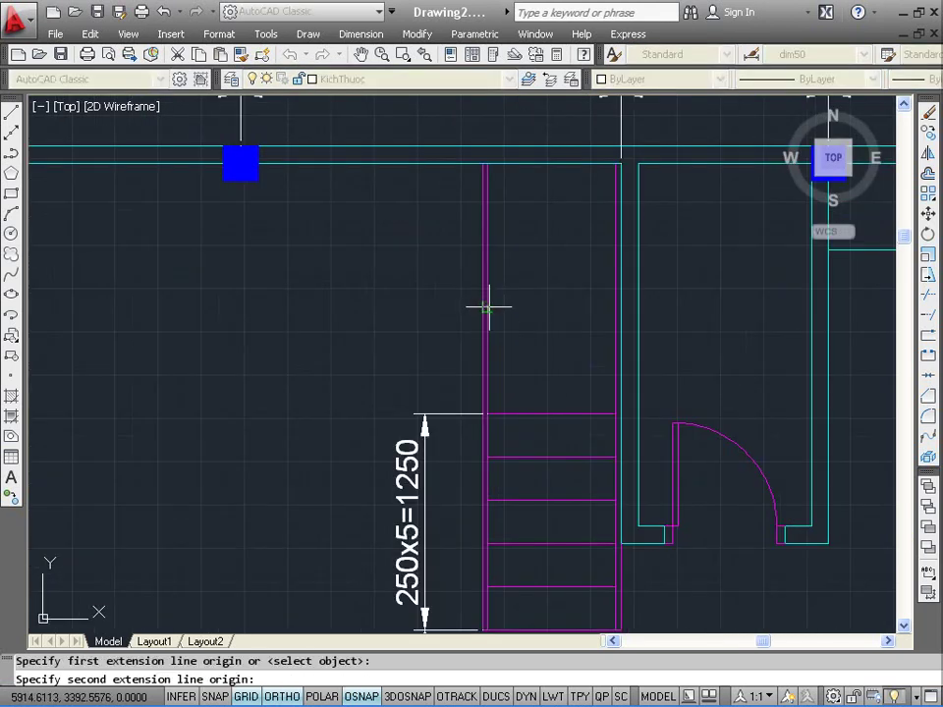
click(481, 308)
click(469, 297)
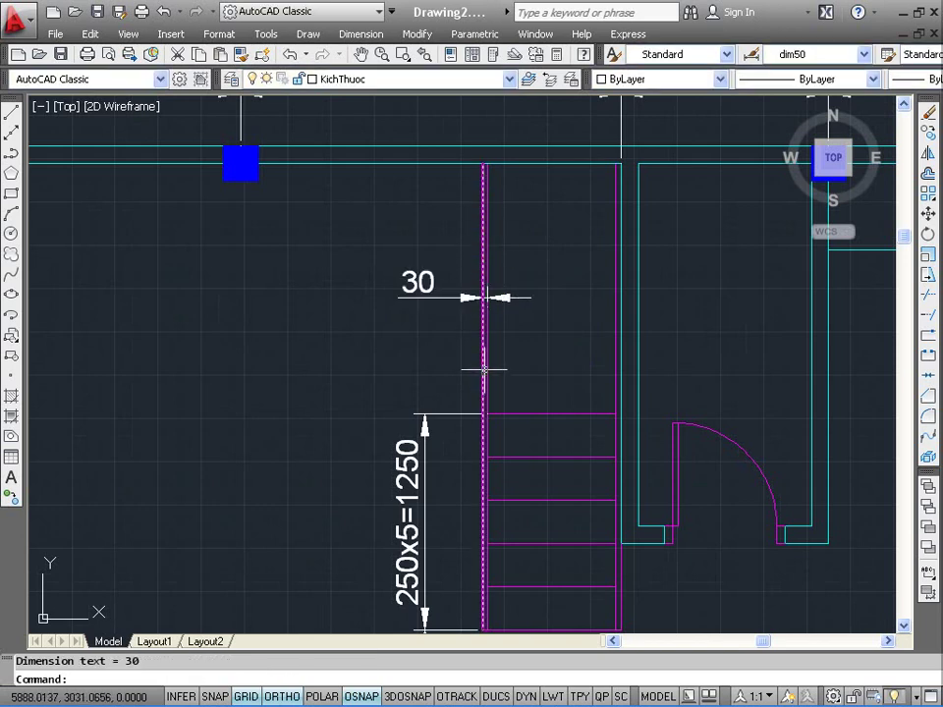
scroll(484, 369, down, 2)
scroll(549, 553, up, 1)
scroll(521, 496, up, 1)
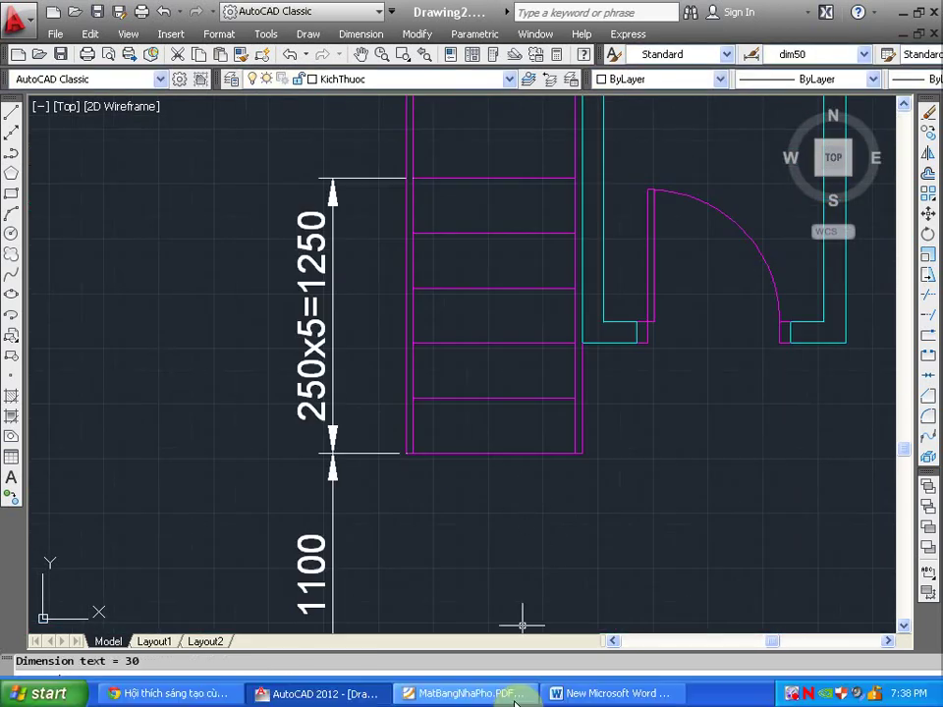
click(515, 701)
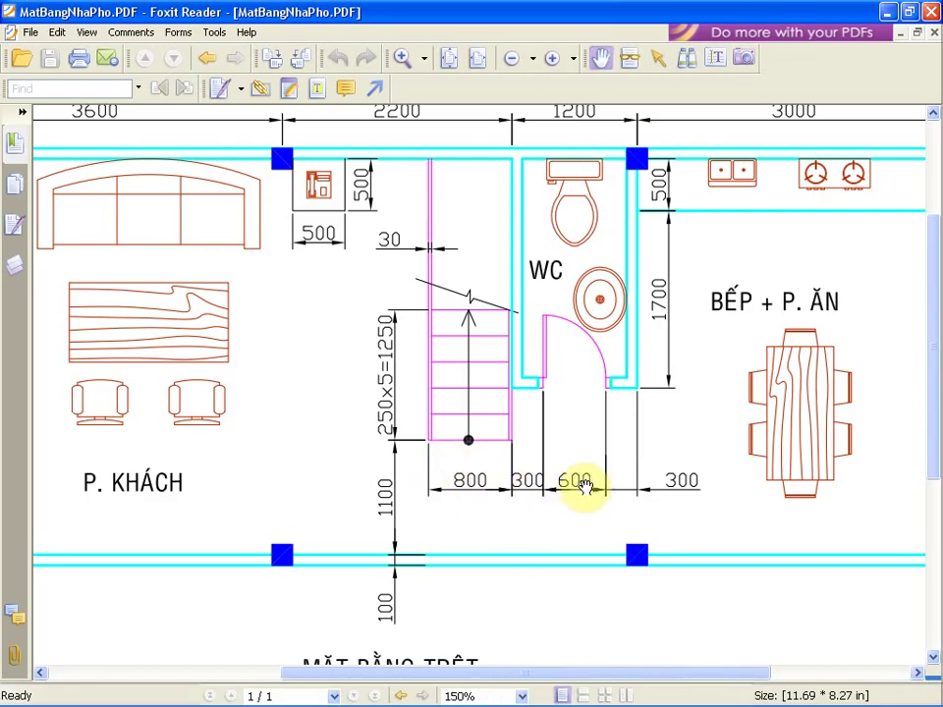
Step: Add an 800 dimension across the stair's bottom edge
click(319, 694)
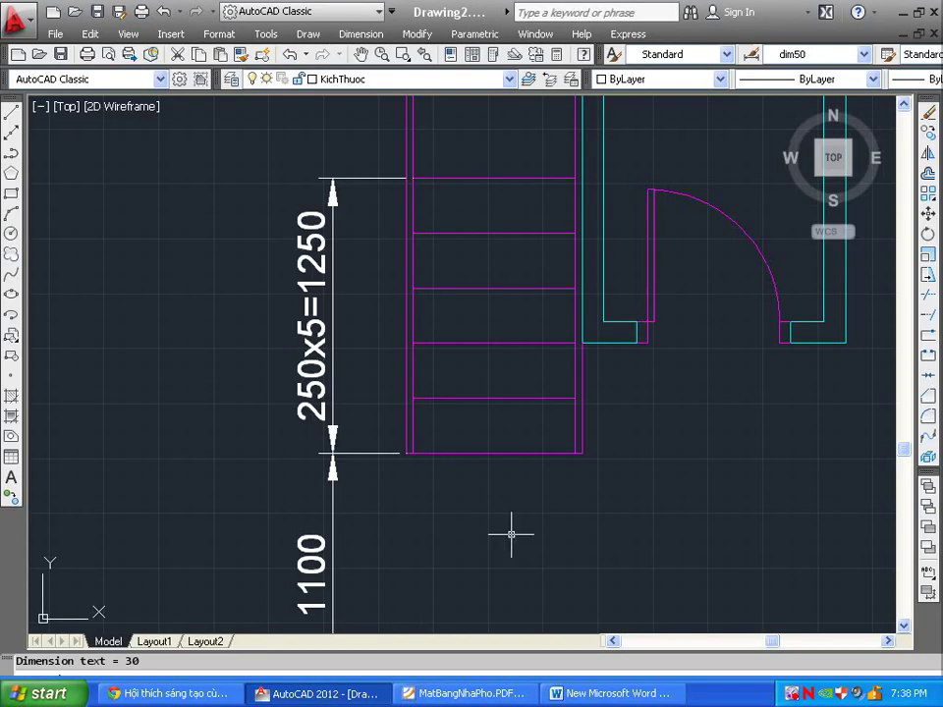
text(dli)
key(Return)
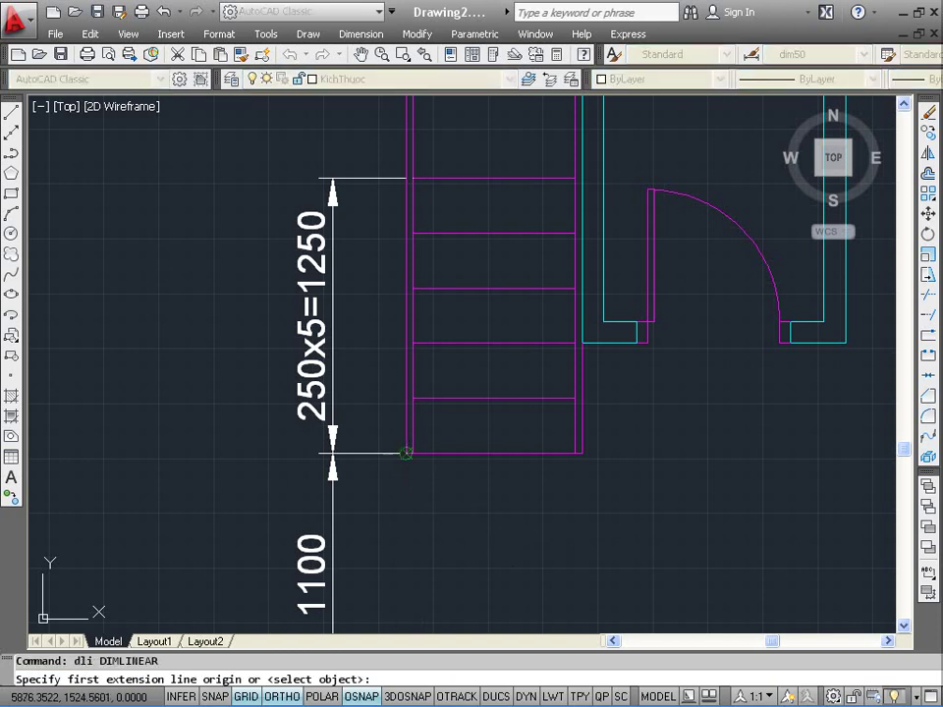
click(409, 453)
click(583, 454)
scroll(551, 454, down, 3)
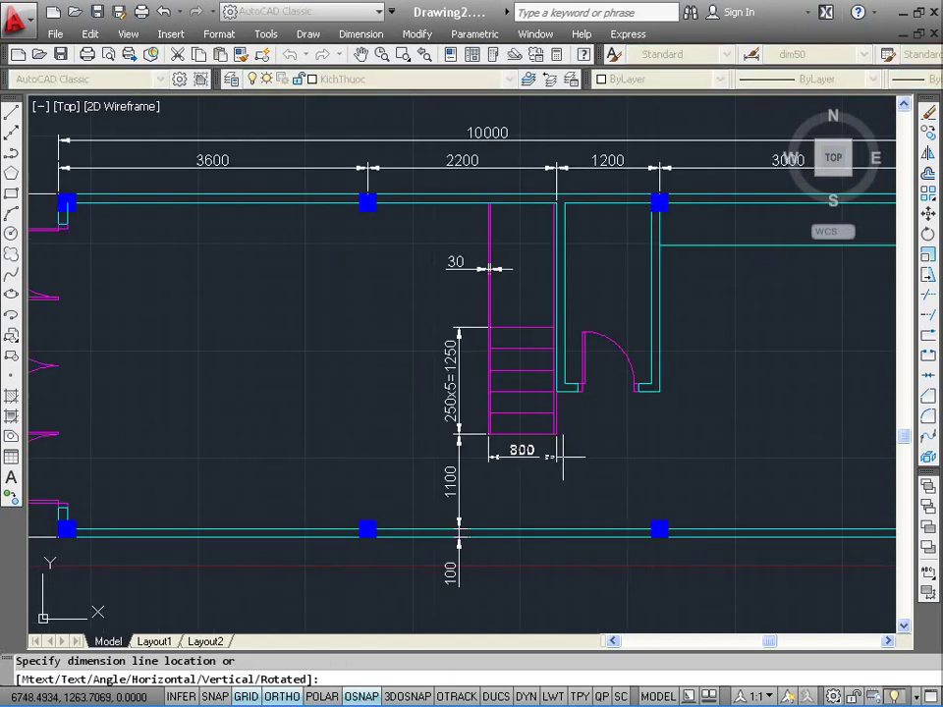
click(570, 456)
scroll(600, 456, up, 3)
text(dco)
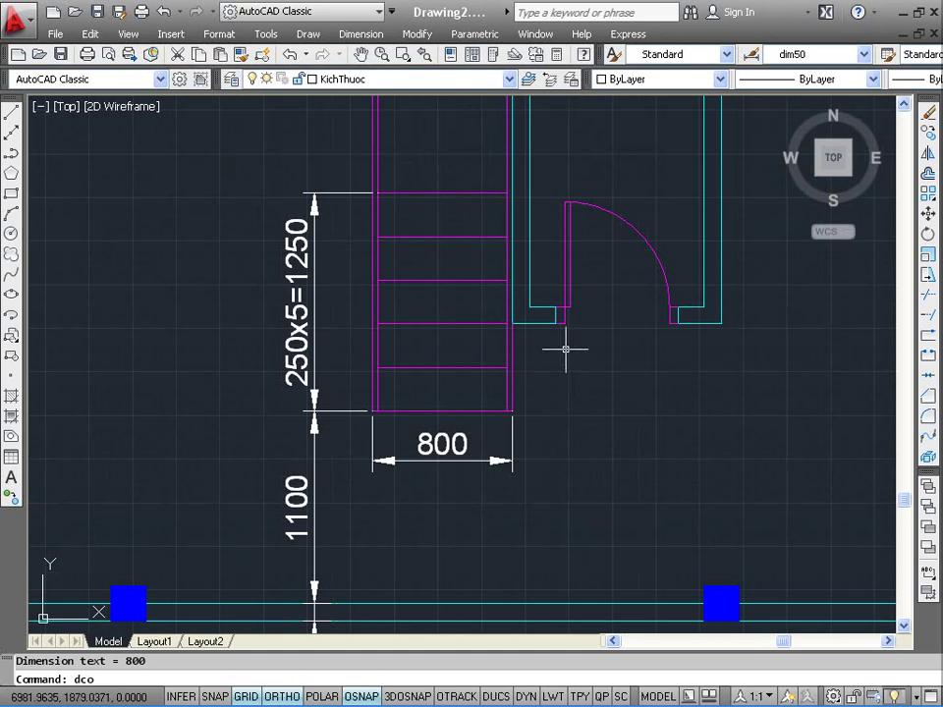
Step: Continue the chain with 300, 600 and 300 across the WC door, then check the reference PDF
key(Return)
click(563, 321)
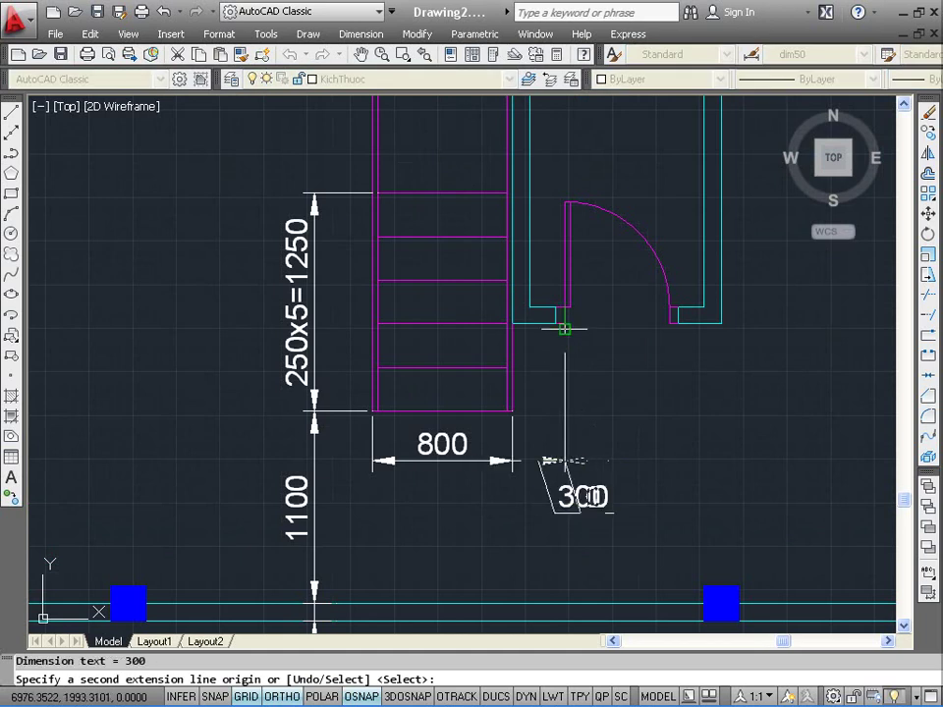
click(671, 322)
click(722, 322)
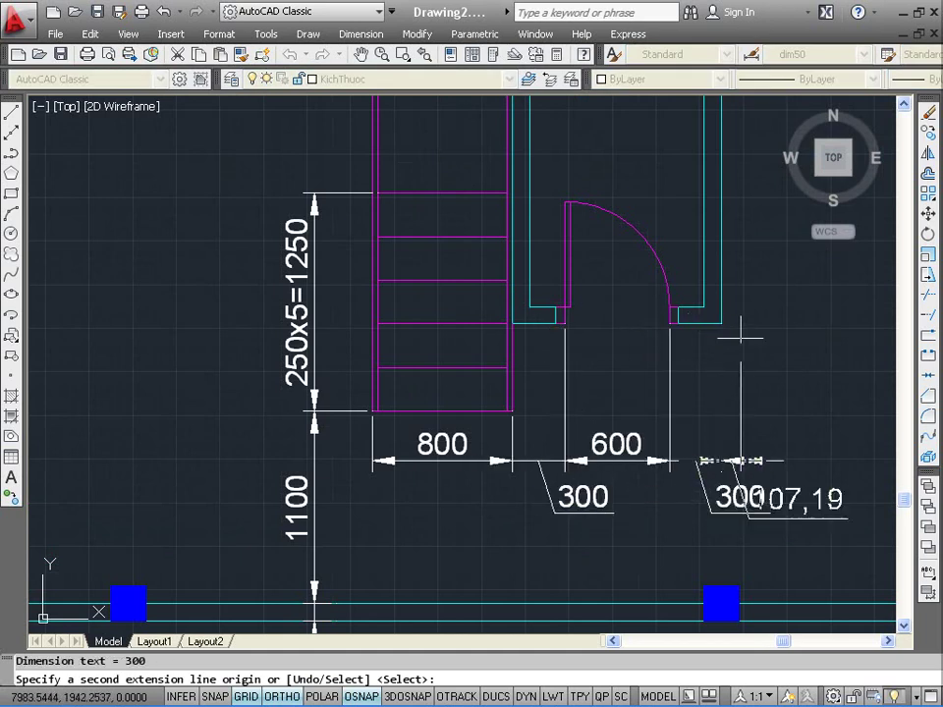
key(Return)
key(Return)
scroll(564, 448, down, 2)
scroll(564, 448, down, 3)
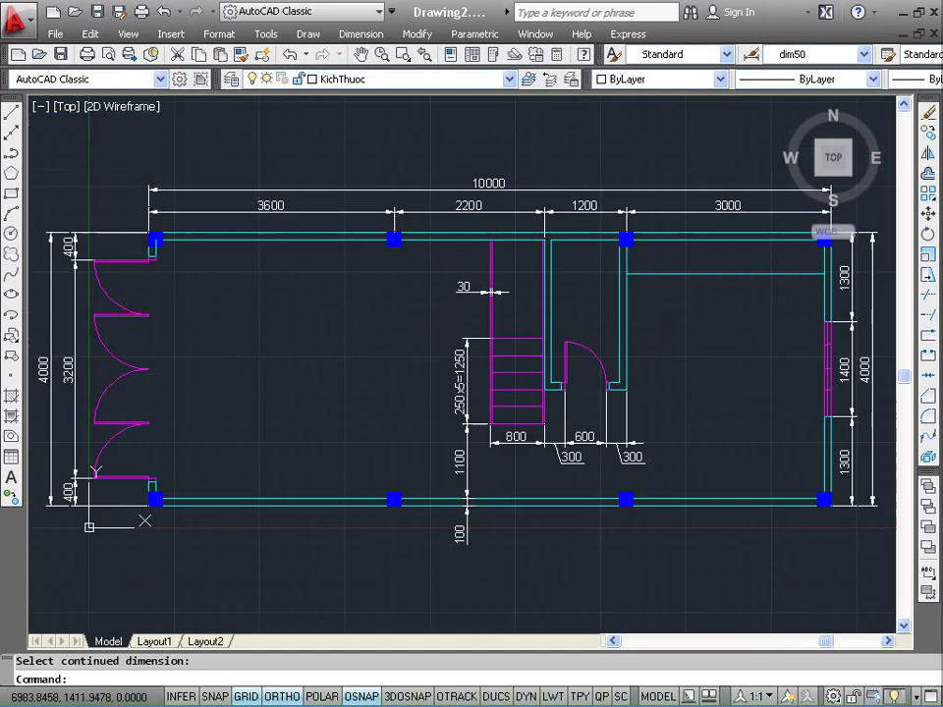
click(429, 698)
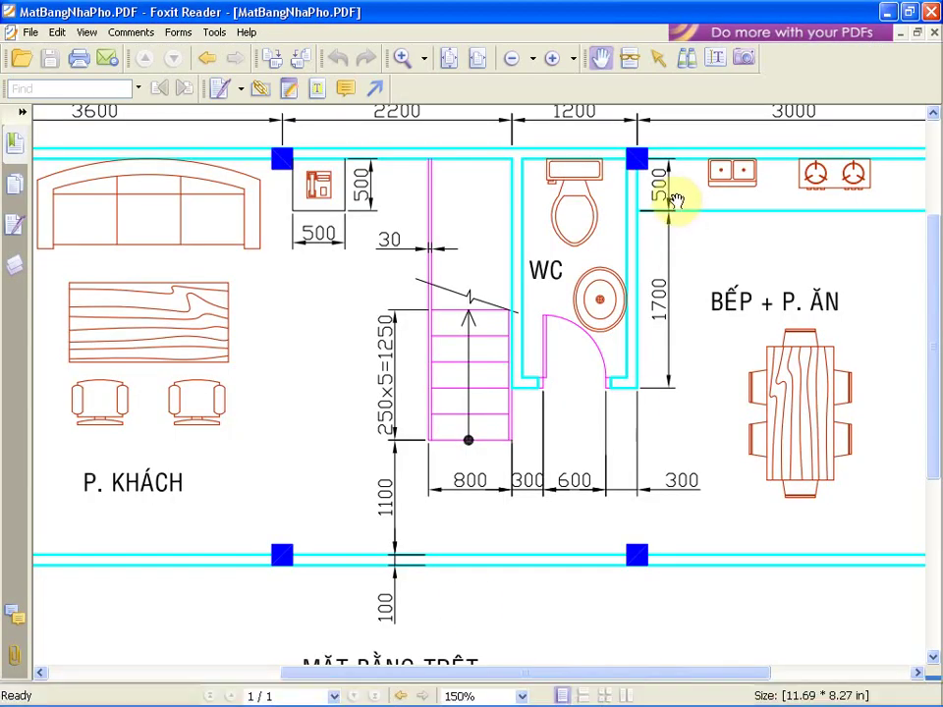
Step: Add a 500 dimension from the column corner to the wall corner beside the WC
click(301, 697)
scroll(659, 333, up, 4)
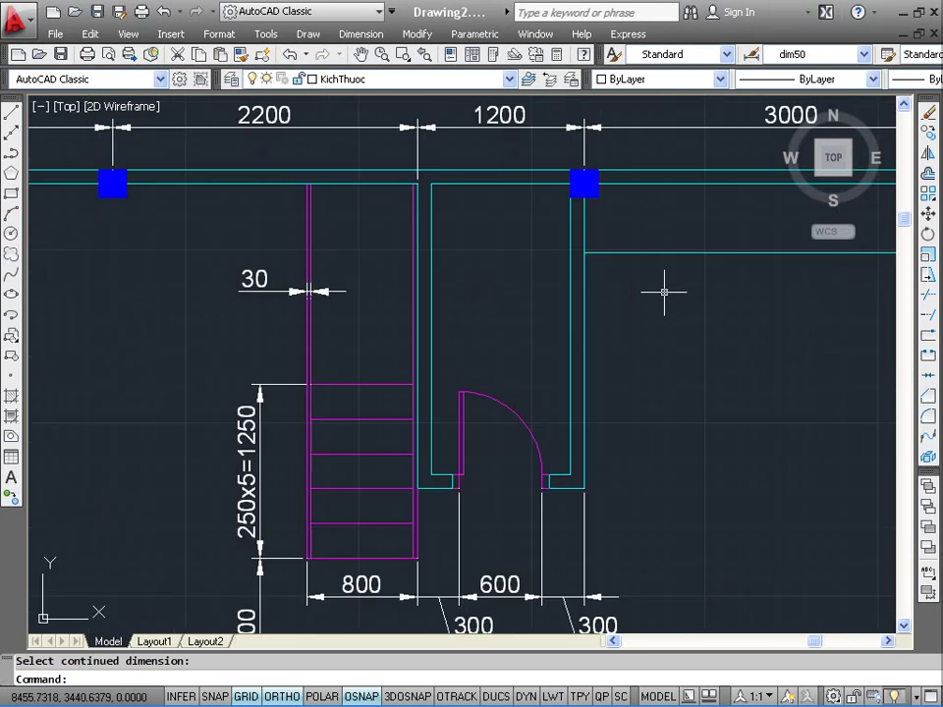
scroll(665, 291, up, 2)
text(dli)
key(Return)
click(568, 155)
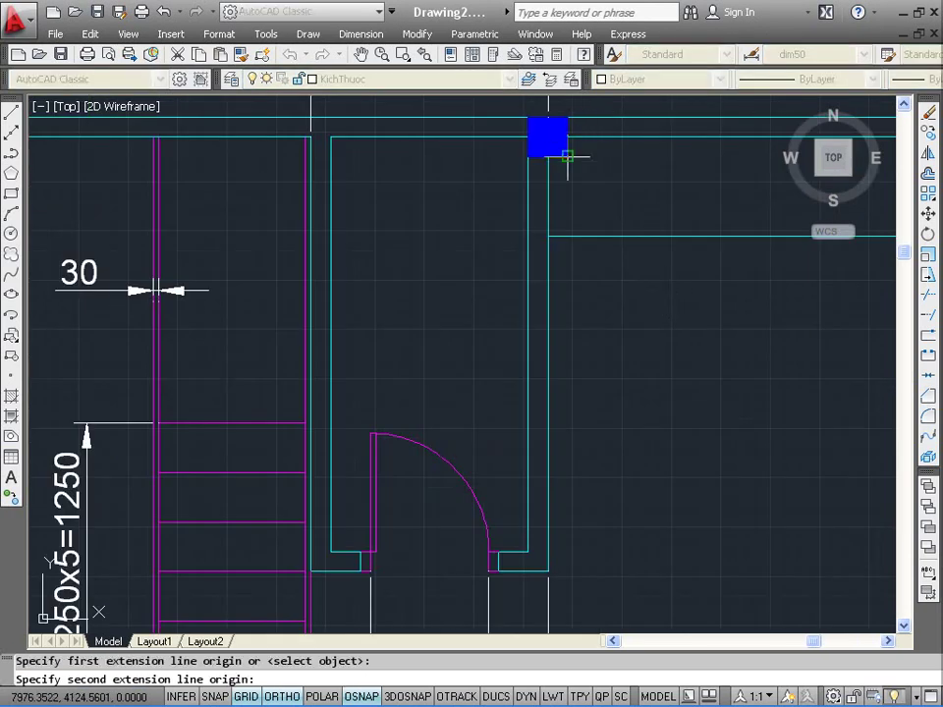
click(548, 236)
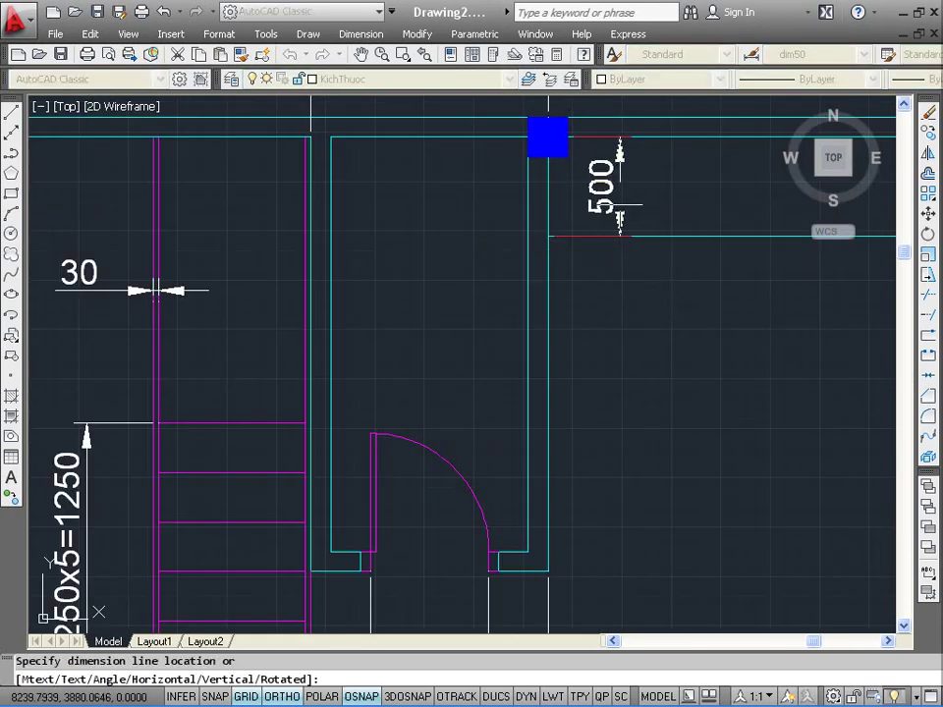
click(612, 204)
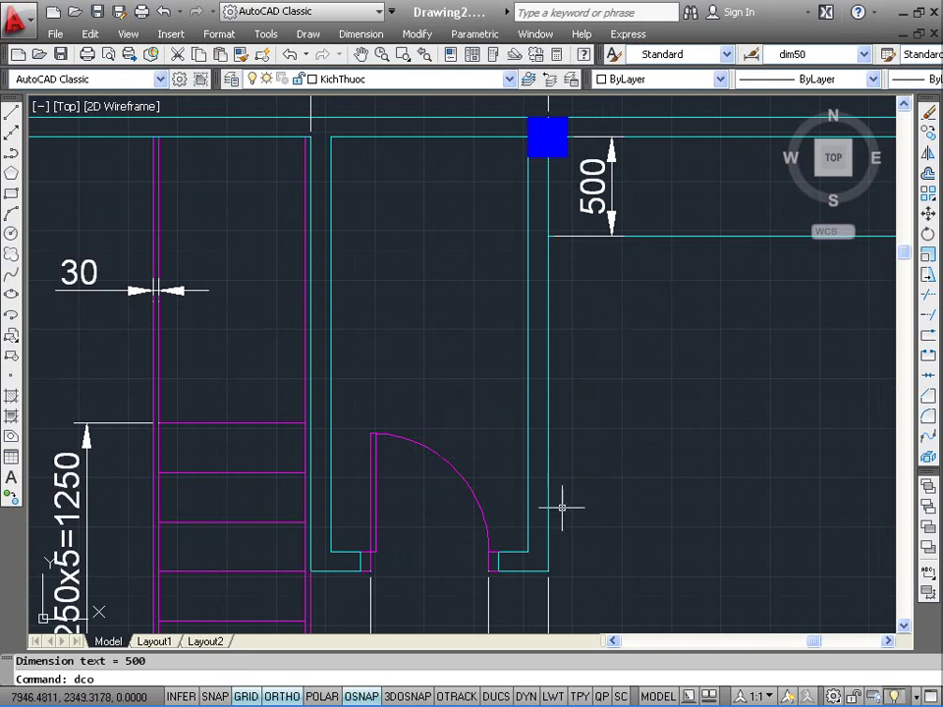
Step: Continue the chain with a 1700 span down the bathroom's right wall
key(Return)
click(548, 571)
key(Return)
key(Return)
scroll(591, 280, down, 4)
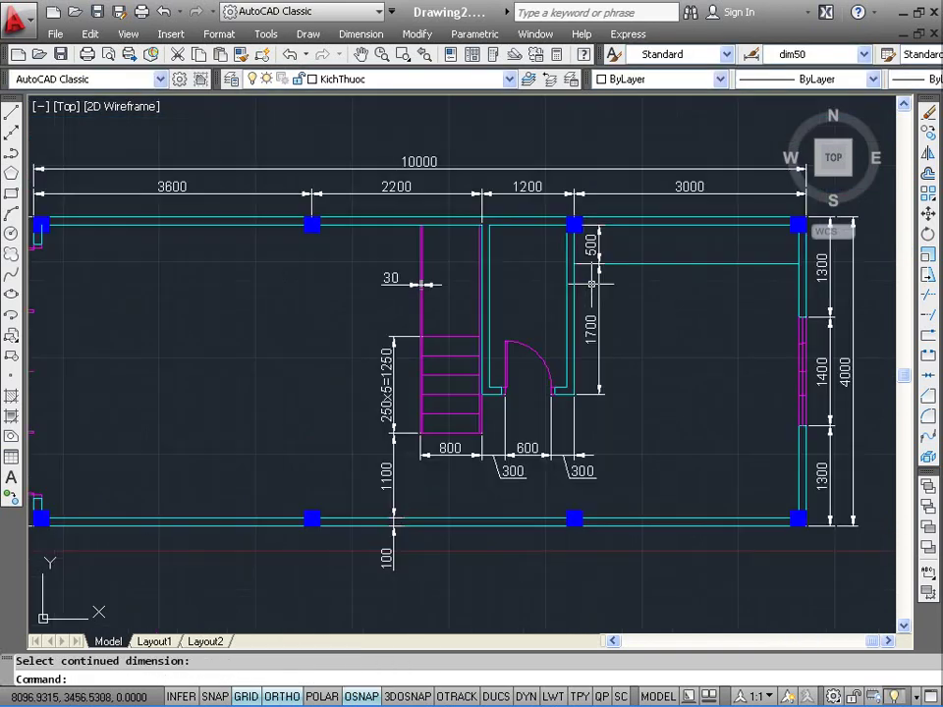
scroll(414, 402, up, 1)
scroll(415, 402, up, 2)
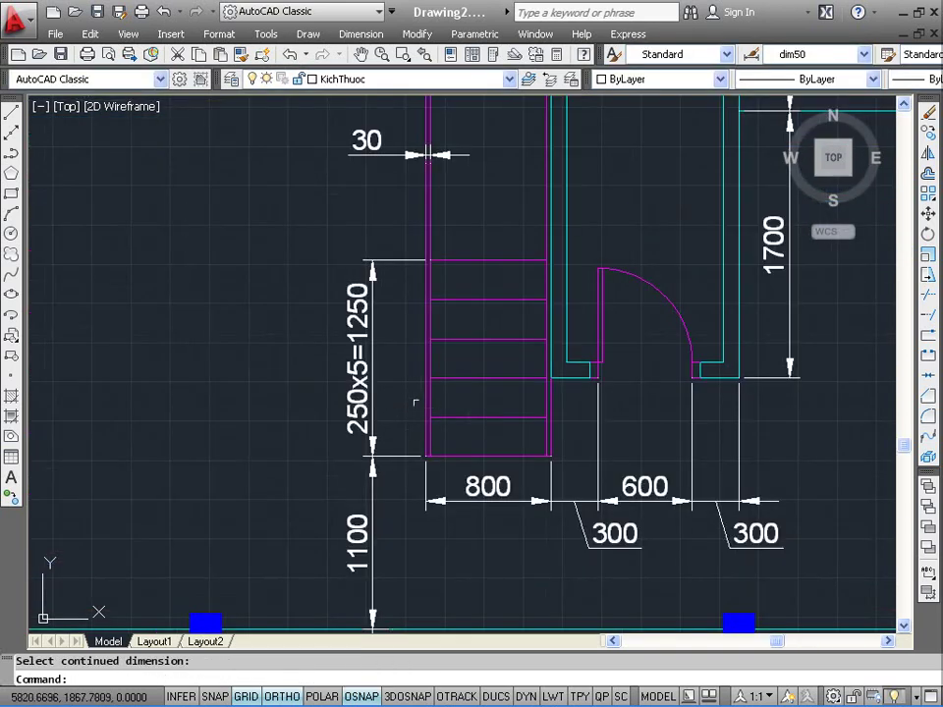
scroll(497, 334, up, 2)
scroll(497, 338, up, 1)
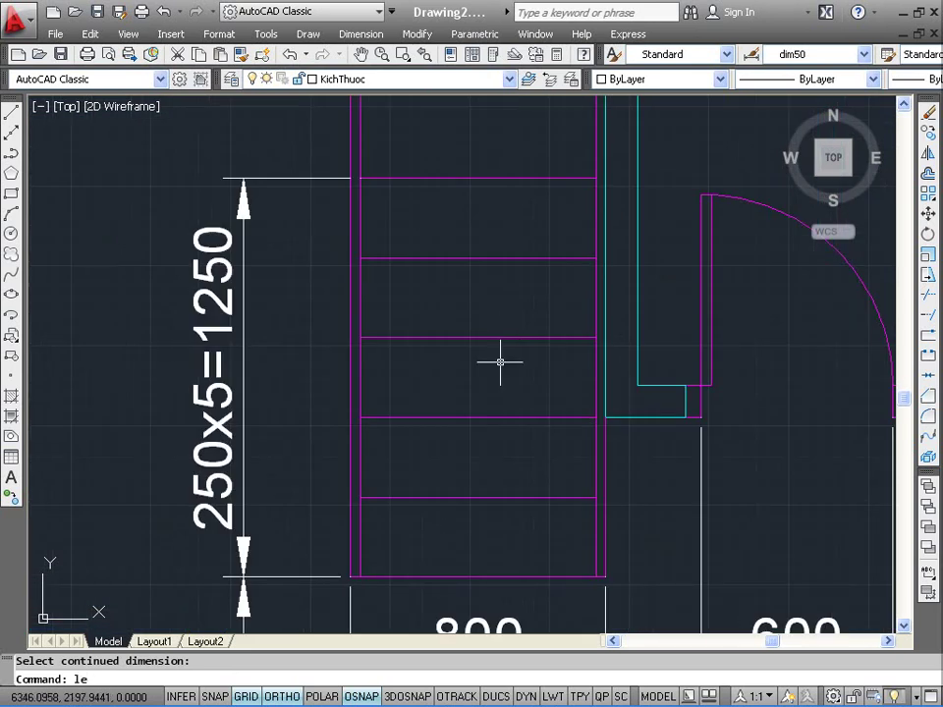
Step: Draw a text-less leader arrow from the top stair tread down to the stair's bottom edge
key(Return)
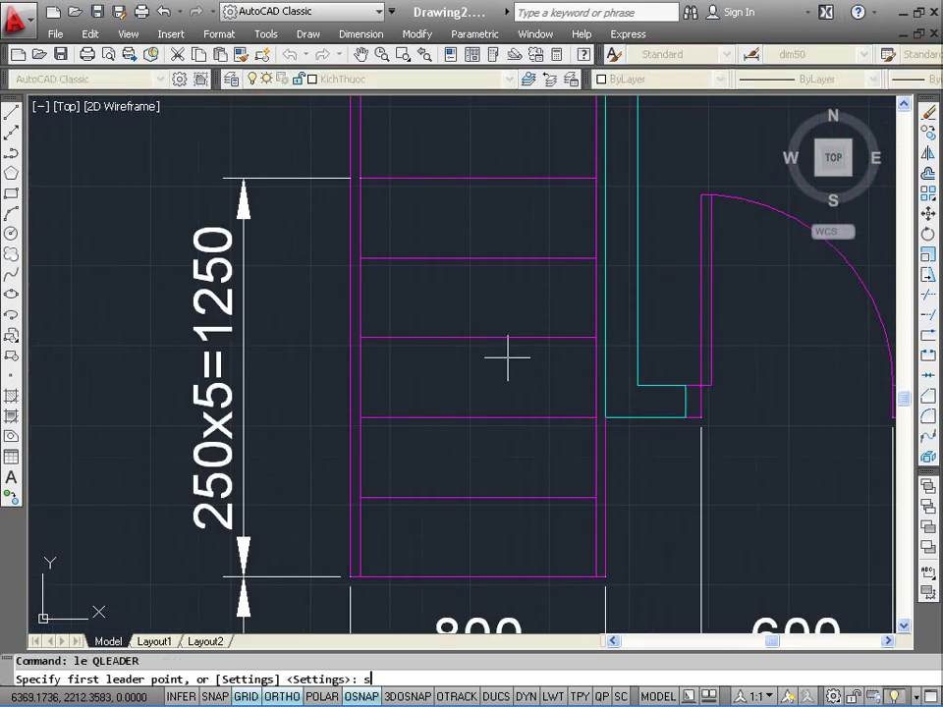
key(Return)
click(327, 385)
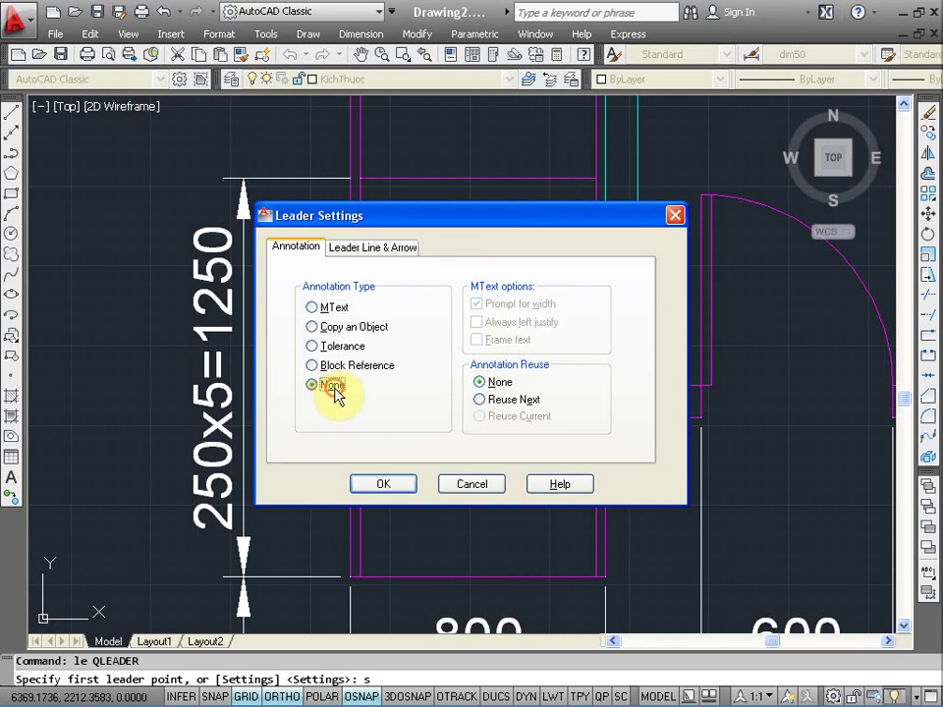
click(400, 486)
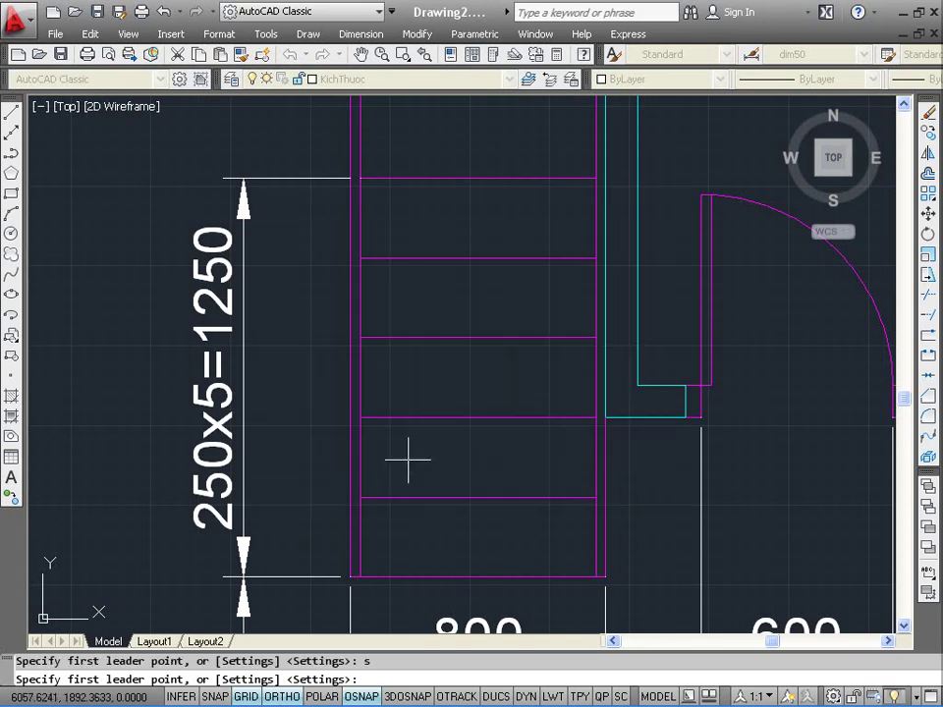
click(477, 180)
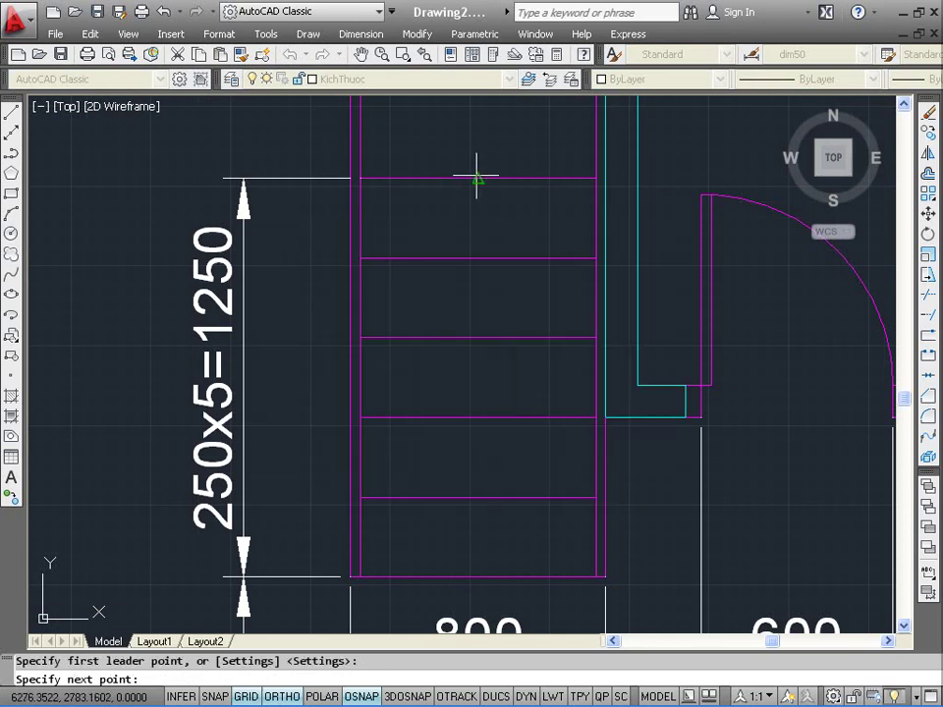
click(478, 578)
key(Escape)
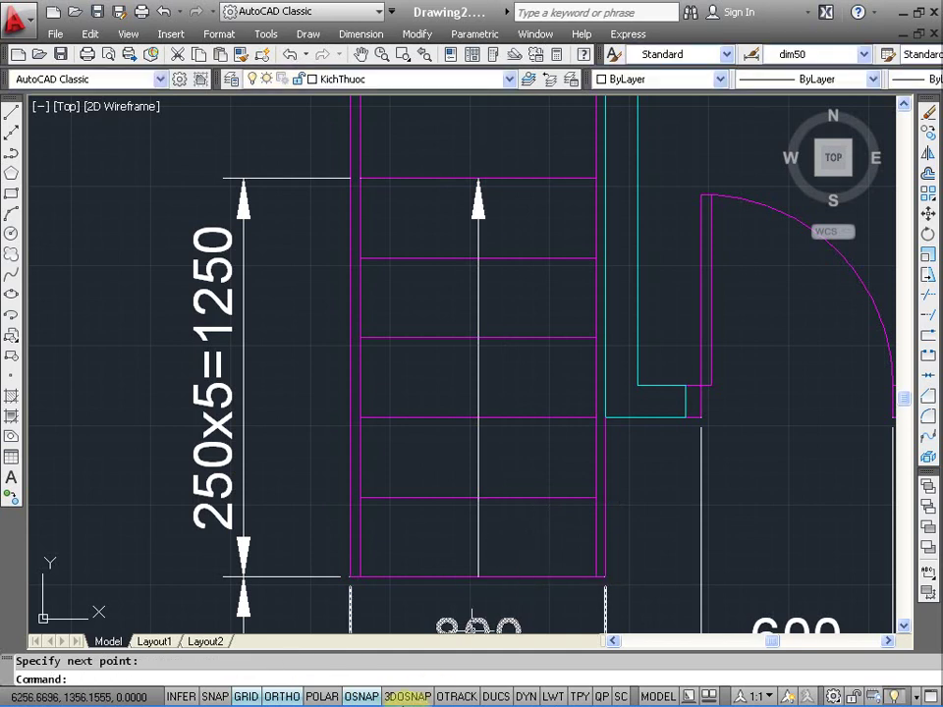
click(433, 693)
ctrl+scroll(476, 332, up, 3)
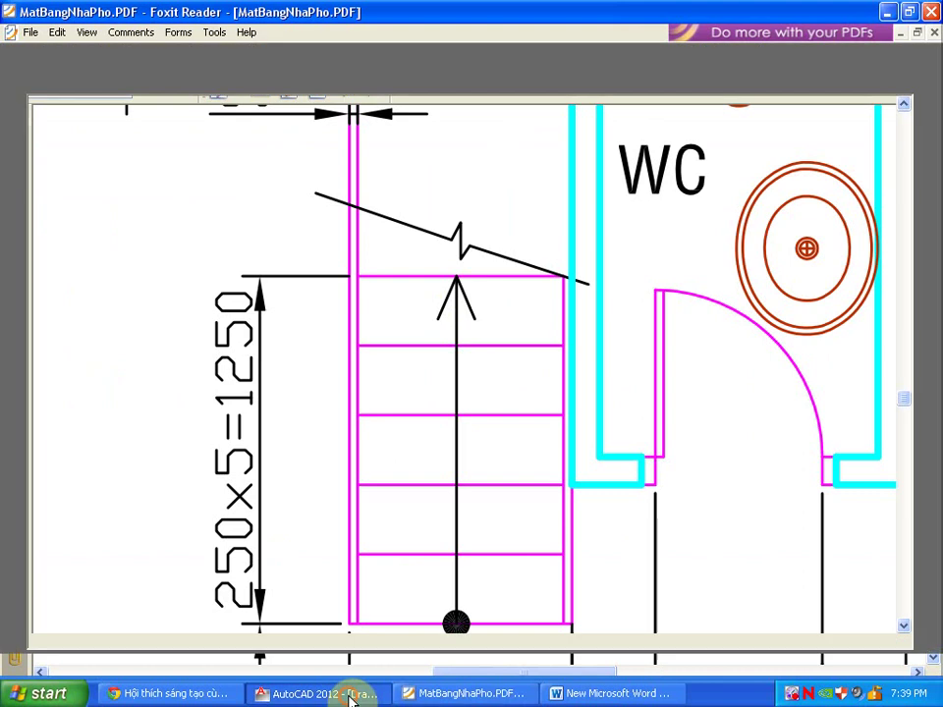
click(354, 691)
Step: Restyle the stair leader with an Open 30 arrowhead of size 3.5 in Properties, then close it
click(479, 215)
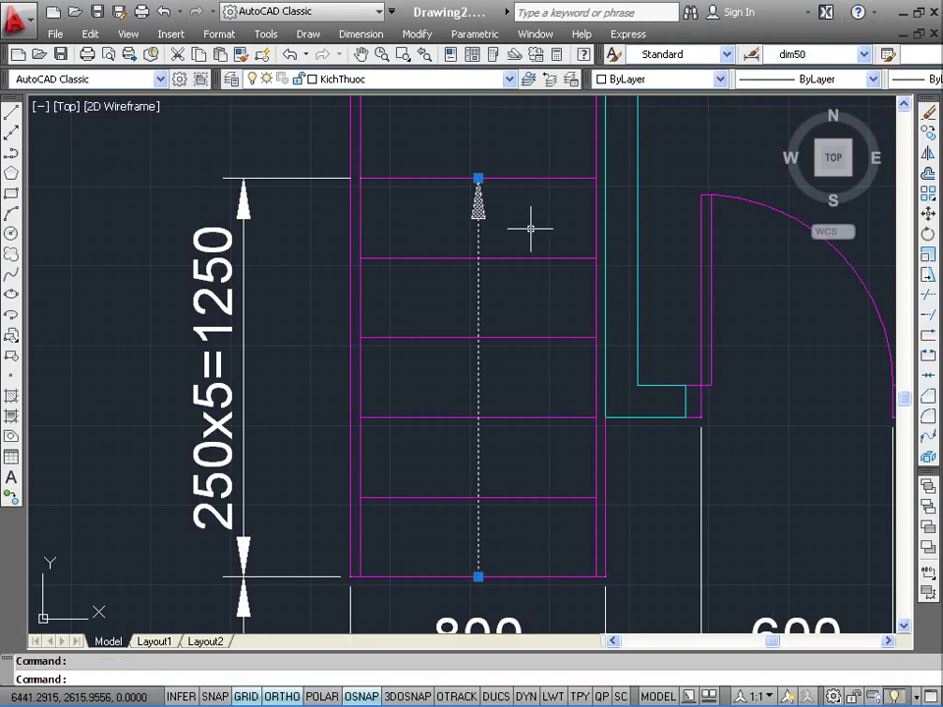
key(ctrl+1)
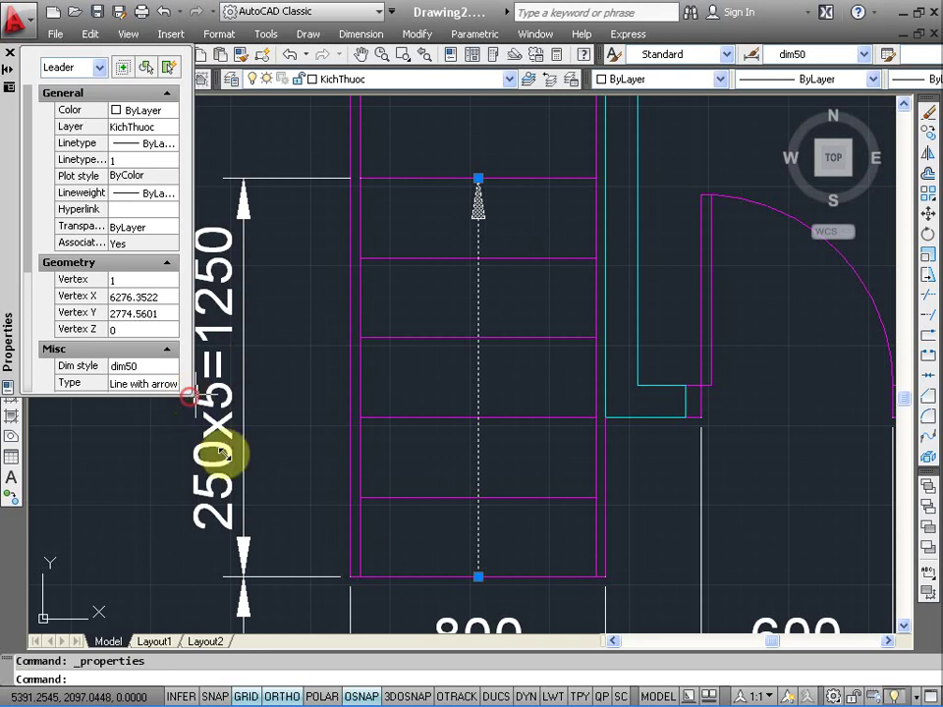
drag(193, 395, 274, 572)
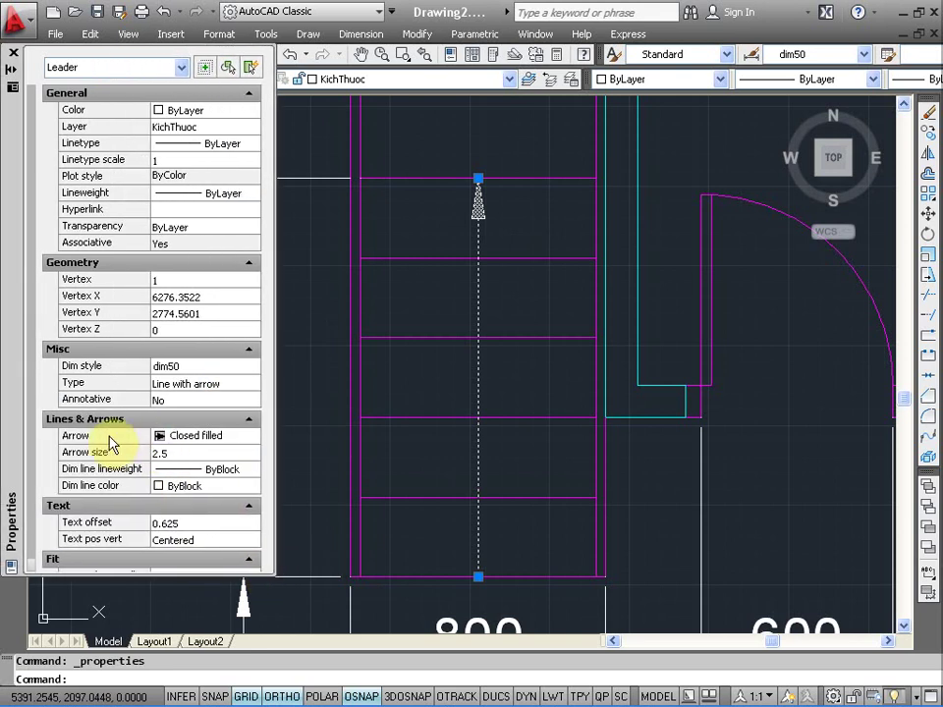
click(226, 436)
click(252, 437)
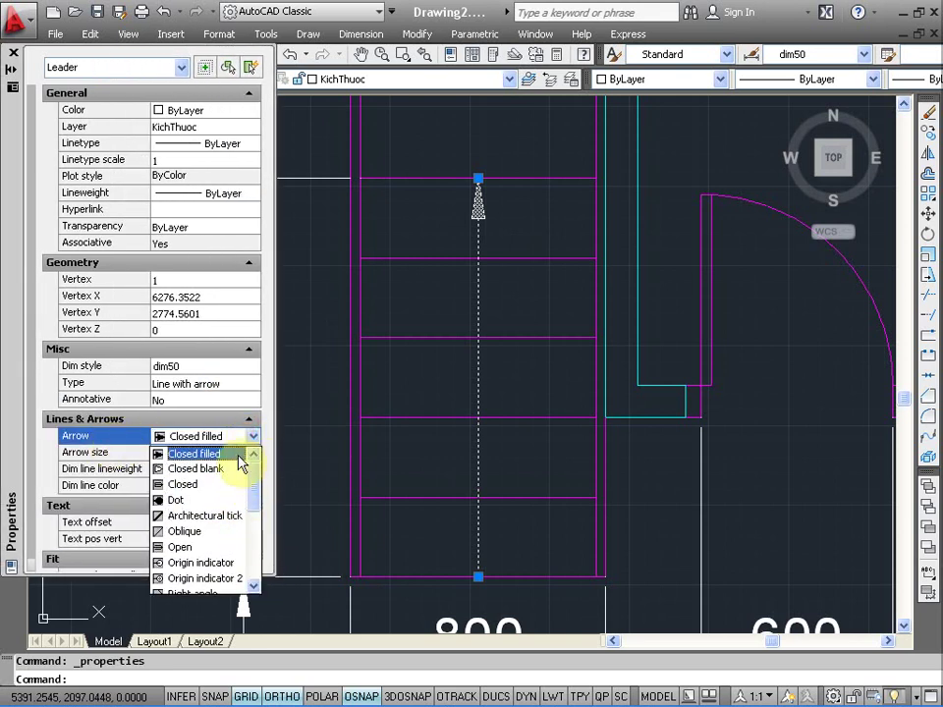
drag(253, 483, 251, 527)
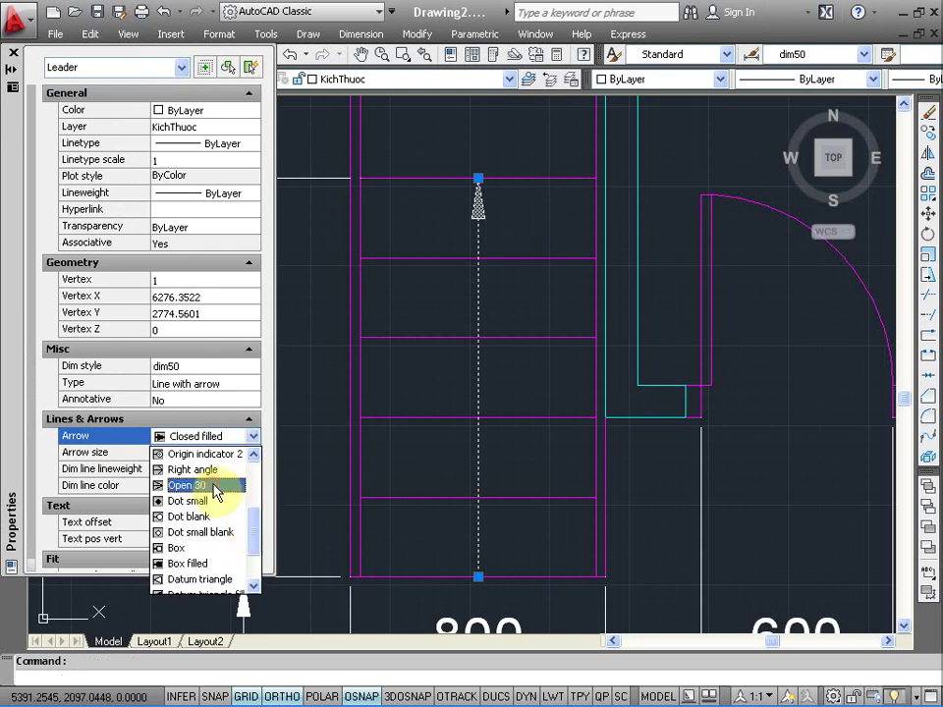
click(216, 489)
scroll(469, 193, up, 3)
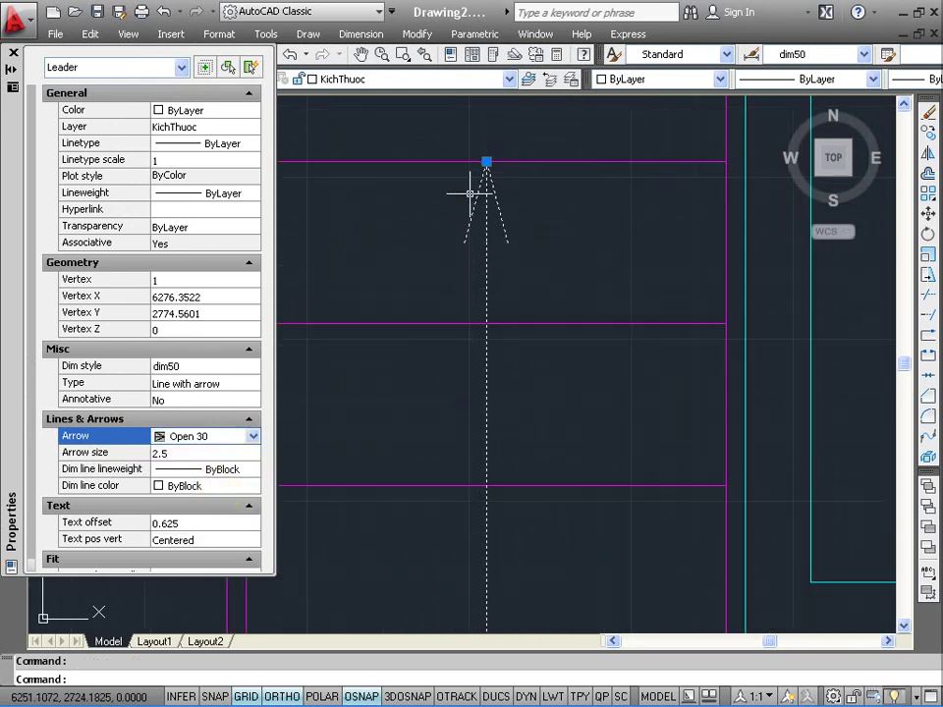
click(182, 453)
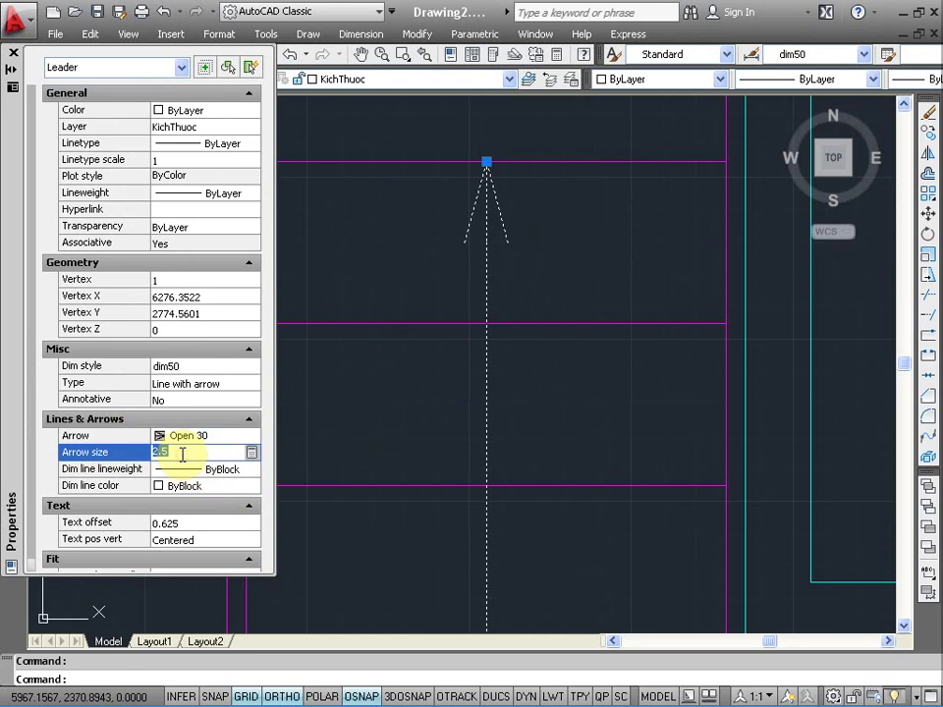
text(3.)
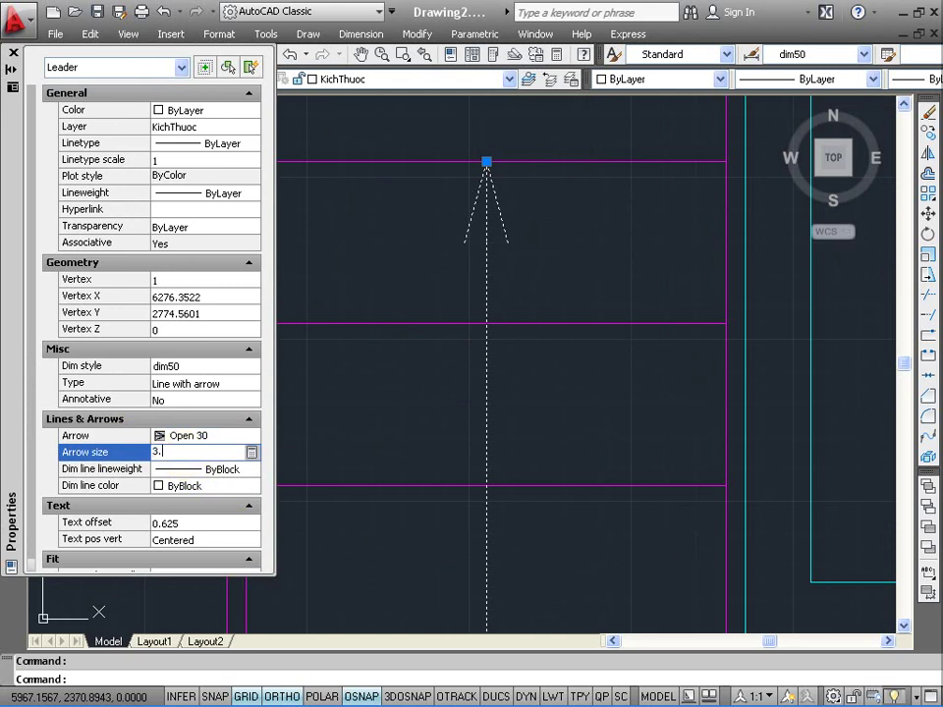
click(185, 465)
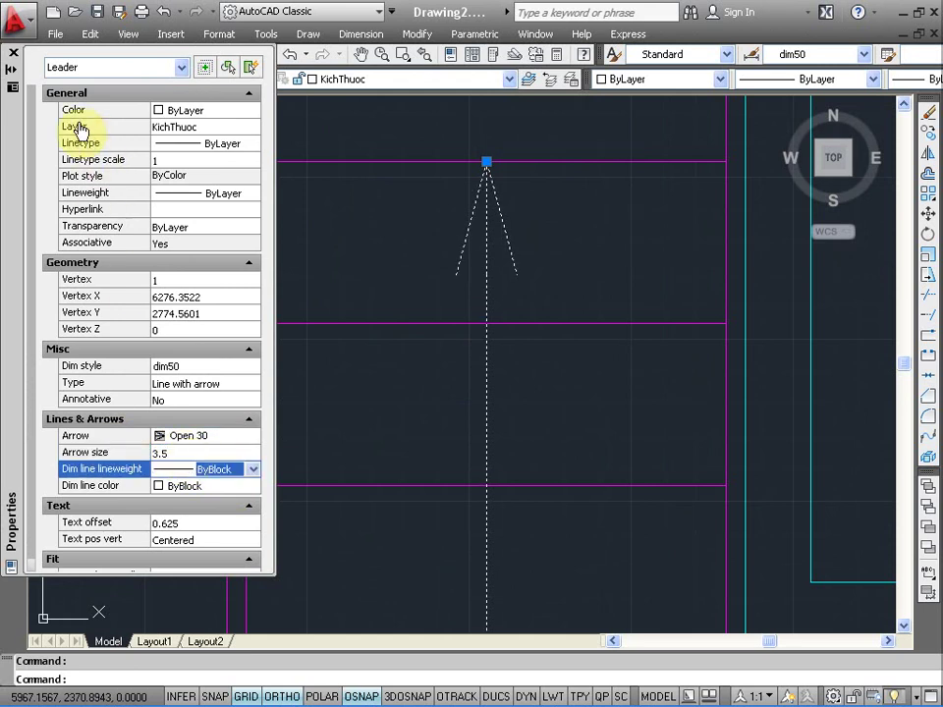
click(13, 52)
Step: Clear the leader selection and check the stair base on the reference PDF plan
key(Escape)
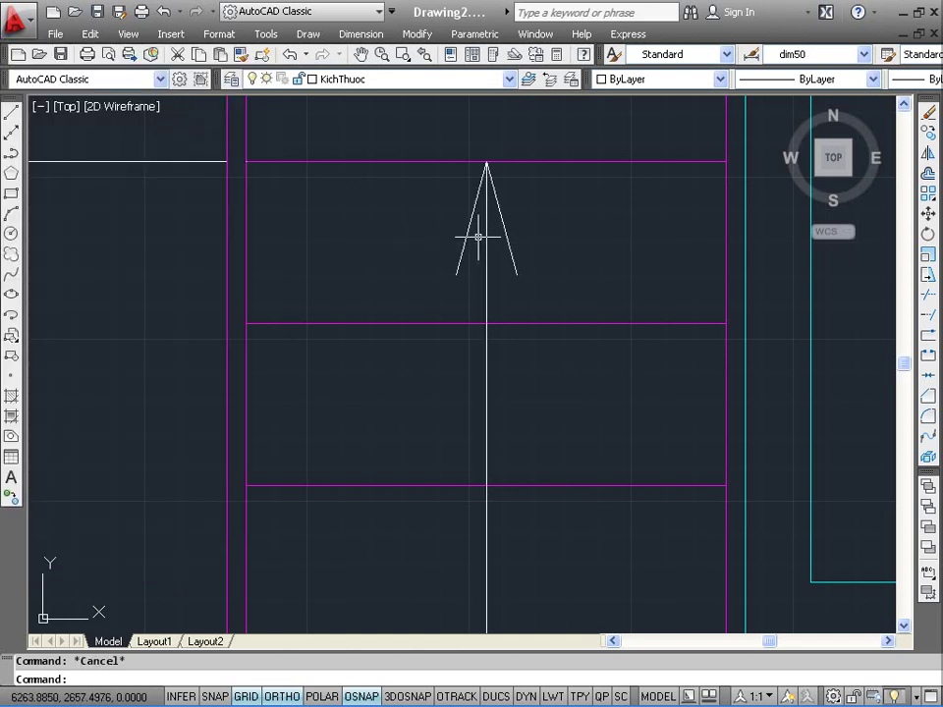
scroll(476, 241, down, 4)
scroll(472, 265, down, 3)
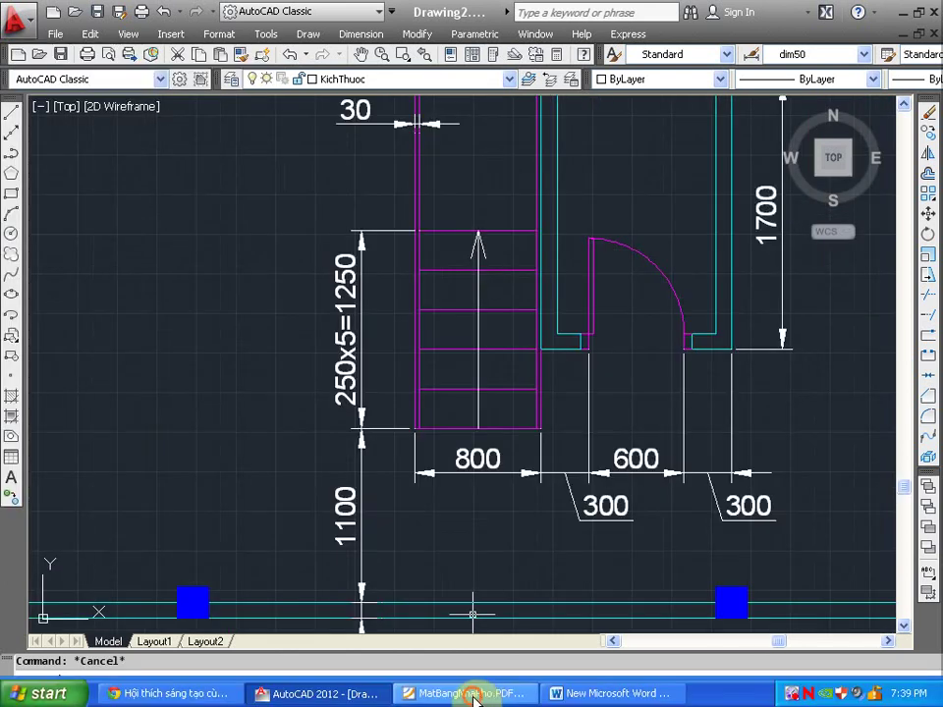
click(468, 691)
drag(451, 643, 462, 496)
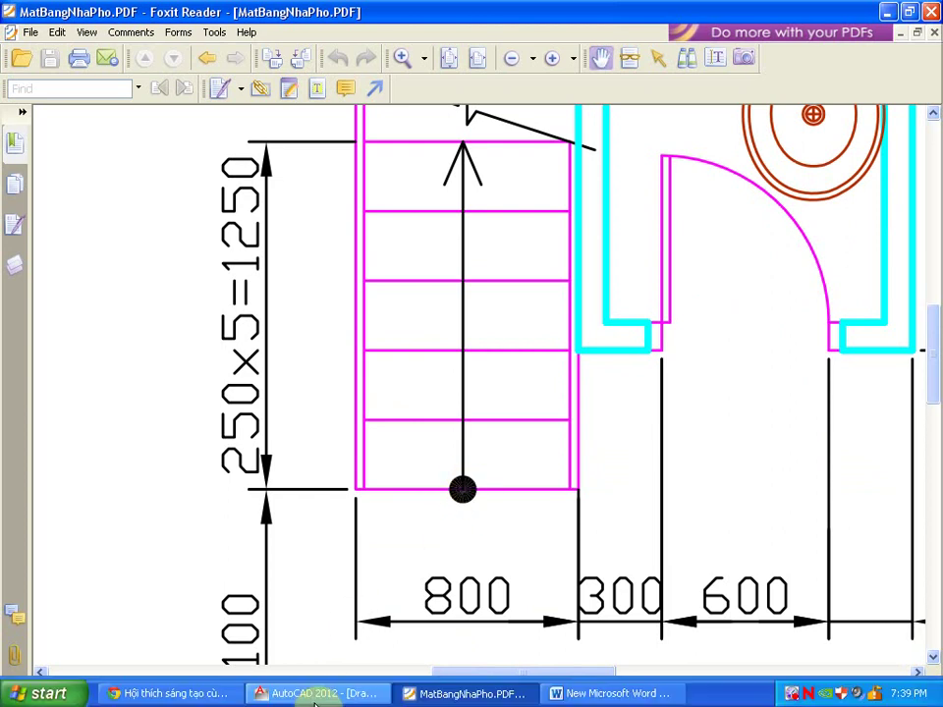
click(314, 695)
scroll(458, 403, up, 5)
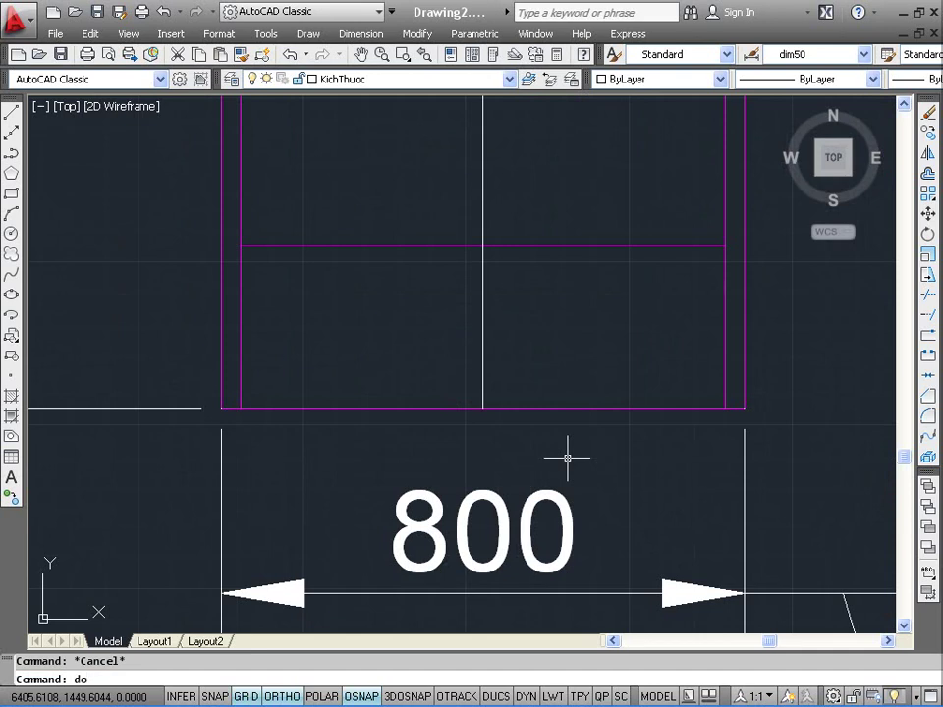
Step: Place a solid donut, inside diameter 0 and outside 100, at the stair arrow's bottom end
key(Return)
text(0)
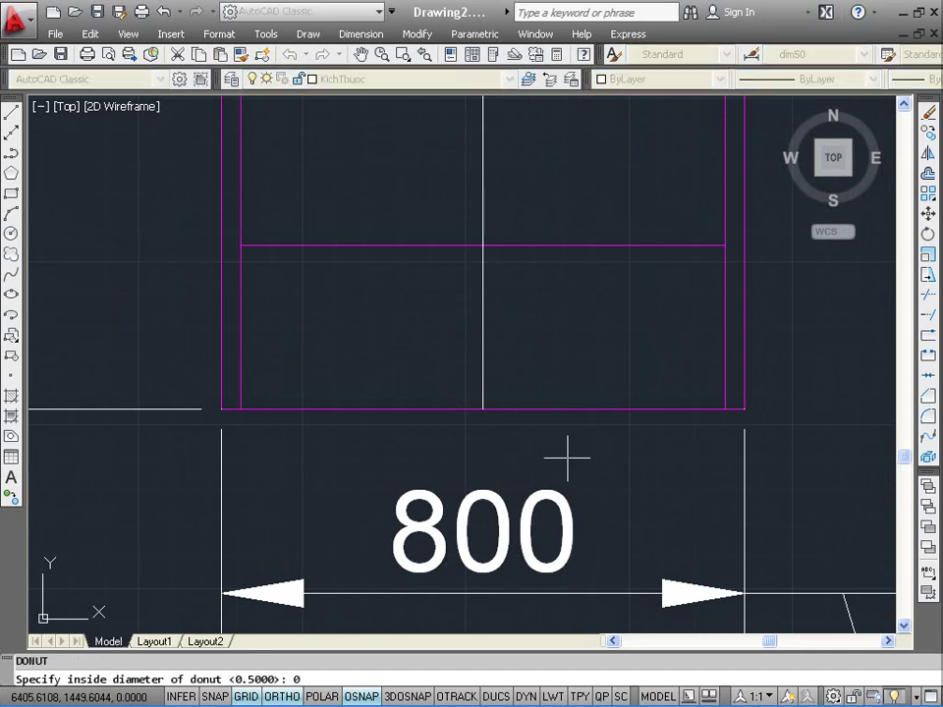
key(Return)
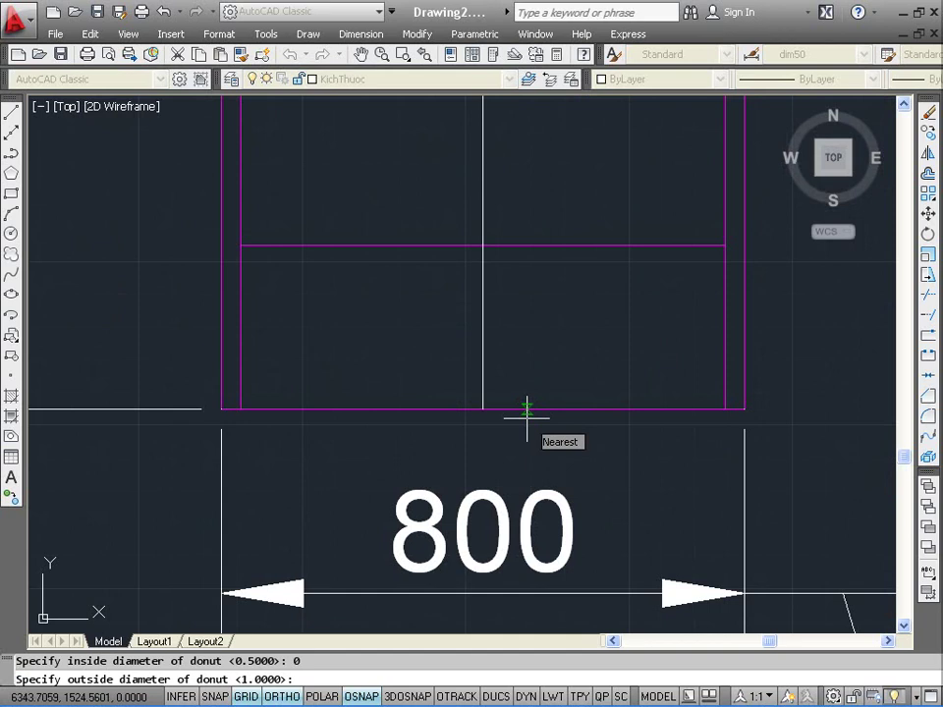
text(100)
key(Return)
click(483, 409)
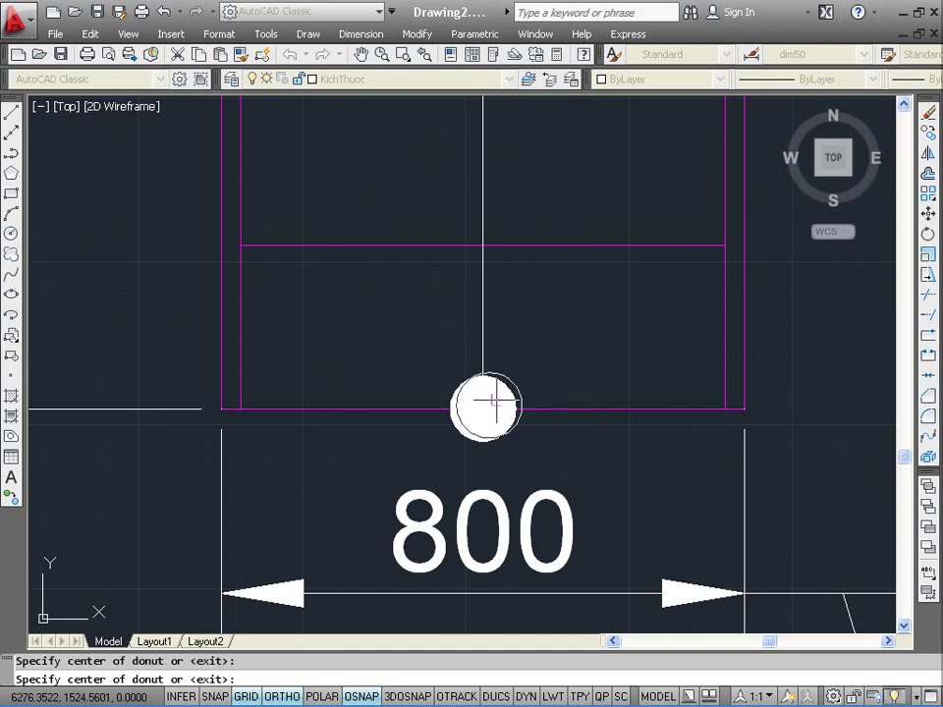
key(Return)
scroll(484, 495, down, 6)
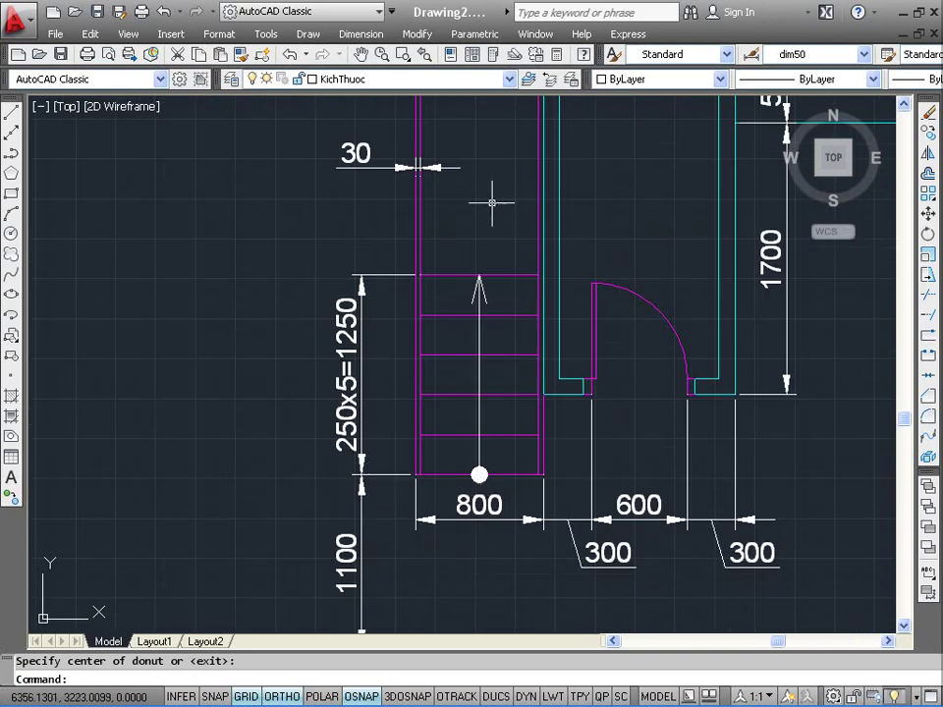
scroll(495, 211, up, 3)
Step: Draw a diagonal Express break-line symbol across the stair top, with its mark at the midpoint
click(432, 691)
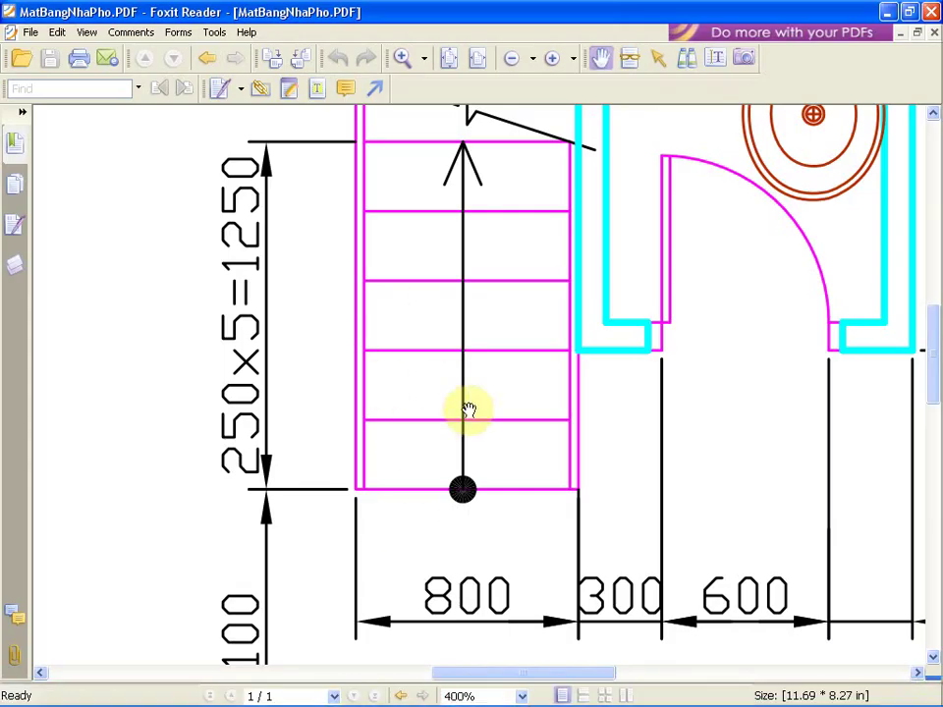
scroll(486, 422, up, 4)
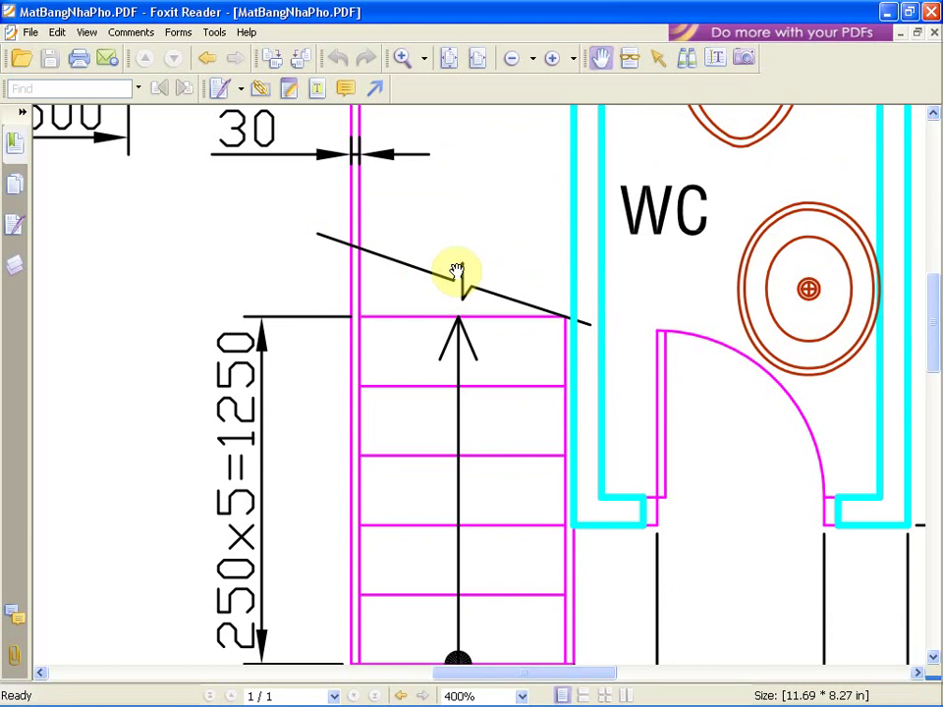
click(339, 698)
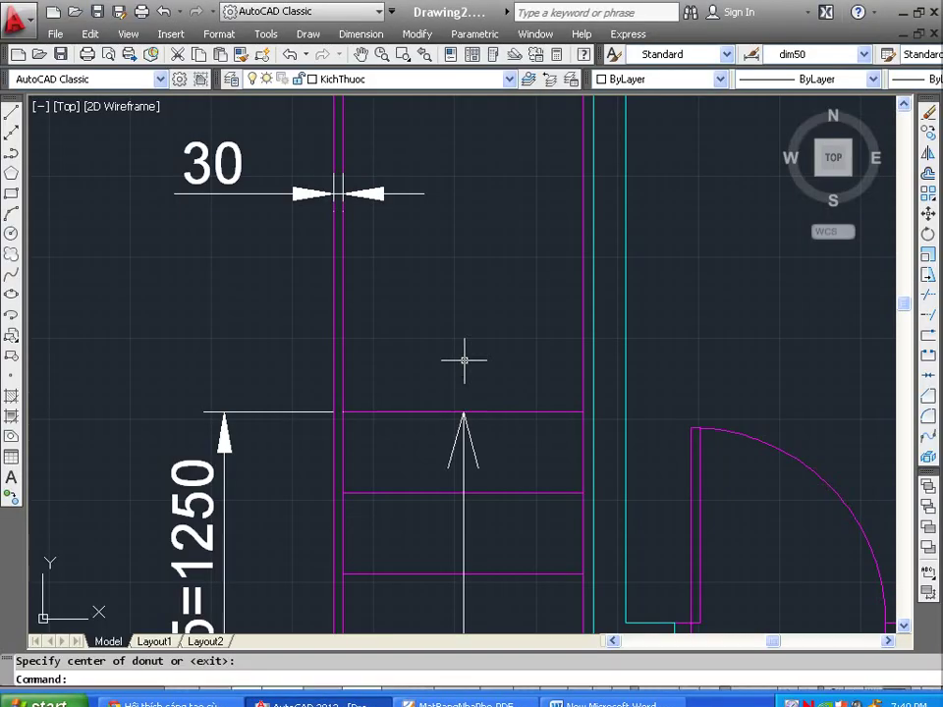
scroll(480, 125, down, 2)
click(627, 37)
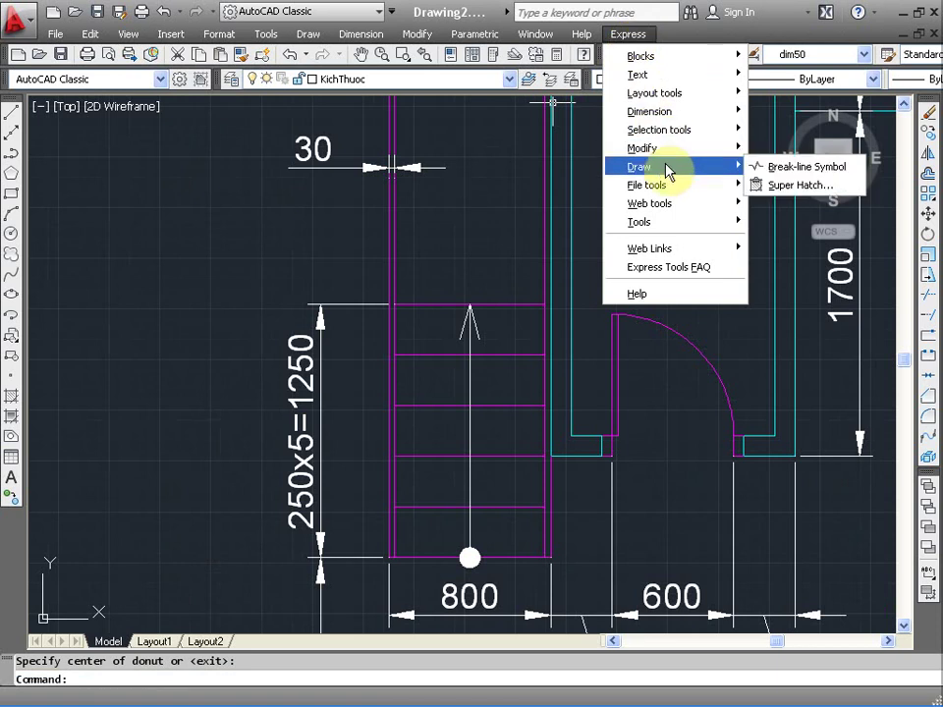
mouse_move(639, 166)
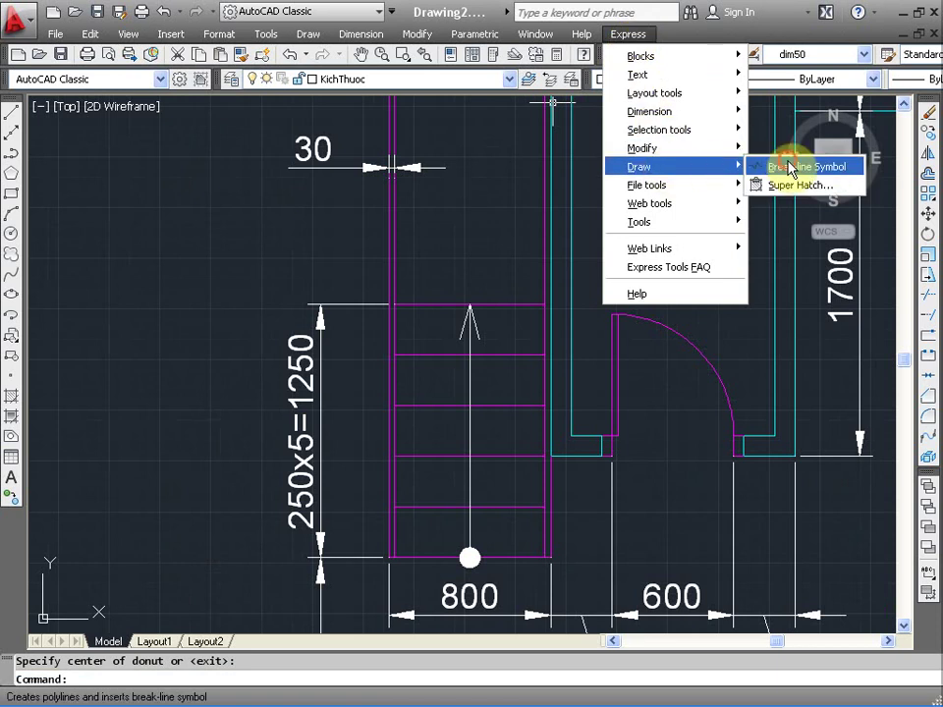
click(790, 167)
scroll(497, 221, up, 2)
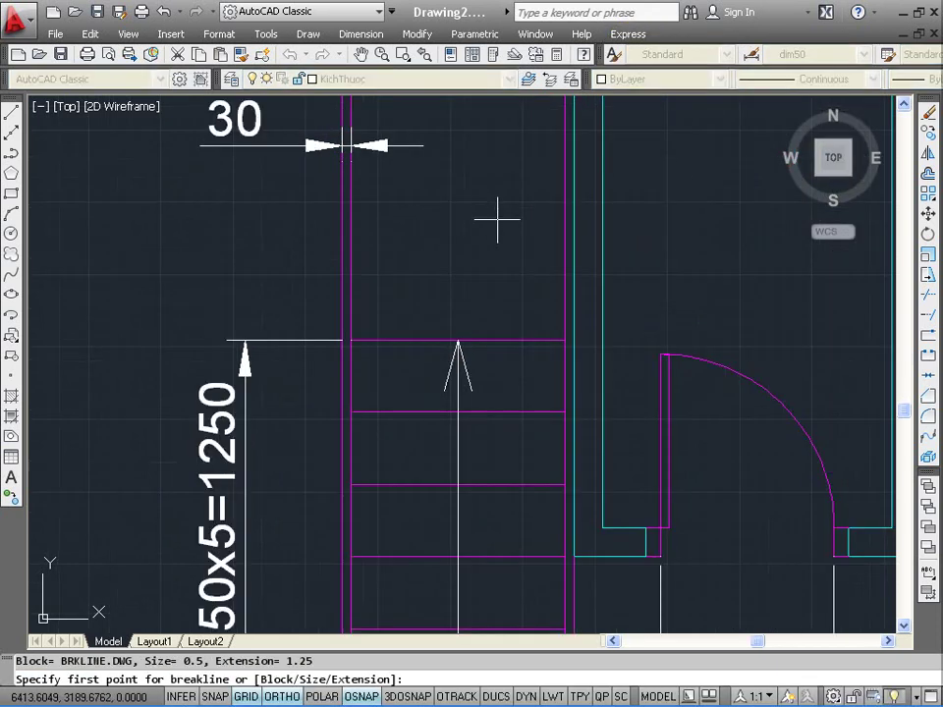
click(313, 216)
key(F8)
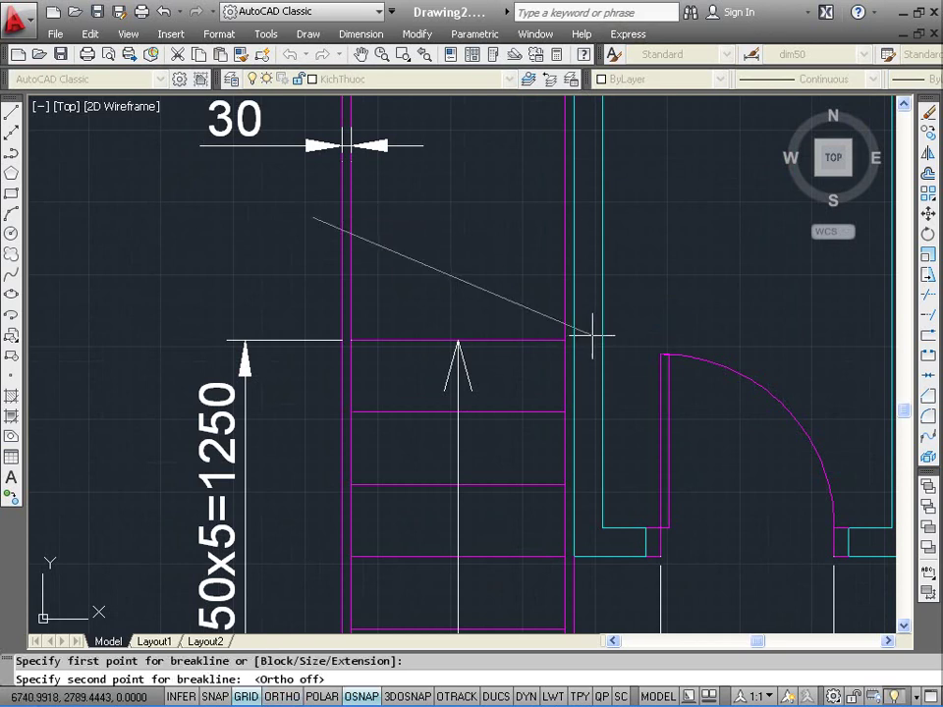
click(603, 336)
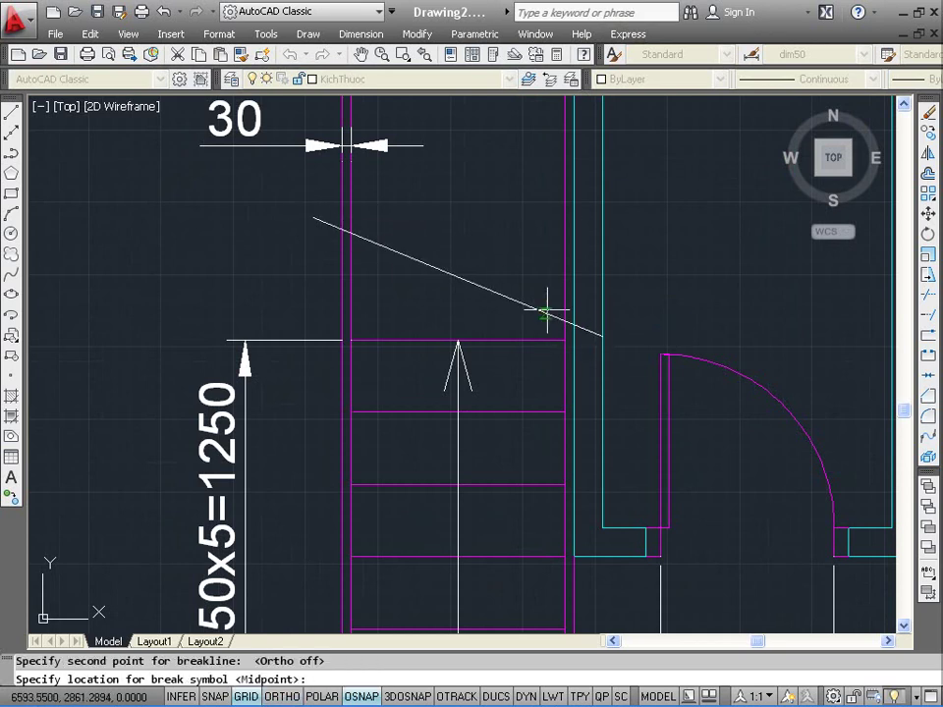
click(458, 280)
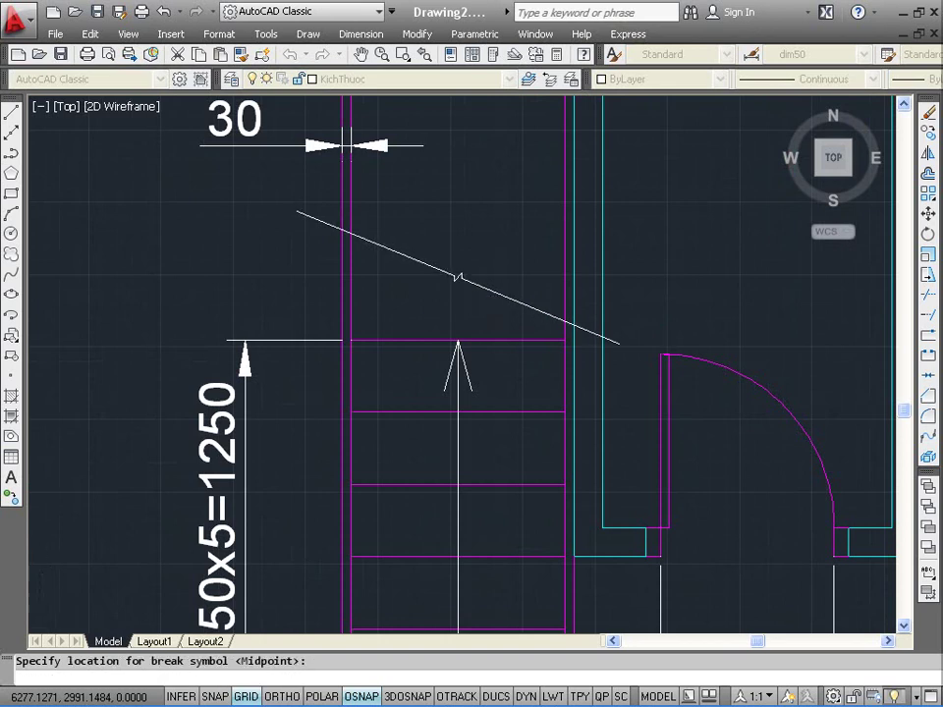
scroll(495, 253, up, 1)
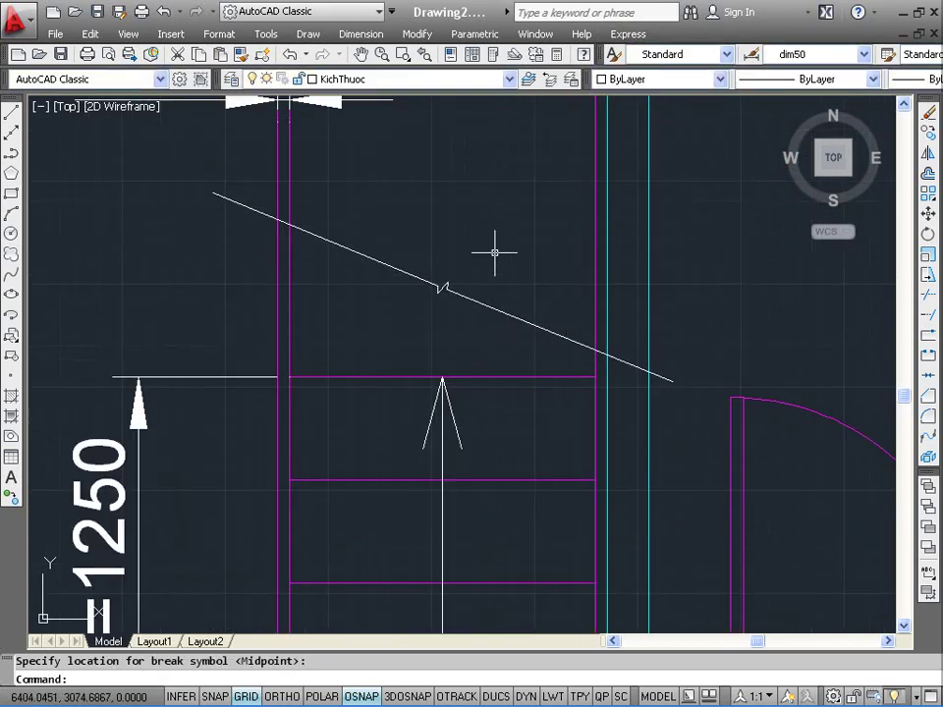
scroll(494, 254, up, 1)
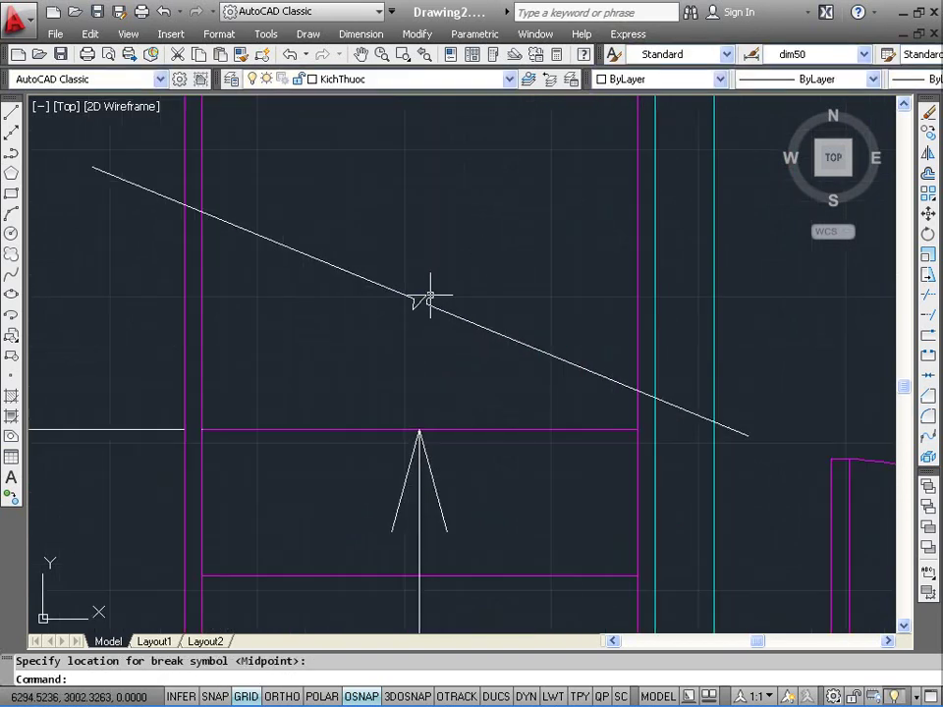
Step: Redraw the stair break line with break-mark size 2 and erase the smaller earlier one
click(627, 33)
mouse_move(640, 166)
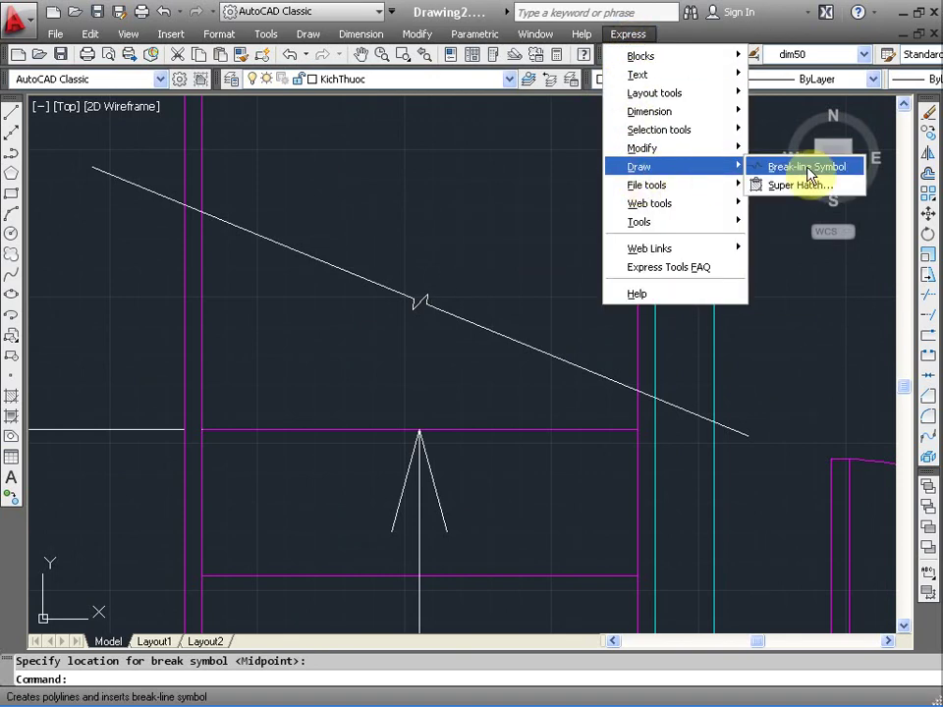
click(808, 169)
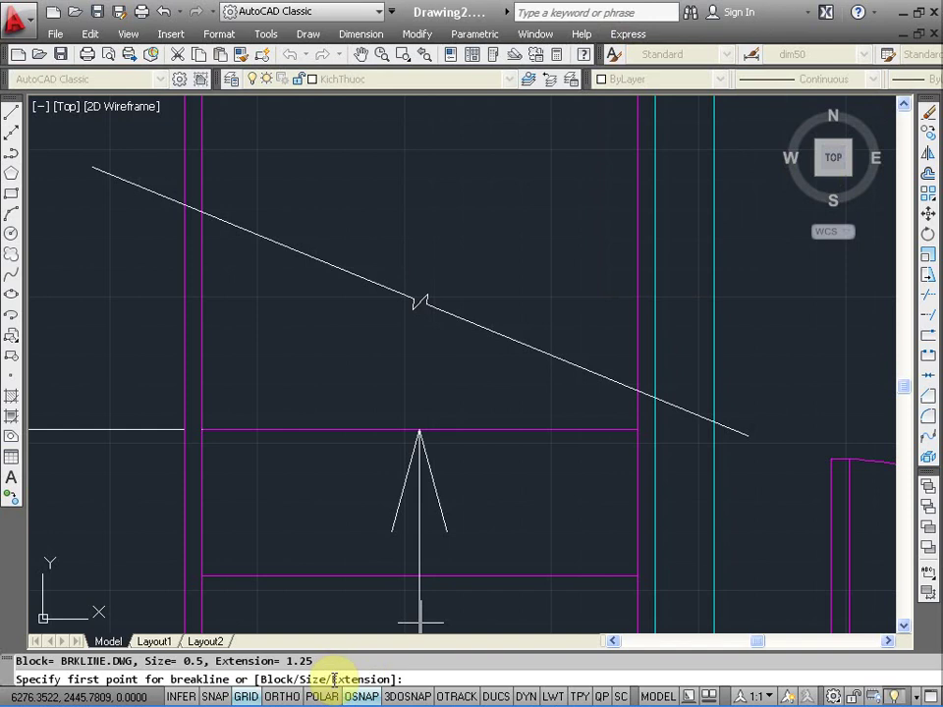
text(s)
key(Return)
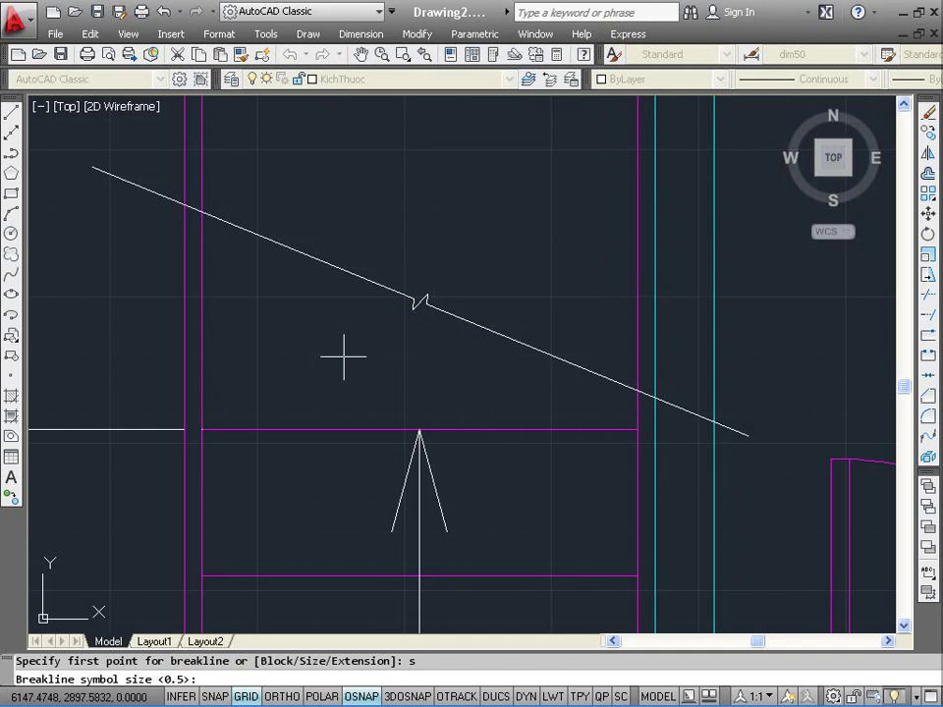
key(Return)
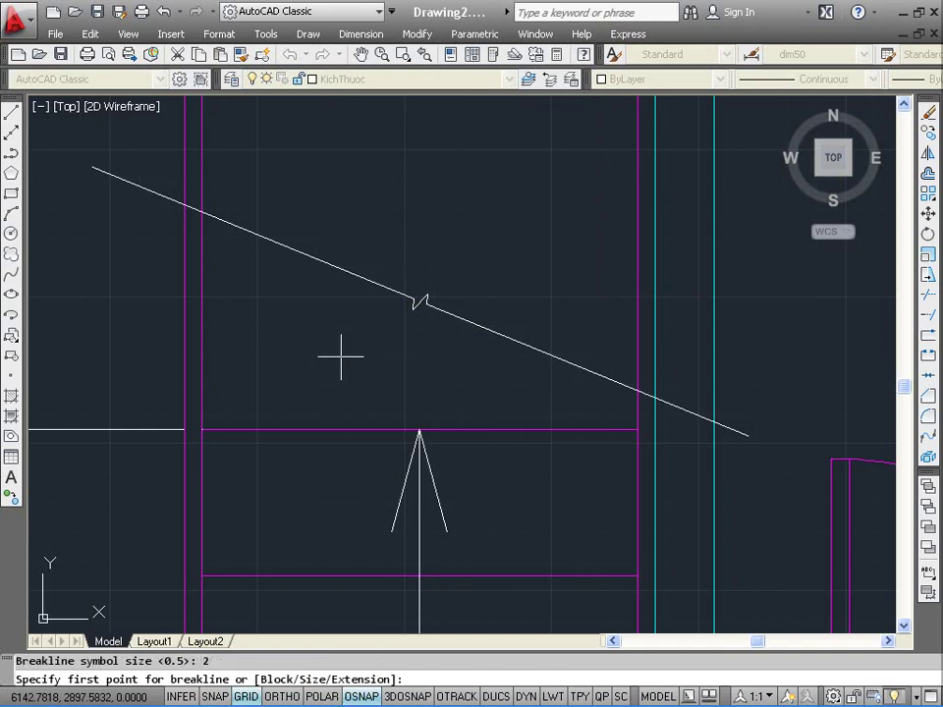
click(132, 145)
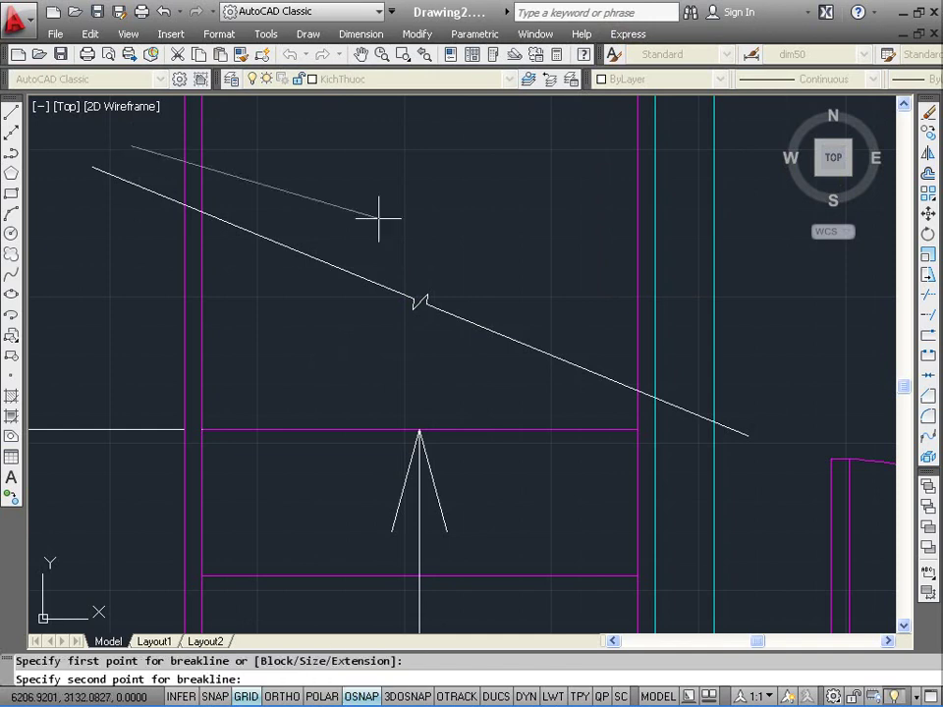
click(735, 377)
click(433, 264)
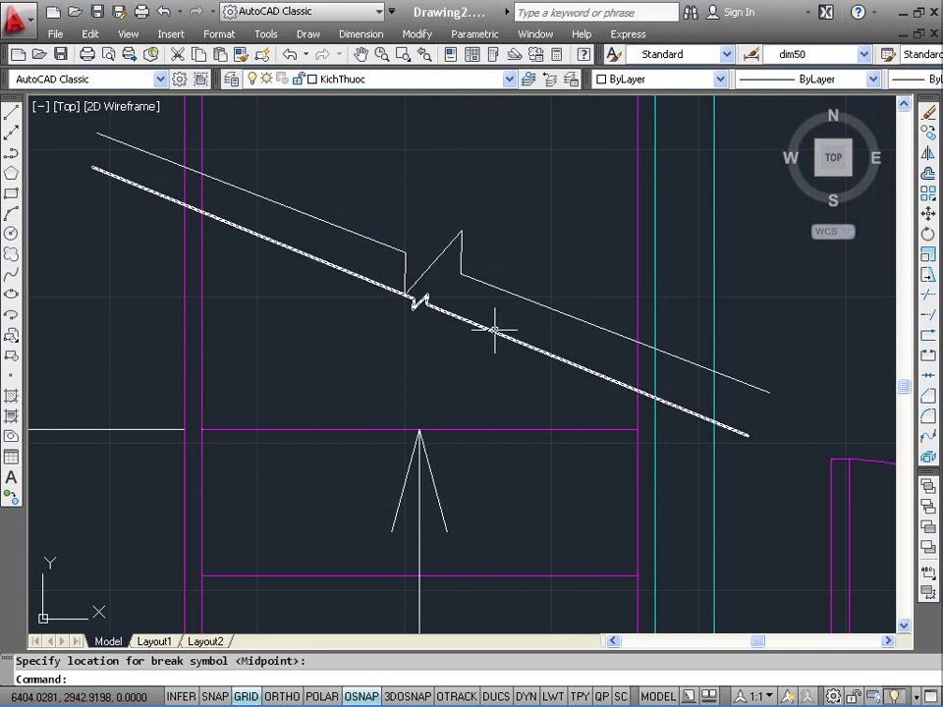
click(494, 329)
key(Delete)
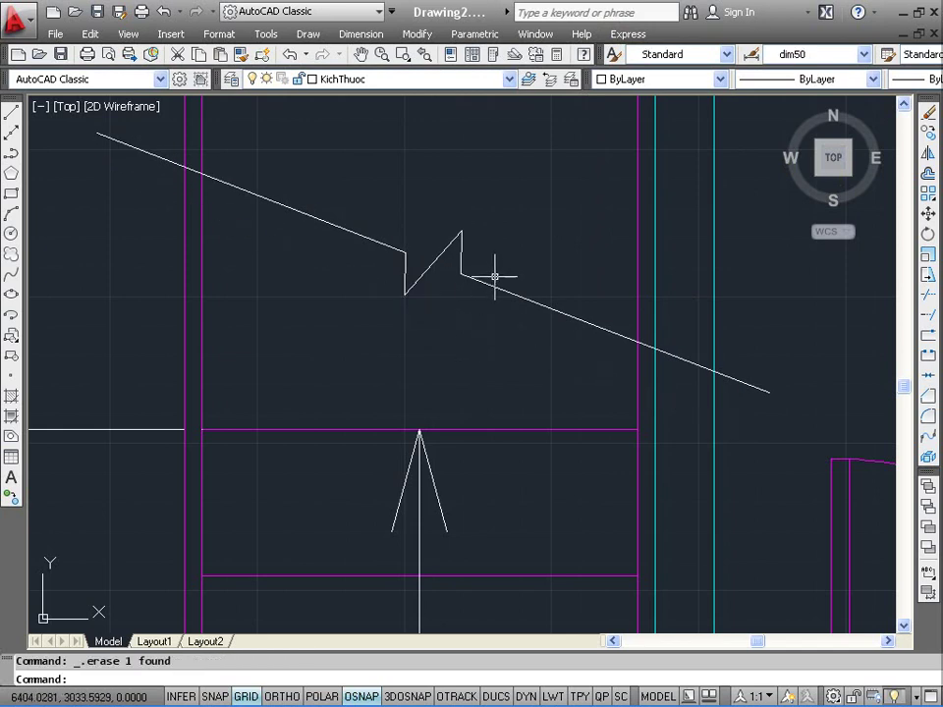
scroll(494, 274, down, 6)
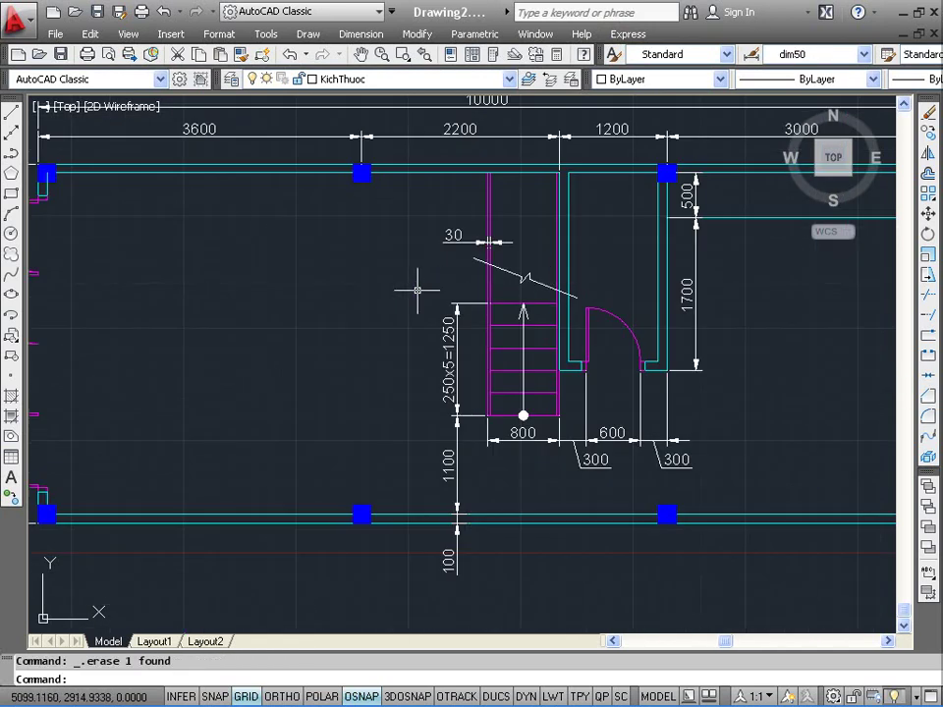
scroll(417, 290, down, 2)
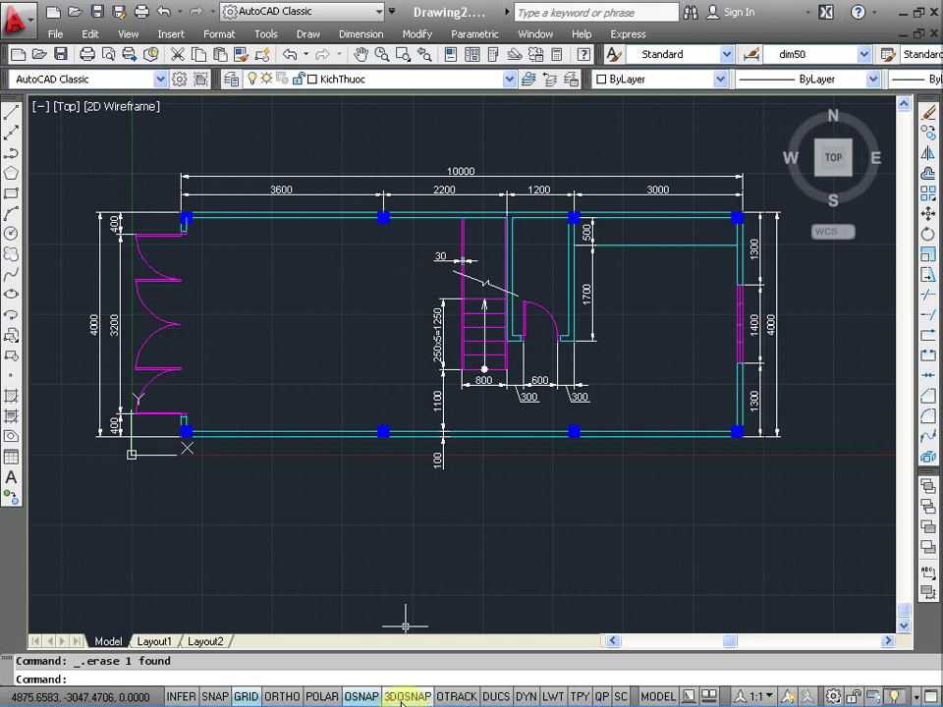
click(462, 690)
ctrl+scroll(496, 291, down, 3)
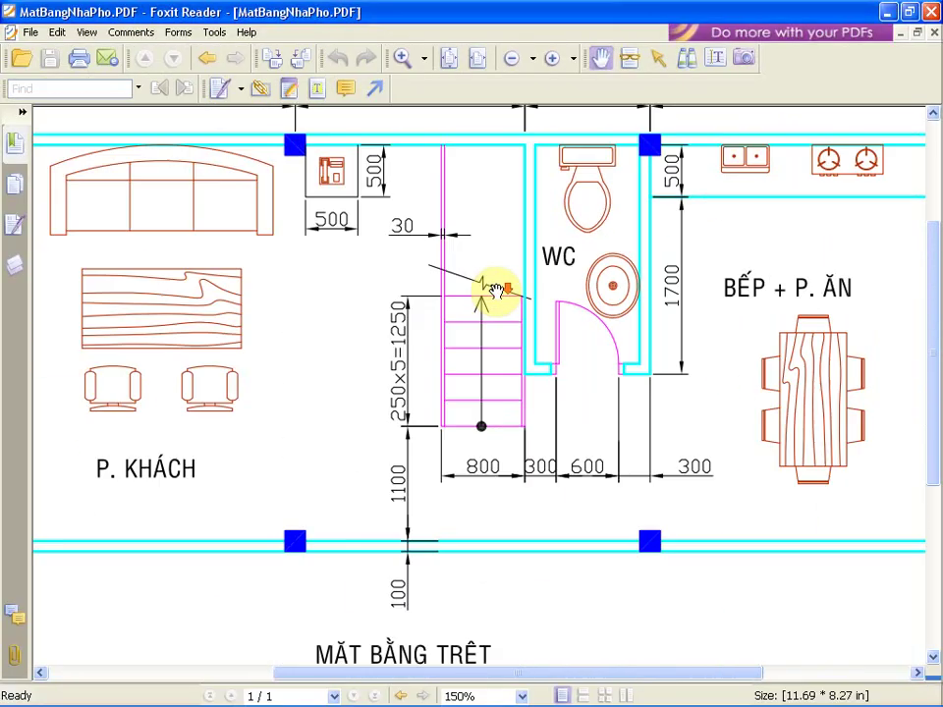
ctrl+scroll(497, 291, down, 1)
ctrl+scroll(497, 288, down, 1)
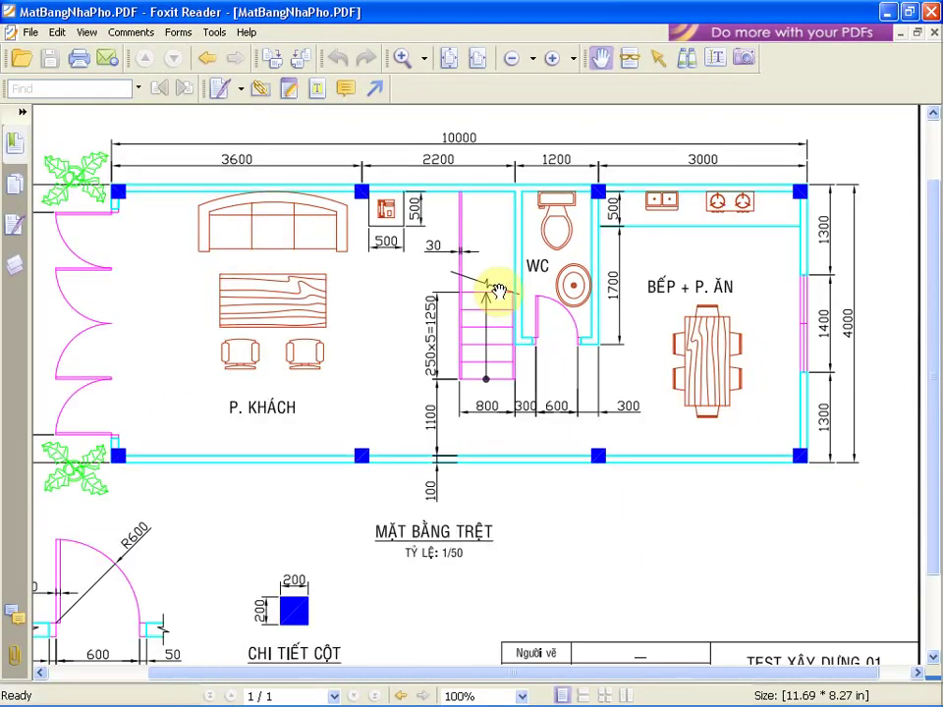
ctrl+scroll(498, 291, down, 1)
ctrl+scroll(501, 291, up, 1)
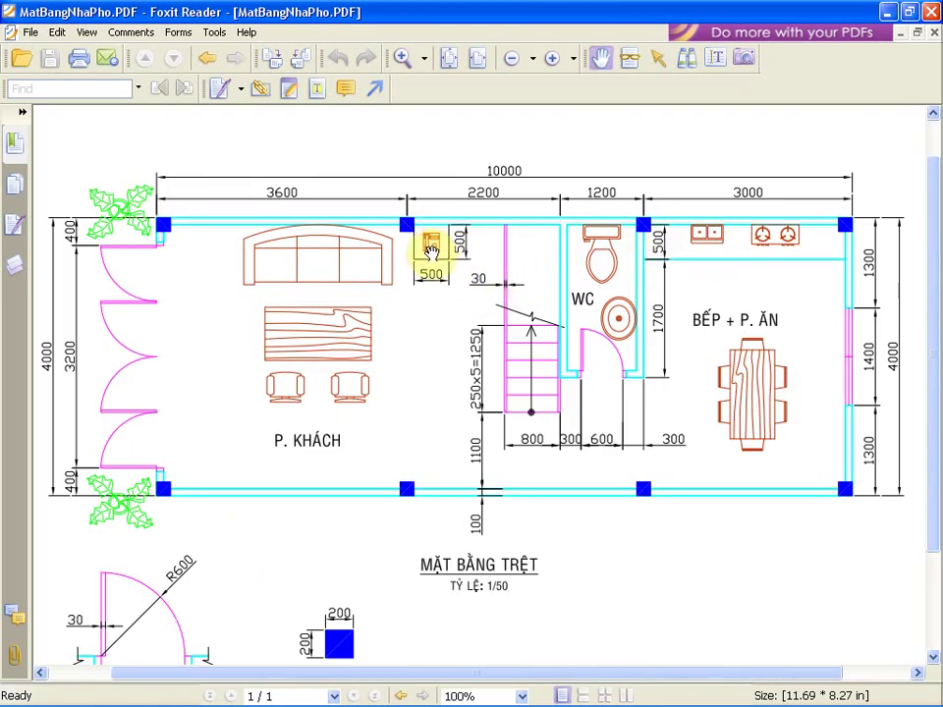
click(316, 697)
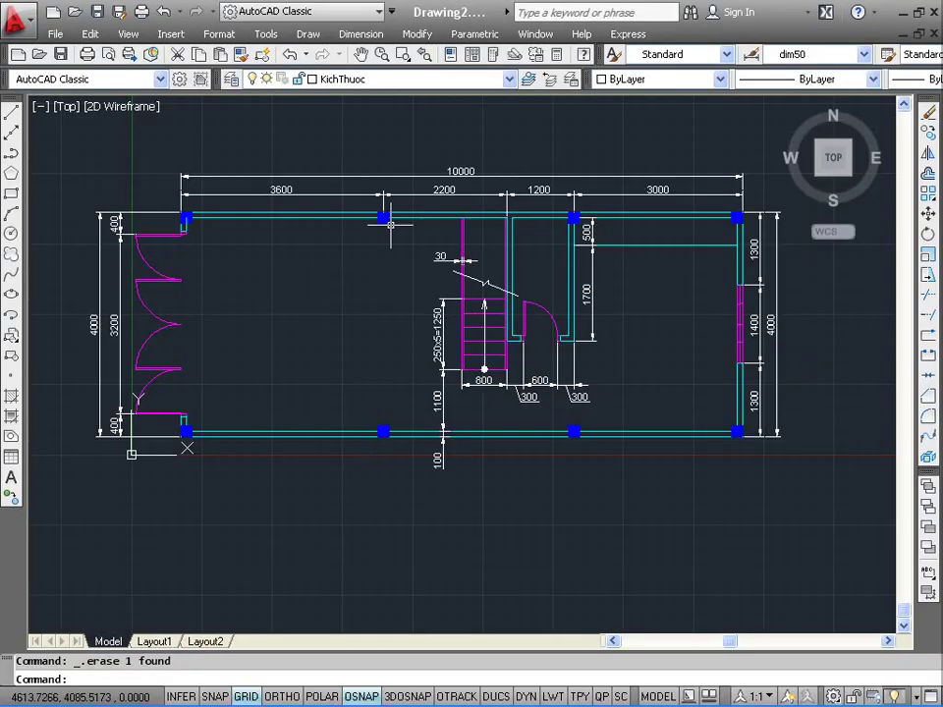
Step: Draw a 500 by 500 box from the column corner below the top wall using LINE
scroll(391, 225, up, 5)
text(l)
key(Return)
click(385, 192)
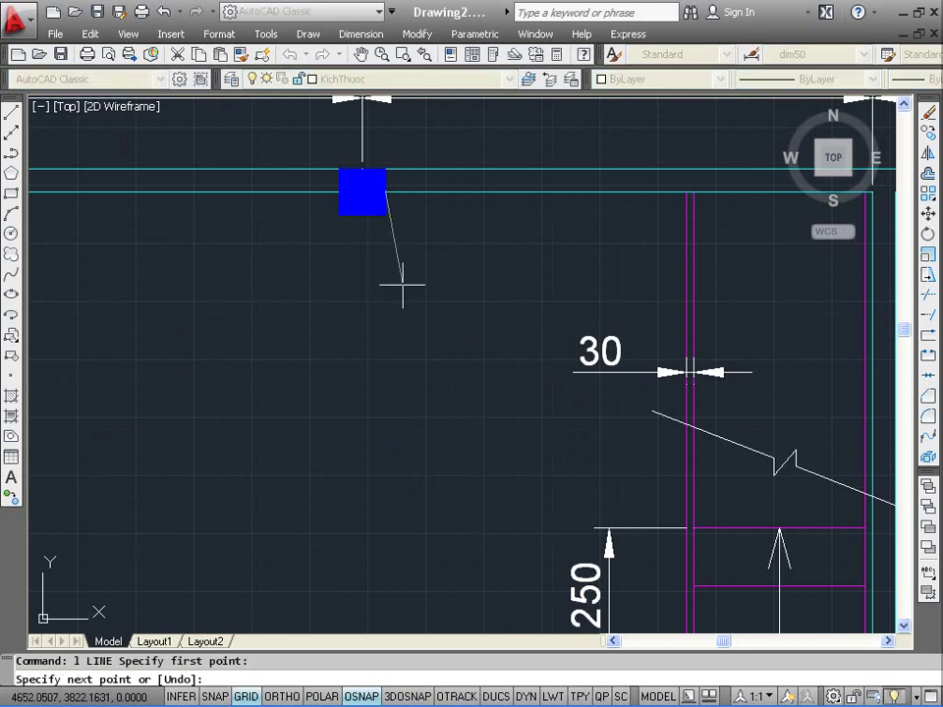
key(F8)
text(00)
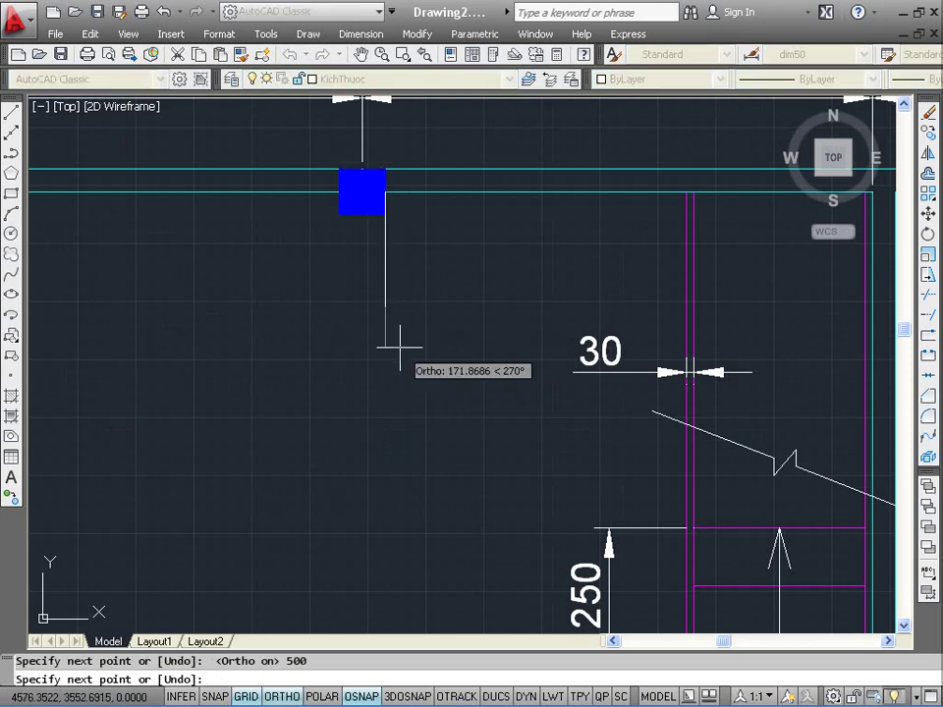
key(Return)
click(501, 306)
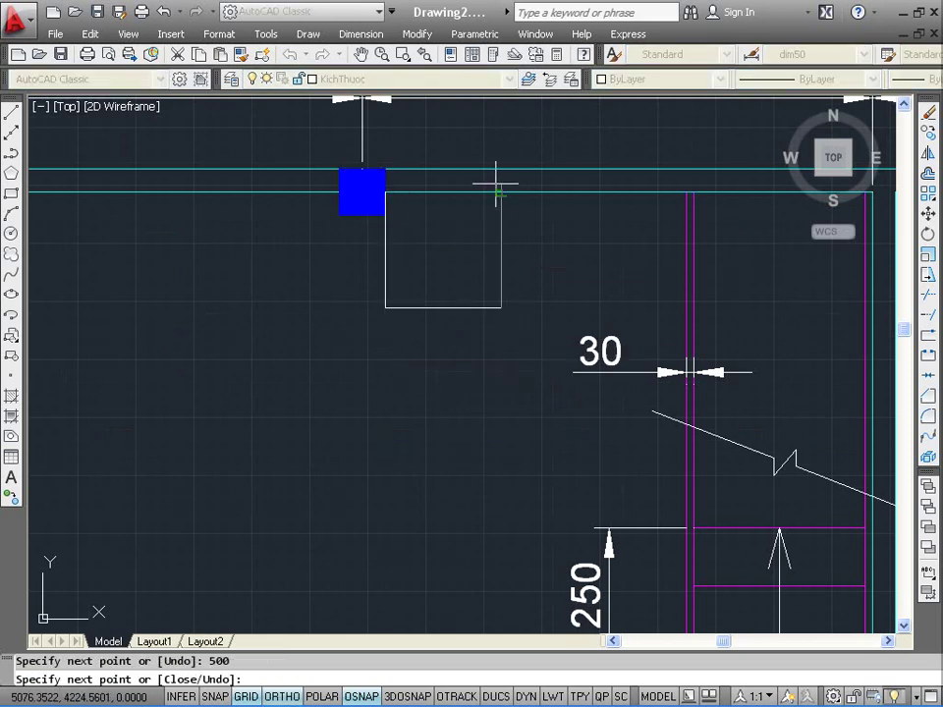
click(501, 190)
key(Return)
scroll(474, 225, down, 2)
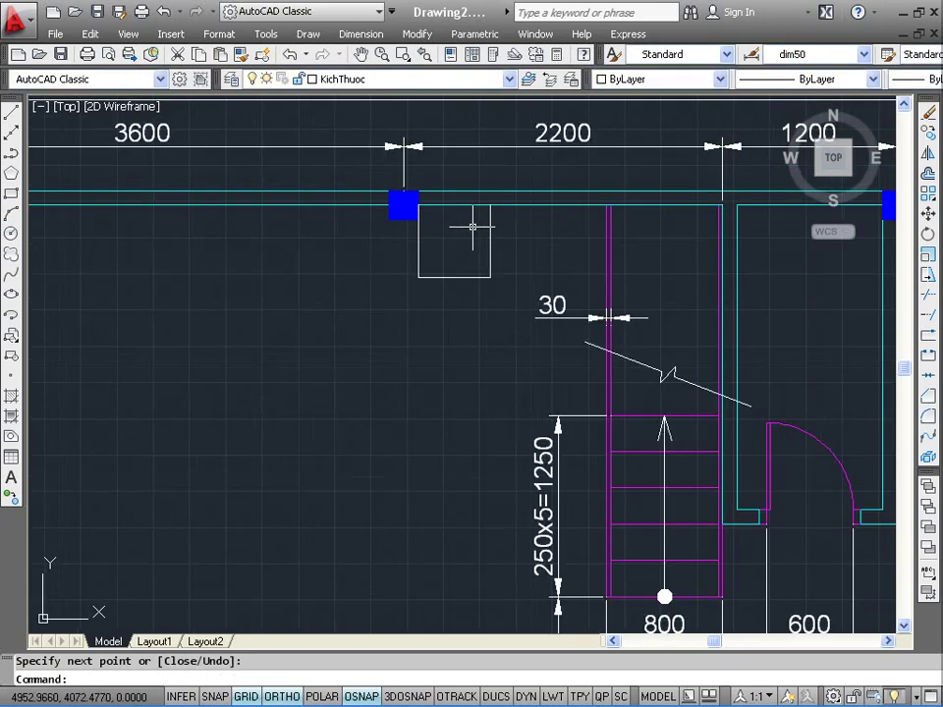
scroll(472, 227, down, 1)
text(ma)
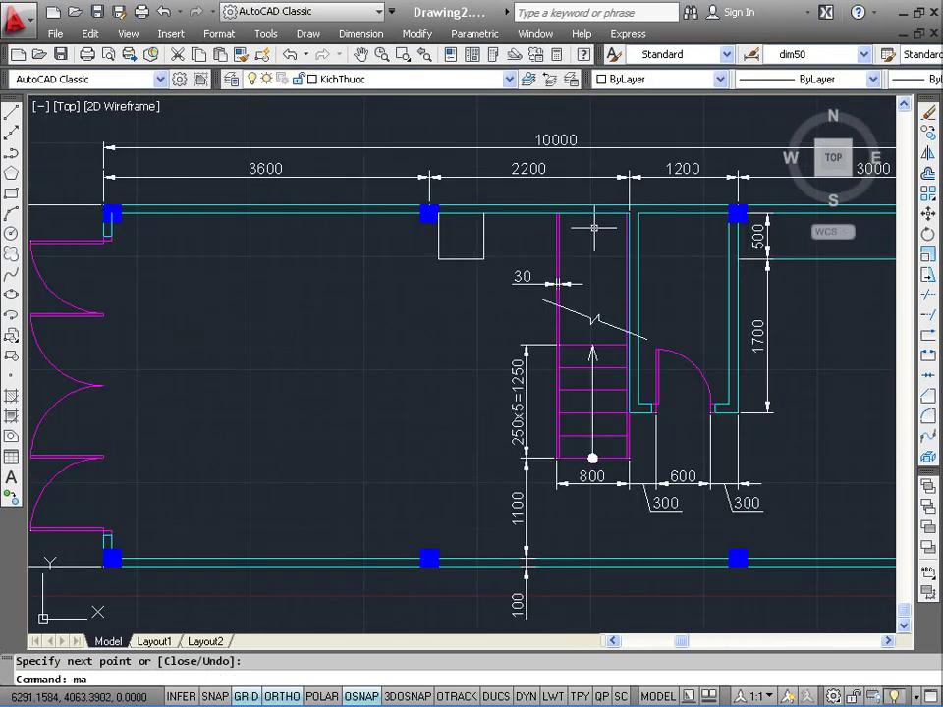
Step: Give the new box the stair's properties with MATCHPROP, window-selecting its lines
key(Return)
click(558, 295)
click(511, 255)
click(437, 280)
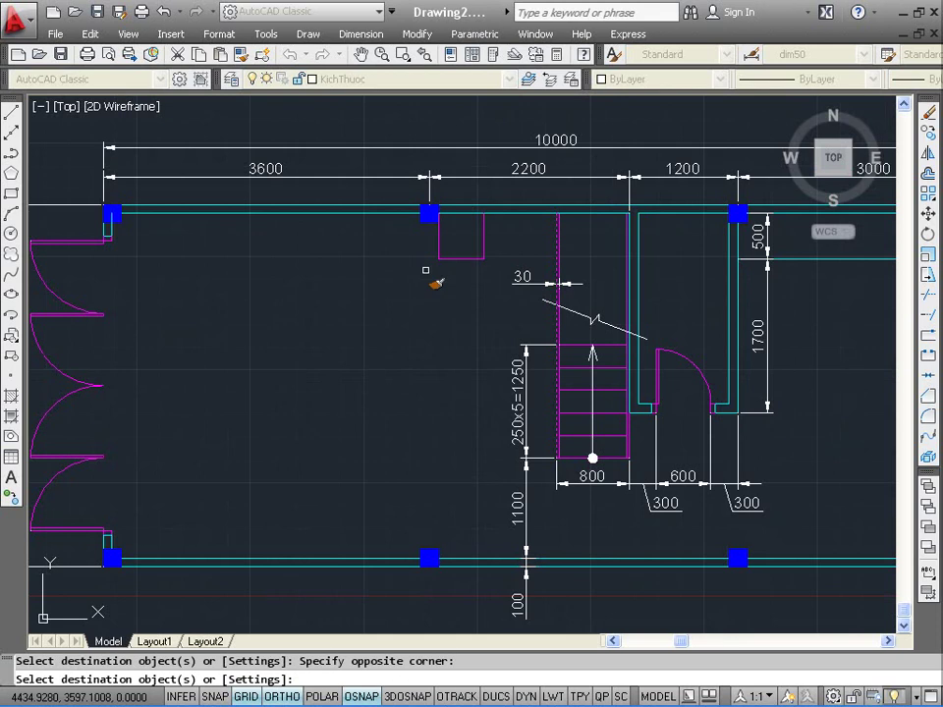
key(Return)
scroll(373, 293, down, 2)
scroll(373, 293, down, 2)
scroll(375, 292, up, 3)
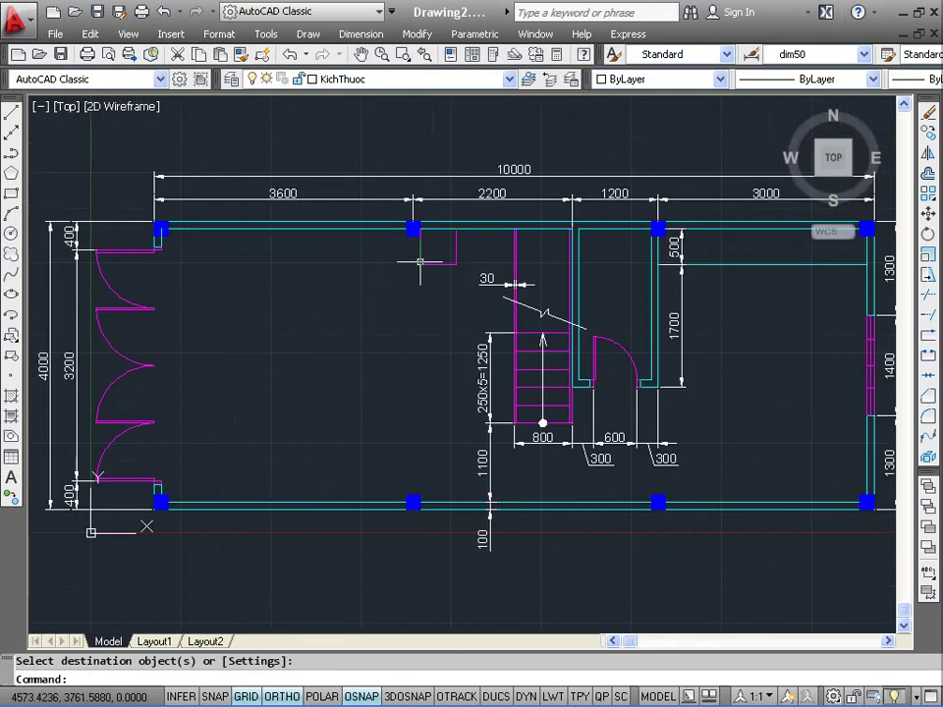
scroll(420, 262, down, 2)
click(462, 692)
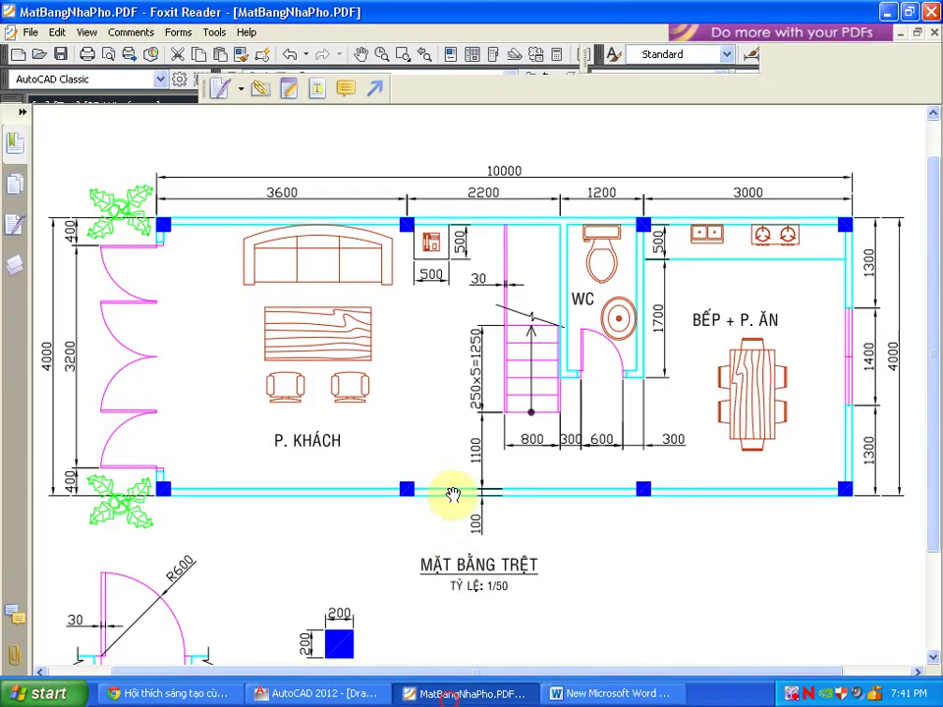
ctrl+scroll(487, 254, down, 1)
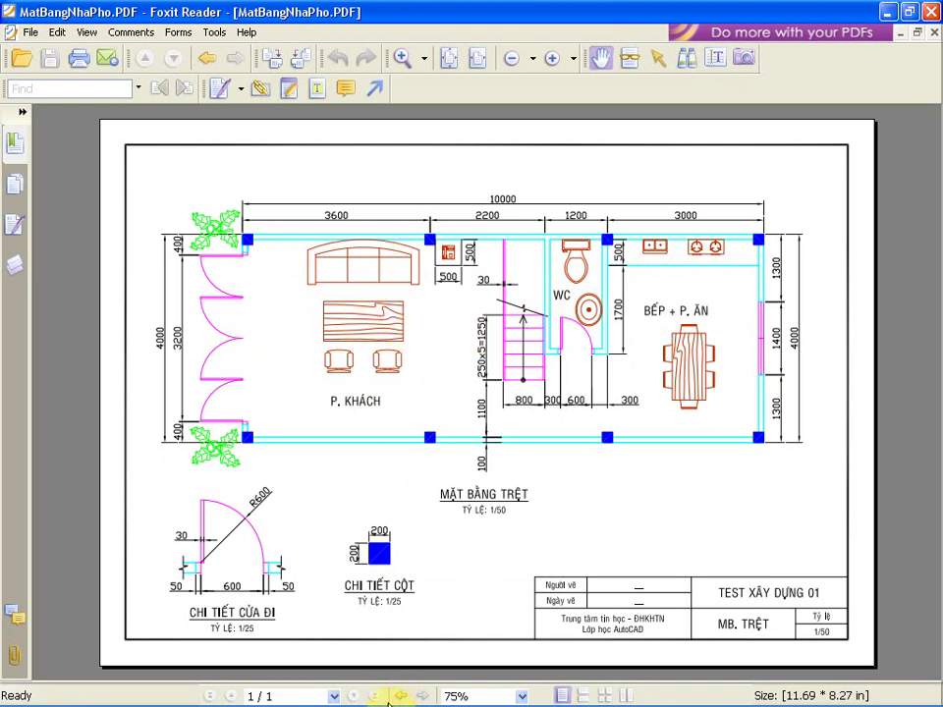
click(313, 696)
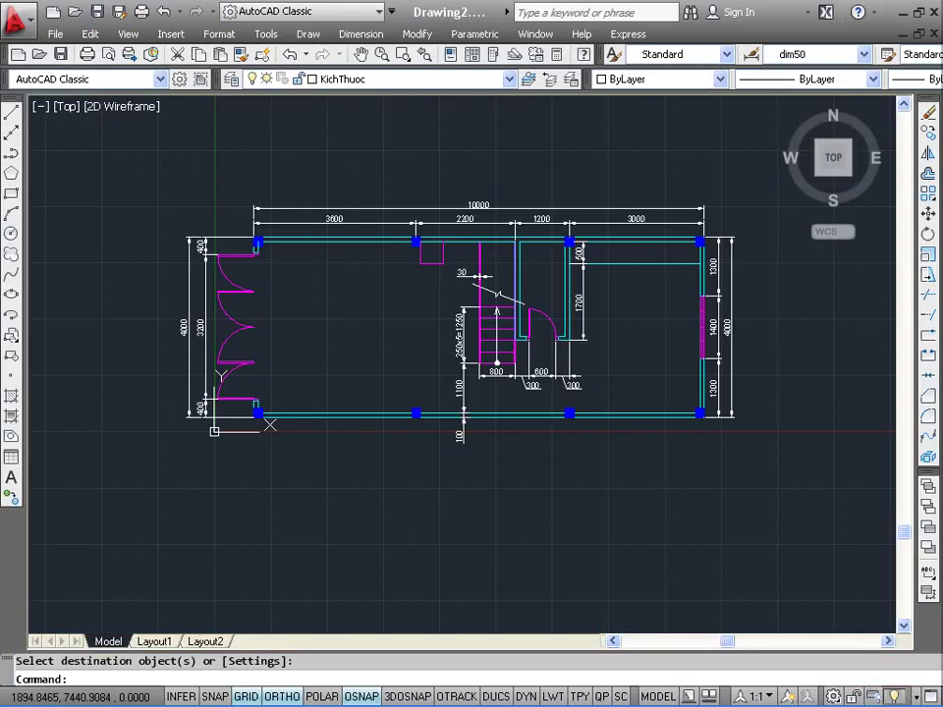
Step: Make NoiThat the current layer and open DesignCenter, resized to show more files
click(367, 80)
click(370, 173)
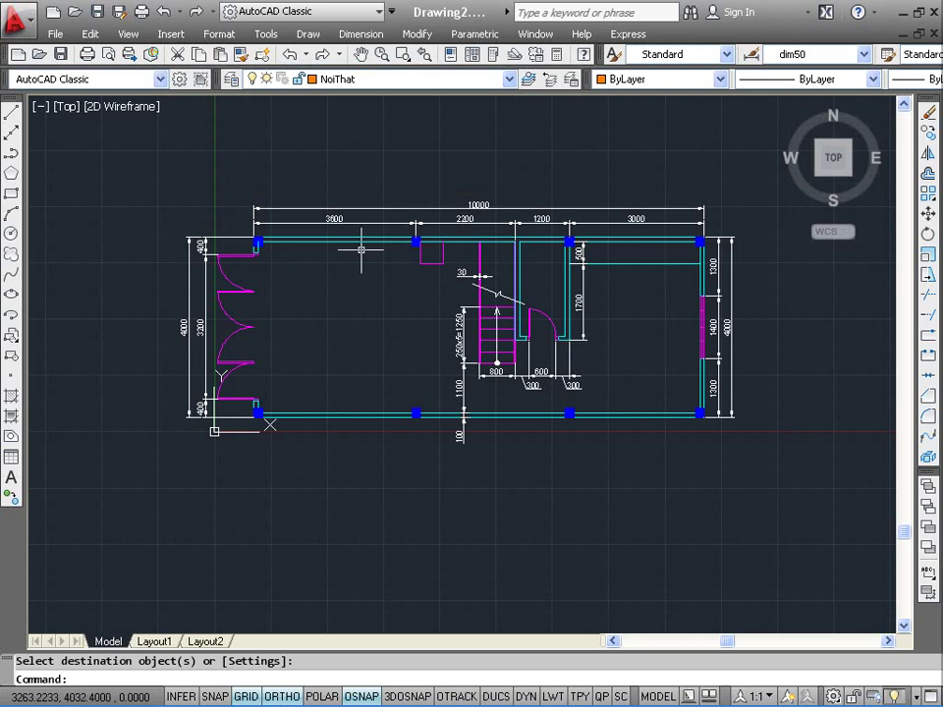
key(ctrl+2)
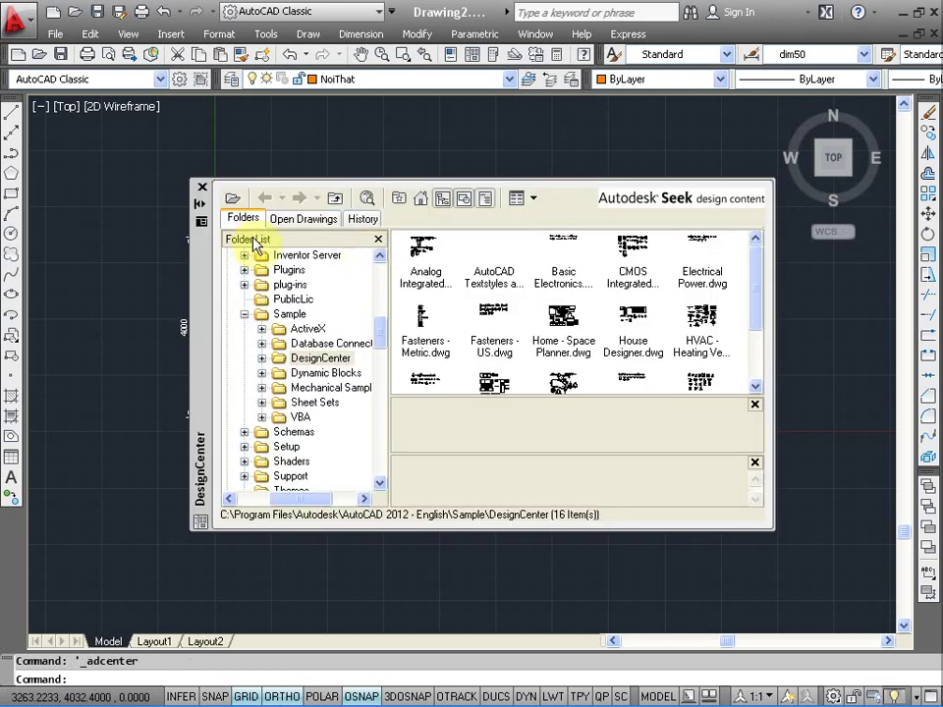
drag(201, 259, 129, 211)
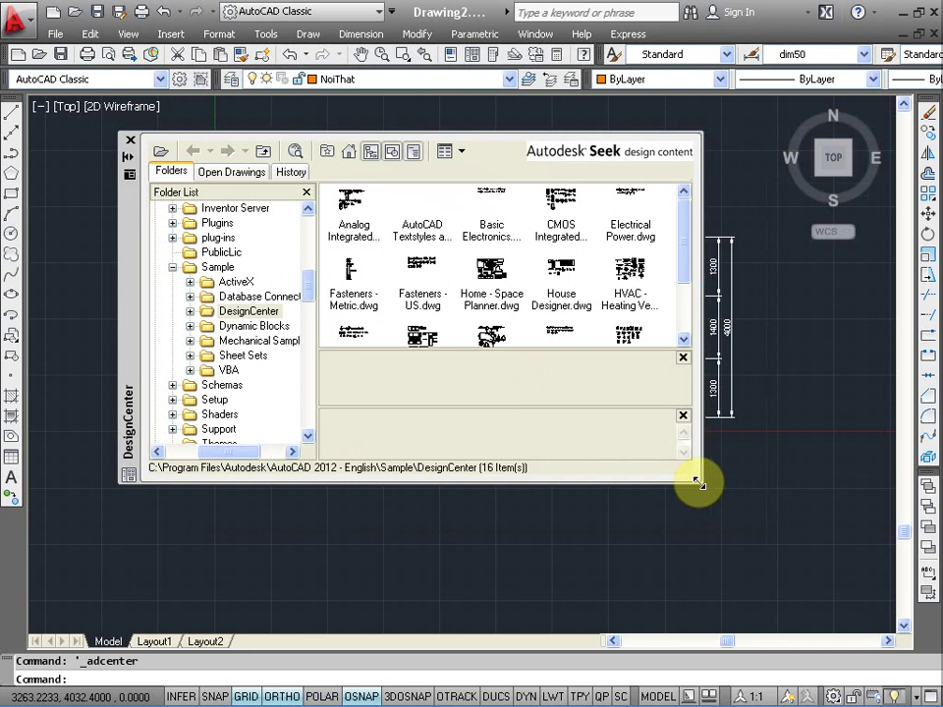
drag(725, 485, 697, 482)
drag(731, 518, 803, 572)
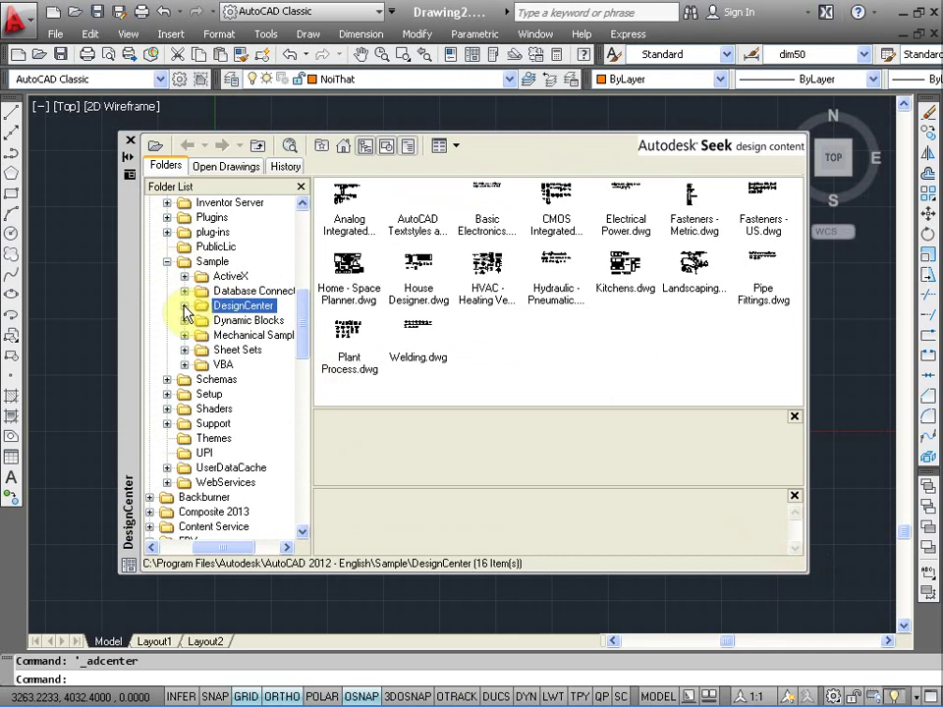
Step: Expand the Sample DesignCenter folder and browse the electronics and text-style sample drawings
click(185, 307)
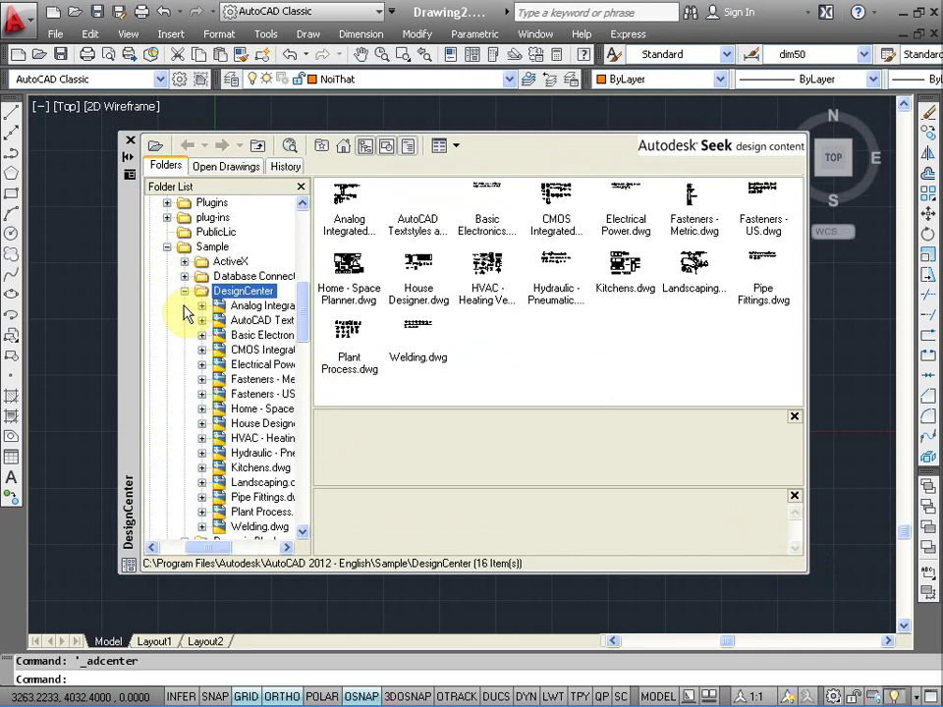
drag(303, 295, 304, 306)
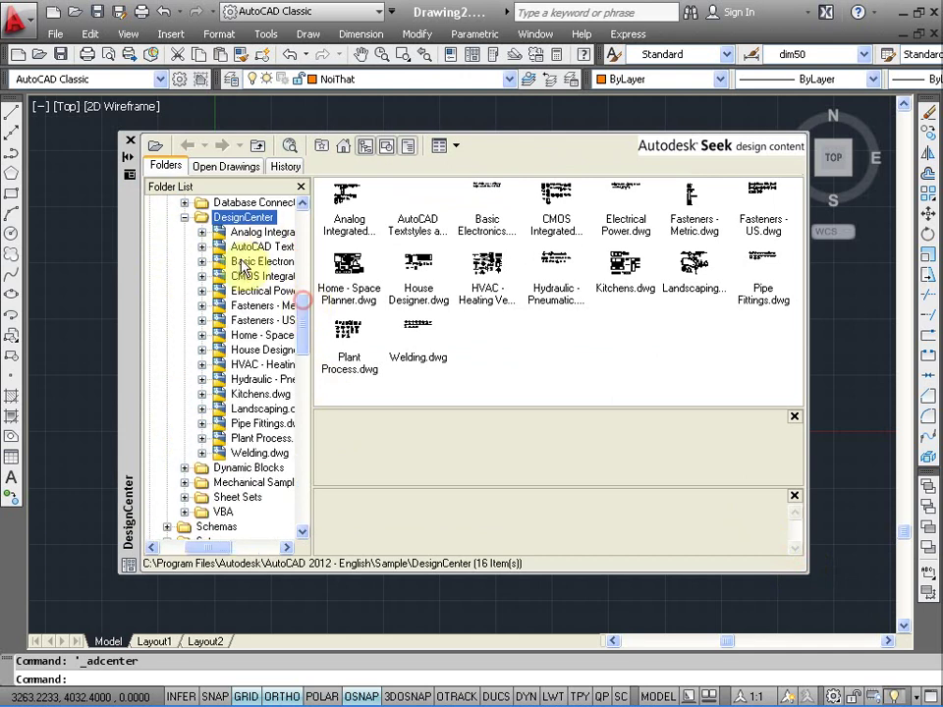
click(240, 232)
click(236, 247)
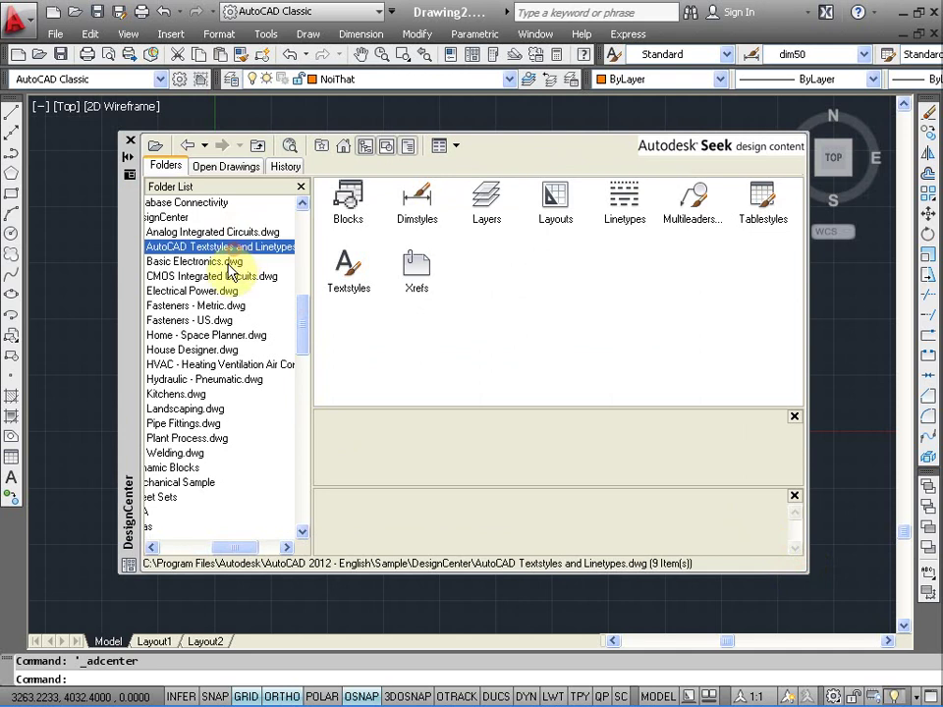
click(228, 261)
drag(238, 547, 232, 548)
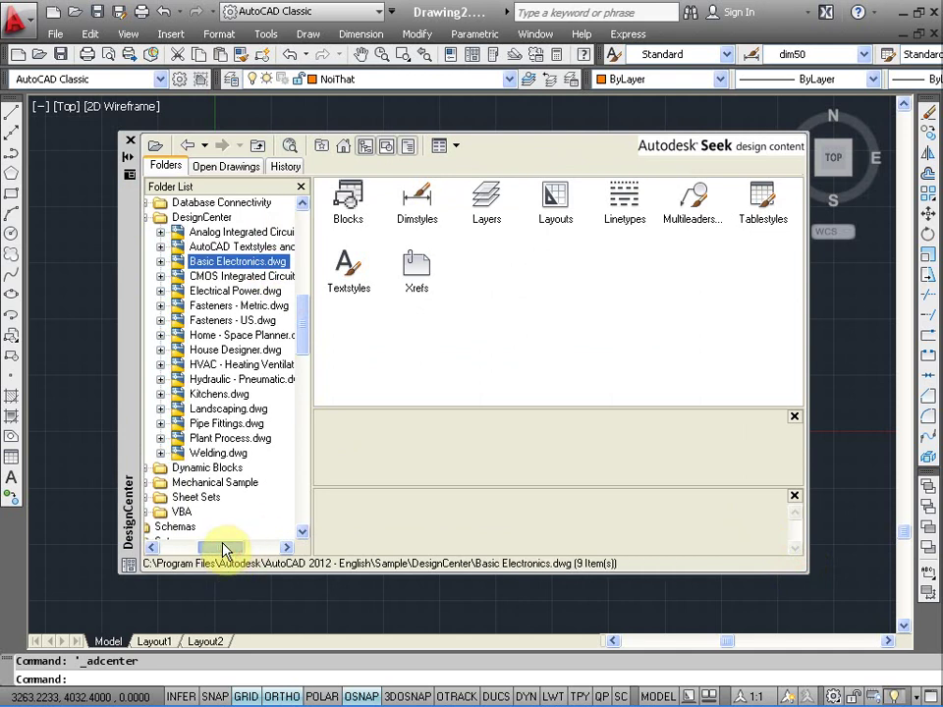
click(220, 278)
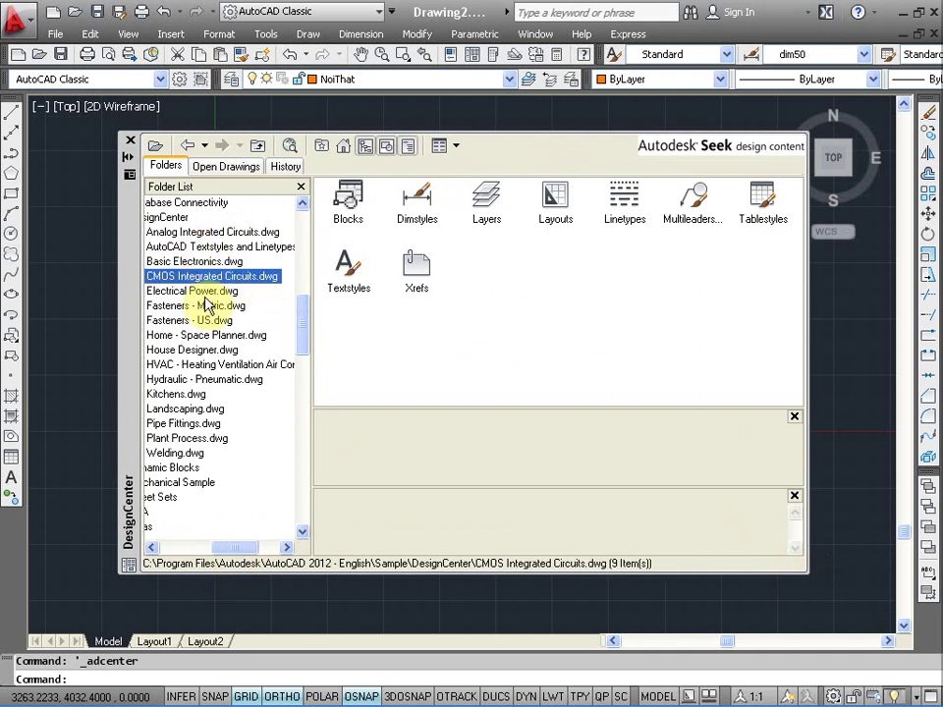
drag(242, 547, 225, 547)
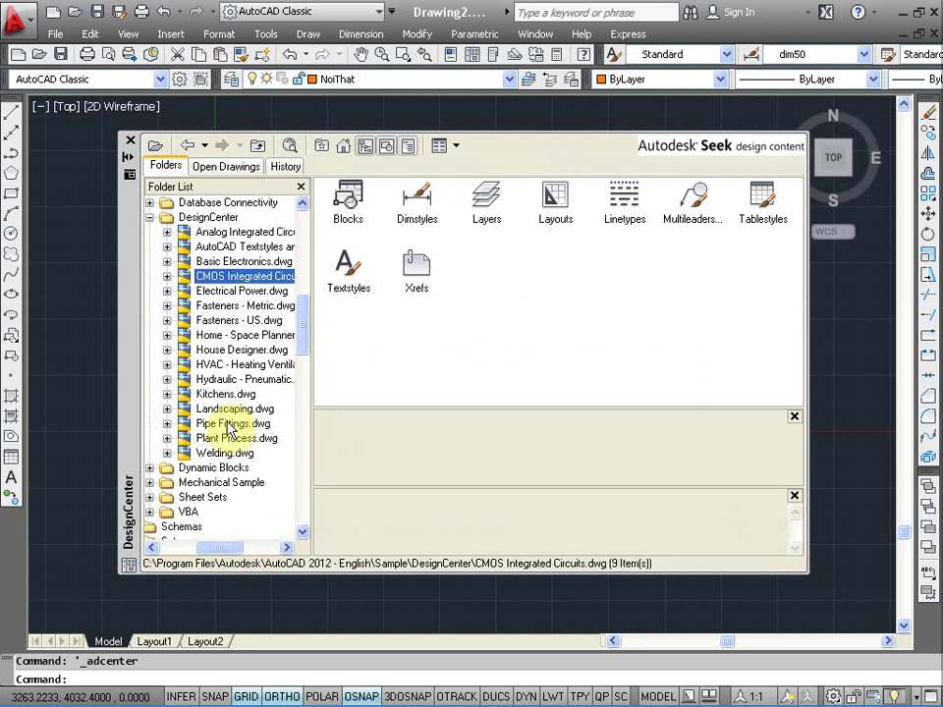
Step: Look through House Designer, Kitchens and Pipe Fittings, ending on Home - Space Planner.dwg
click(182, 340)
click(236, 351)
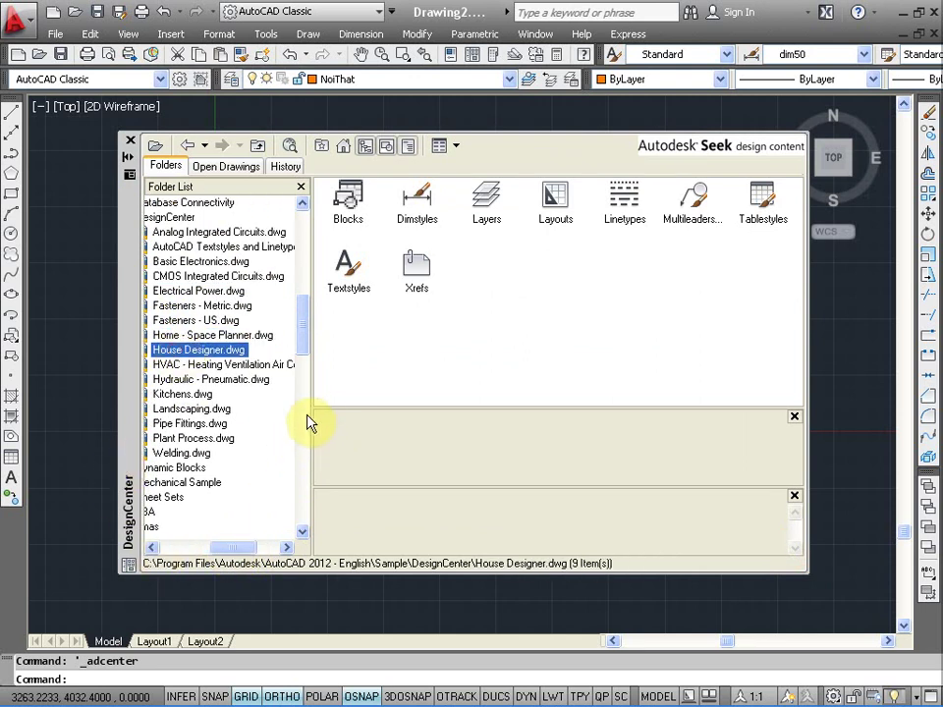
drag(310, 399, 359, 396)
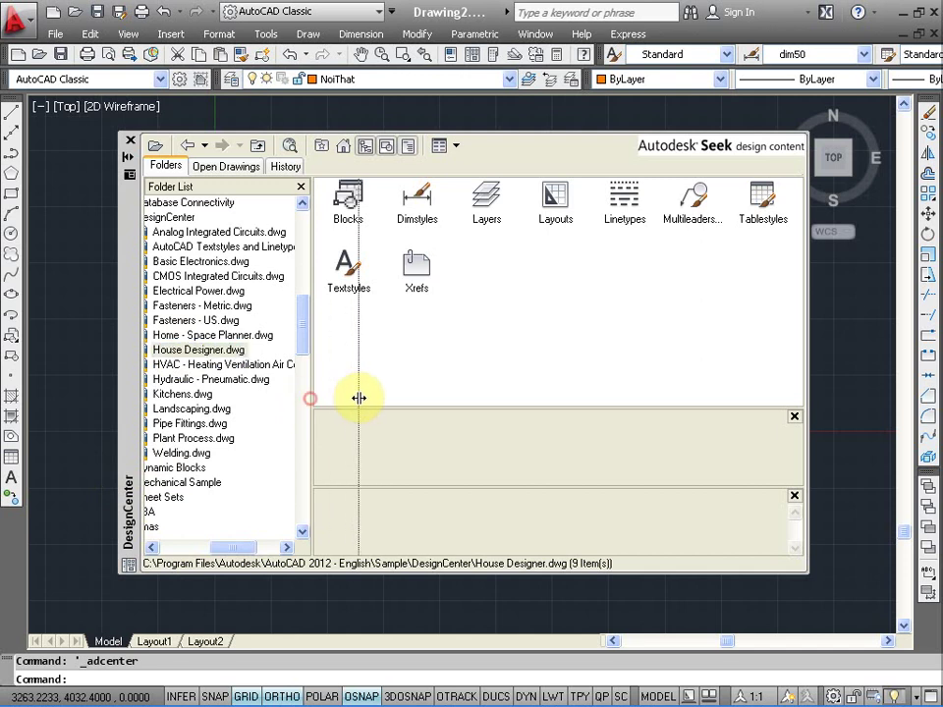
drag(280, 548, 234, 552)
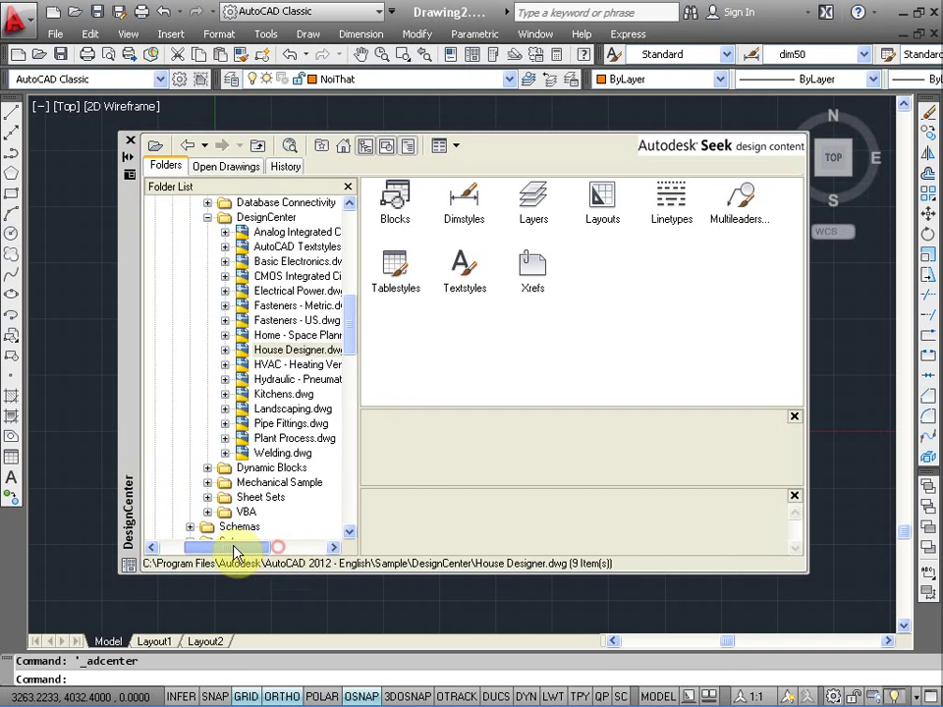
click(262, 395)
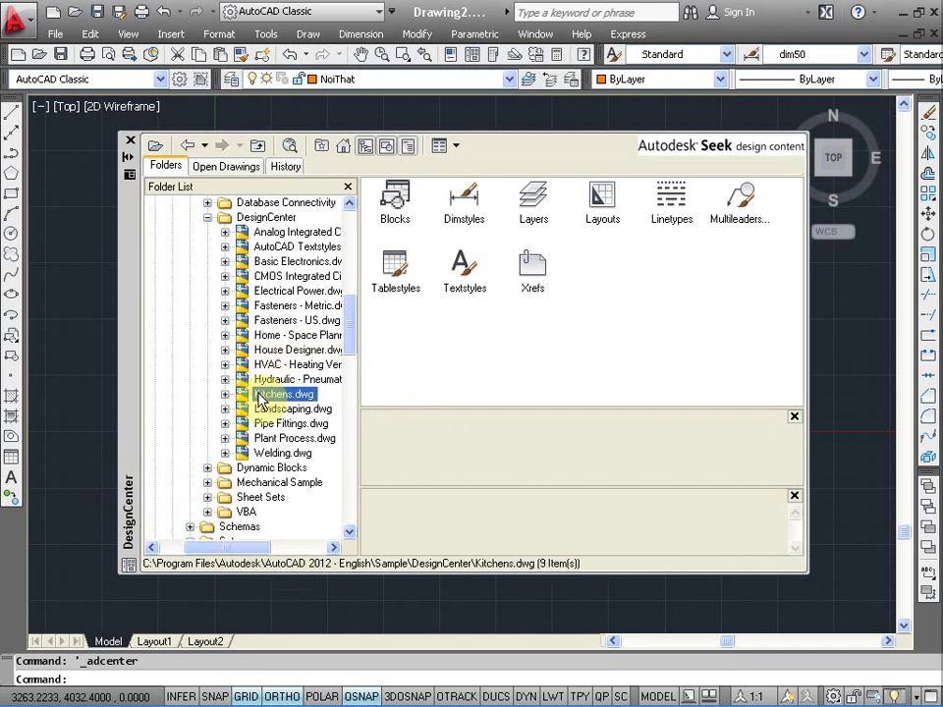
click(260, 424)
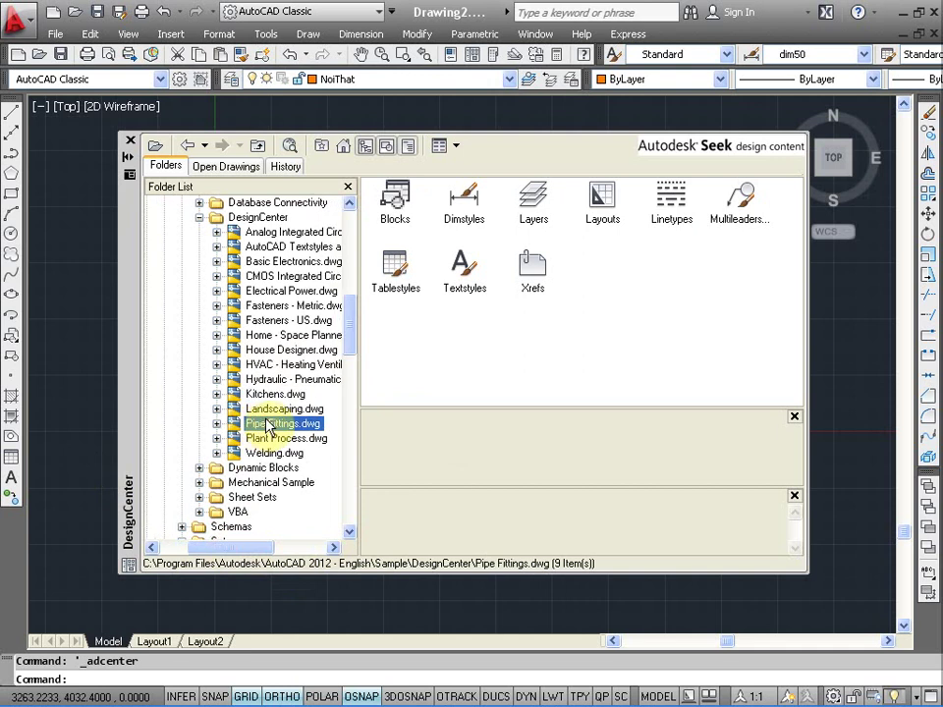
click(250, 265)
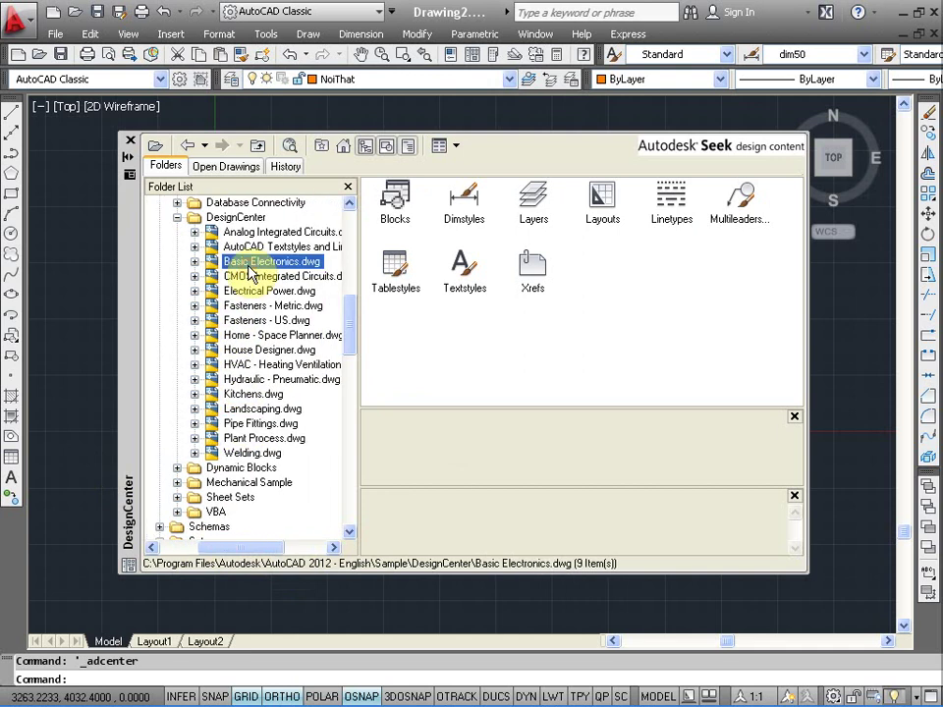
click(214, 337)
Step: Open the Home - Space Planner blocks and drag the Dining Set above the floor plan
click(172, 337)
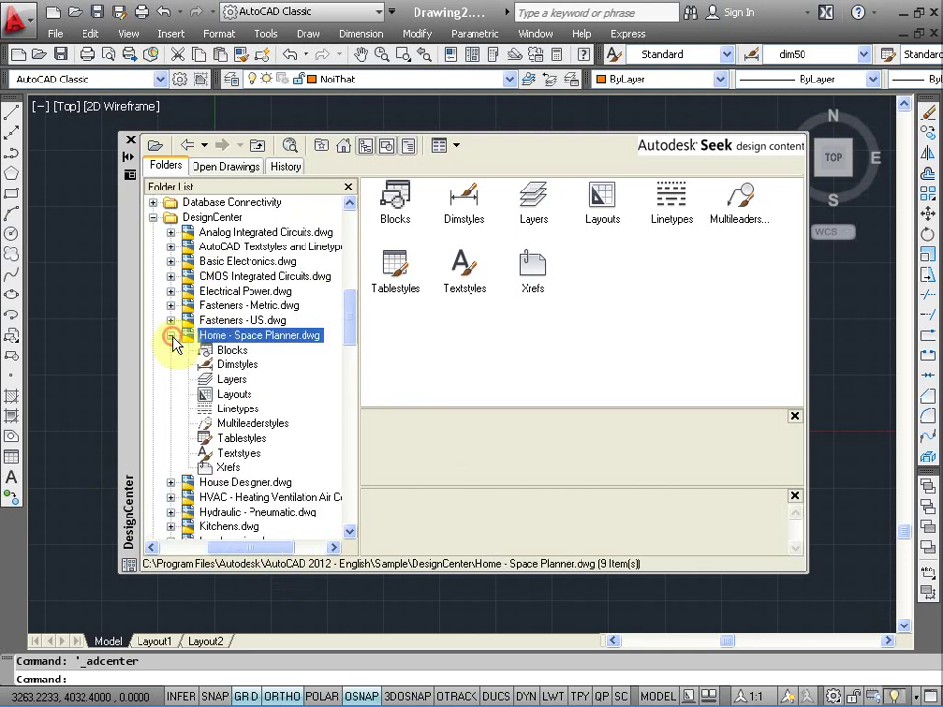
click(212, 351)
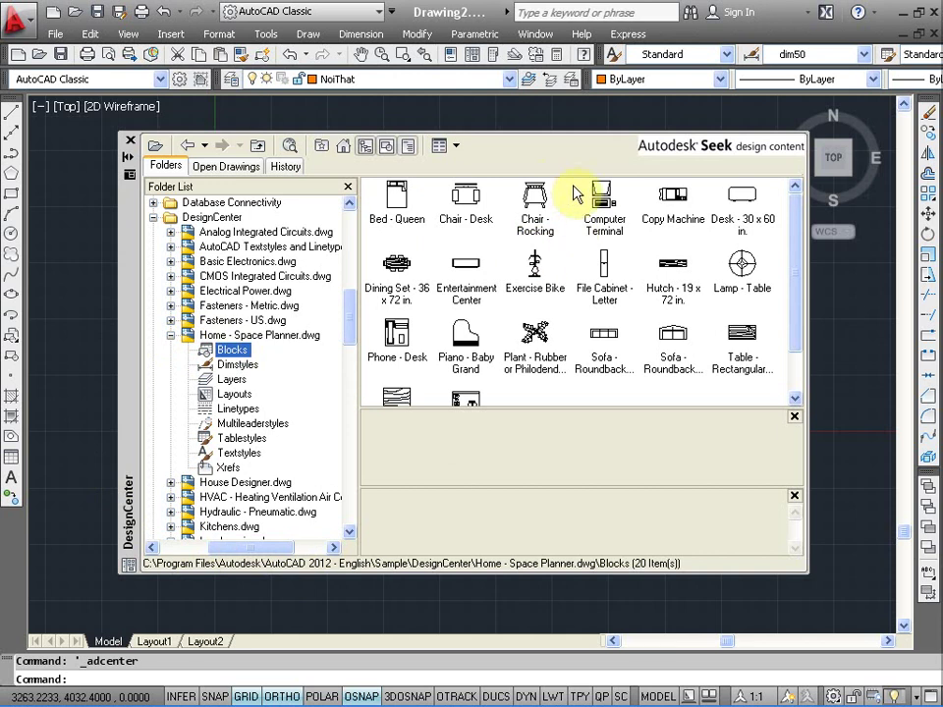
click(599, 208)
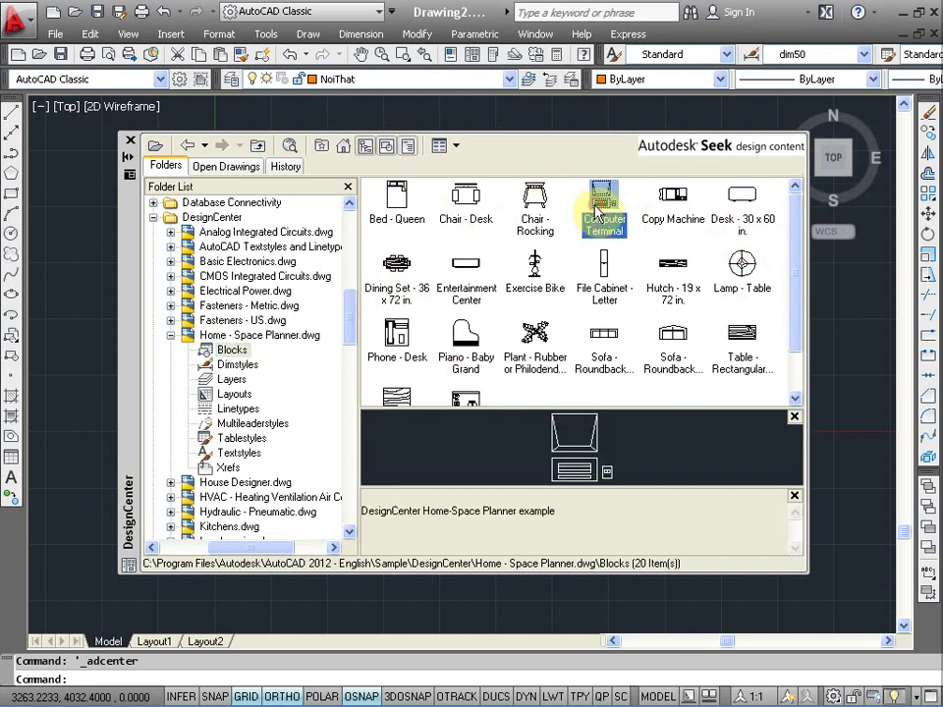
scroll(796, 258, down, 1)
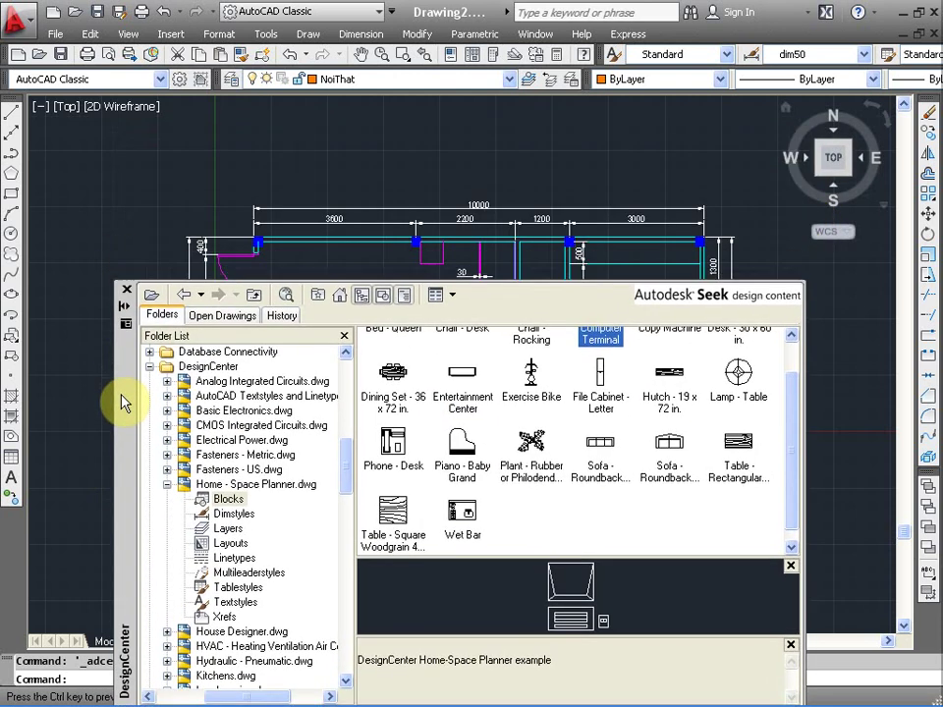
drag(123, 254, 119, 419)
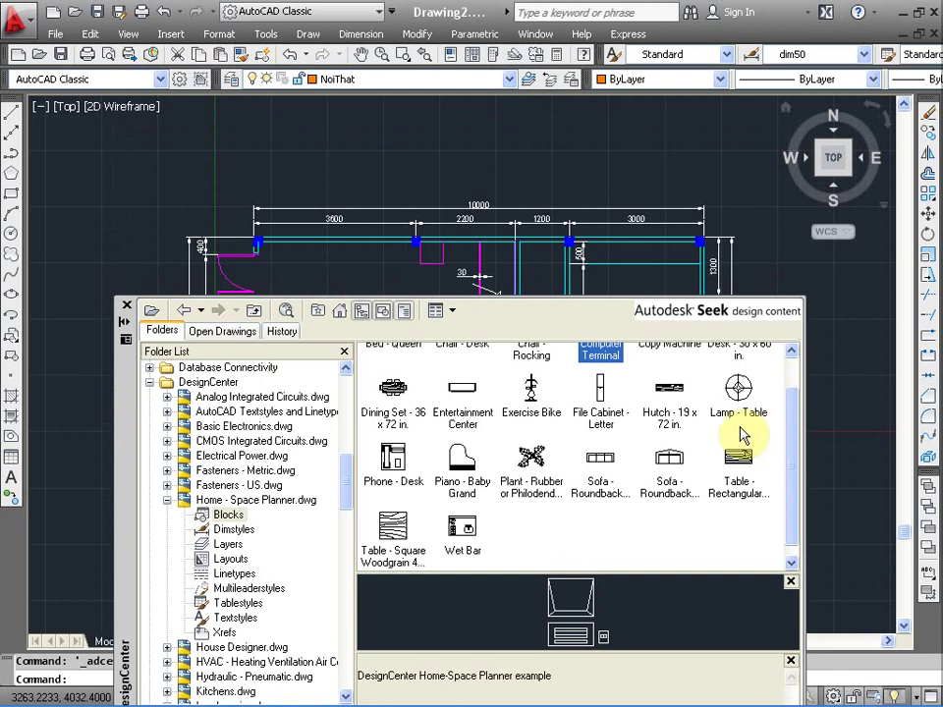
click(397, 389)
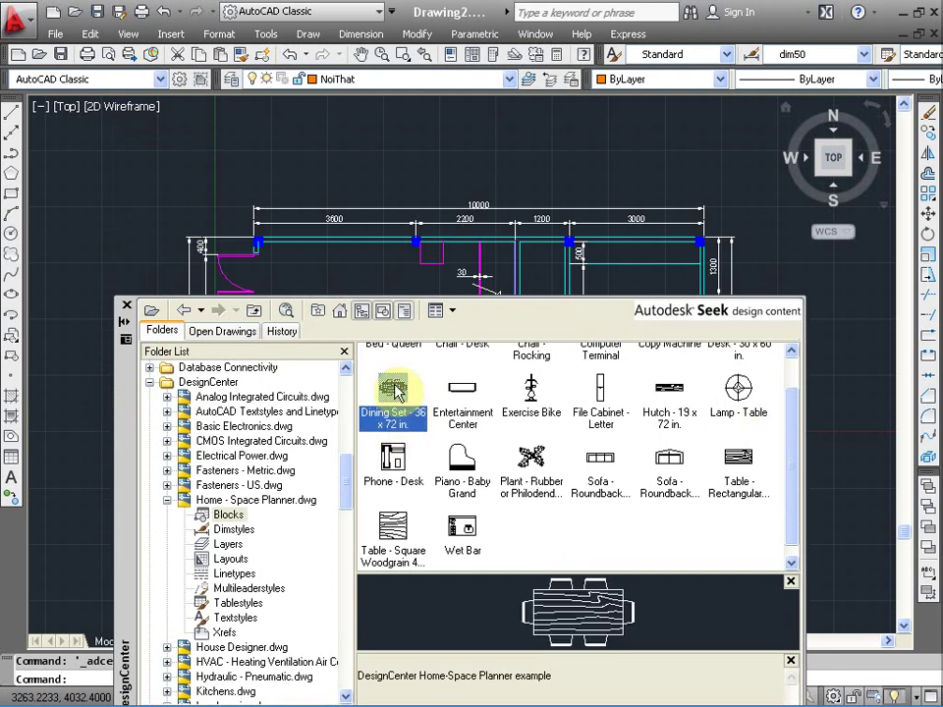
drag(395, 389, 601, 154)
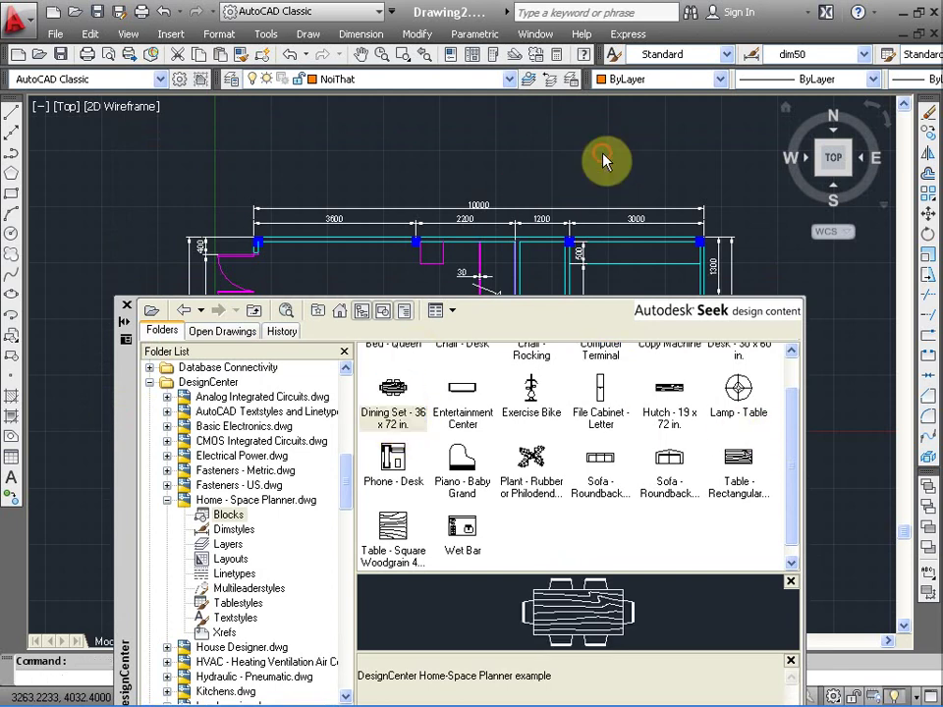
Step: Place the Sofa - Roundback 7 ft and the rectangular woodgrain table beside the dining set
scroll(786, 422, up, 1)
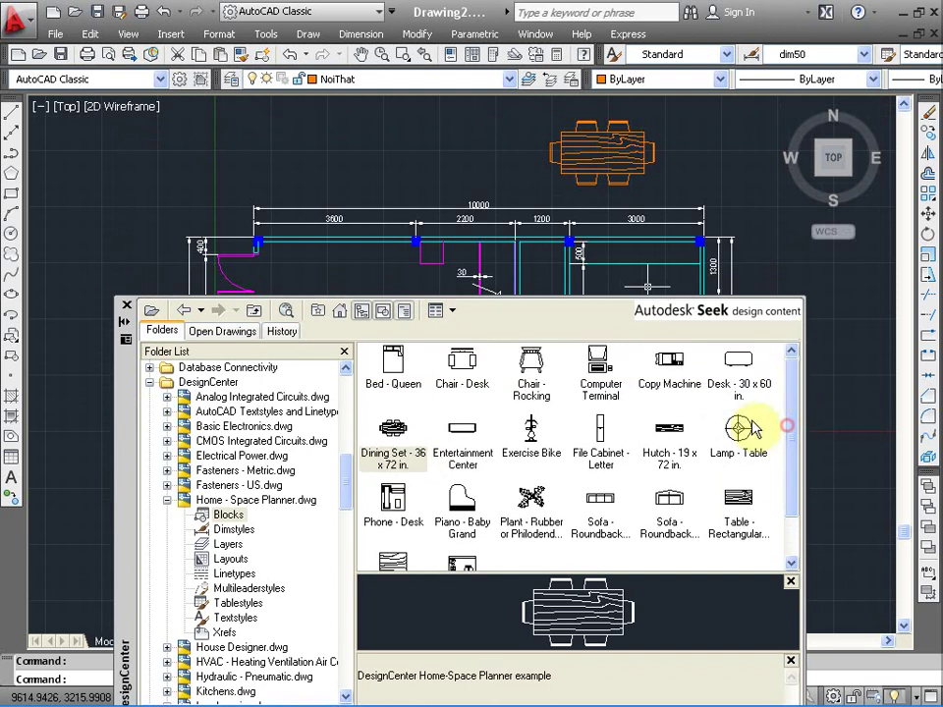
click(668, 521)
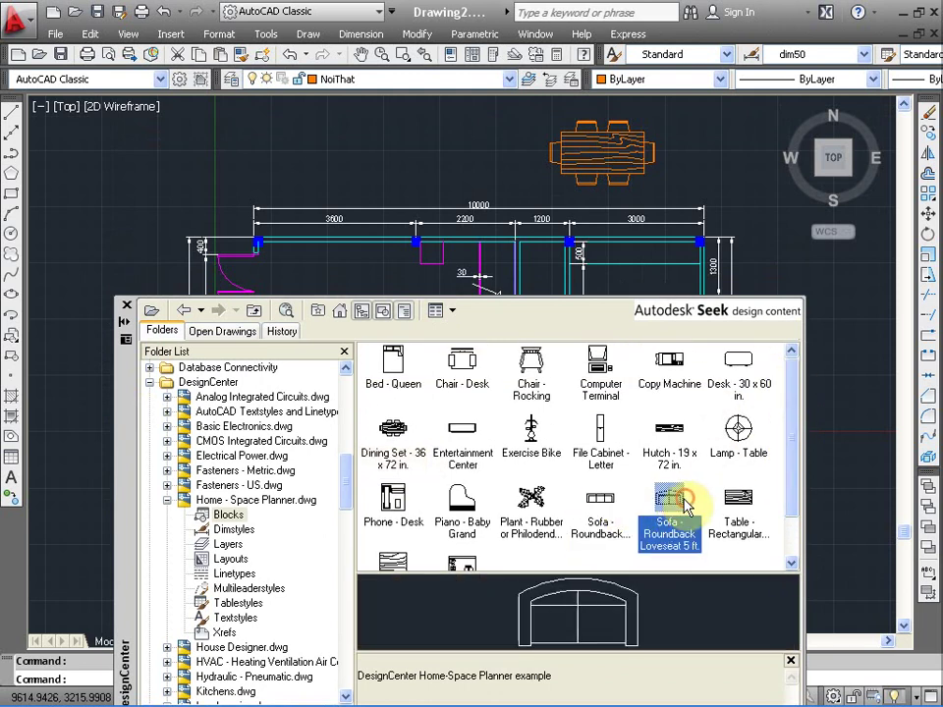
click(603, 499)
drag(601, 496, 388, 153)
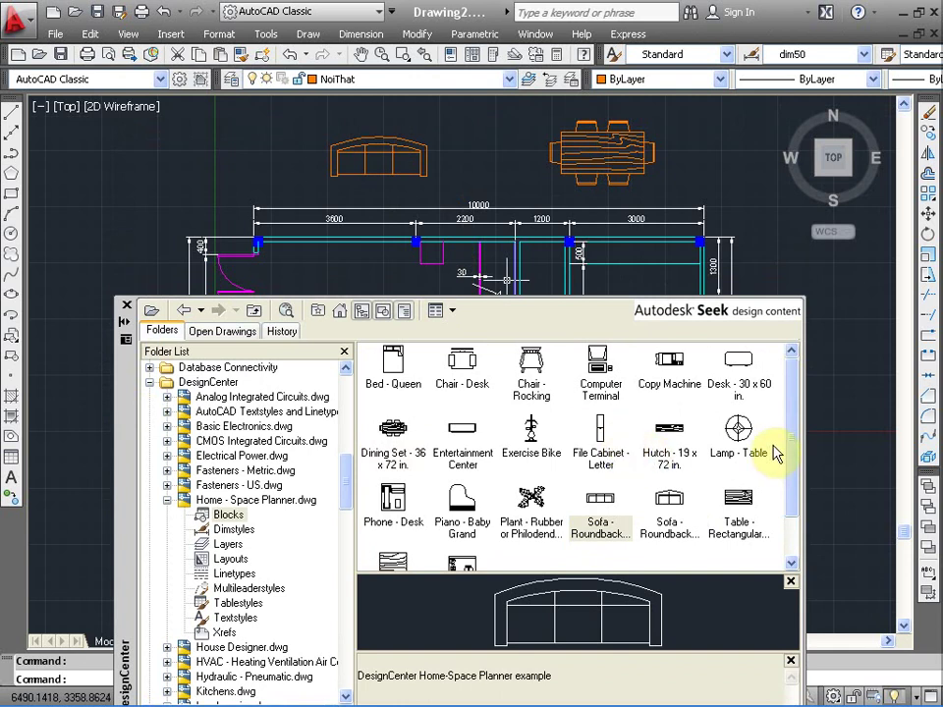
click(668, 429)
click(391, 437)
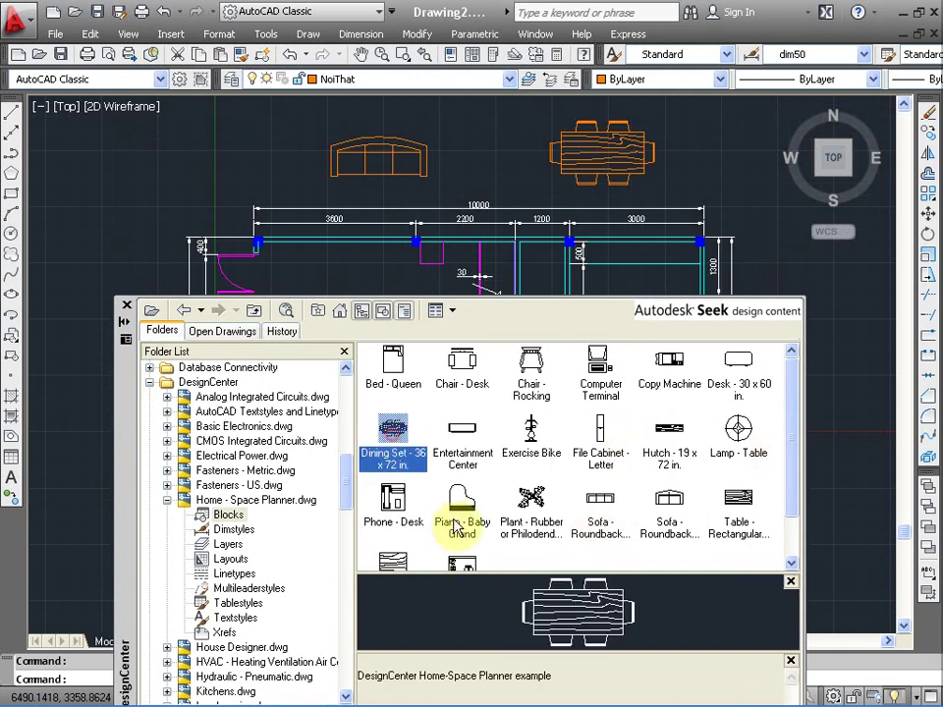
click(405, 562)
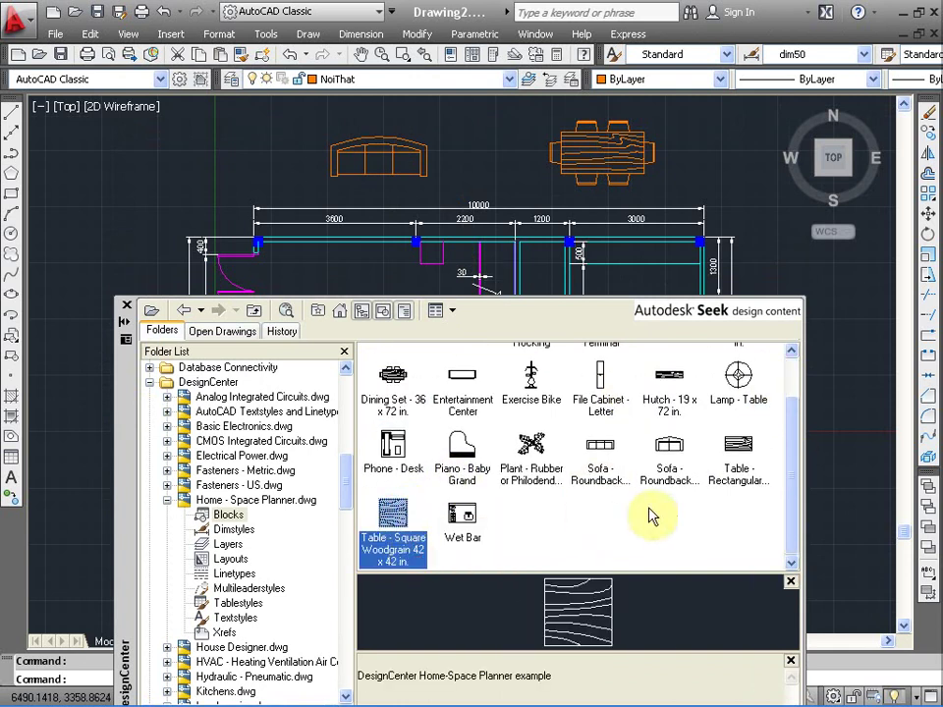
drag(737, 448, 472, 140)
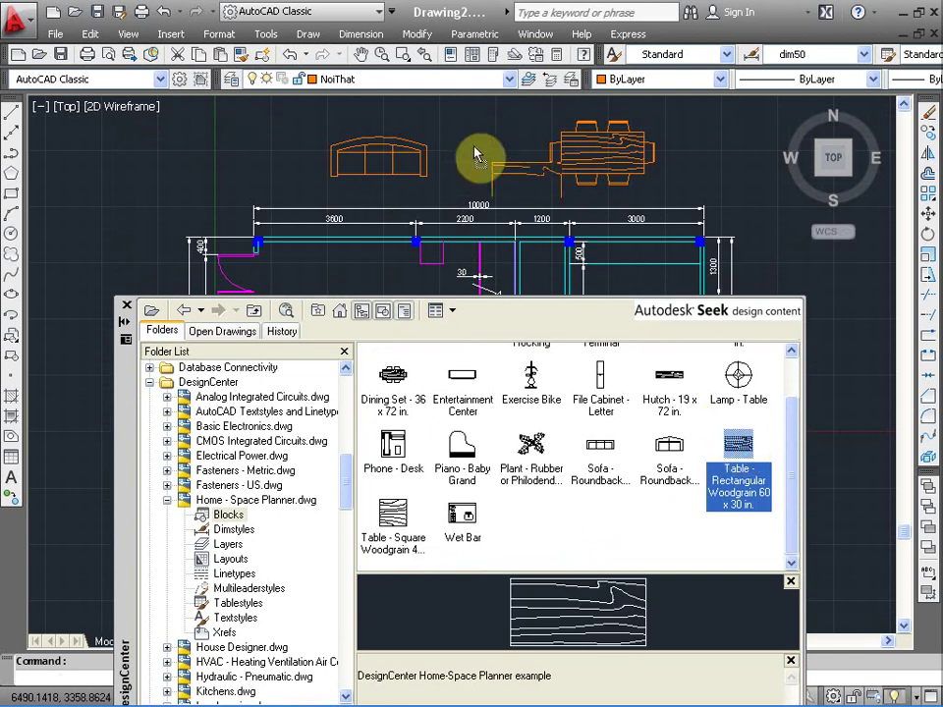
Step: Add the Chair - Desk next to the sofa and the Phone - Desk near the top wall
scroll(795, 381, up, 1)
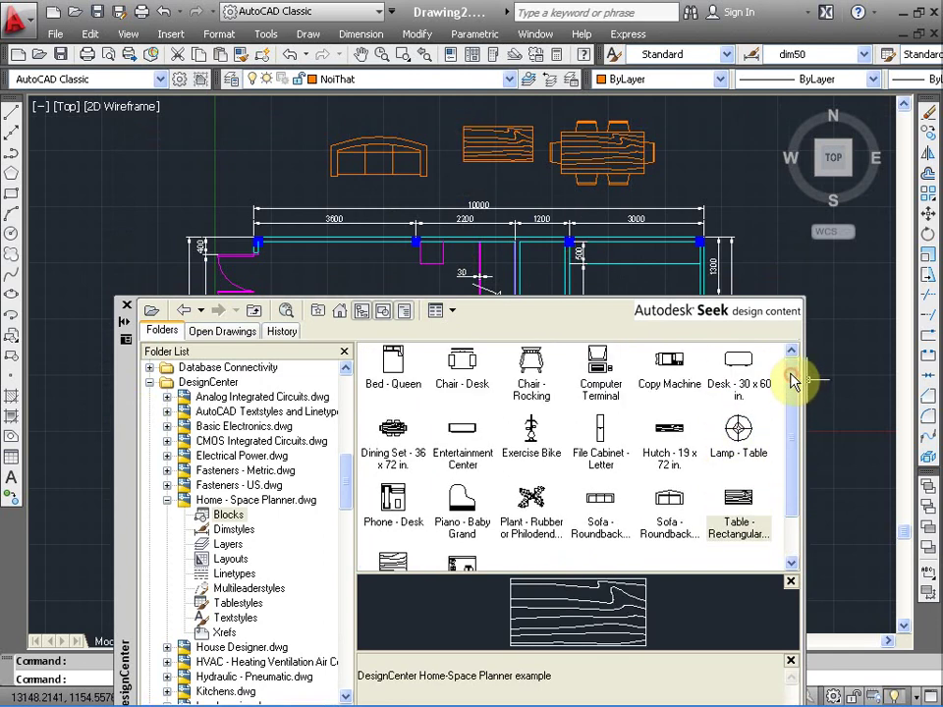
click(398, 381)
click(463, 371)
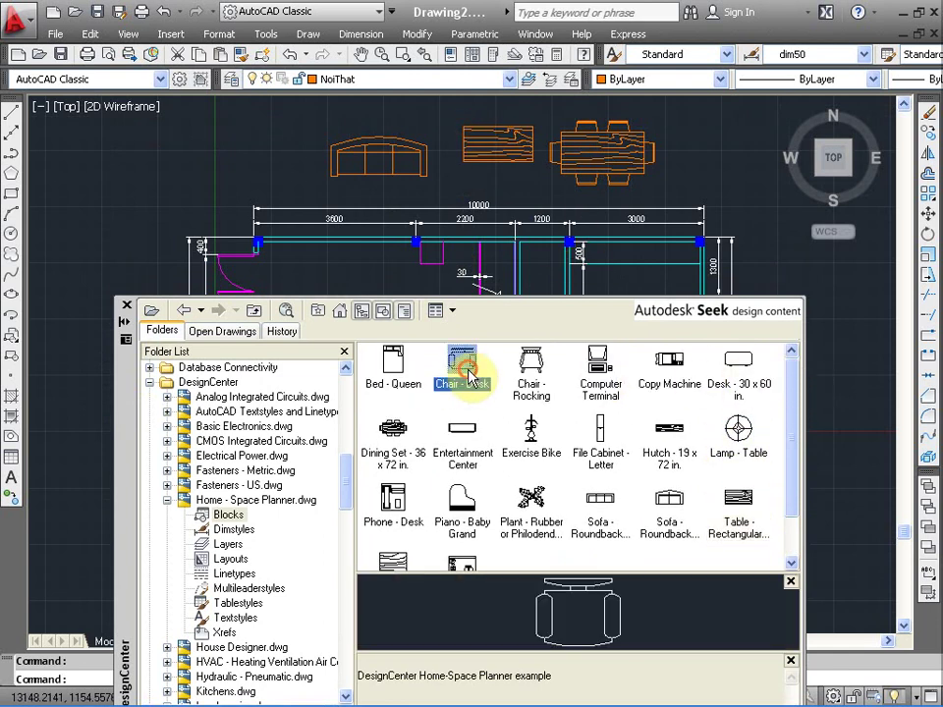
drag(450, 164, 450, 165)
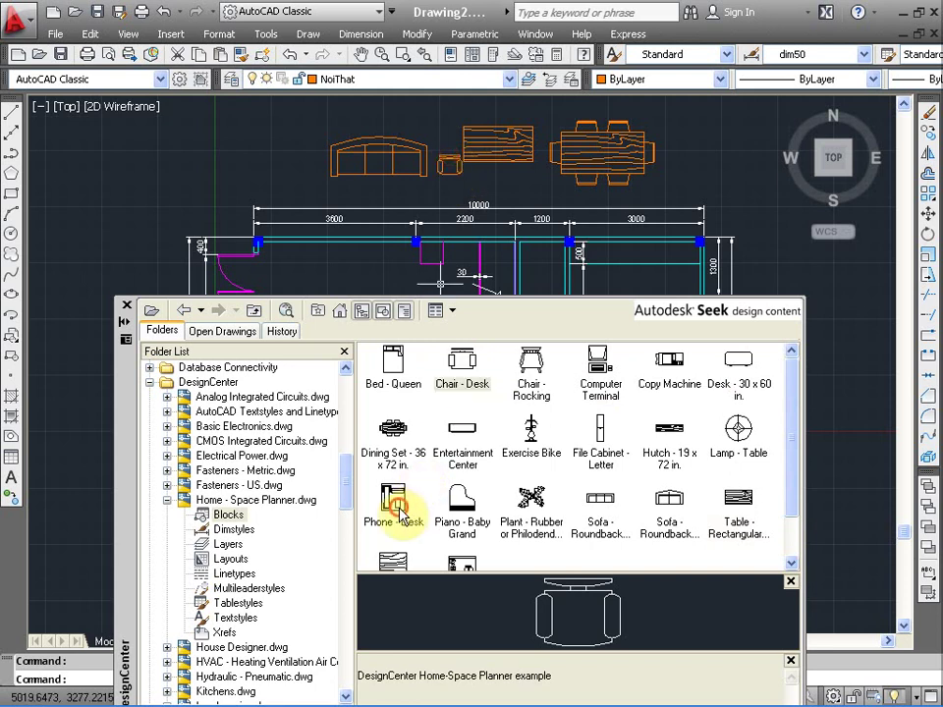
drag(391, 506, 393, 276)
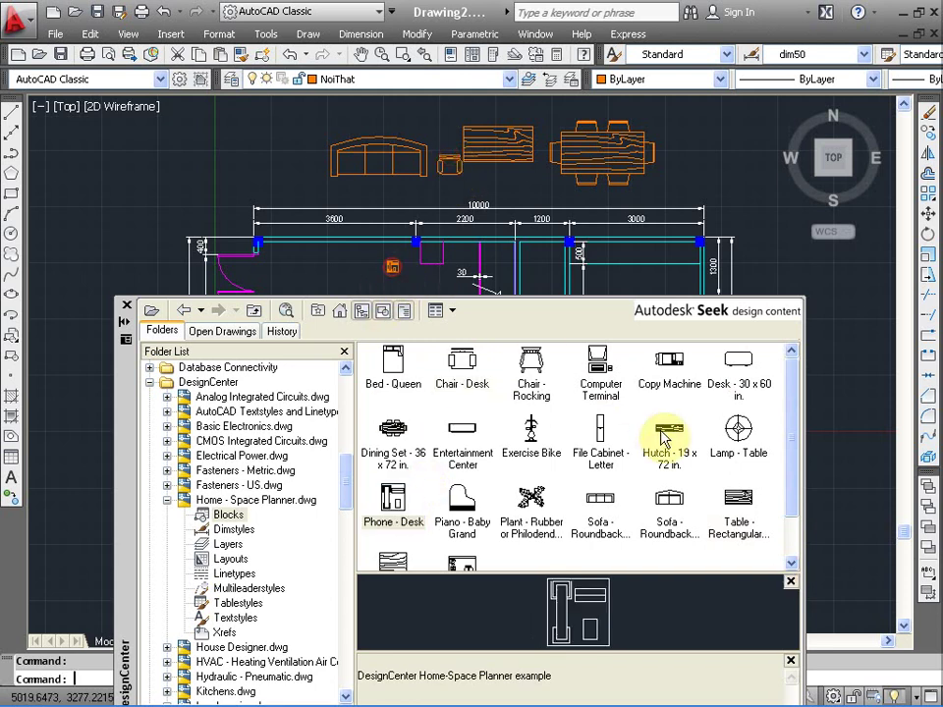
click(523, 698)
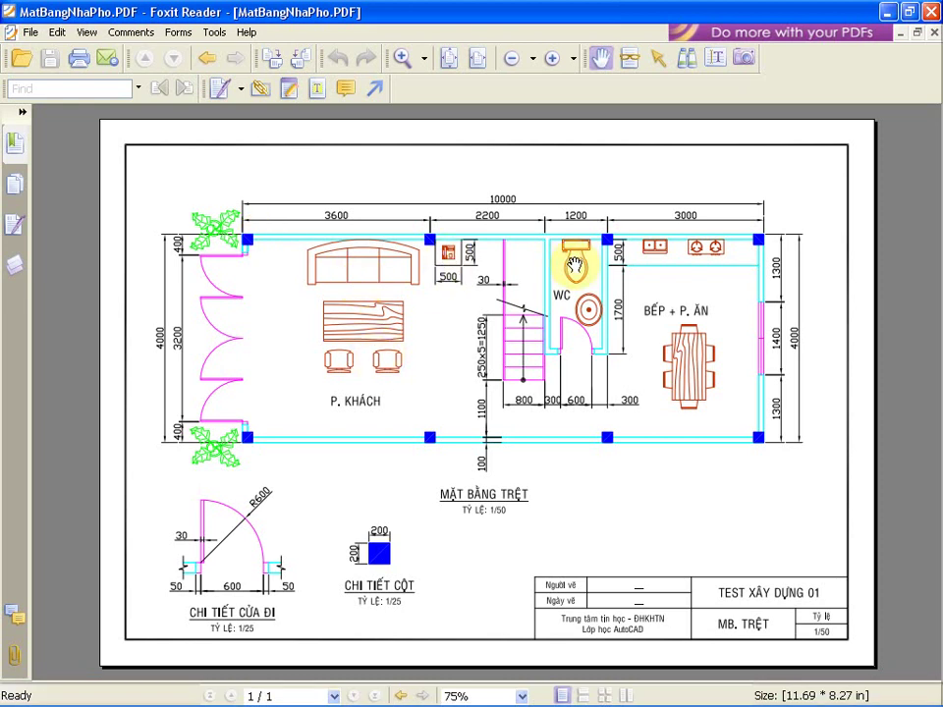
click(314, 692)
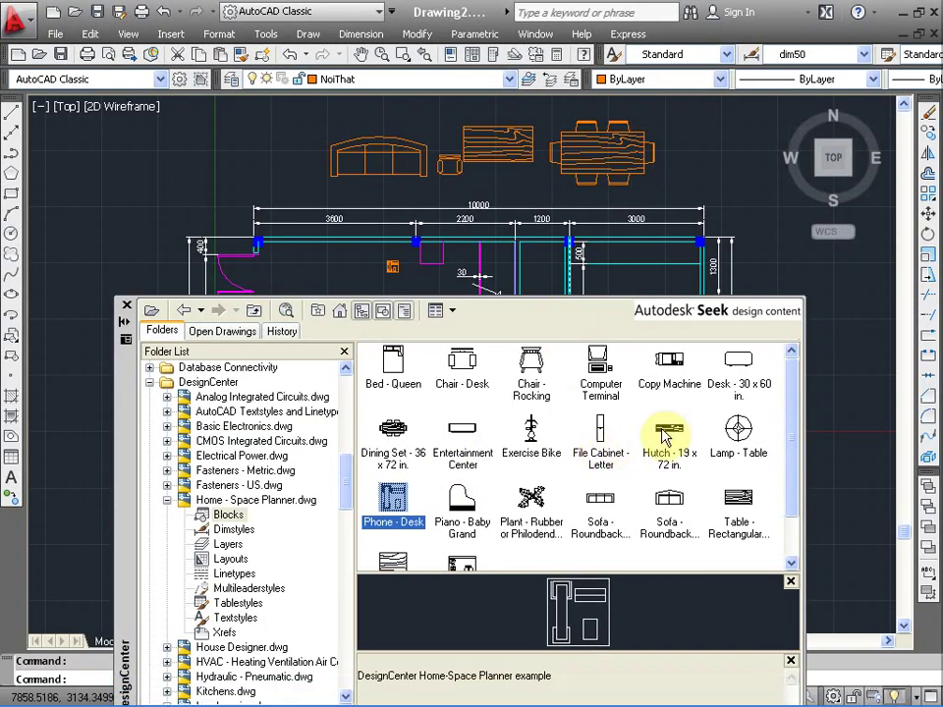
Step: Open House Designer.dwg's blocks and bring the Sink - Oval top and Toilet - top into the drawing
mouse_move(789, 438)
mouse_down()
mouse_move(794, 455)
mouse_move(796, 411)
mouse_up()
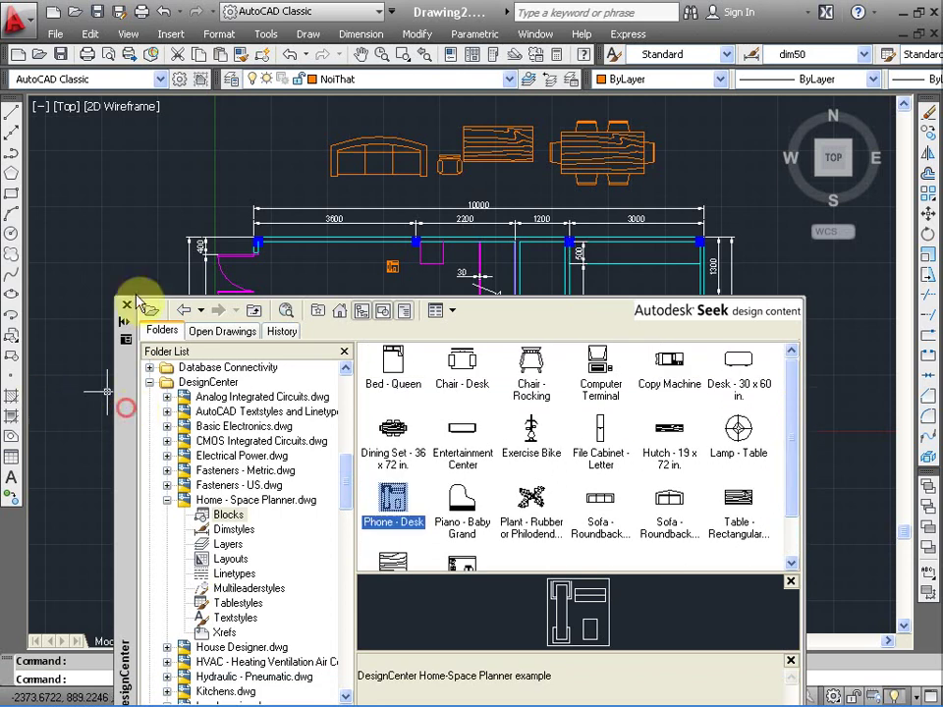
drag(138, 303, 149, 155)
click(176, 352)
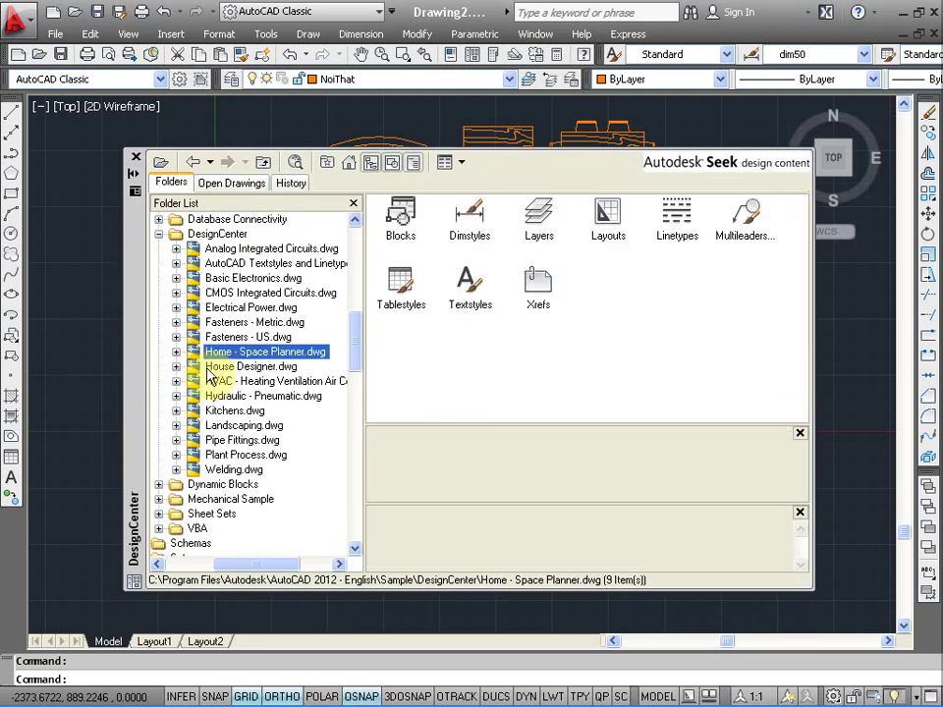
click(195, 369)
double_click(399, 216)
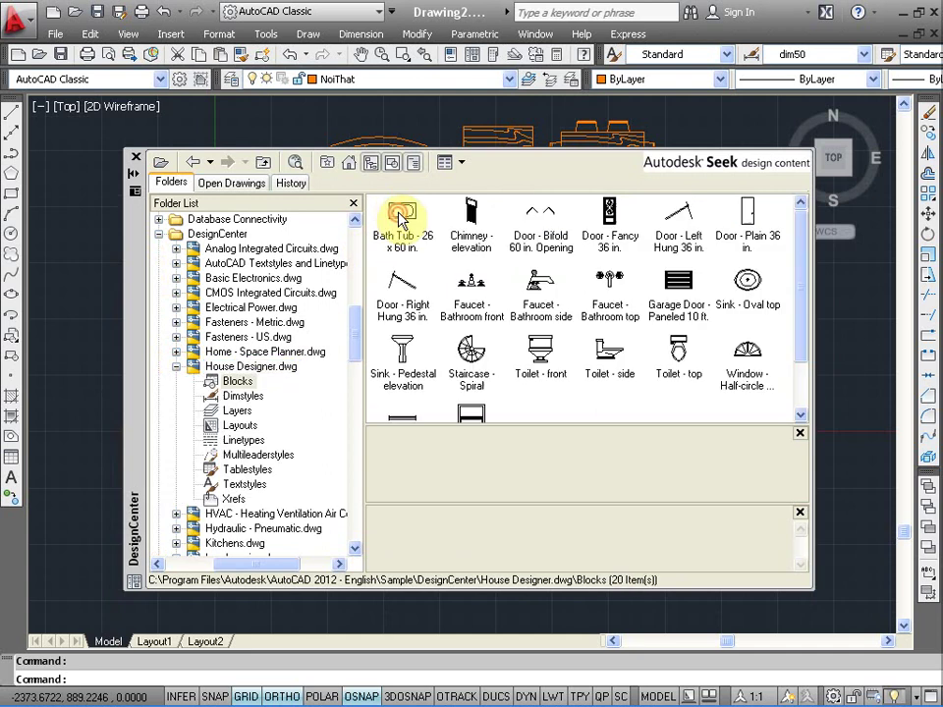
click(754, 283)
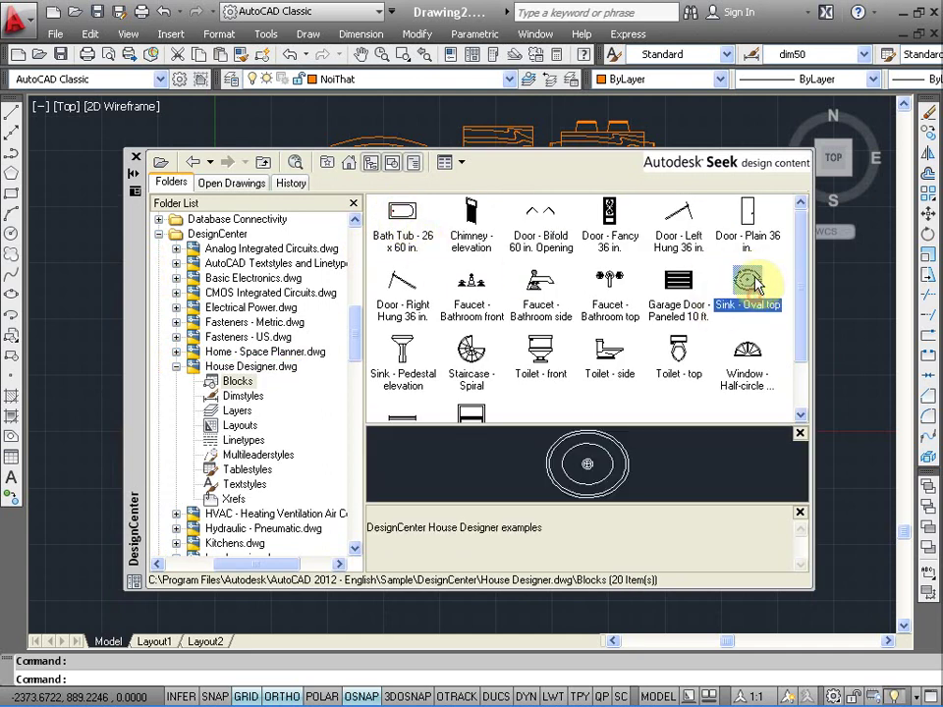
click(679, 350)
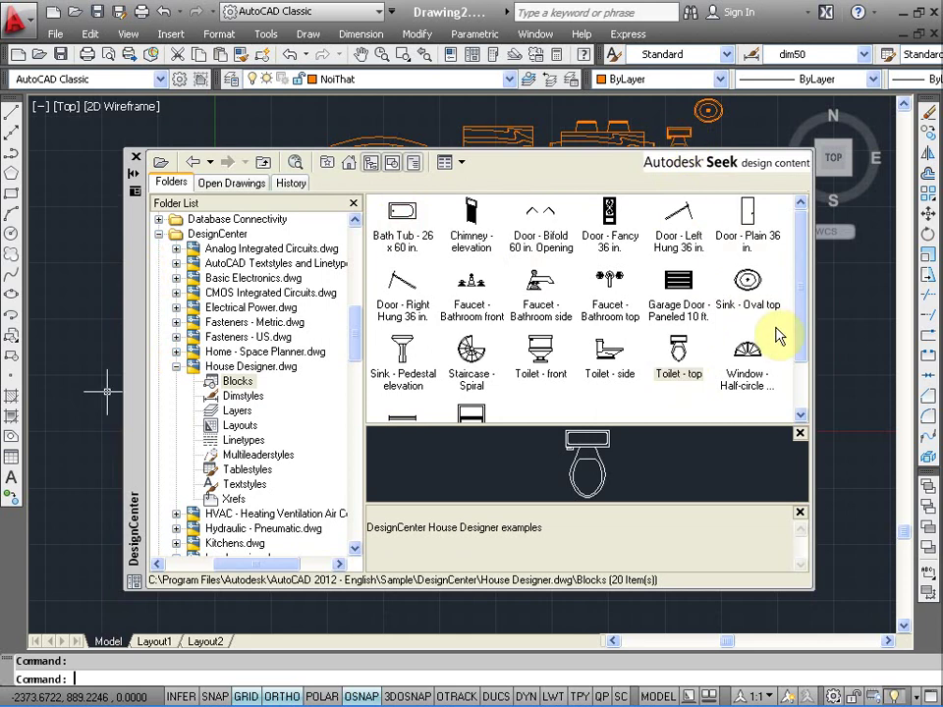
scroll(800, 321, down, 3)
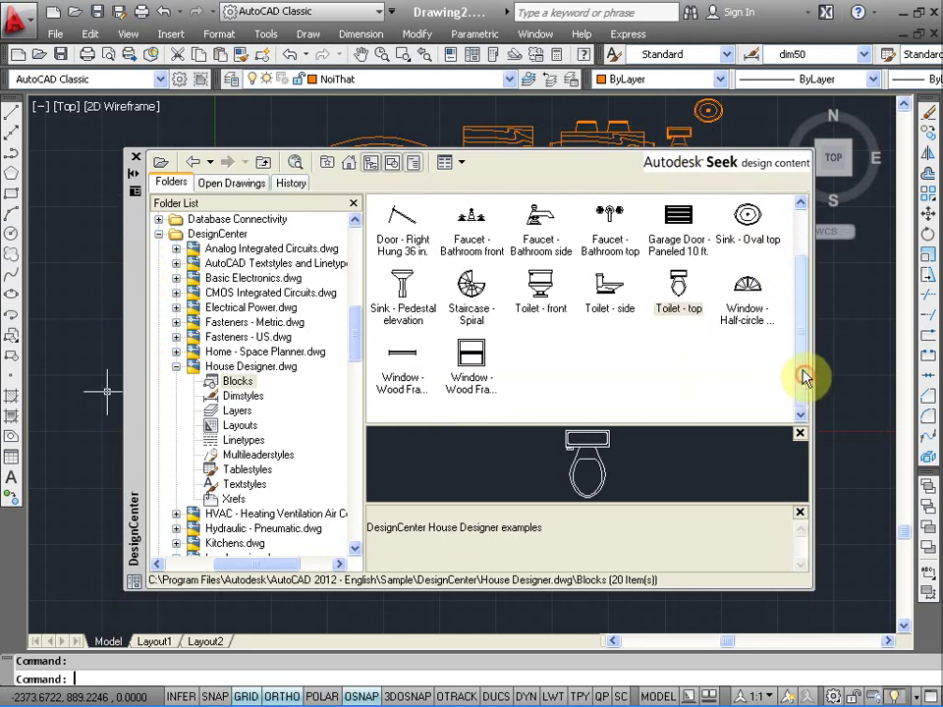
drag(800, 364, 804, 261)
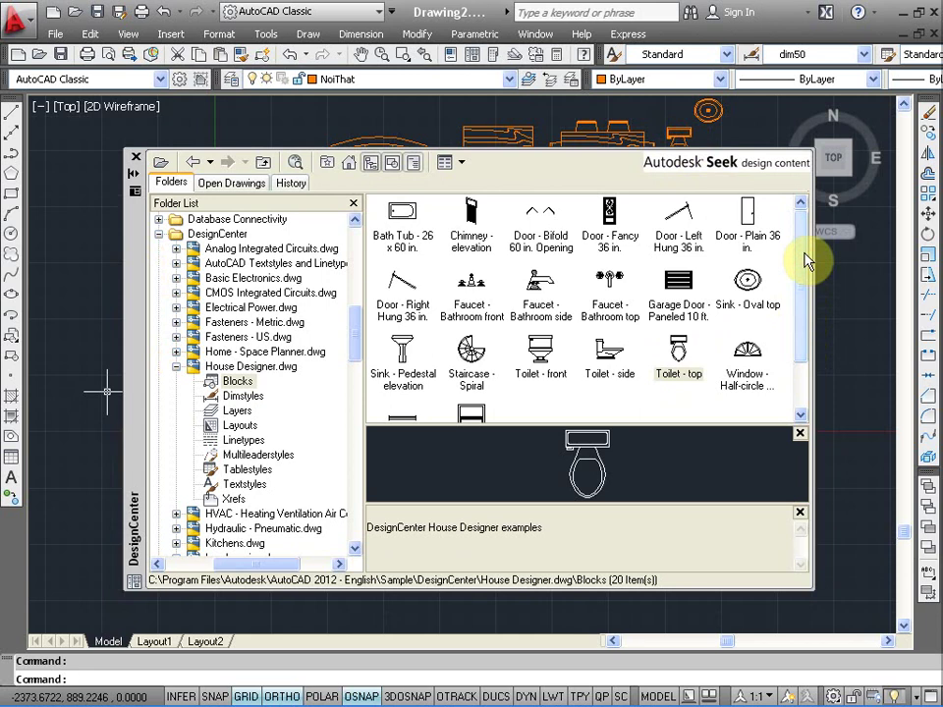
drag(804, 260, 802, 296)
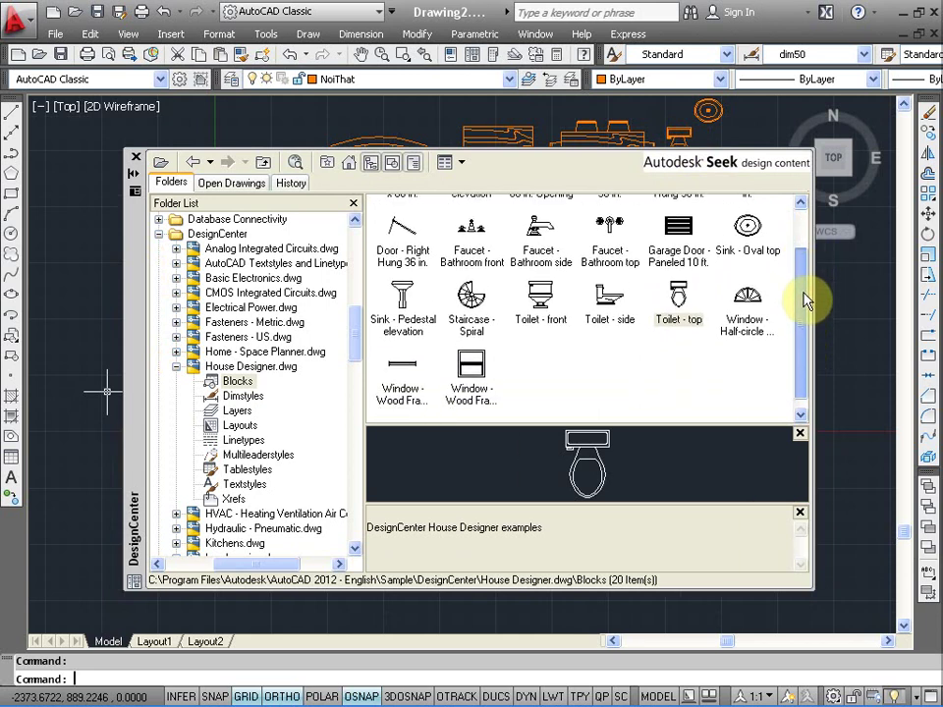
Step: Move the phone desk into the magenta corner box of the left room
click(138, 160)
scroll(246, 138, up, 2)
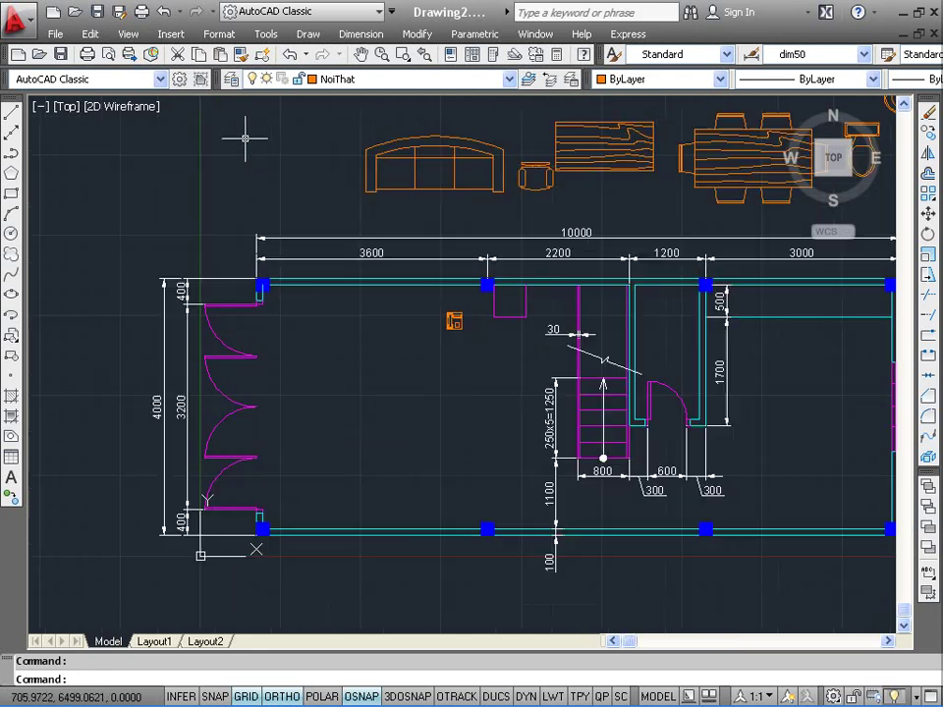
scroll(504, 293, up, 3)
key(Return)
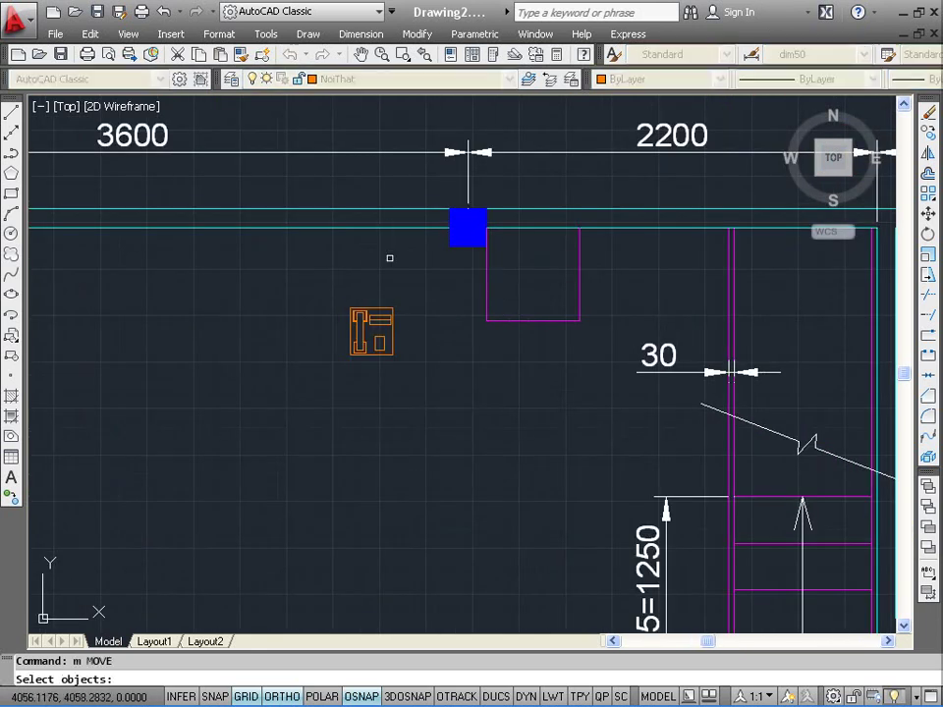
click(389, 259)
click(362, 349)
key(Return)
click(373, 338)
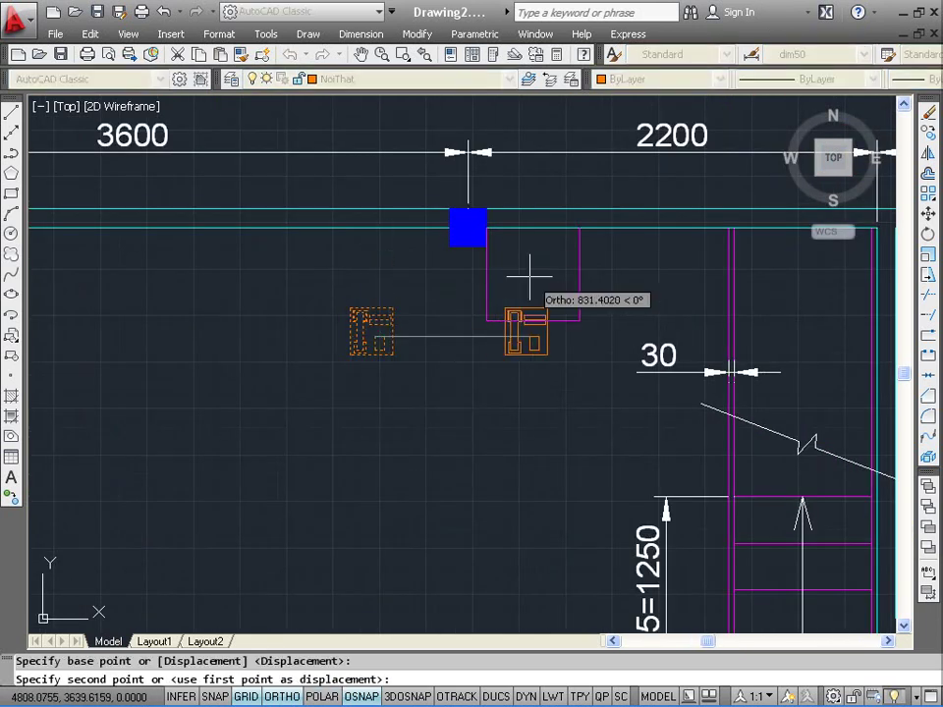
scroll(530, 278, up, 3)
key(F8)
click(535, 279)
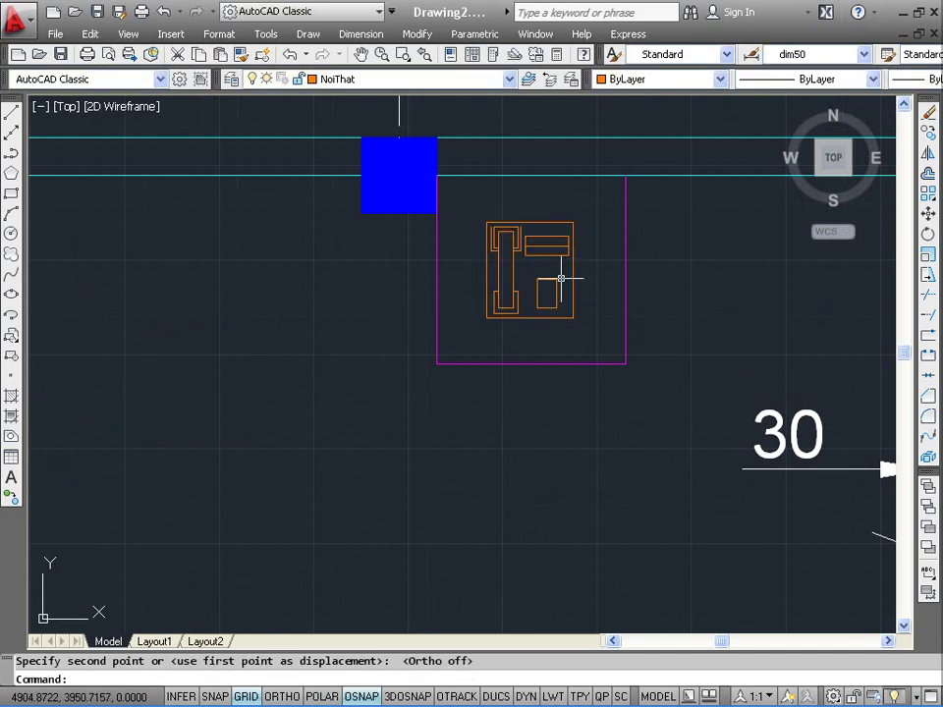
Step: Move the sofa block from above the plan to the top of the left room
scroll(561, 279, down, 2)
scroll(483, 272, down, 1)
key(Return)
drag(492, 213, 475, 187)
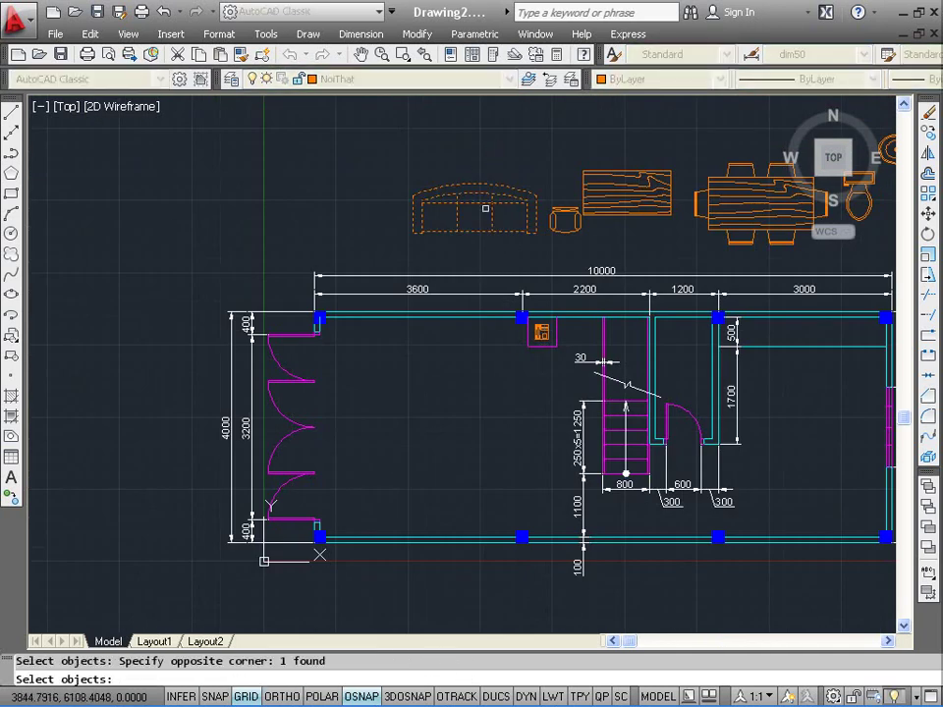
key(Return)
click(474, 184)
scroll(452, 344, up, 3)
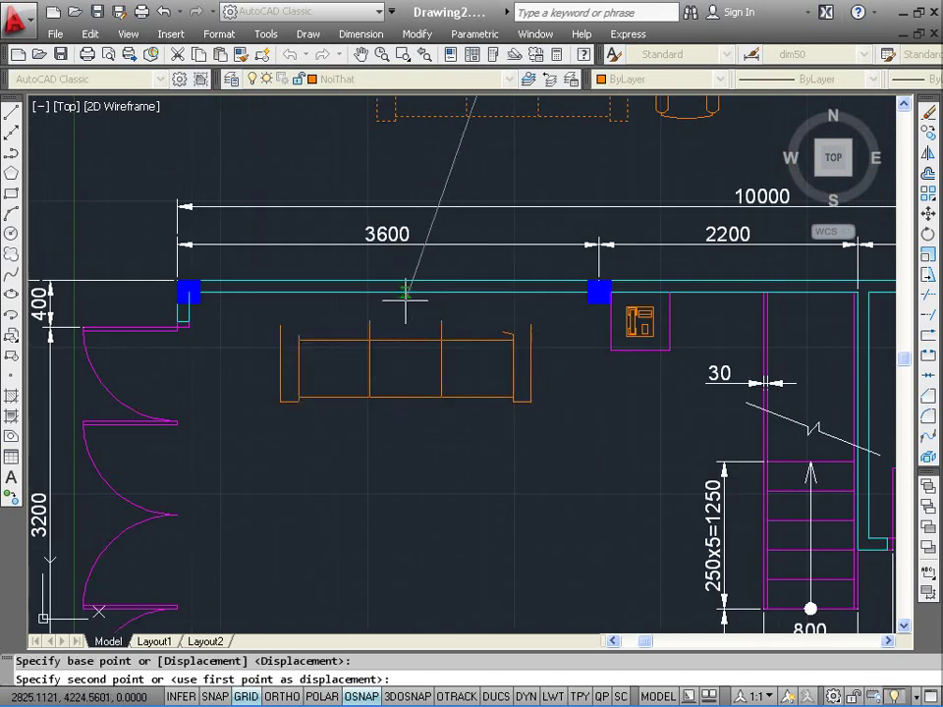
click(396, 293)
Step: Move the wooden coffee table into the room just below the sofa
scroll(489, 263, down, 3)
key(Return)
click(617, 182)
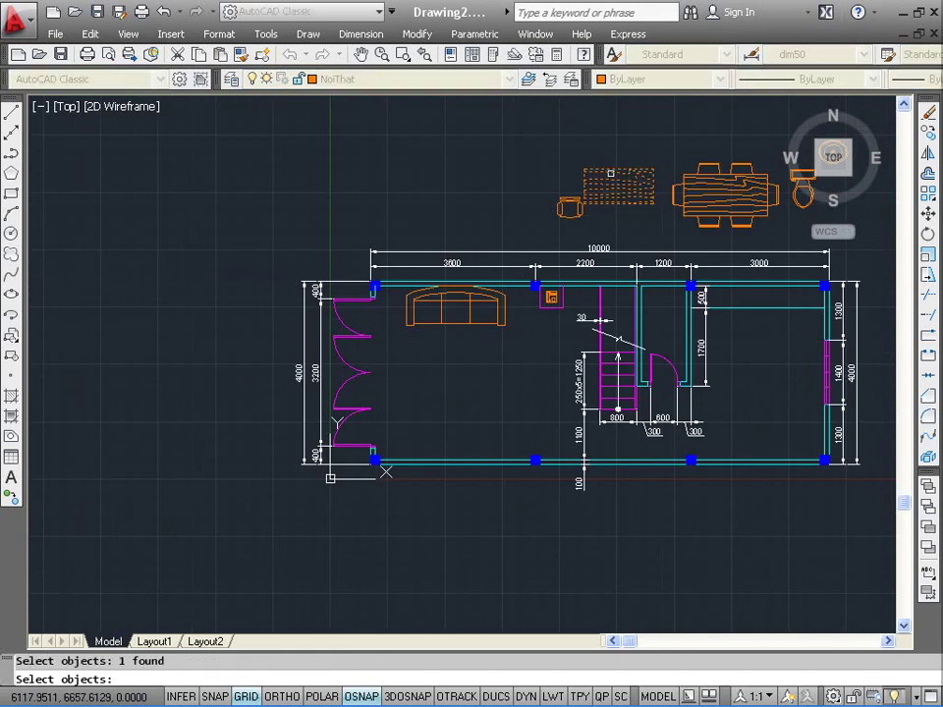
key(Return)
click(619, 171)
scroll(461, 336, up, 3)
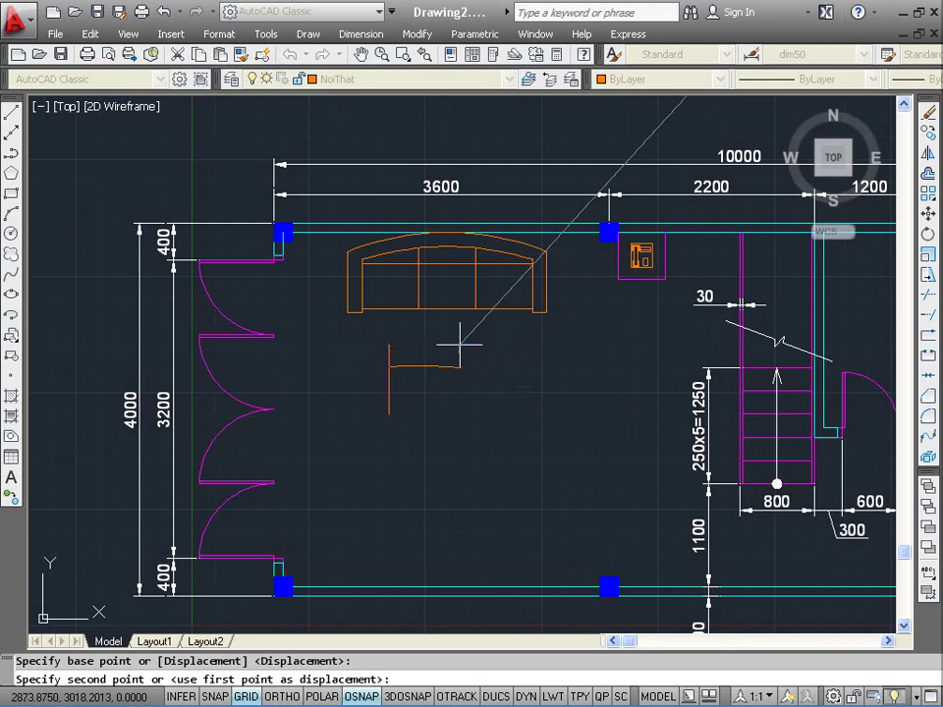
click(455, 349)
Step: Select the armchair block above the plan and pick its base point for moving
scroll(524, 399, down, 3)
key(Return)
click(598, 163)
key(Return)
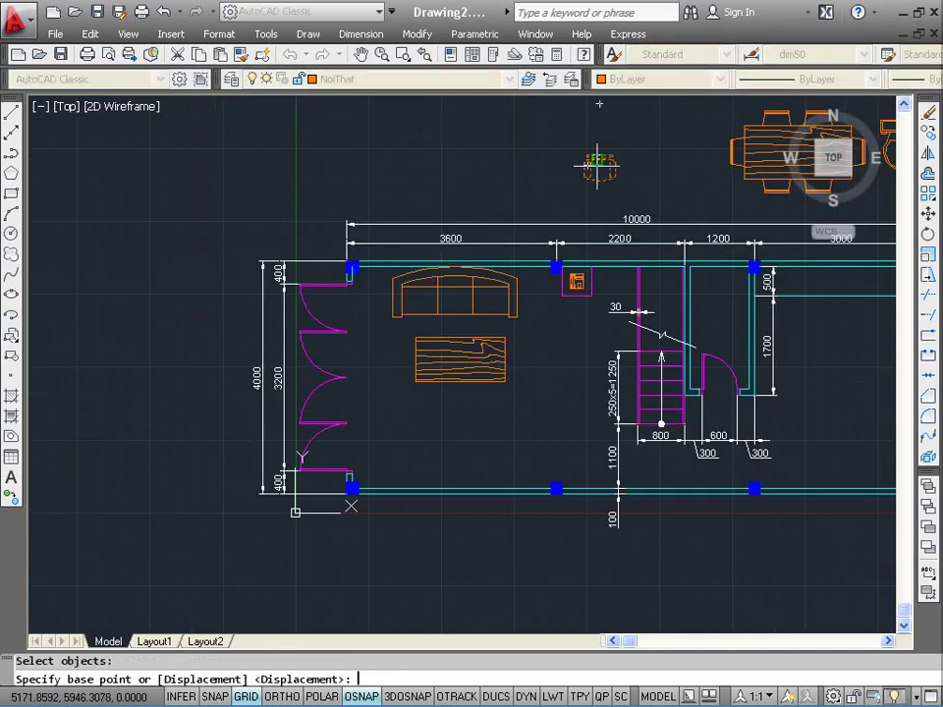
click(600, 167)
scroll(410, 409, up, 3)
Step: Drop the armchair below-left of the coffee table and rotate it 180° to face it
click(402, 397)
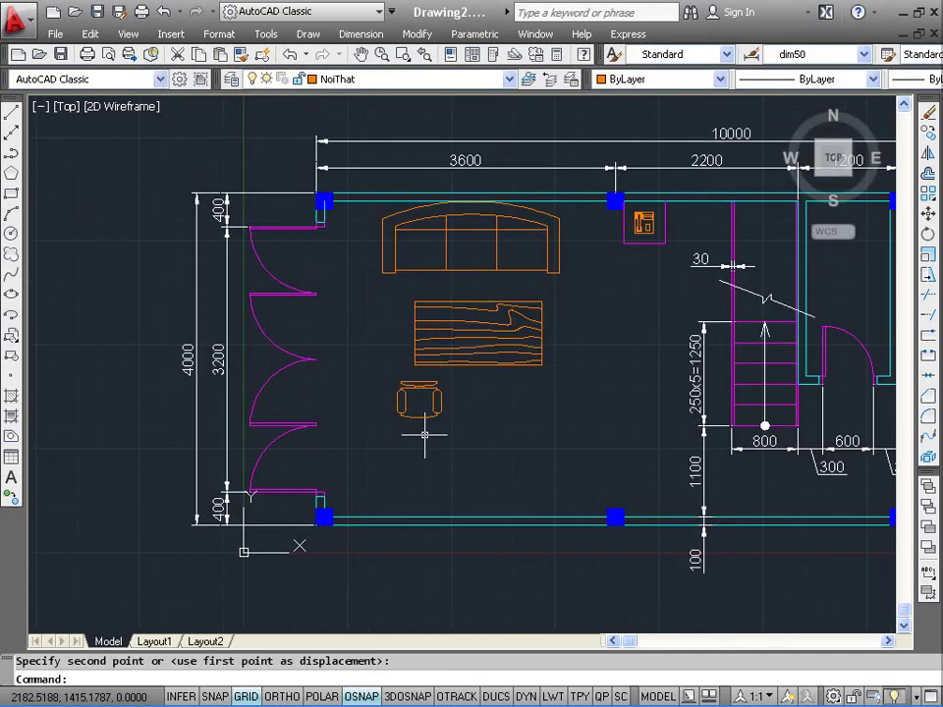
scroll(425, 435, up, 3)
text(ro)
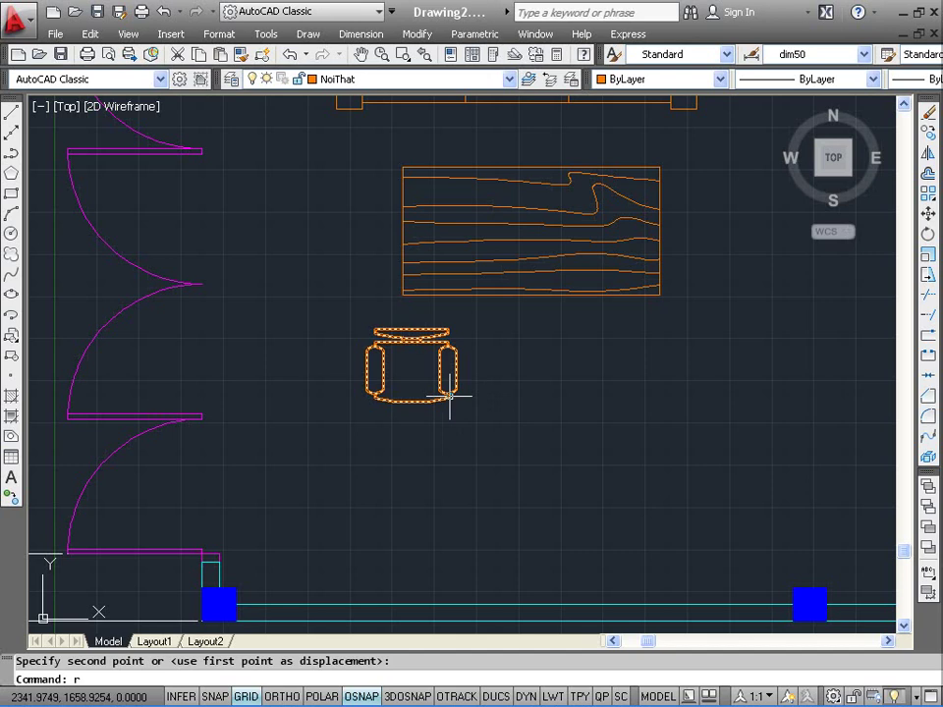
key(Return)
click(467, 373)
click(432, 329)
key(Return)
click(410, 371)
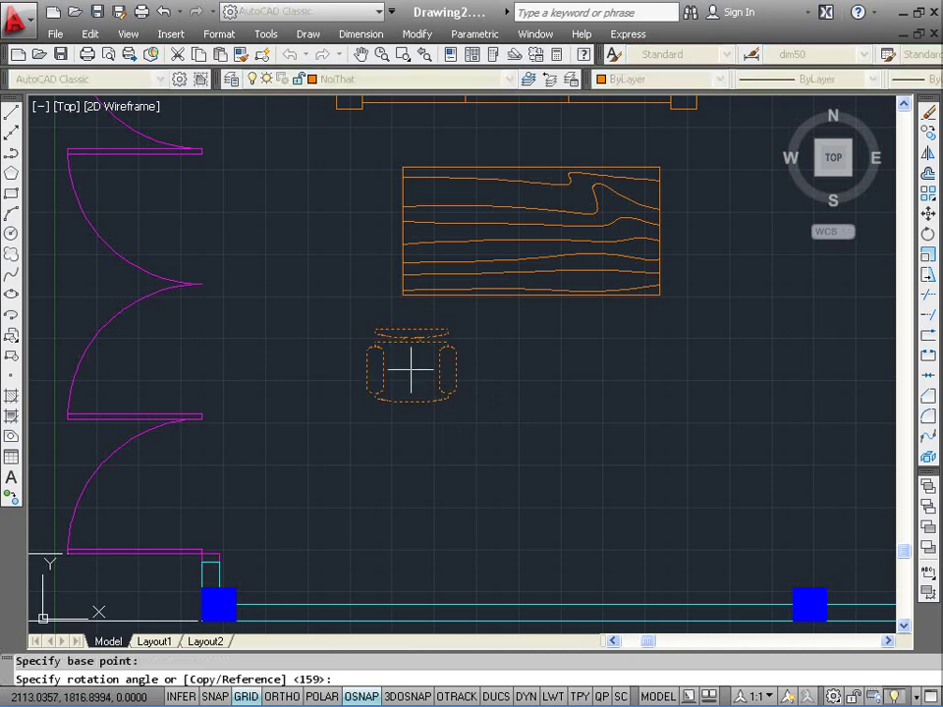
text(180)
key(Return)
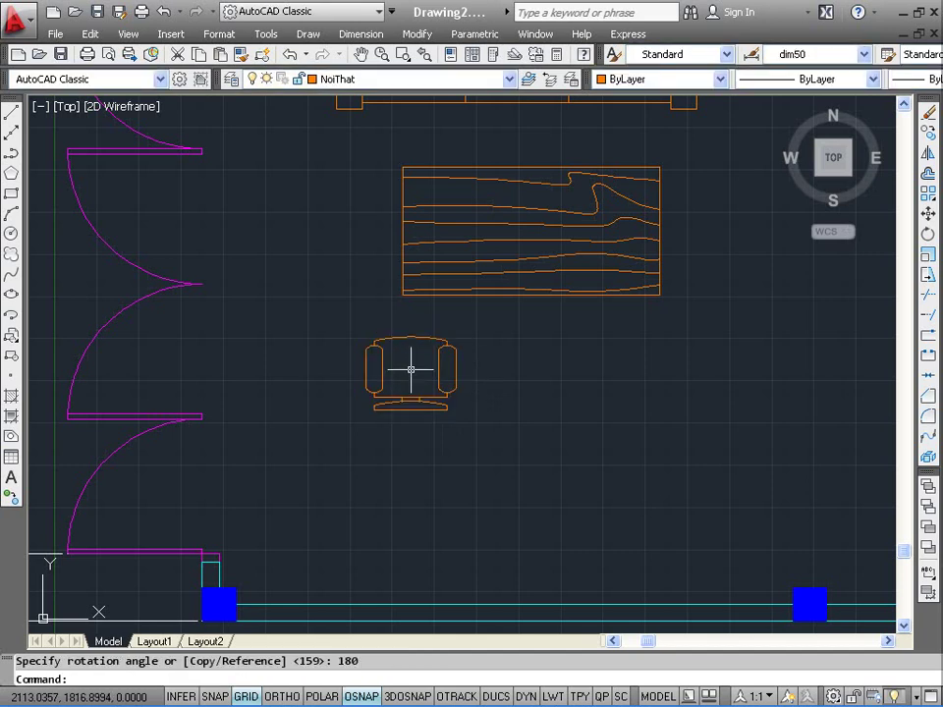
Step: Copy the armchair horizontally to the right side of the coffee table with Ortho on
text(o)
key(Return)
click(410, 370)
key(Return)
click(411, 457)
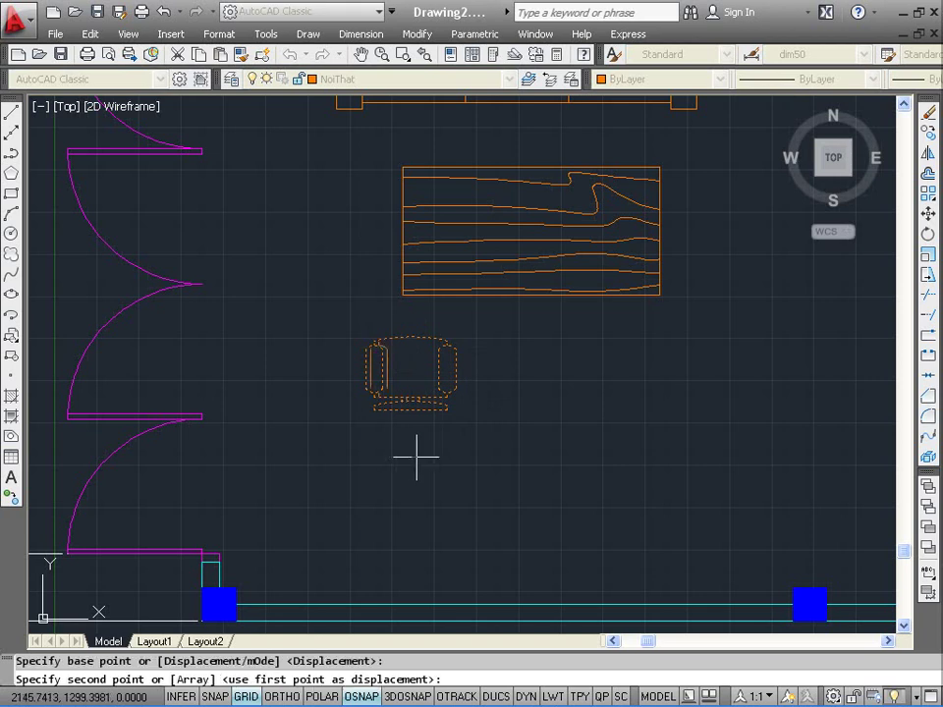
key(F8)
click(625, 458)
key(Return)
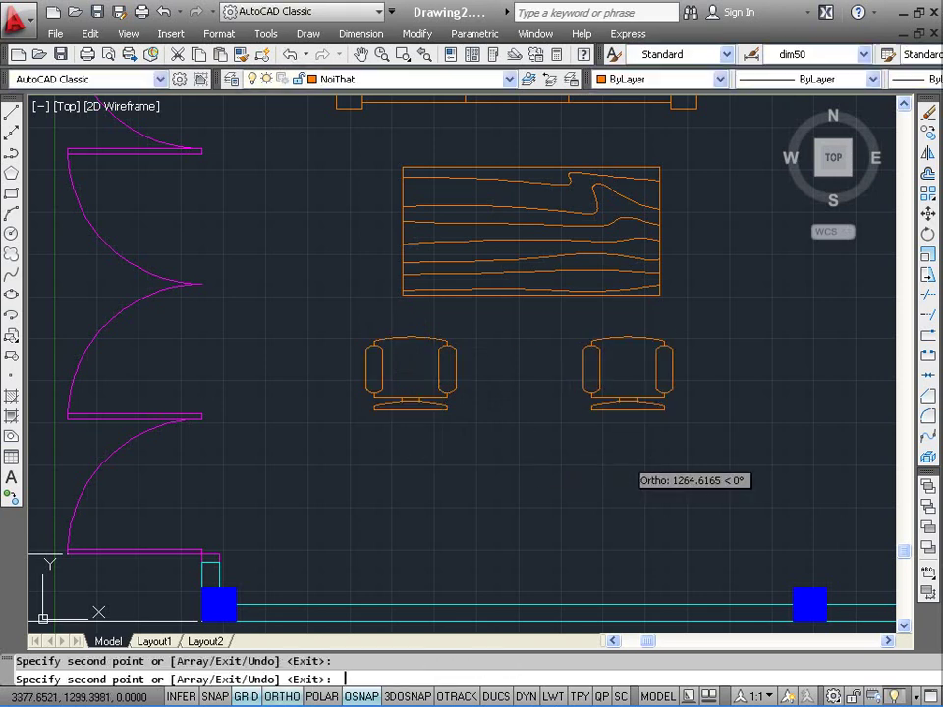
scroll(344, 334, down, 4)
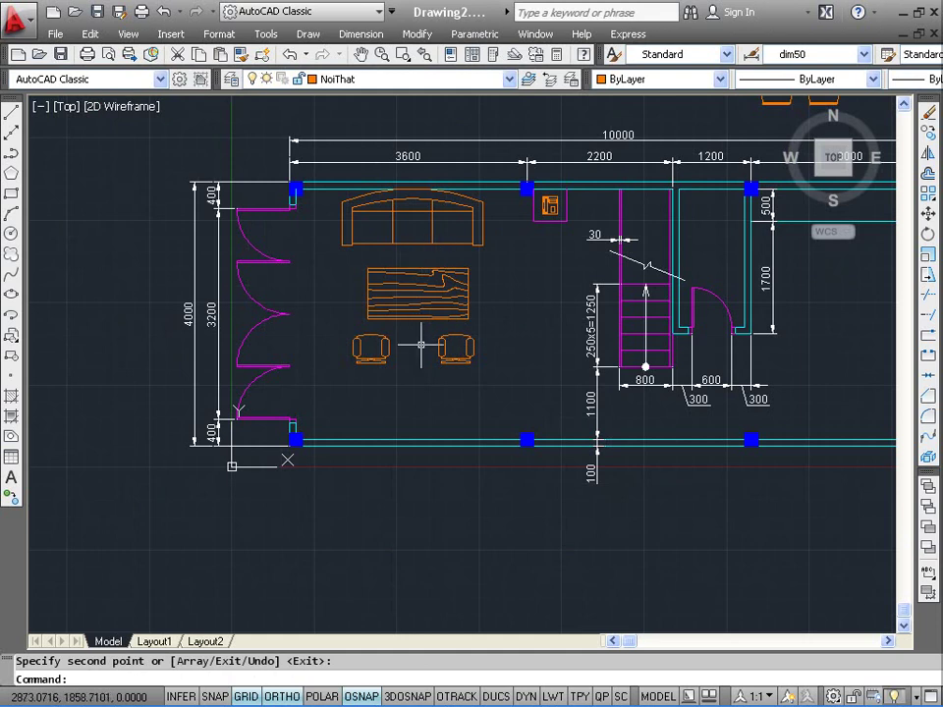
text(m)
Step: Shift the coffee table and both armchairs slightly to the left
key(Return)
click(488, 380)
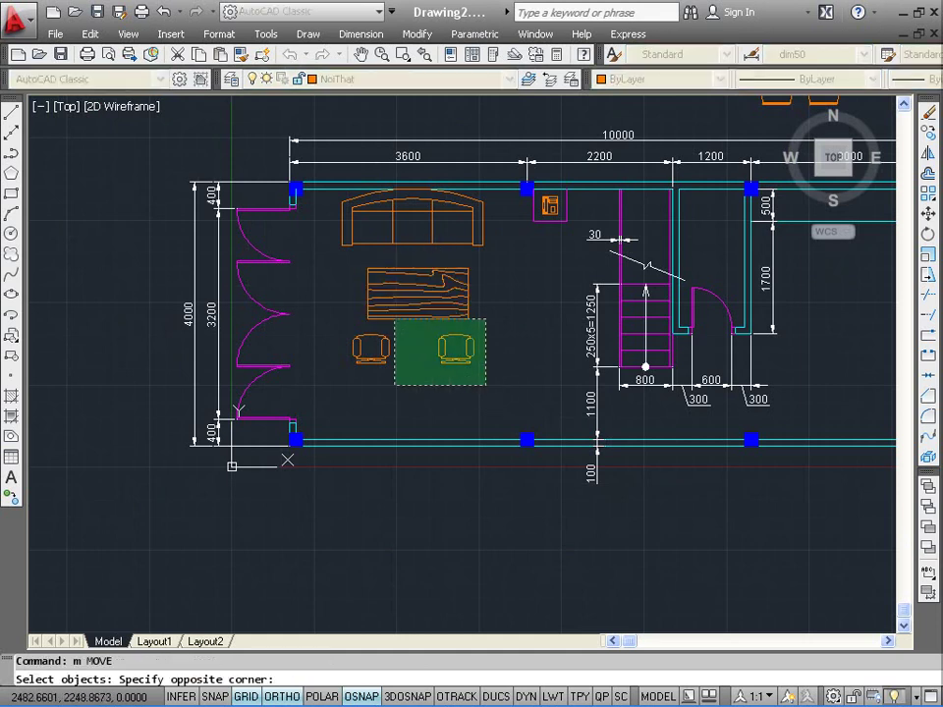
click(389, 314)
key(Return)
click(370, 268)
click(361, 267)
scroll(409, 290, down, 3)
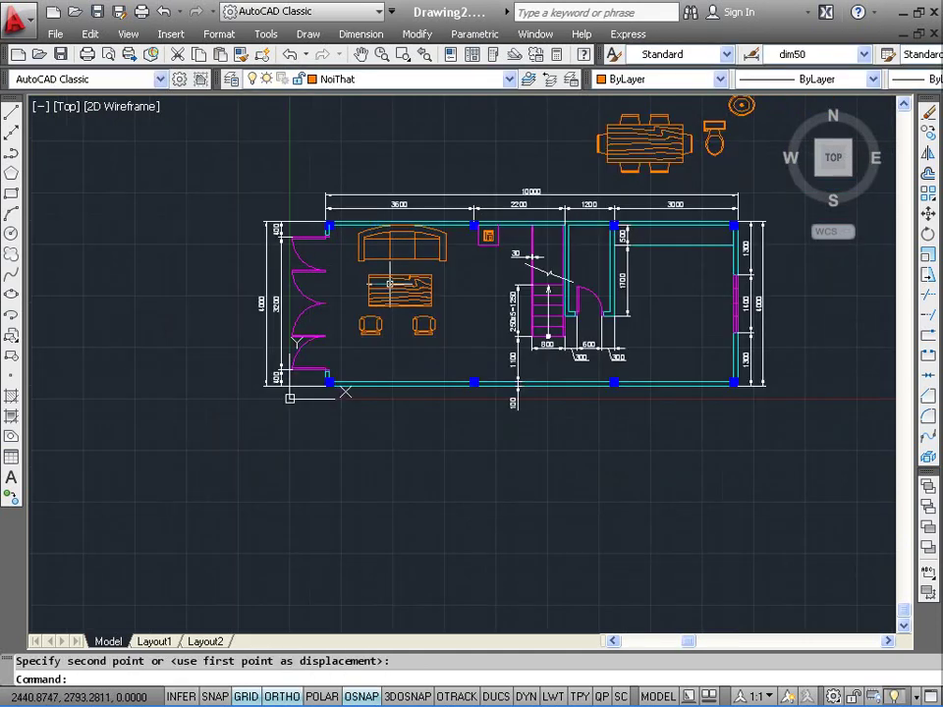
scroll(663, 135, up, 2)
scroll(663, 134, up, 2)
Step: Move the toilet block to the top of the 1200 room
text(m)
key(Return)
key(Return)
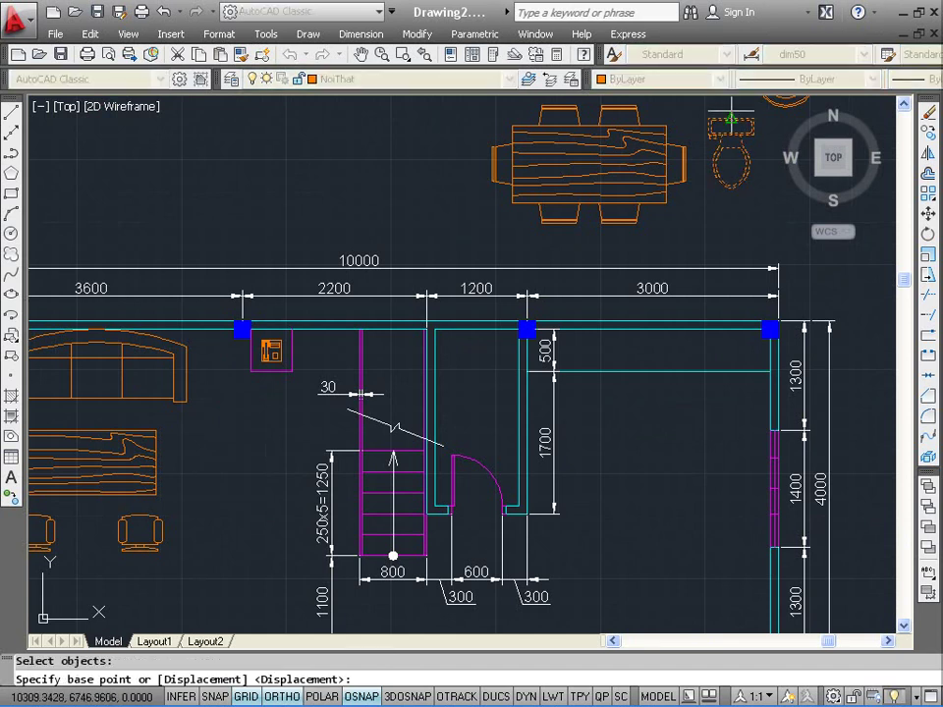
click(729, 119)
key(F8)
scroll(472, 337, up, 3)
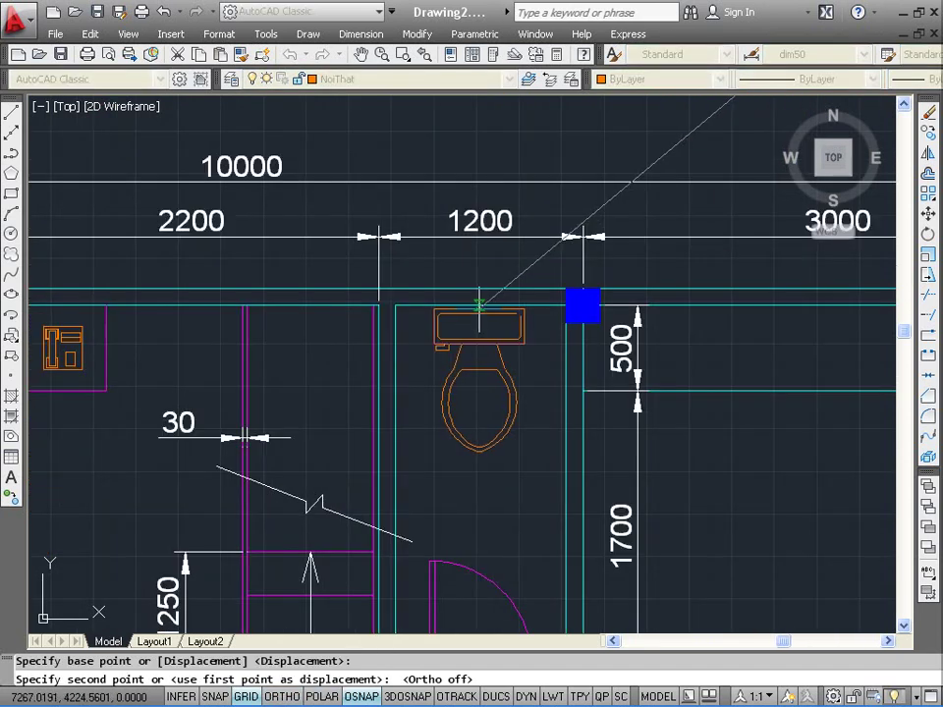
click(481, 308)
scroll(518, 276, down, 3)
Step: Move the washbasin block below the toilet
key(Return)
click(722, 116)
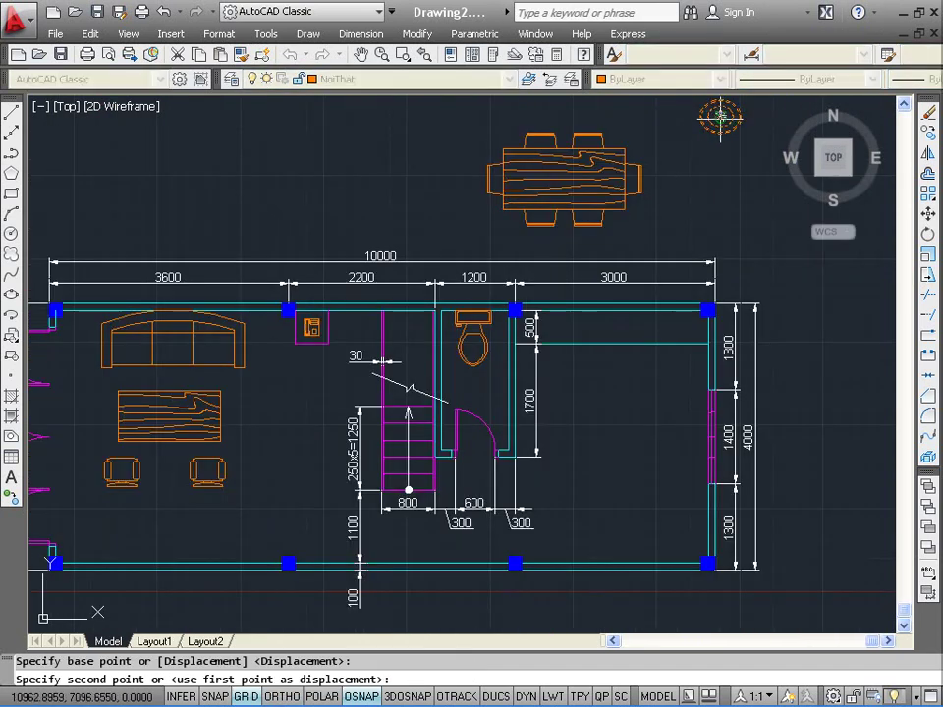
scroll(510, 385, up, 3)
click(451, 429)
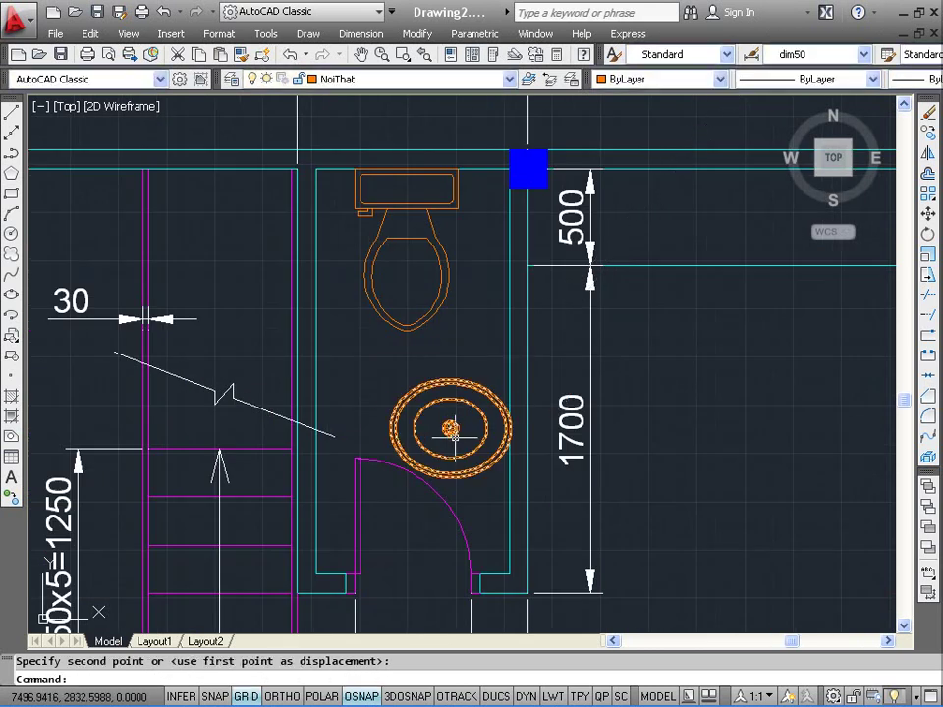
Step: Rotate the washbasin 90° around its middle
scroll(476, 518, up, 2)
scroll(479, 489, up, 2)
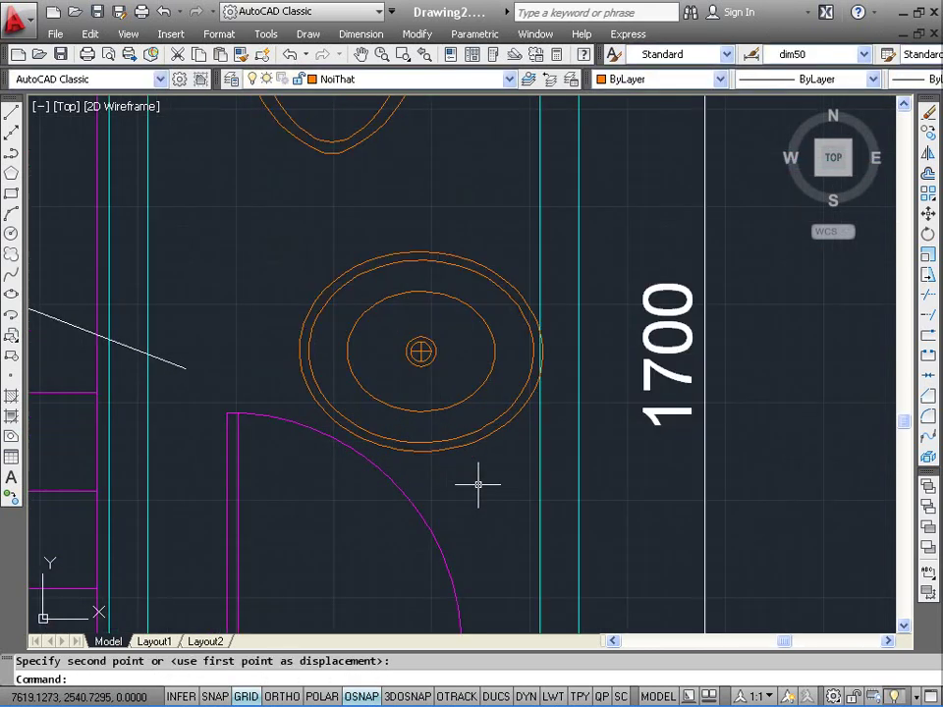
text(ro)
key(Return)
click(433, 347)
click(451, 342)
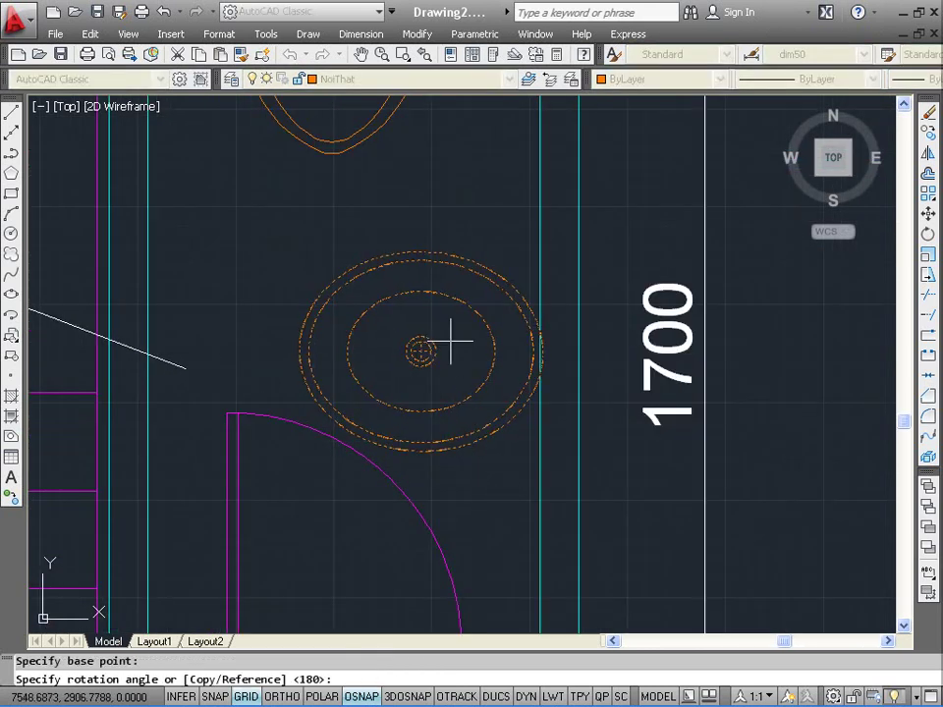
text(90)
key(Return)
Step: Move the washbasin so its edge sits against the room's right wall line
text(m)
key(Return)
click(490, 257)
key(Return)
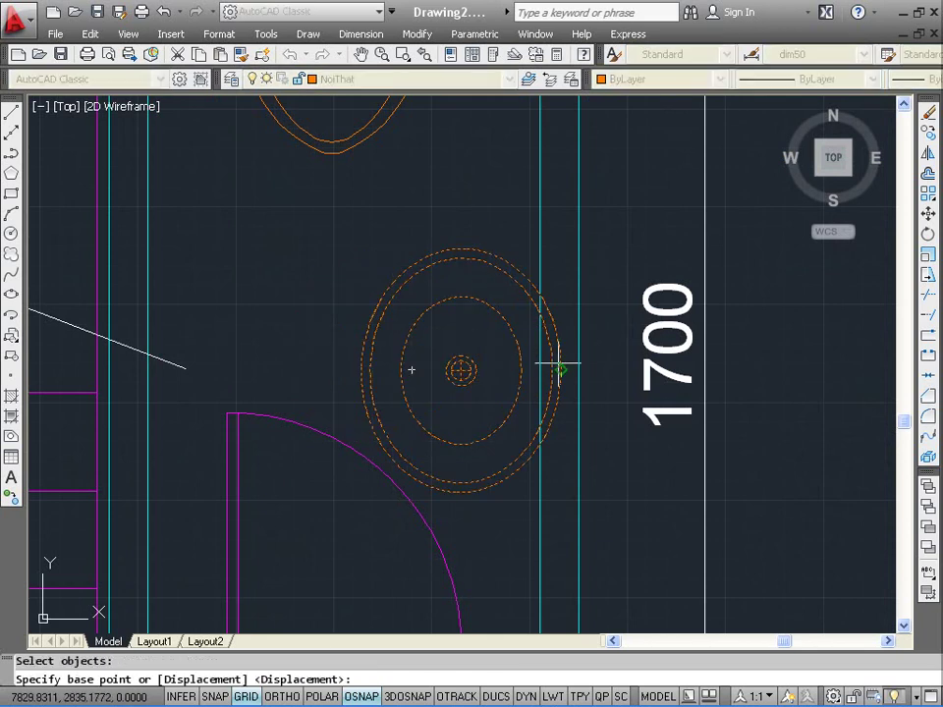
click(560, 369)
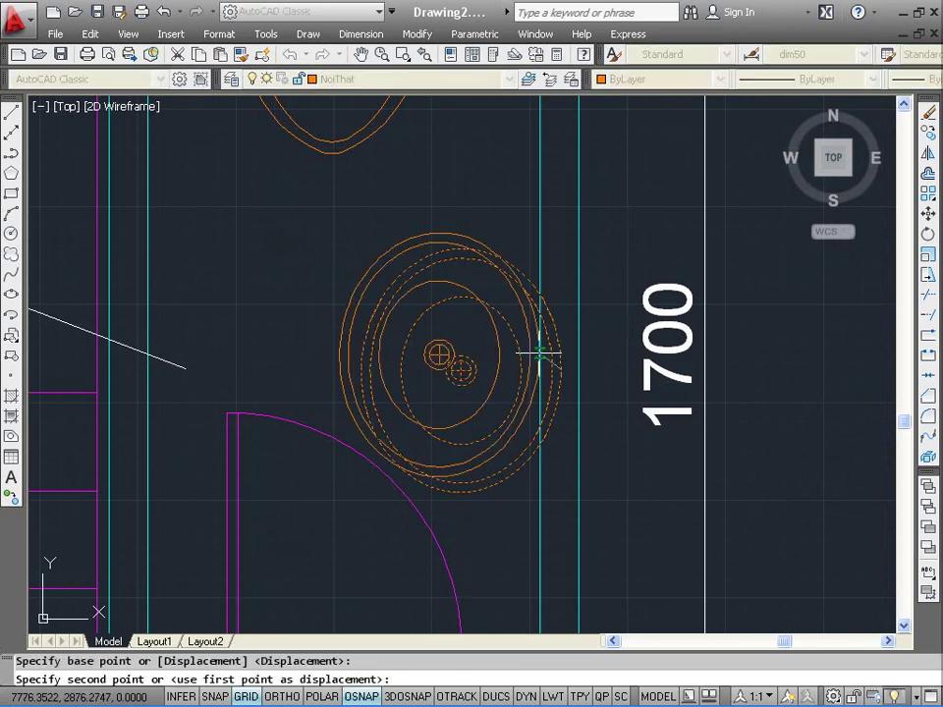
click(540, 339)
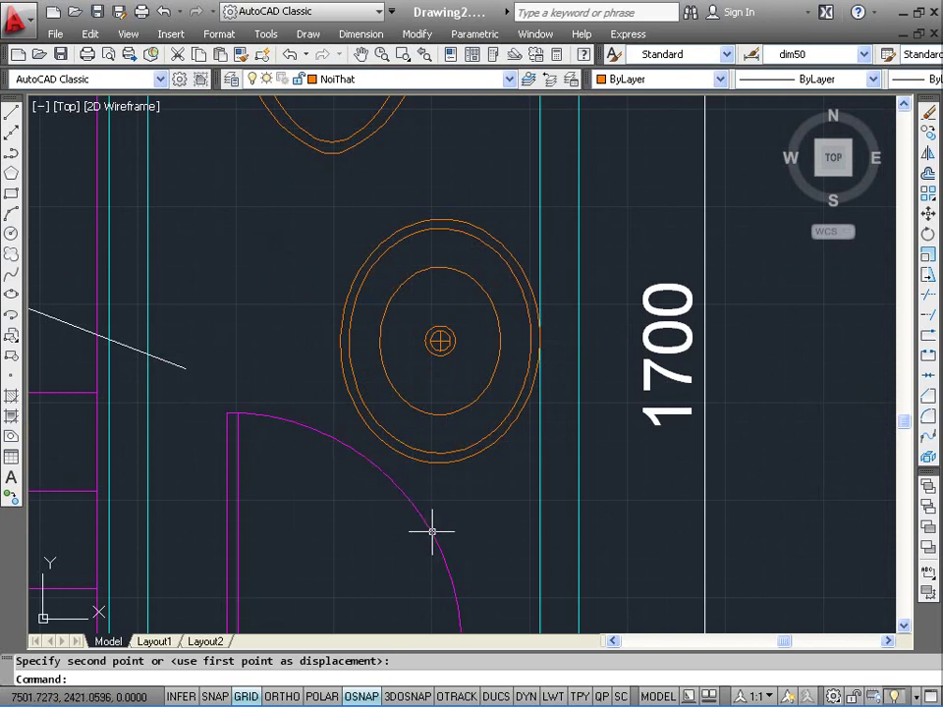
scroll(433, 268, down, 6)
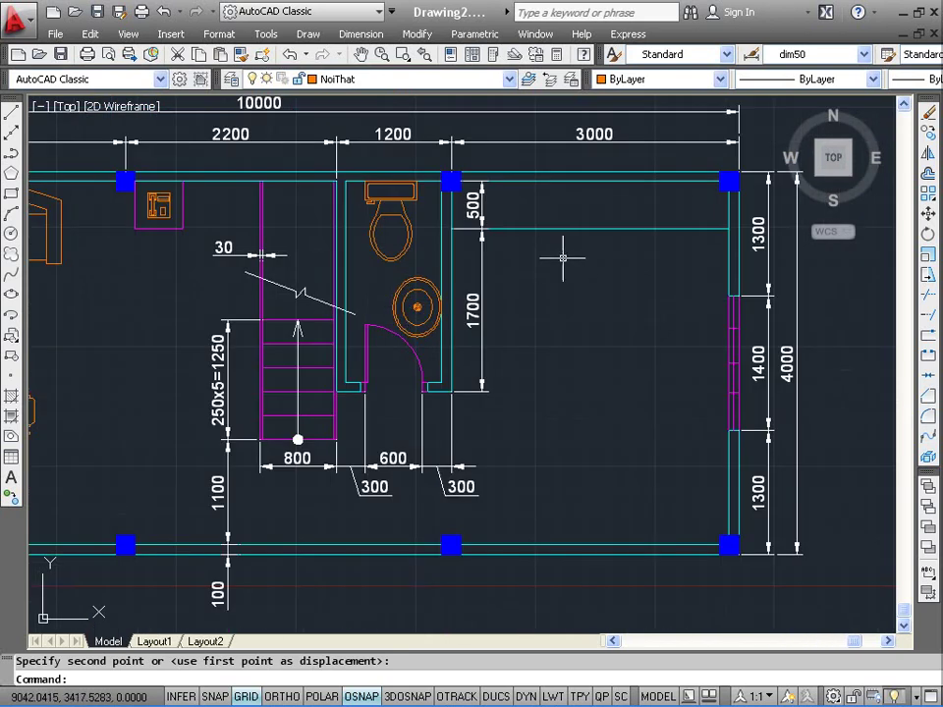
Step: Move the dining table block into the right kitchen-dining room
scroll(555, 263, down, 3)
scroll(531, 245, down, 2)
scroll(540, 167, up, 2)
text(m)
key(Return)
click(511, 177)
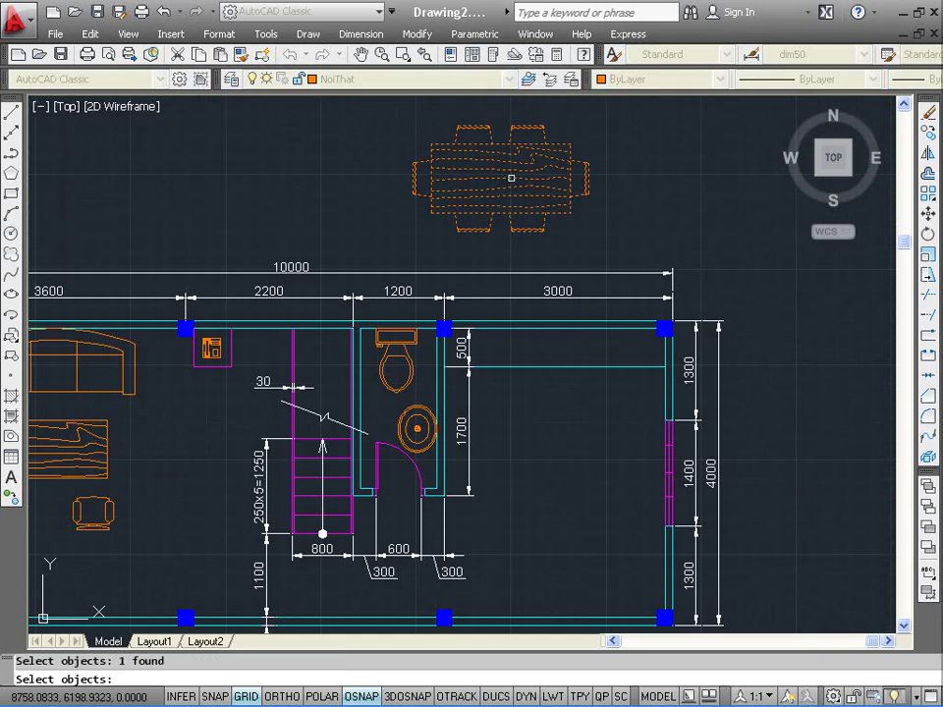
key(Return)
click(511, 178)
scroll(514, 183, down, 2)
click(537, 391)
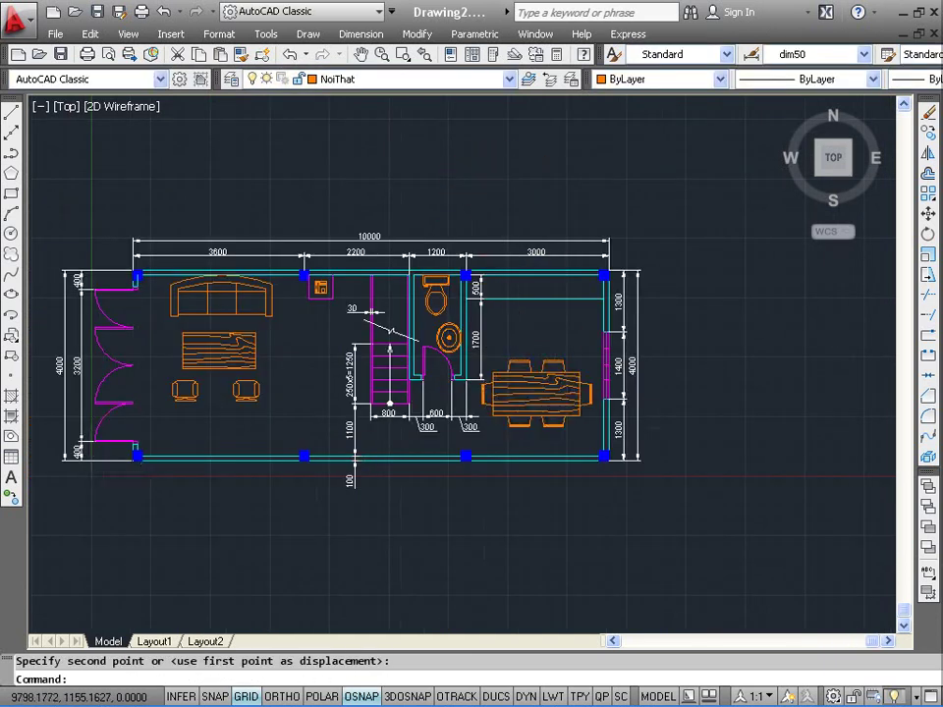
scroll(551, 400, up, 2)
Step: Rotate the dining table 90 degrees
key(Return)
click(540, 392)
click(521, 378)
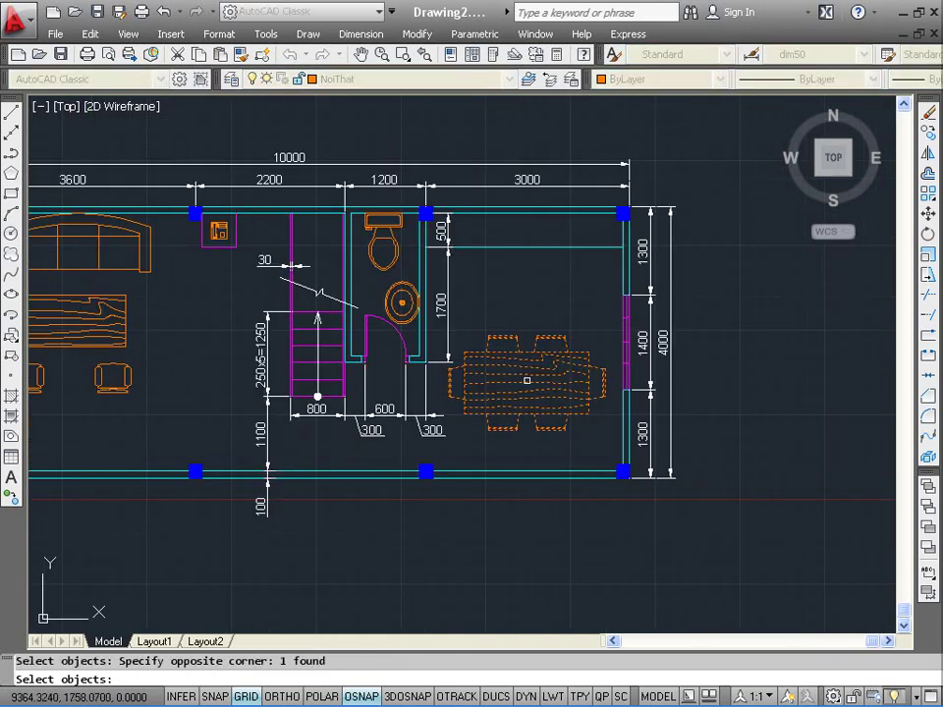
key(Return)
click(527, 383)
text(0)
key(Return)
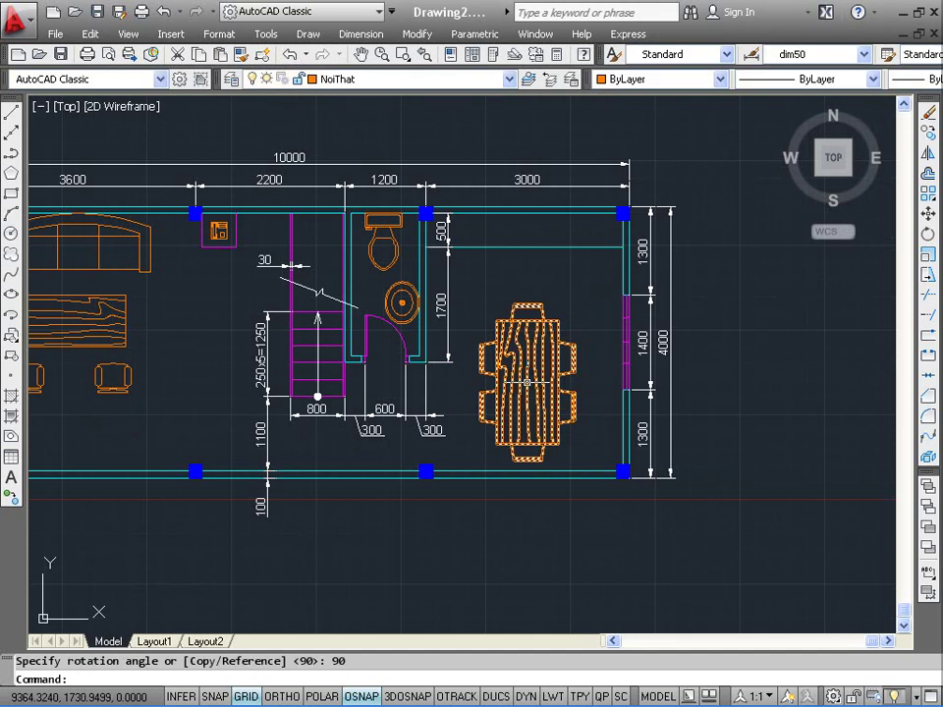
Step: Nudge the dining table slightly upward
text(m)
key(Return)
click(568, 295)
click(568, 280)
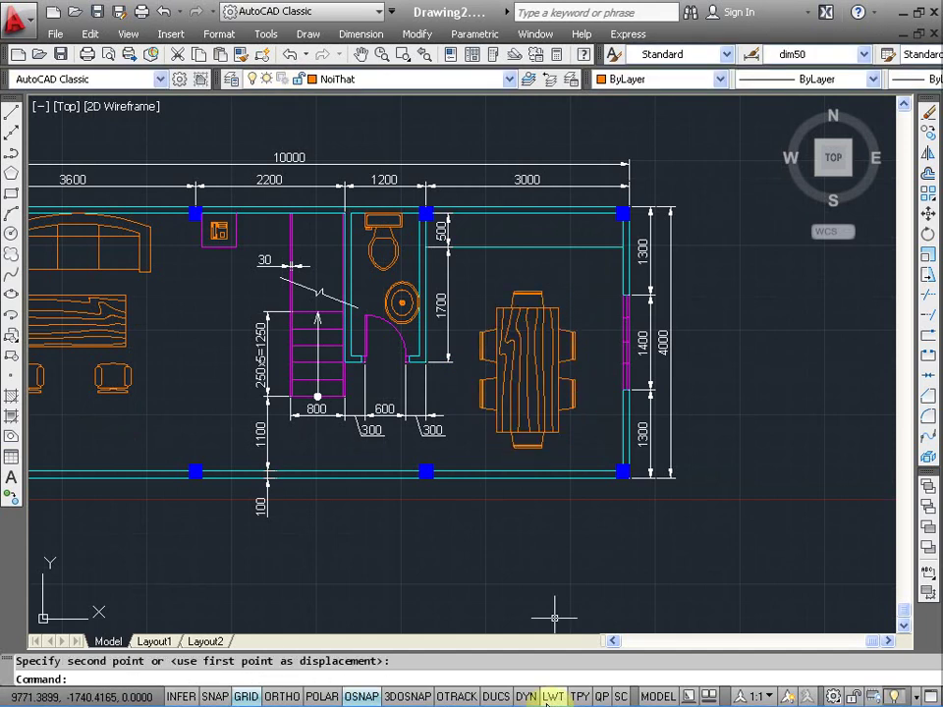
Step: Check the reference floor plan PDF, then return to the AutoCAD drawing
click(484, 693)
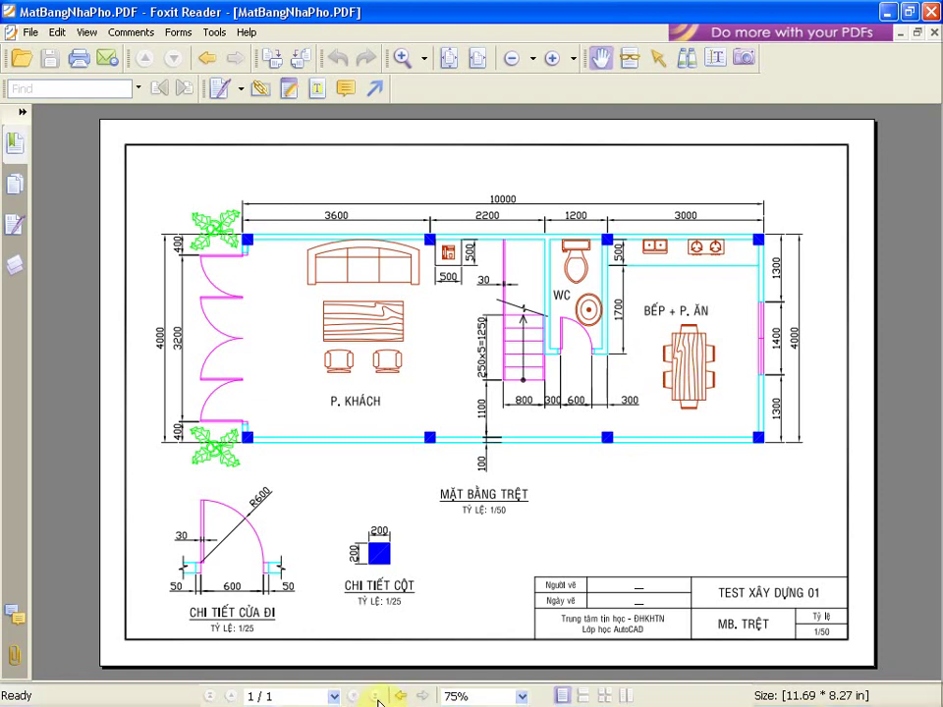
click(325, 693)
key(Escape)
scroll(602, 420, up, 4)
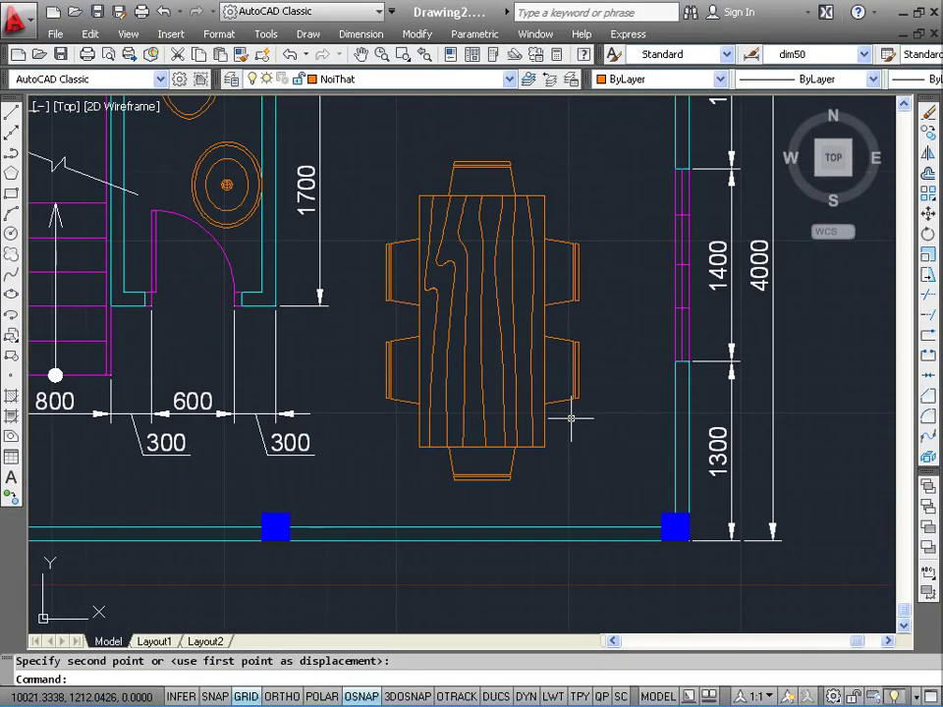
text(so)
Step: Scale the dining table by 0.7 around its midpoint
key(Escape)
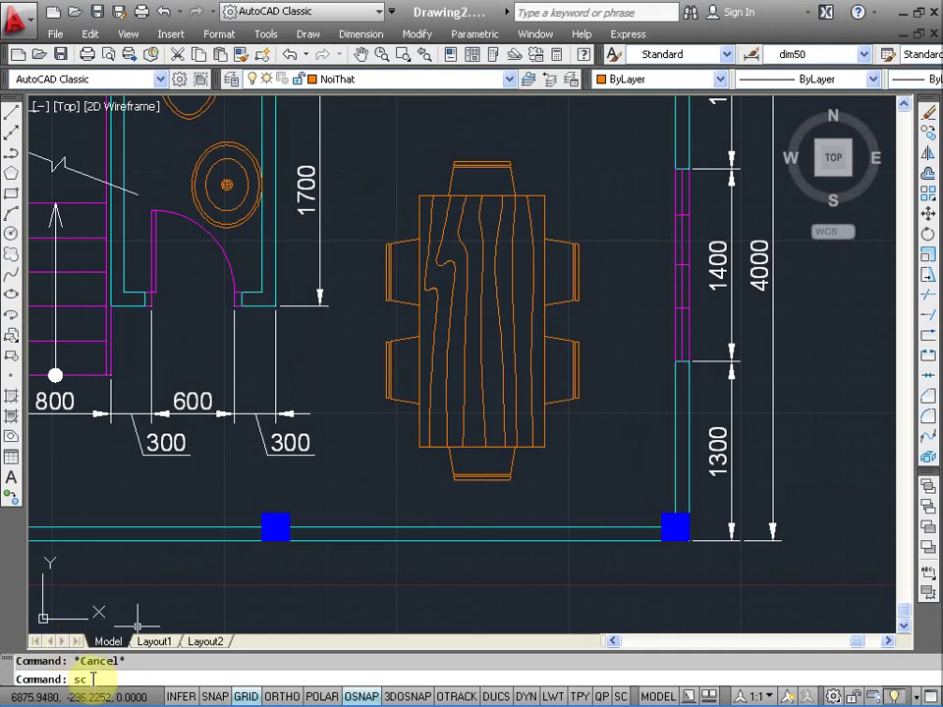
key(Return)
click(481, 300)
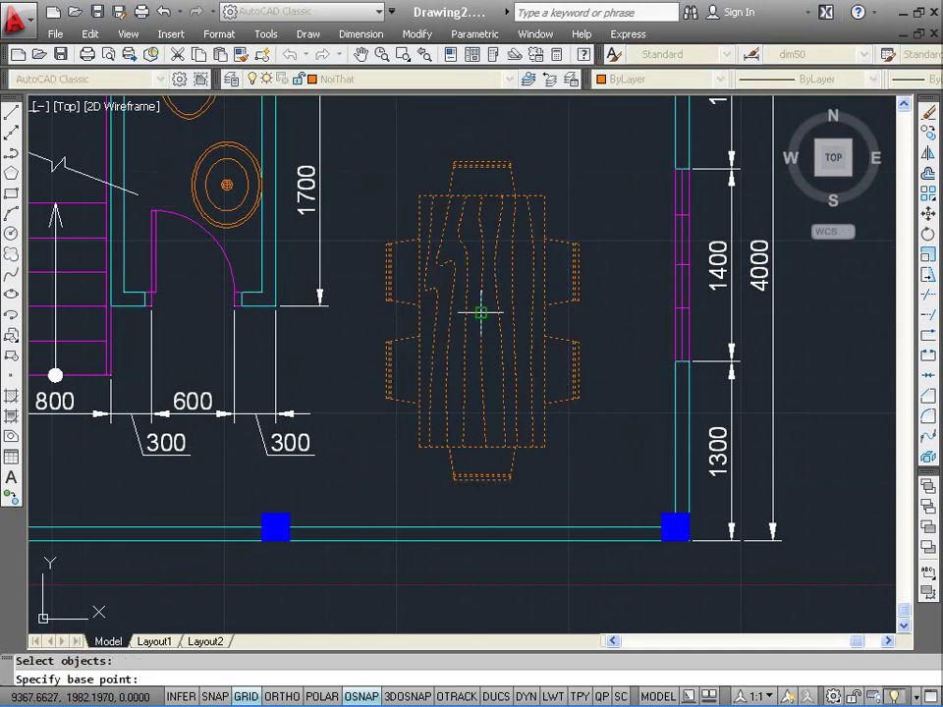
click(480, 313)
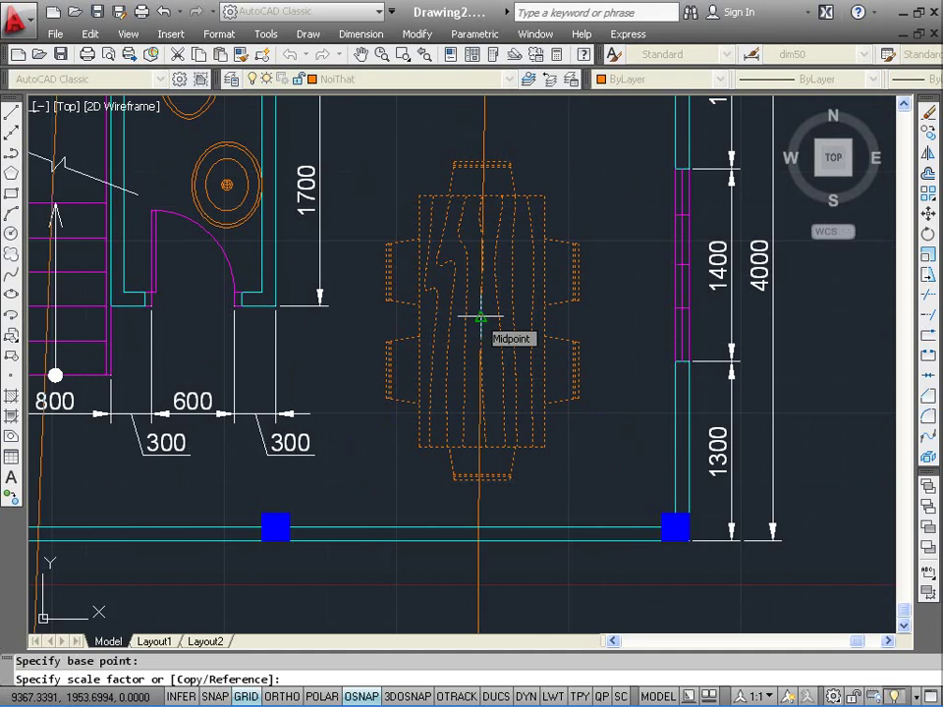
text(0.7)
key(Return)
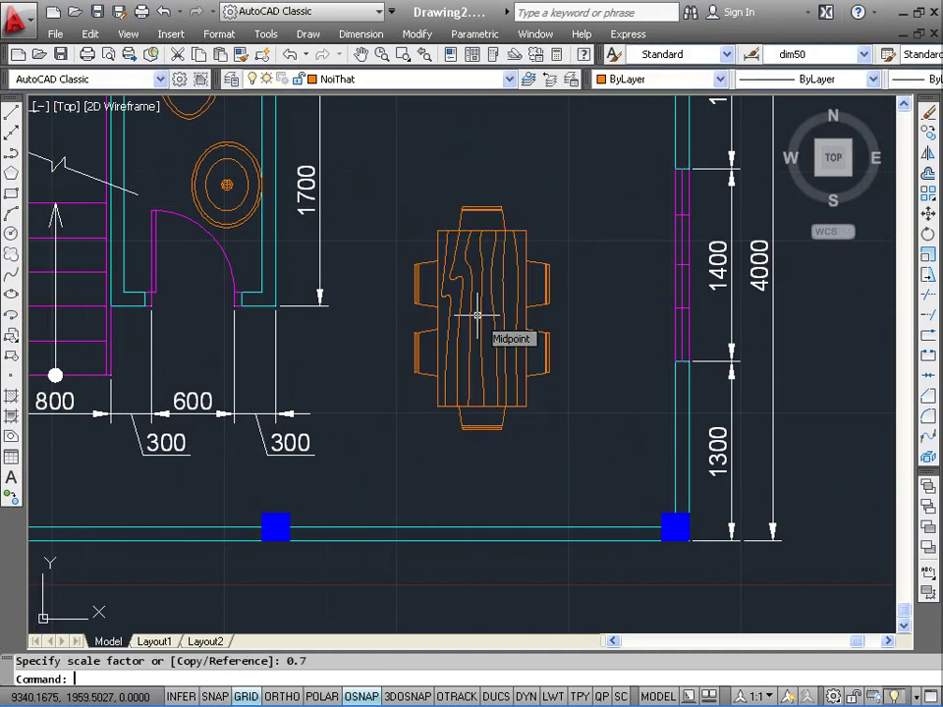
Step: Compare the furnished plan against the reference floor plan PDF, then return to AutoCAD
scroll(668, 357, down, 2)
scroll(634, 362, down, 2)
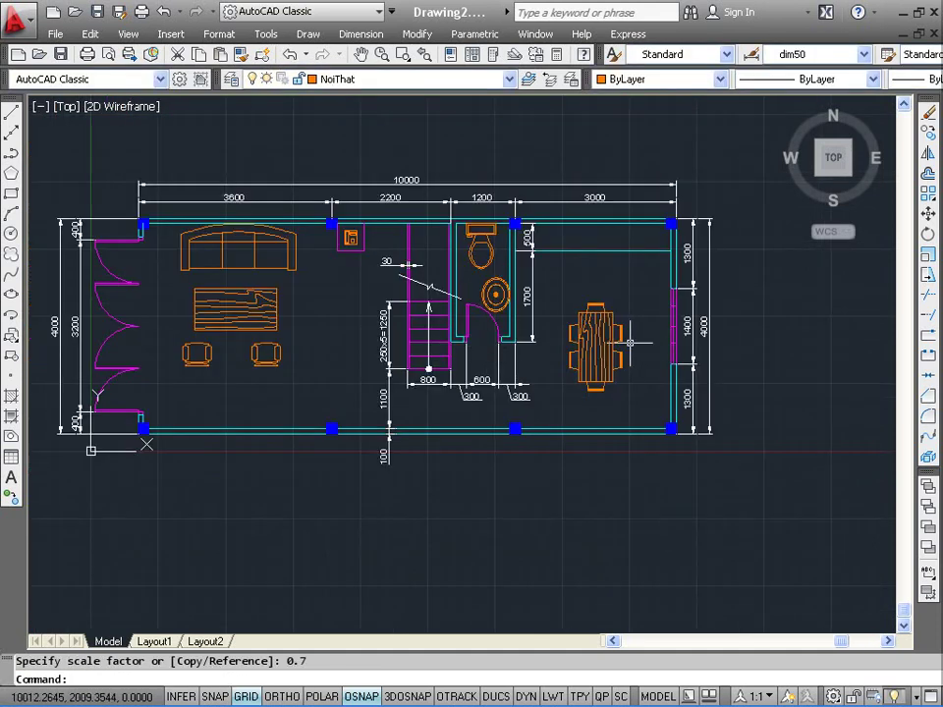
scroll(634, 363, down, 4)
scroll(613, 326, up, 3)
scroll(613, 327, up, 2)
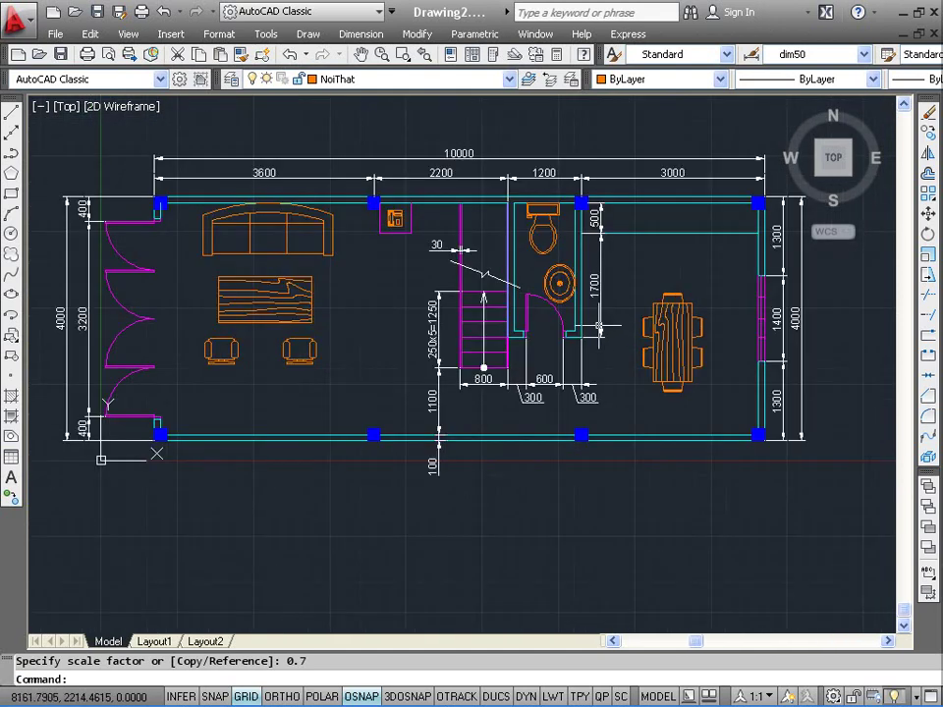
click(462, 694)
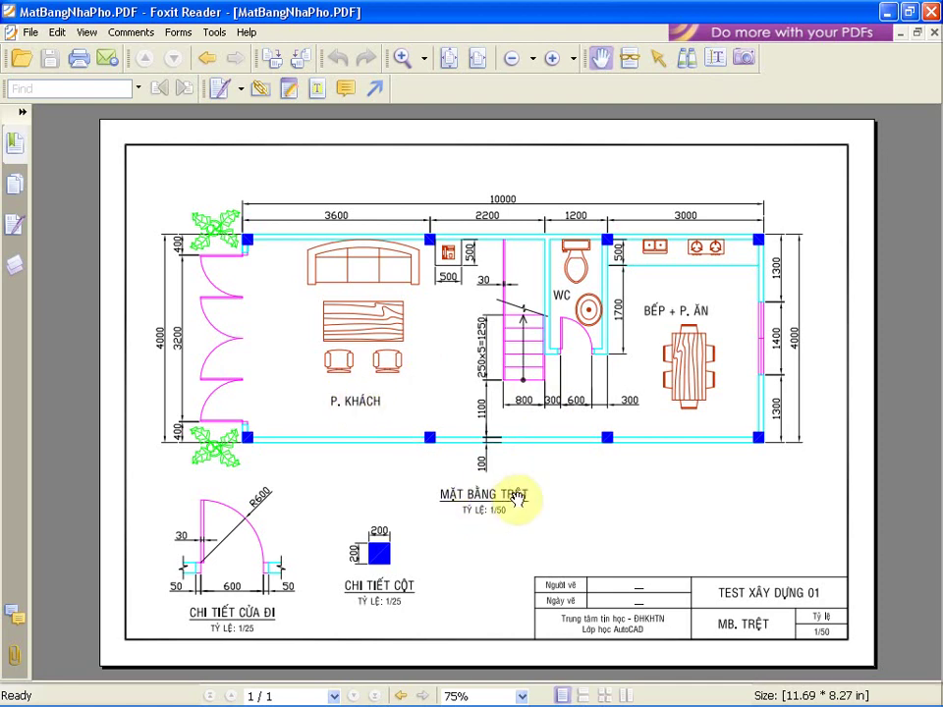
click(314, 697)
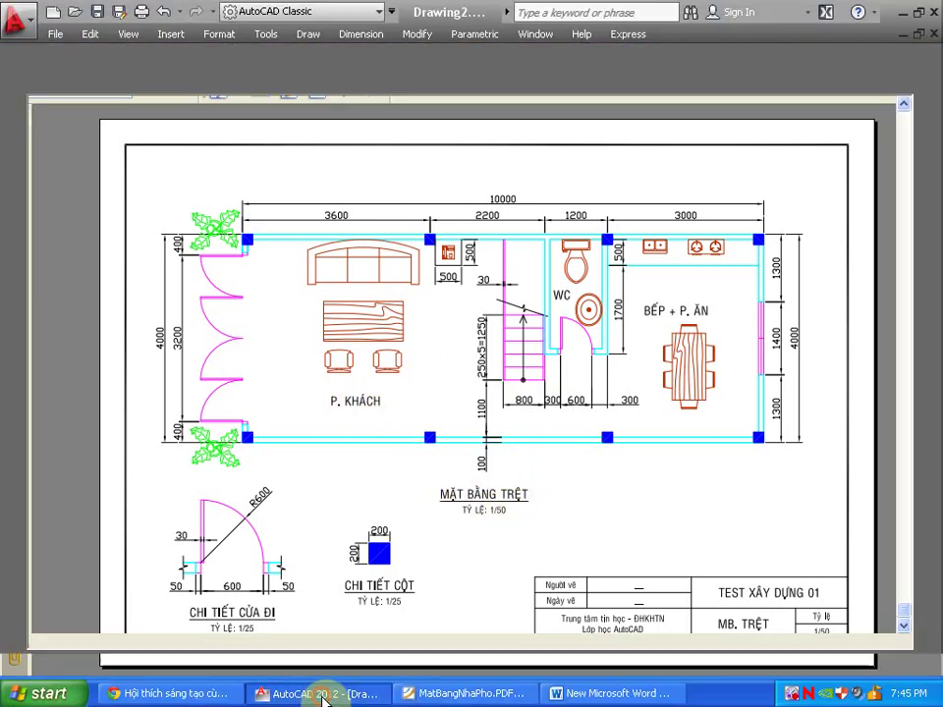
Step: In the Layer Properties Manager, create layer 'Chu' coloured red and set it current
click(329, 80)
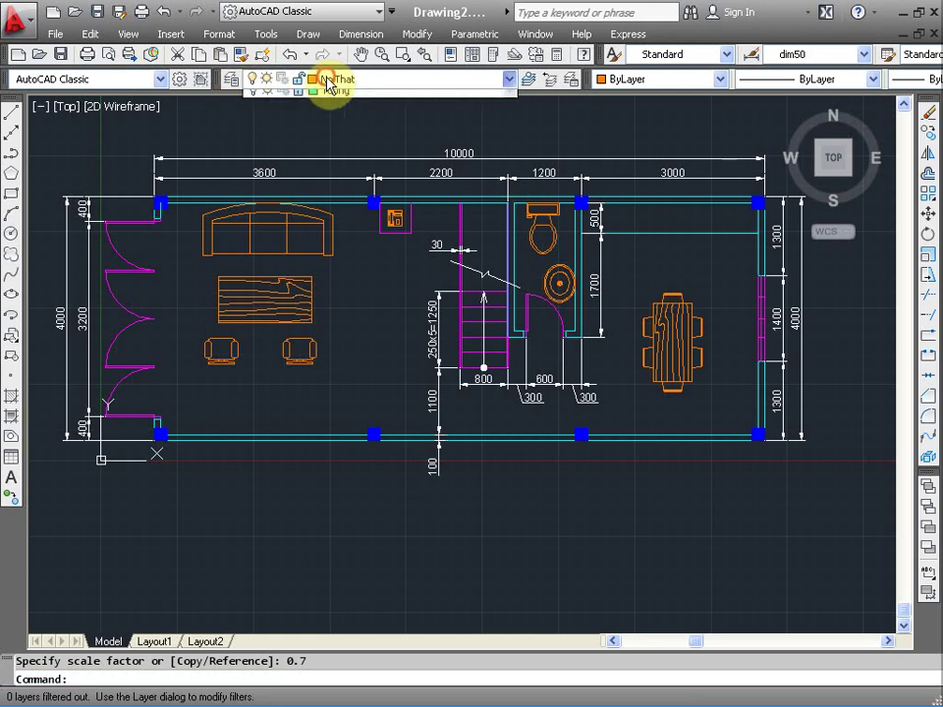
click(327, 80)
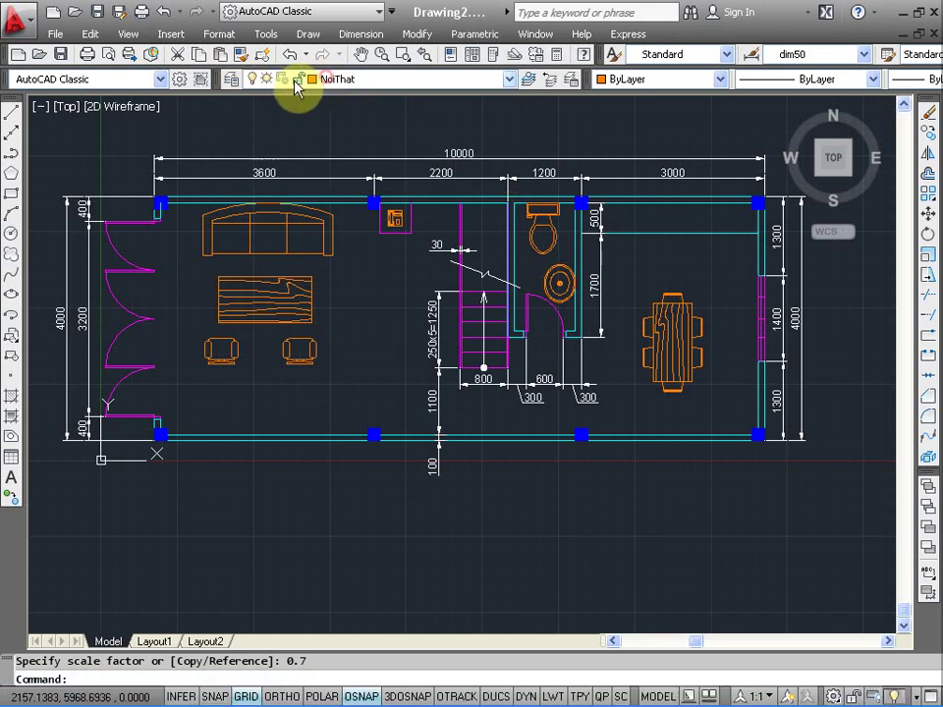
click(233, 79)
click(244, 210)
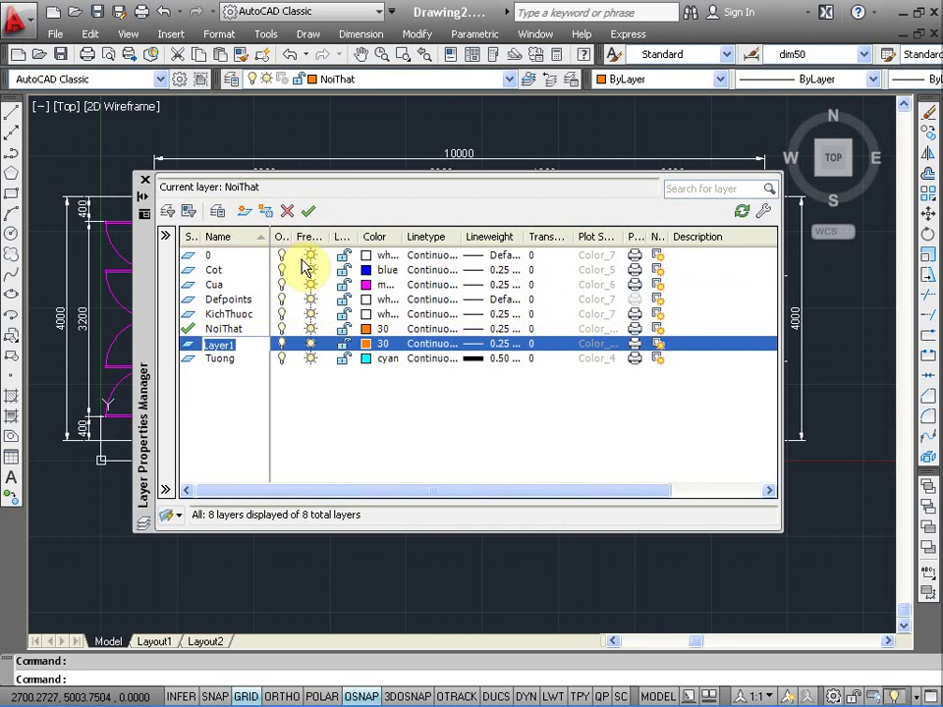
text(Chu)
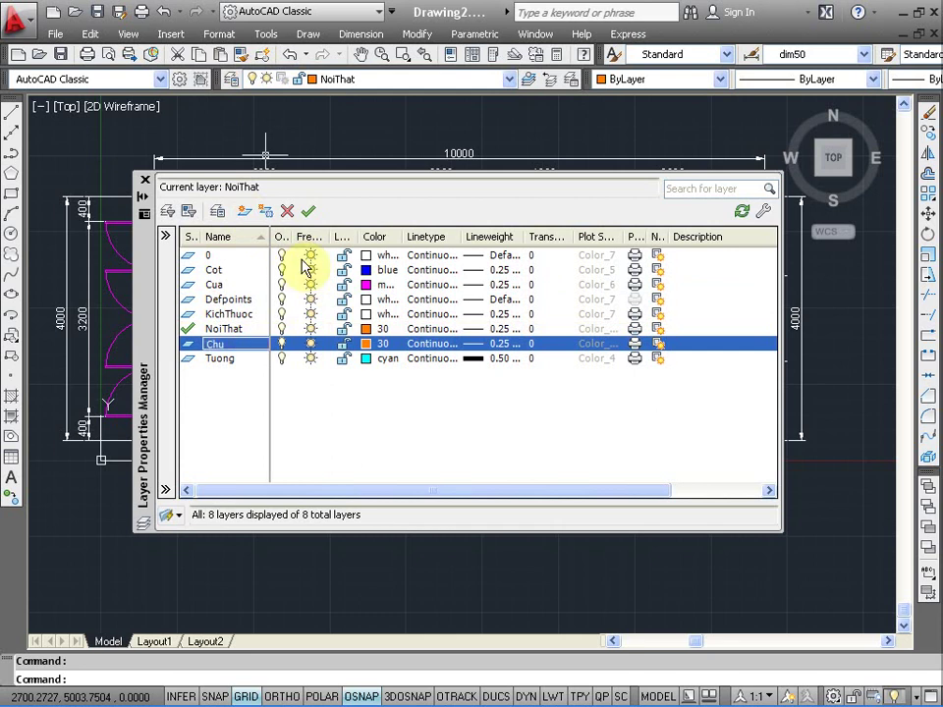
click(367, 348)
mouse_move(452, 207)
mouse_down()
mouse_move(666, 222)
mouse_move(558, 198)
mouse_up()
click(439, 394)
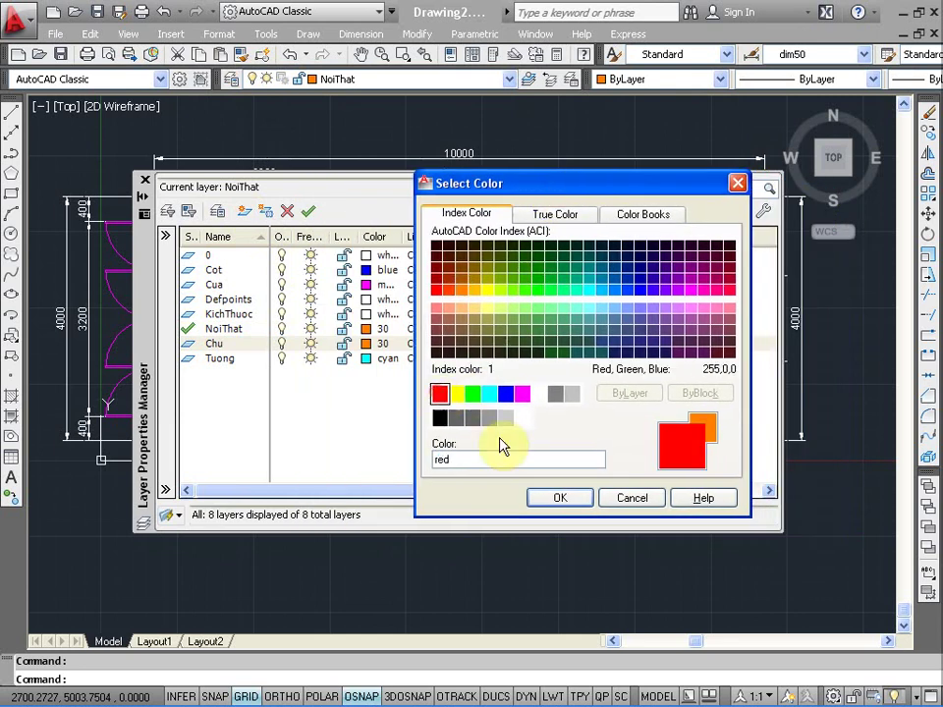
click(561, 499)
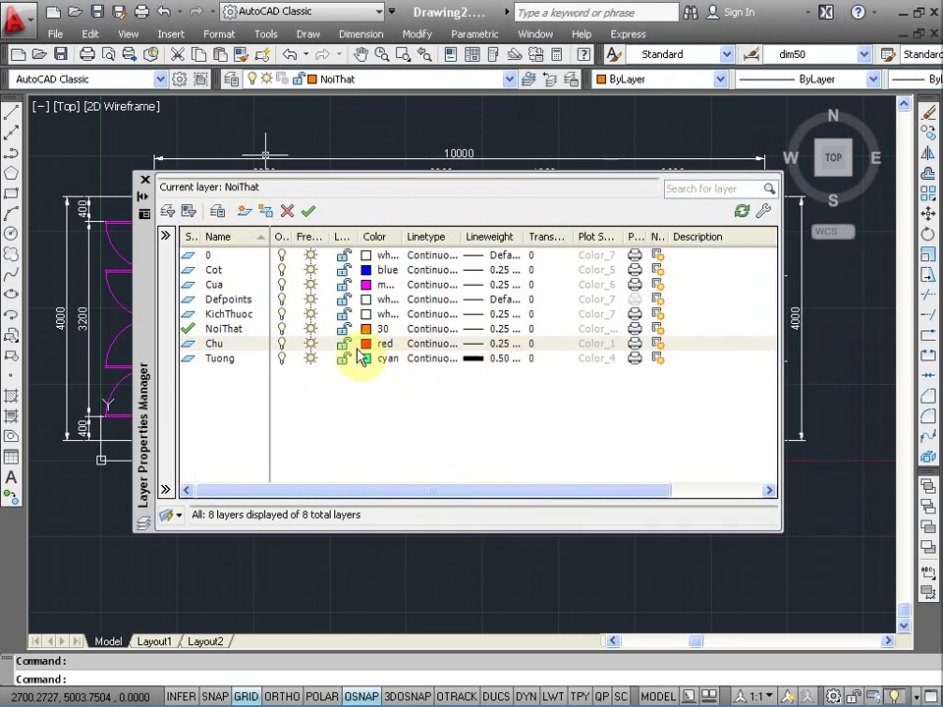
double_click(241, 346)
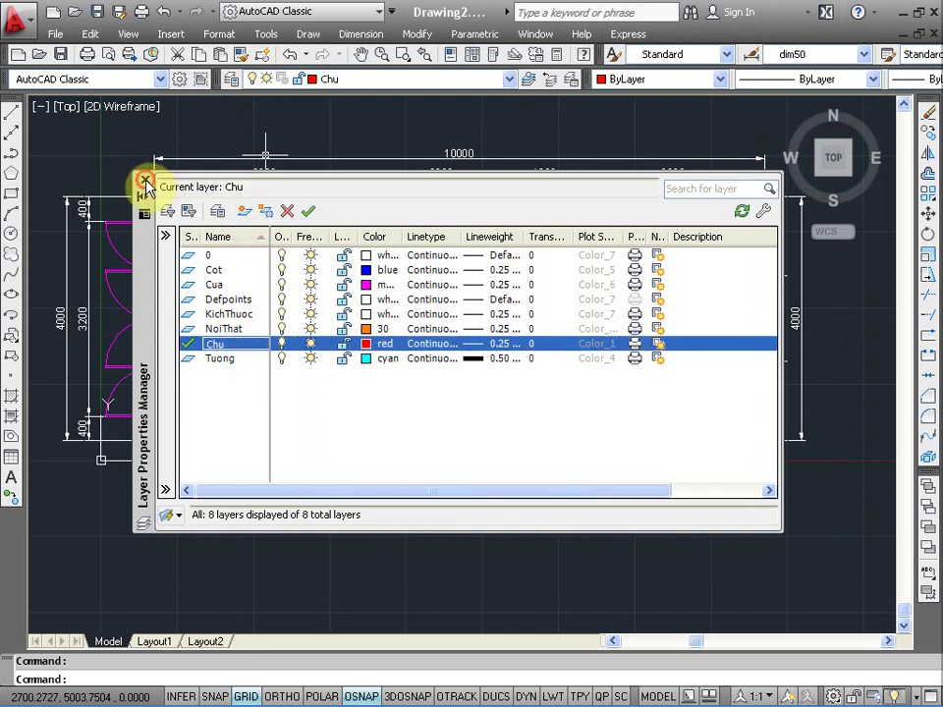
click(145, 183)
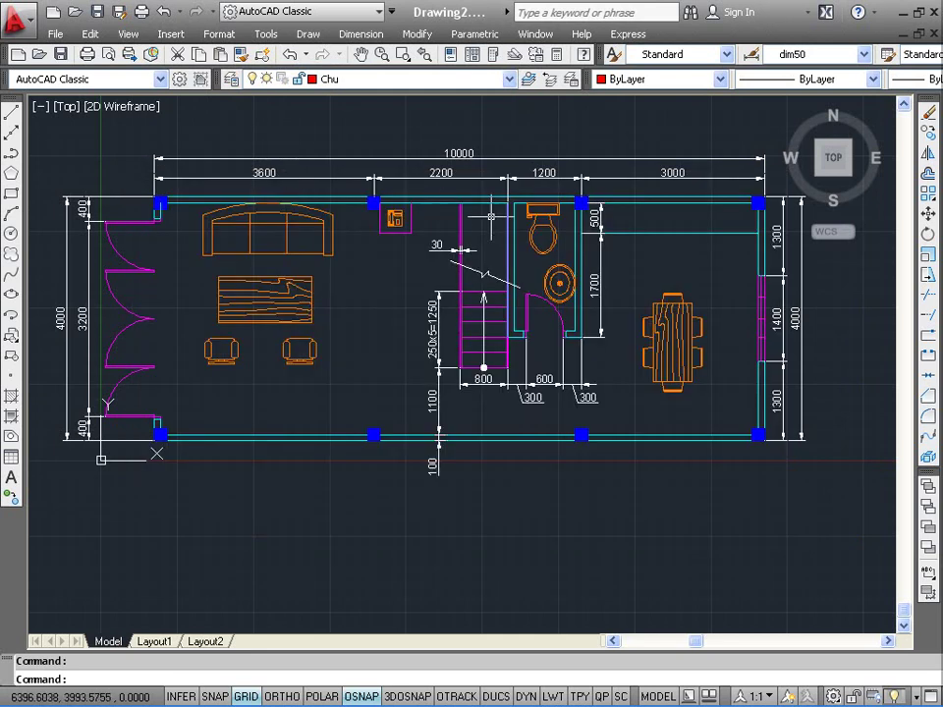
Step: Add text style 'chu' and choose VNI-Helve as its font
click(616, 55)
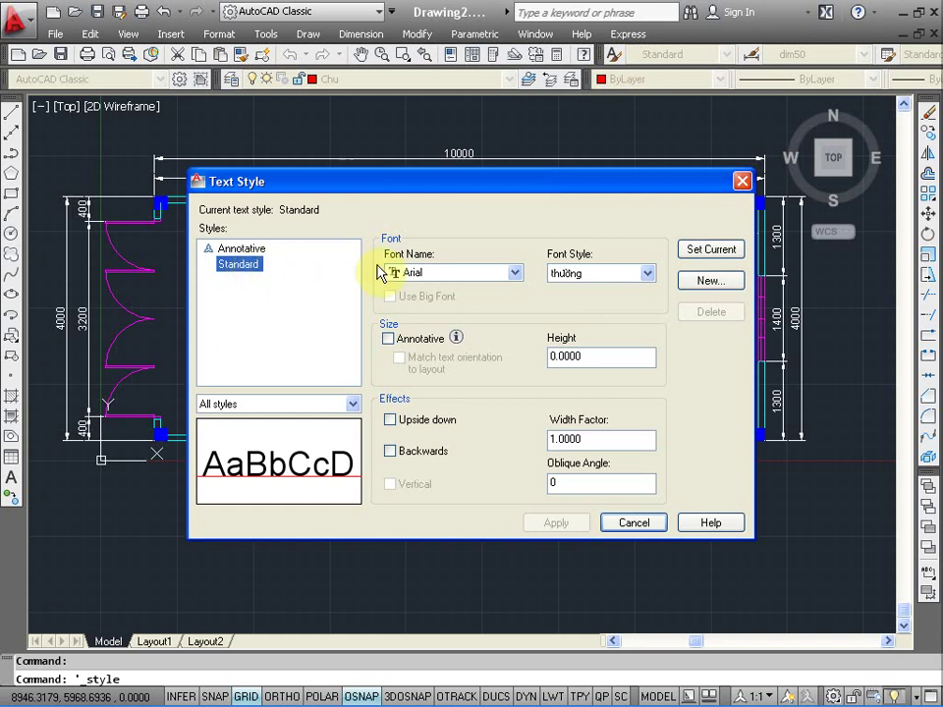
click(709, 282)
text(chu)
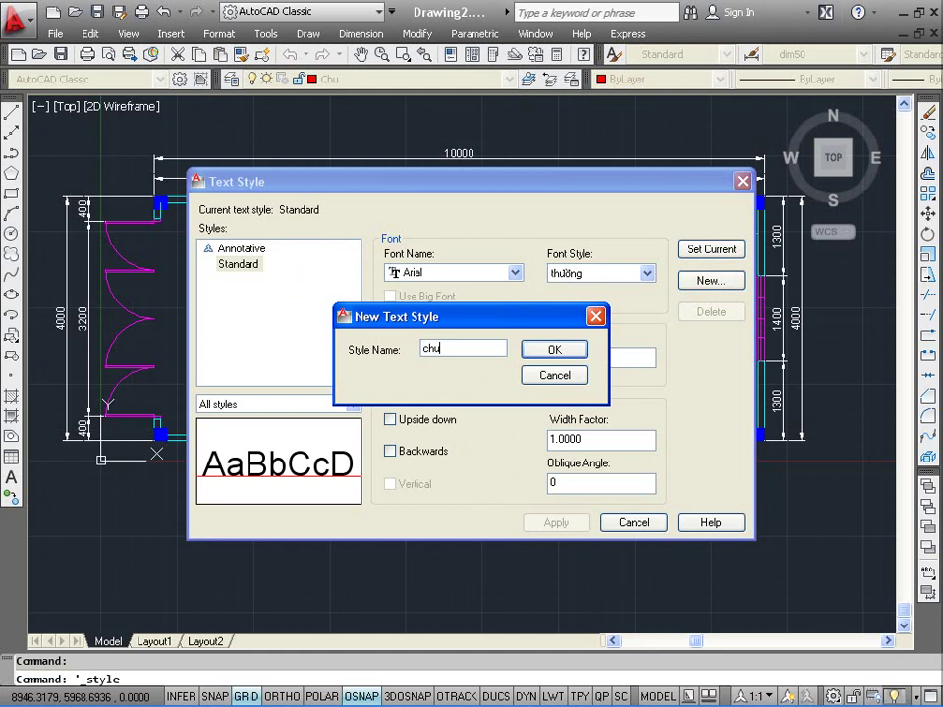
click(551, 349)
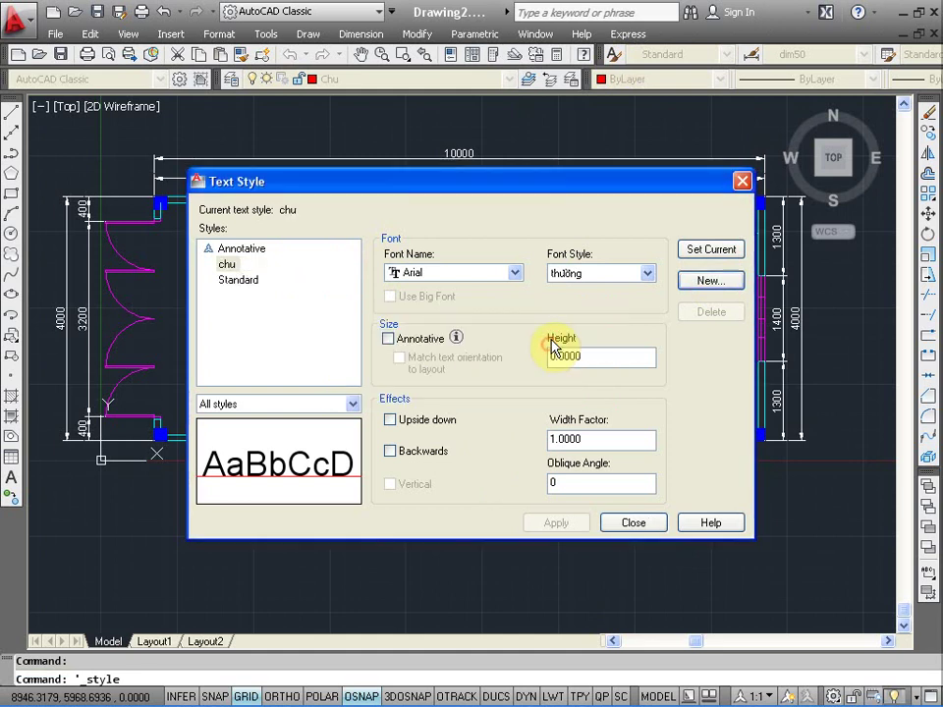
click(515, 275)
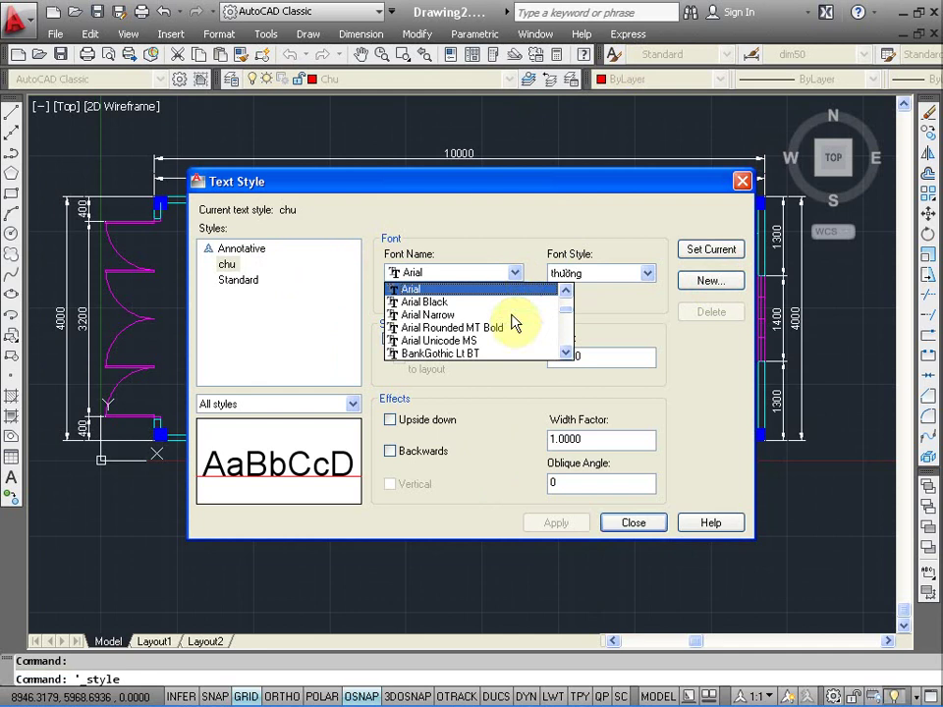
text(vni-h)
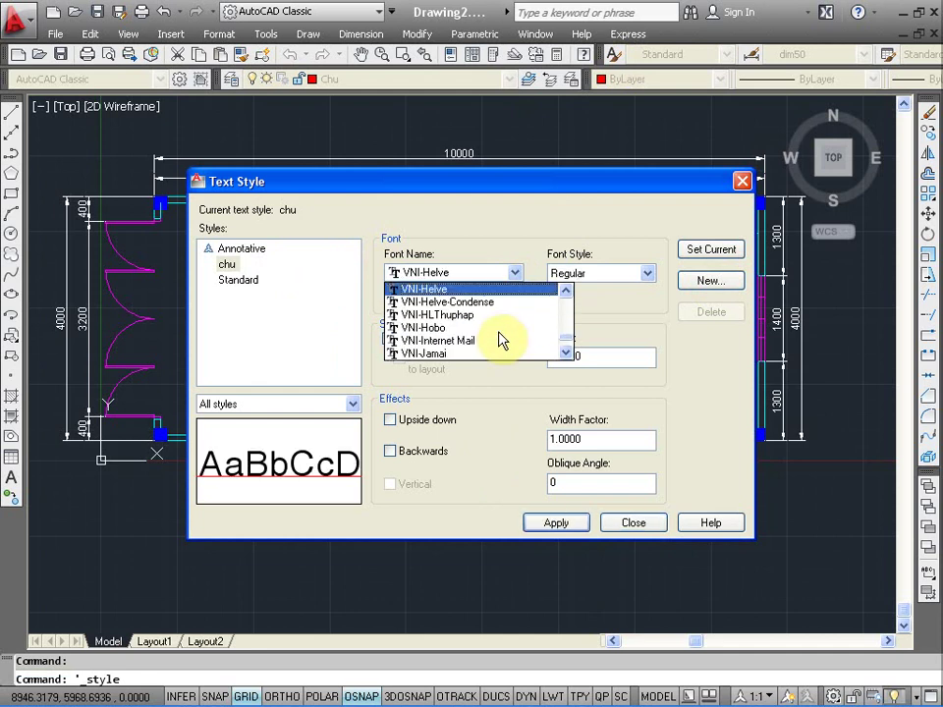
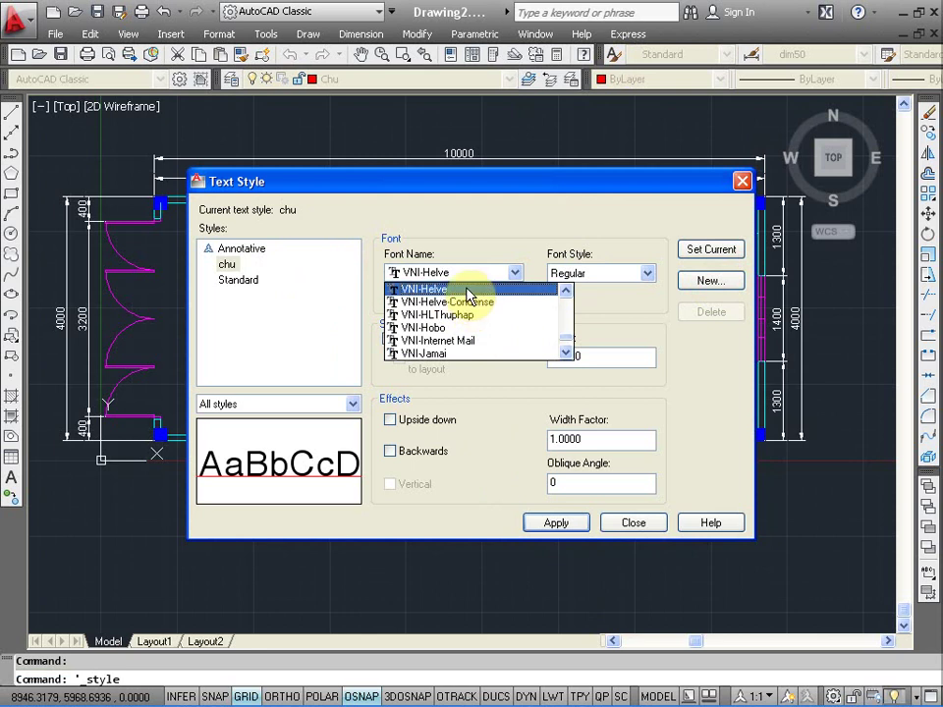
Step: Switch the chu text style to the VNI-Helve-Condense font, save it and make it current
click(472, 303)
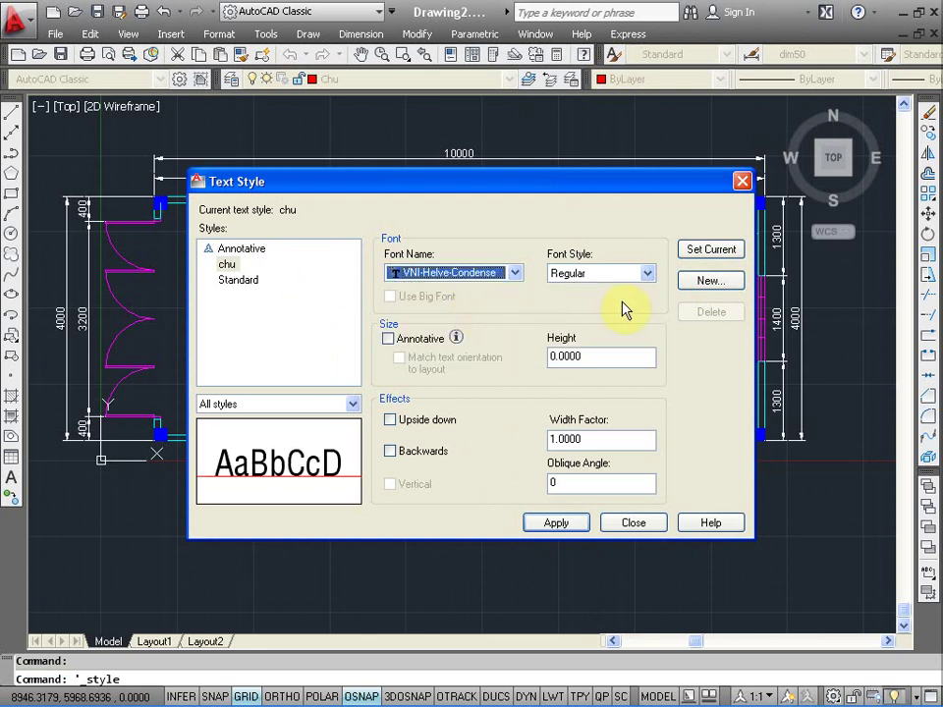
click(693, 252)
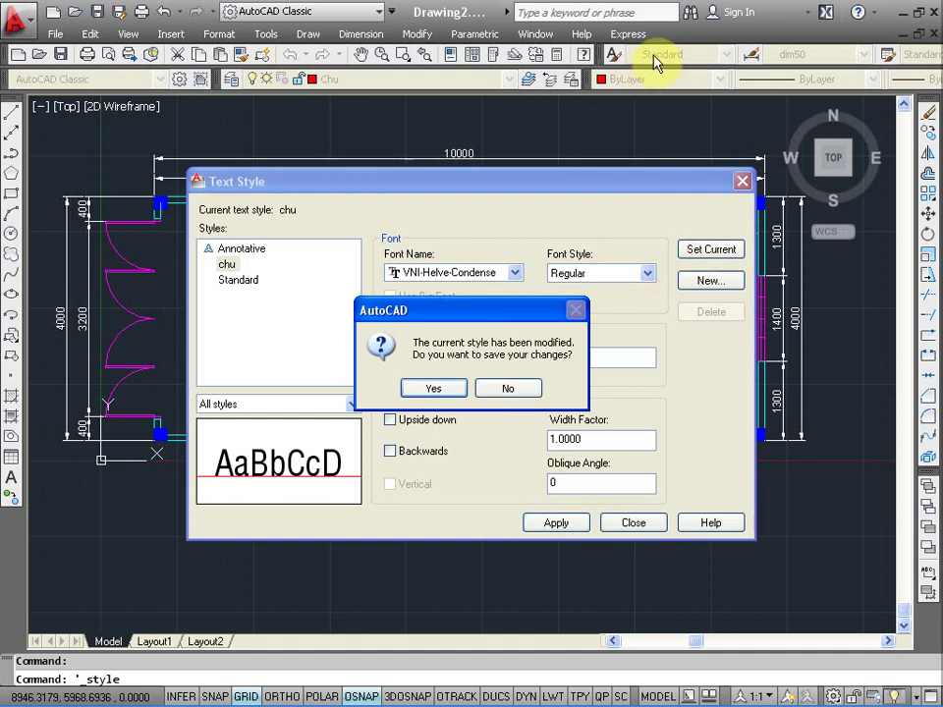
click(450, 391)
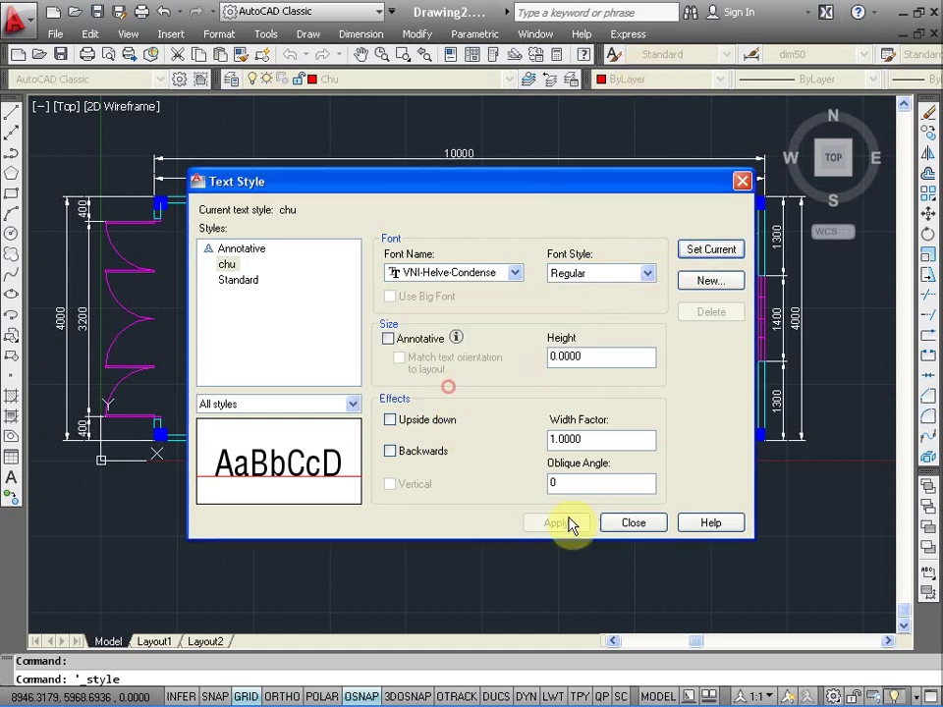
click(634, 522)
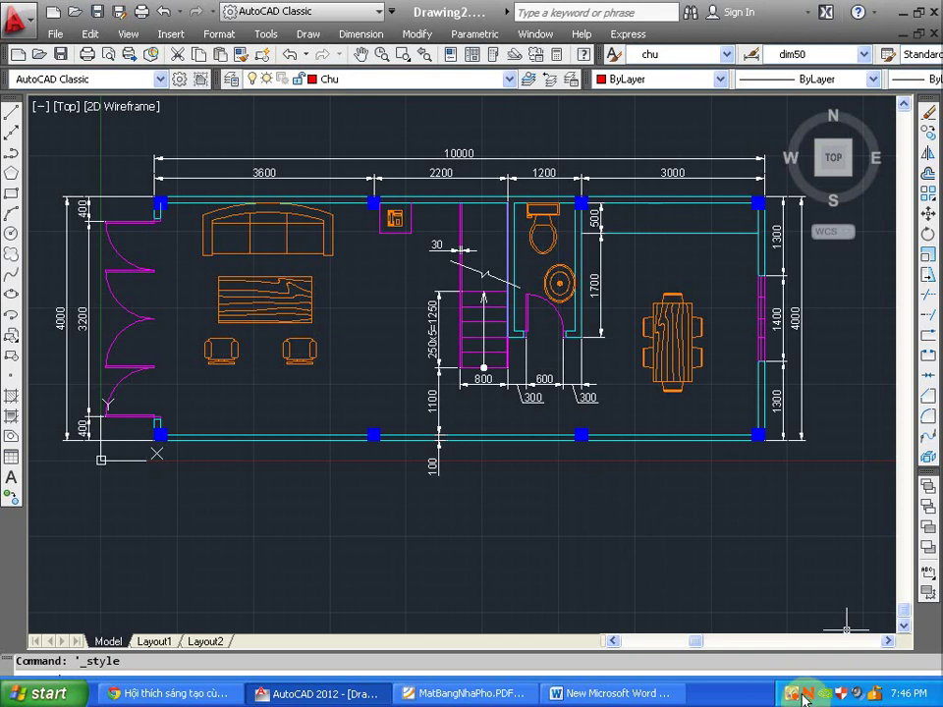
Step: Browse from My Computer through C: and Program Files into the UniKey folder
click(467, 693)
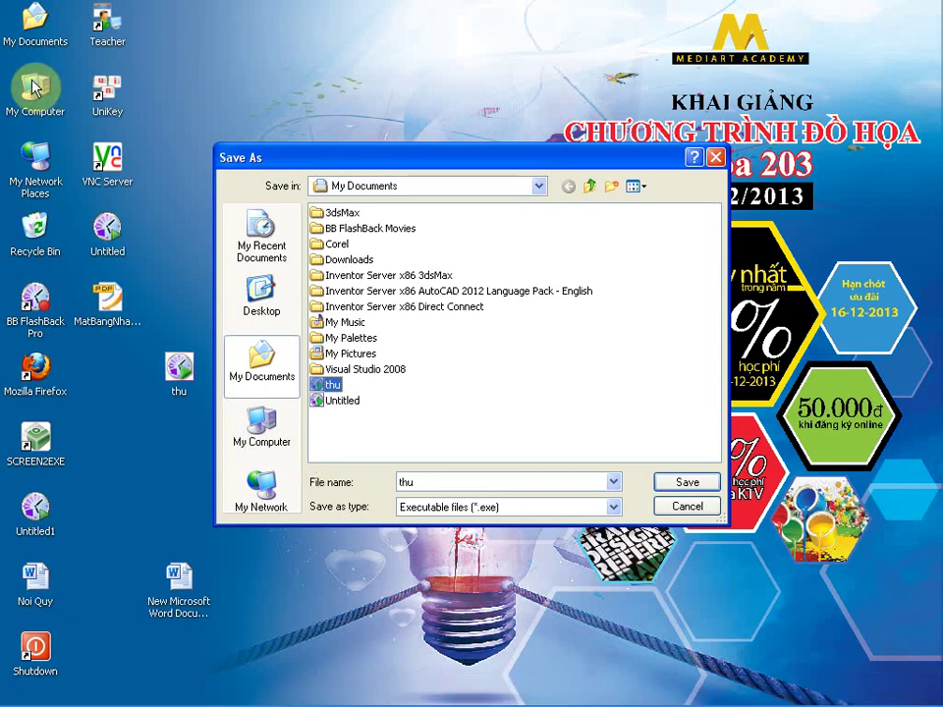
double_click(34, 89)
double_click(227, 158)
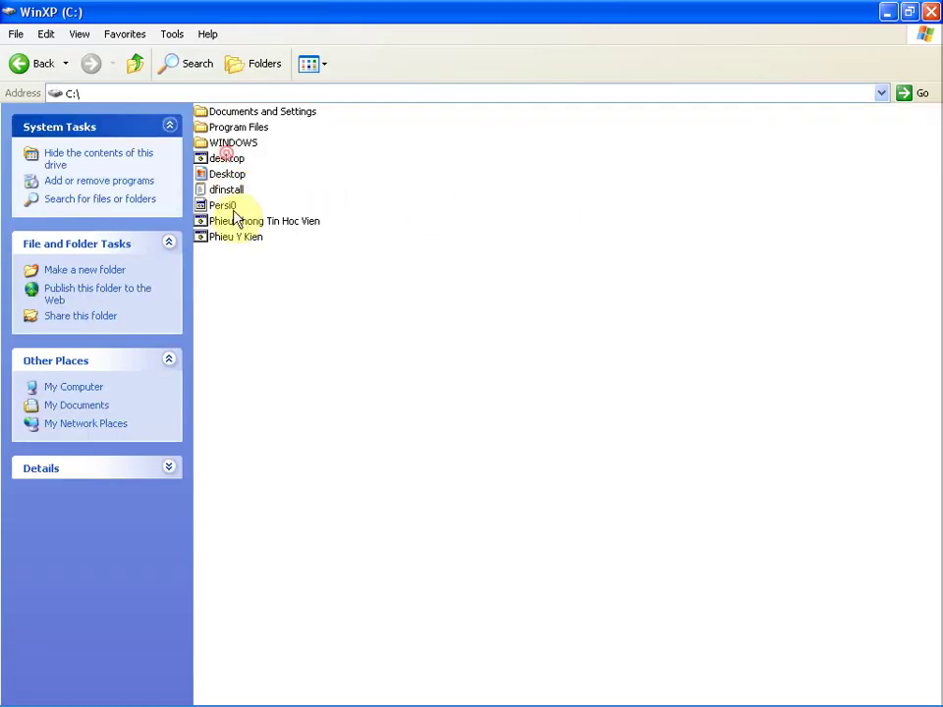
double_click(241, 127)
click(268, 236)
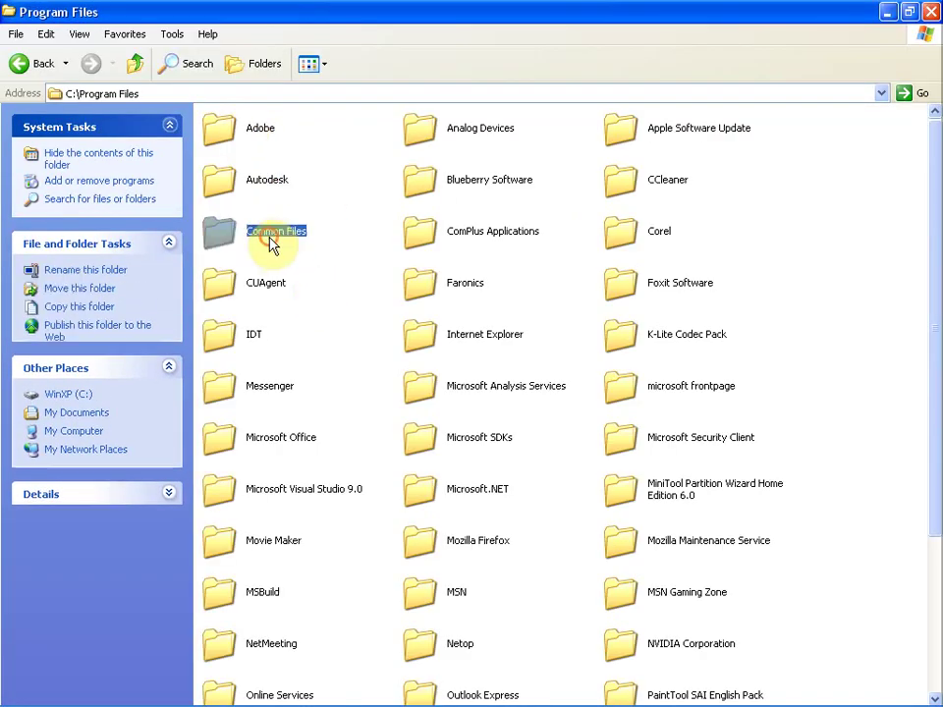
key(u)
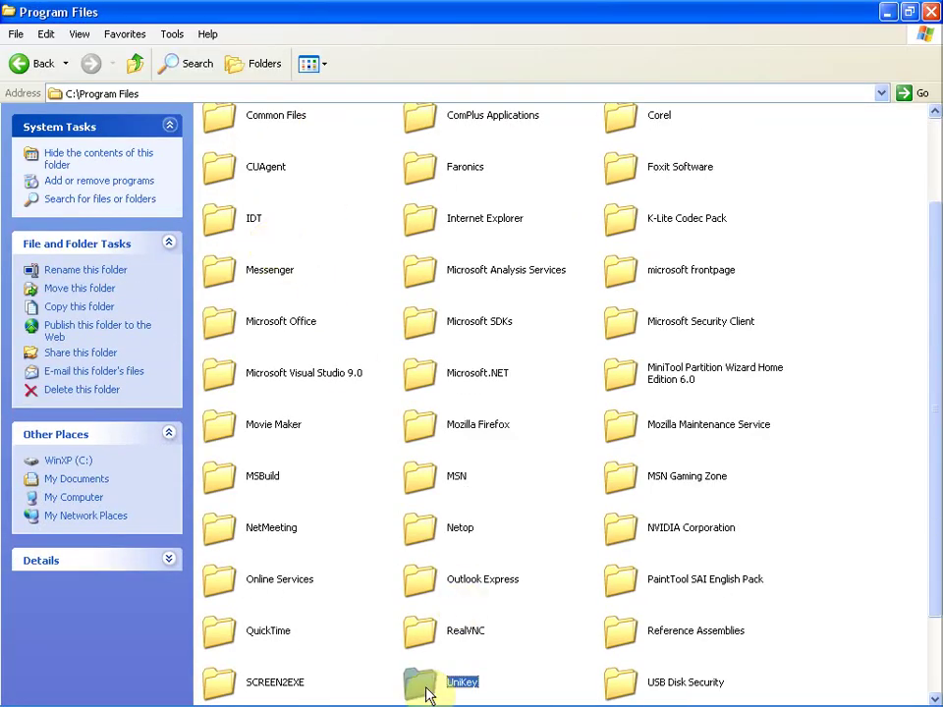
double_click(423, 682)
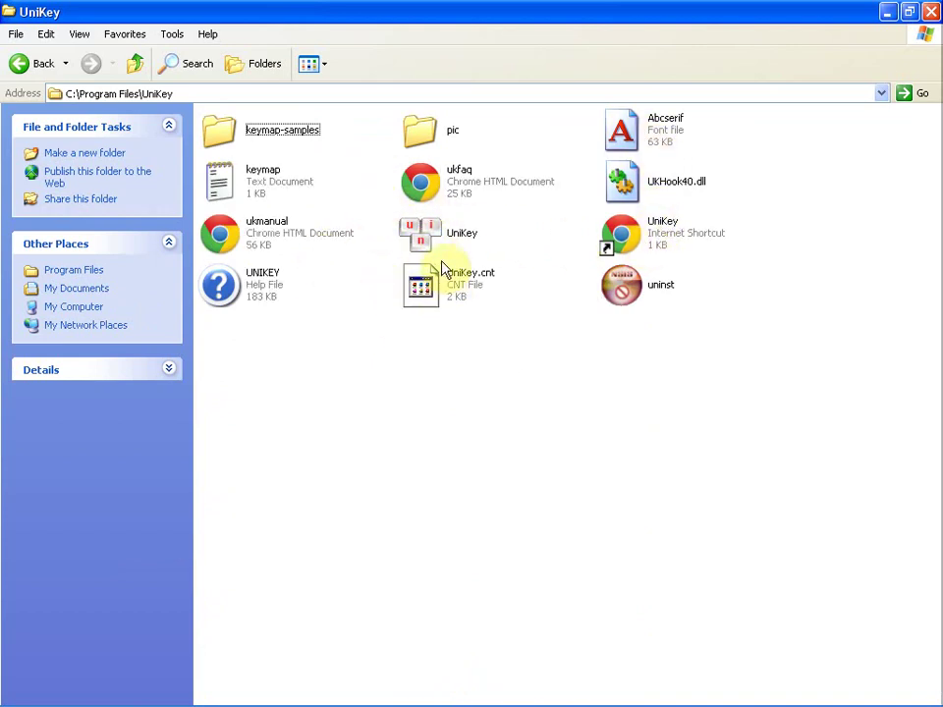
Step: Run UniKey.exe and set its character encoding to VNI Windows
double_click(422, 236)
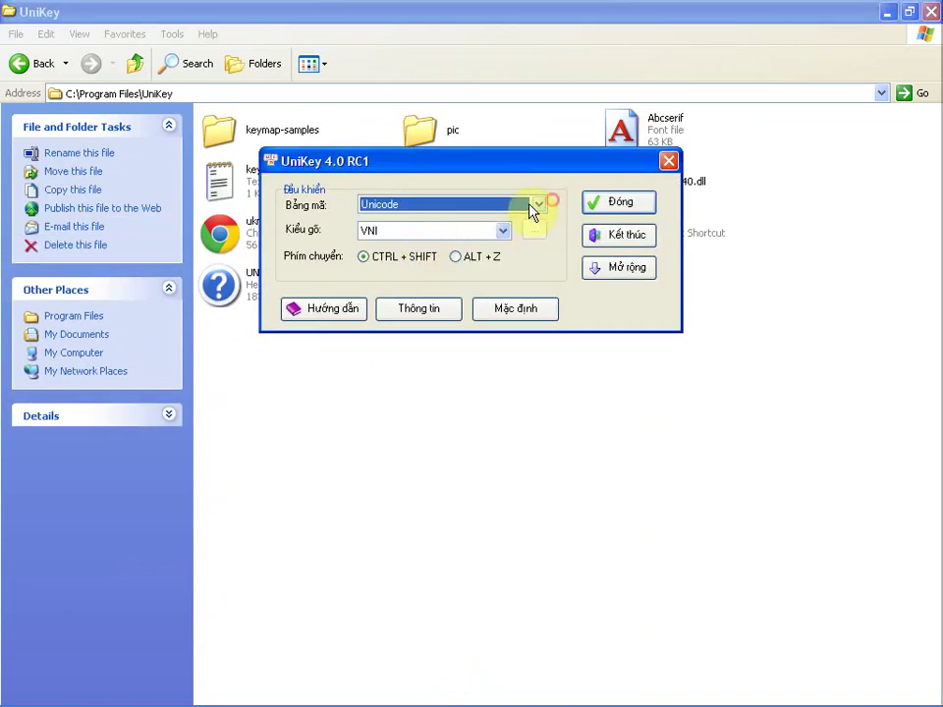
click(536, 206)
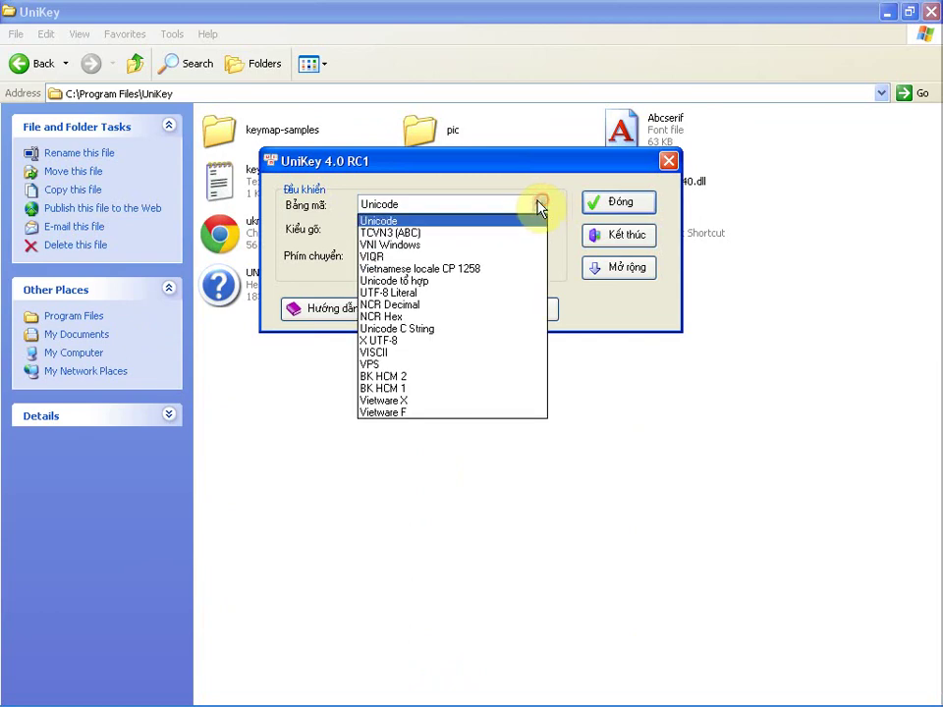
click(478, 246)
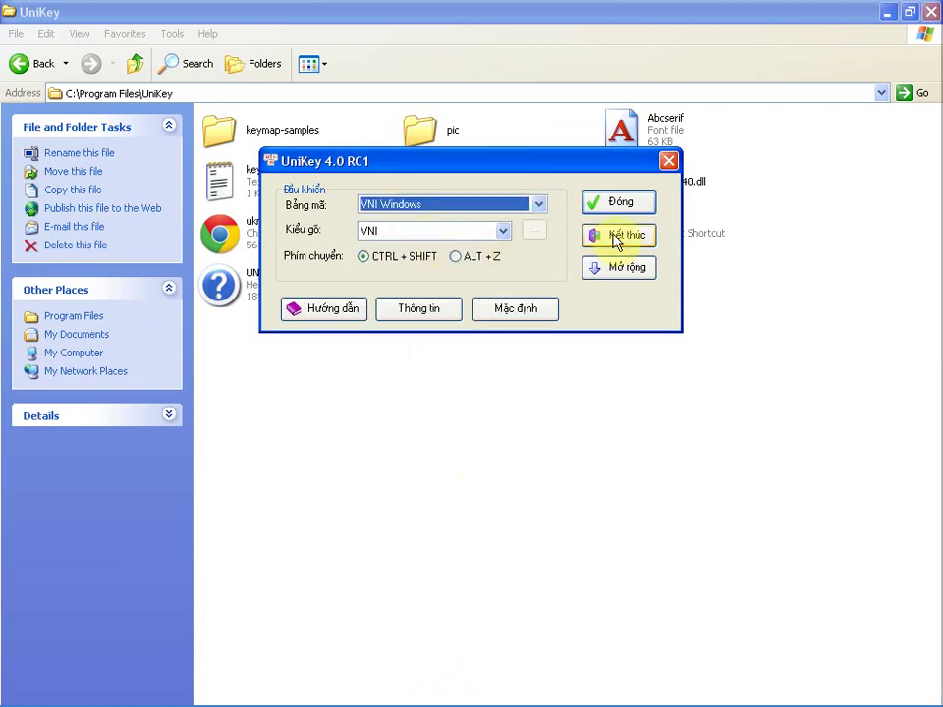
click(609, 269)
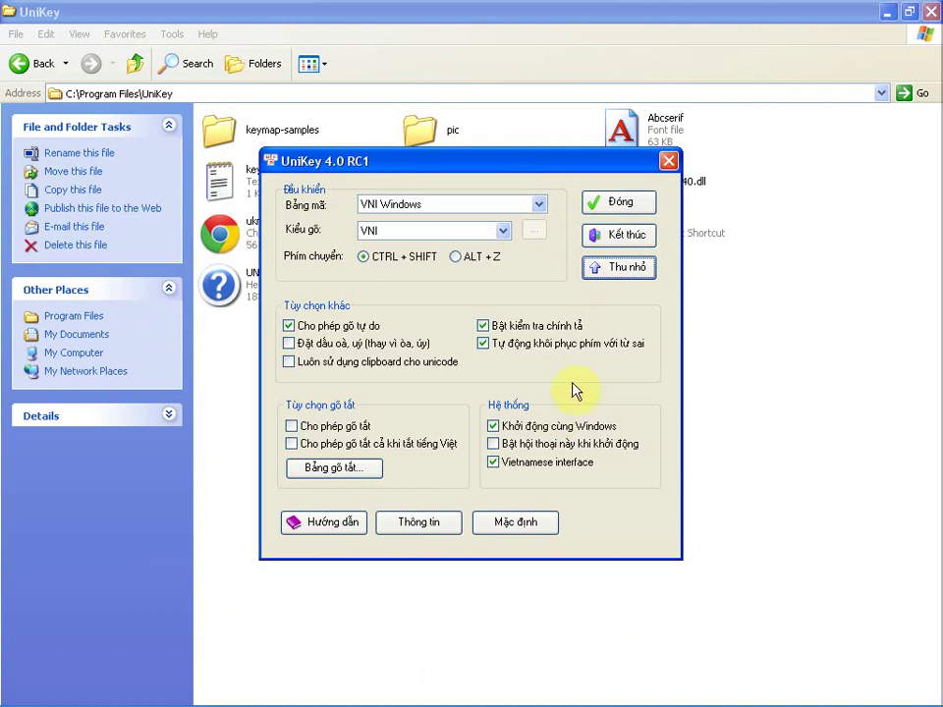
click(604, 218)
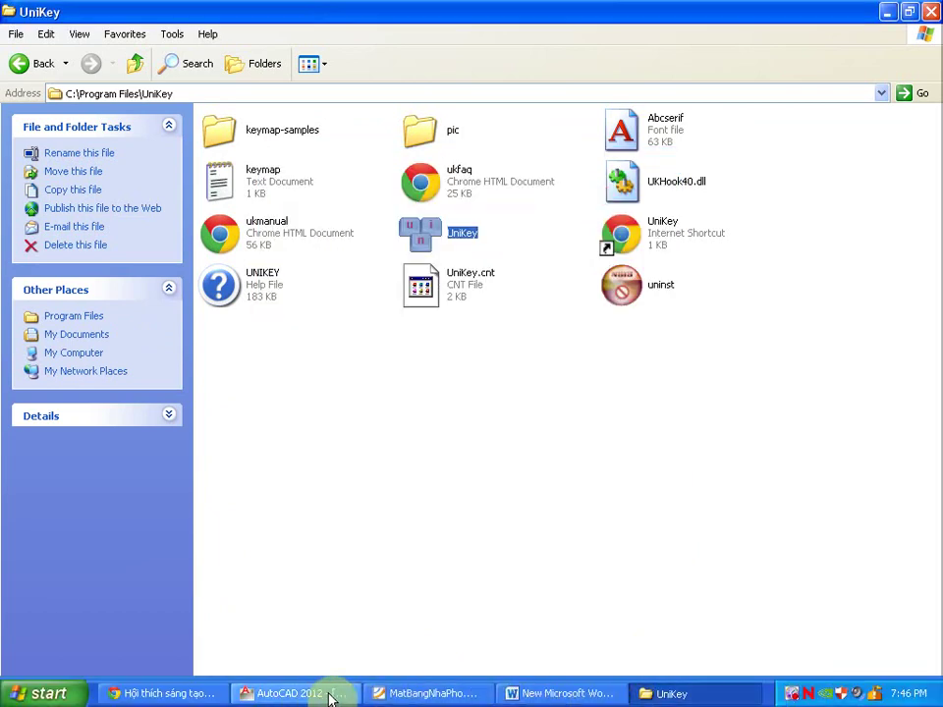
Step: Back in AutoCAD, draw a multiline text box in the empty area below the floor plan
click(330, 693)
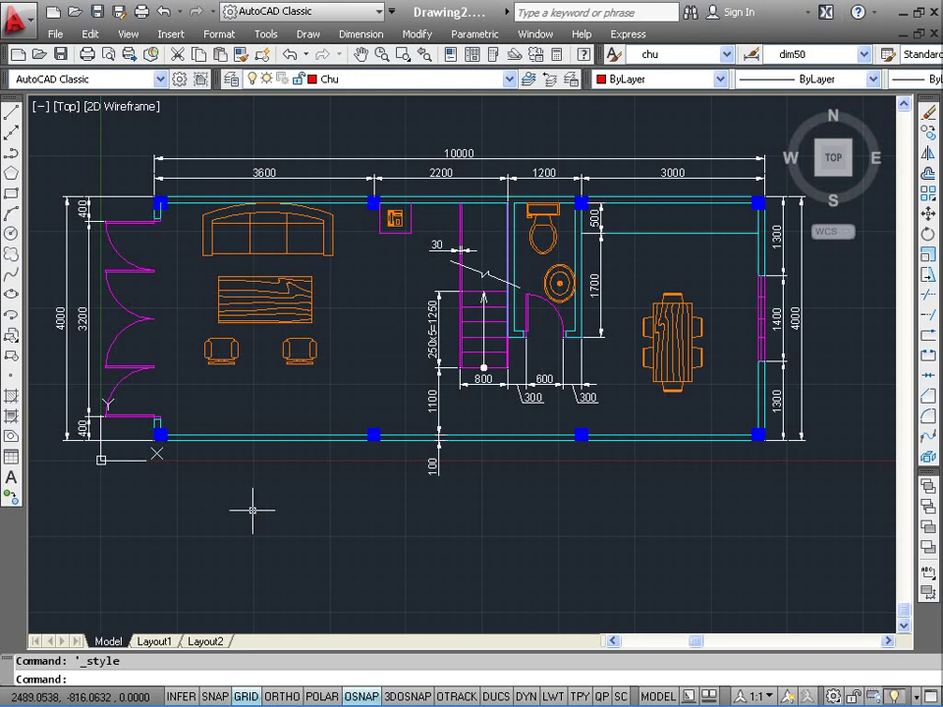
scroll(466, 592, up, 3)
text(t)
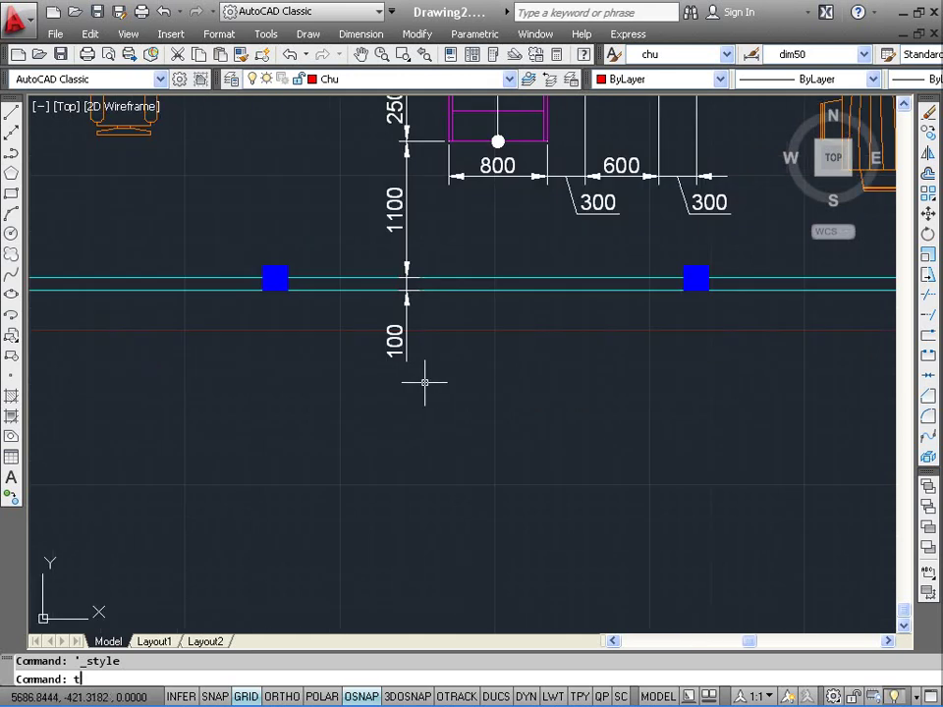
key(Return)
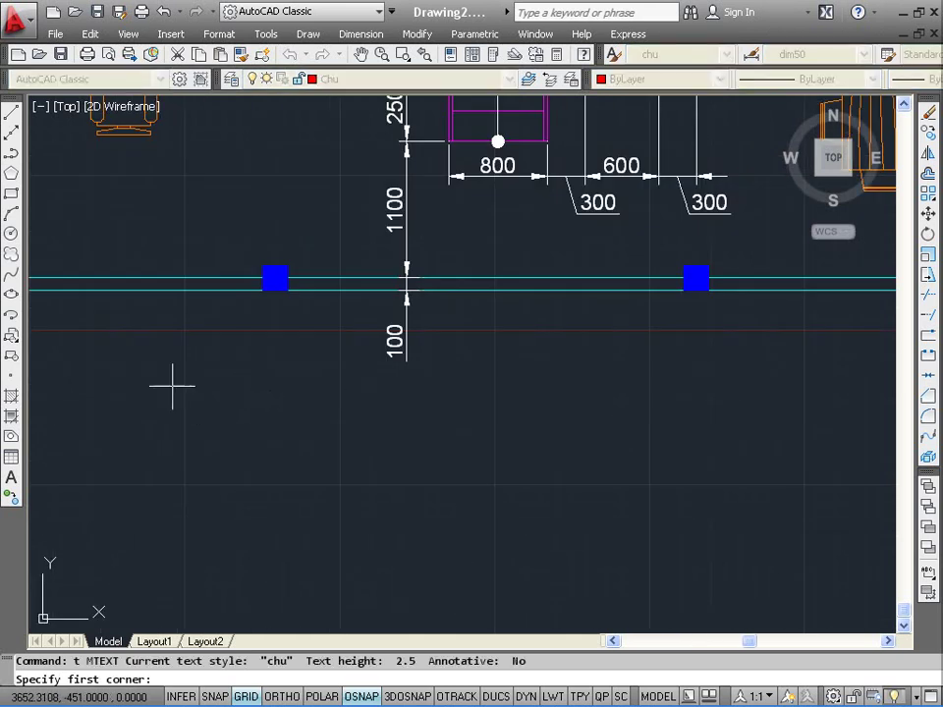
click(171, 384)
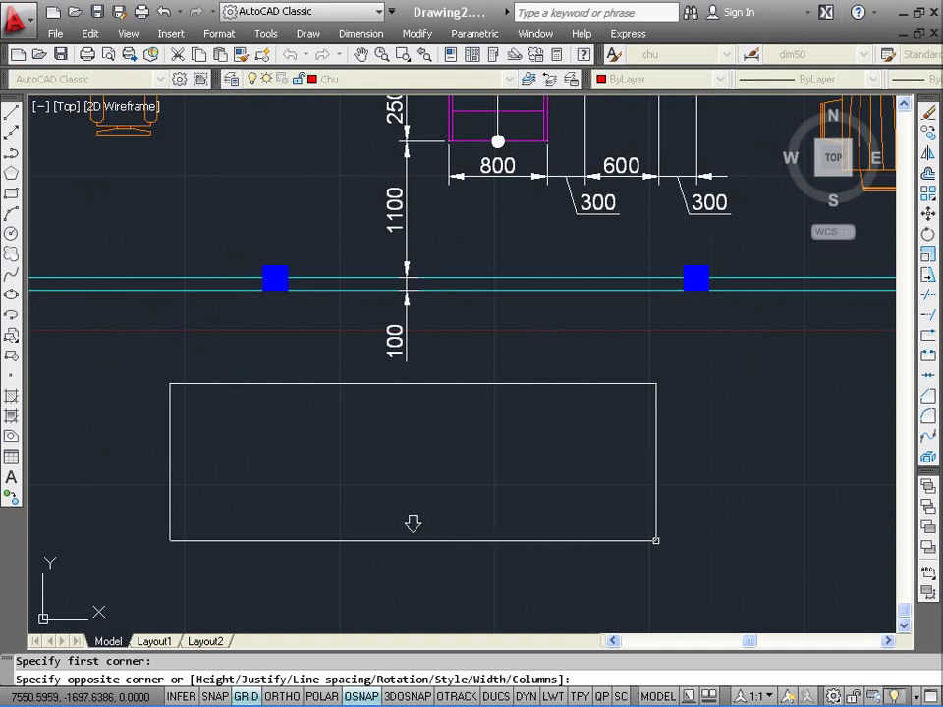
click(696, 528)
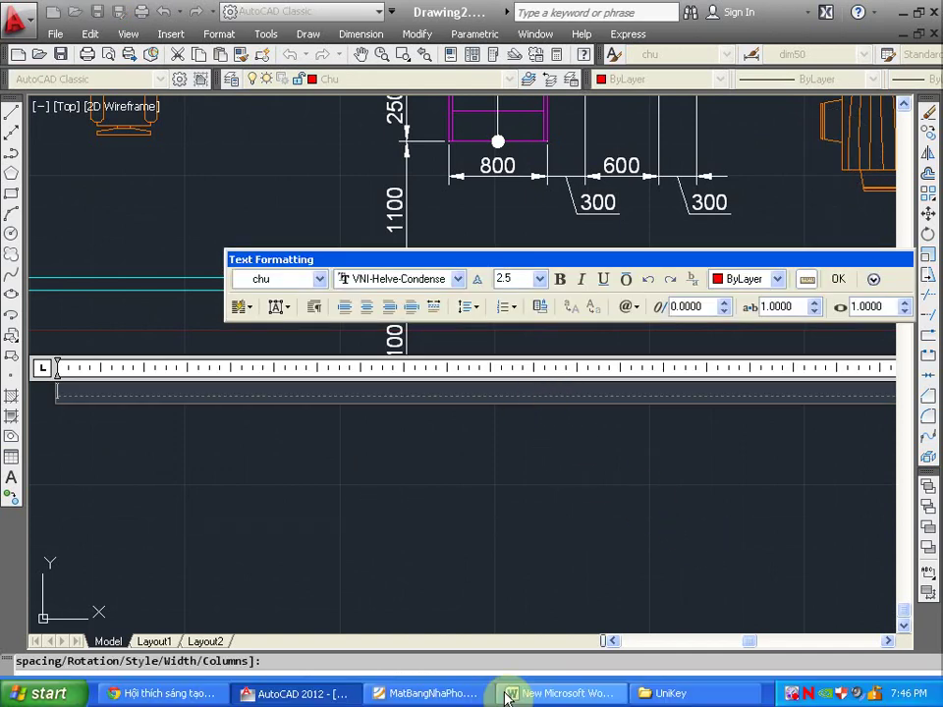
mouse_move(469, 699)
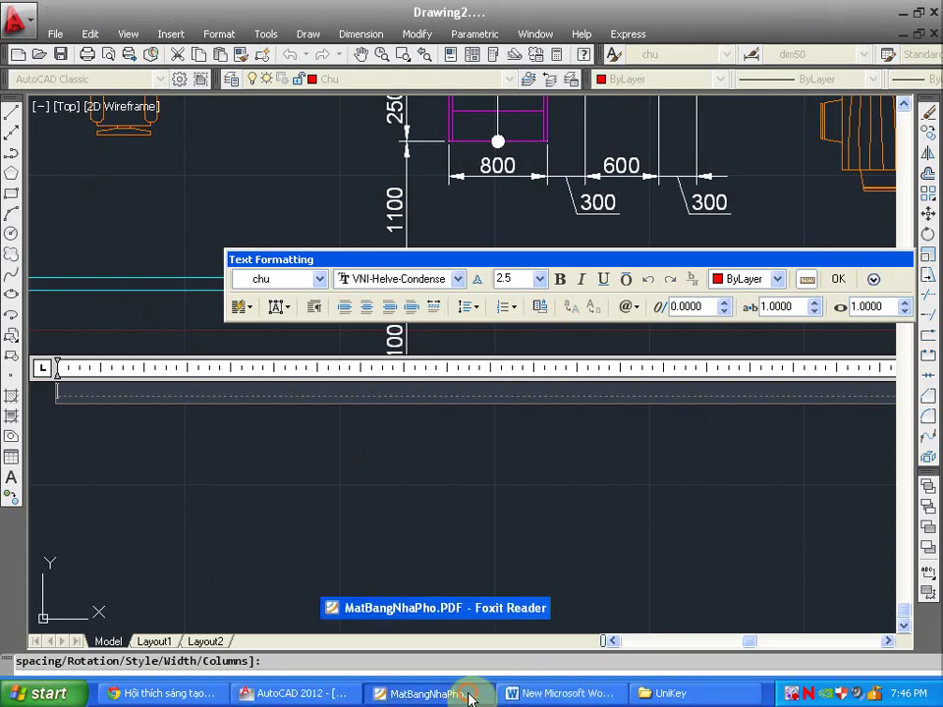
Step: Zoom and pan MatBangNhaPho.PDF onto the 'MẶT BẰNG TRỆT' title and 'TỶ LỆ: 1/50' line
click(473, 693)
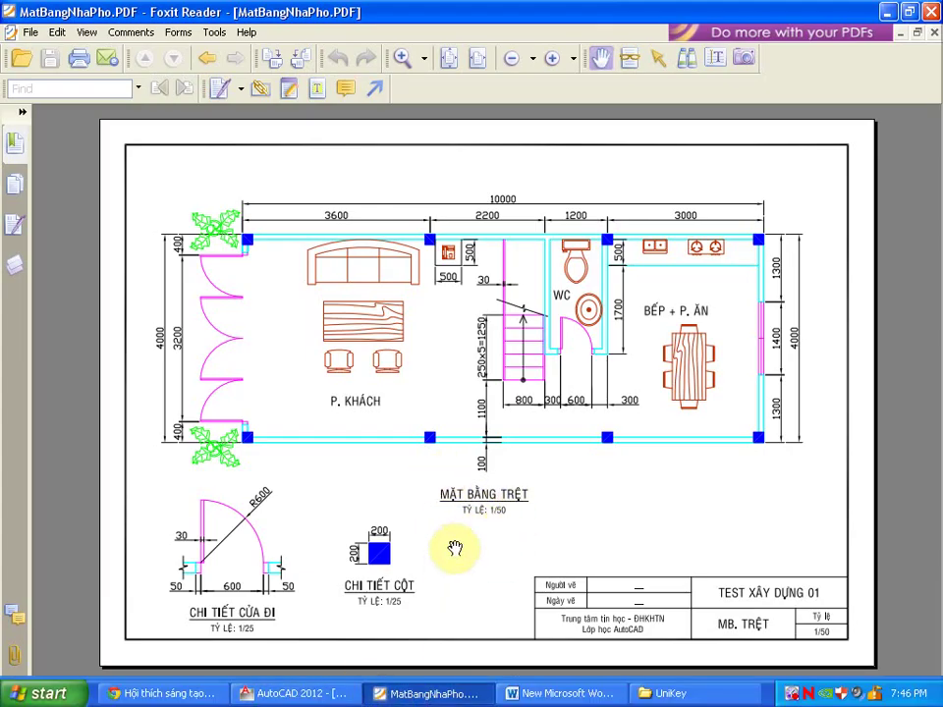
ctrl+scroll(468, 525, up, 5)
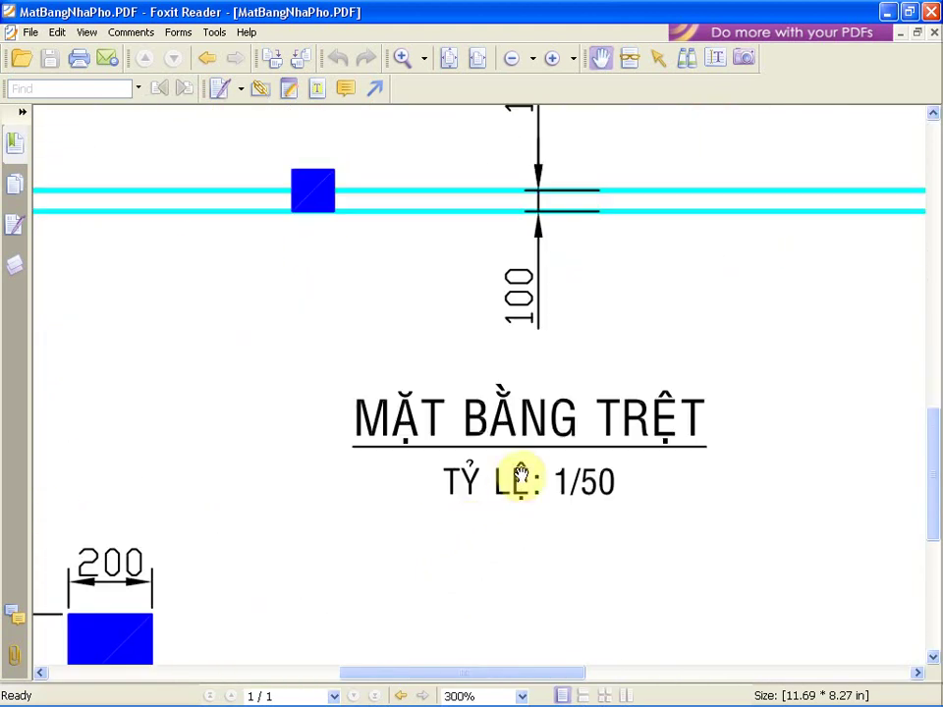
ctrl+scroll(486, 488, down, 2)
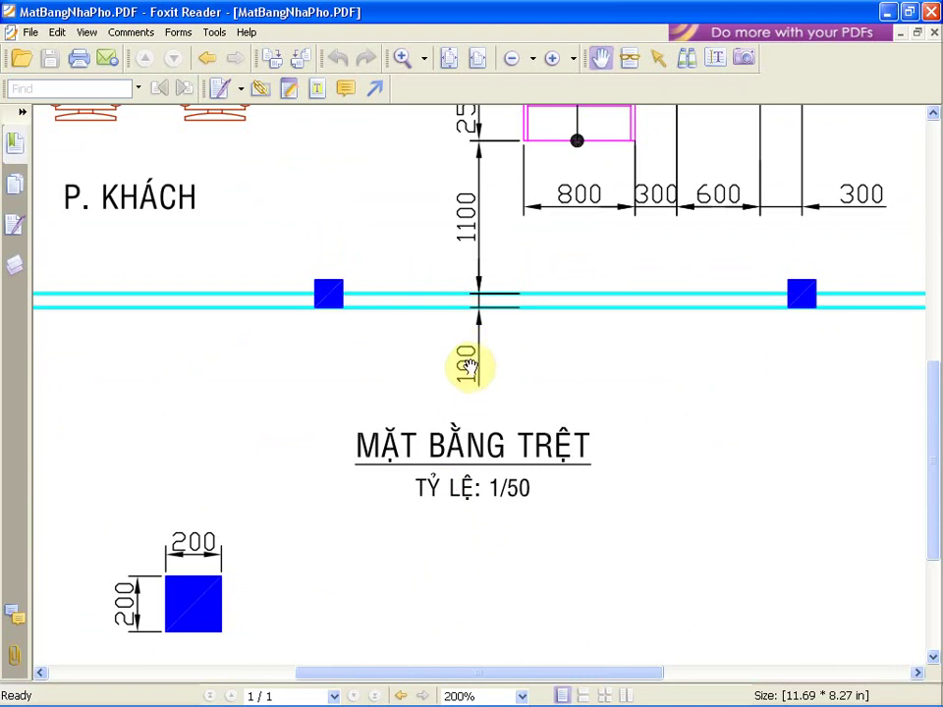
drag(469, 367, 461, 419)
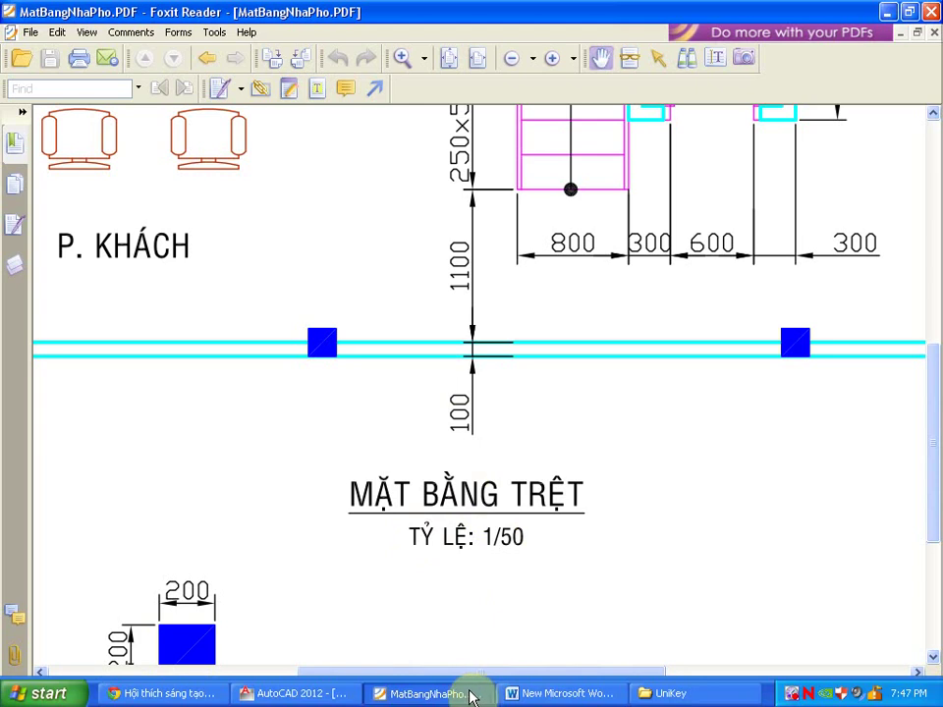
Step: Finish typing the 'MẶT BẰNG TRỆT' title at height 125 and confirm the text
click(466, 694)
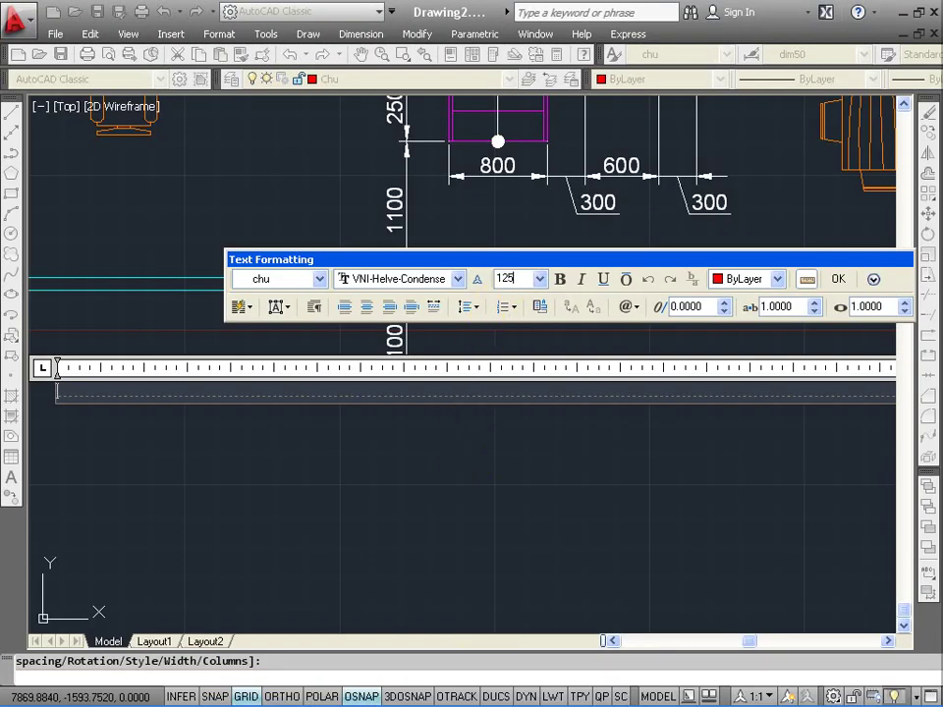
click(497, 396)
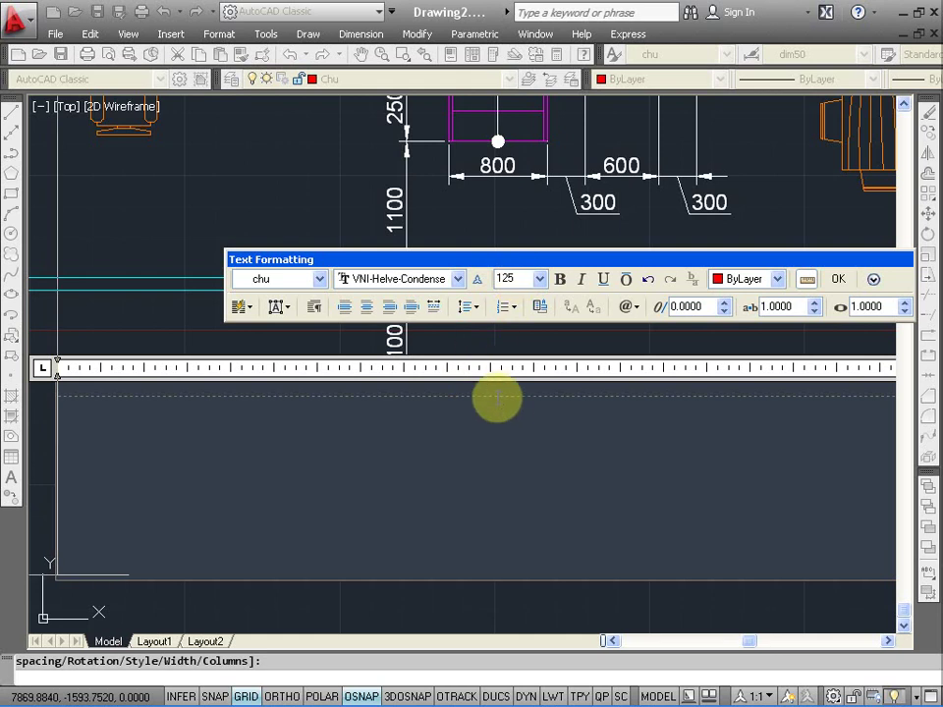
text(M)
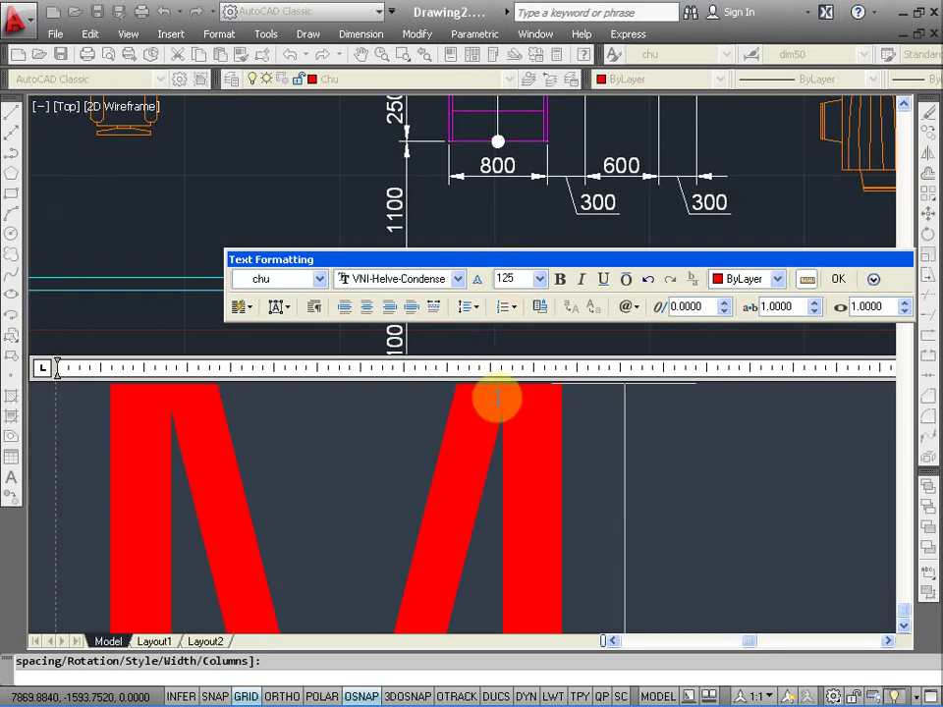
text(A)
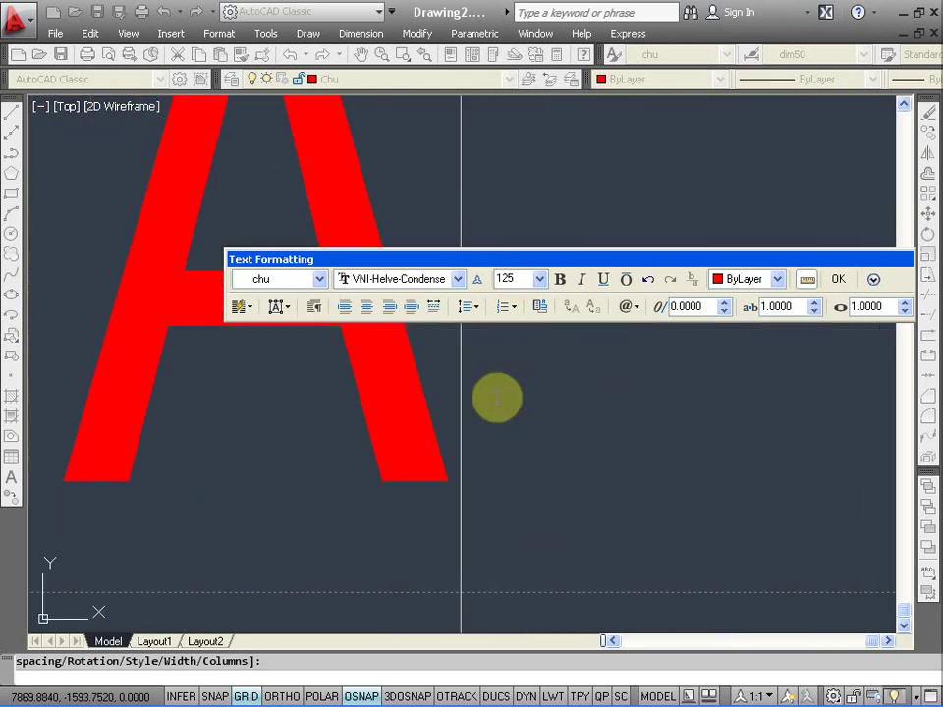
text(NG)
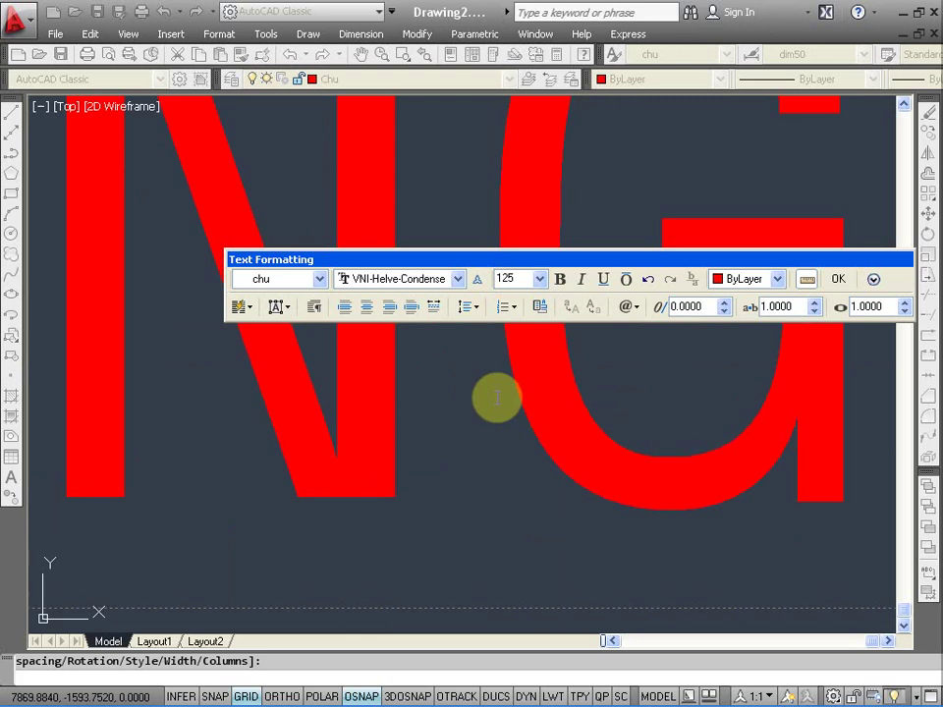
click(838, 279)
Step: Move the title text to just below the floor plan
scroll(234, 393, up, 2)
click(234, 393)
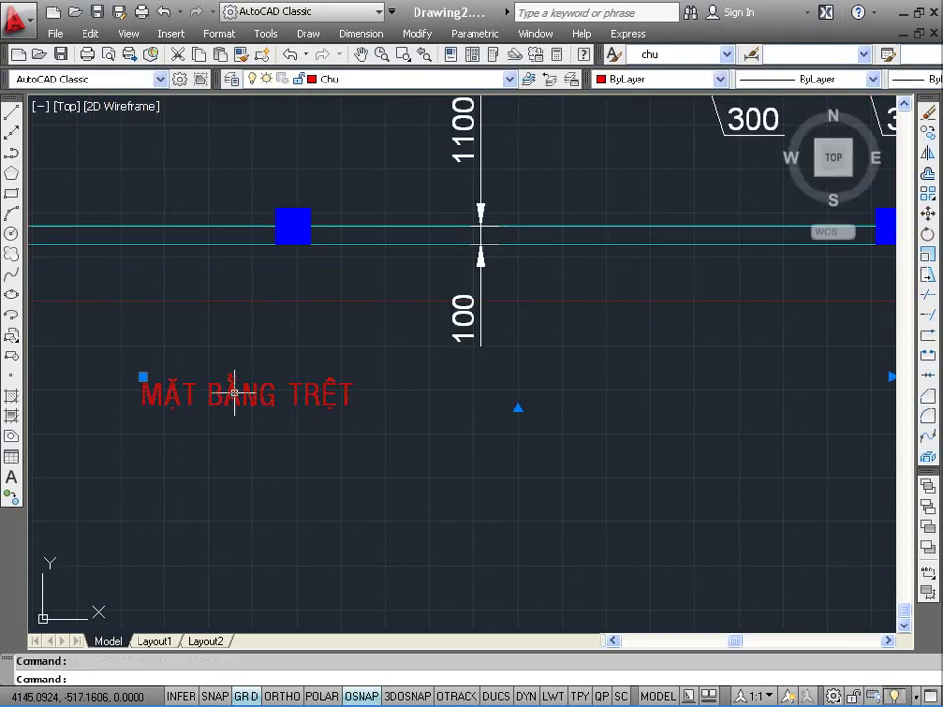
click(464, 679)
text(M)
key(Return)
click(266, 463)
scroll(461, 479, down, 2)
scroll(472, 476, down, 4)
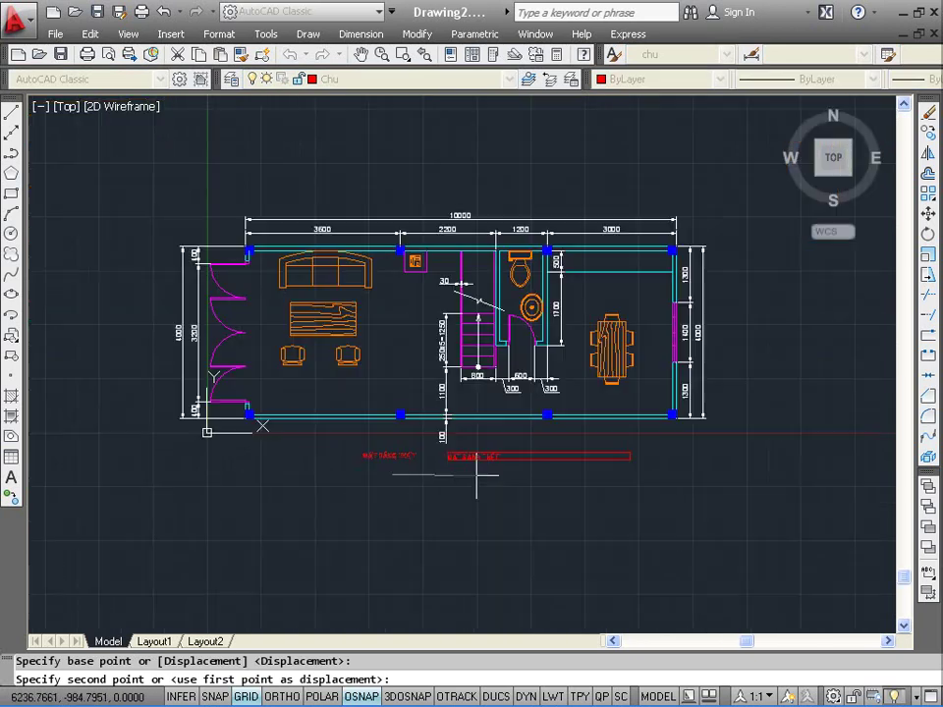
click(476, 476)
scroll(471, 452, up, 5)
Step: Reopen the title, narrow its text box, and add a second line 'TỶ LỆ 1/50'
double_click(472, 448)
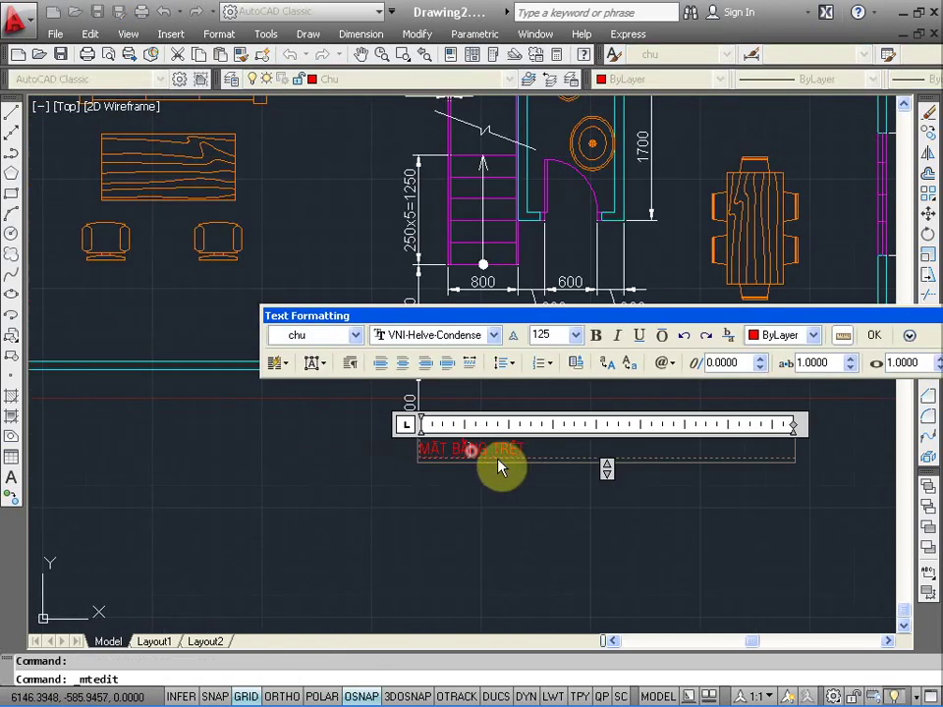
drag(792, 425, 623, 425)
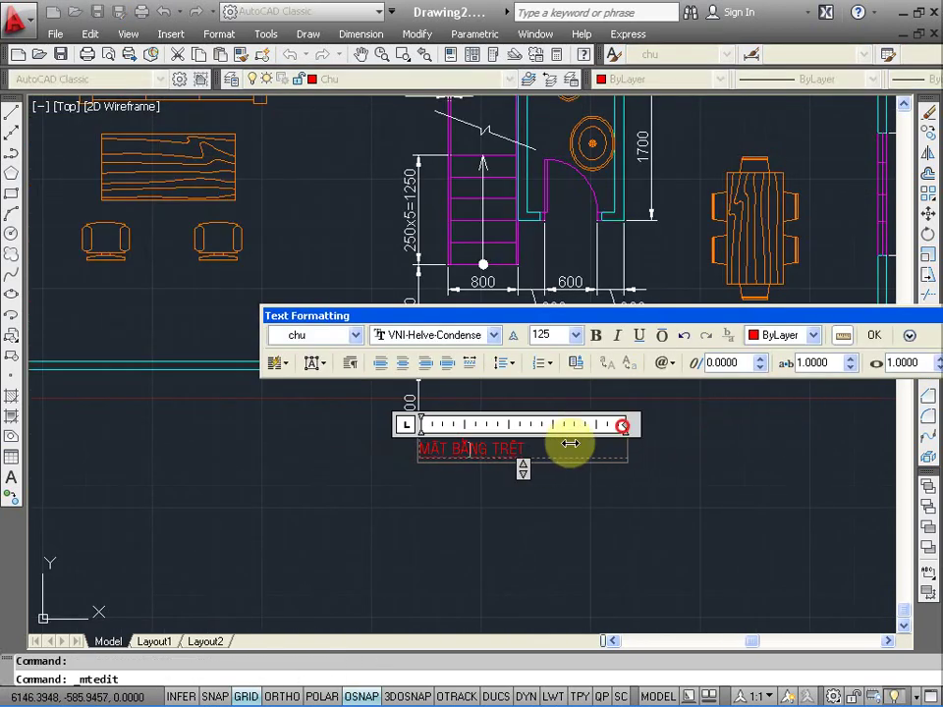
scroll(570, 448, up, 3)
key(Return)
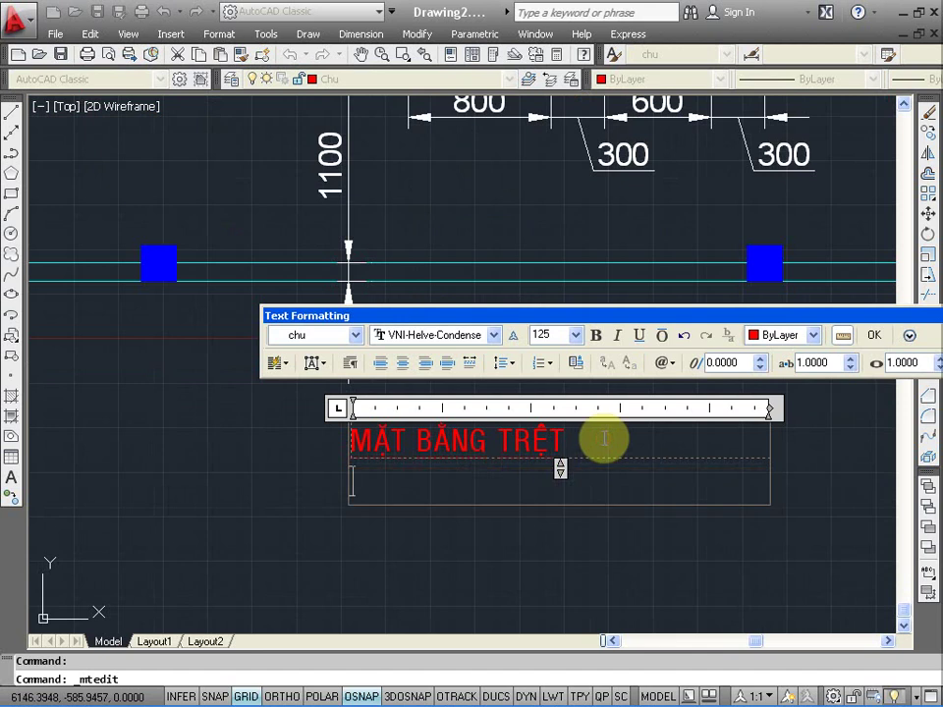
text(TỶ LEỆ 1/50)
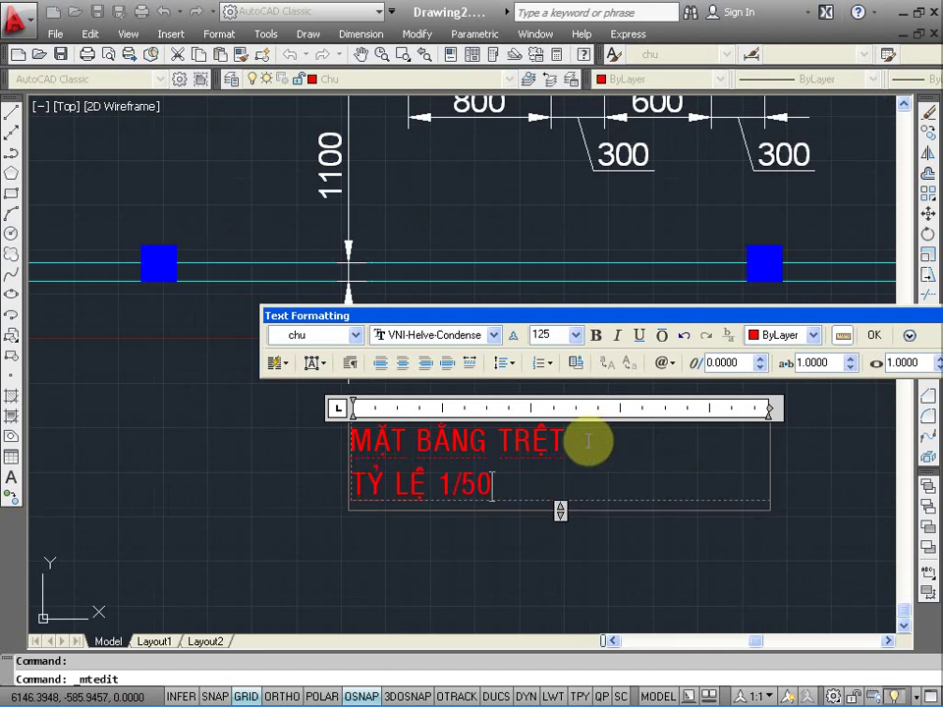
drag(585, 438, 338, 440)
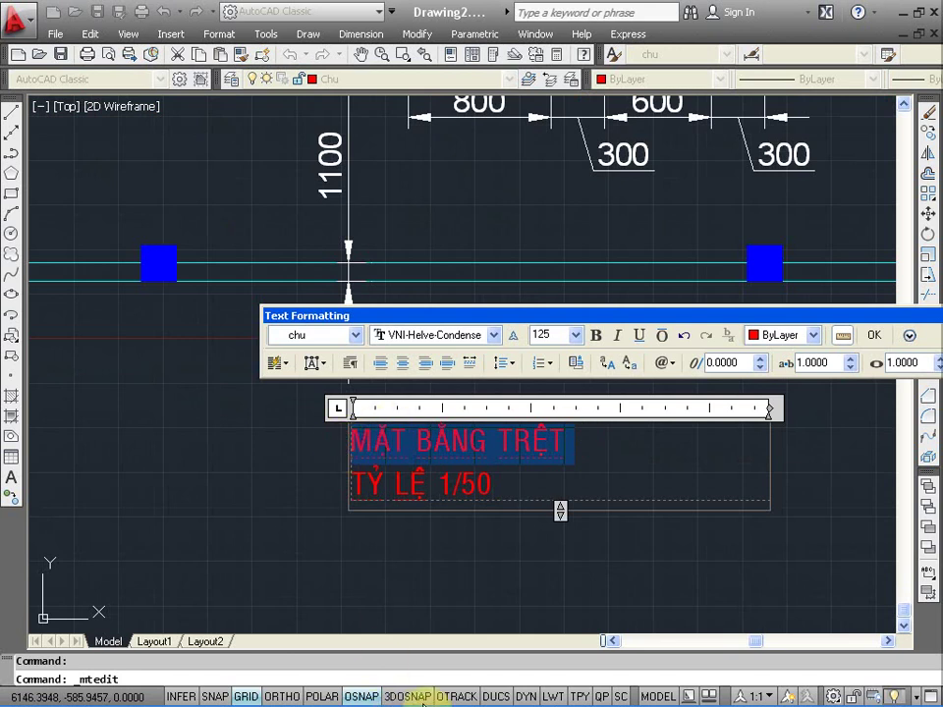
click(455, 698)
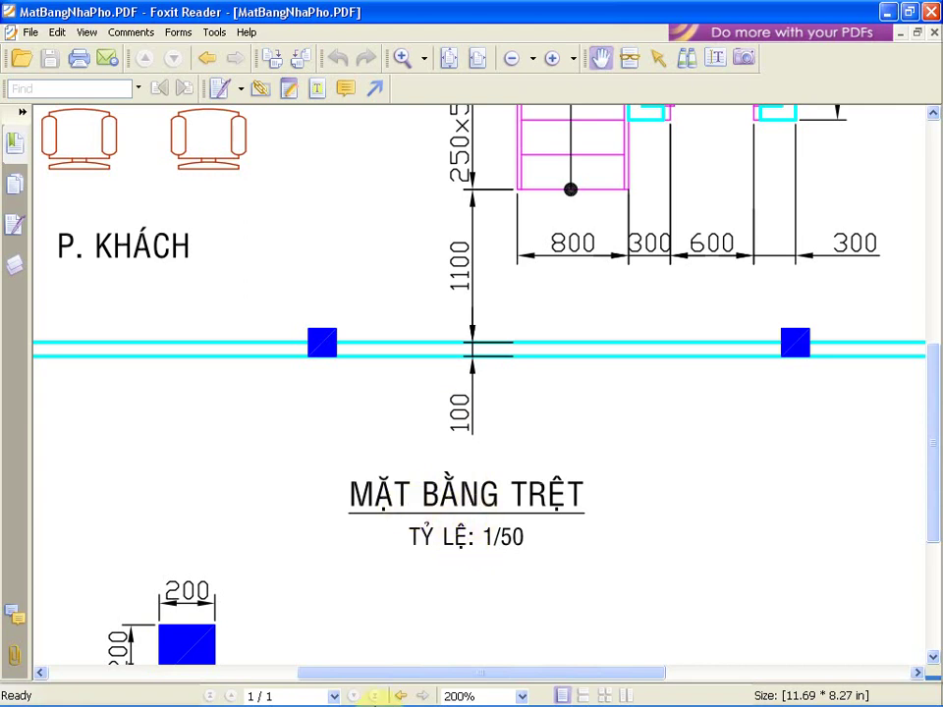
click(294, 698)
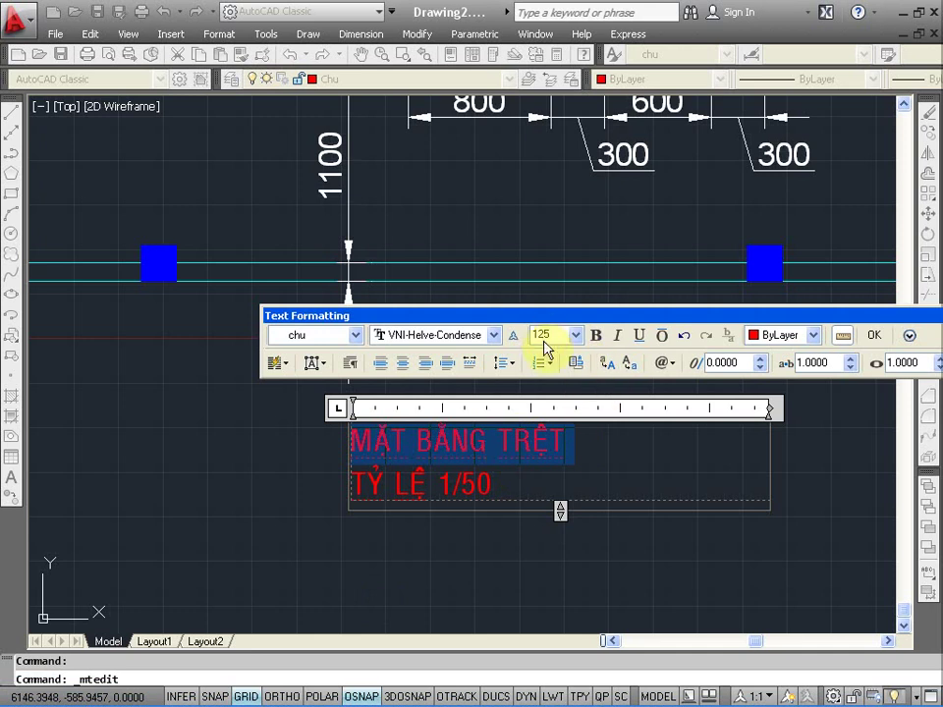
text(175)
Step: Make the title line 175 high and bold, centre both lines, and bold 'TỶ LỆ 1/50'
key(Return)
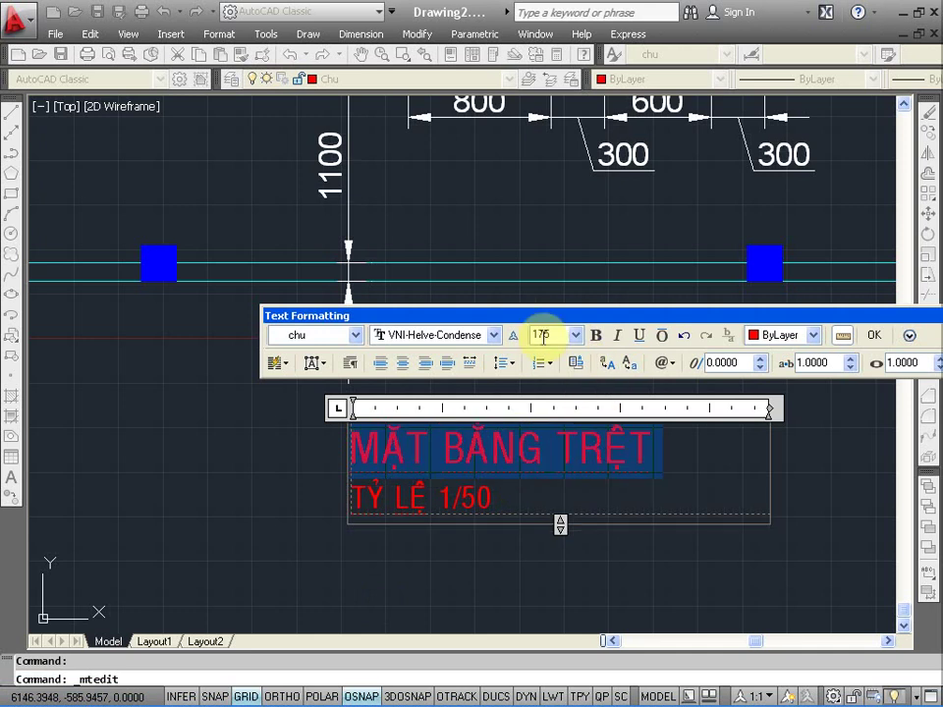
click(597, 335)
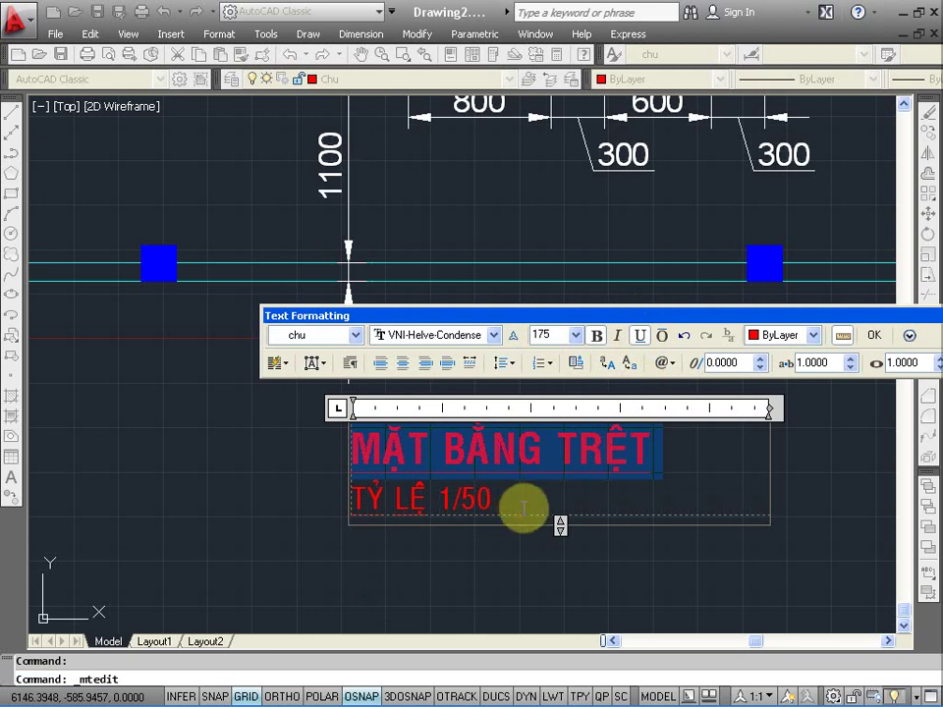
drag(521, 505, 437, 448)
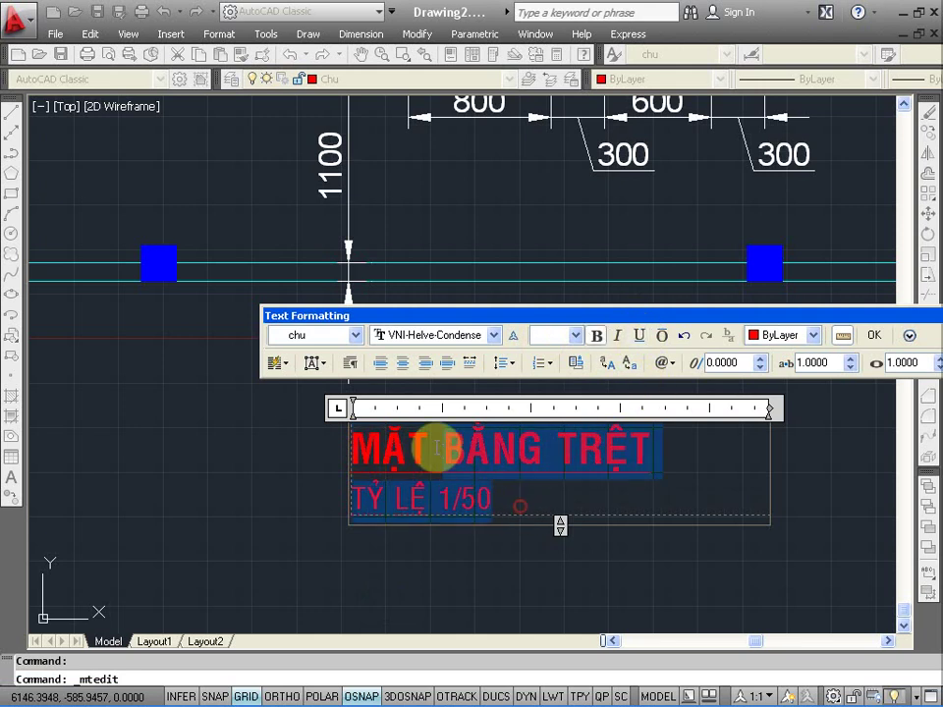
click(403, 364)
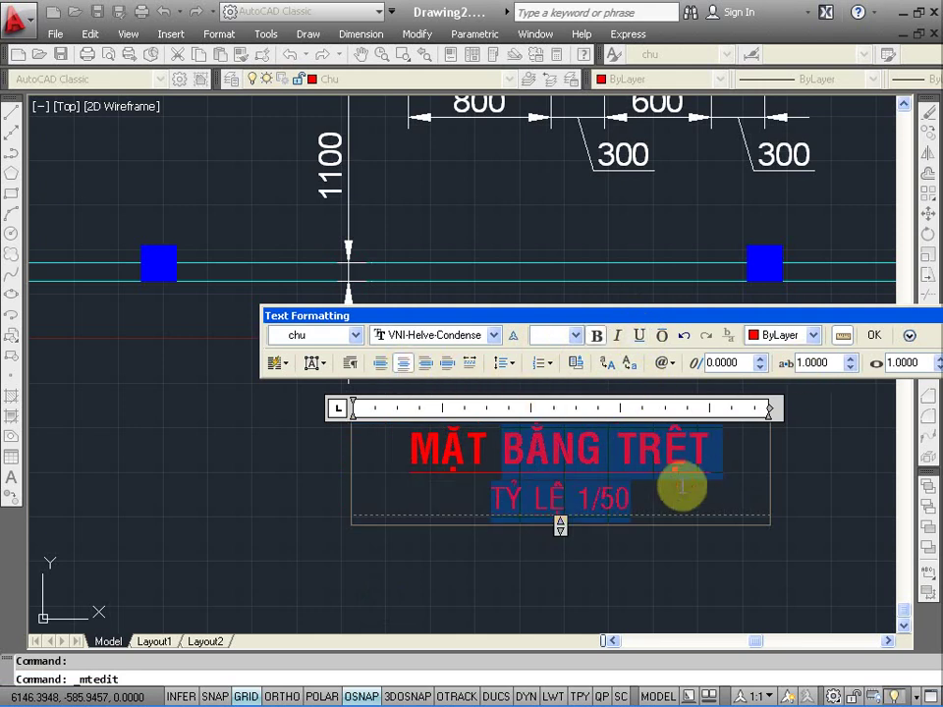
drag(649, 496, 496, 497)
click(595, 335)
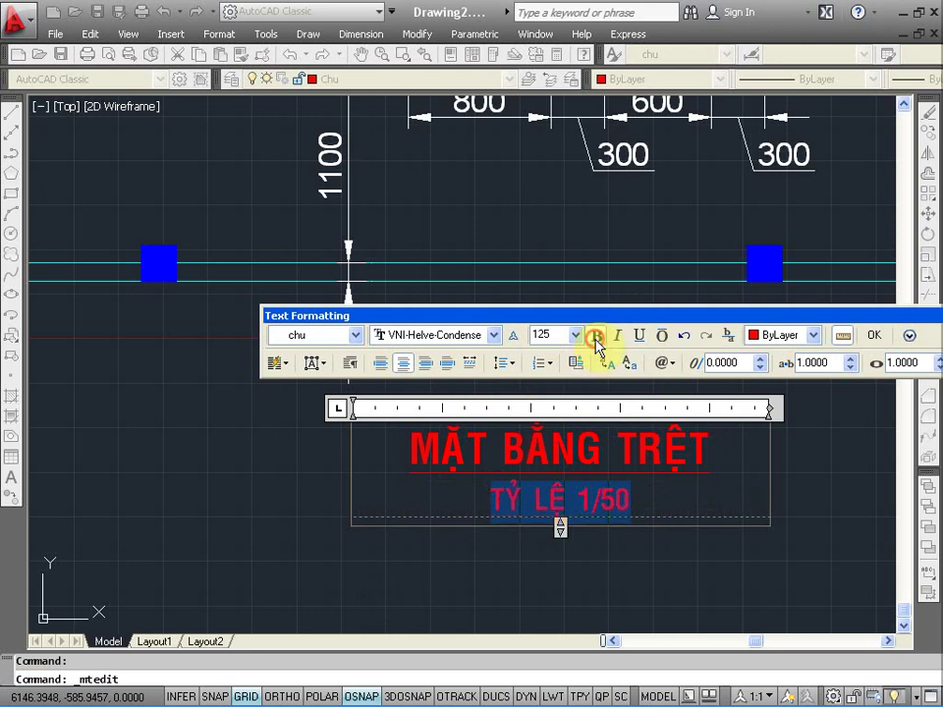
click(873, 335)
Step: Move the finished two-line title centred below the floor plan
scroll(501, 459, down, 5)
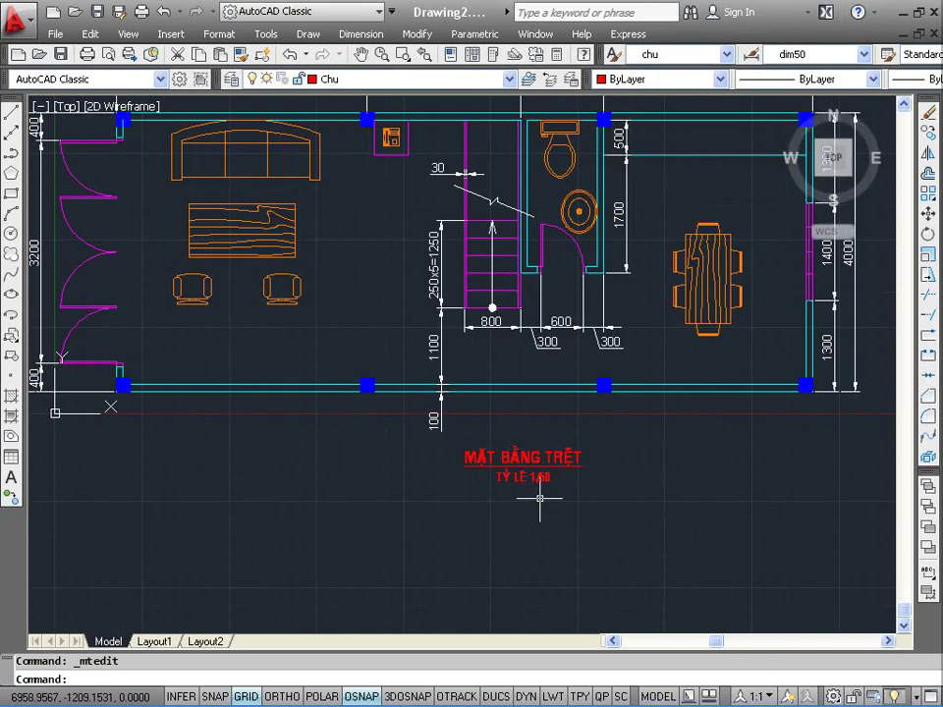
text(m)
key(Return)
click(505, 448)
key(Return)
click(521, 496)
click(494, 507)
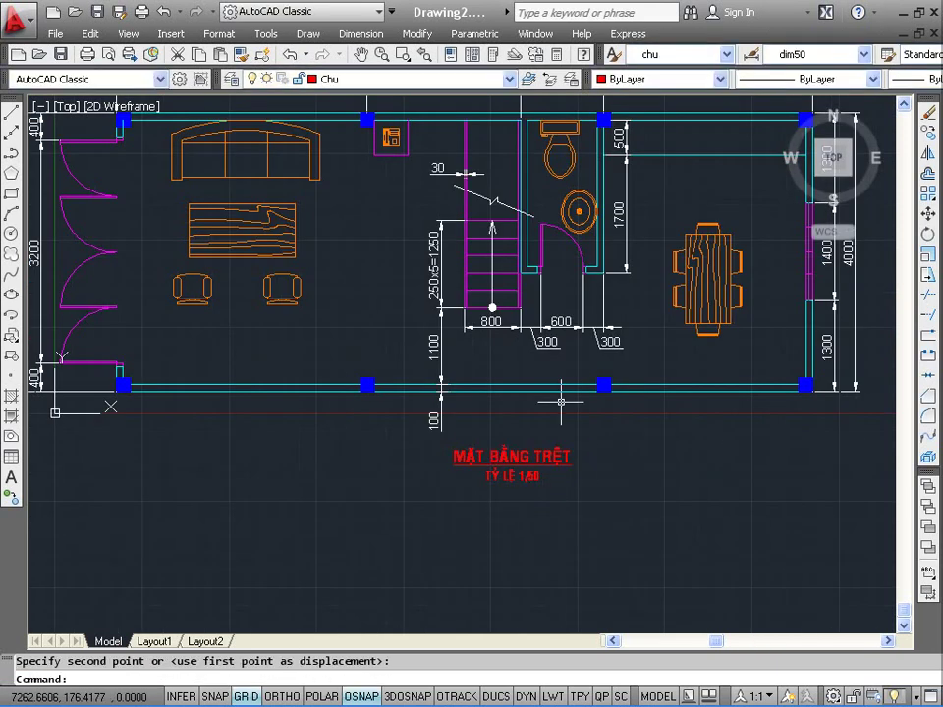
scroll(541, 400, down, 4)
scroll(555, 188, up, 3)
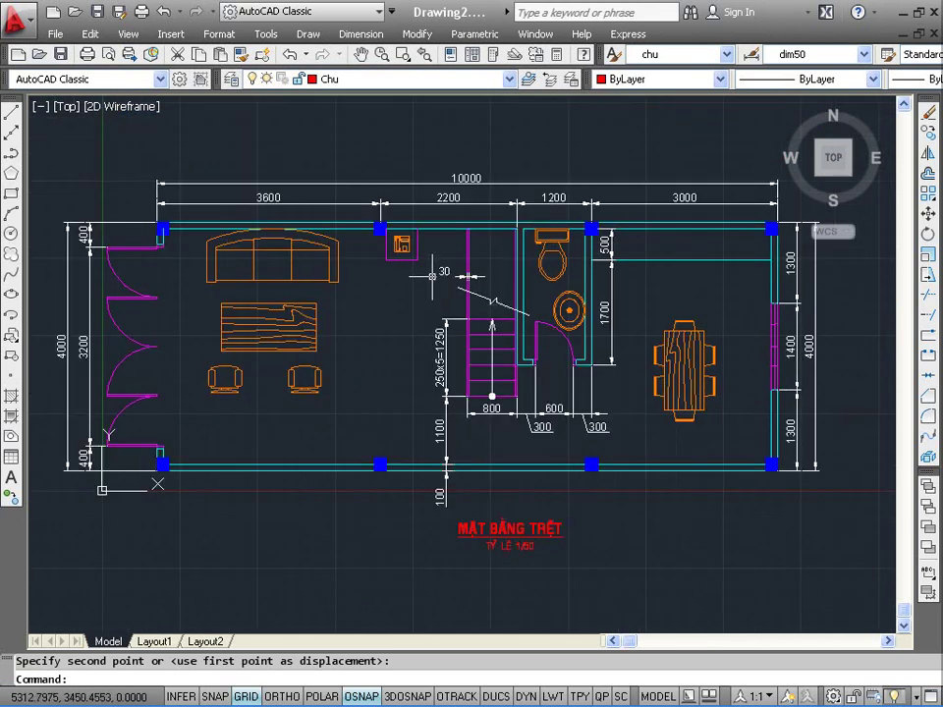
Step: Zoom the reference PDF out to 75% to view the whole sheet
click(423, 702)
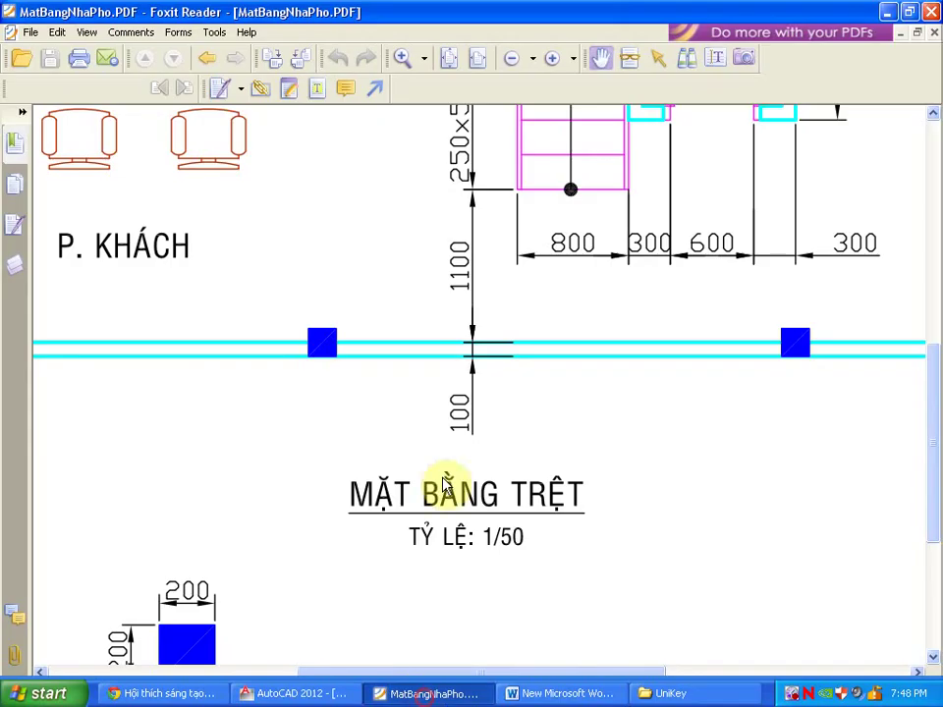
ctrl+scroll(551, 379, down, 2)
ctrl+scroll(551, 379, down, 2)
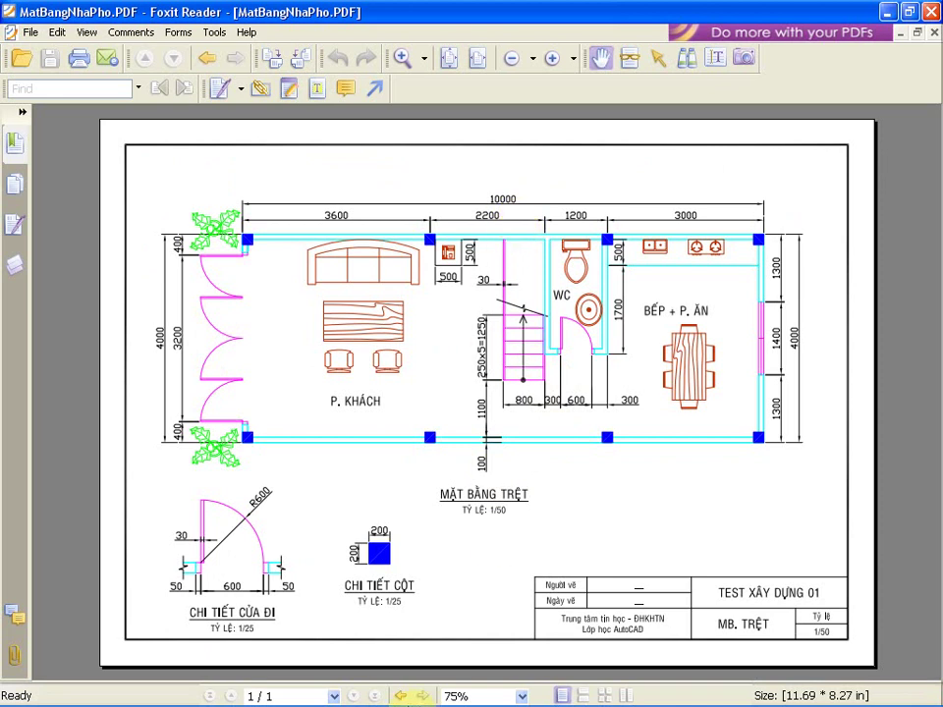
Step: Minimise Foxit Reader and AutoCAD and bring the Word course document forward
click(422, 697)
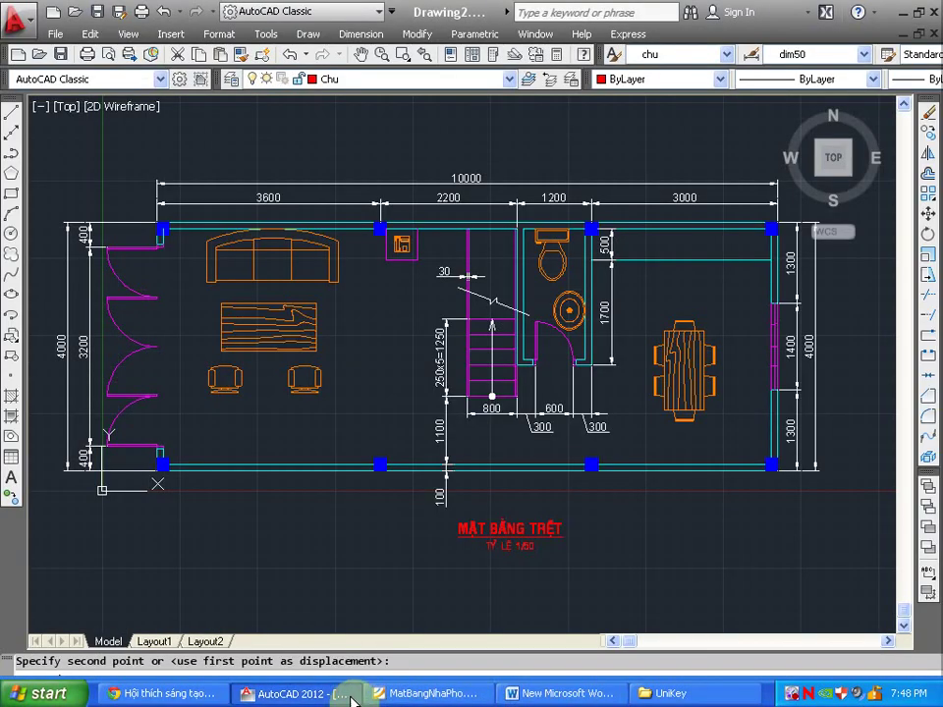
click(312, 693)
click(562, 694)
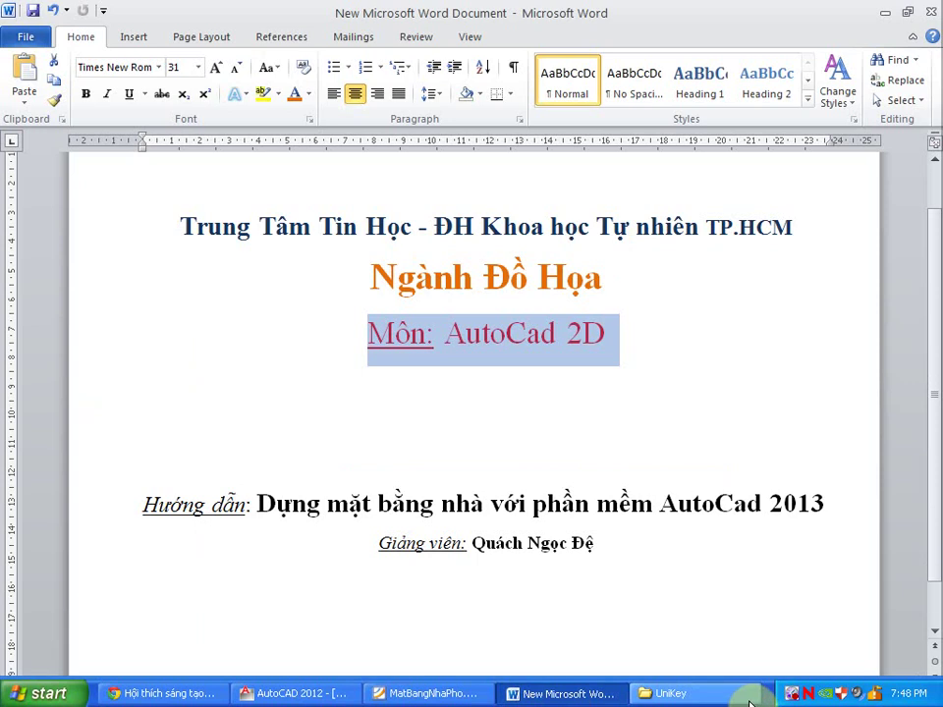
click(791, 697)
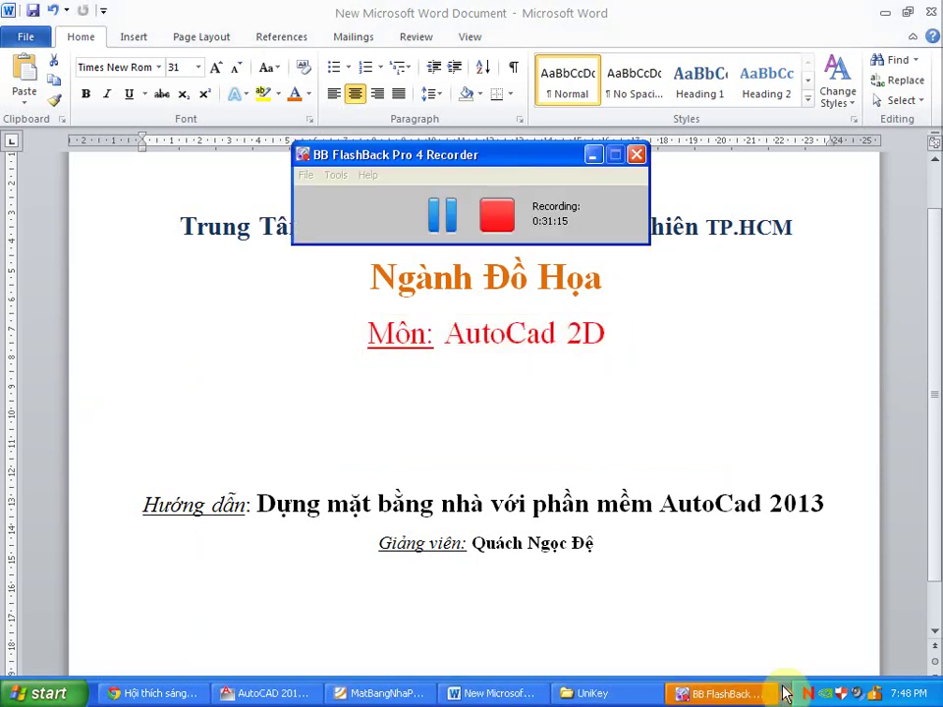